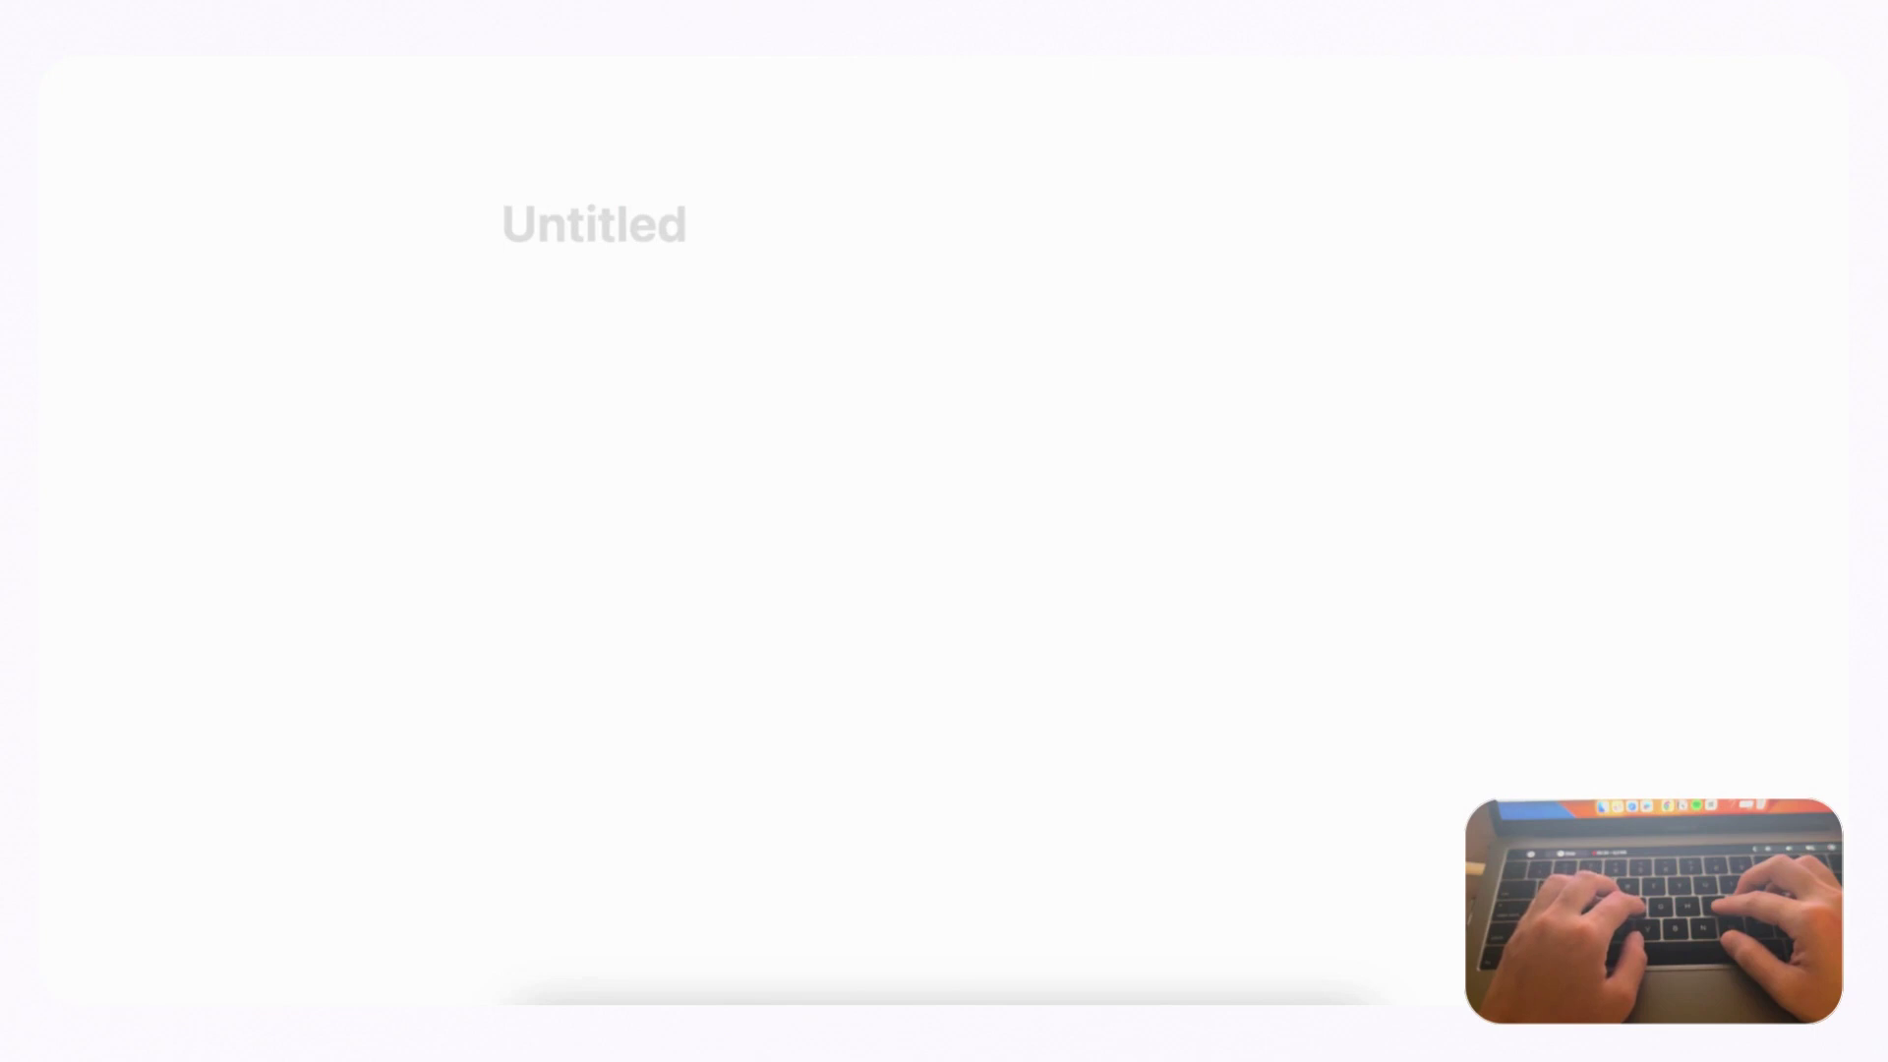
- Title the new page Student Planner and turn on small text and full width for it
{"action": "type", "text": "Student "}
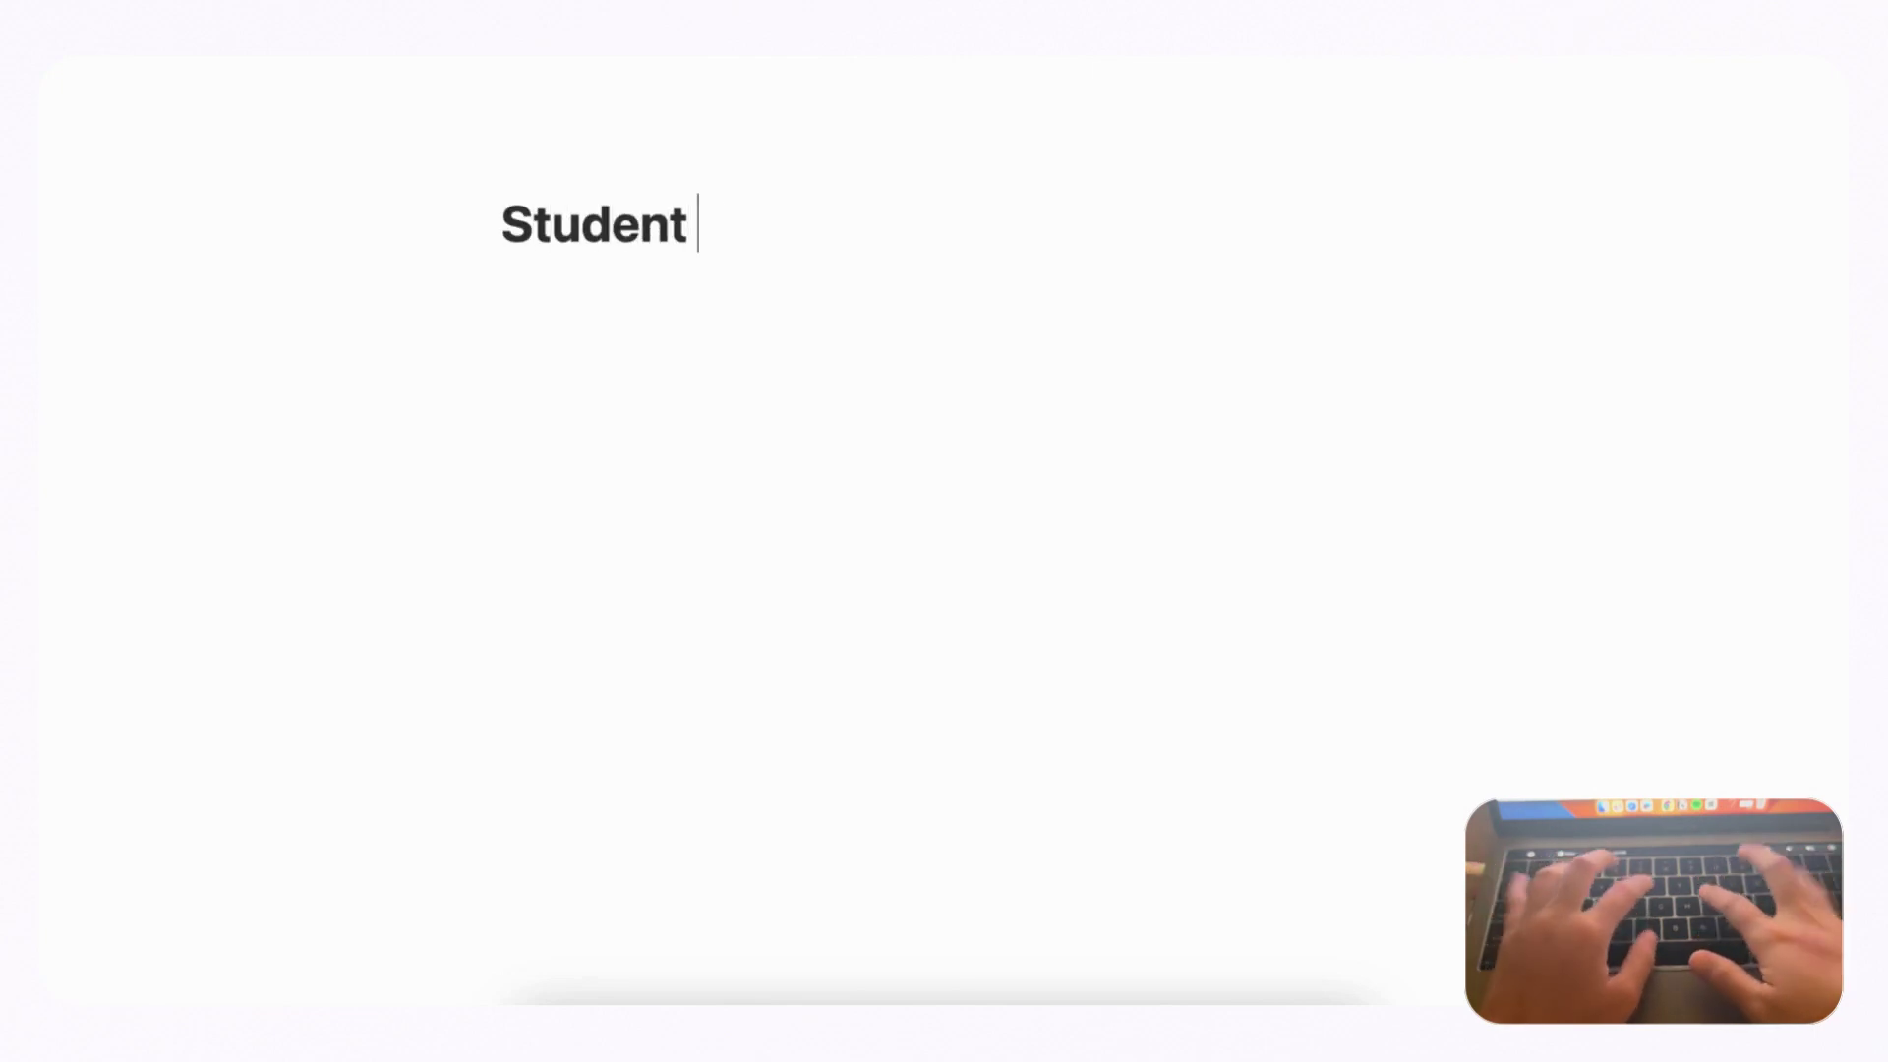
{"action": "type", "text": "Planner"}
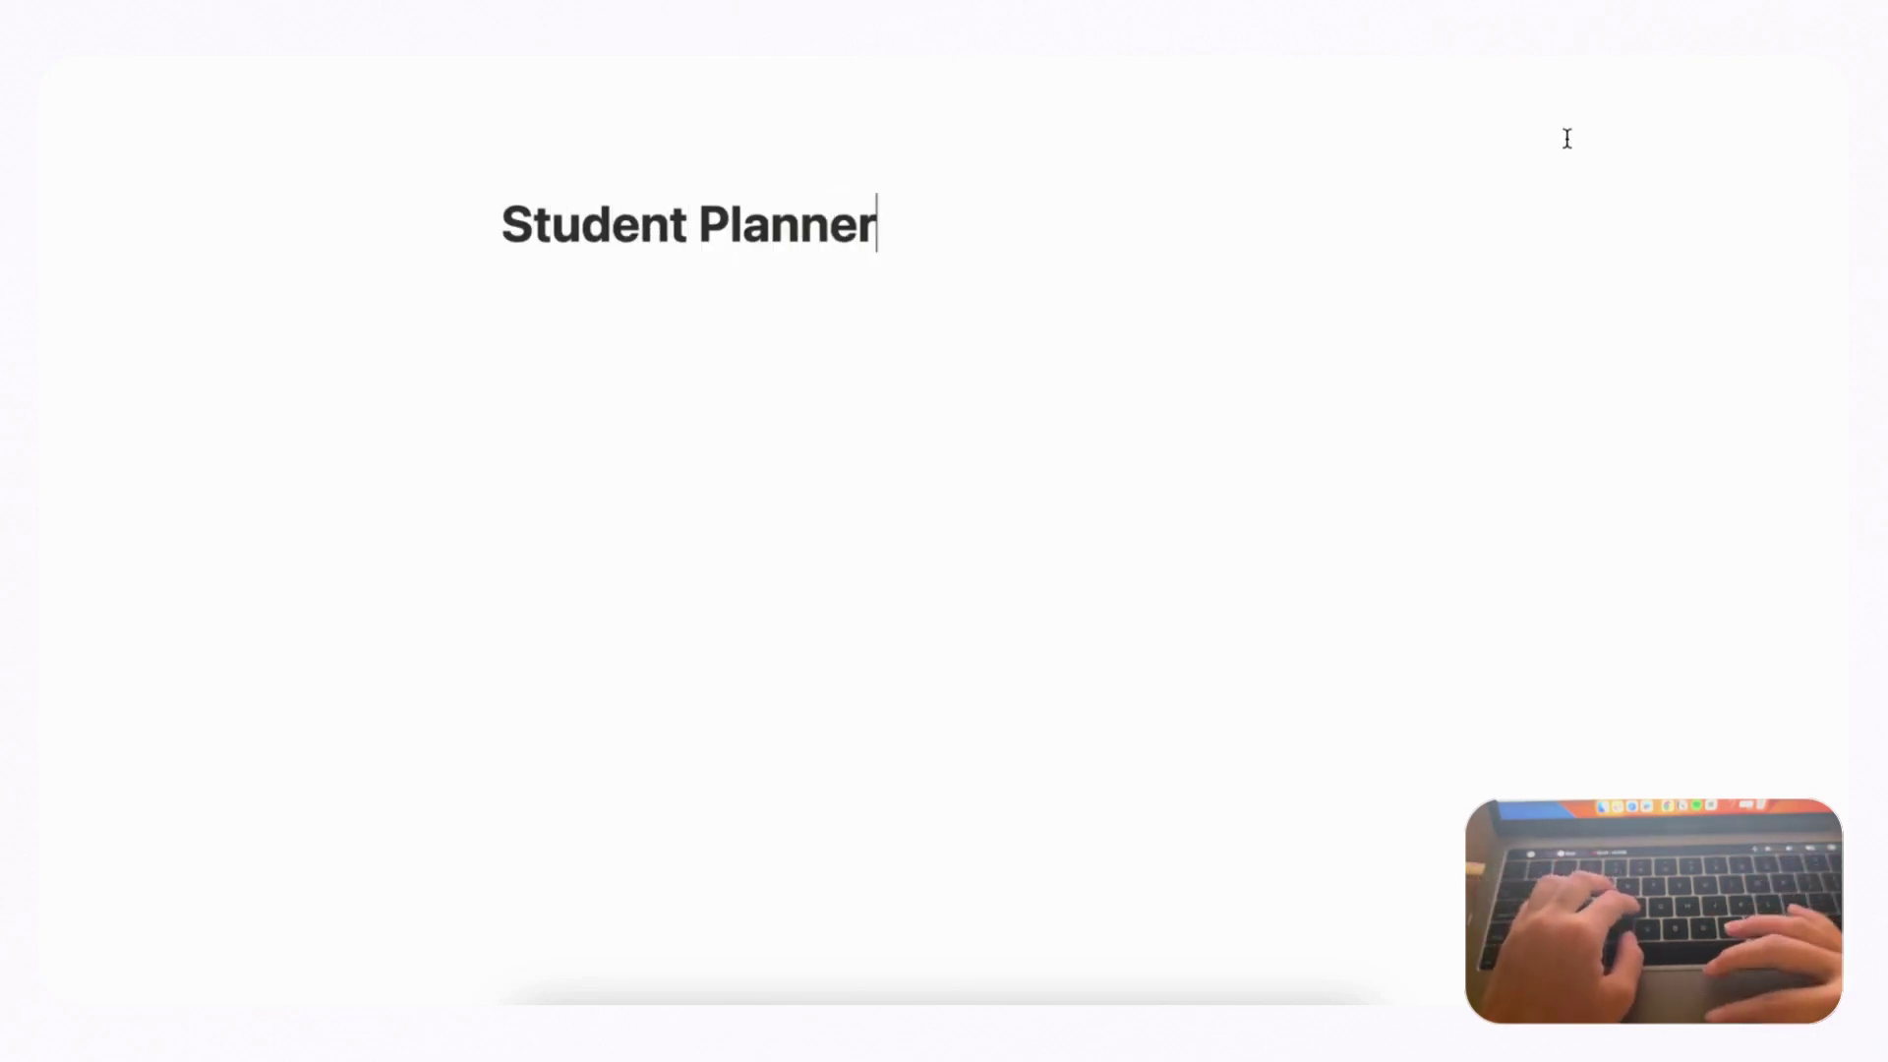
{"action": "left_click", "coordinate": [1820, 65]}
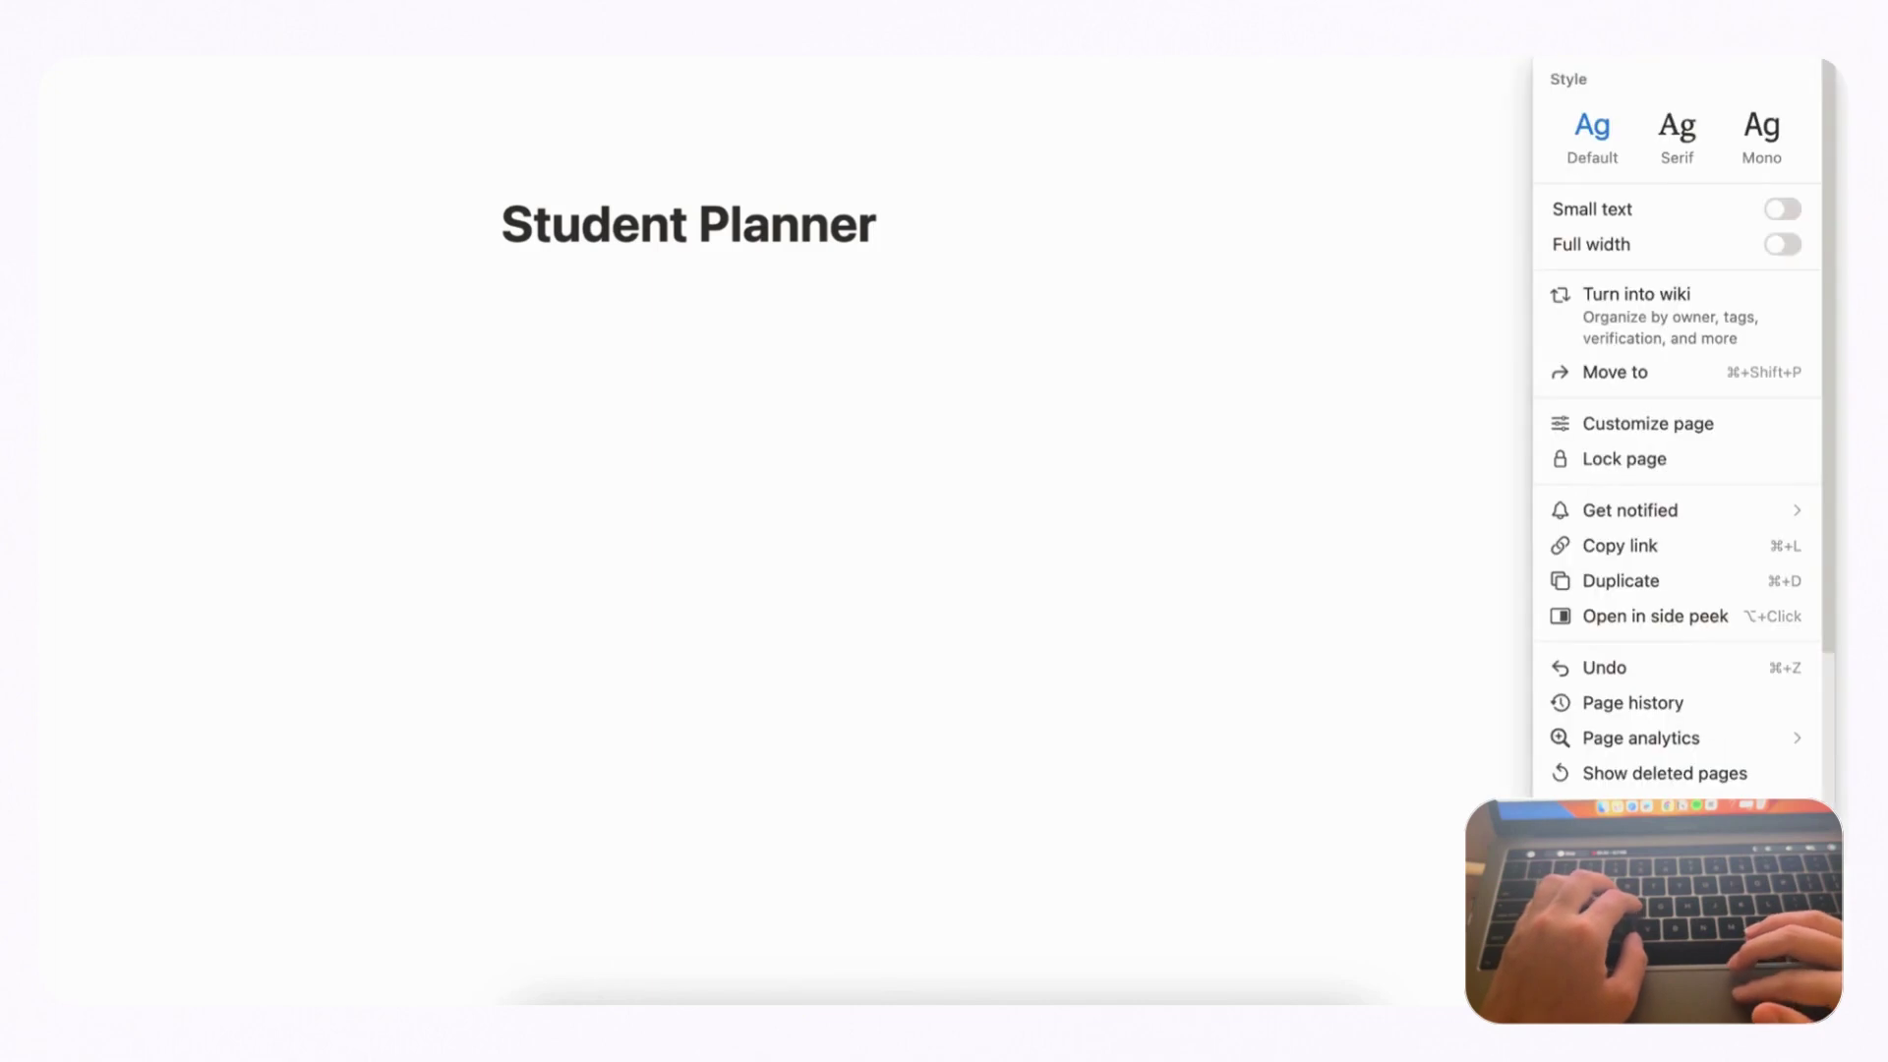
{"action": "left_click", "coordinate": [1799, 208]}
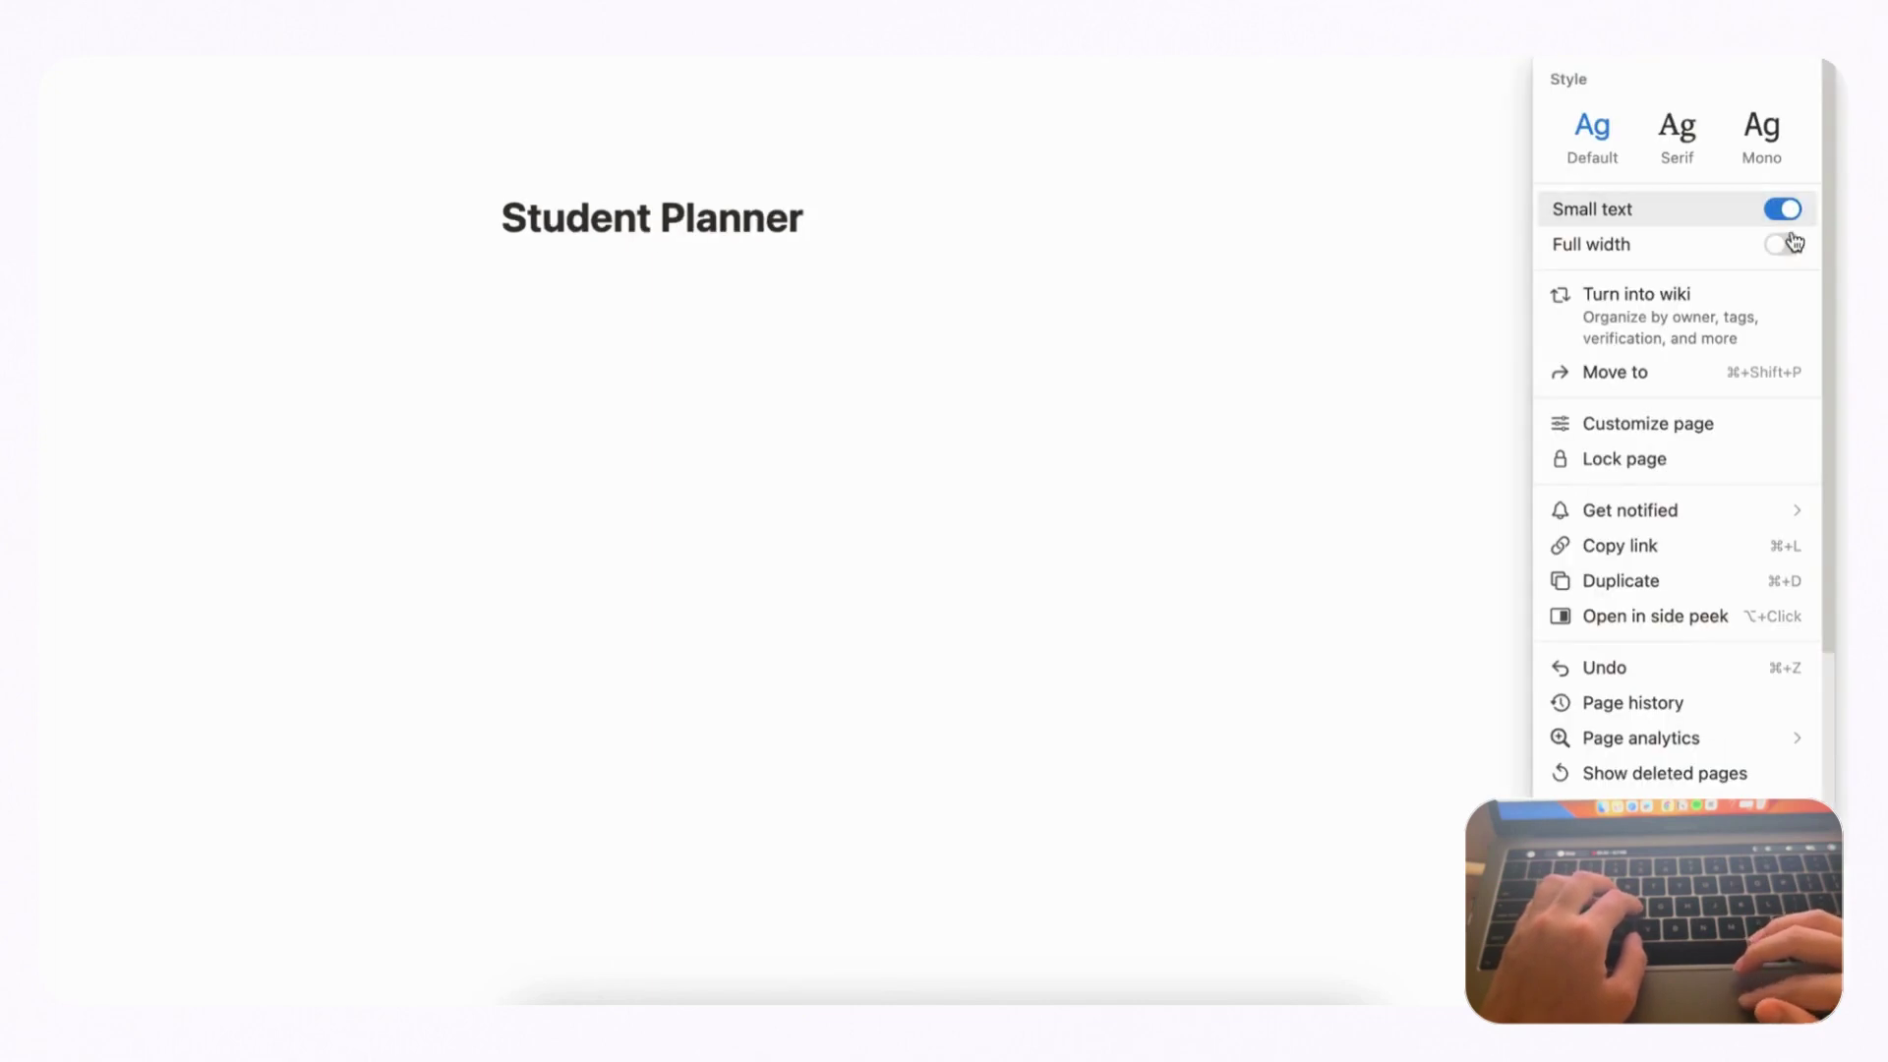
{"action": "left_click", "coordinate": [1788, 245]}
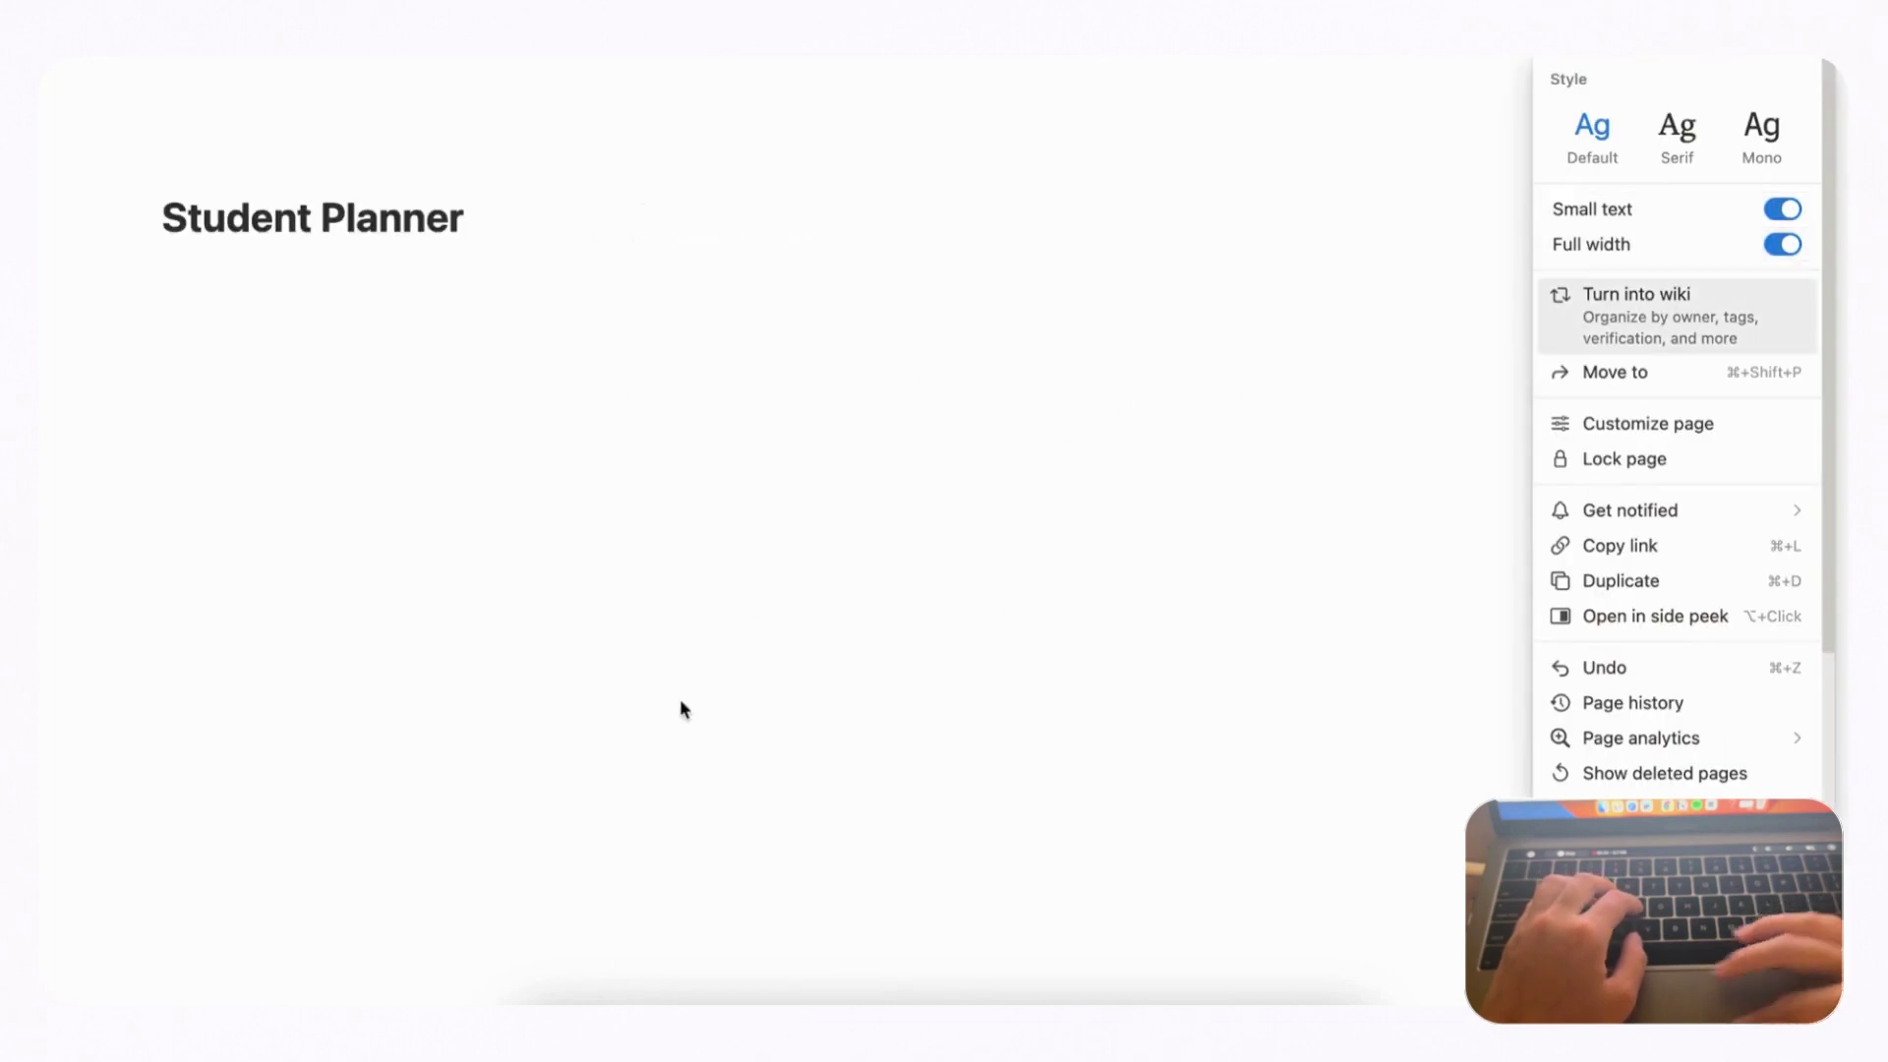
{"action": "left_click", "coordinate": [494, 227]}
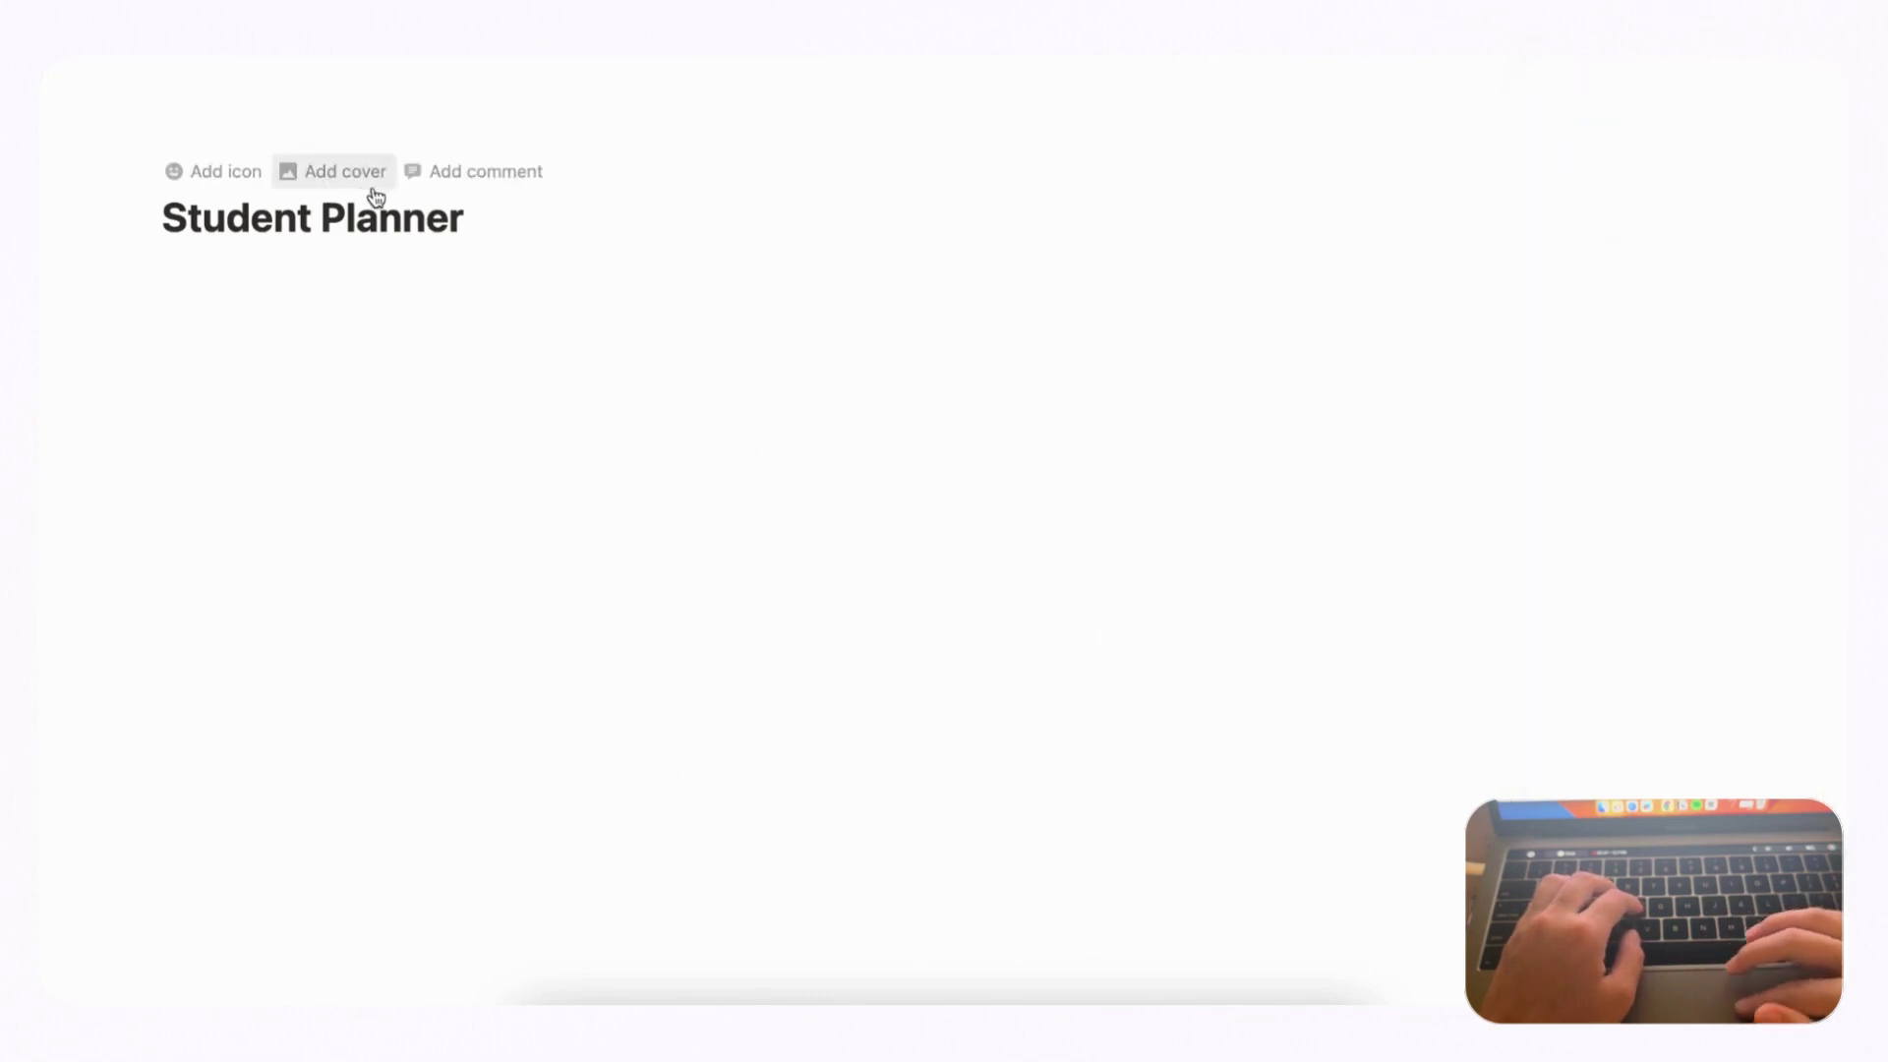
- Add a page cover from Unsplash by searching for library and choosing the photo of an aisle between white bookshelves
{"action": "left_click", "coordinate": [337, 173]}
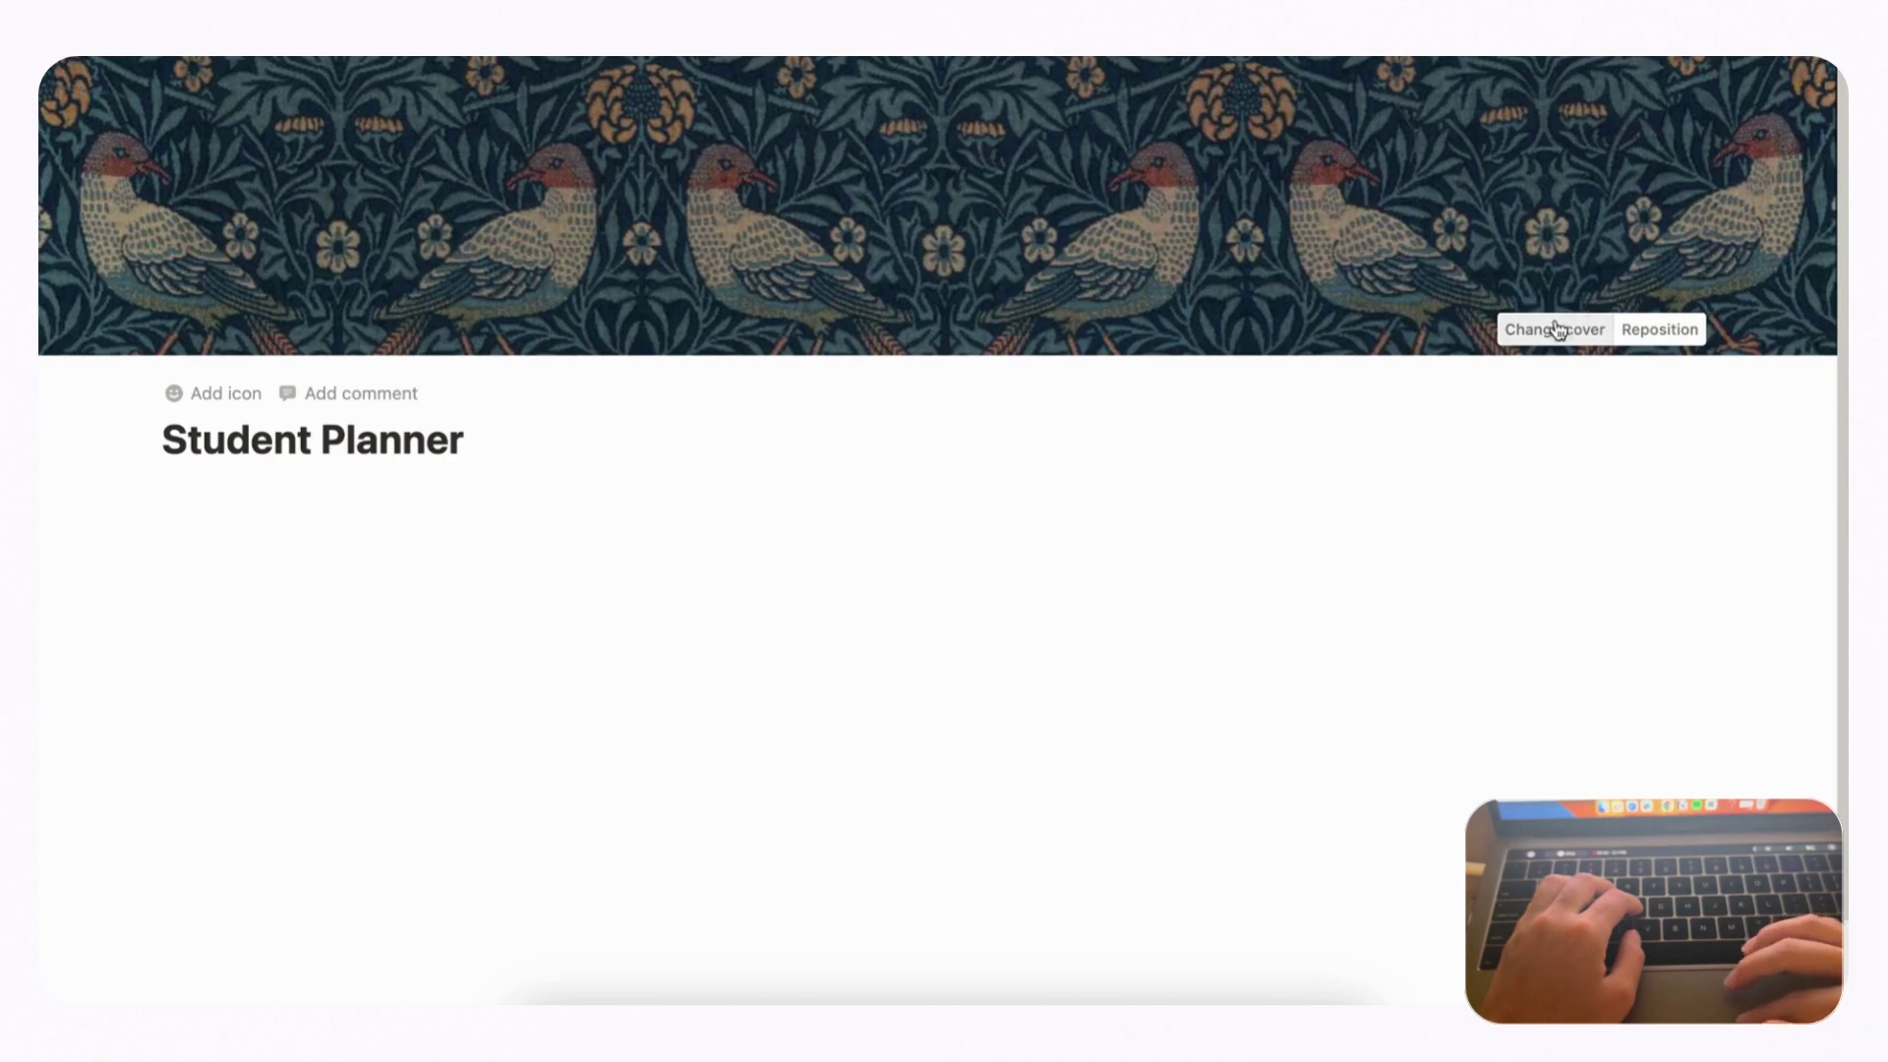
{"action": "left_click", "coordinate": [1556, 331]}
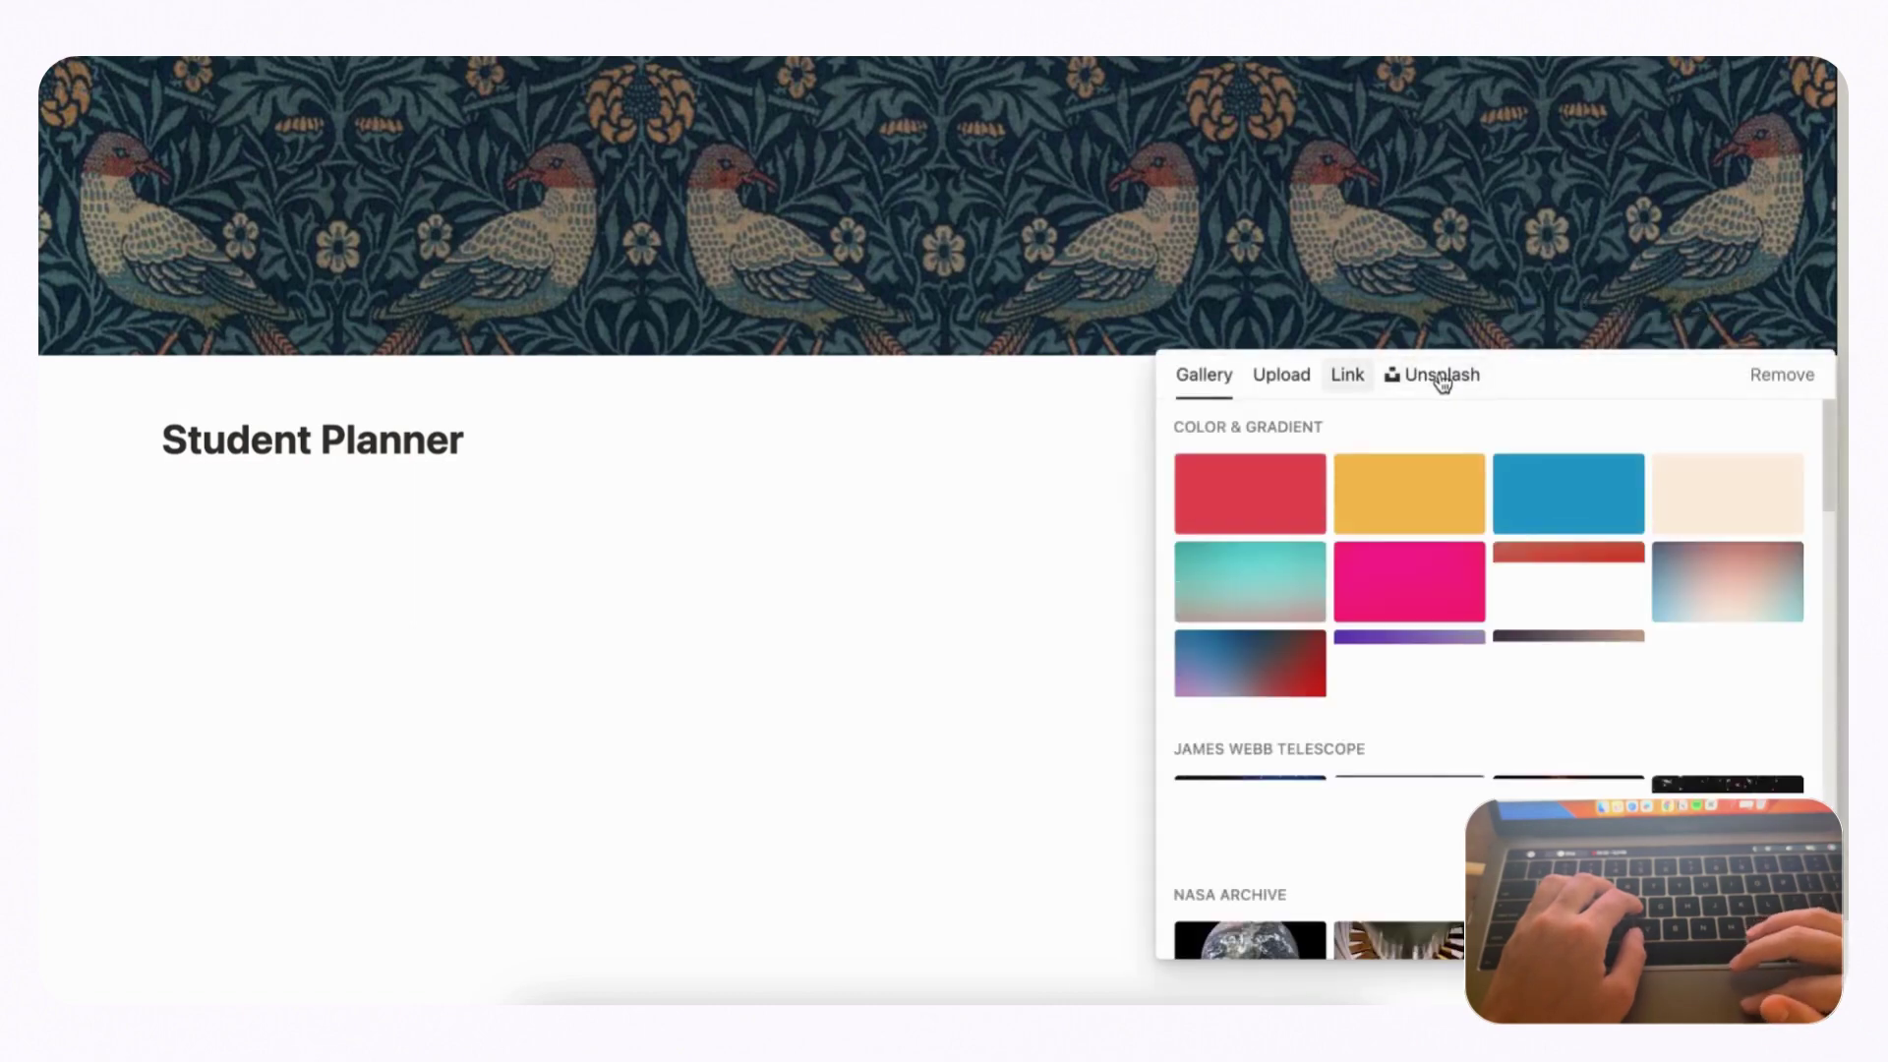
{"action": "left_click", "coordinate": [1441, 380]}
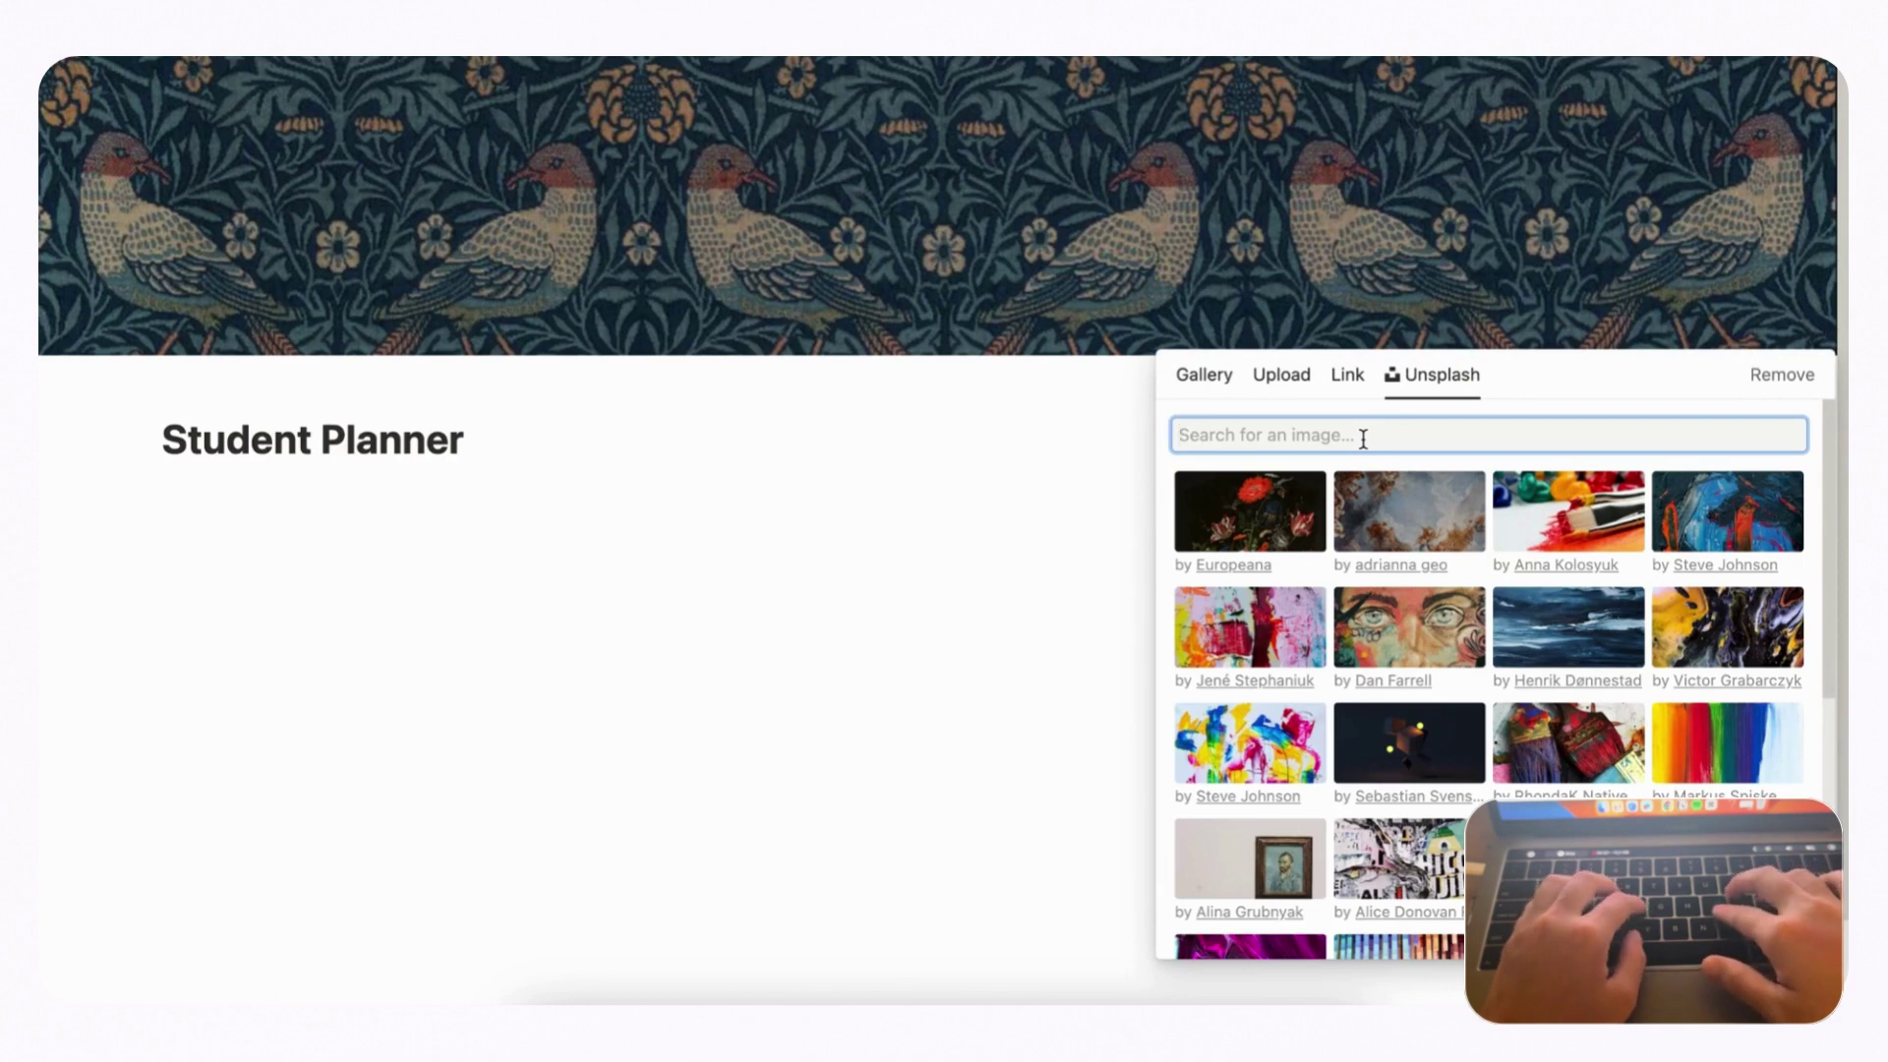
{"action": "type", "text": "library"}
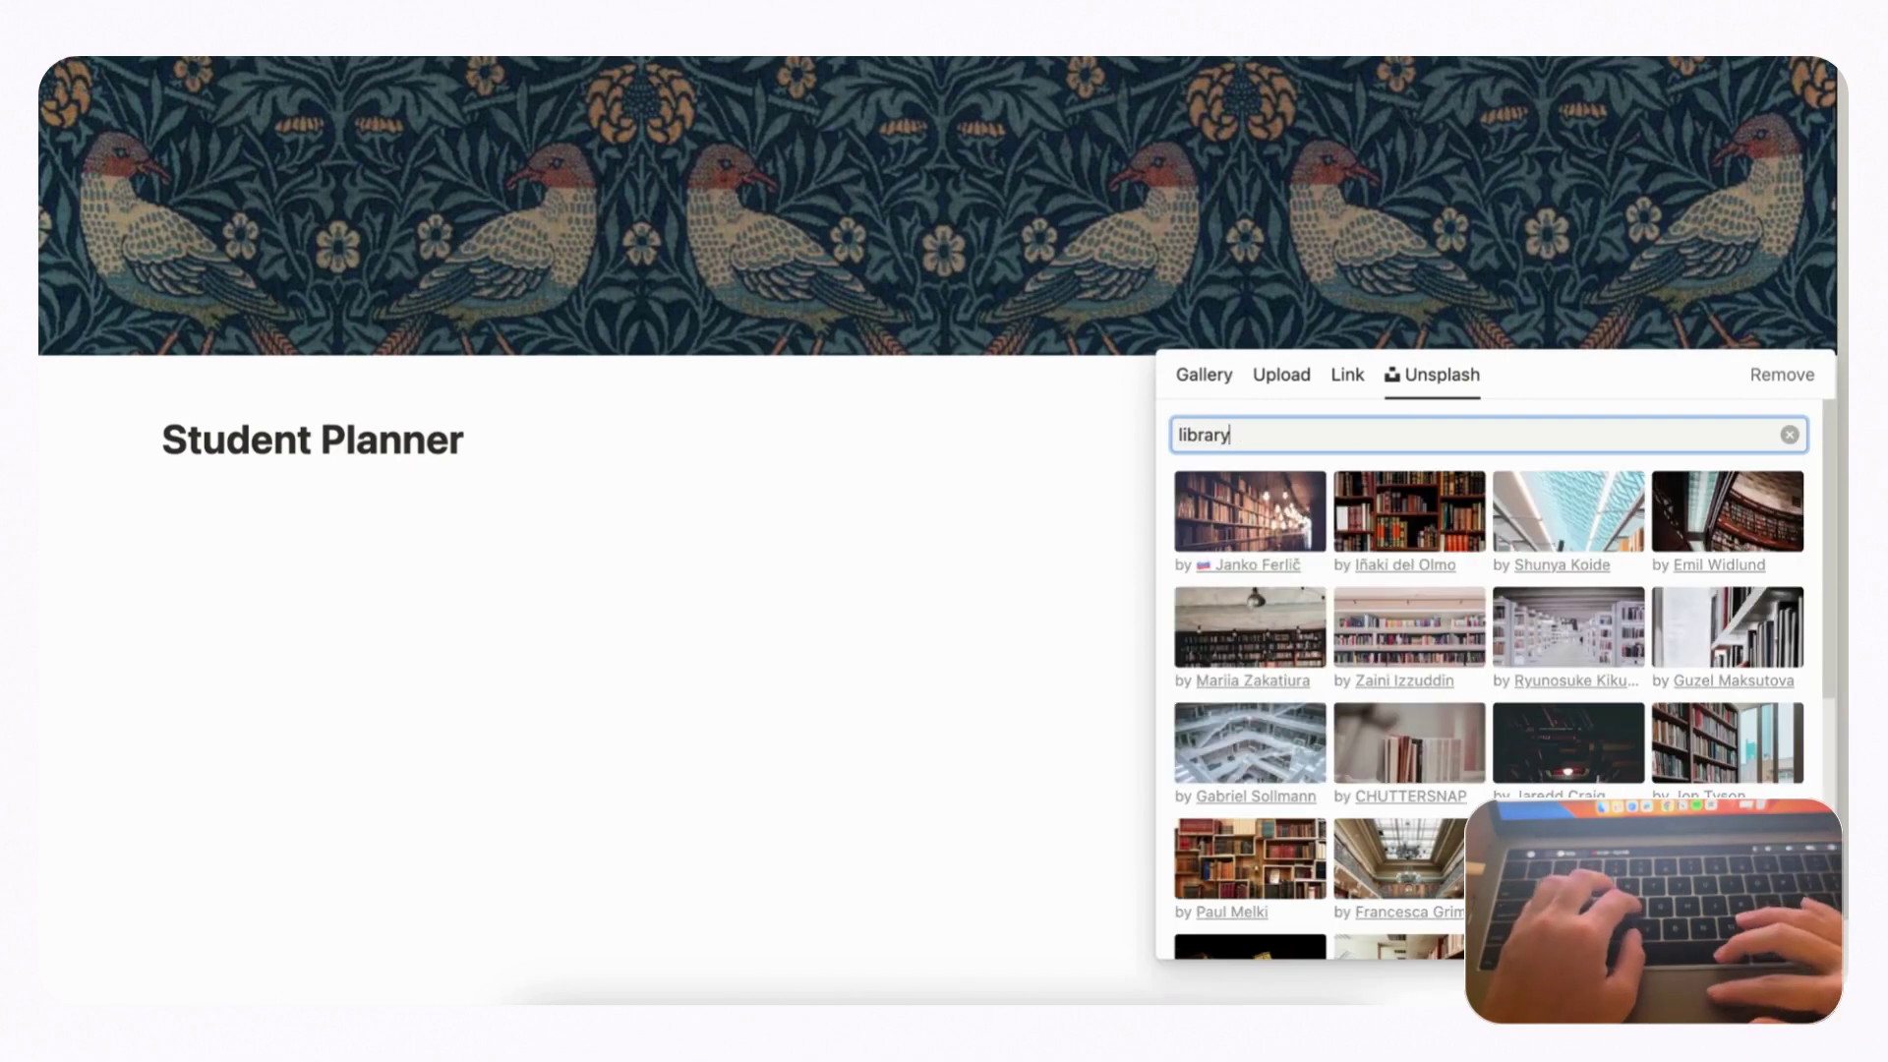
{"action": "left_click", "coordinate": [1579, 644]}
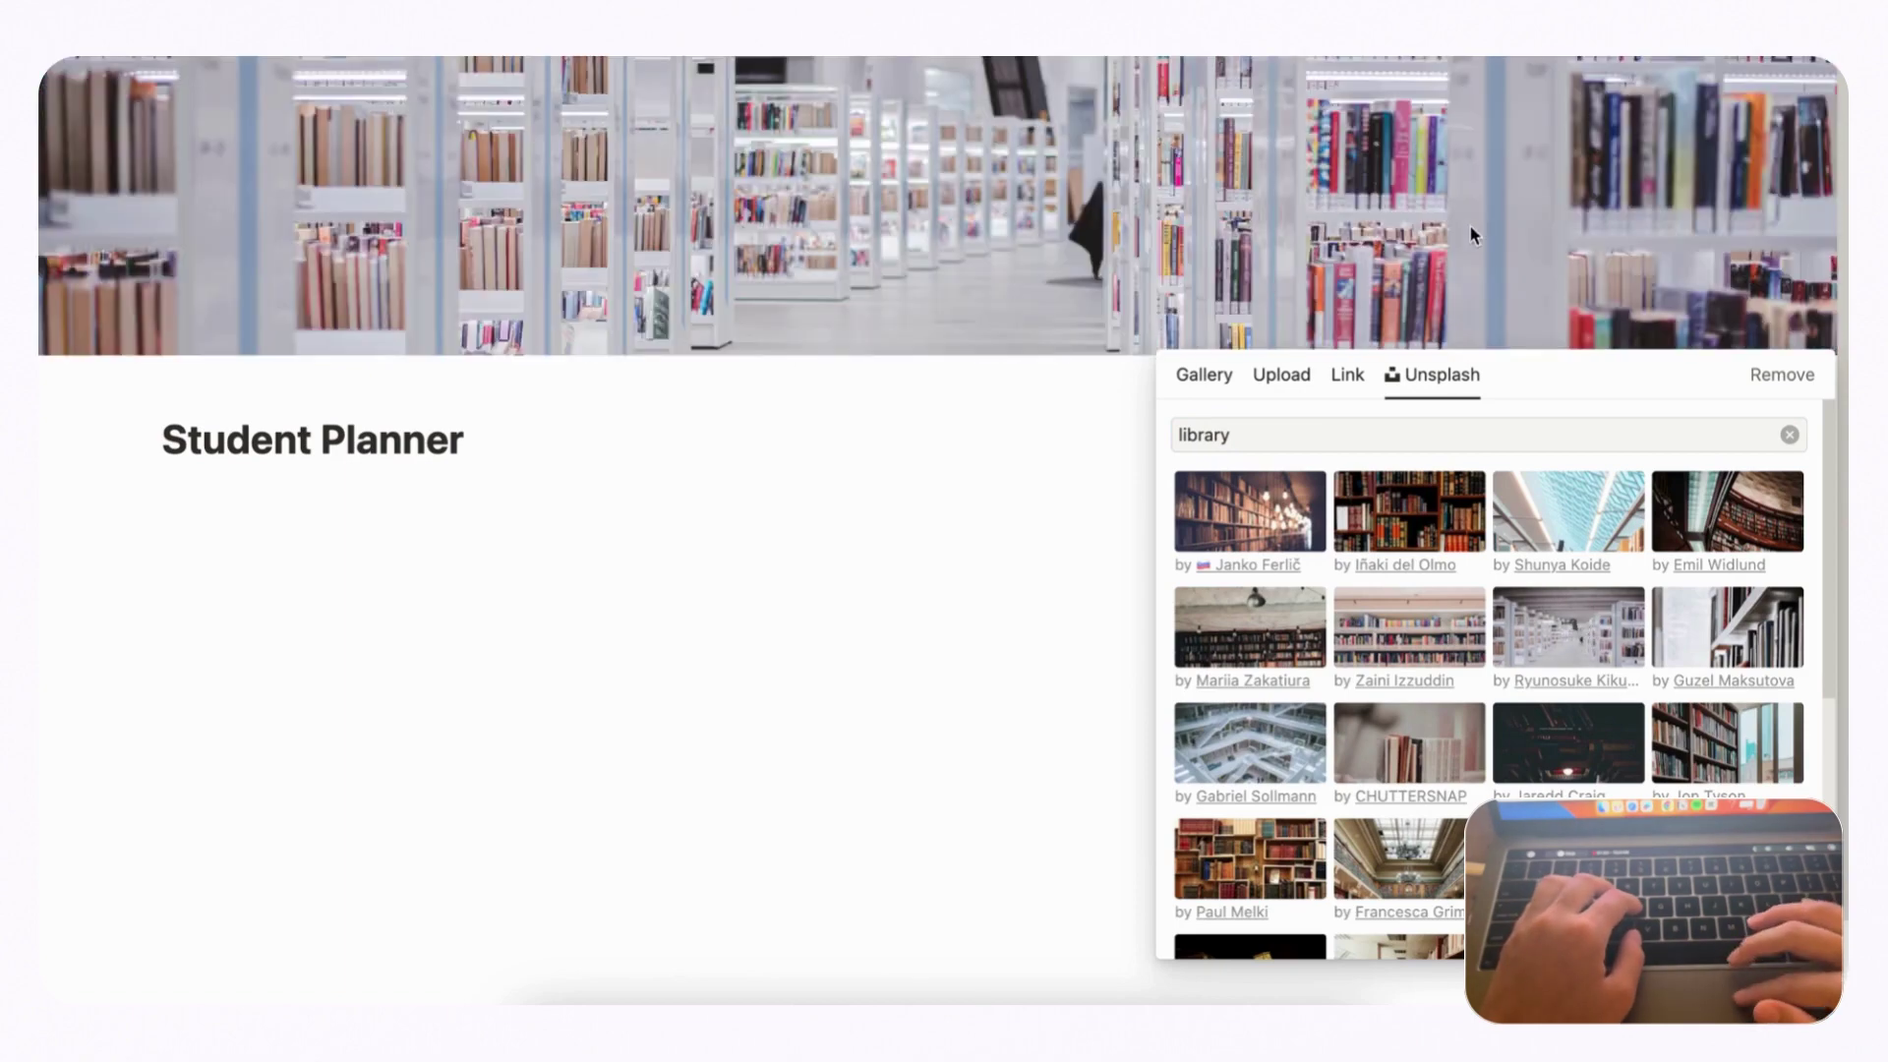
{"action": "left_click", "coordinate": [1190, 266]}
- Insert a 2 columns block below the page title
{"action": "scroll", "coordinate": [713, 494], "scroll_direction": "down", "scroll_amount": 1}
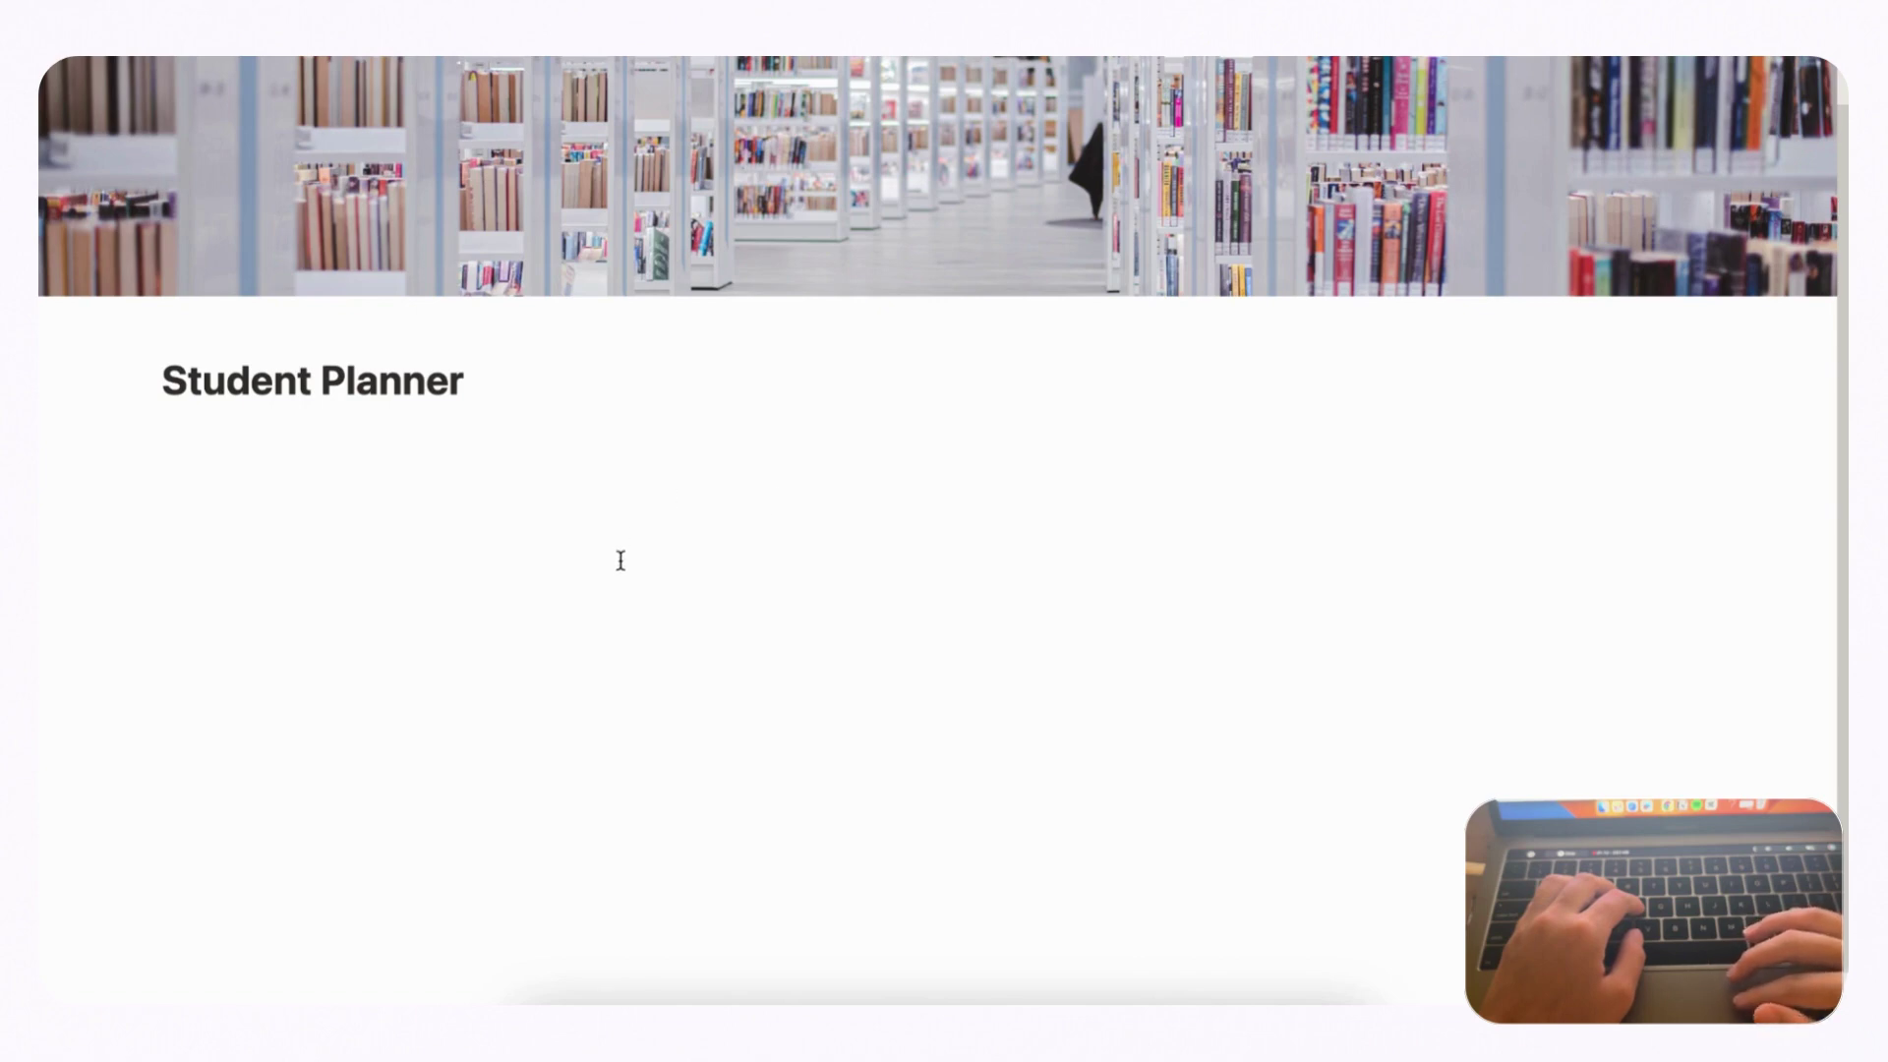
{"action": "left_click", "coordinate": [269, 447]}
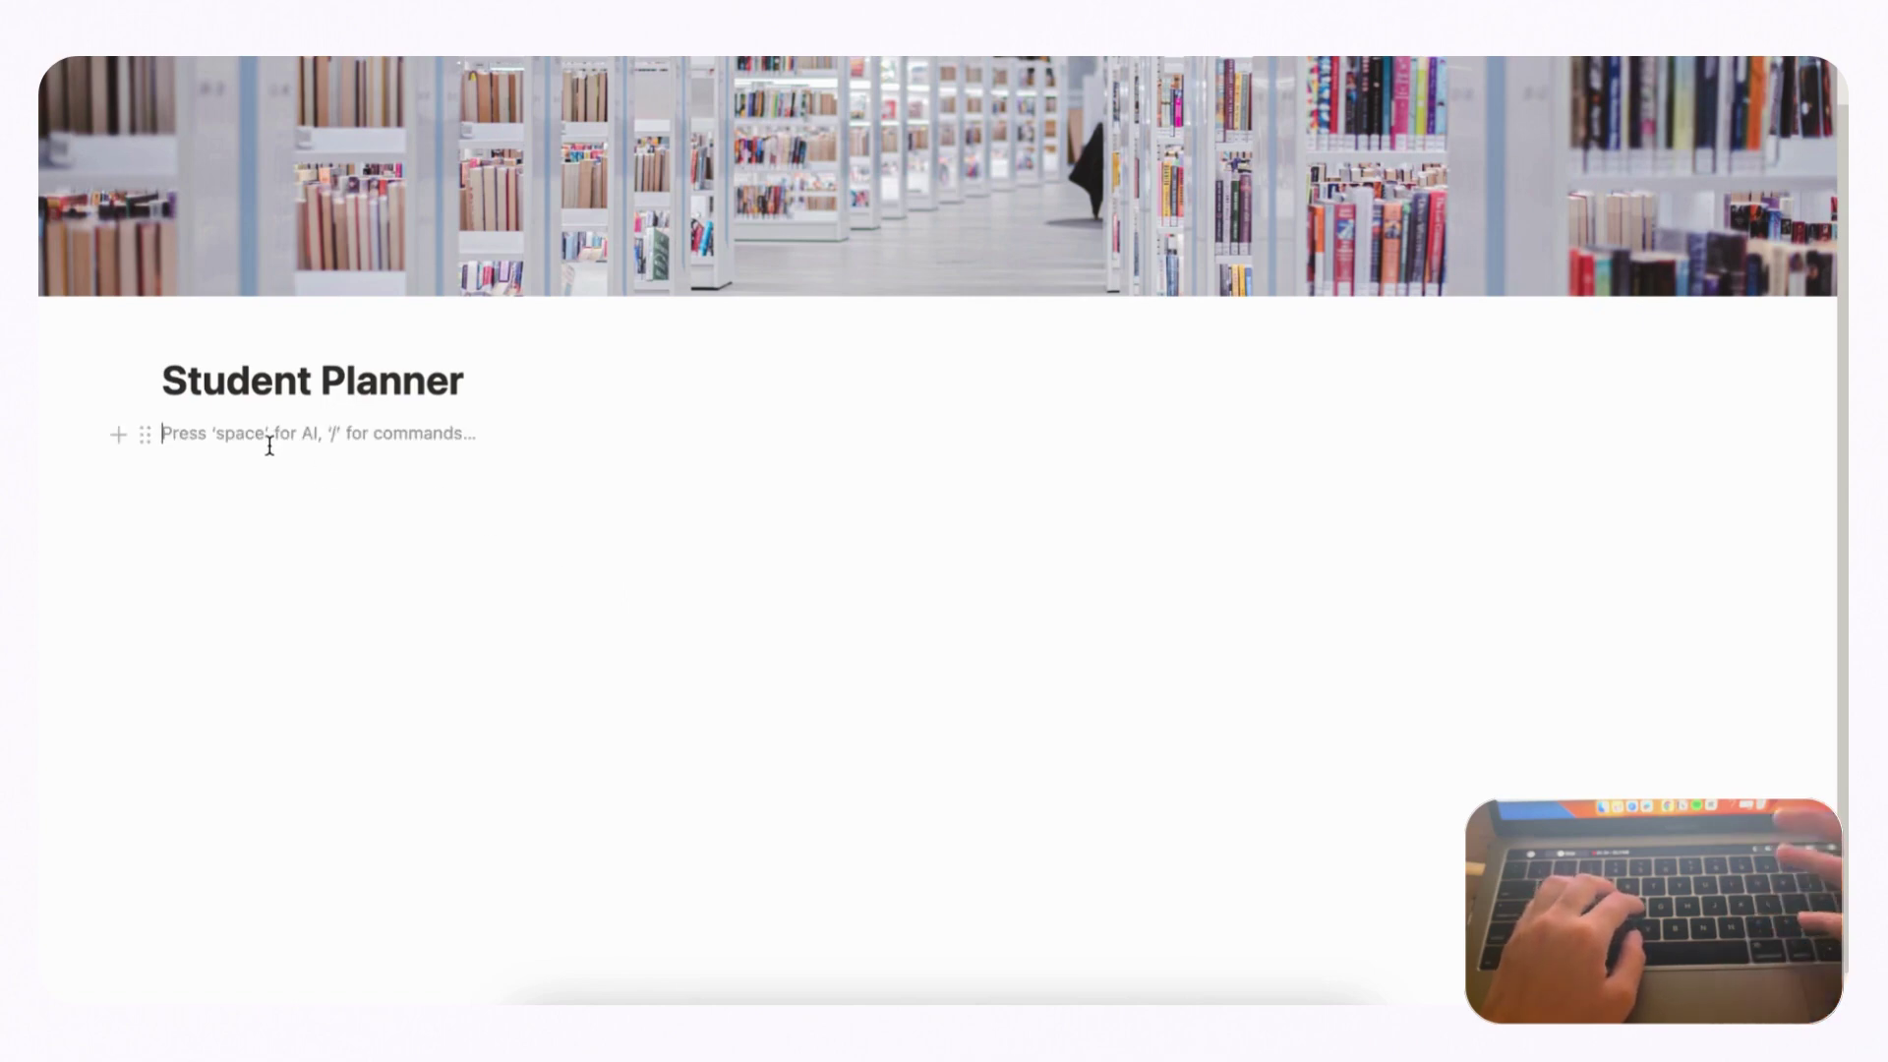
{"action": "type", "text": "/col"}
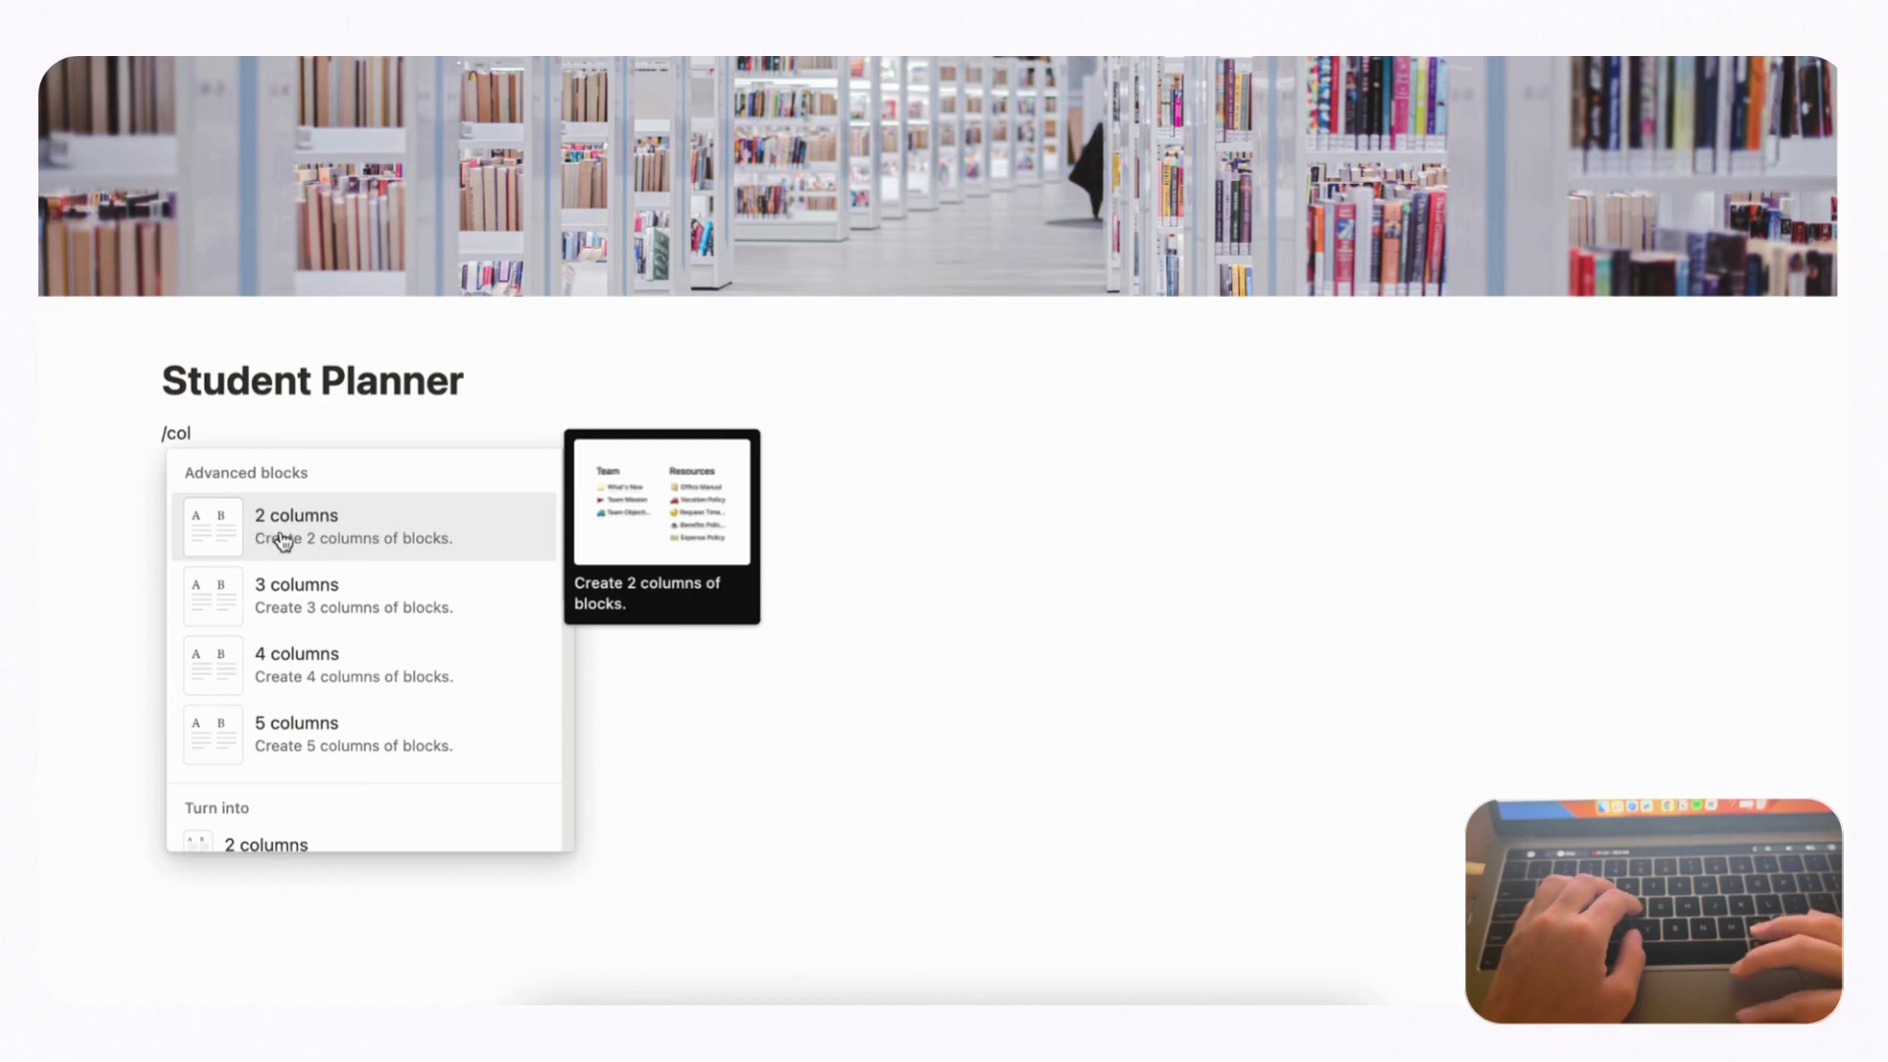
{"action": "left_click", "coordinate": [355, 548]}
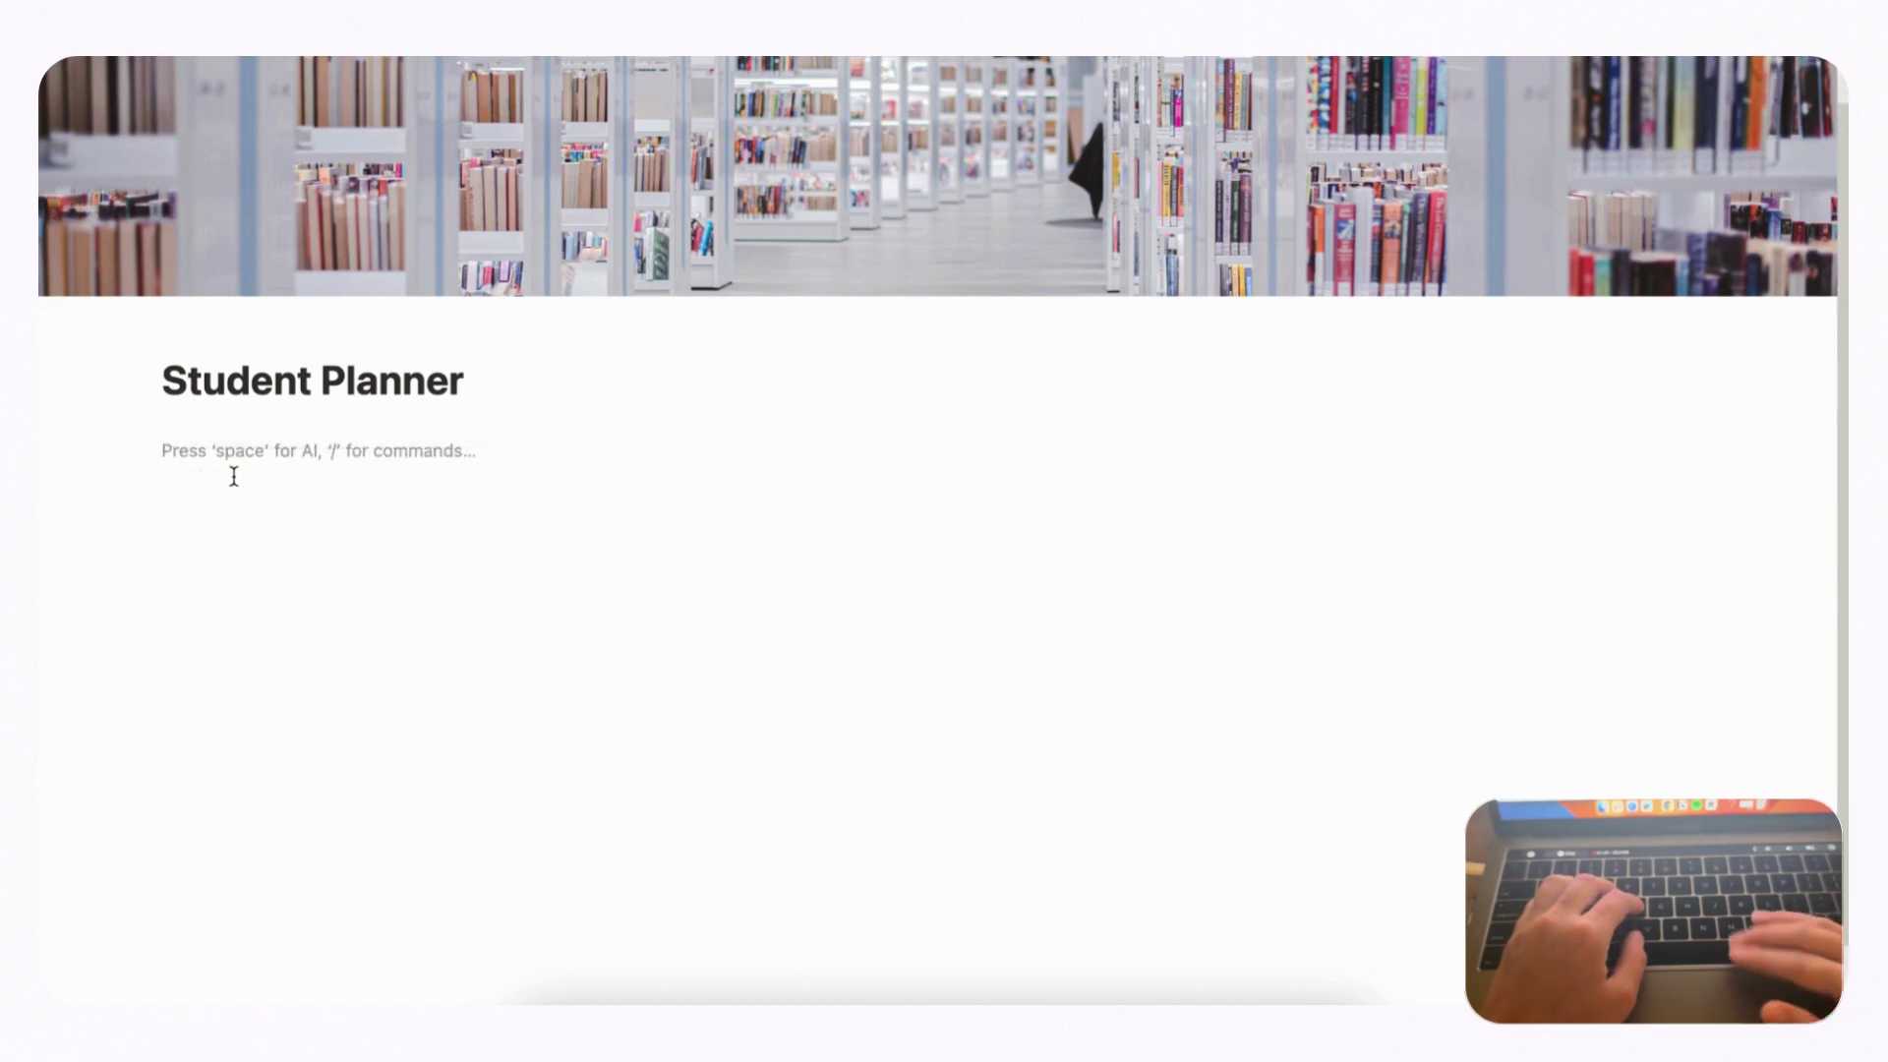
- Enter the placeholder text Topics in the first column and Study Calendar in the second column
{"action": "type", "text": "To"}
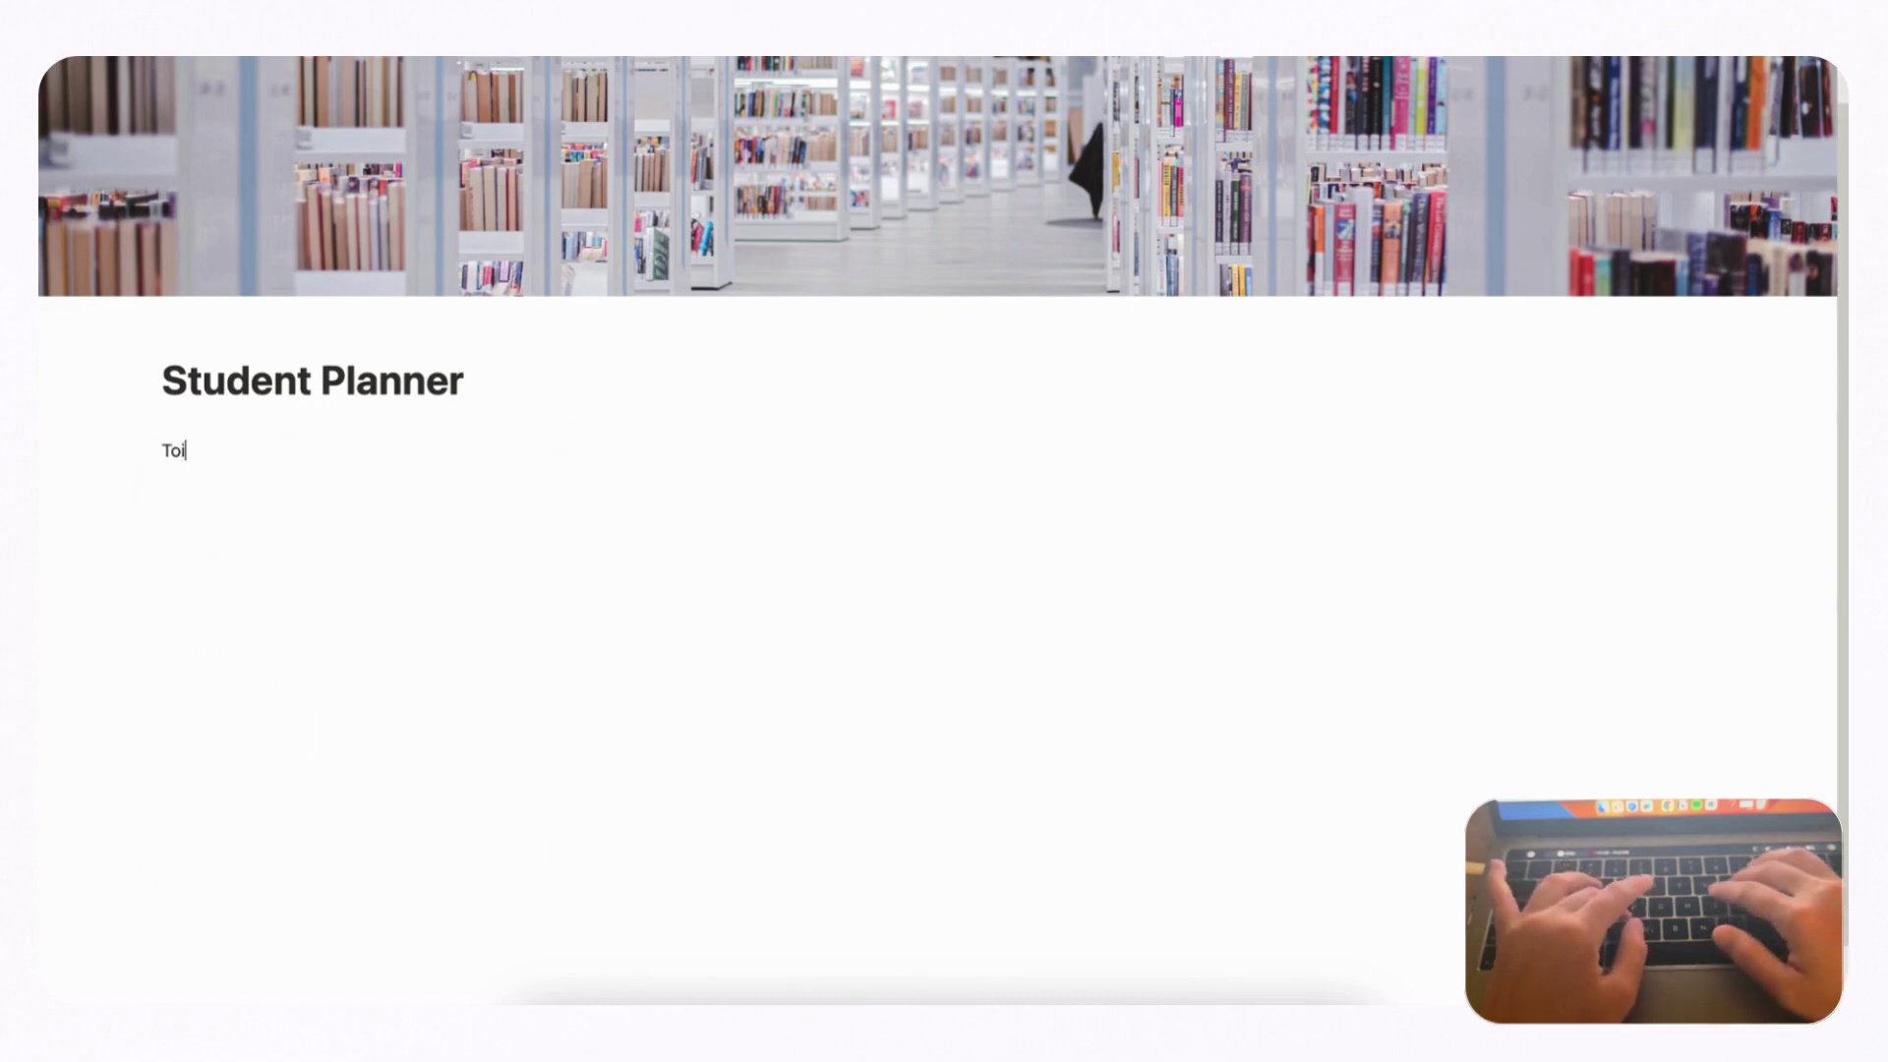
{"action": "type", "text": "pics"}
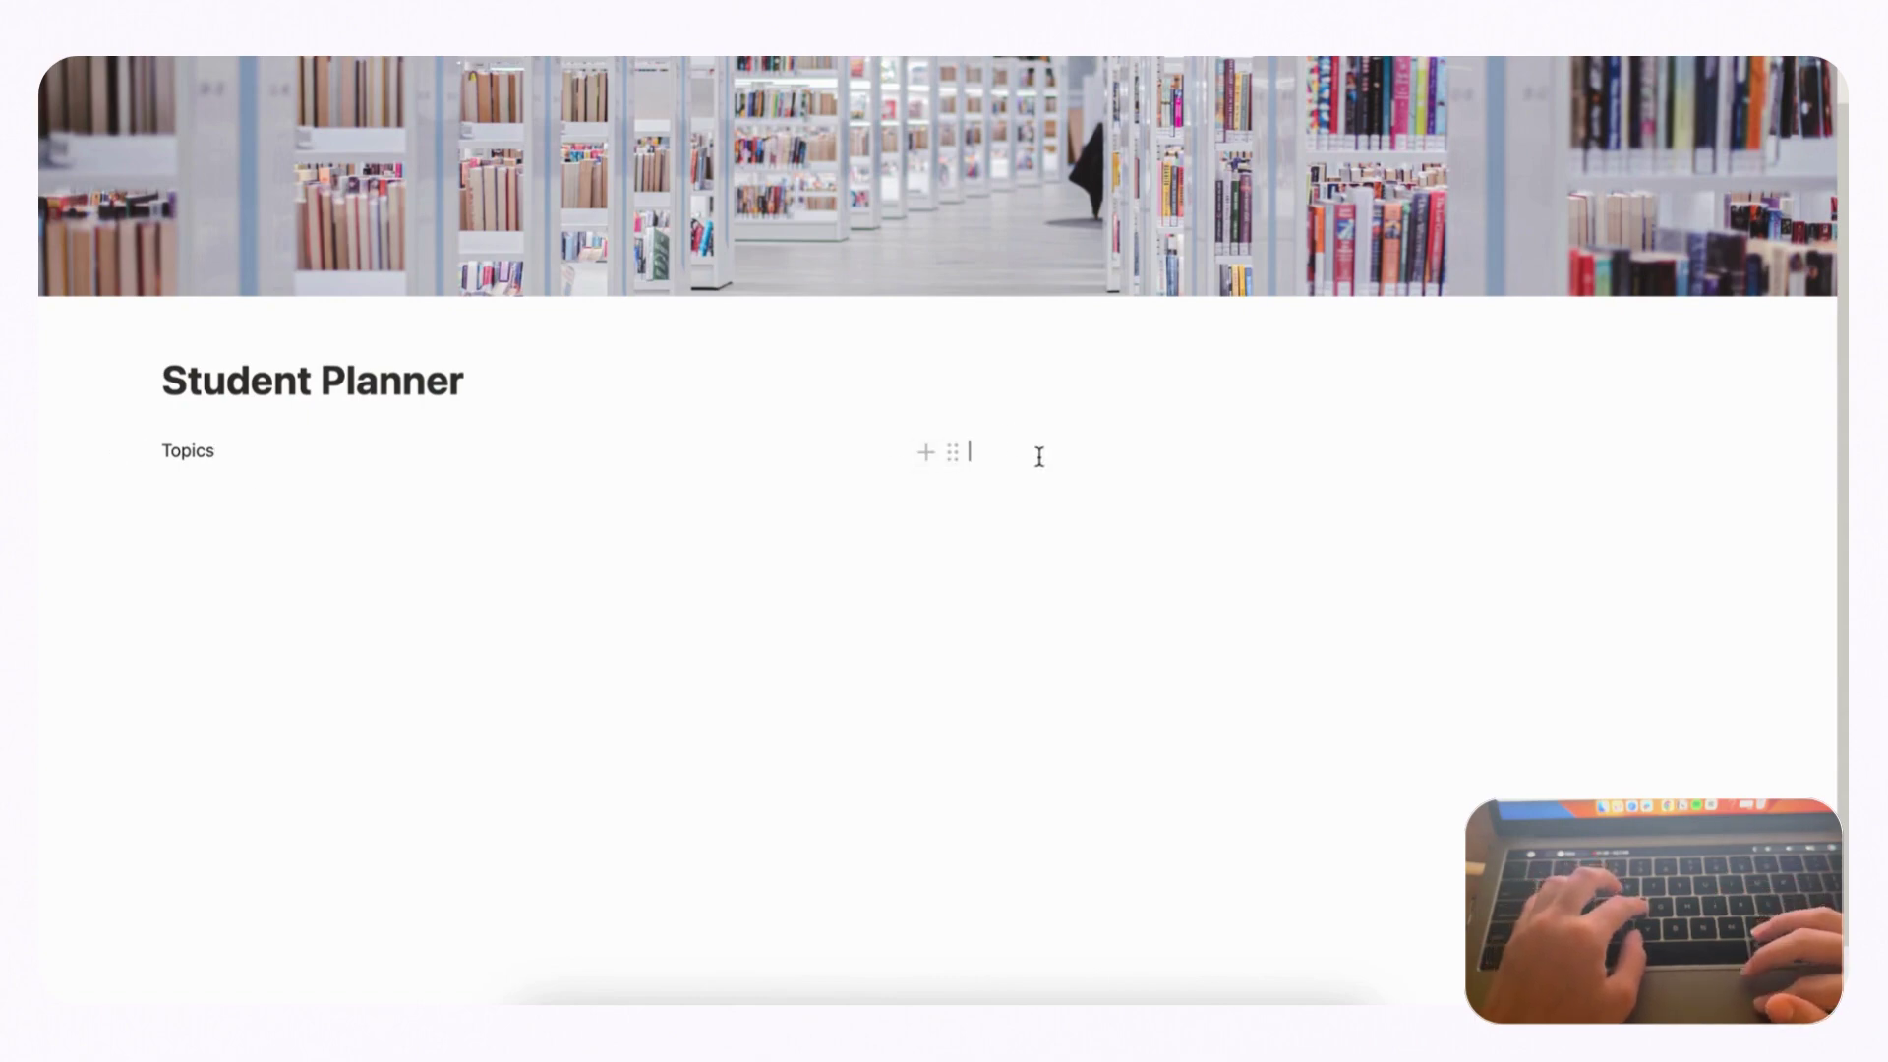
{"action": "left_click", "coordinate": [1039, 454]}
{"action": "type", "text": "Study Ca"}
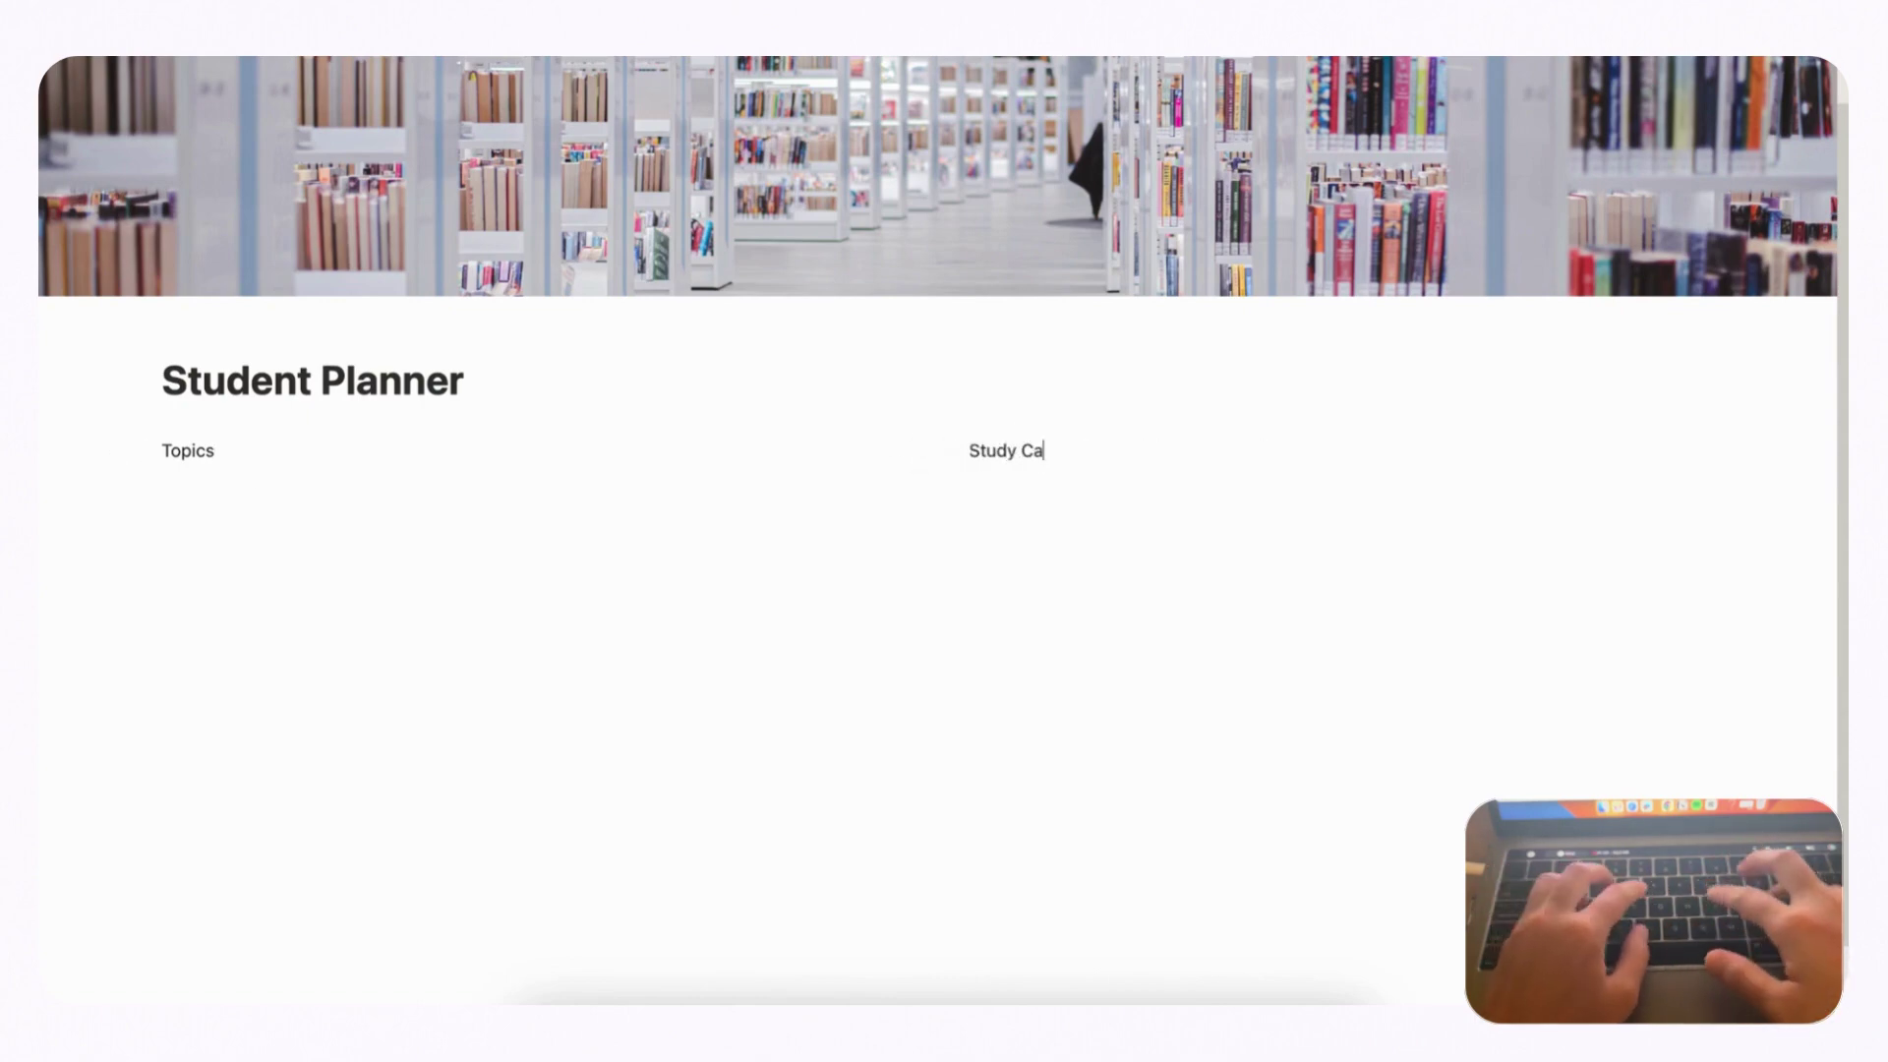
{"action": "type", "text": "lendar"}
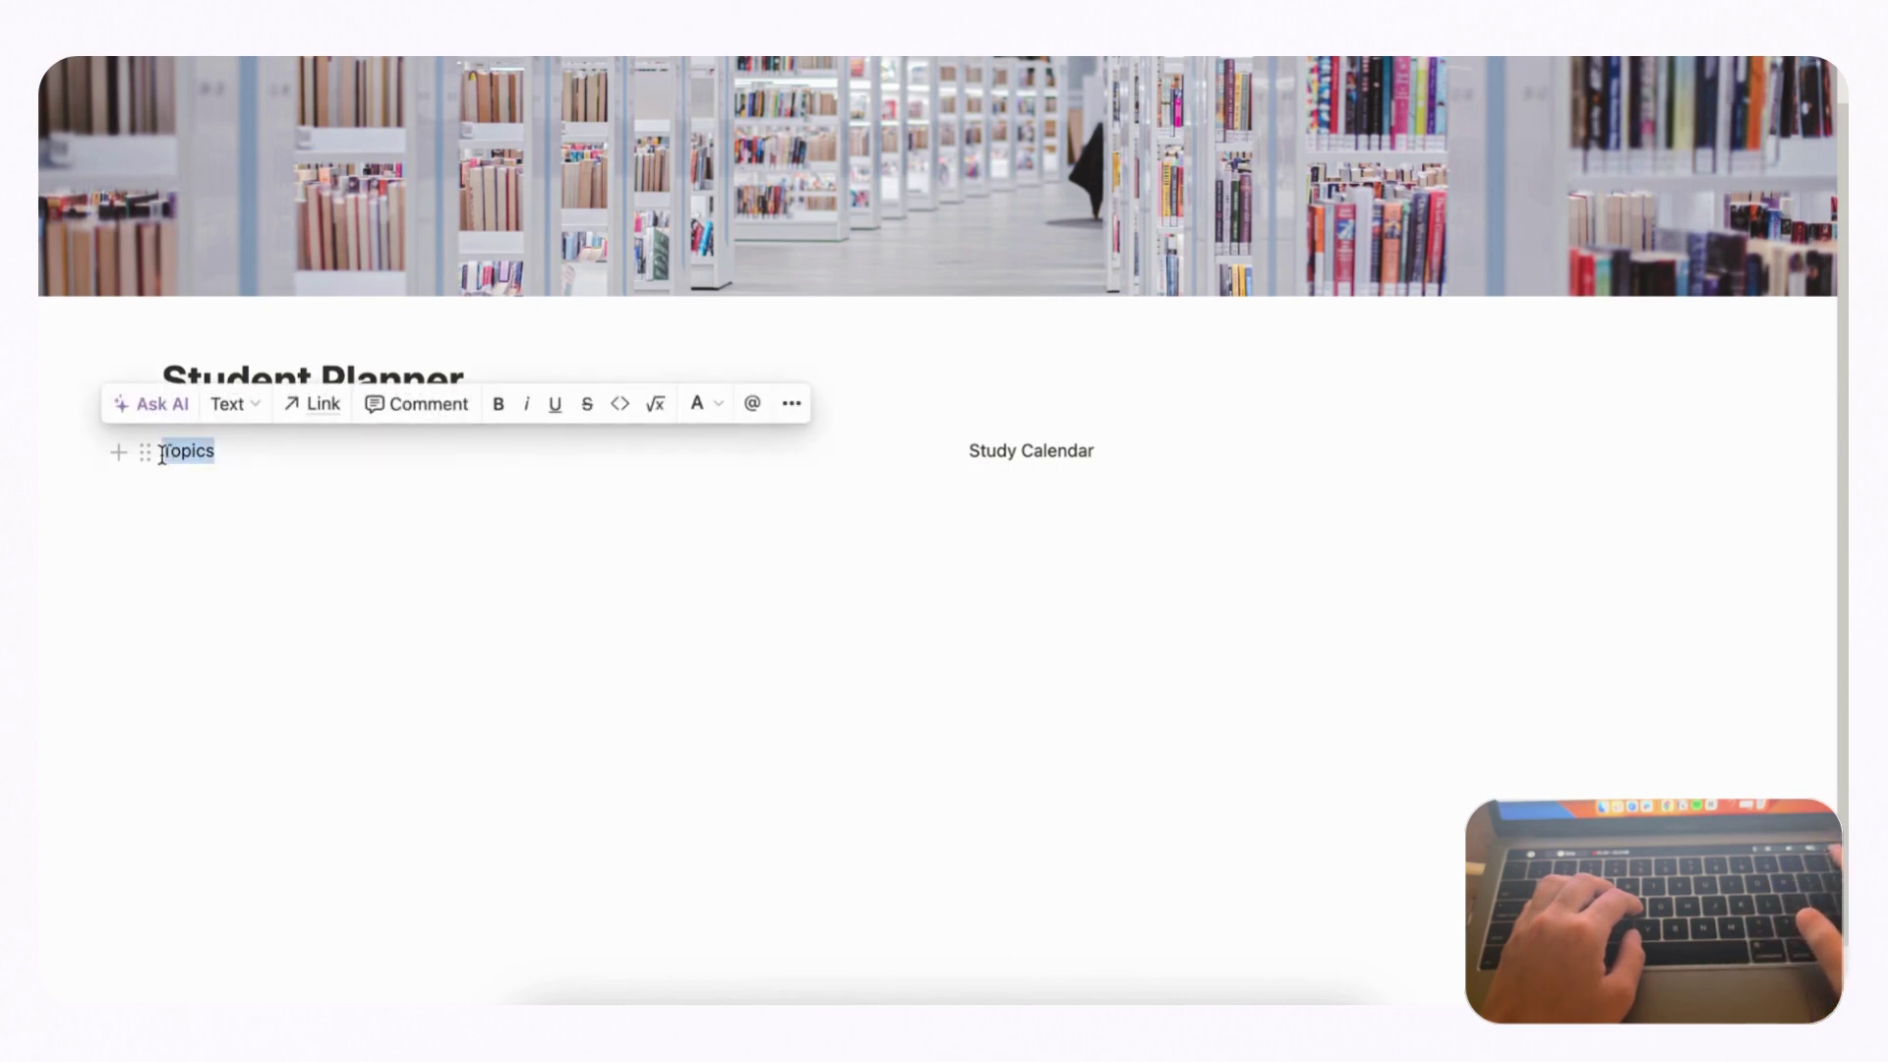
- Replace the Topics text with a list view of a new database titled Topics/Course
{"action": "key", "text": "BackSpace"}
{"action": "type", "text": "/"}
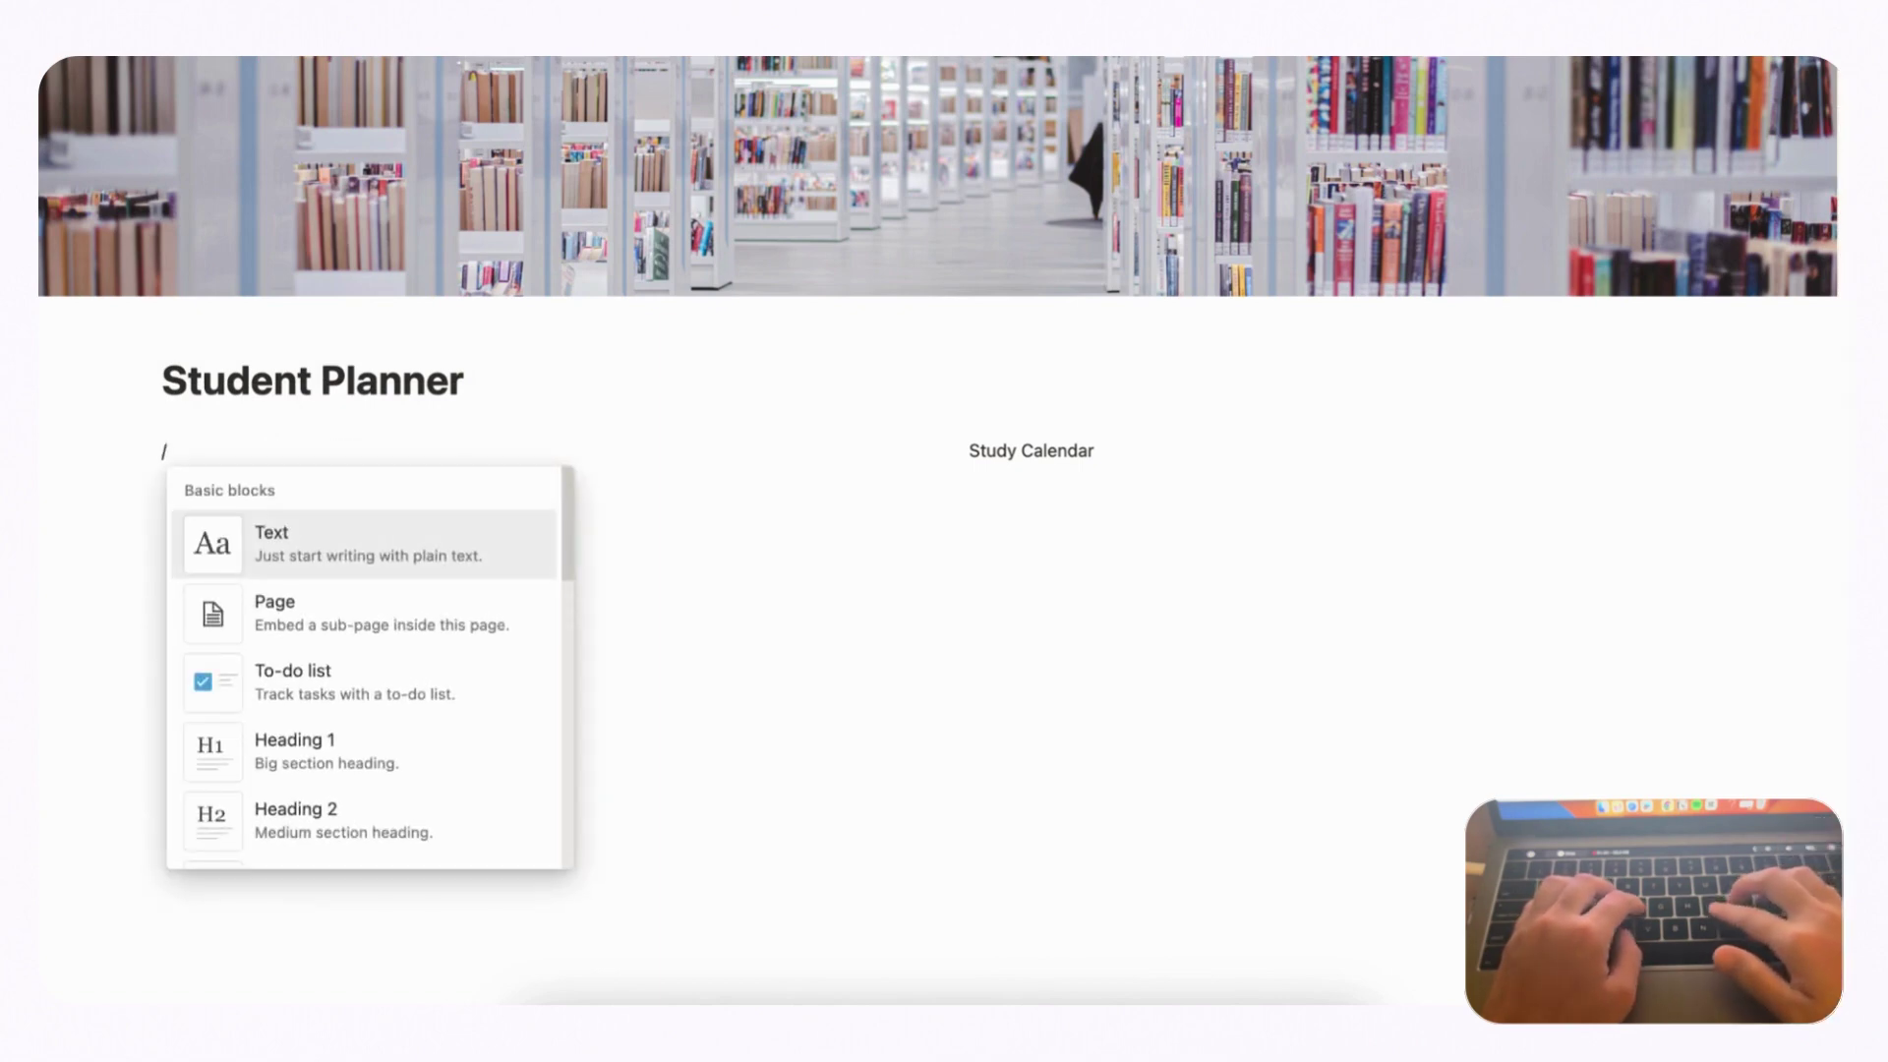
{"action": "type", "text": "list"}
{"action": "left_click", "coordinate": [253, 538]}
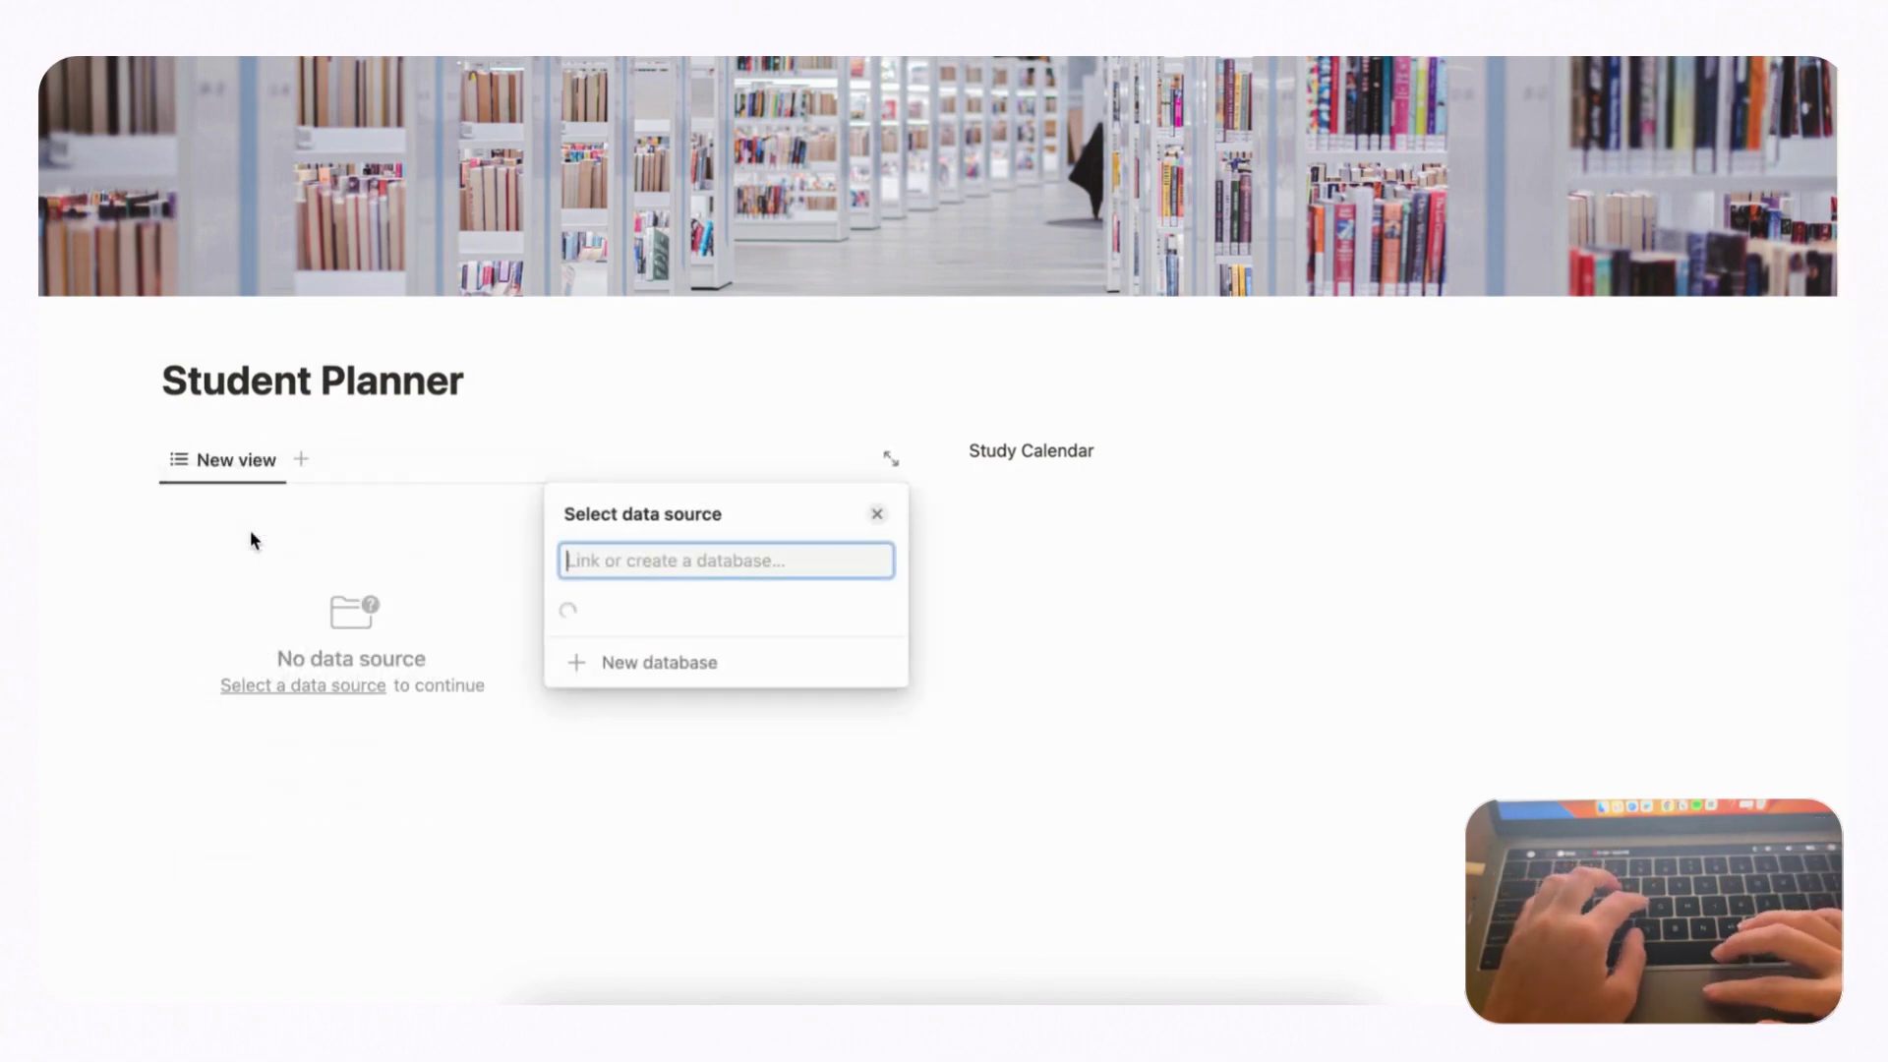
{"action": "left_click", "coordinate": [695, 955]}
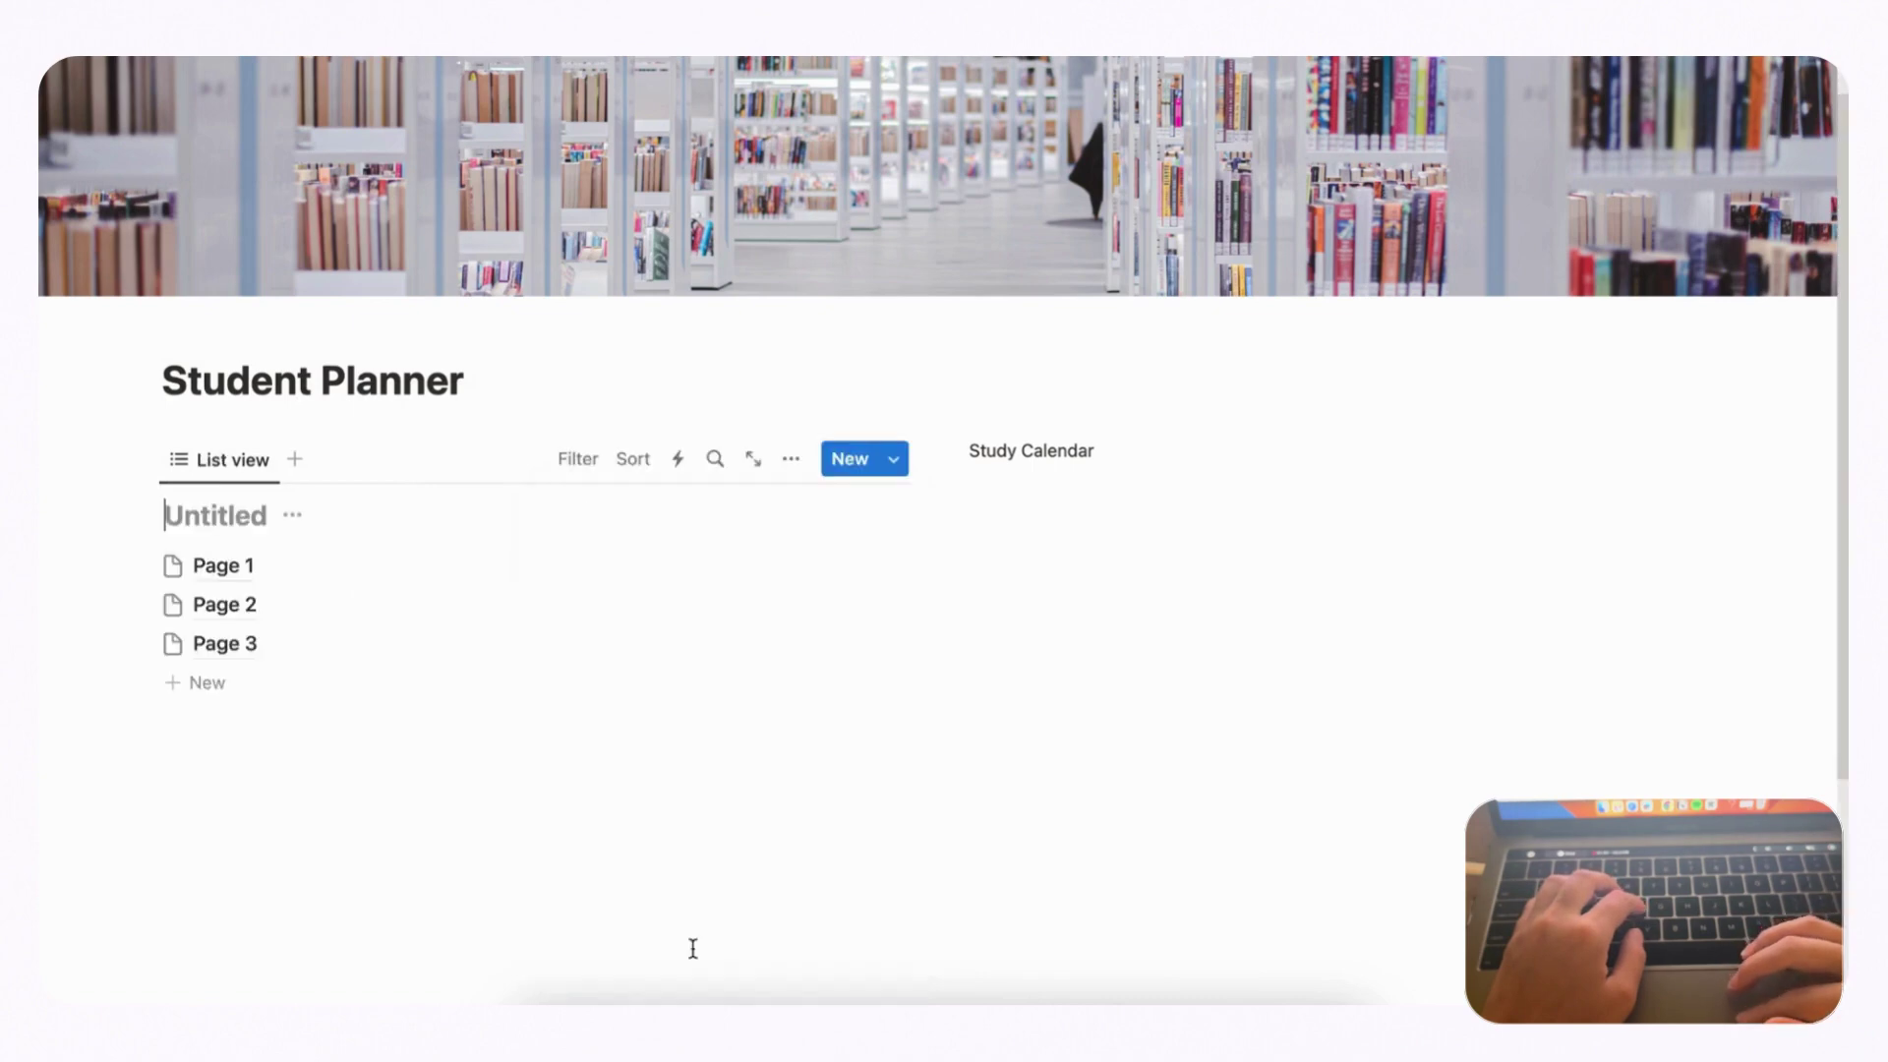
{"action": "type", "text": "T"}
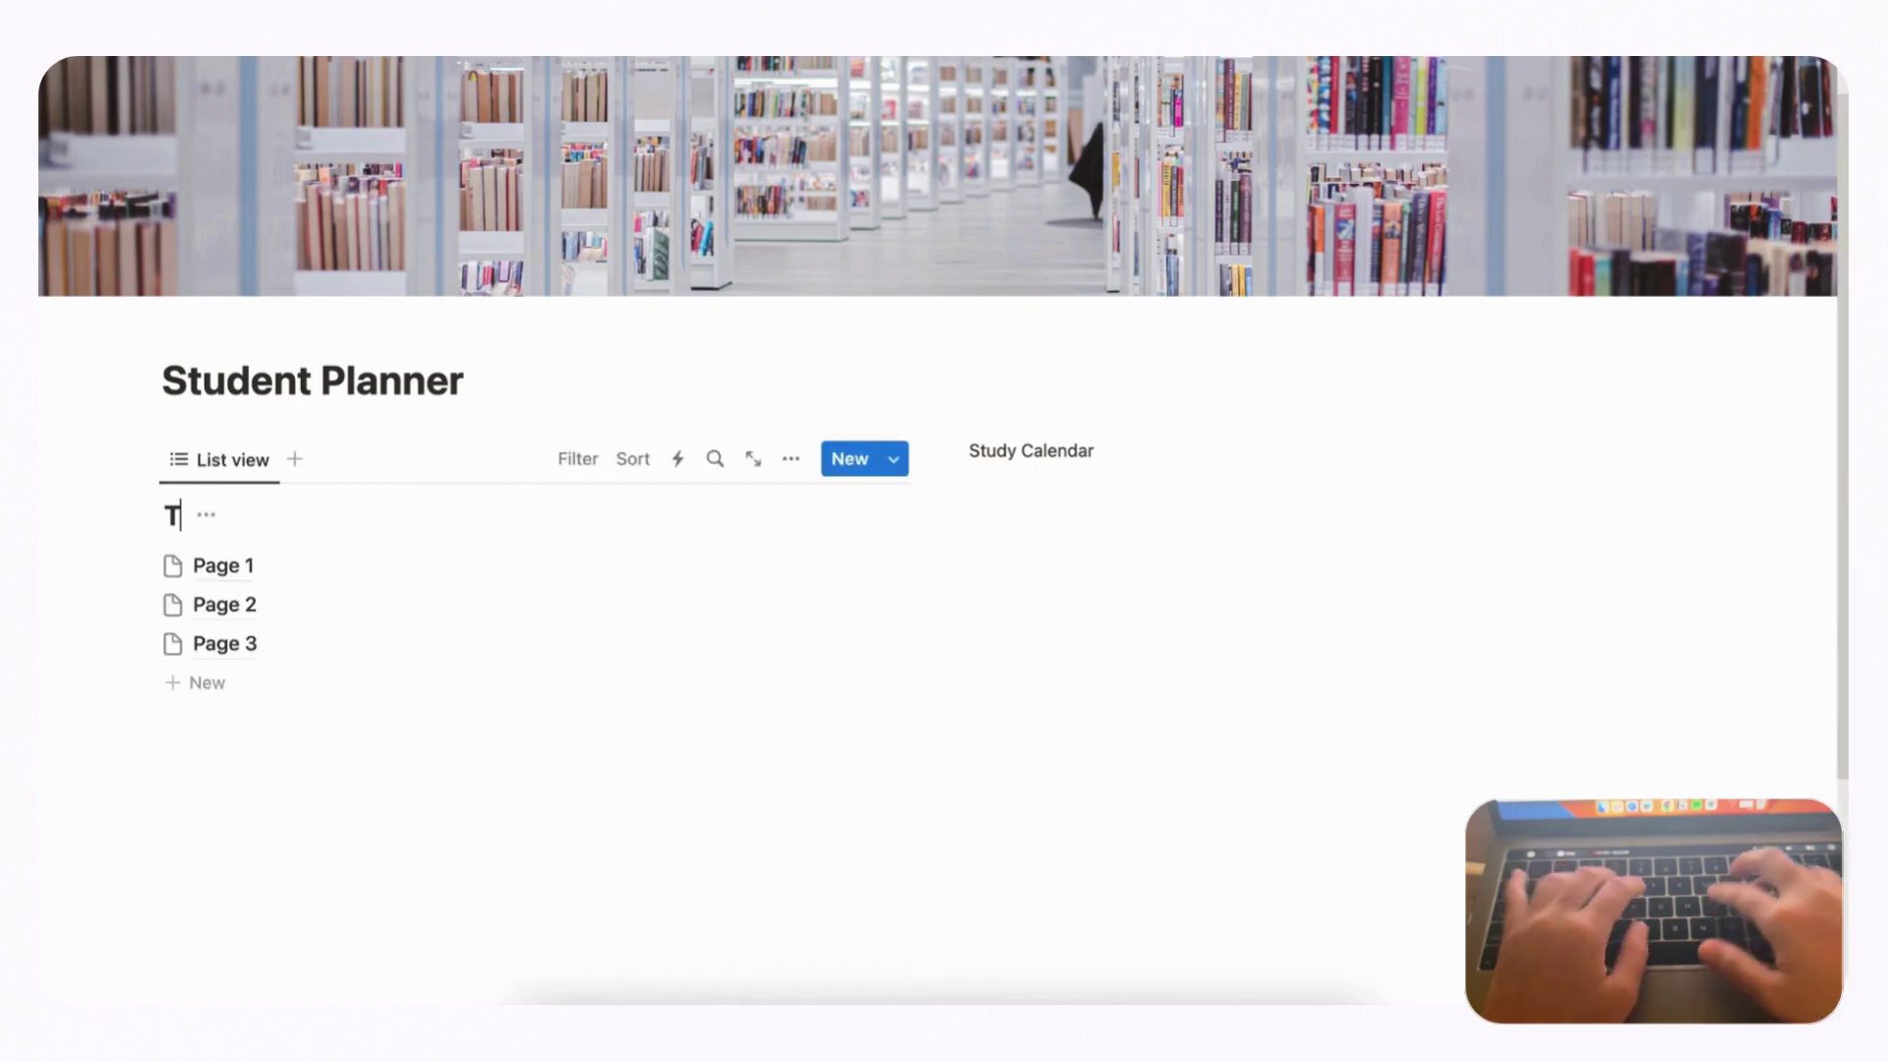
{"action": "type", "text": "opics/Course"}
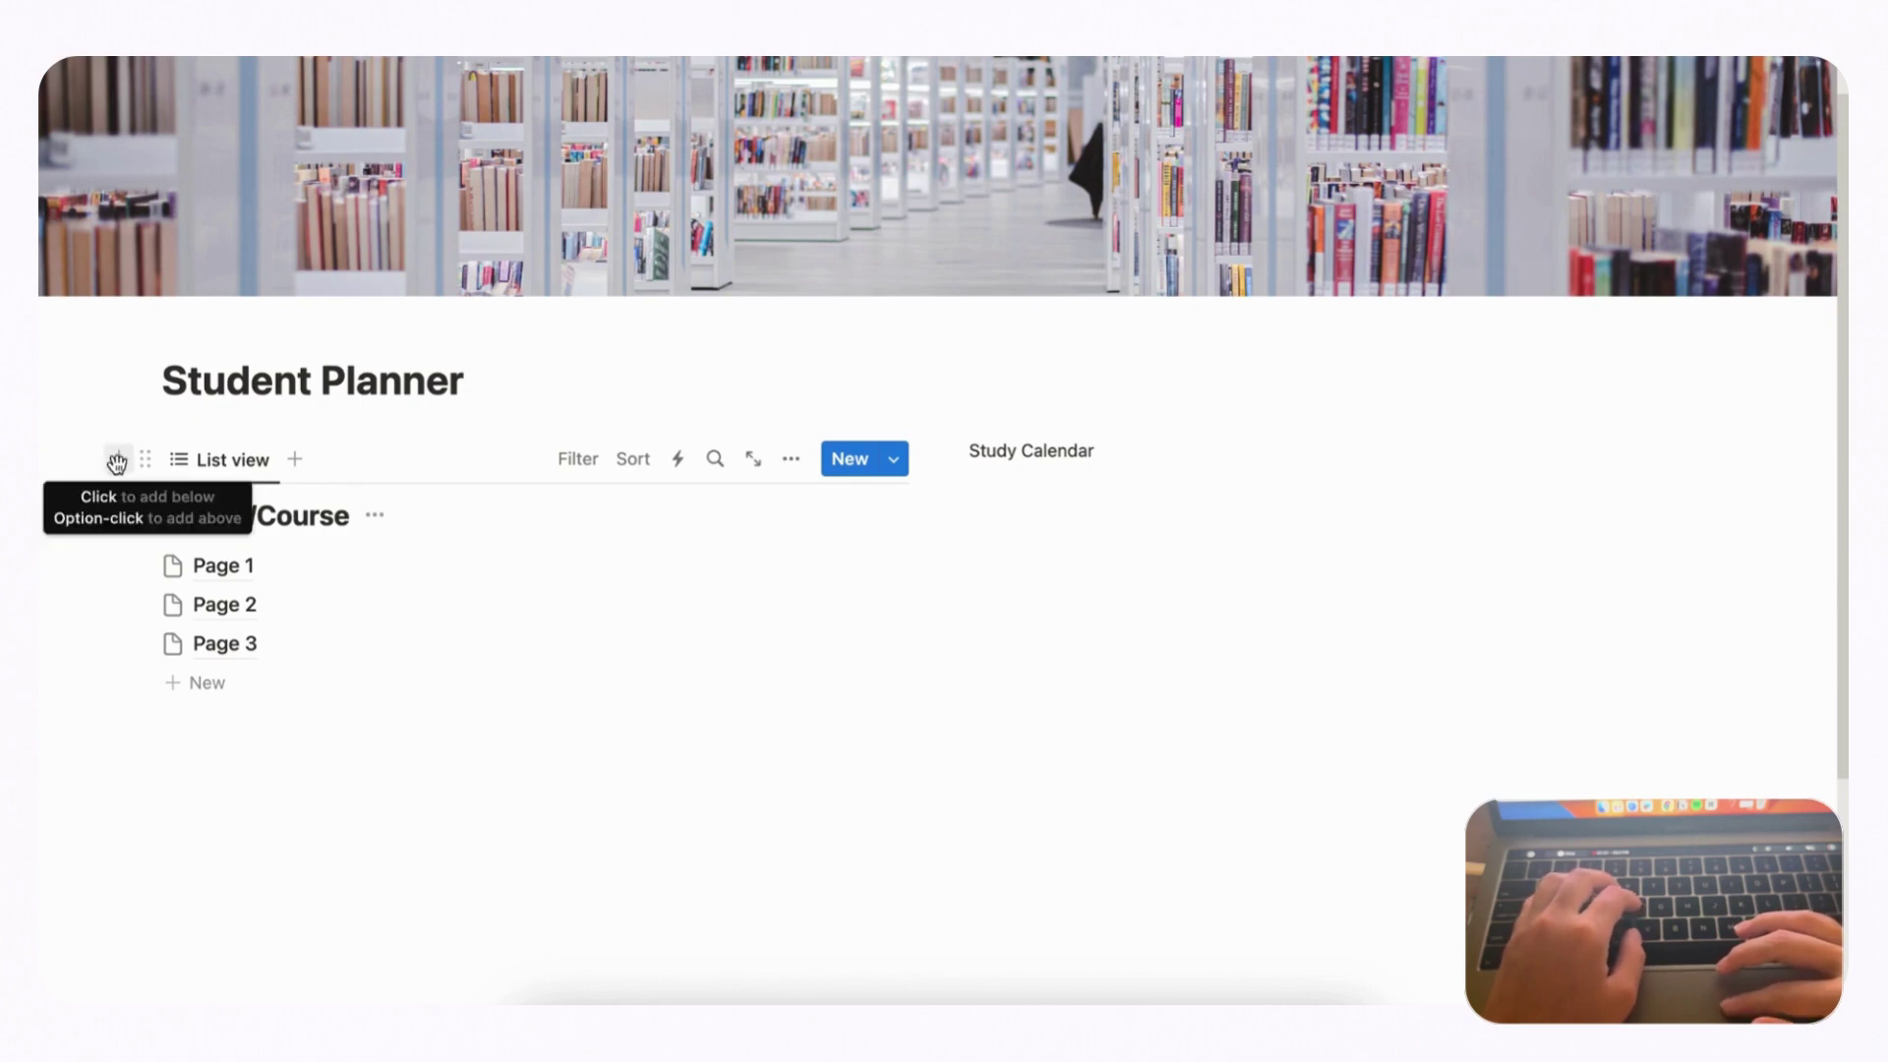
- Add a table view of a new database titled Notes below the Topics/Course list
{"action": "left_click", "coordinate": [113, 463]}
{"action": "key", "text": "Escape"}
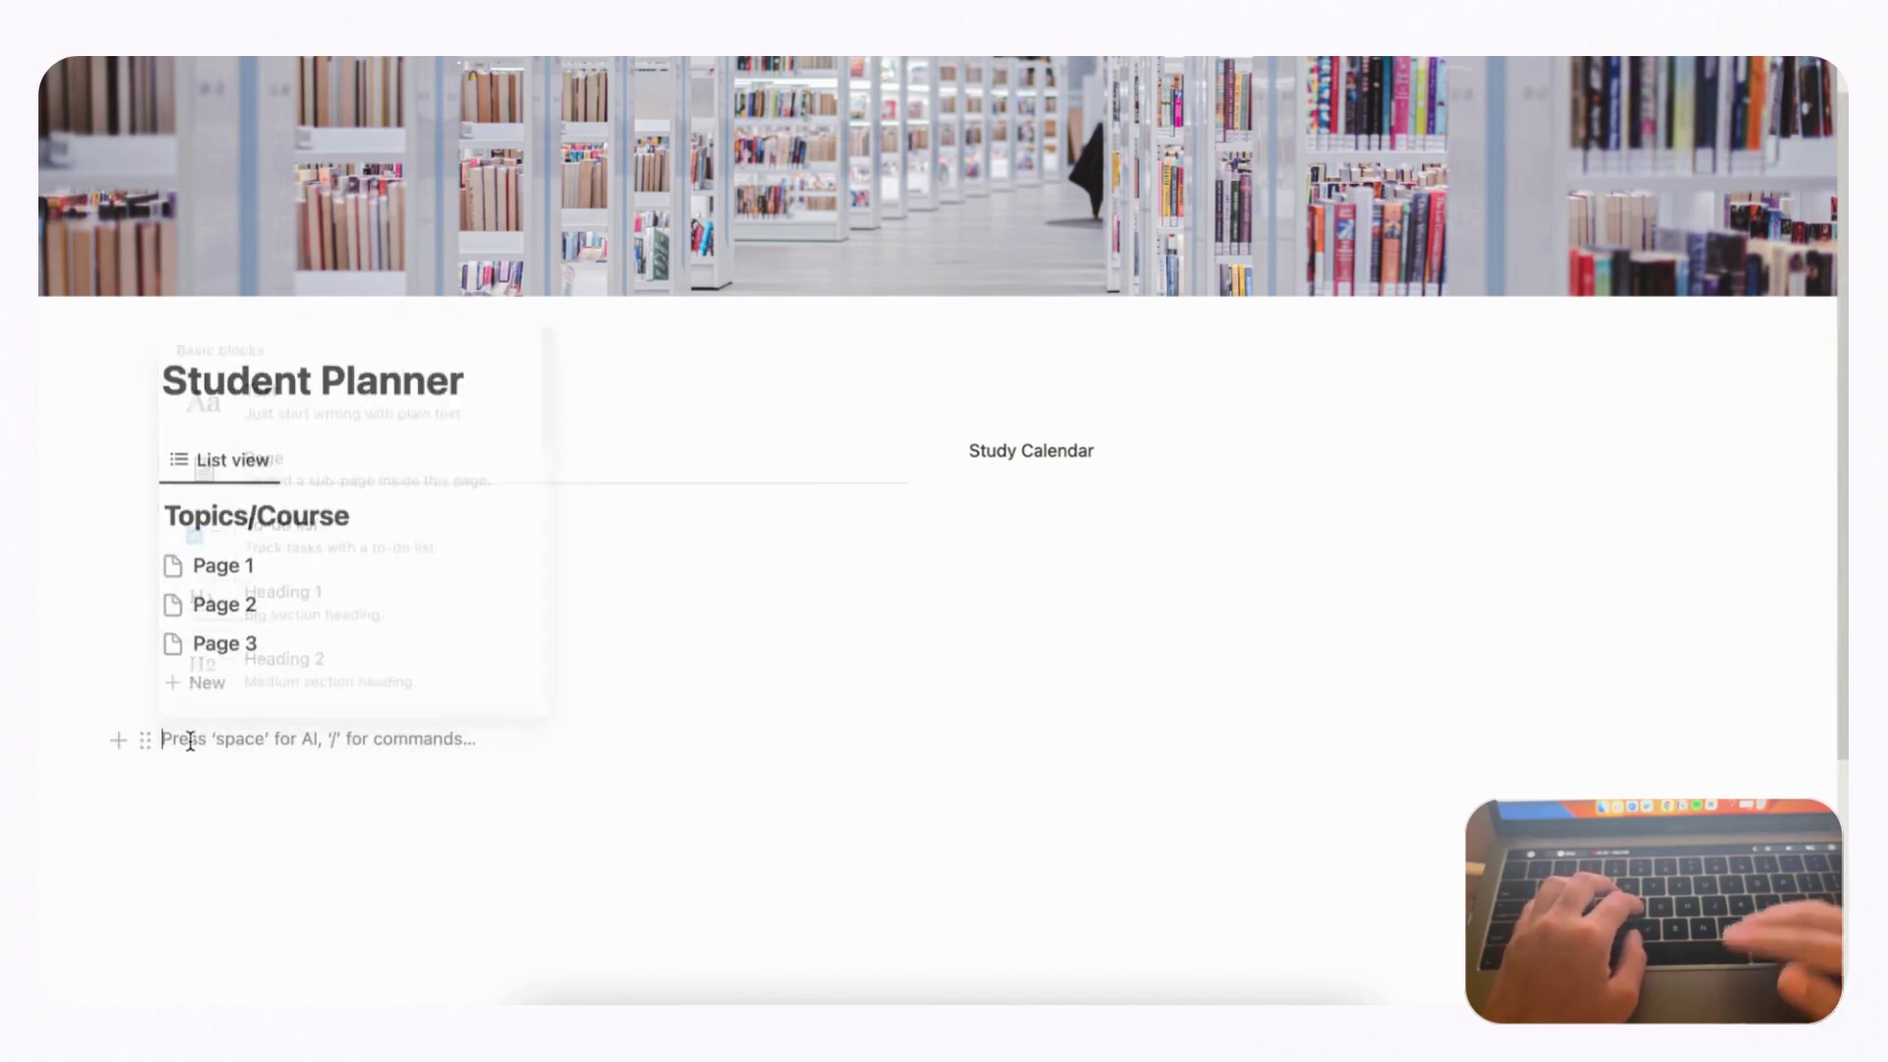
{"action": "type", "text": "/"}
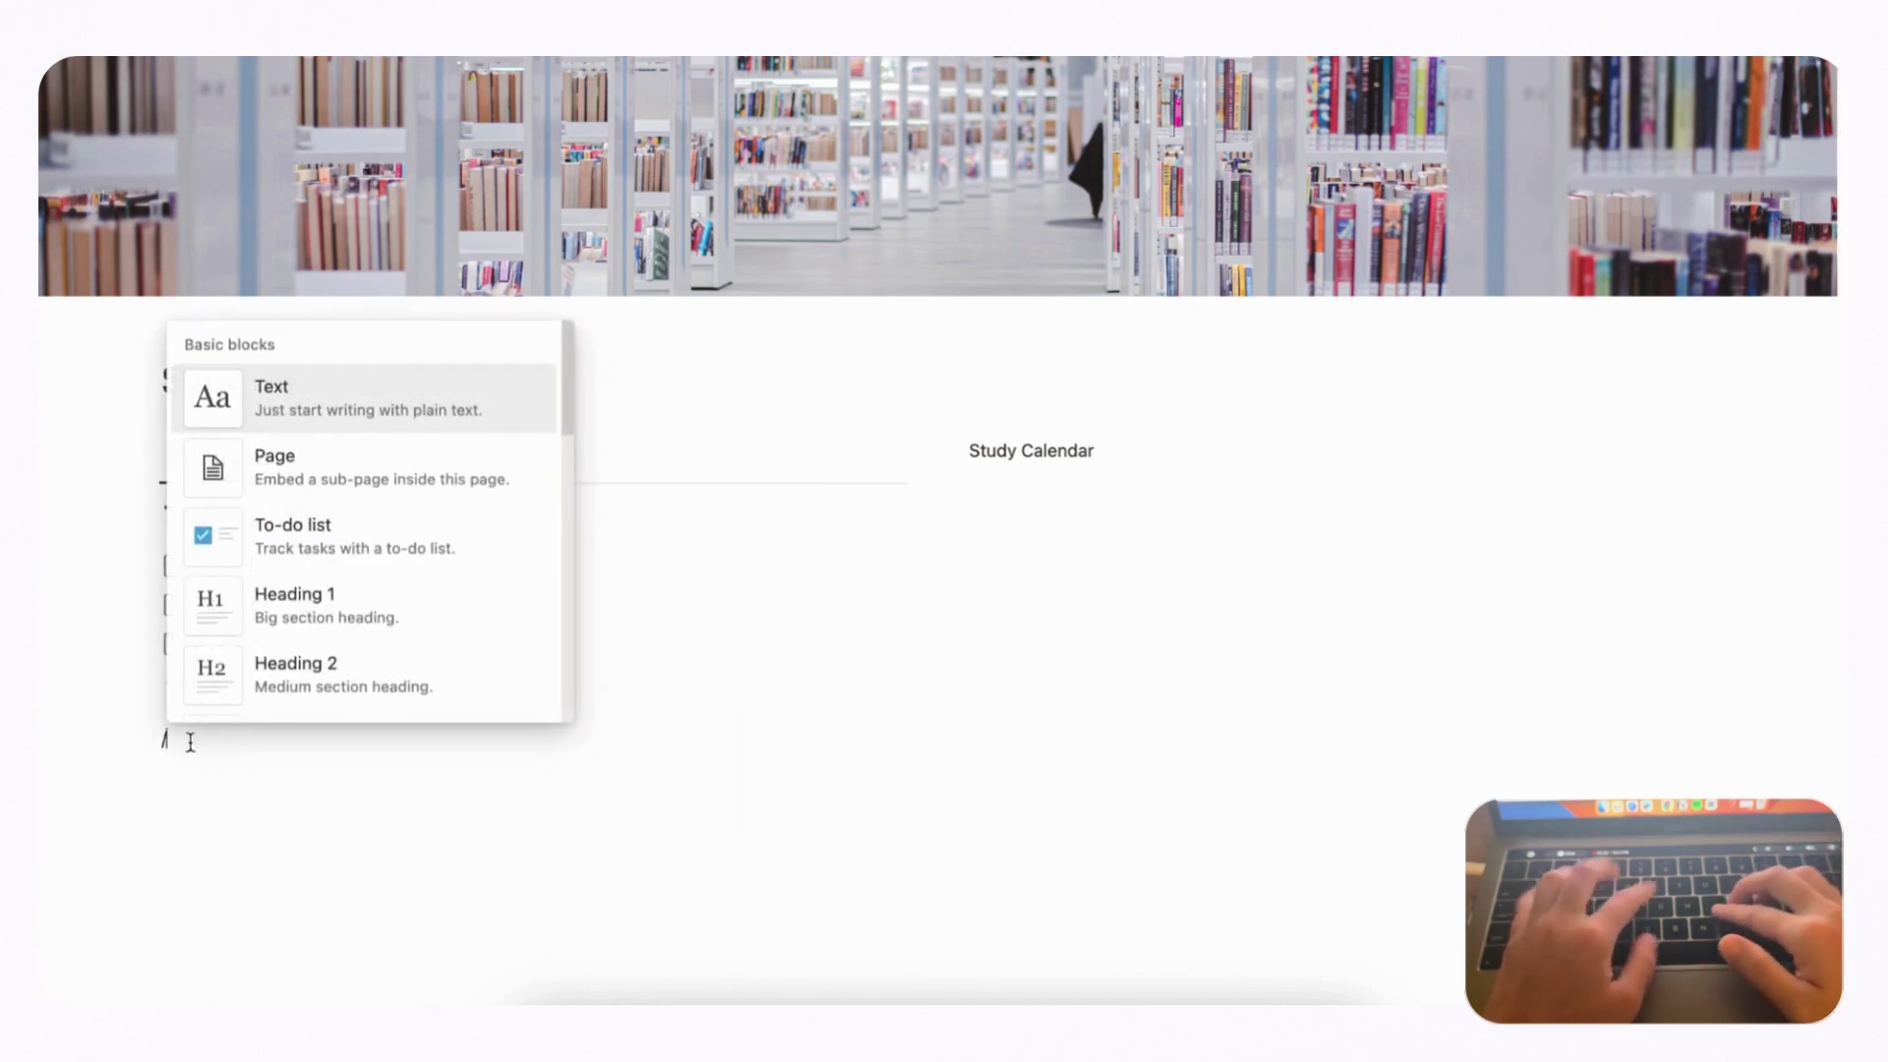
{"action": "type", "text": "table"}
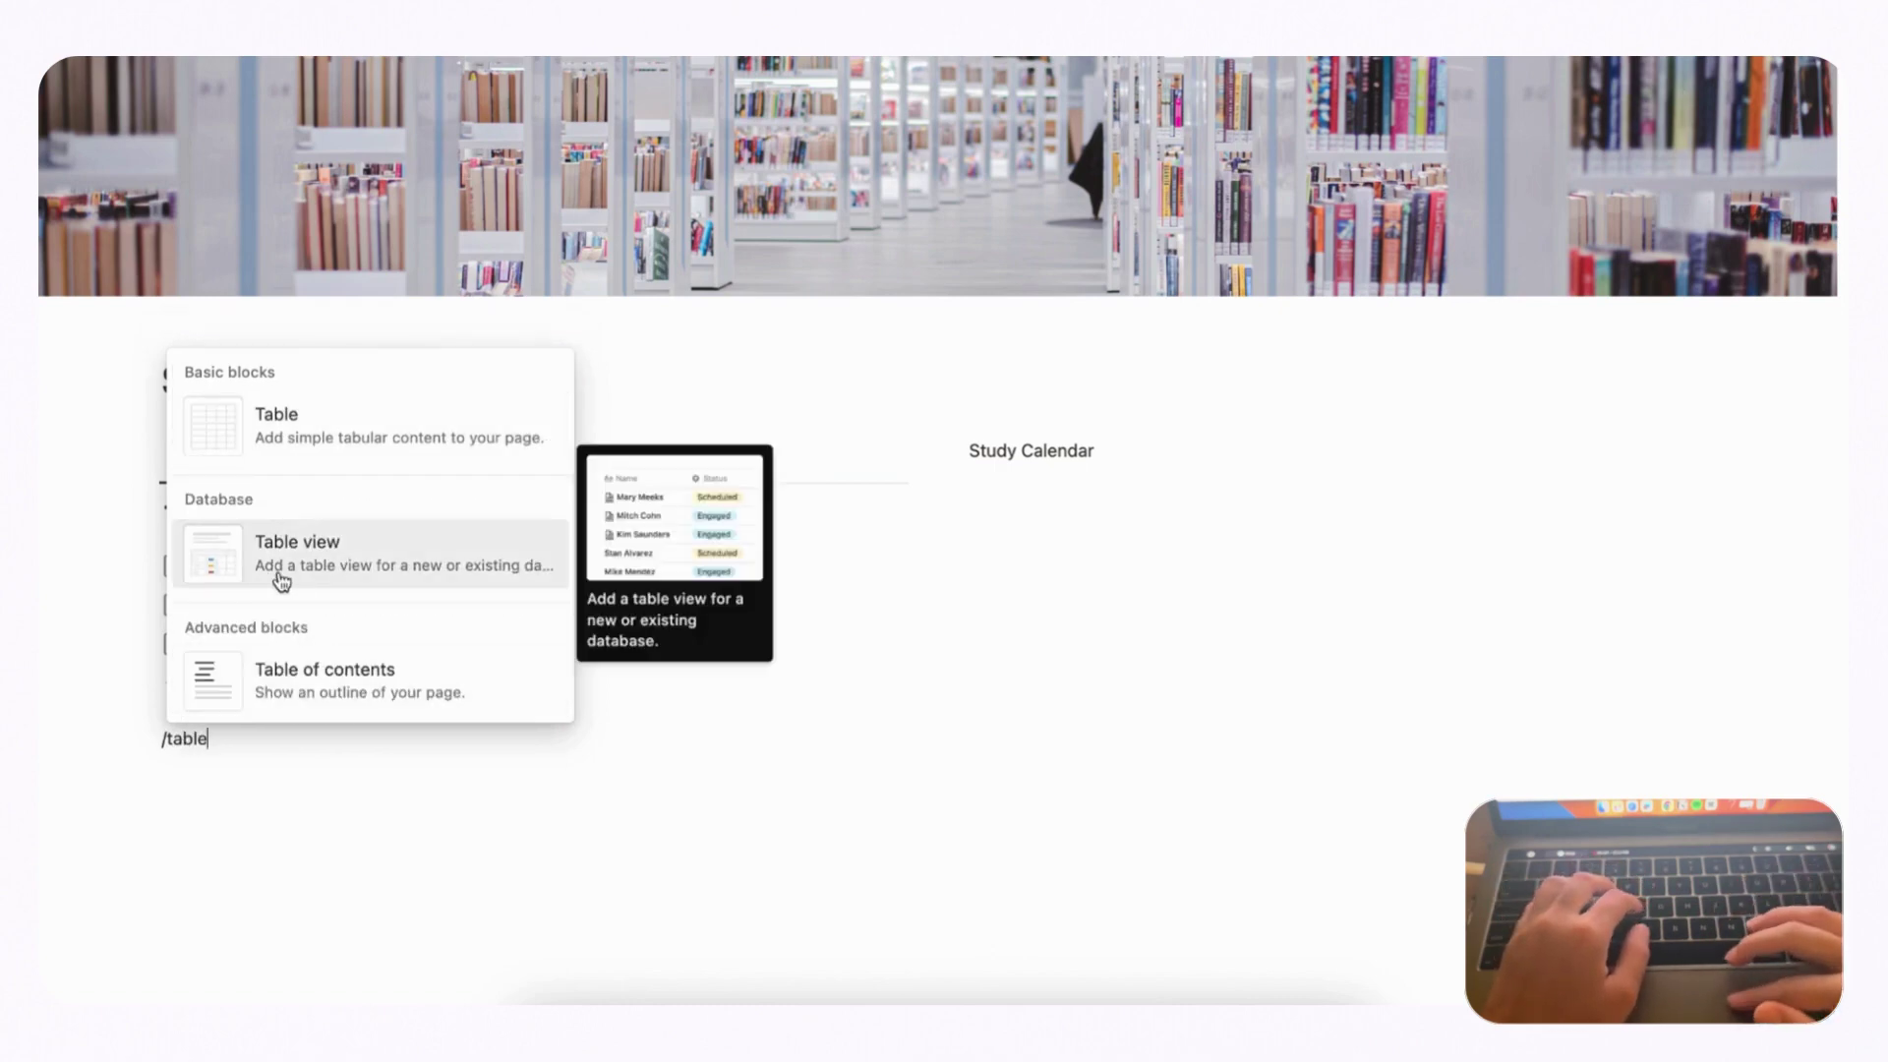
{"action": "left_click", "coordinate": [269, 583]}
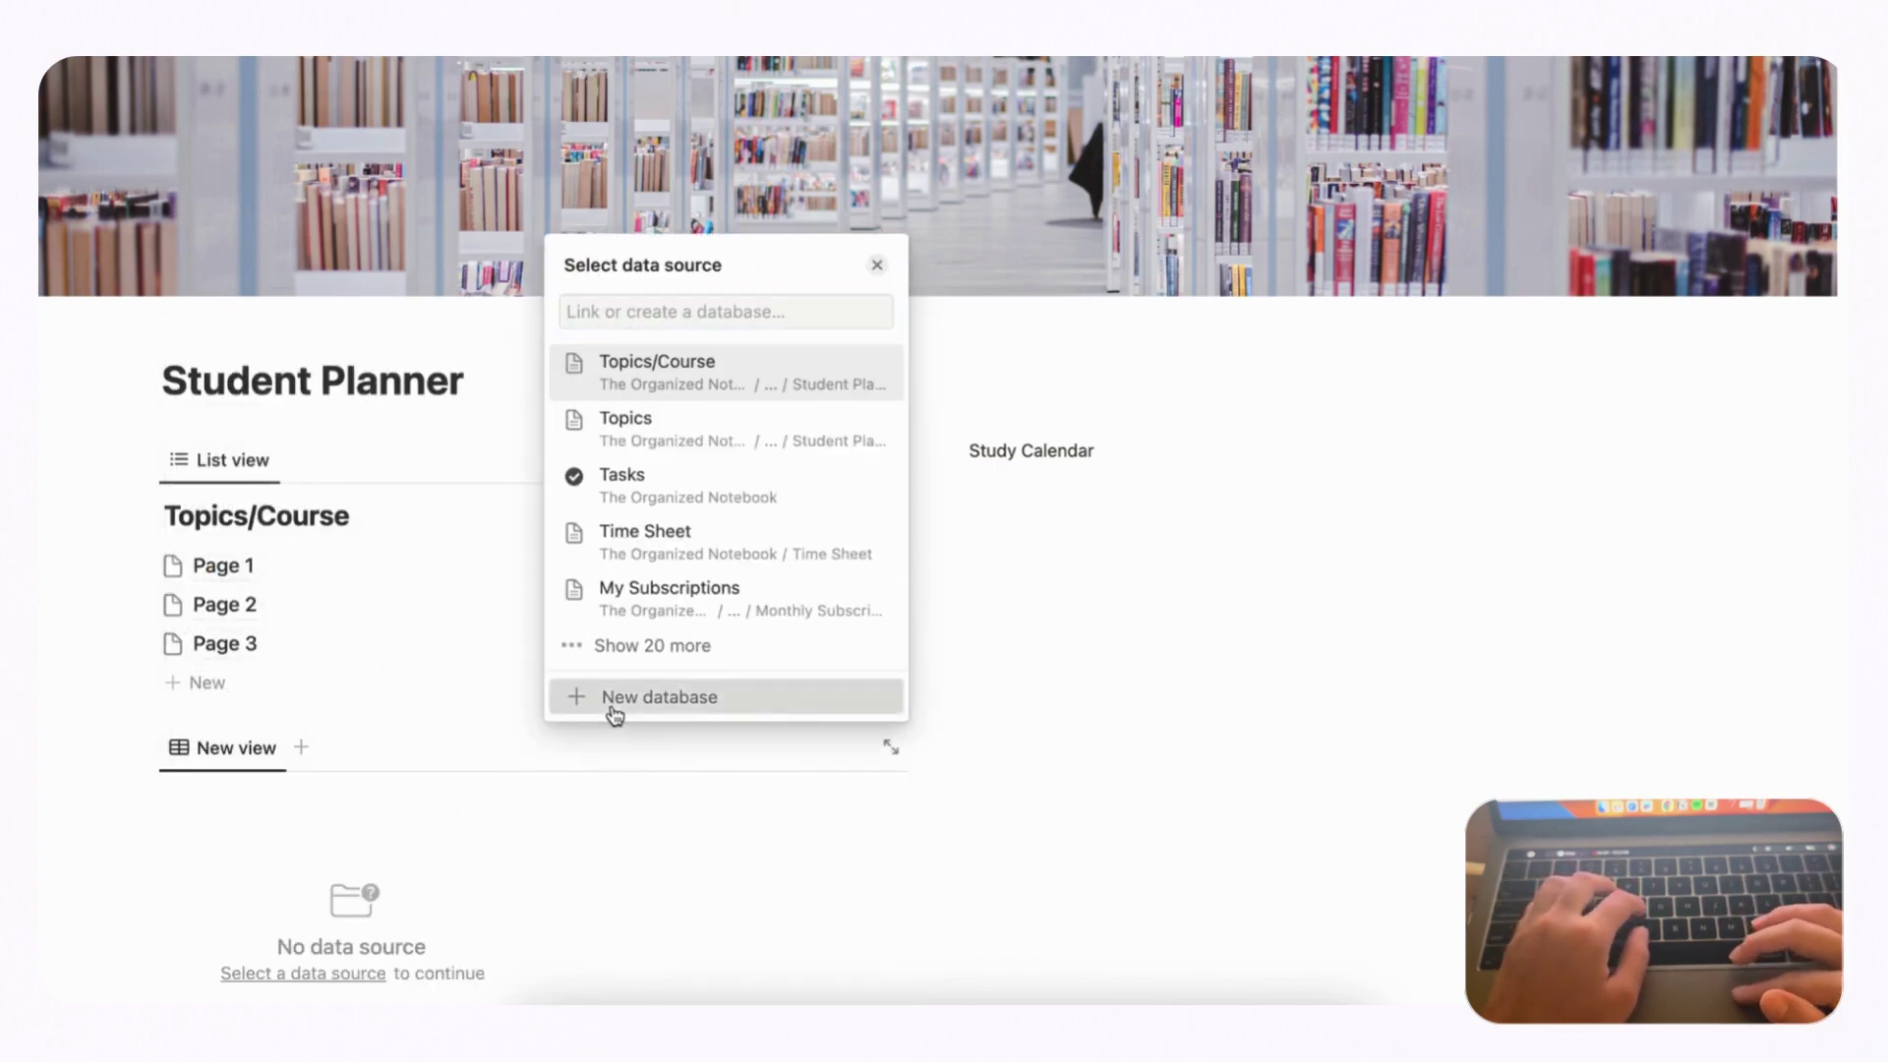
{"action": "left_click", "coordinate": [611, 698]}
{"action": "type", "text": "Notes"}
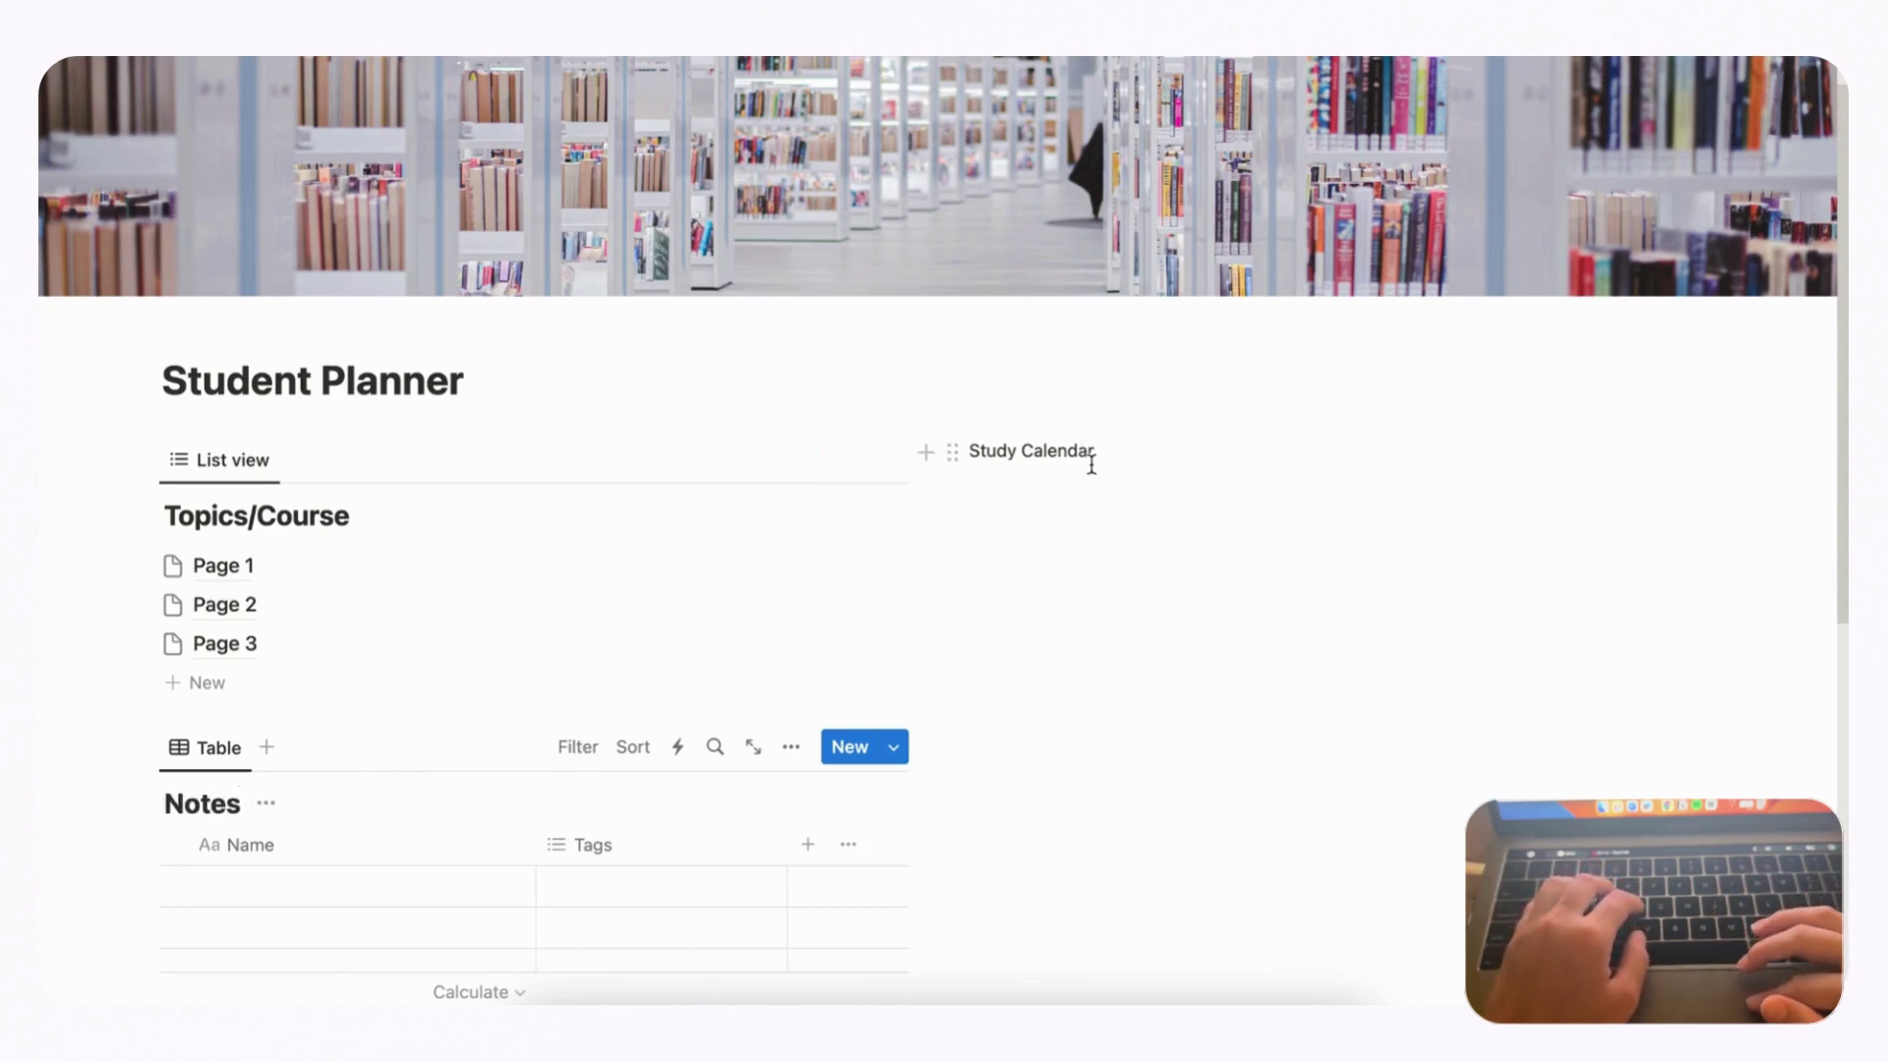
- Replace the Study Calendar text in the second column with a calendar view of a new database titled Study Calendar
{"action": "left_click_drag", "start_coordinate": [1119, 453], "coordinate": [970, 450]}
{"action": "key", "text": "BackSpace"}
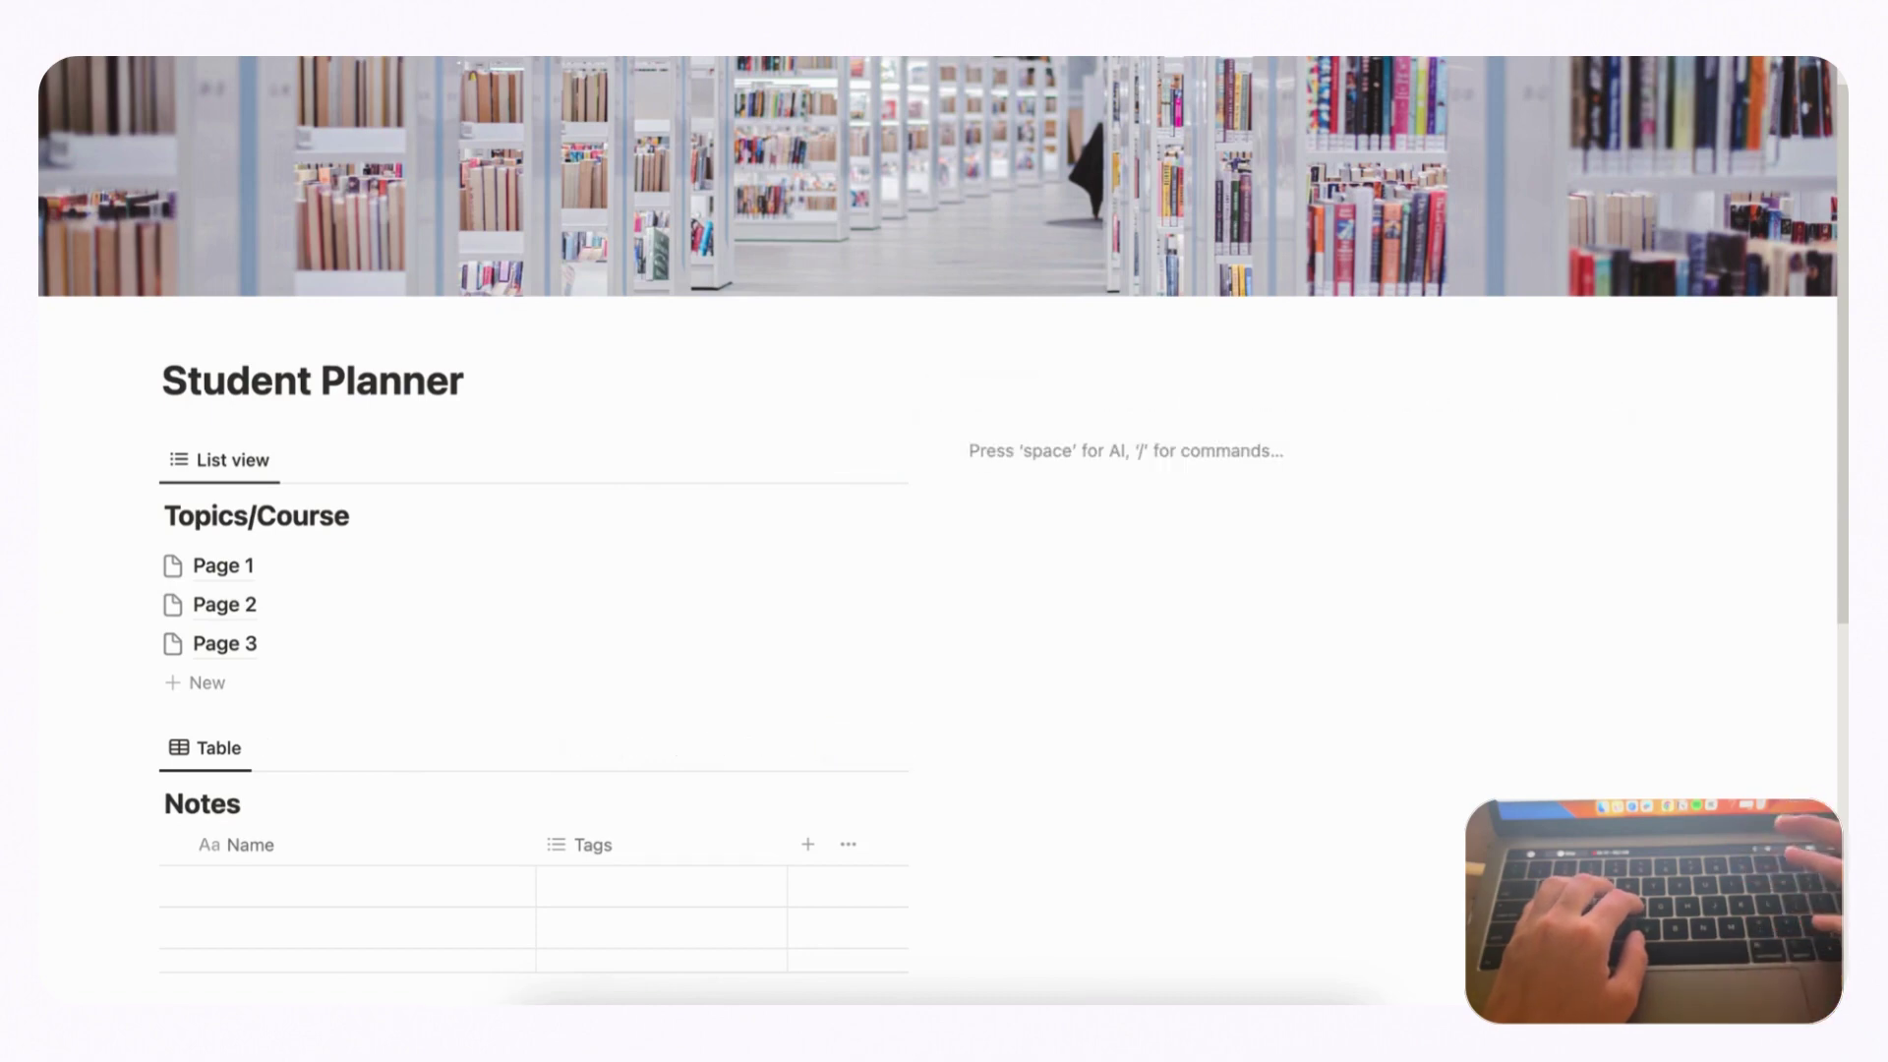
{"action": "type", "text": "/cale"}
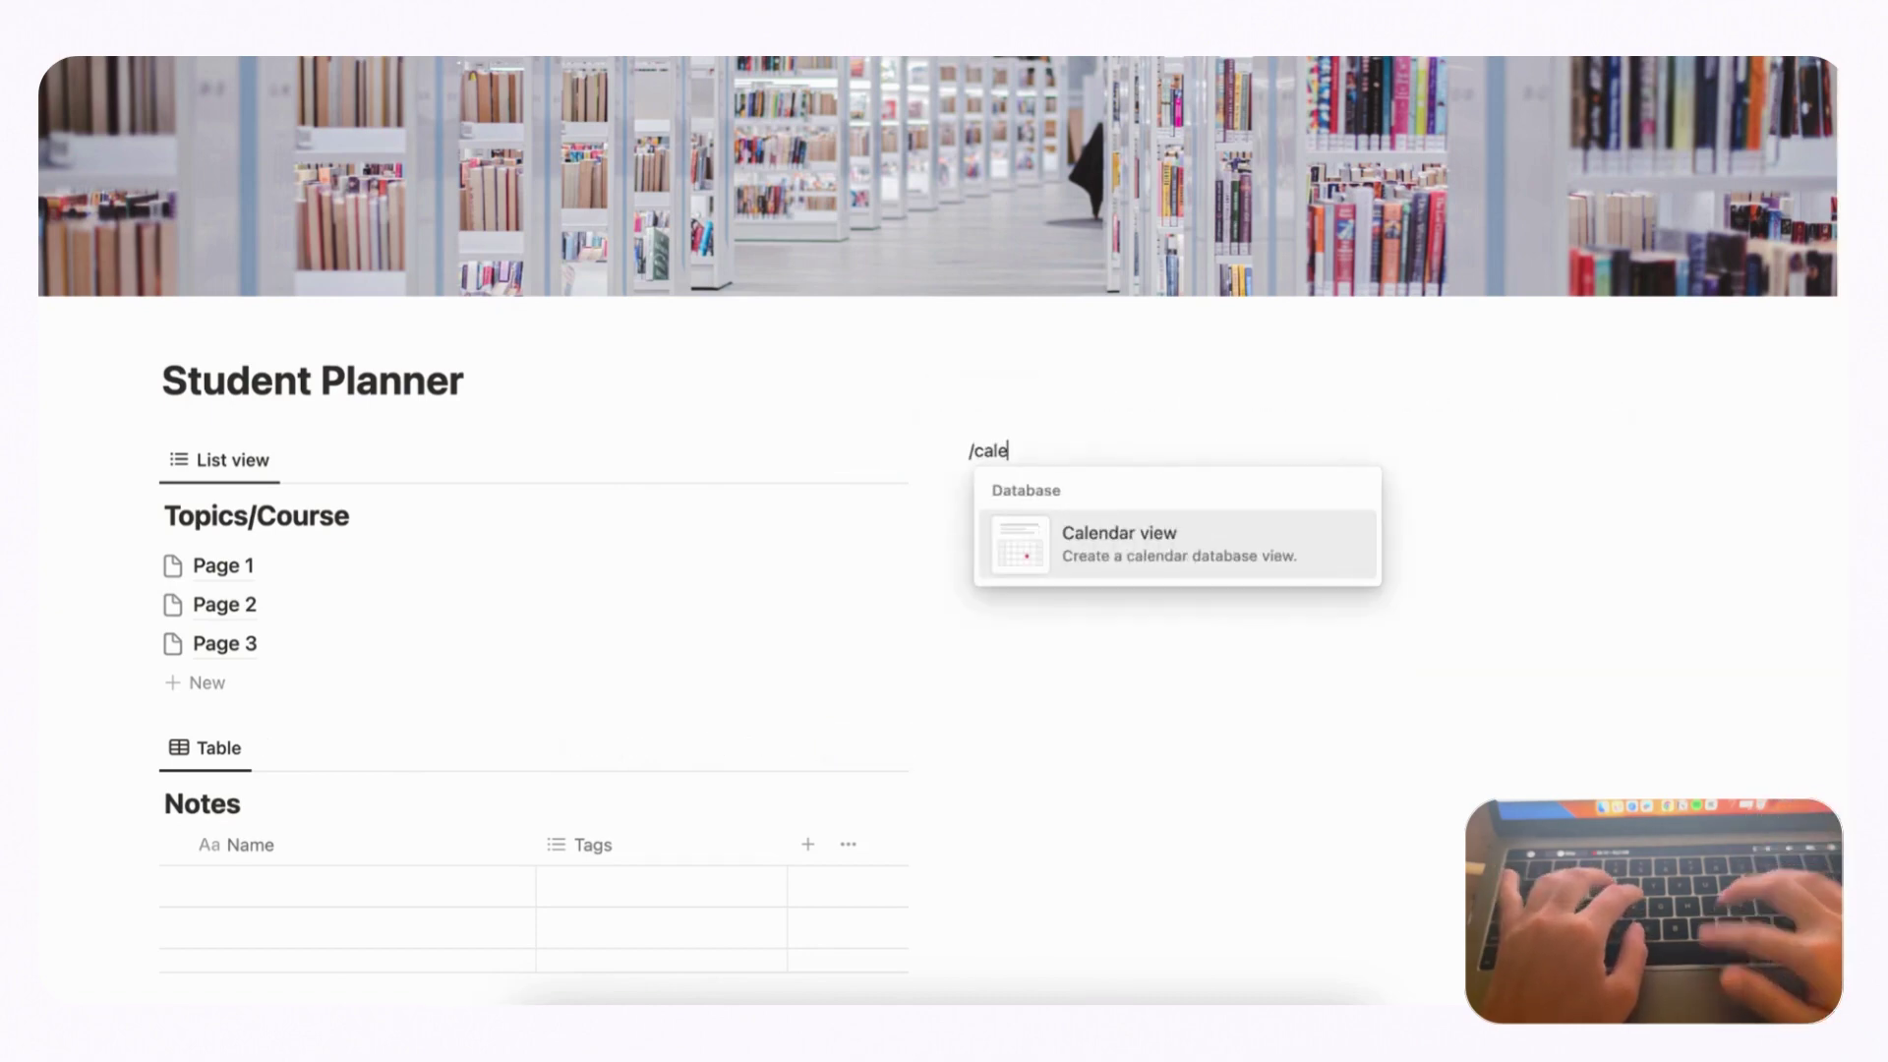
{"action": "left_click", "coordinate": [1064, 531]}
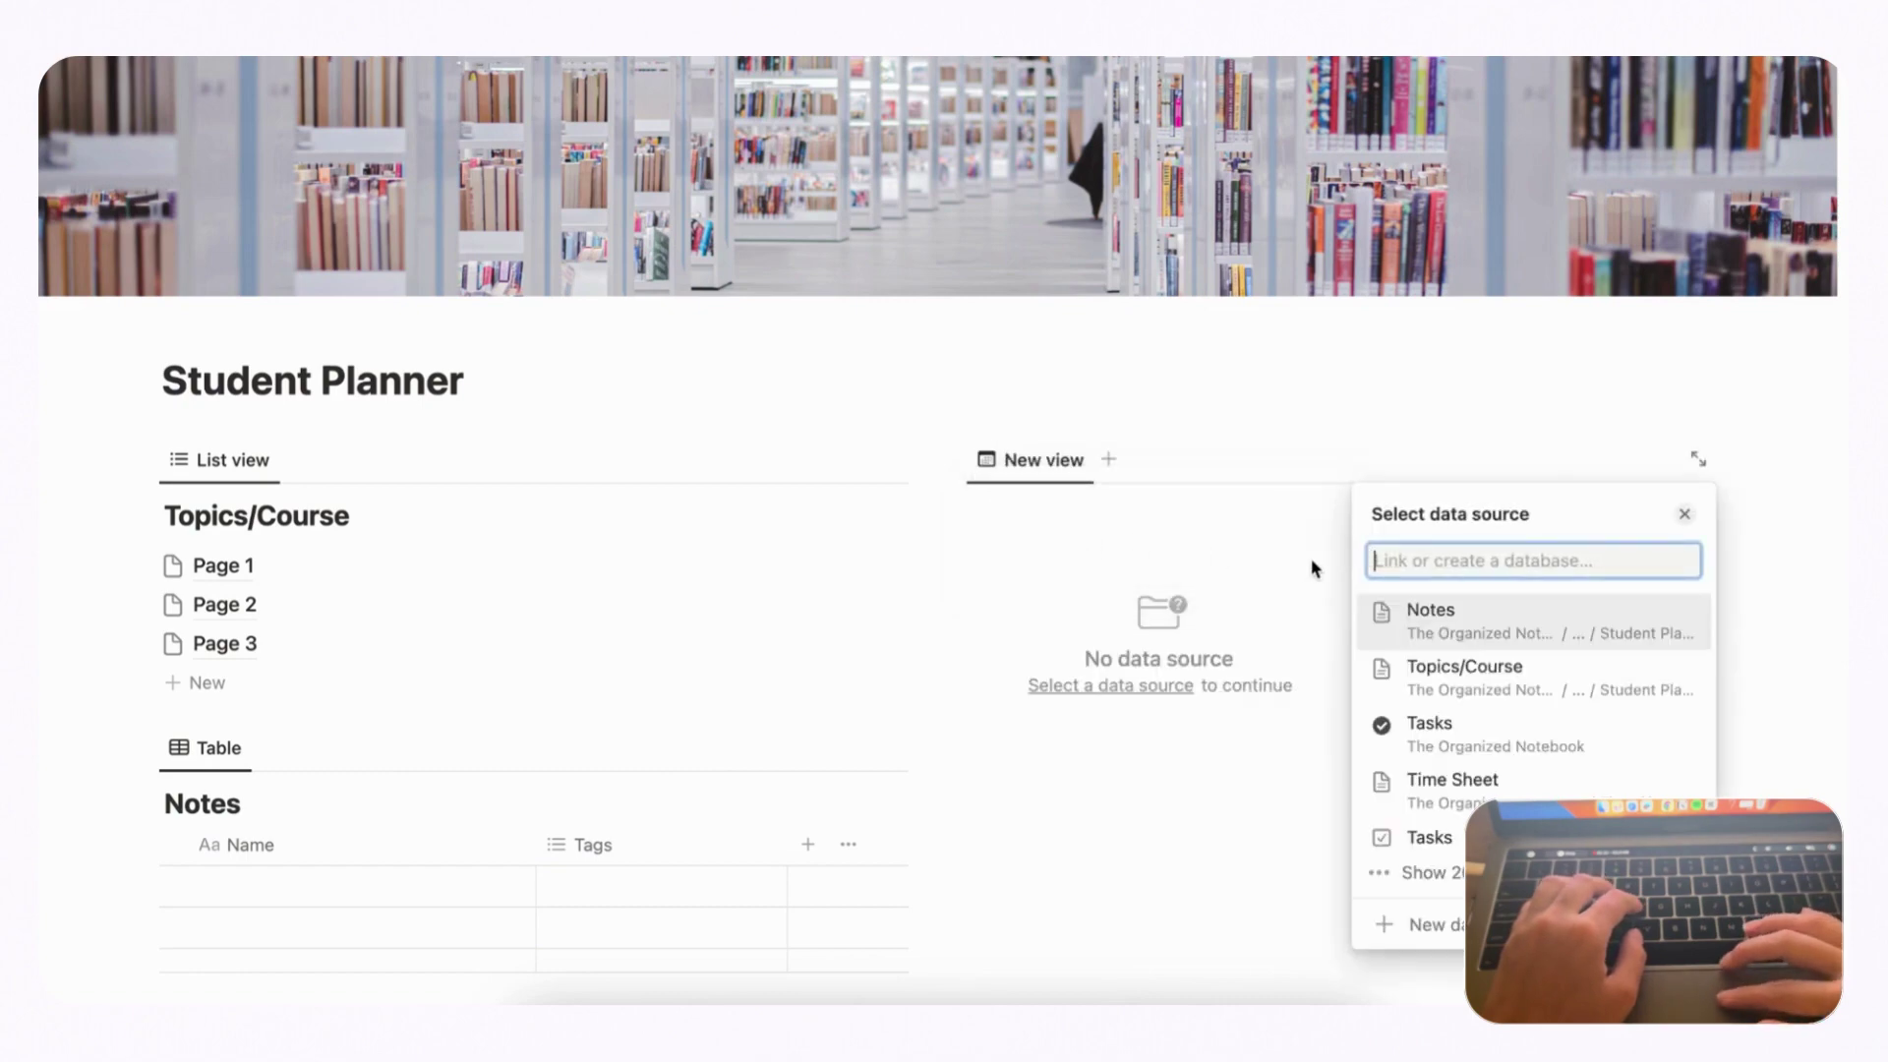
{"action": "left_click", "coordinate": [1426, 929]}
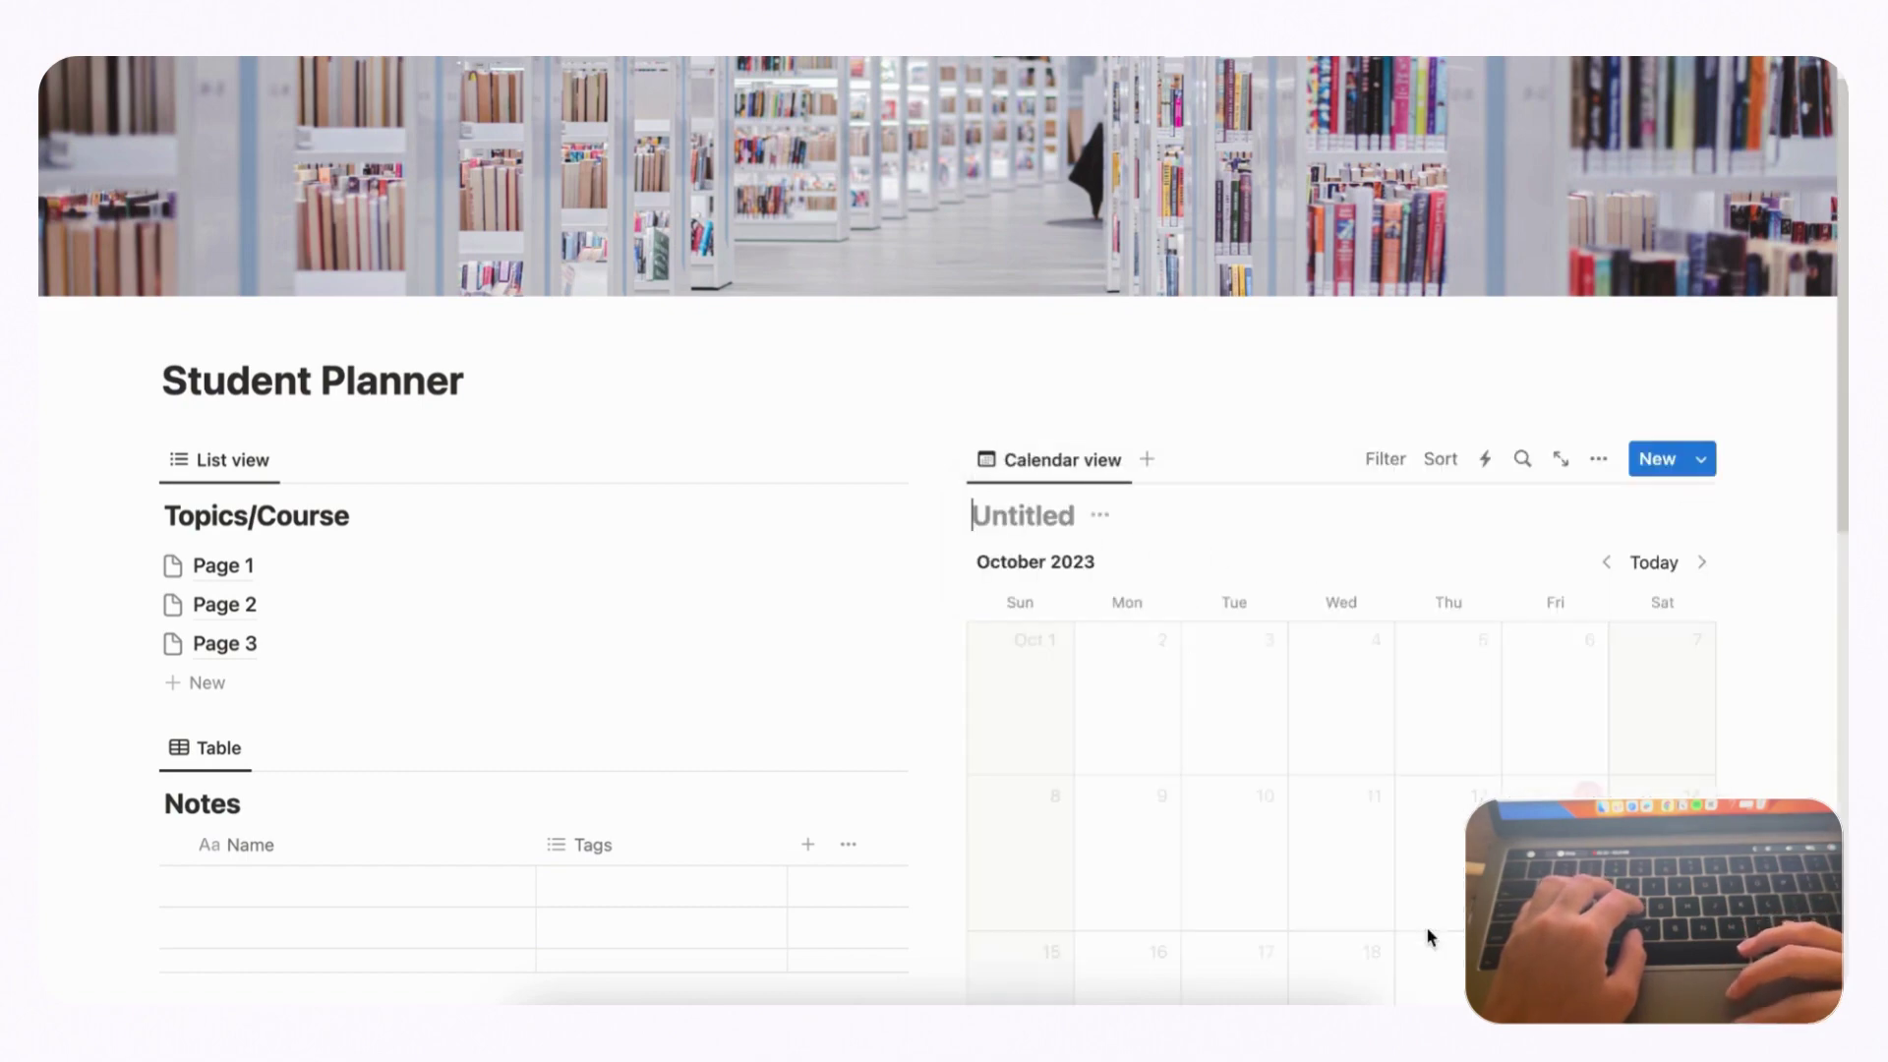
{"action": "left_click", "coordinate": [1116, 511]}
{"action": "type", "text": "St"}
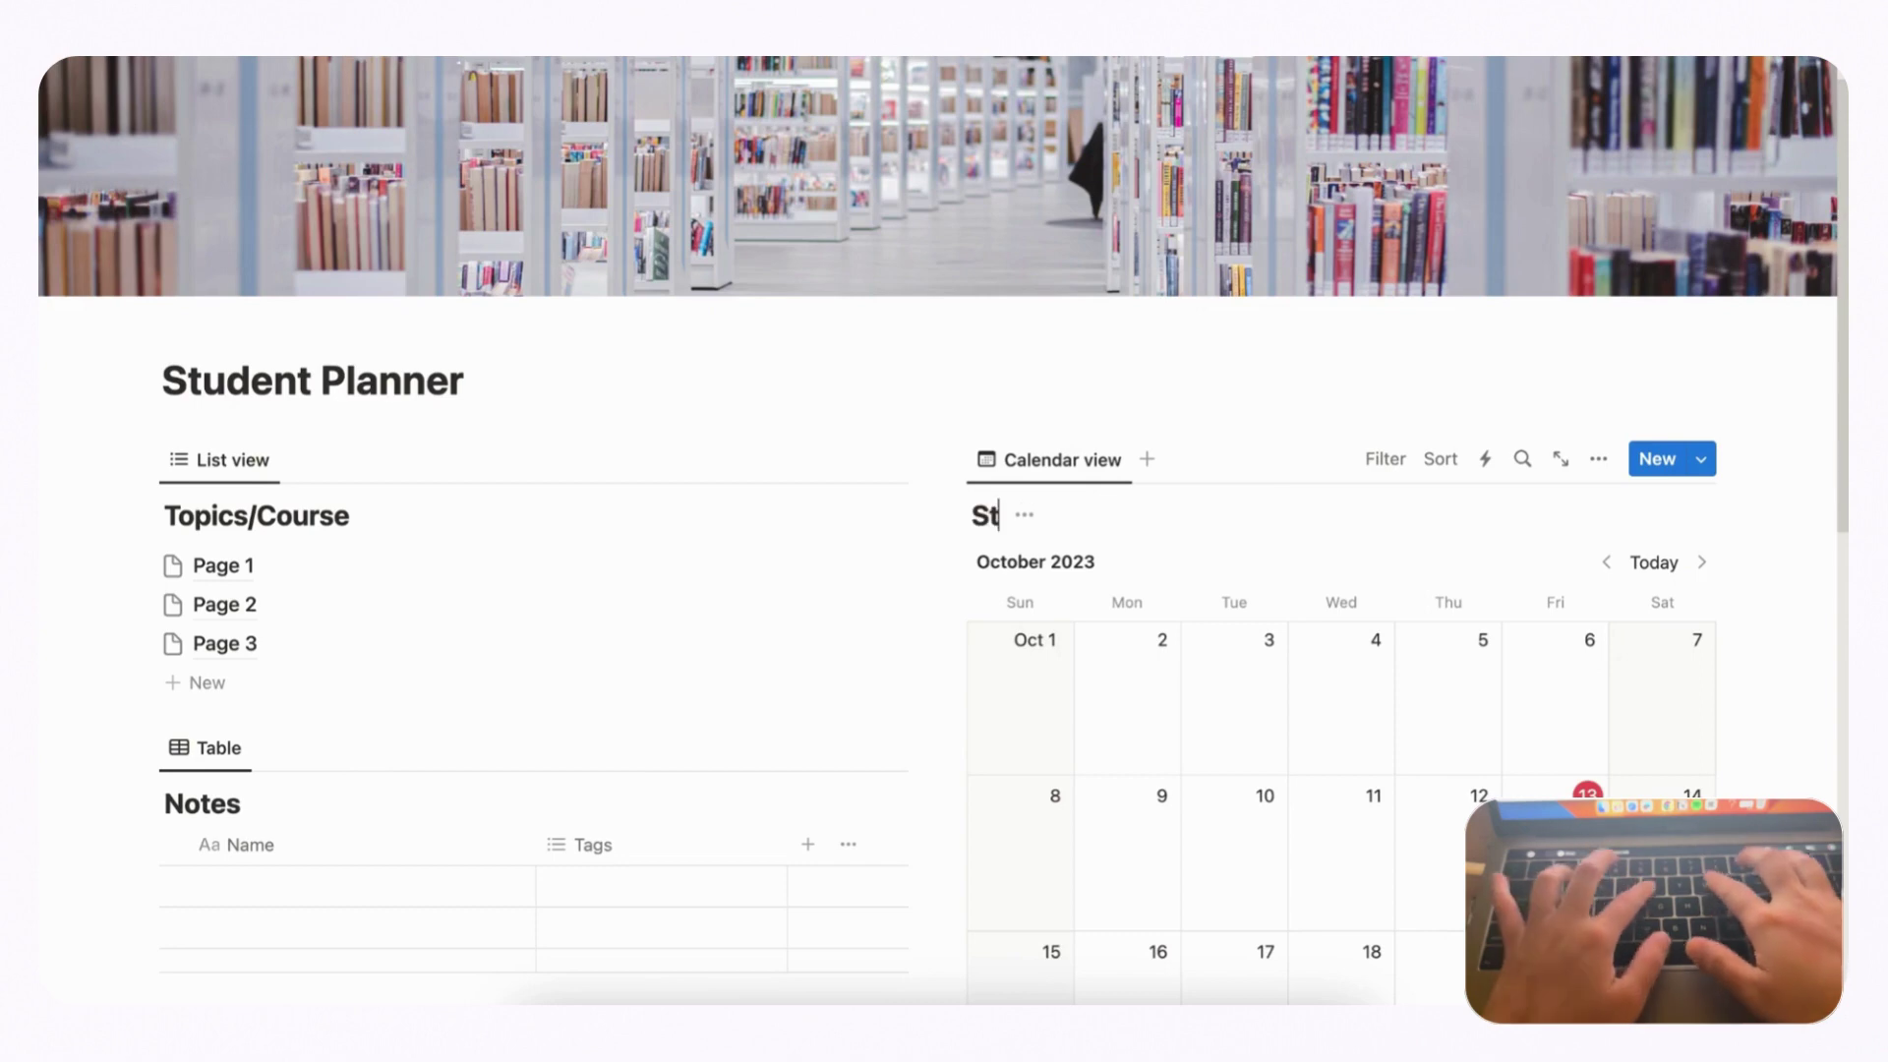
{"action": "type", "text": "udy Calendar"}
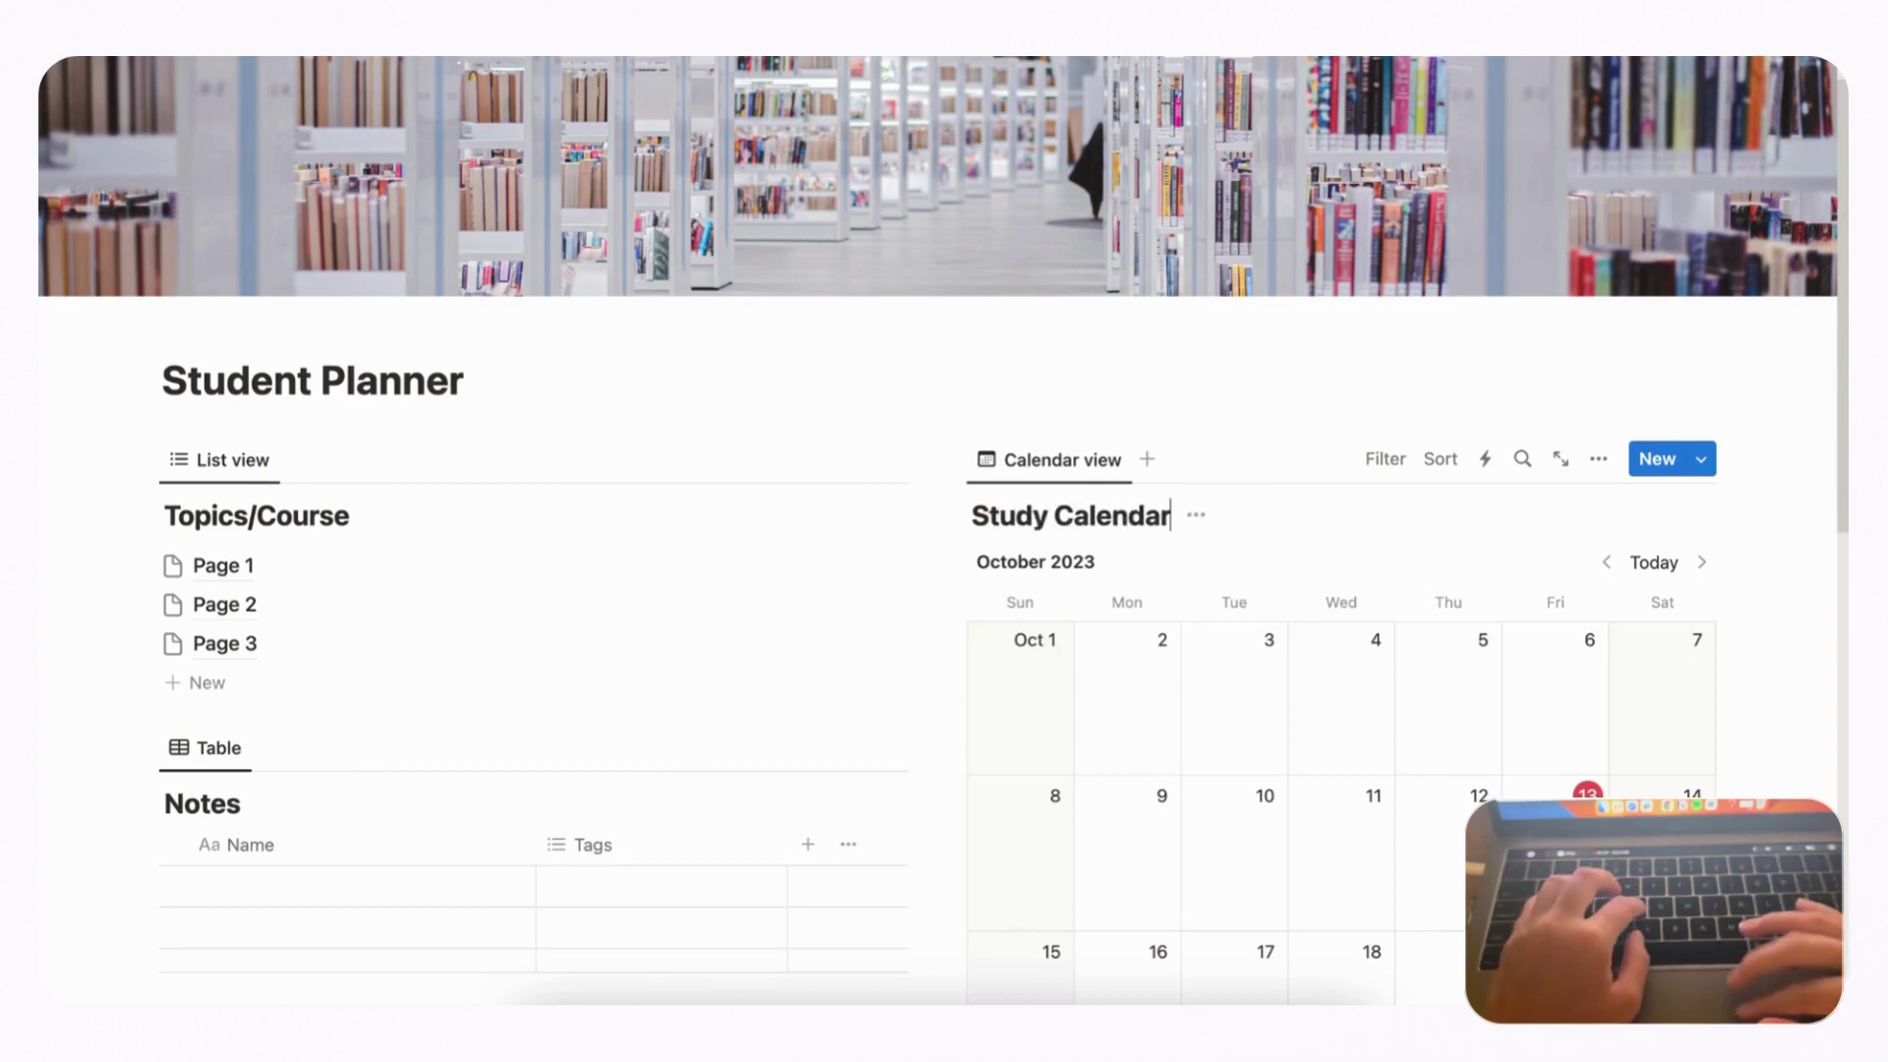
- Rename Page 1 in the Topics/Course list as Beginner Spanish
{"action": "scroll", "coordinate": [1083, 510], "scroll_direction": "down", "scroll_amount": 2}
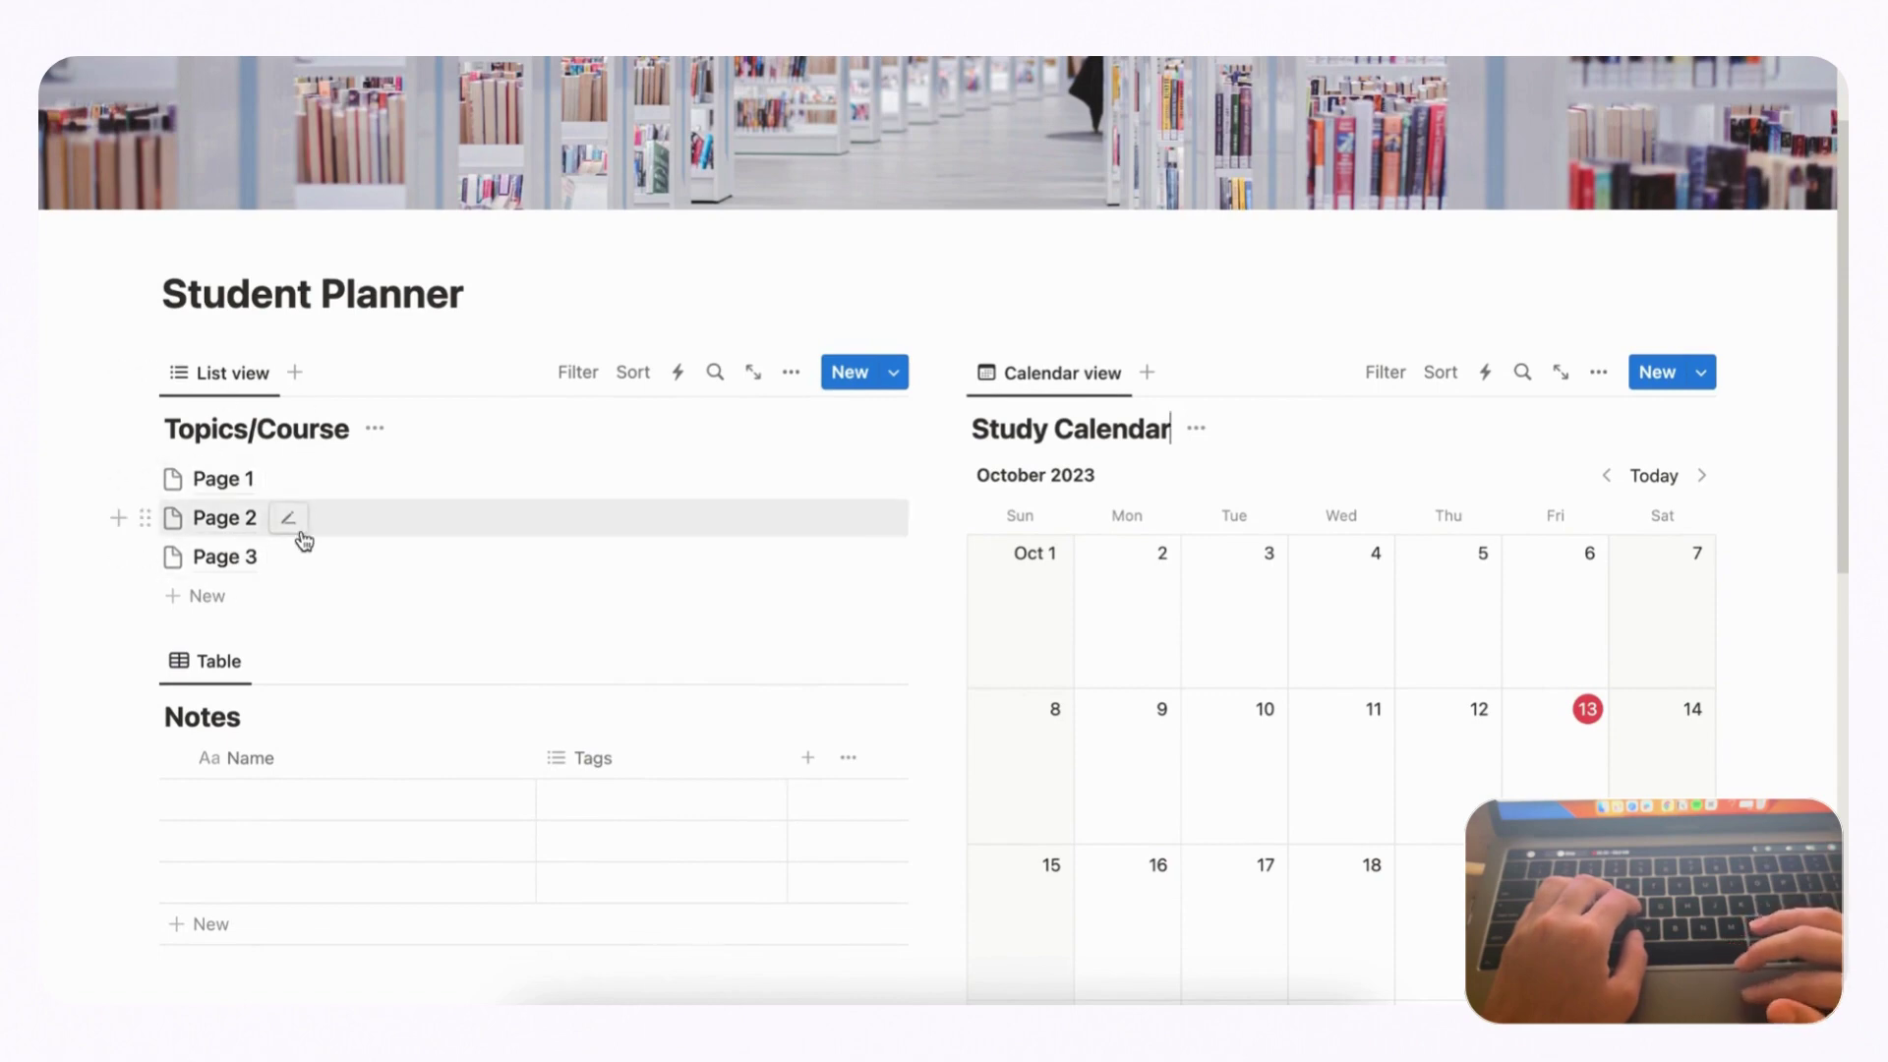
{"action": "left_click", "coordinate": [229, 486]}
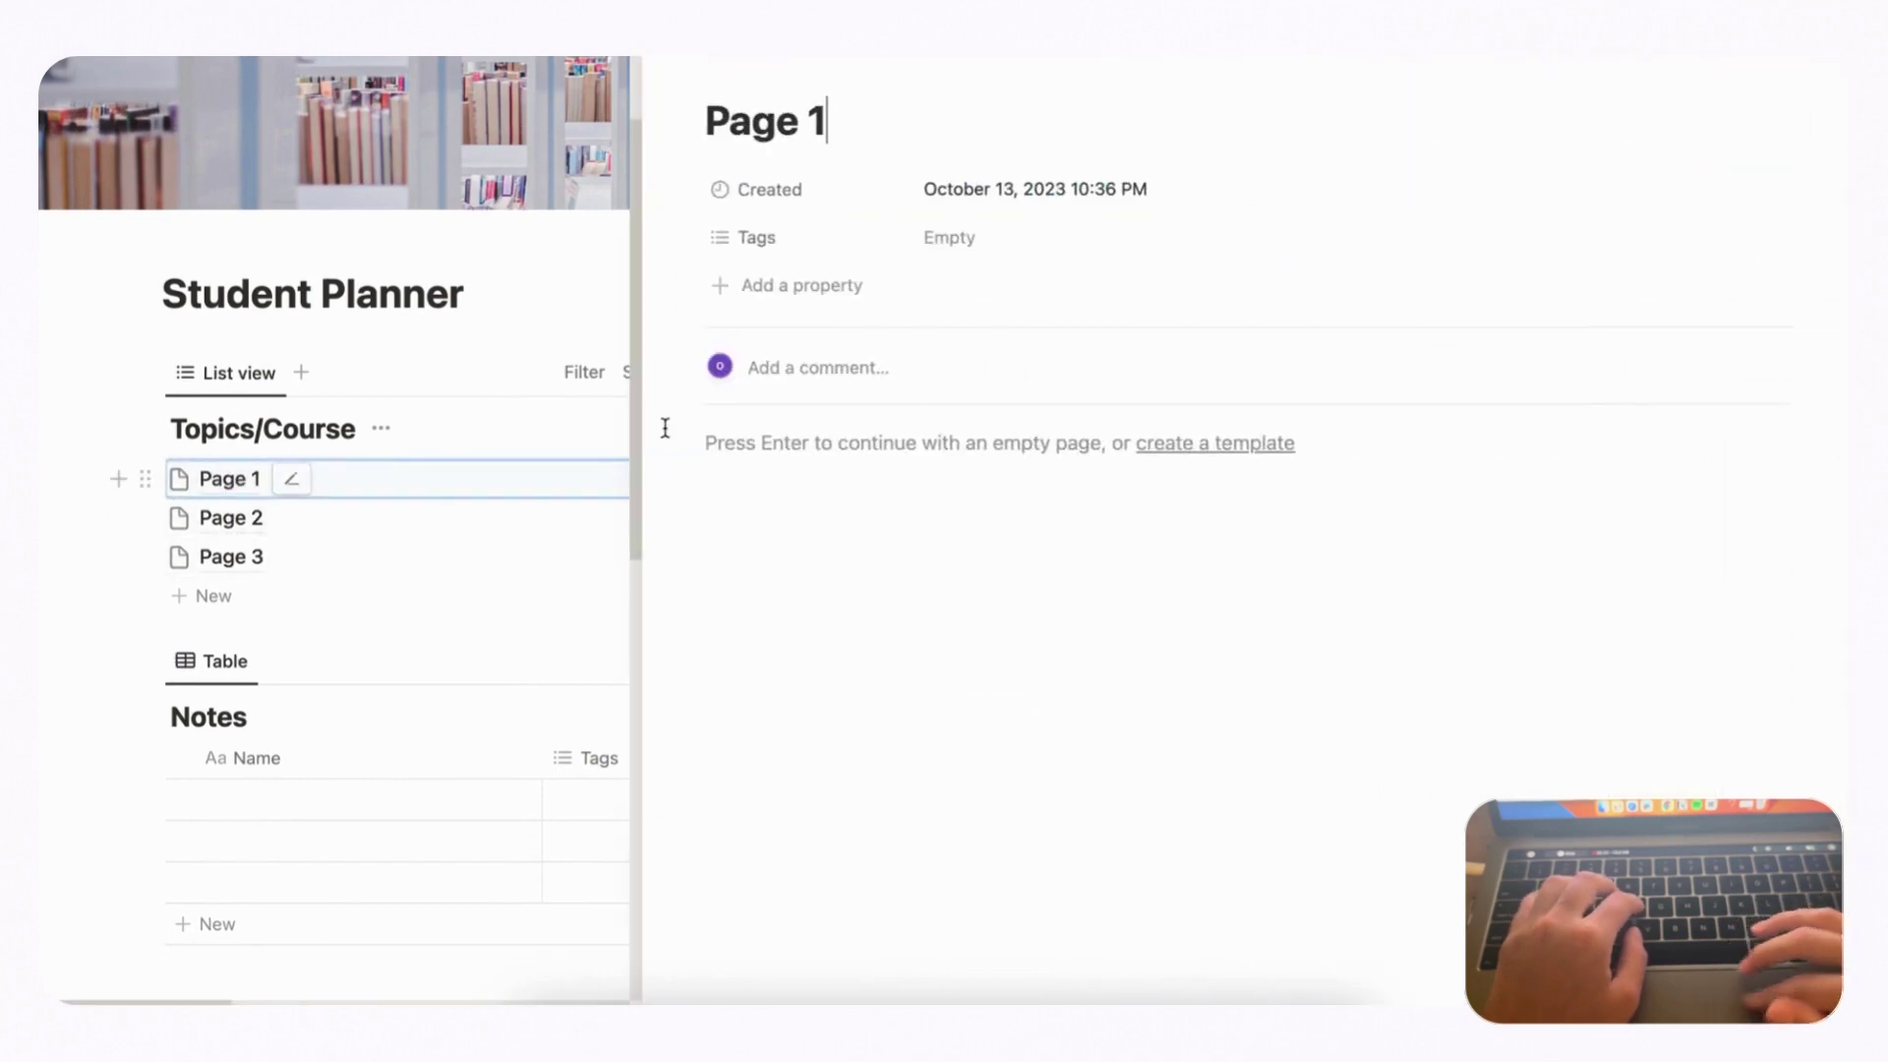
{"action": "double_click", "coordinate": [775, 124]}
{"action": "key", "text": "super+a"}
{"action": "key", "text": "BackSpace"}
{"action": "type", "text": "Begin"}
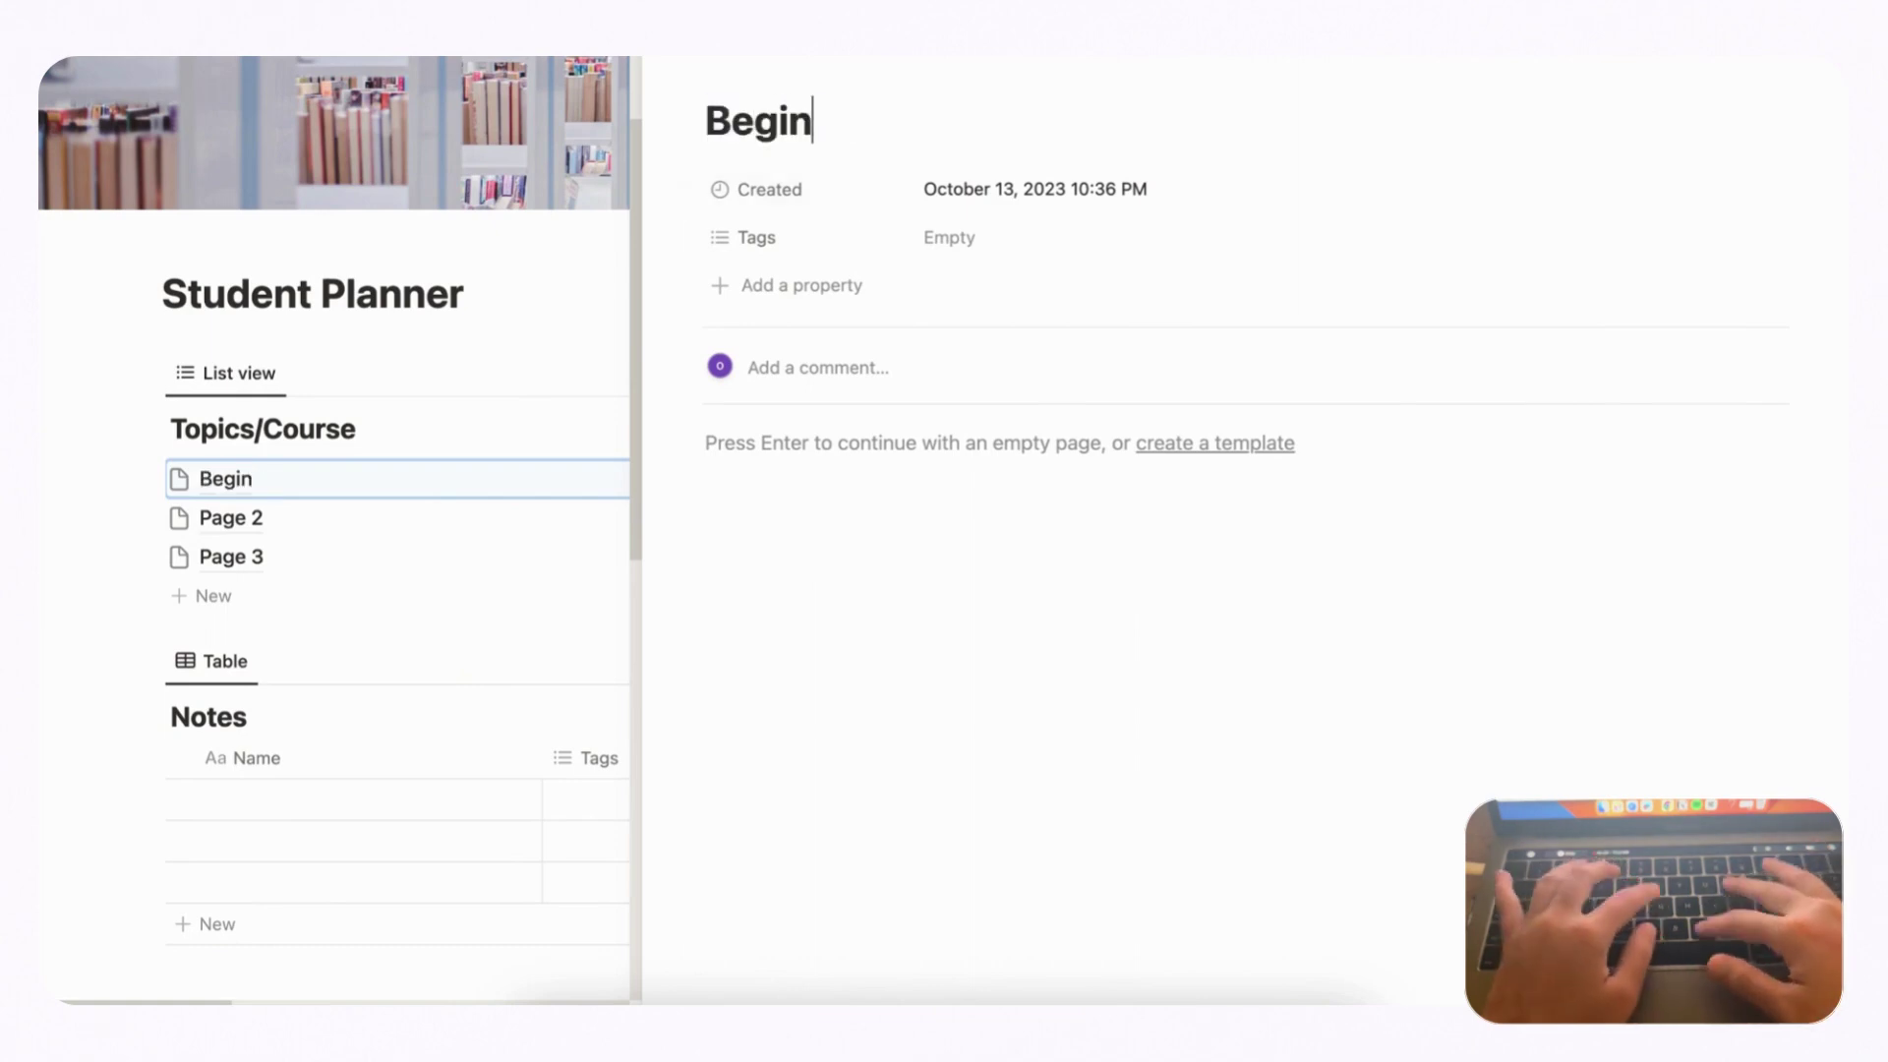
{"action": "type", "text": "ner Spa"}
{"action": "key", "text": "BackSpace"}
{"action": "type", "text": "panish"}
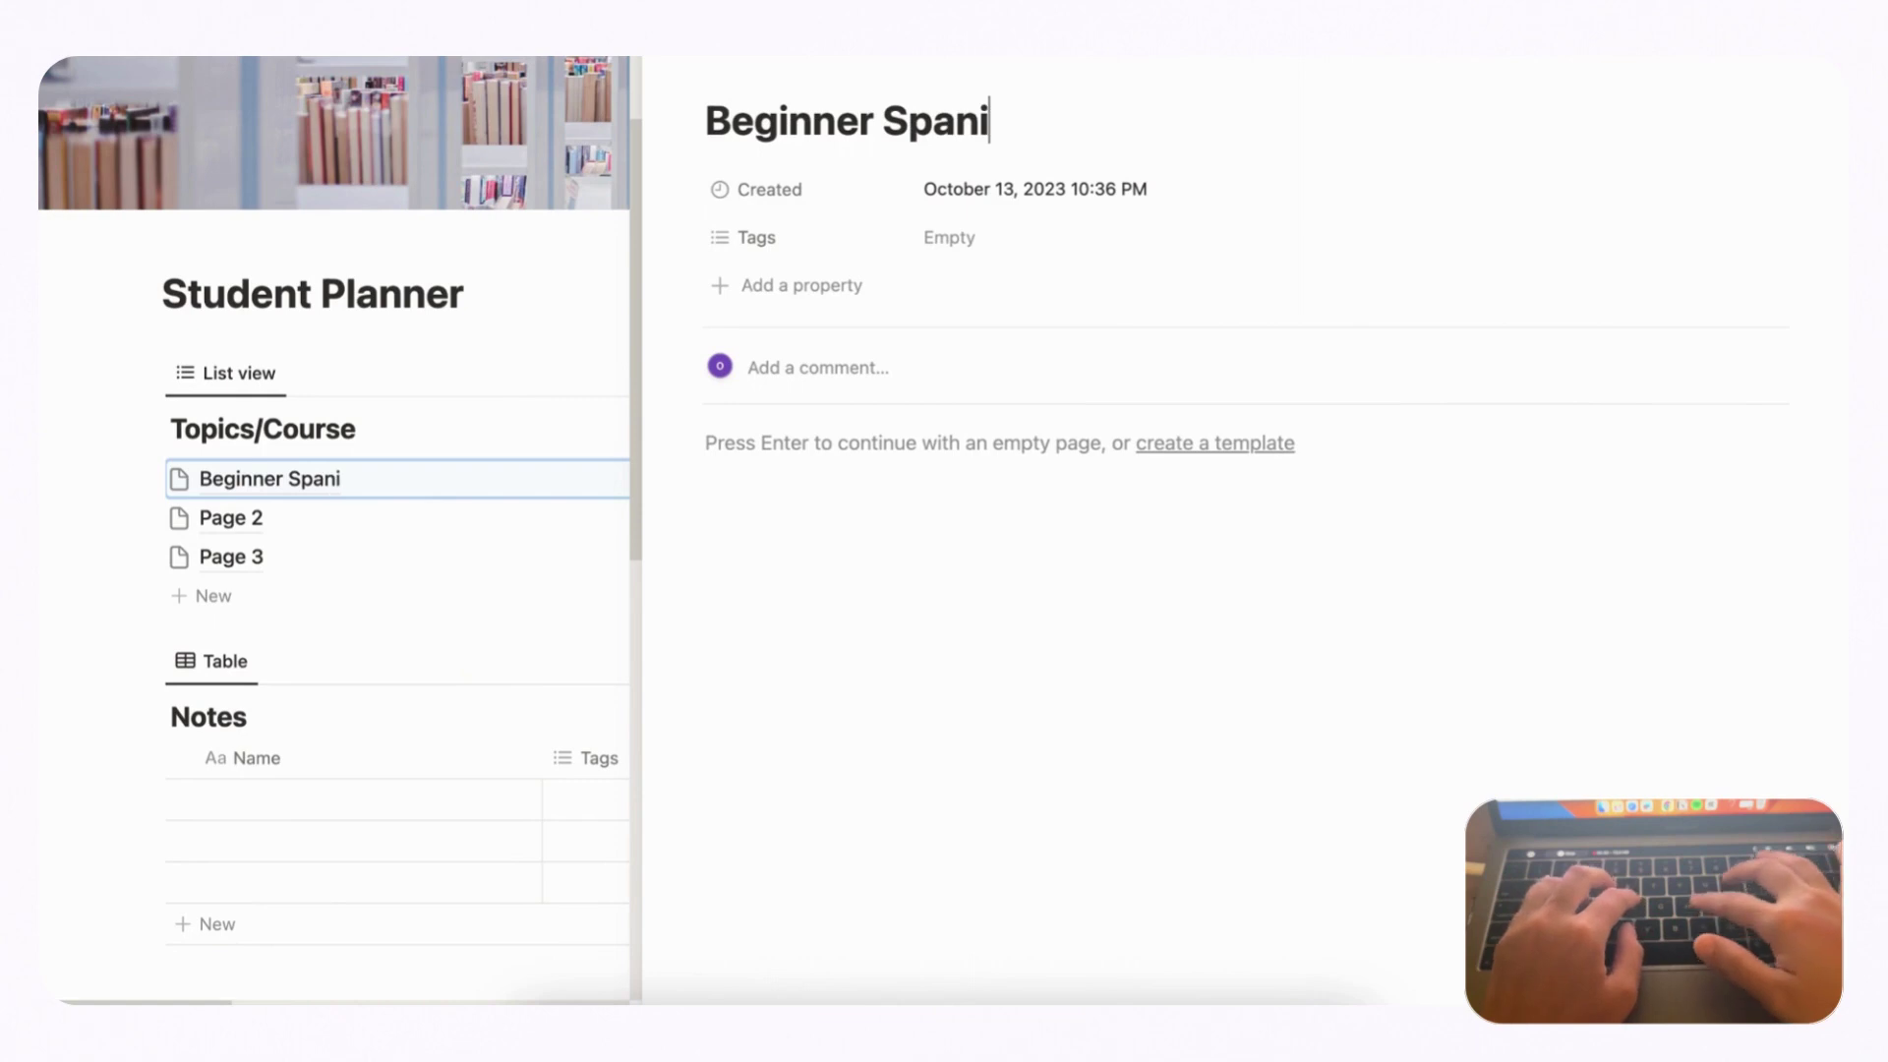
- Delete the Created and Tags properties from the Beginner Spanish page
{"action": "left_click", "coordinate": [689, 192]}
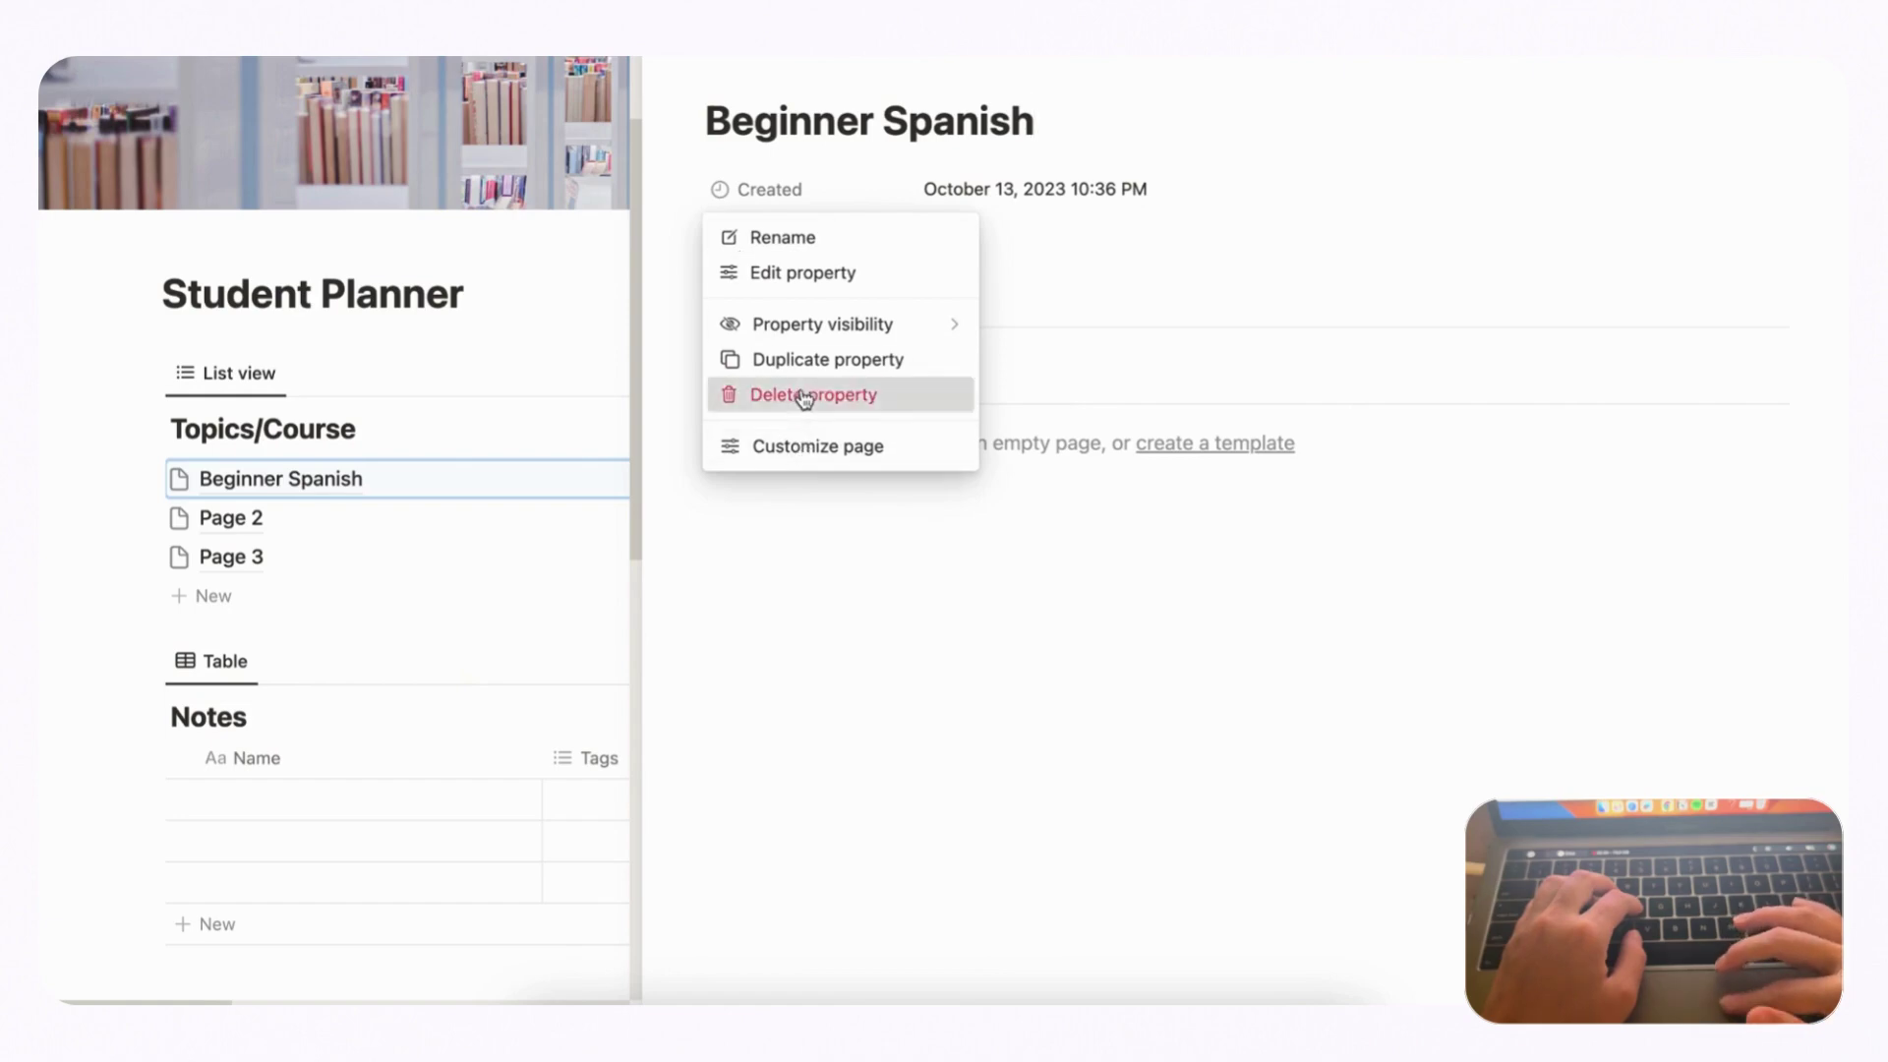
{"action": "left_click", "coordinate": [804, 393]}
{"action": "left_click", "coordinate": [865, 526]}
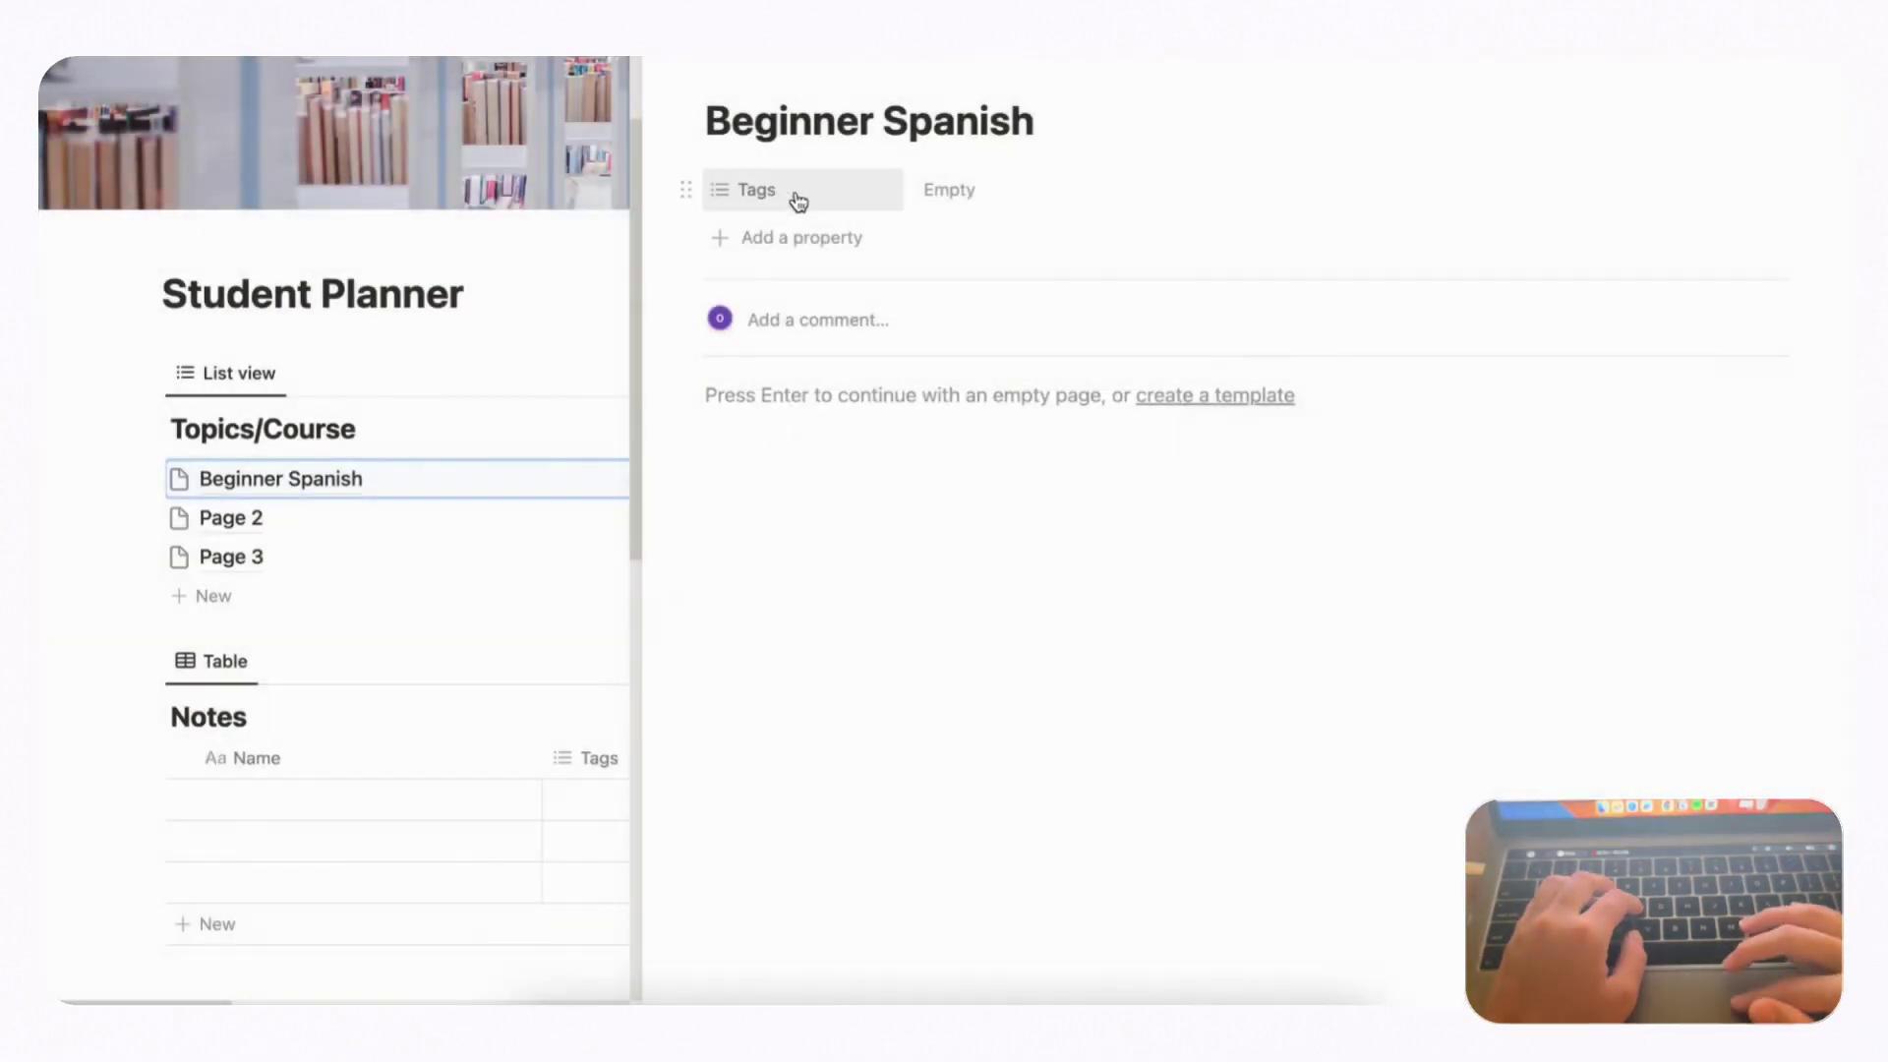
{"action": "left_click", "coordinate": [687, 187]}
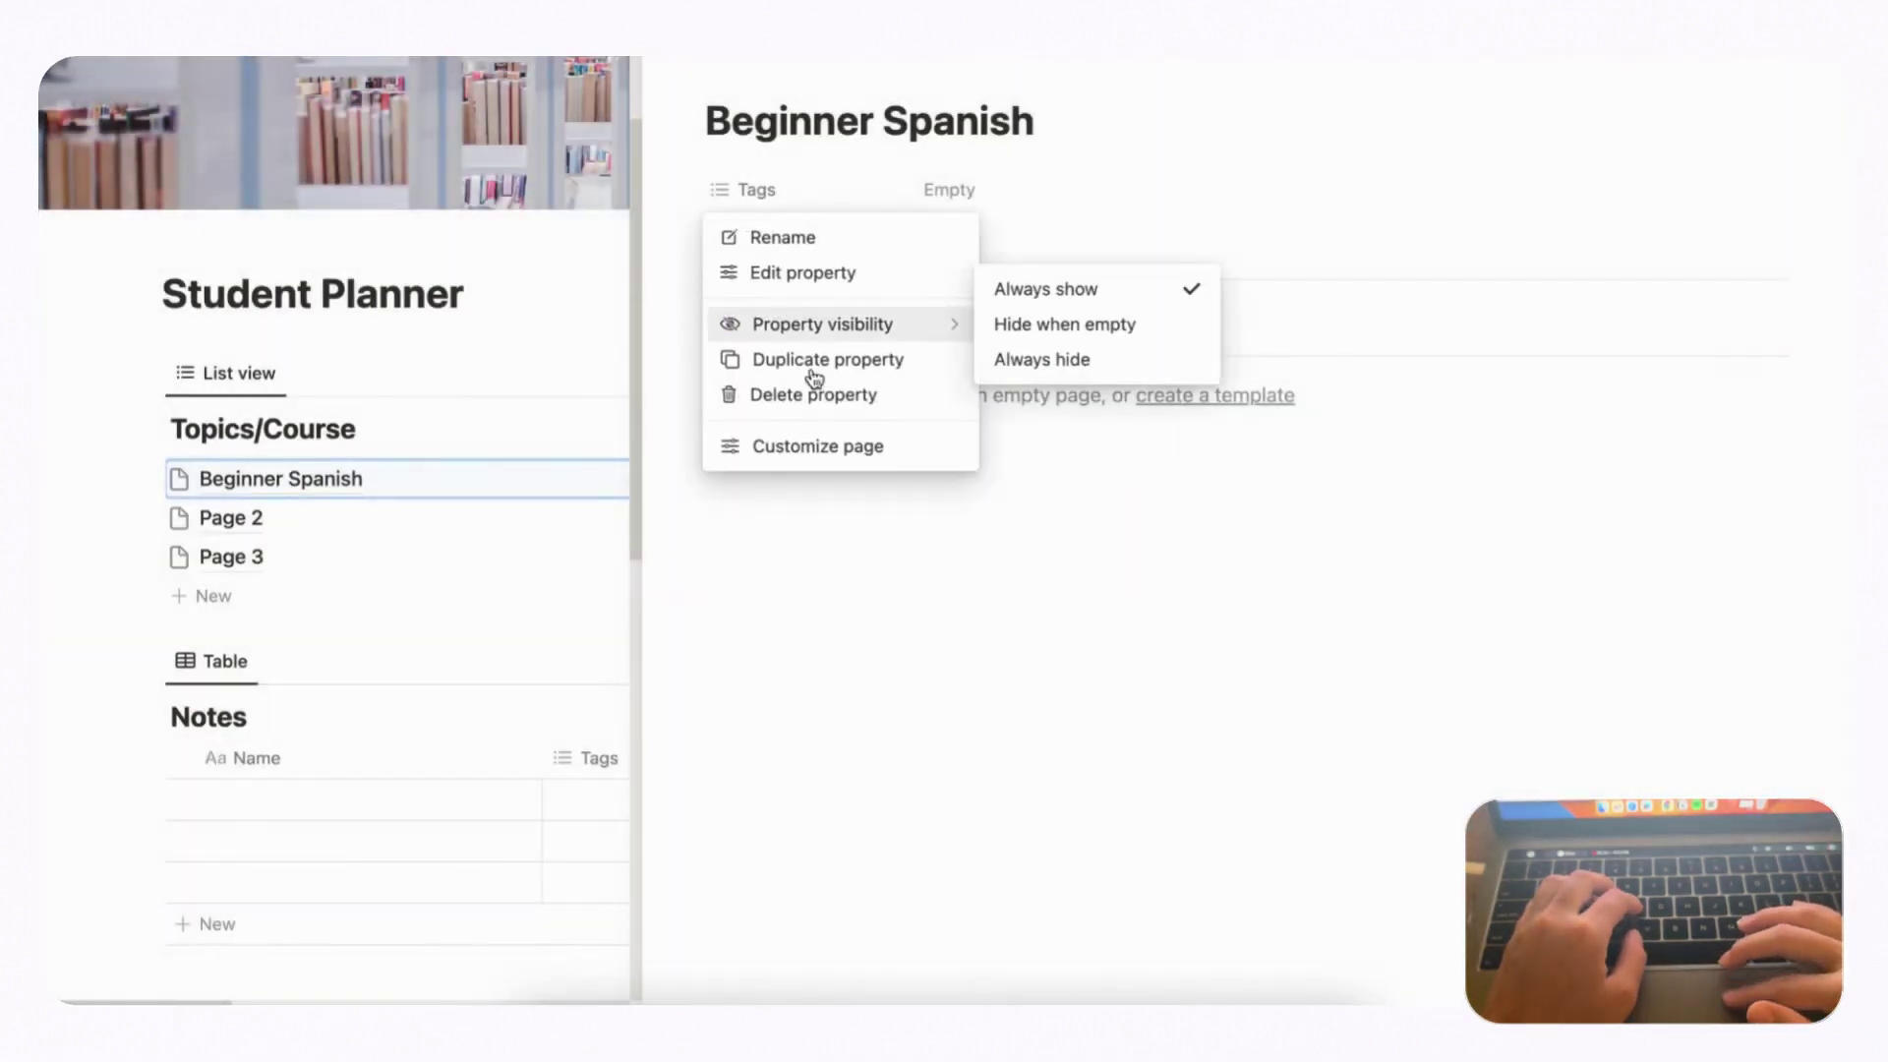
{"action": "left_click", "coordinate": [833, 397]}
{"action": "left_click", "coordinate": [887, 525]}
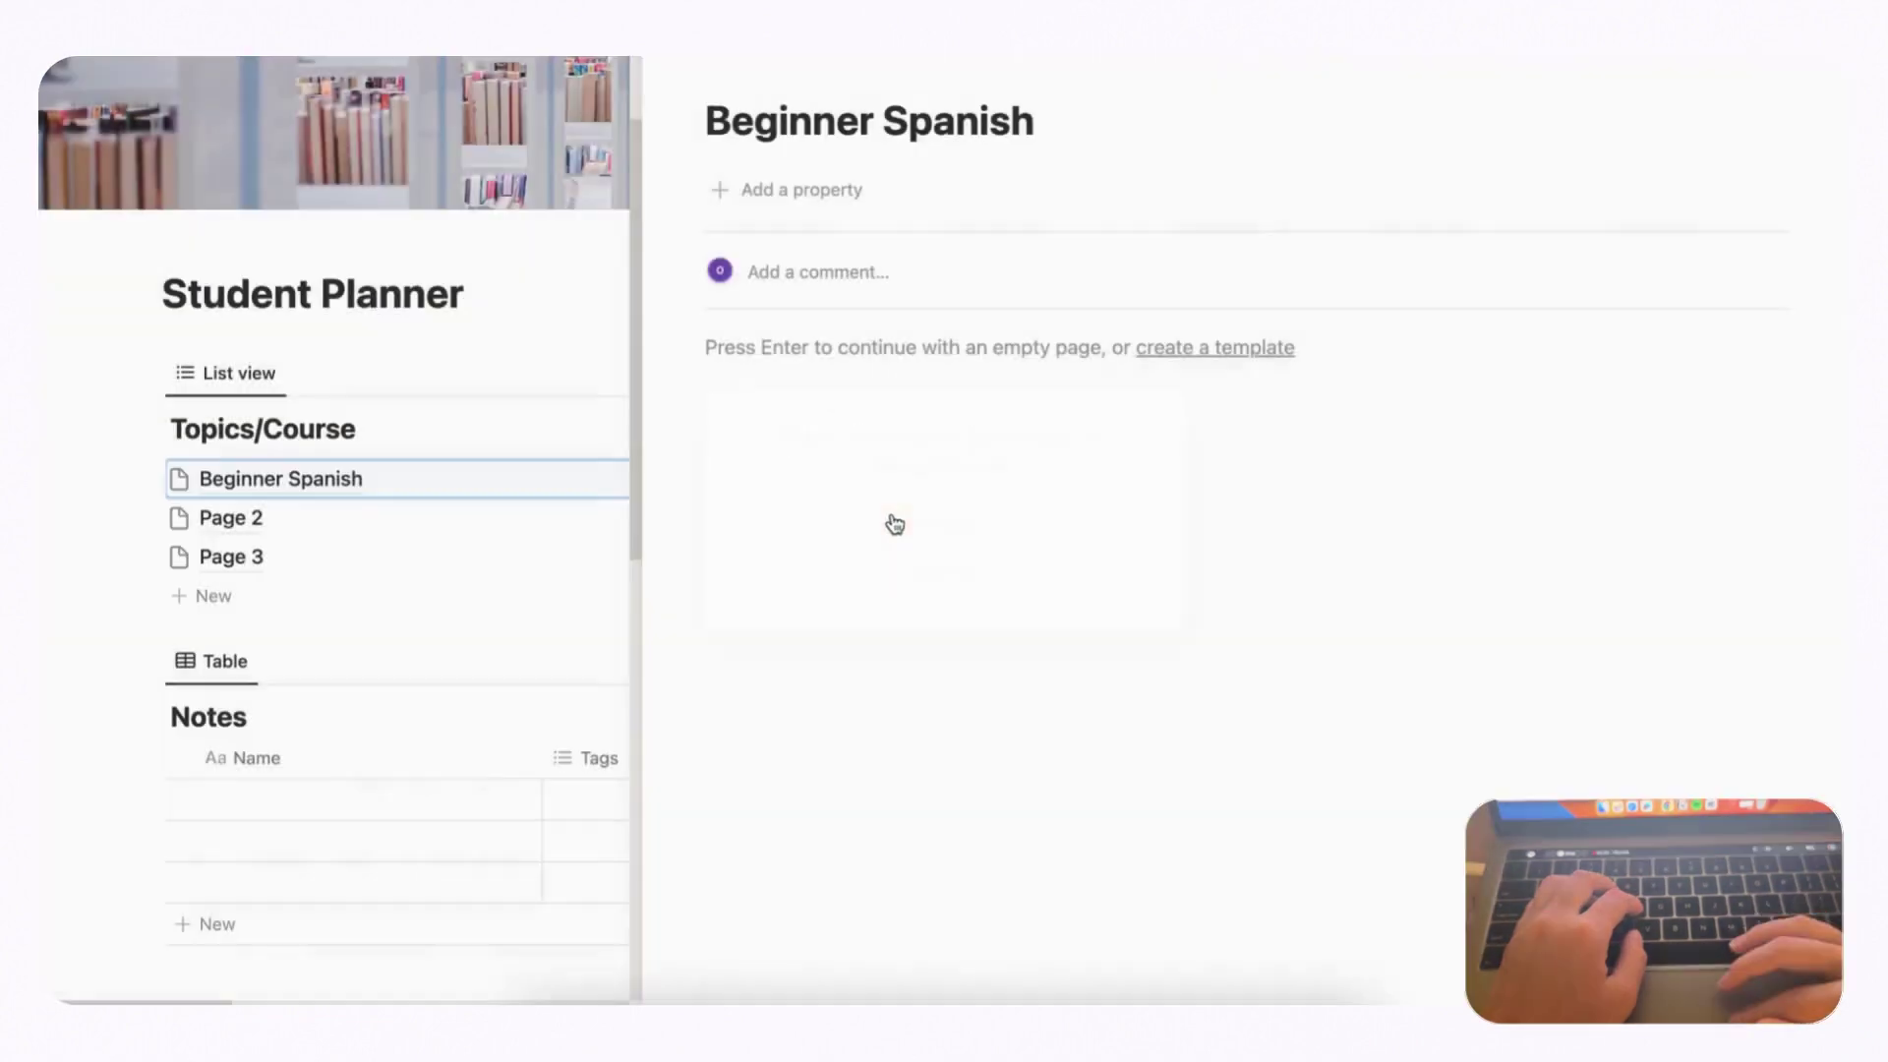
- Add a Date property to the Beginner Spanish page and close the page
{"action": "left_click", "coordinate": [780, 187]}
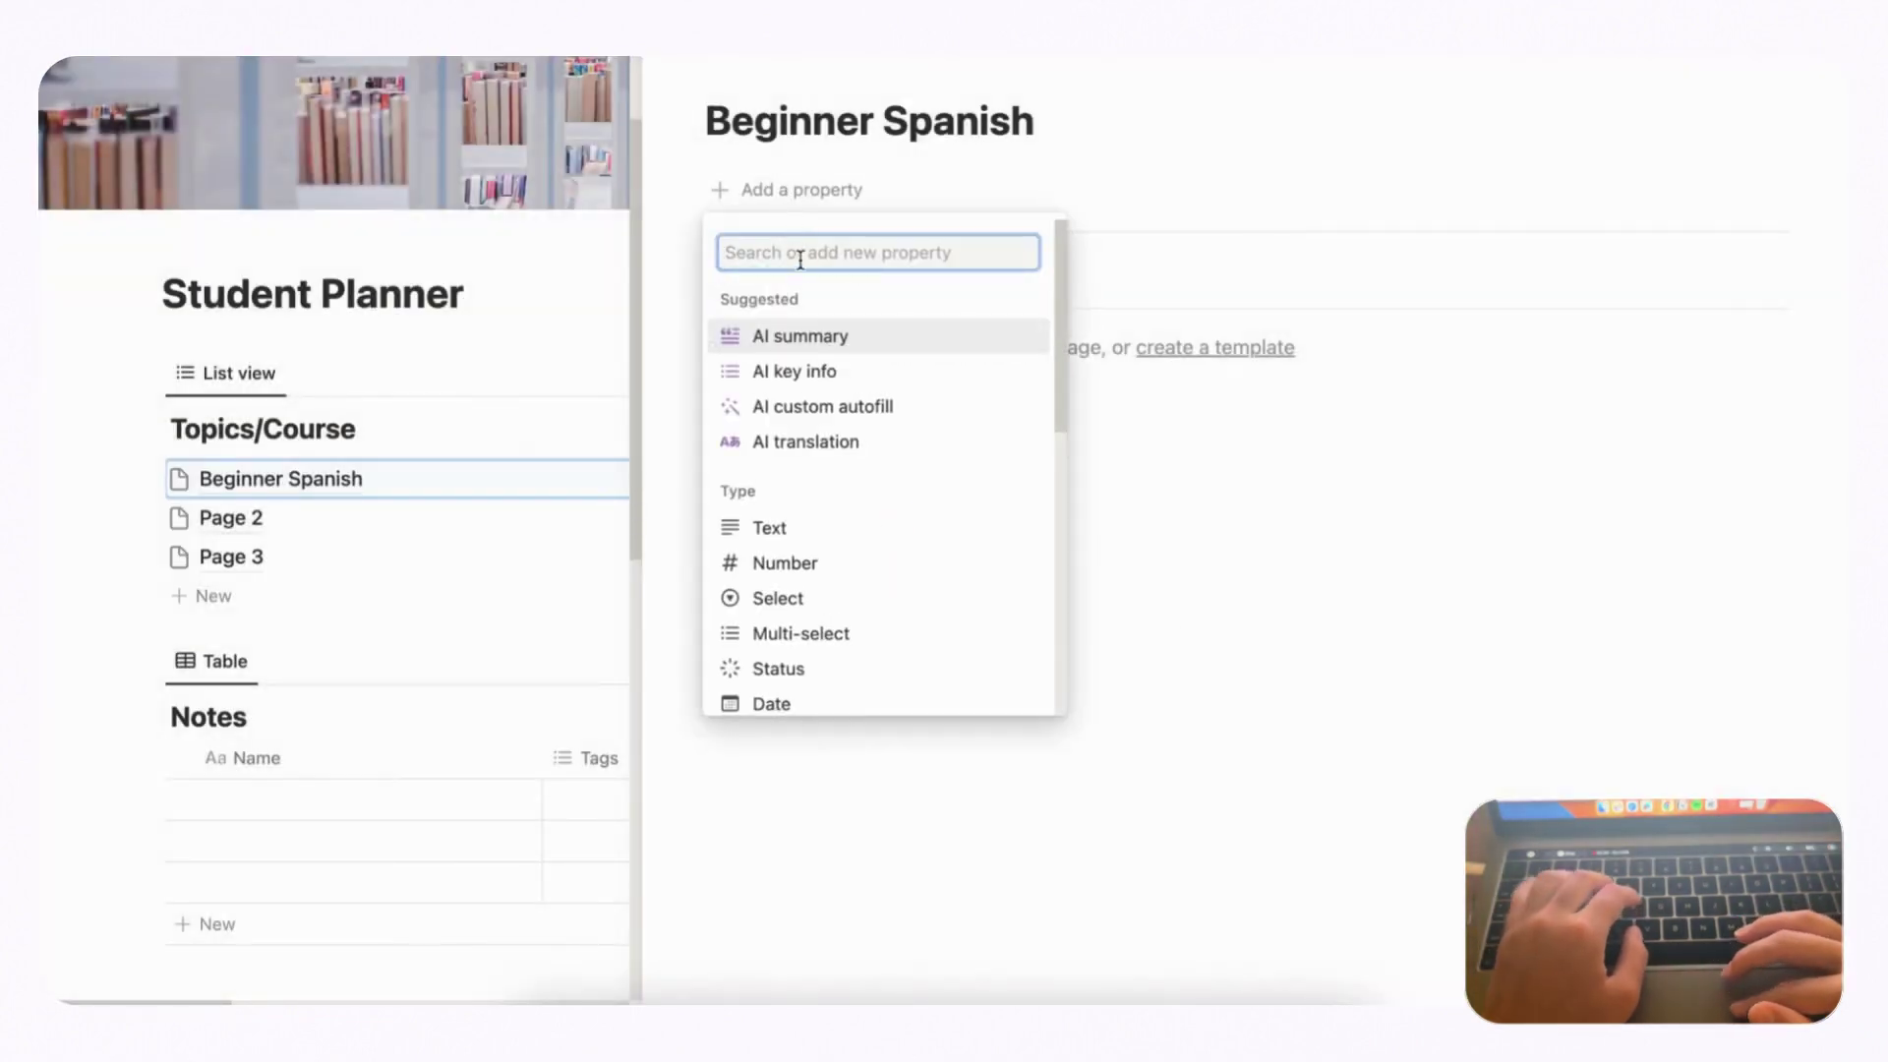
{"action": "type", "text": "date"}
{"action": "left_click", "coordinate": [801, 344]}
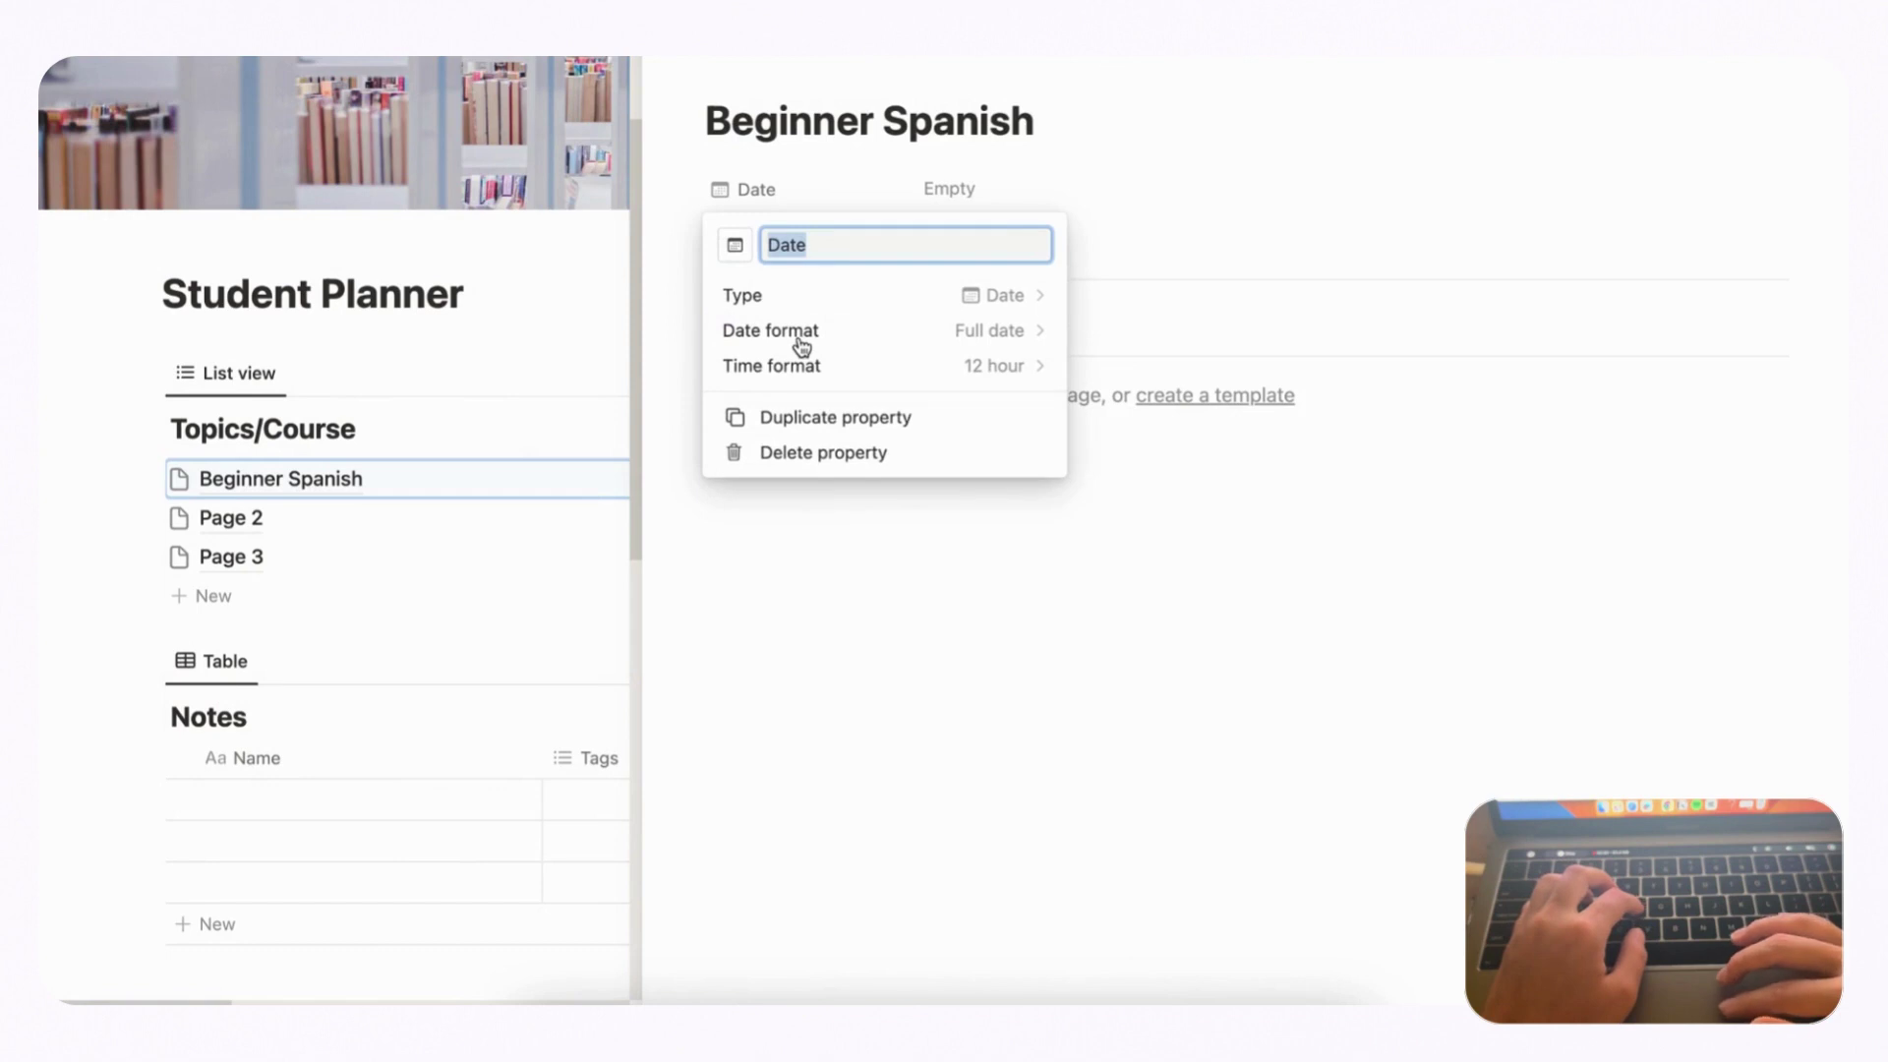
{"action": "left_click", "coordinate": [1046, 178]}
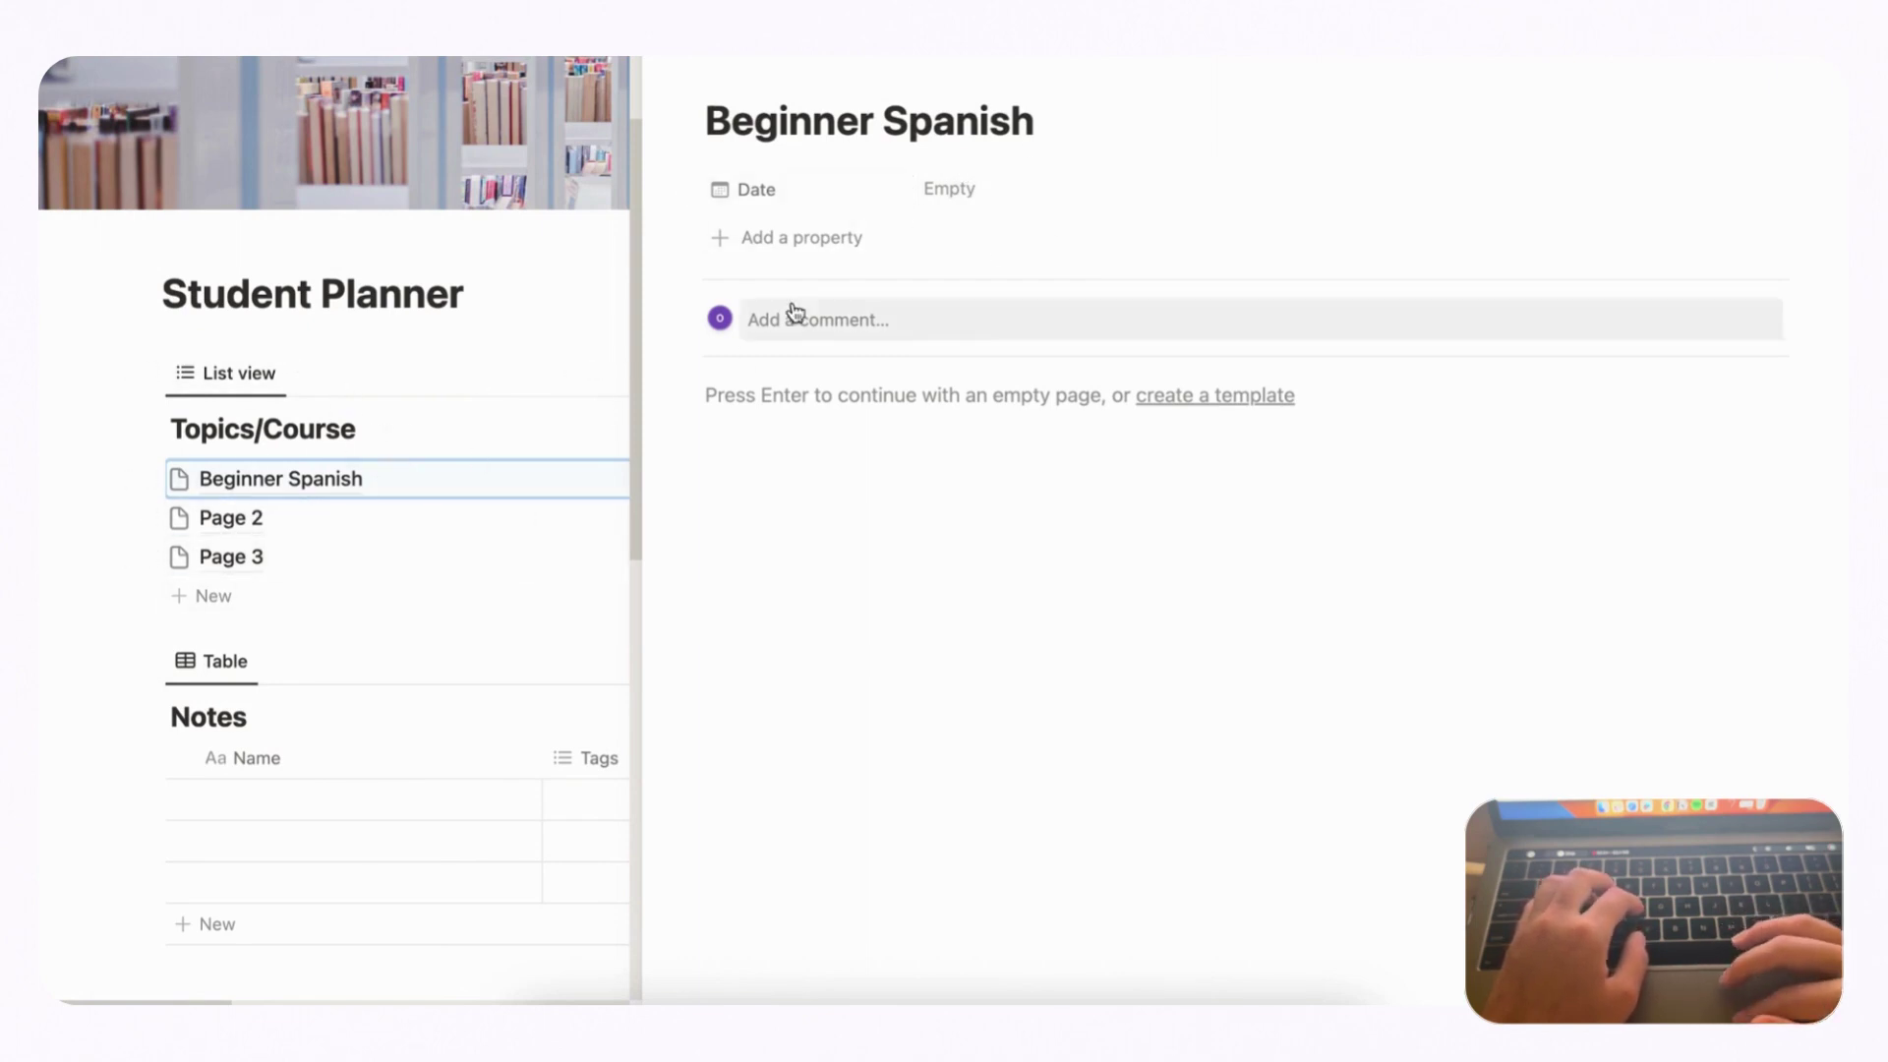
{"action": "left_click", "coordinate": [670, 59]}
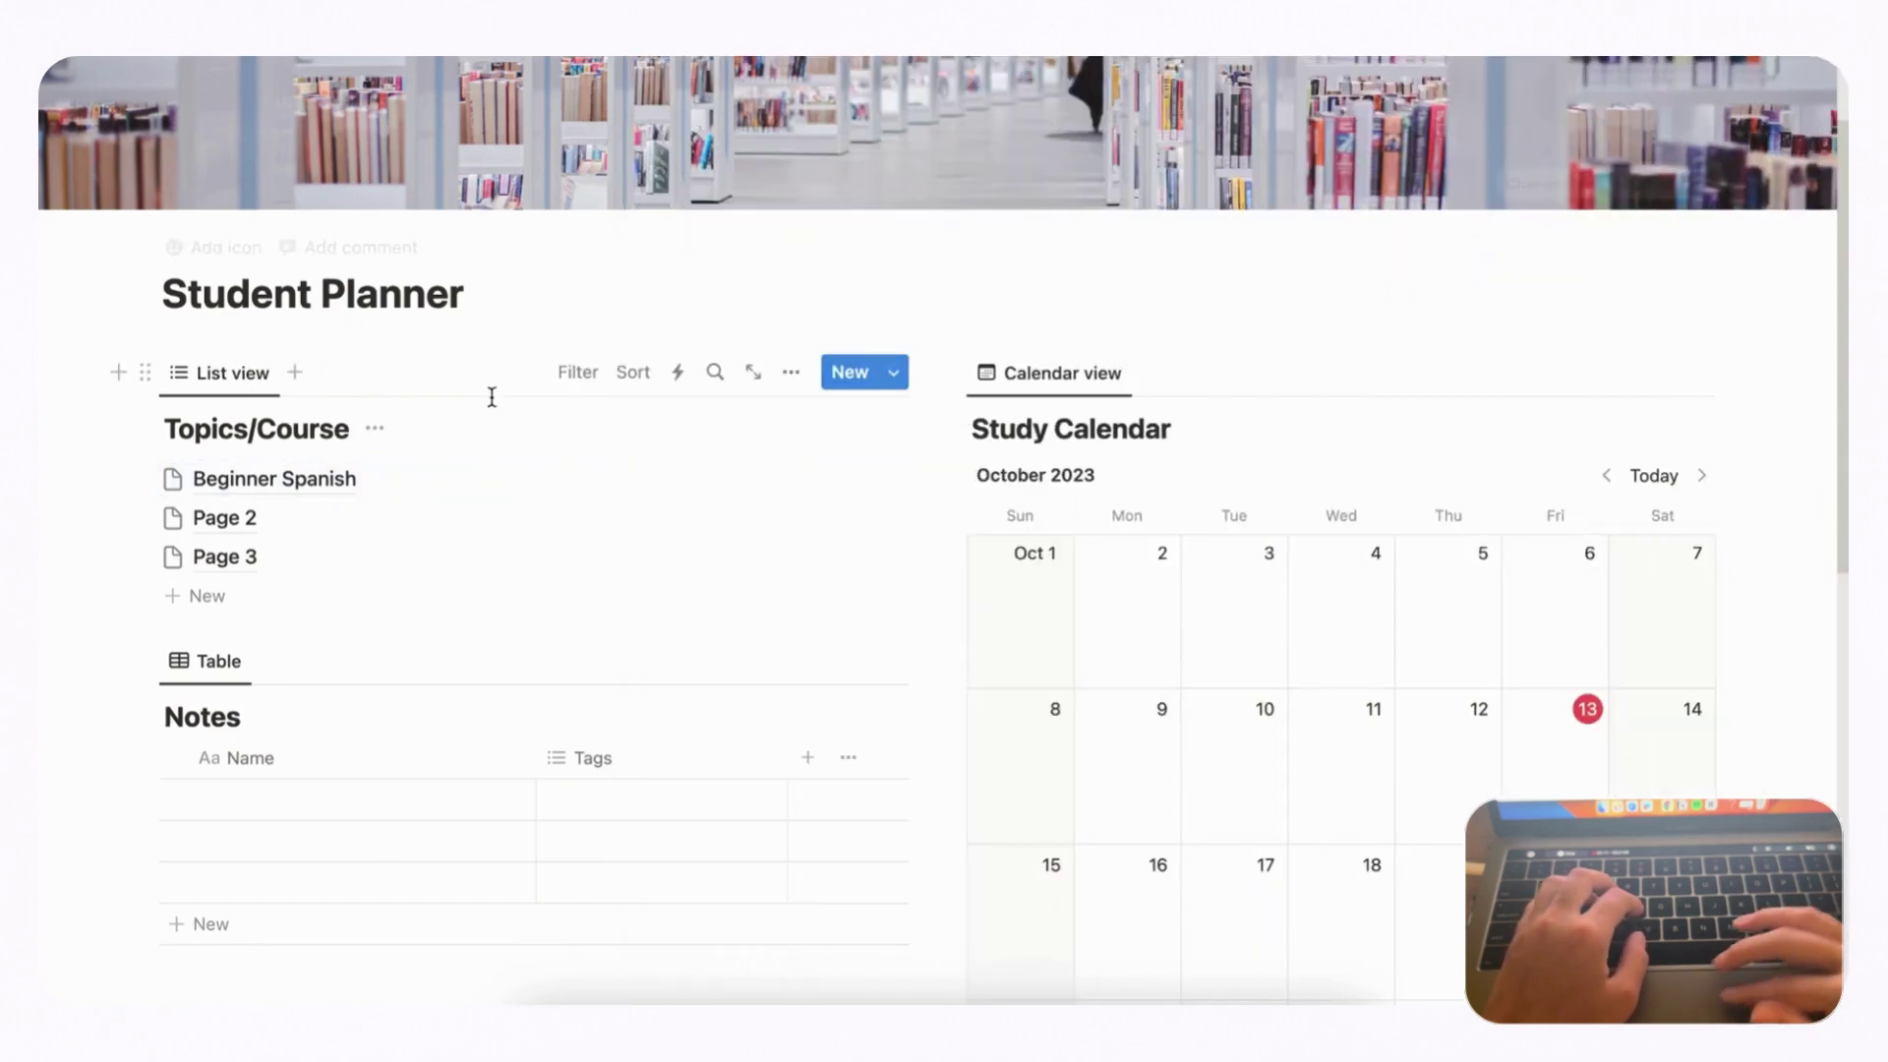
- Rename Page 2 in the Topics/Course list as Philosophy and return to the planner
{"action": "left_click", "coordinate": [226, 518]}
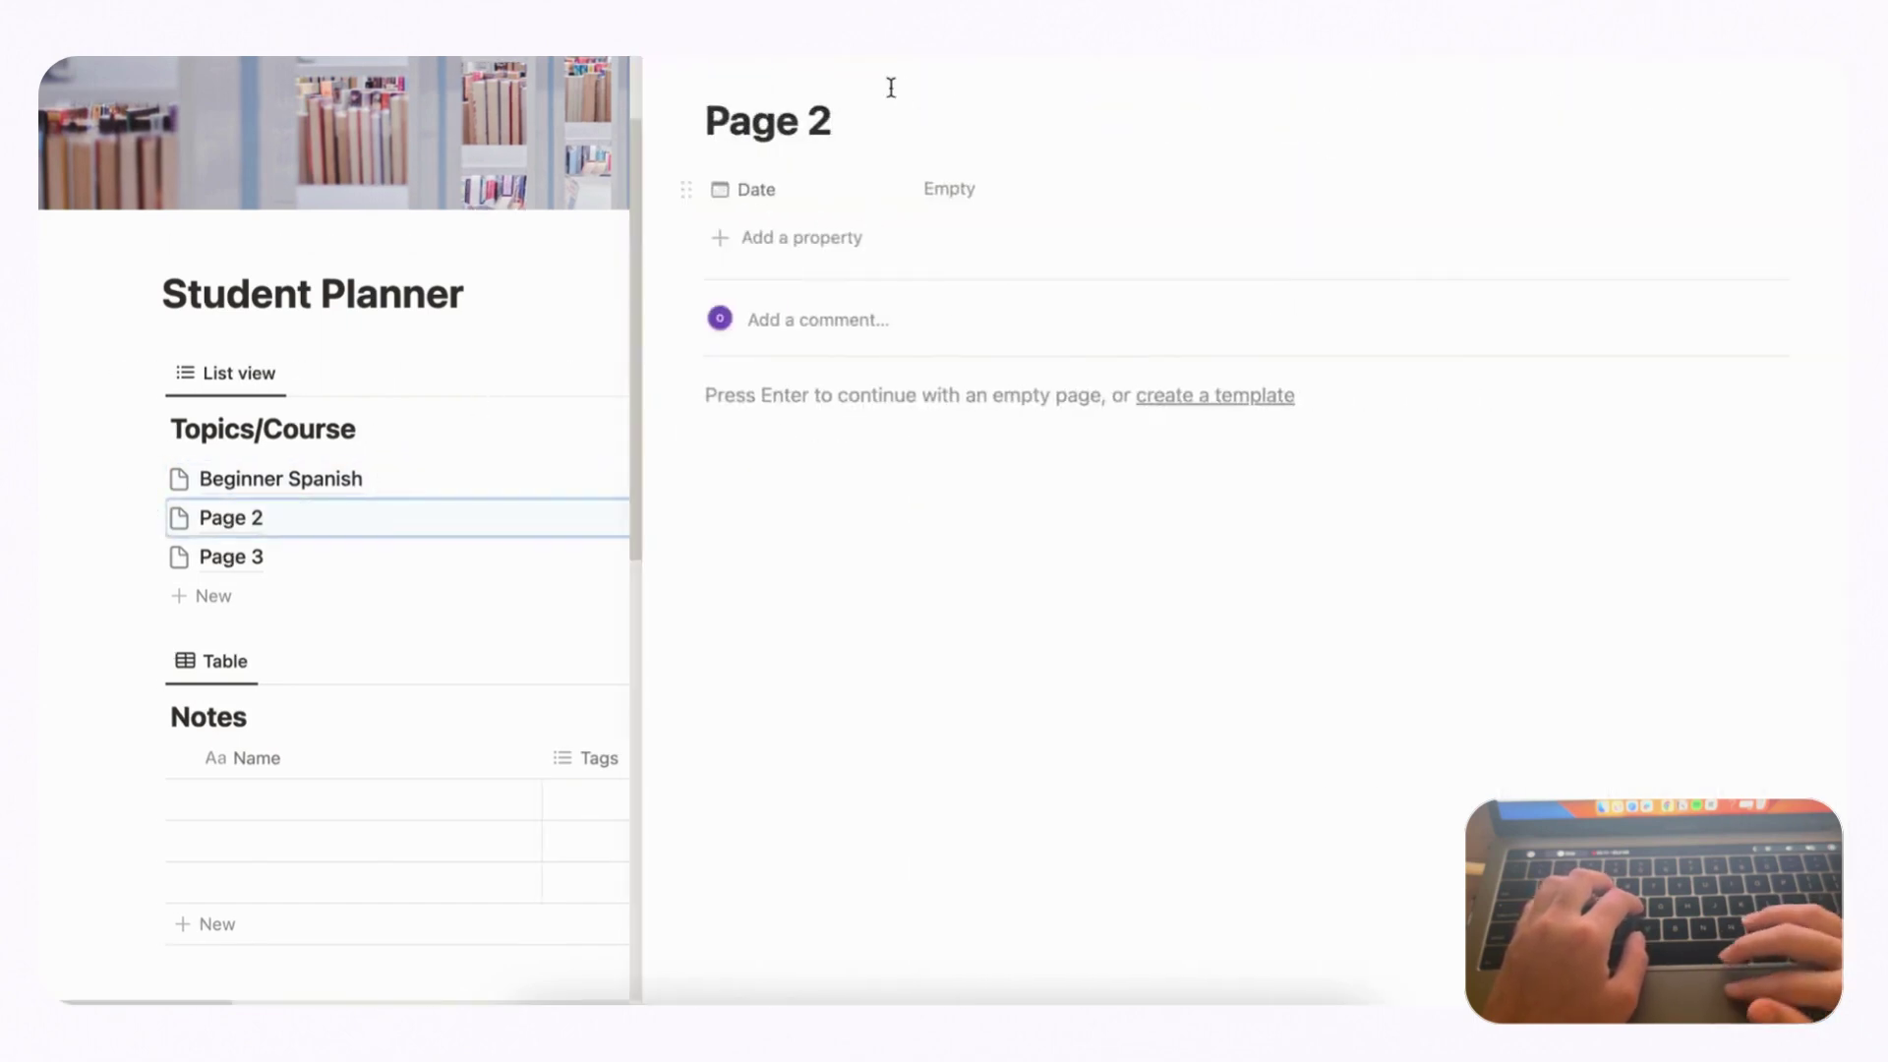
{"action": "triple_click", "coordinate": [822, 126]}
{"action": "type", "text": "Philosp"}
{"action": "key", "text": "BackSpace"}
{"action": "type", "text": "ophy"}
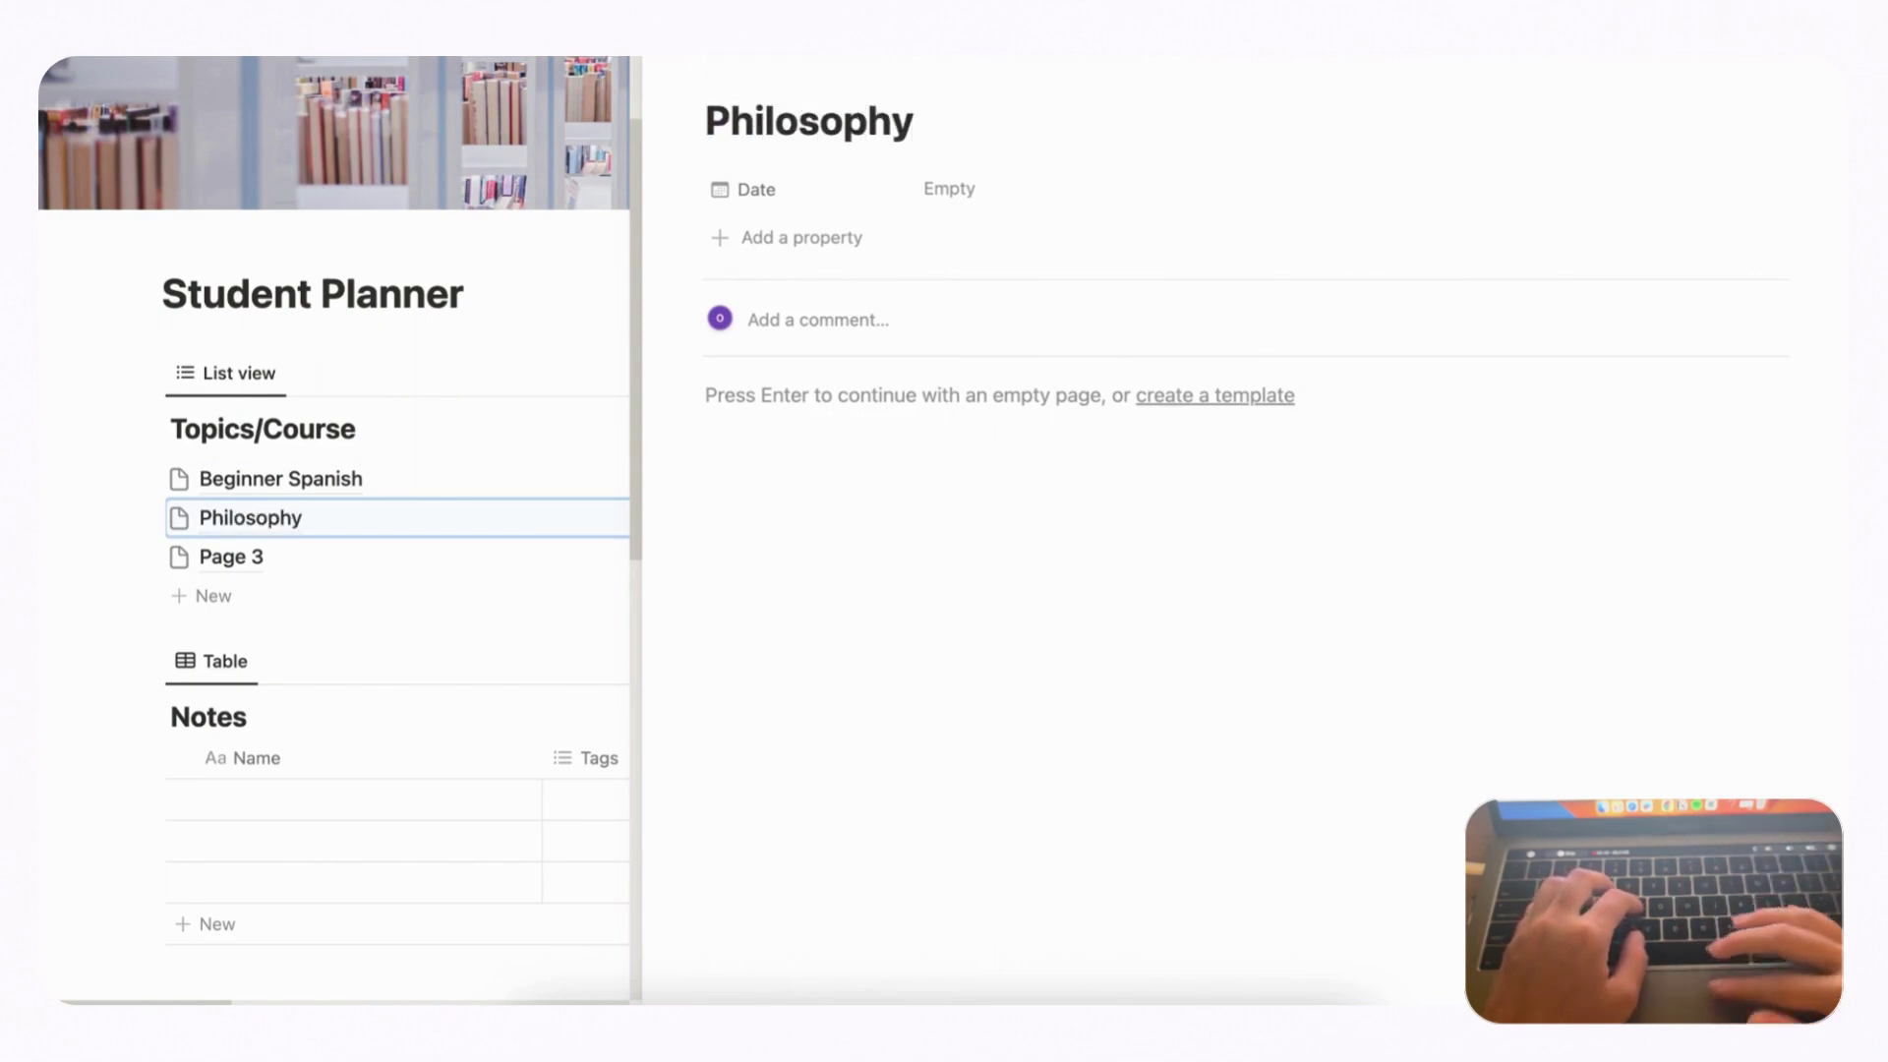
{"action": "key", "text": "Escape"}
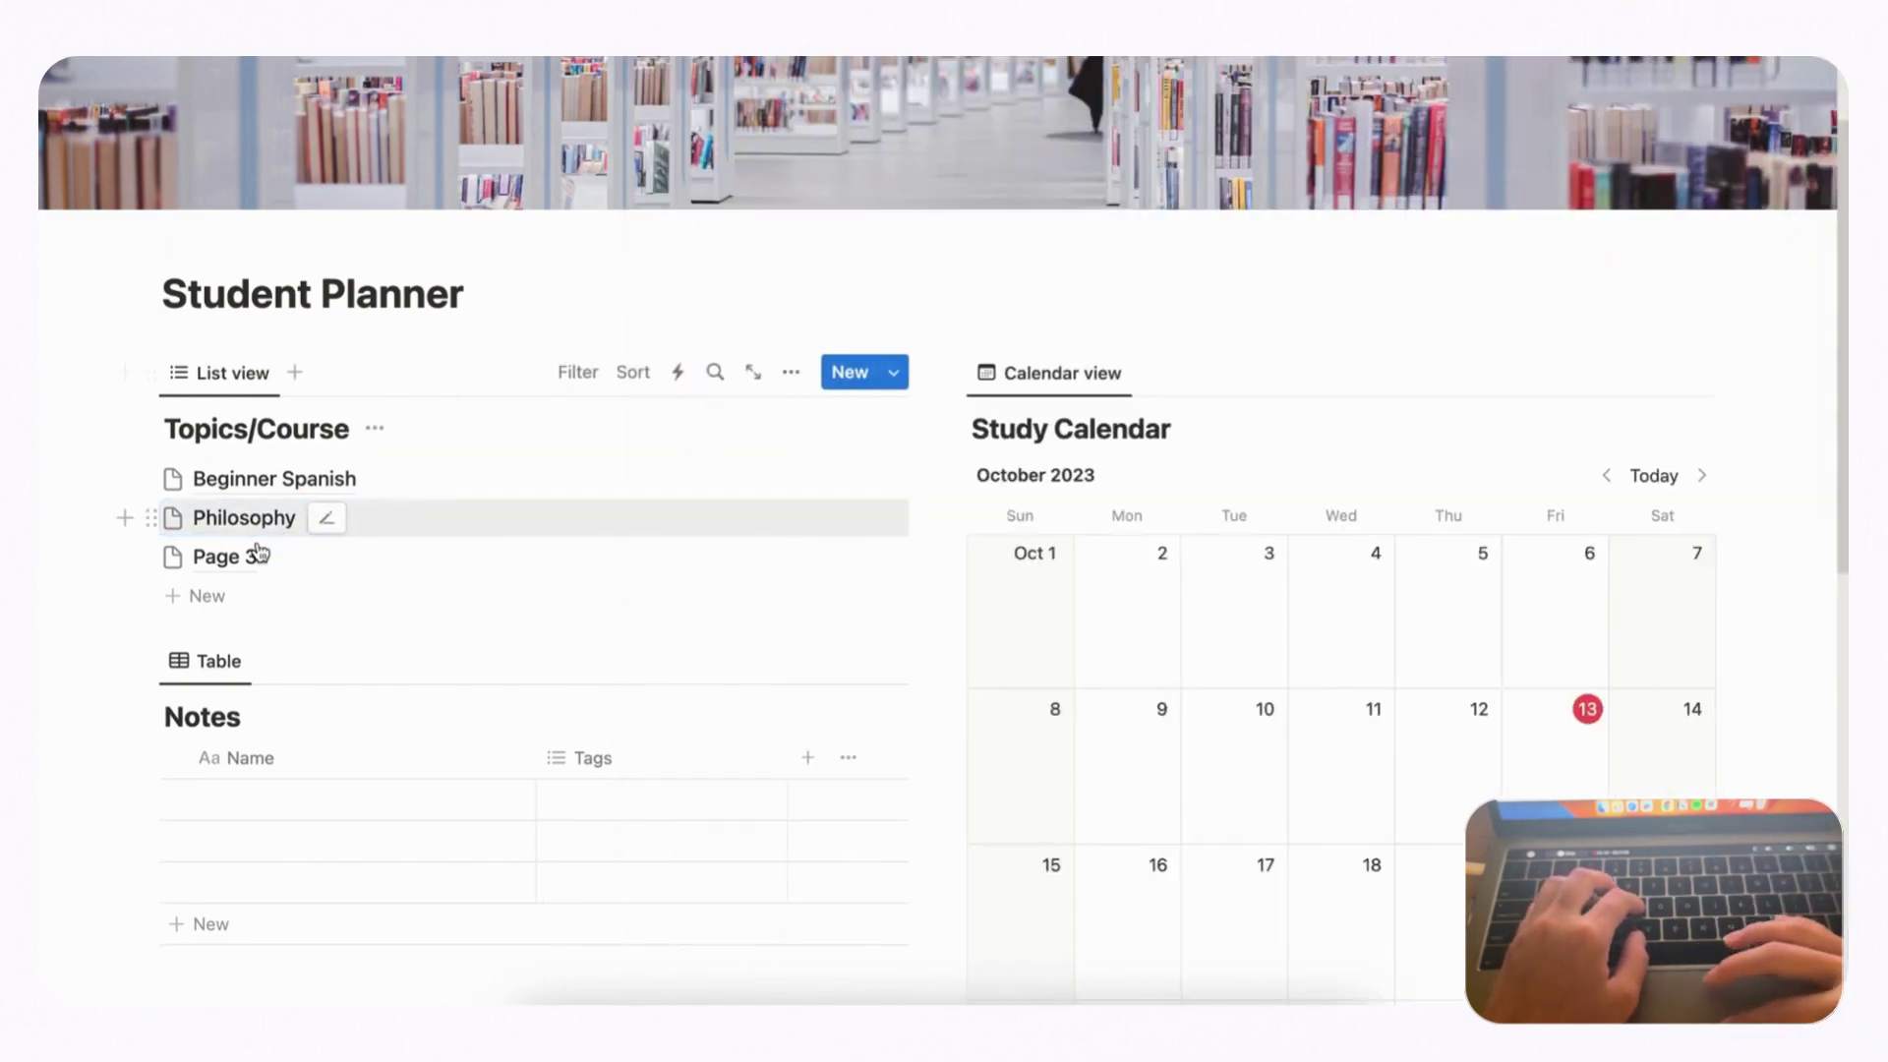
- Rename Page 3 in the Topics/Course list as Graphic Design and return to the planner
{"action": "left_click", "coordinate": [234, 558]}
{"action": "triple_click", "coordinate": [820, 120]}
{"action": "type", "text": "Graphic Design"}
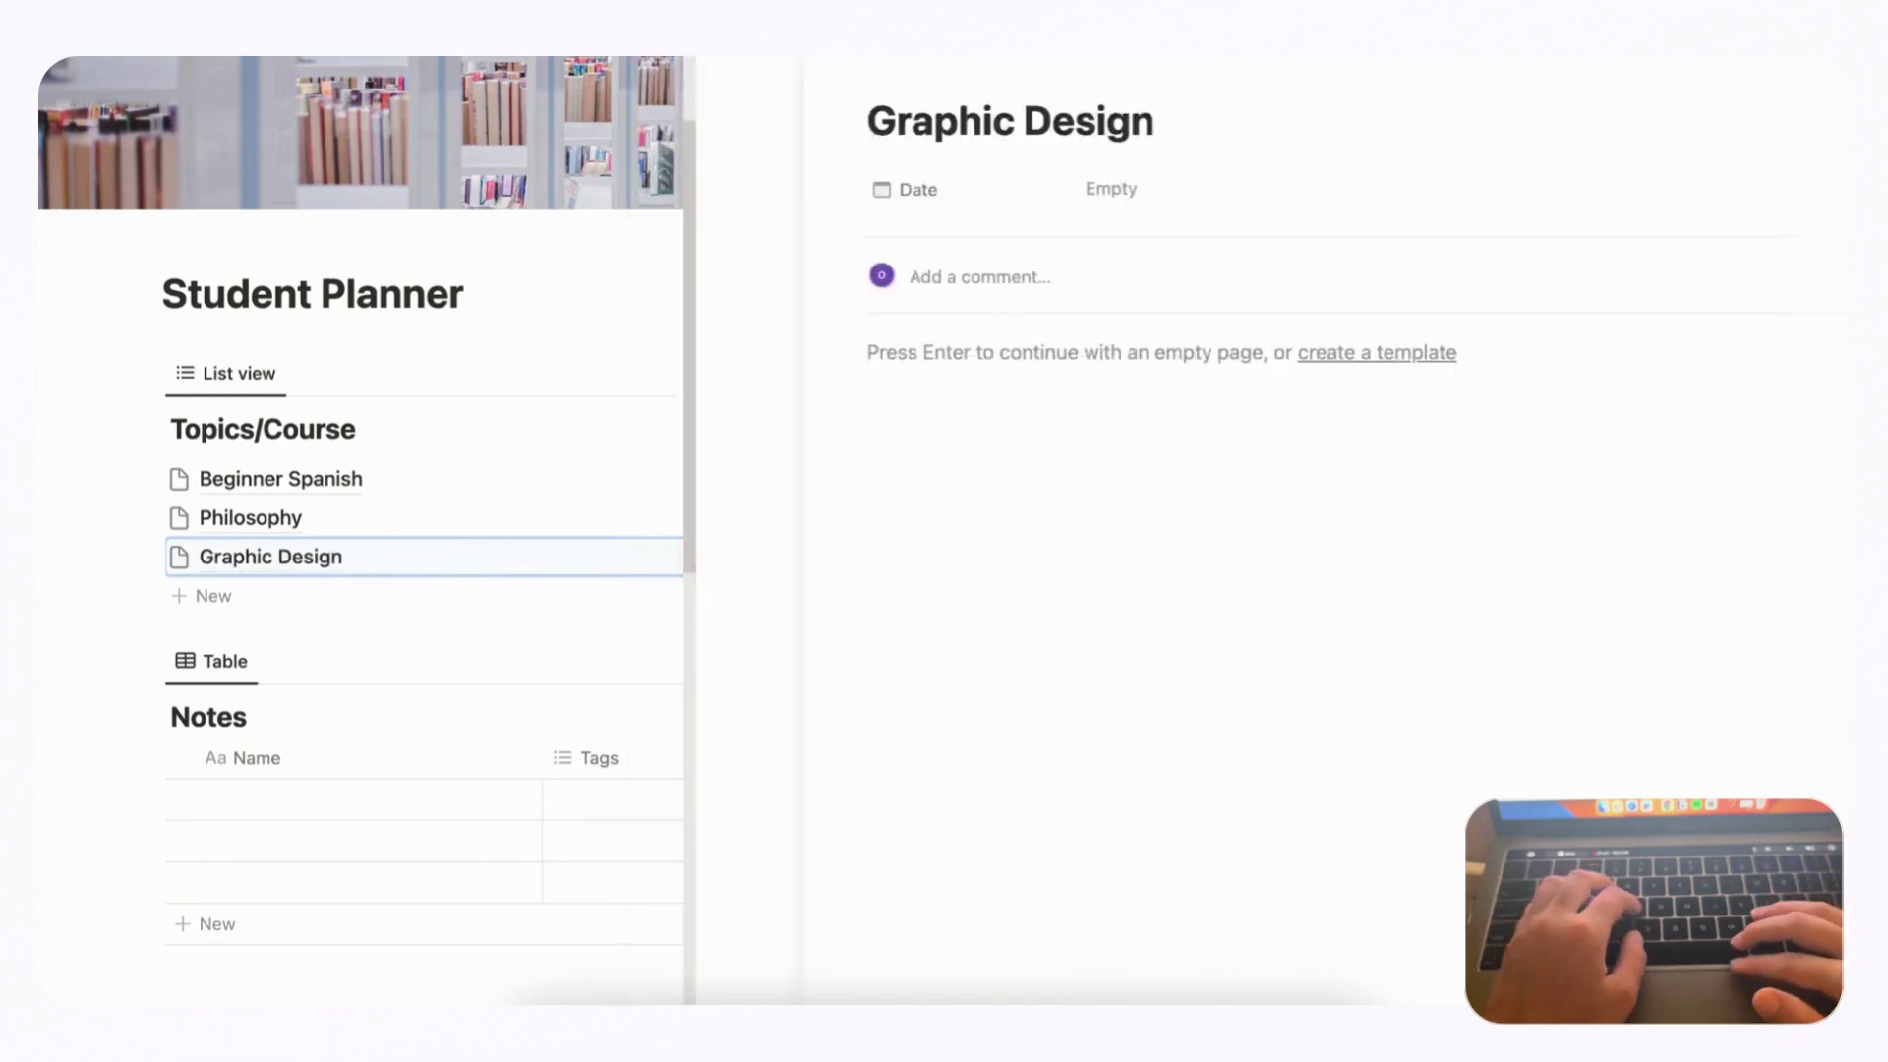
{"action": "key", "text": "Escape"}
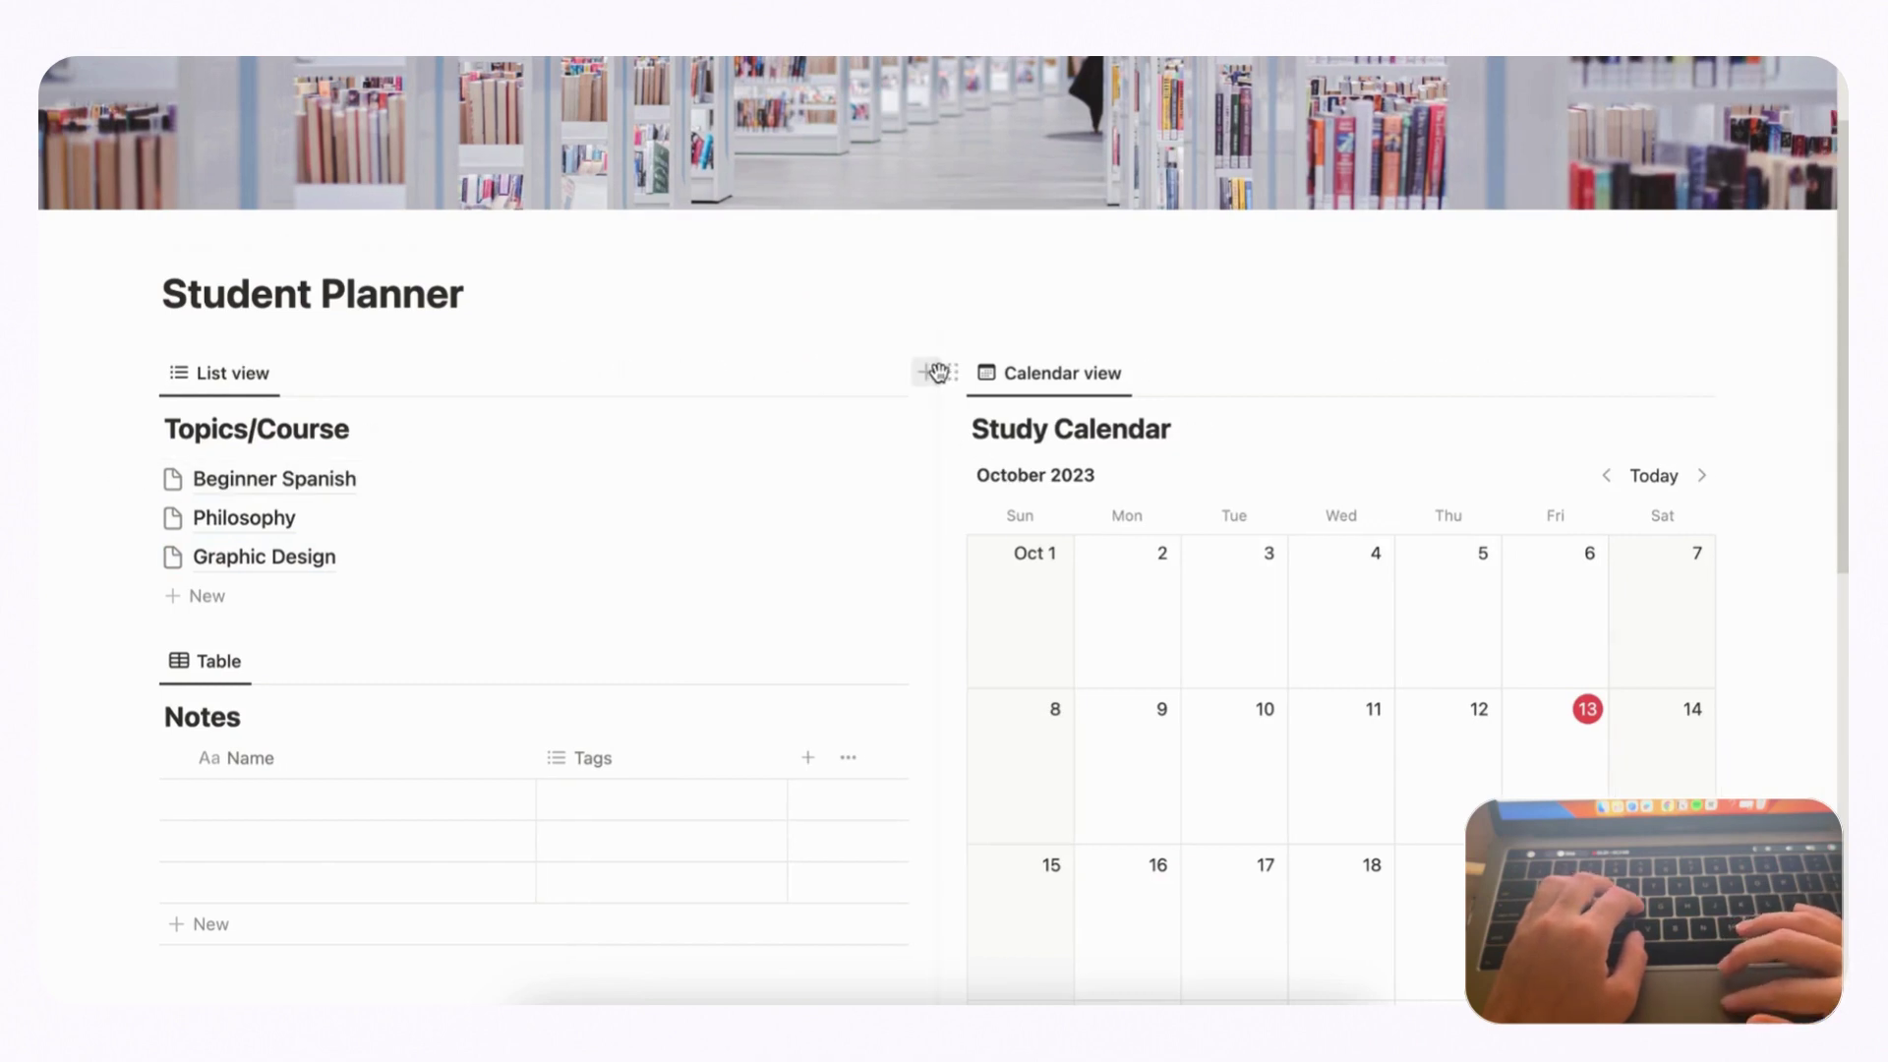
- Narrow the Topics/Course and Notes column so that the Study Calendar column becomes wider
{"action": "left_click_drag", "start_coordinate": [803, 348], "coordinate": [779, 351]}
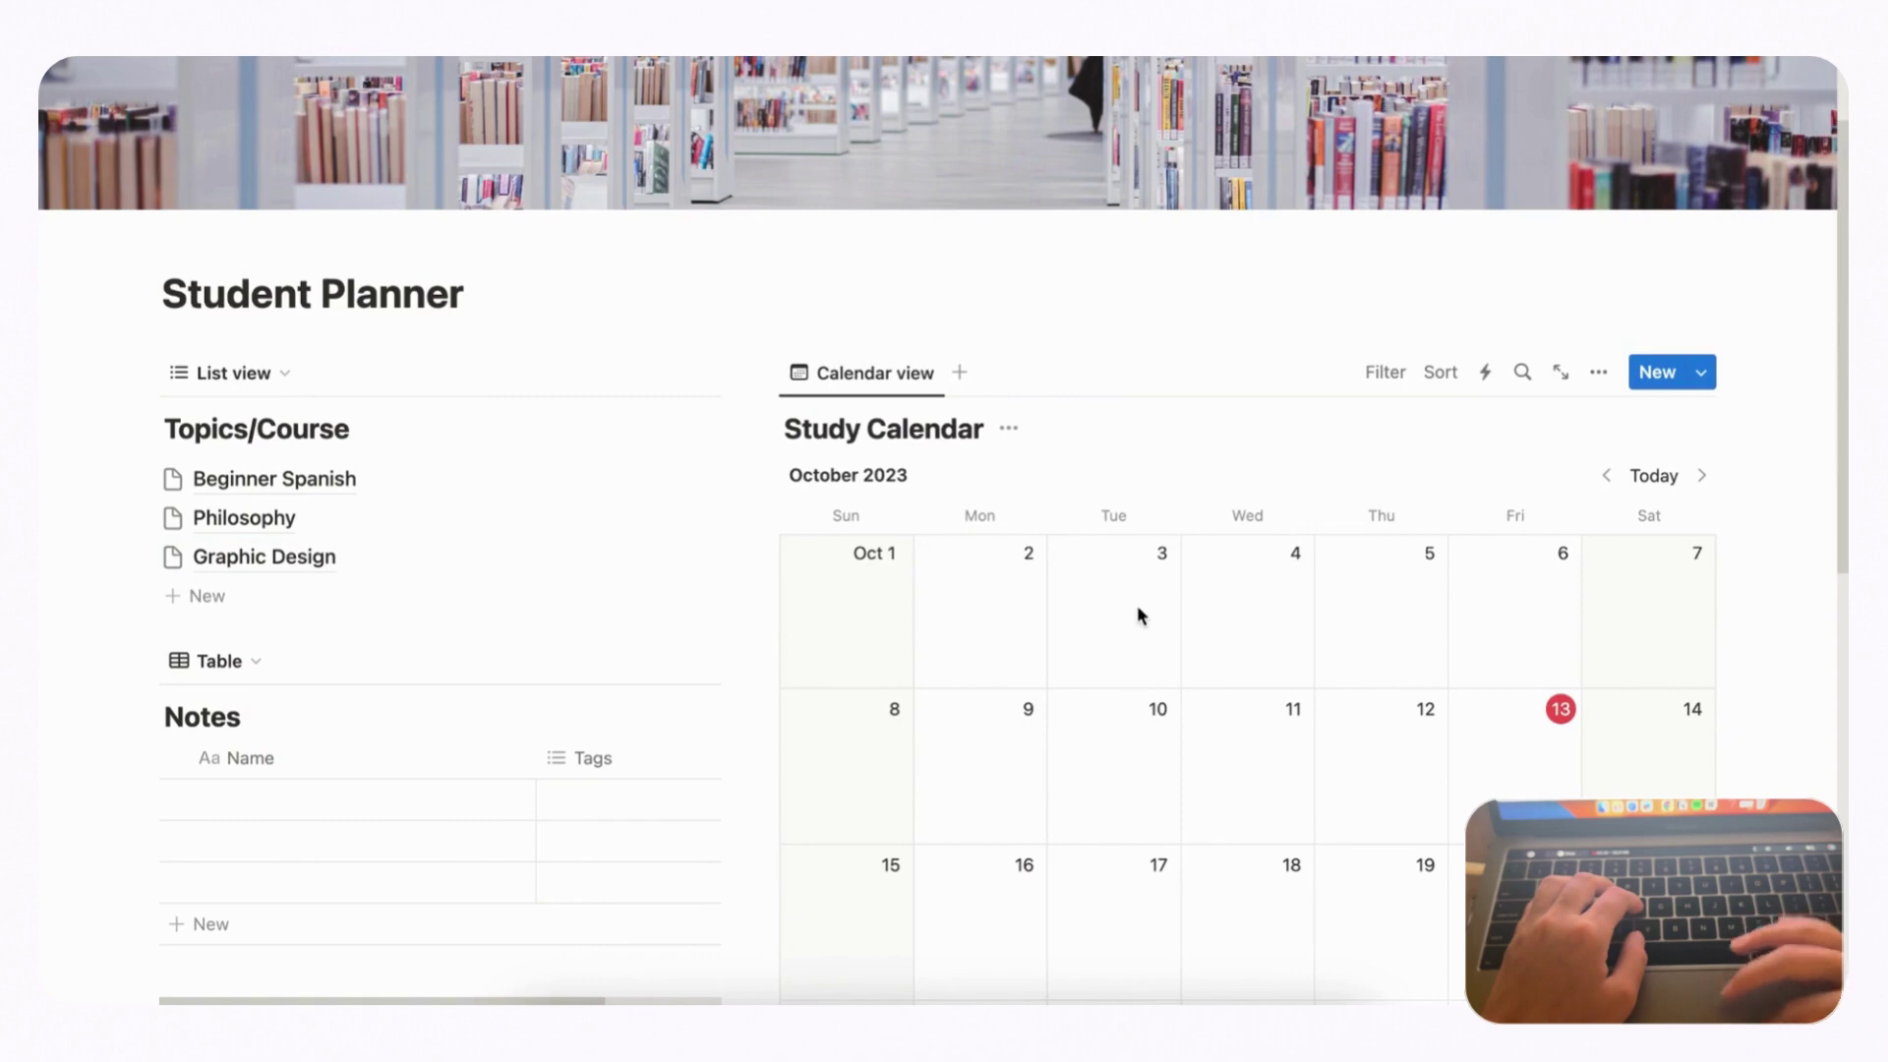
{"action": "scroll", "coordinate": [1138, 600], "scroll_direction": "down", "scroll_amount": 3}
{"action": "scroll", "coordinate": [1138, 617], "scroll_direction": "down", "scroll_amount": 1}
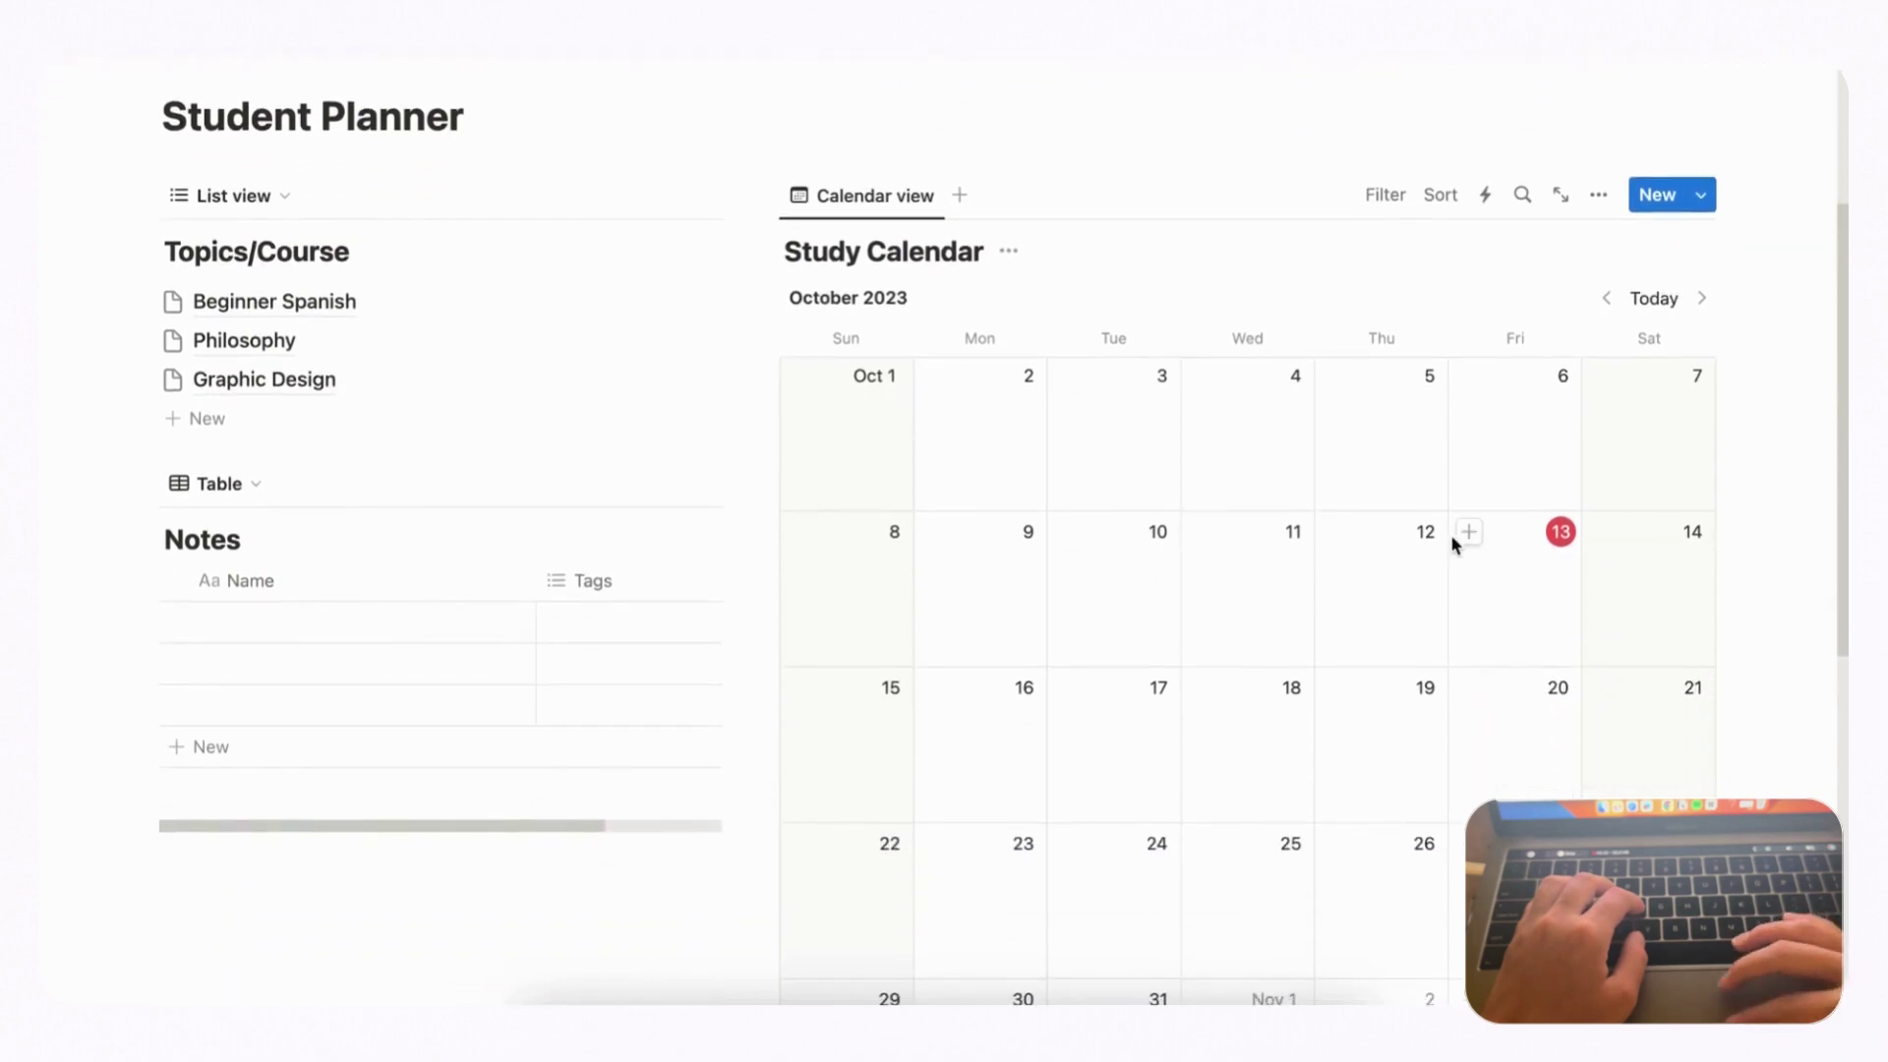
- Add a Study Calendar entry on October 13 titled Quiz for Spanish and give it a new Quiz tag
{"action": "left_click", "coordinate": [1467, 535]}
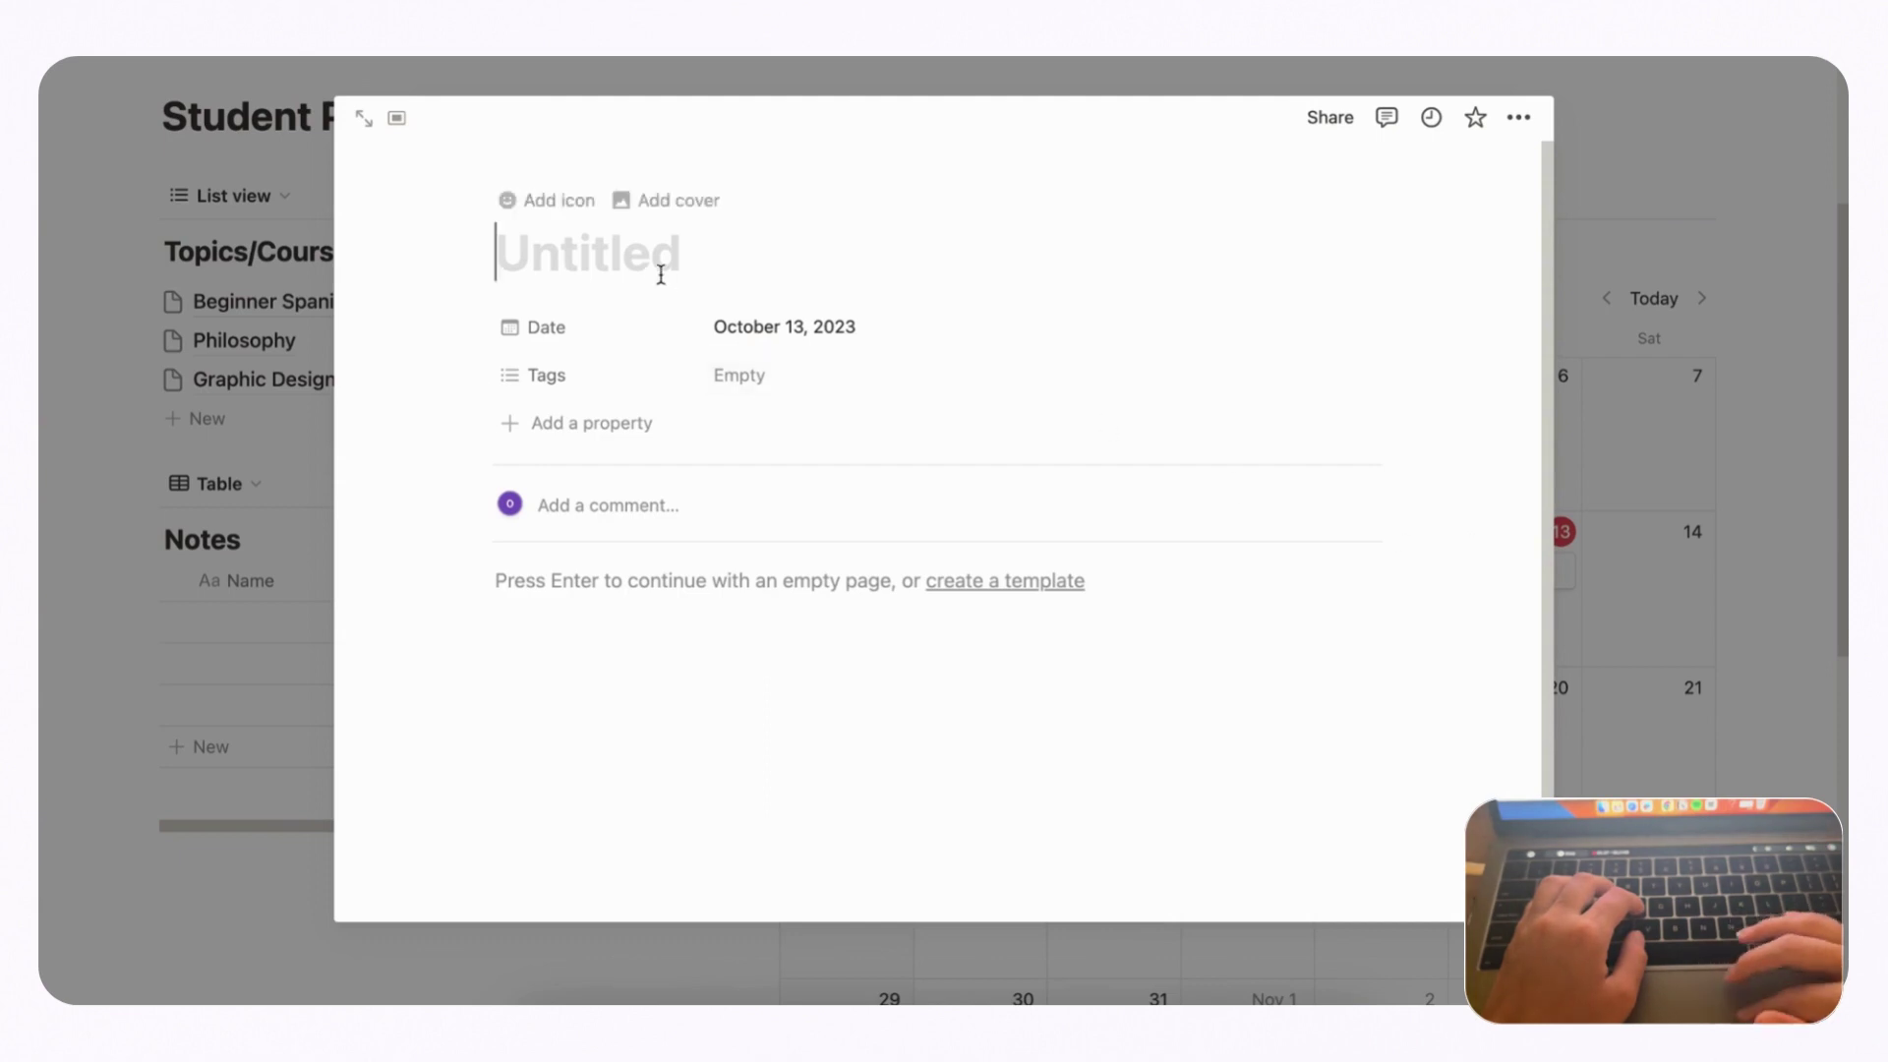
{"action": "type", "text": "Quiz"}
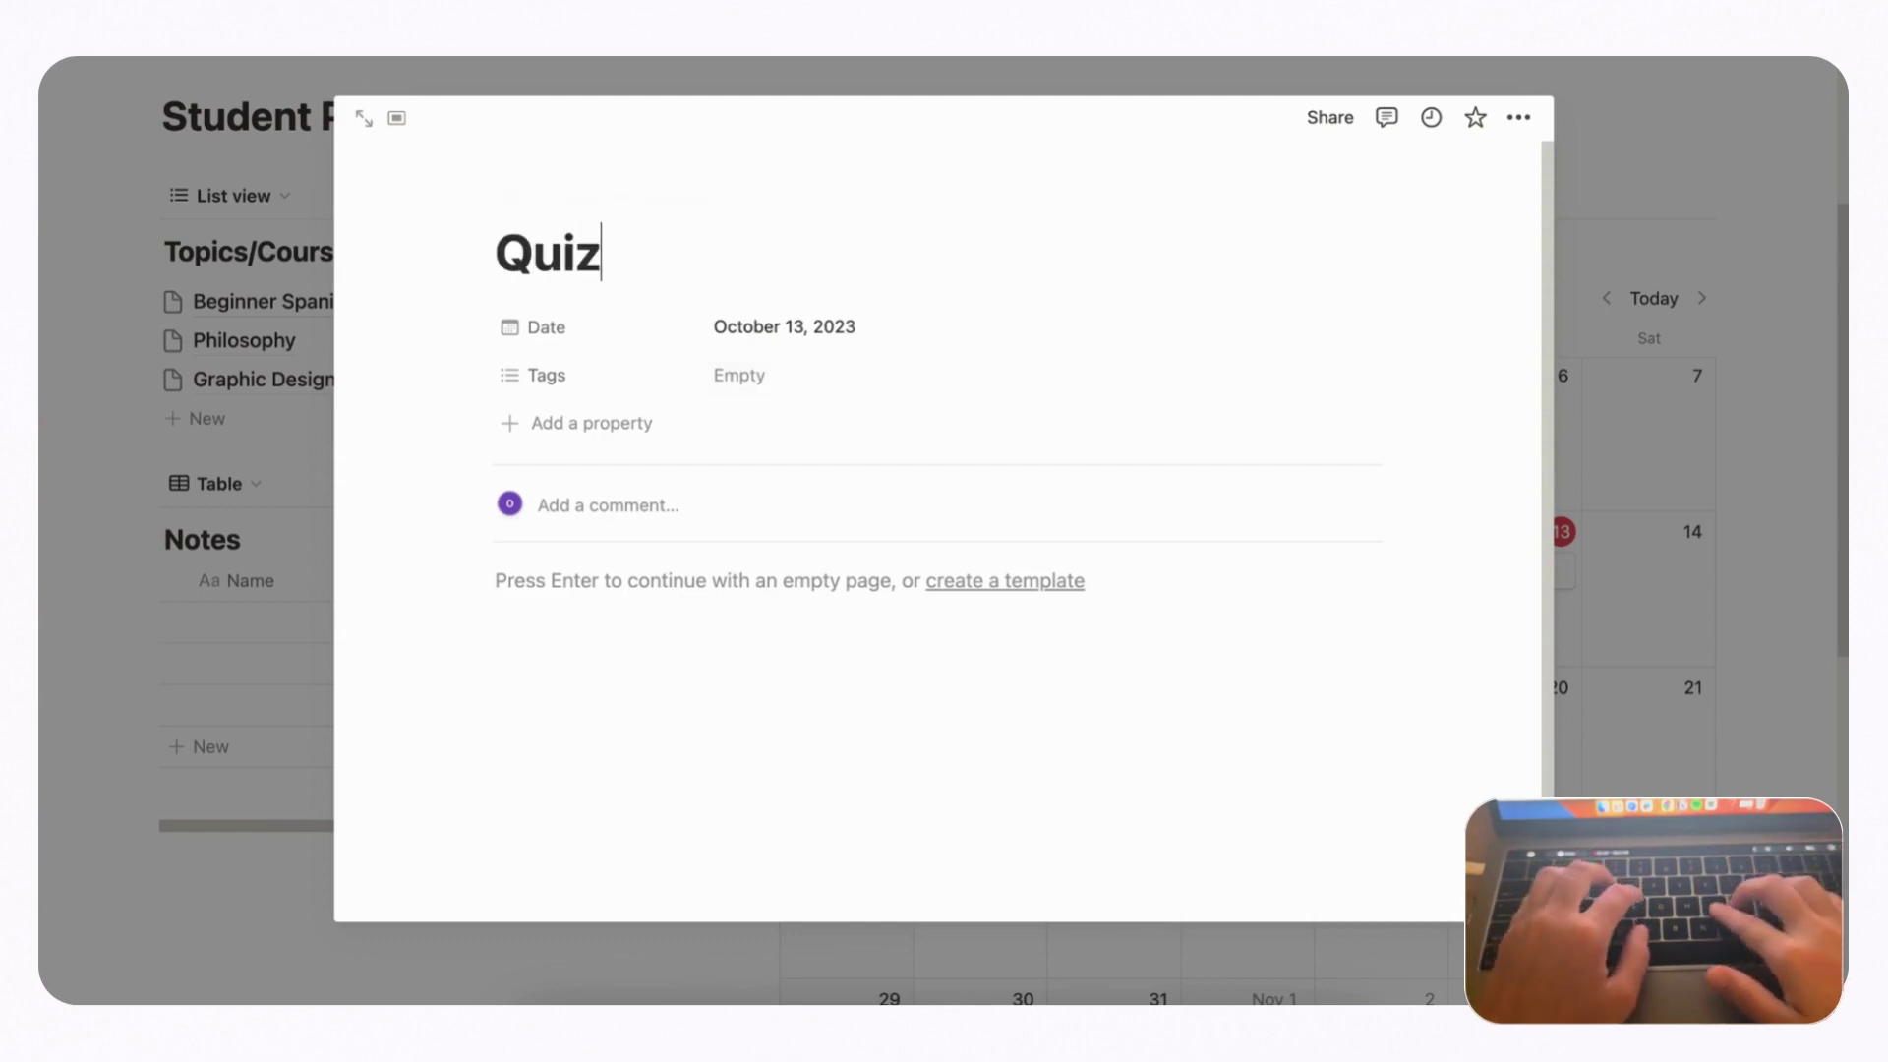
{"action": "type", "text": " for Spanish"}
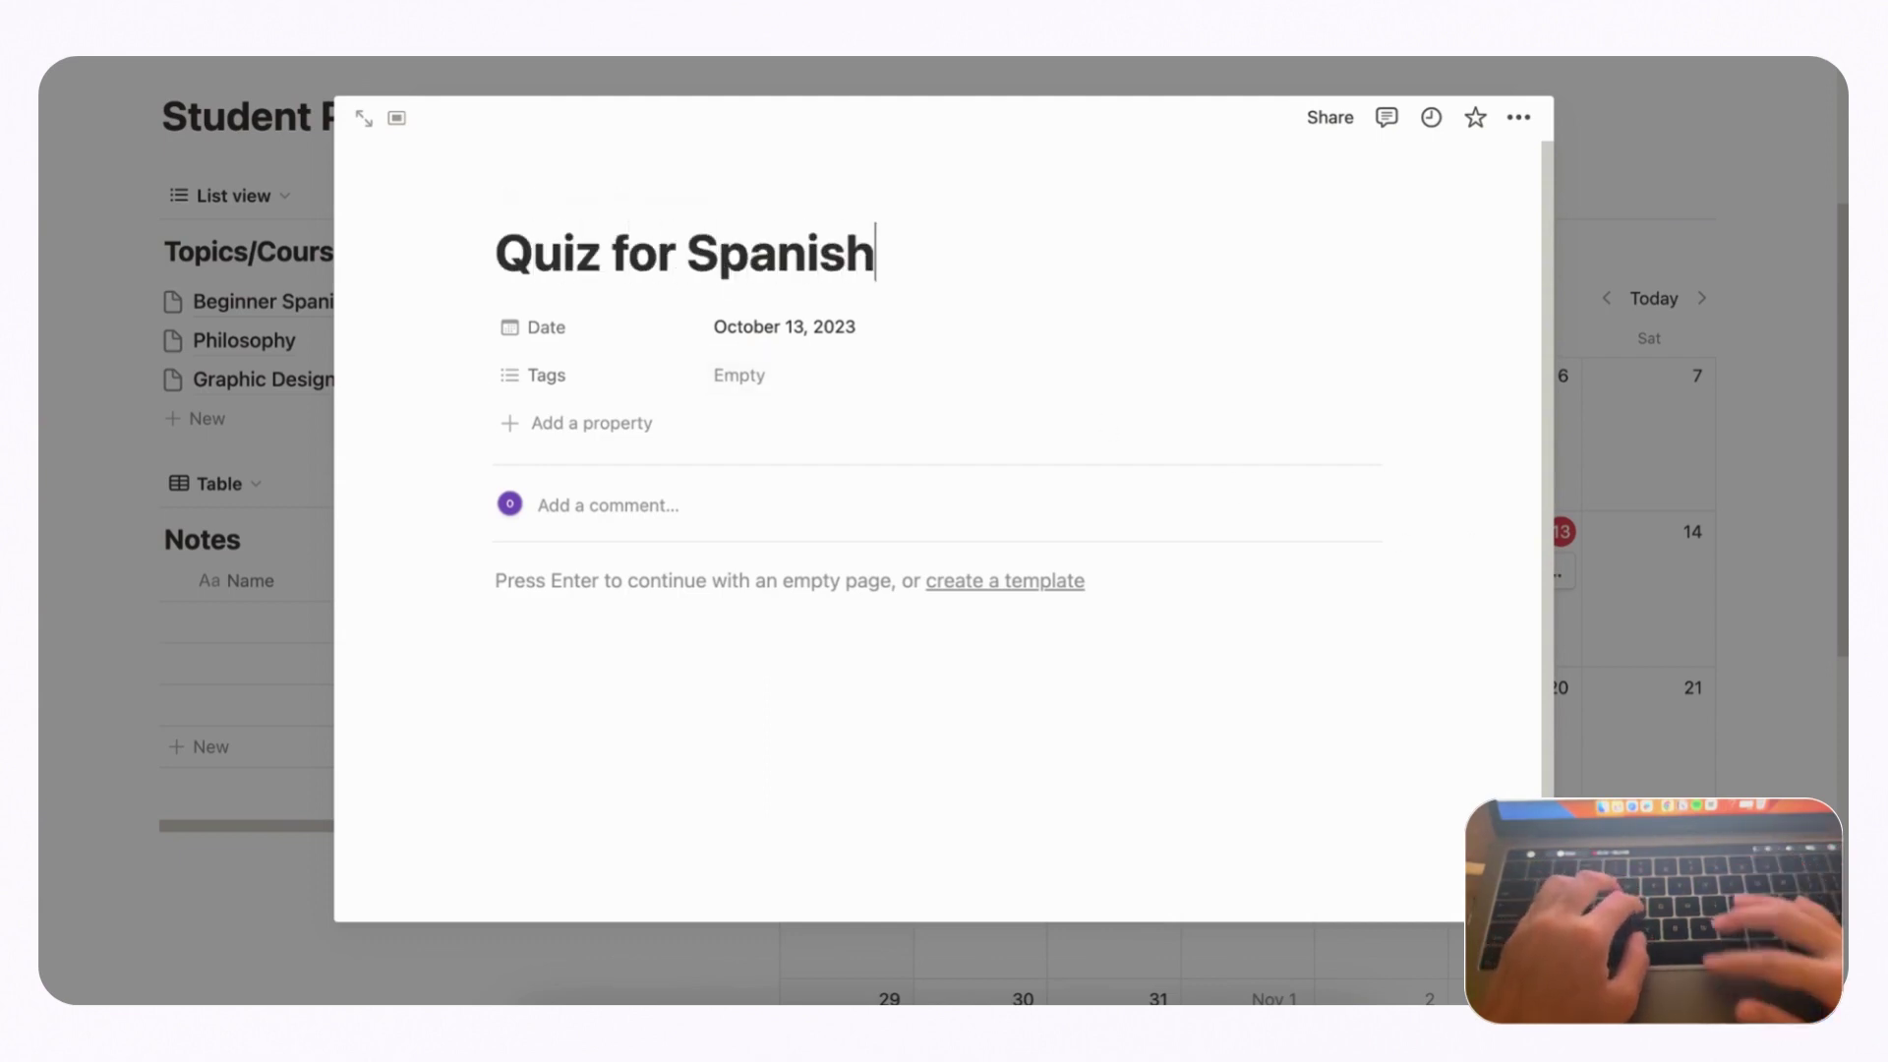
{"action": "left_click", "coordinate": [779, 380]}
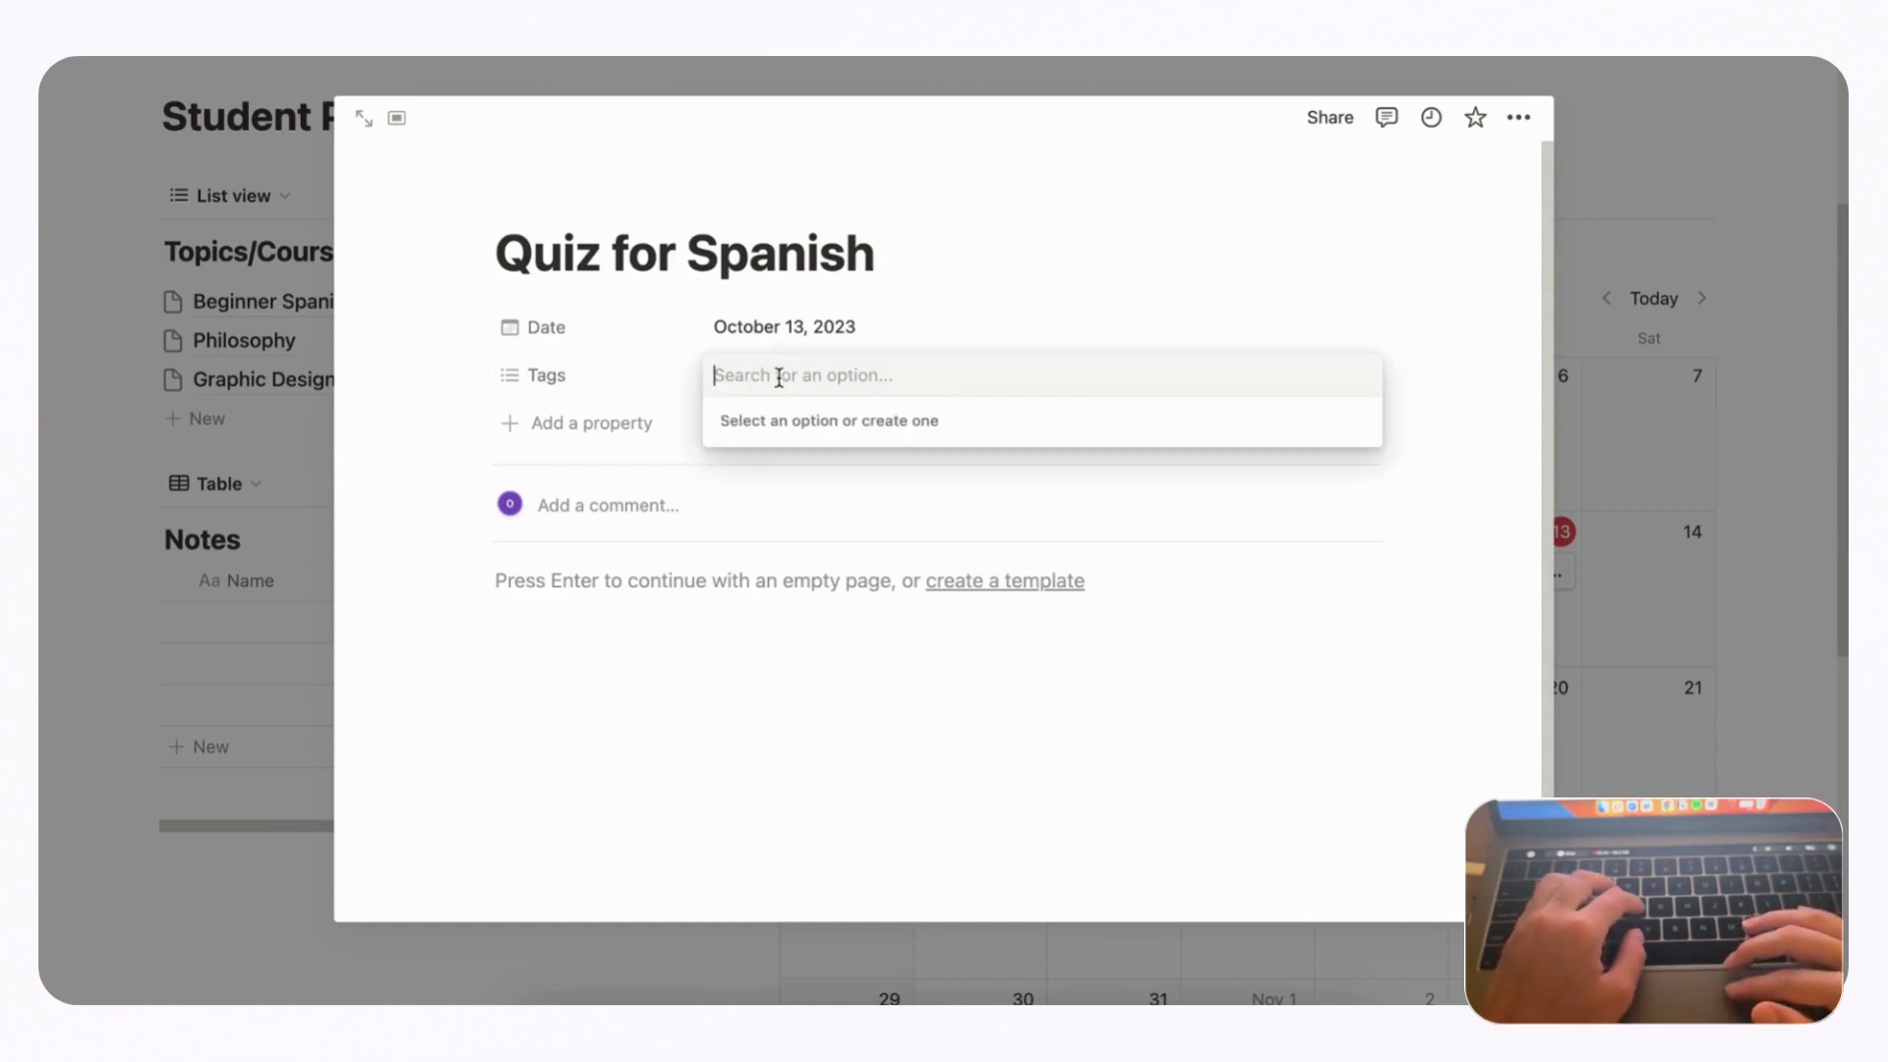
{"action": "type", "text": "Quiz"}
{"action": "left_click", "coordinate": [836, 462]}
{"action": "left_click", "coordinate": [933, 339]}
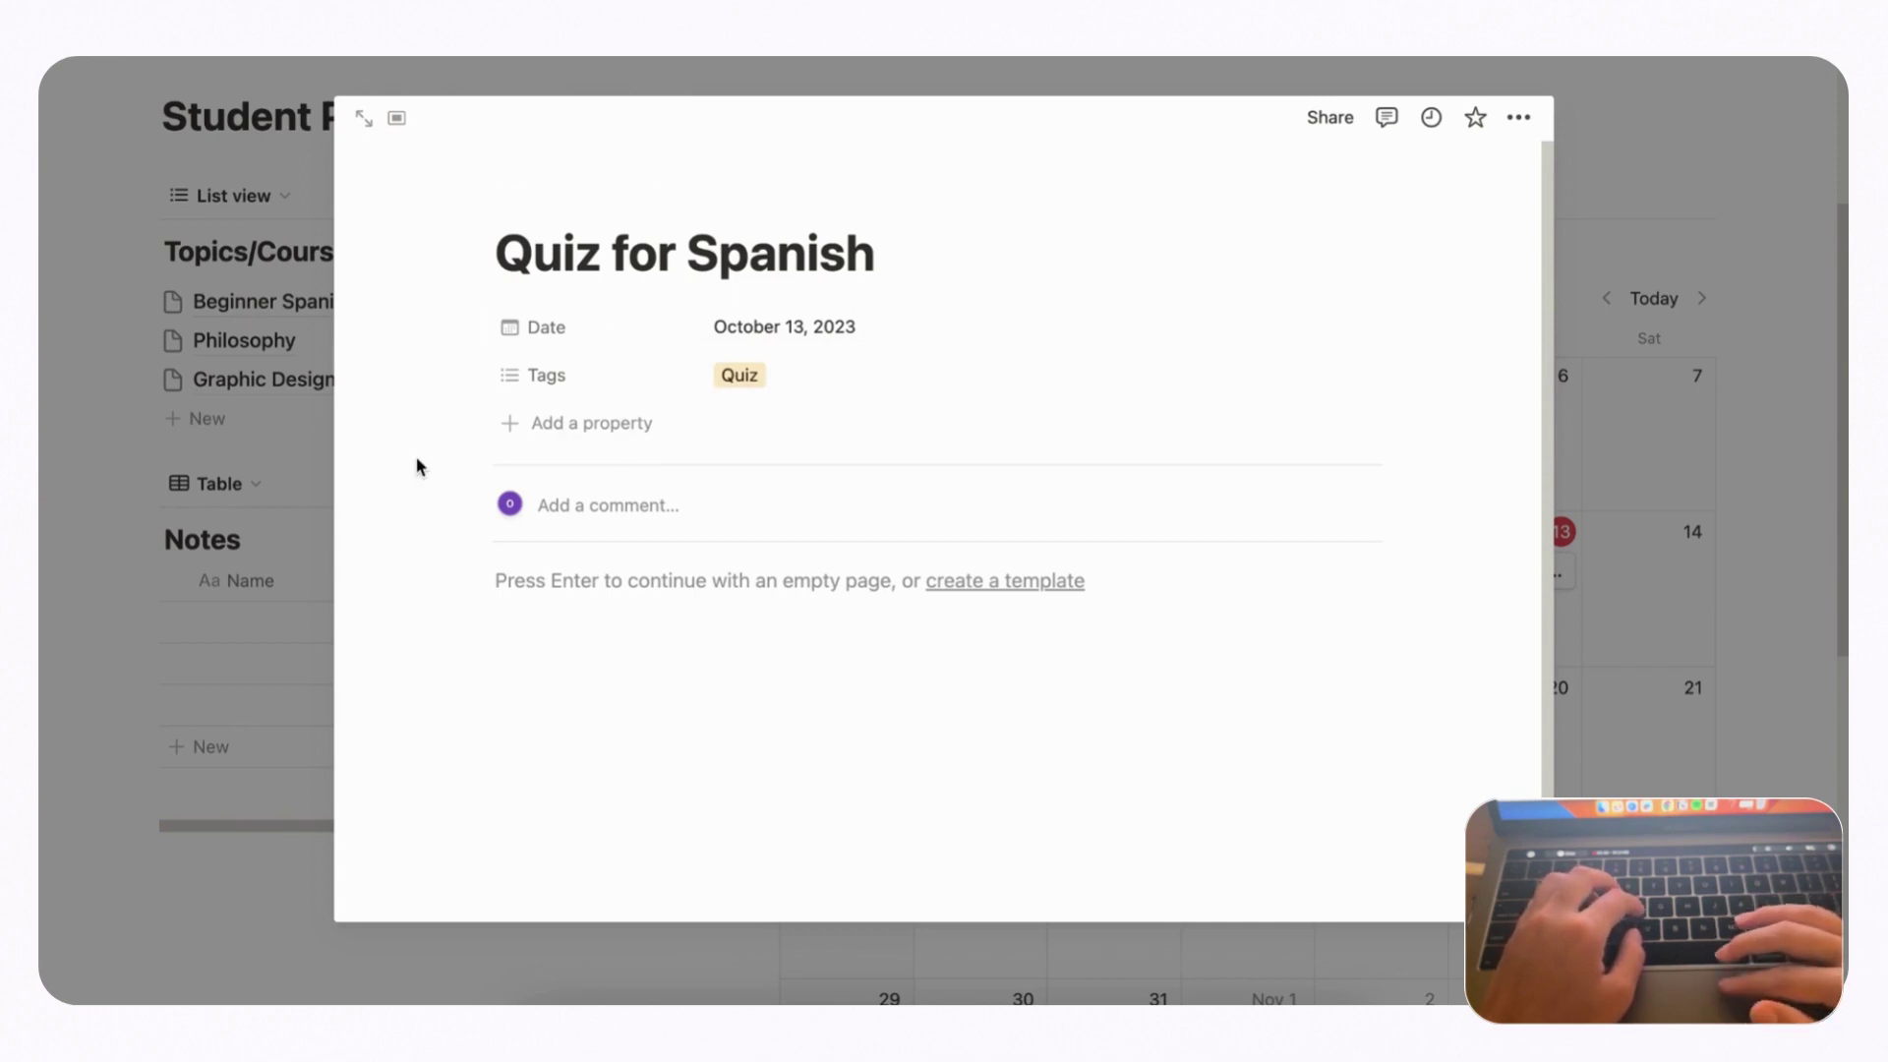
- Add a relation property linked to the Topics/Course database, with the relation also shown on Topics/Course
{"action": "left_click", "coordinate": [593, 429]}
{"action": "type", "text": "rela"}
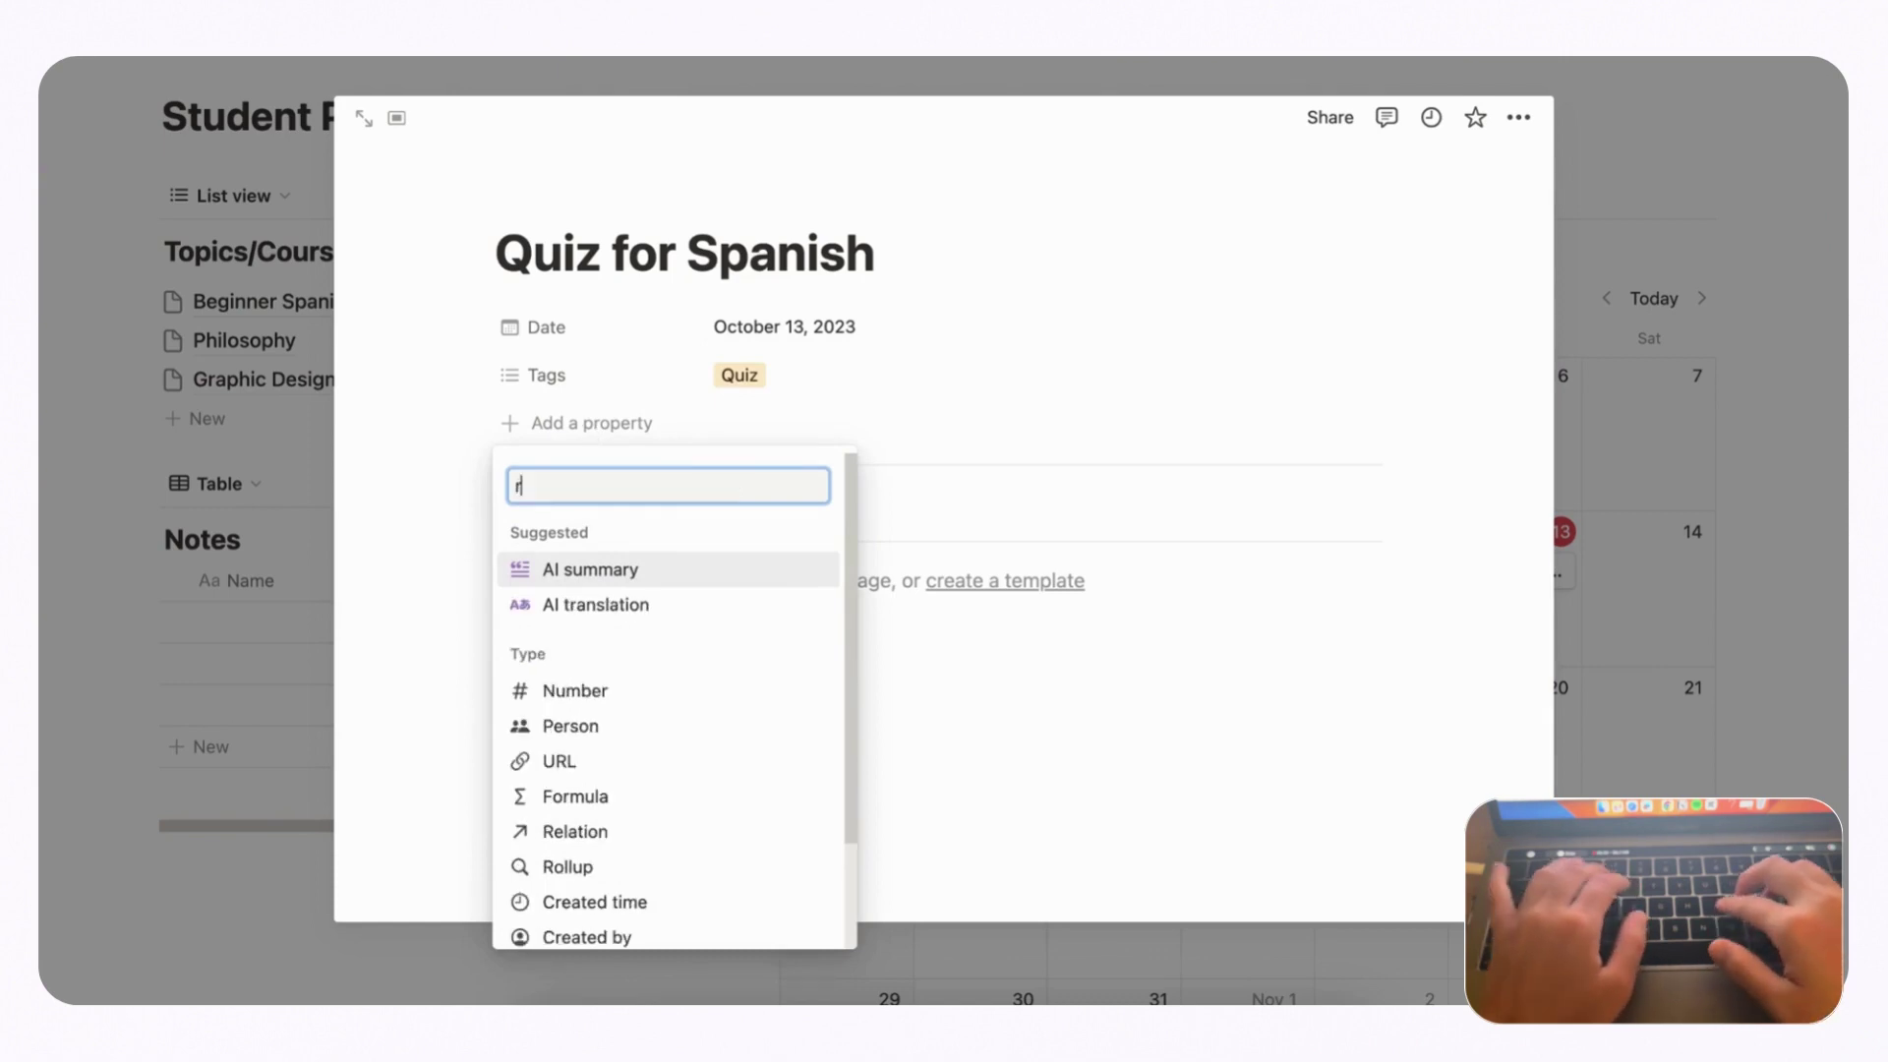
{"action": "left_click", "coordinate": [602, 568]}
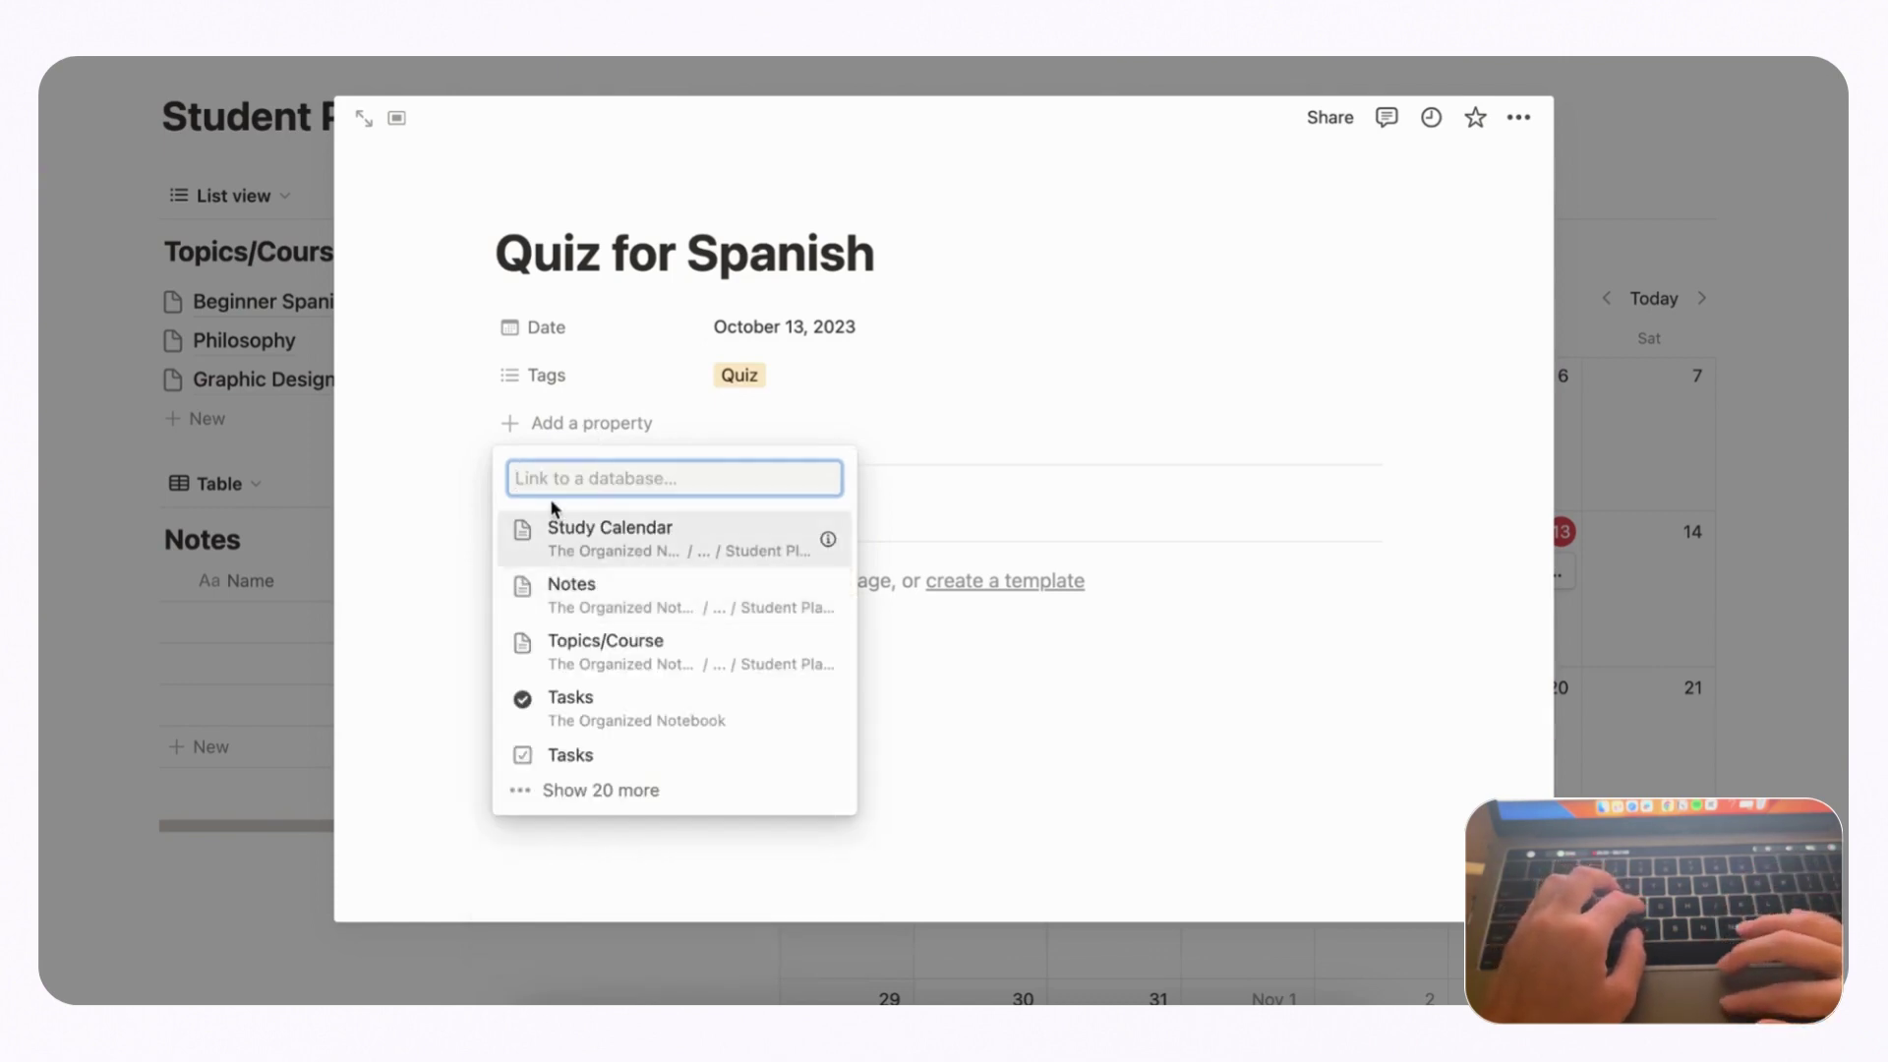
{"action": "left_click", "coordinate": [650, 684]}
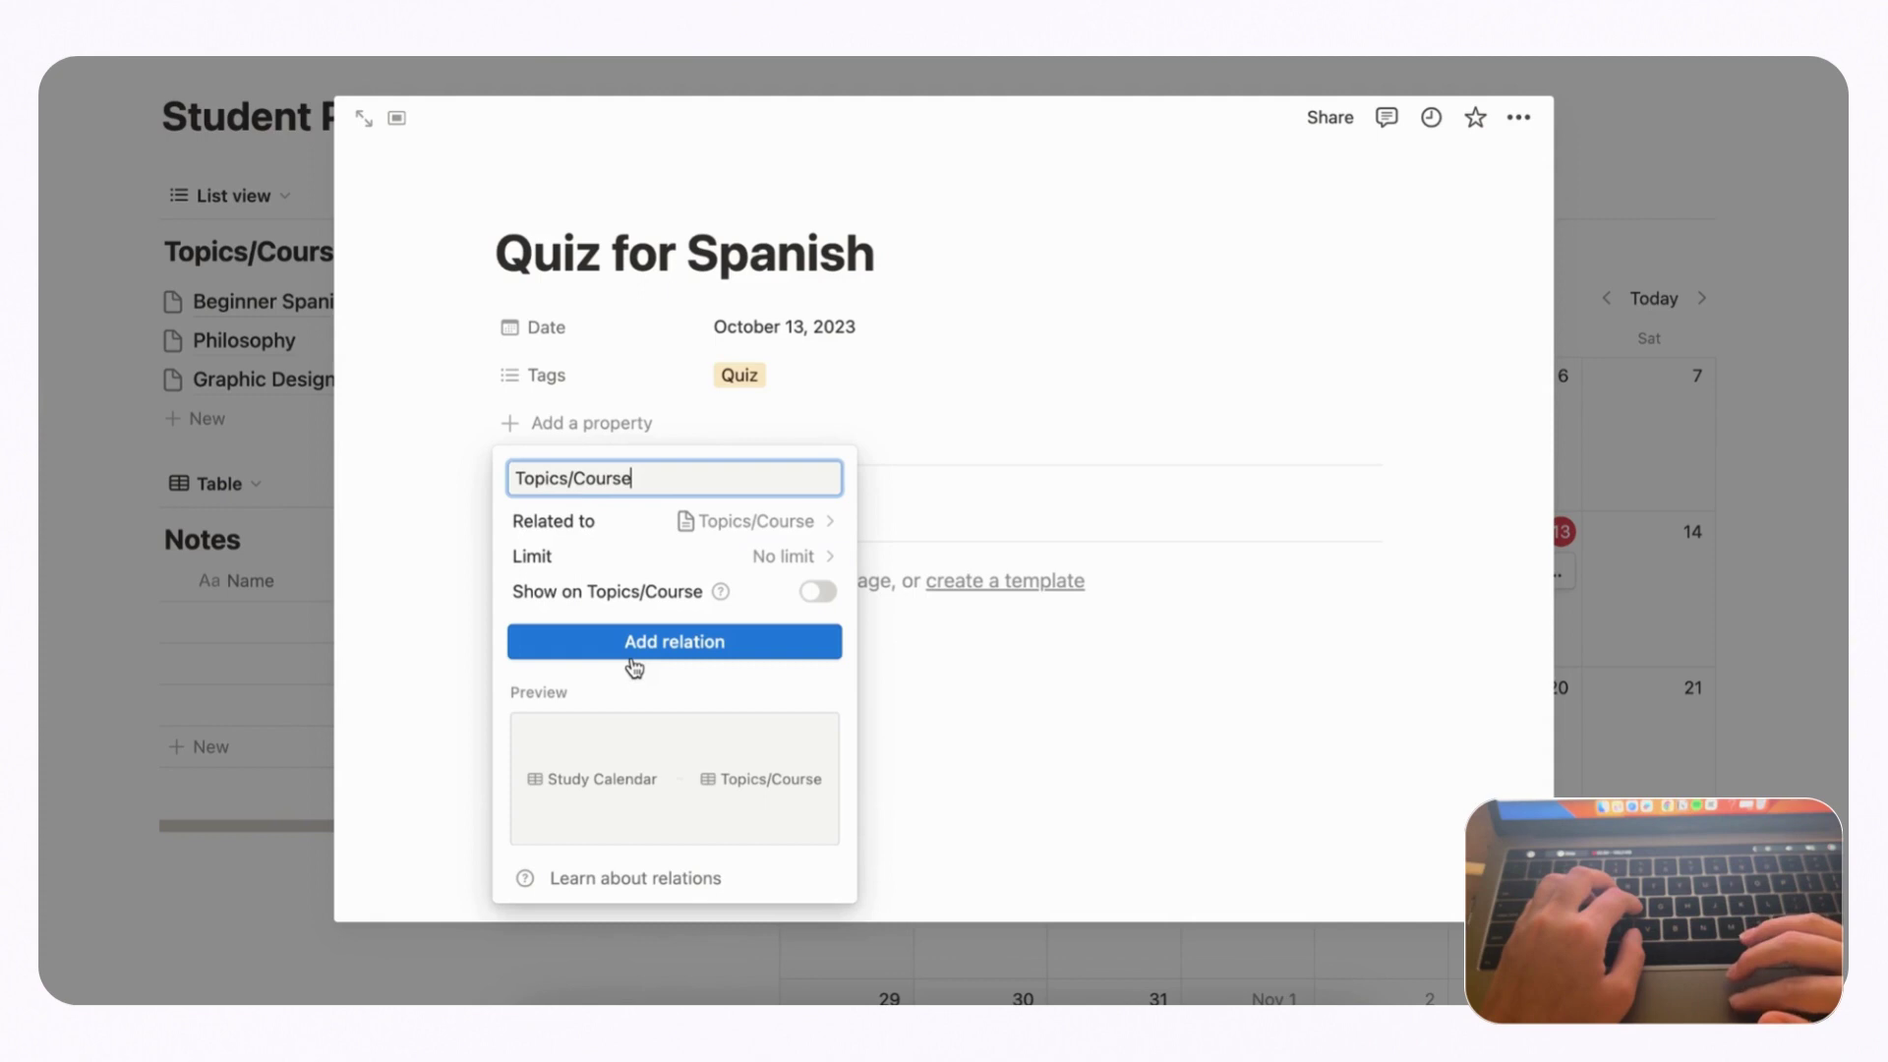
{"action": "left_click", "coordinate": [824, 594]}
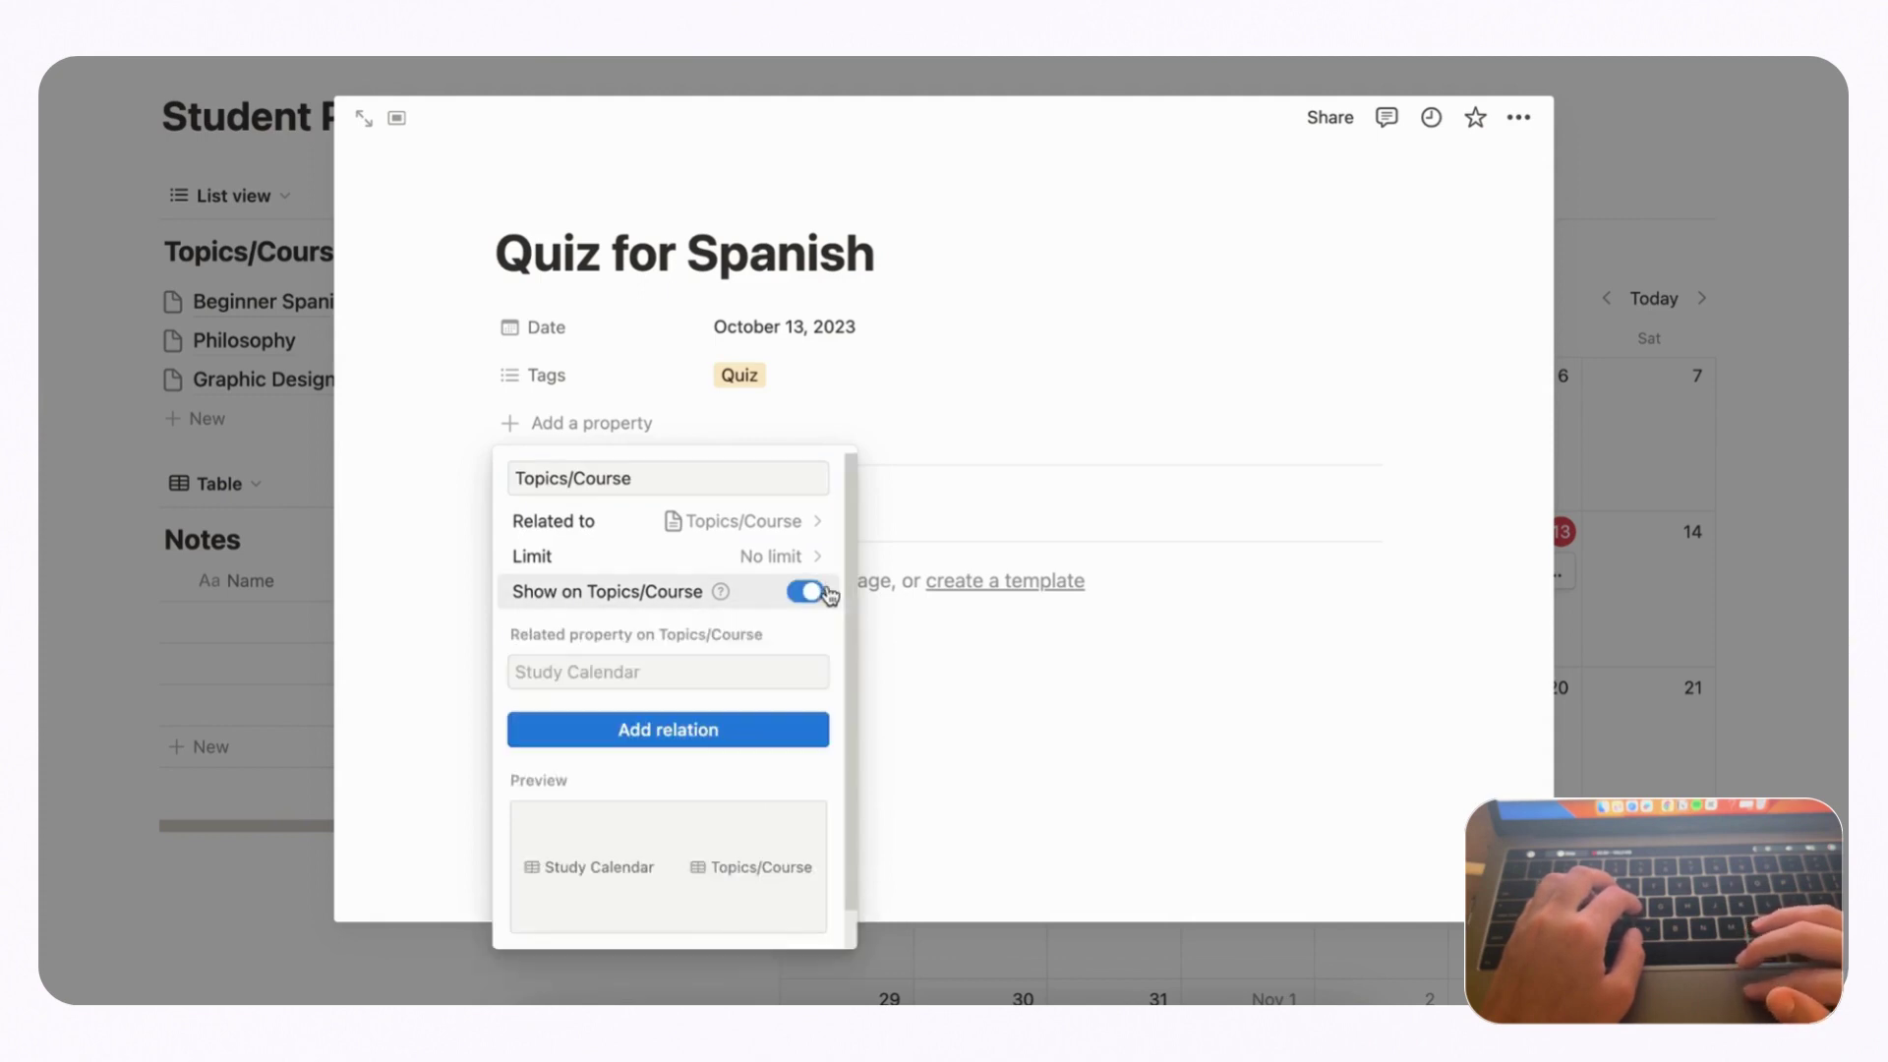
{"action": "left_click", "coordinate": [743, 732]}
{"action": "left_click", "coordinate": [797, 429]}
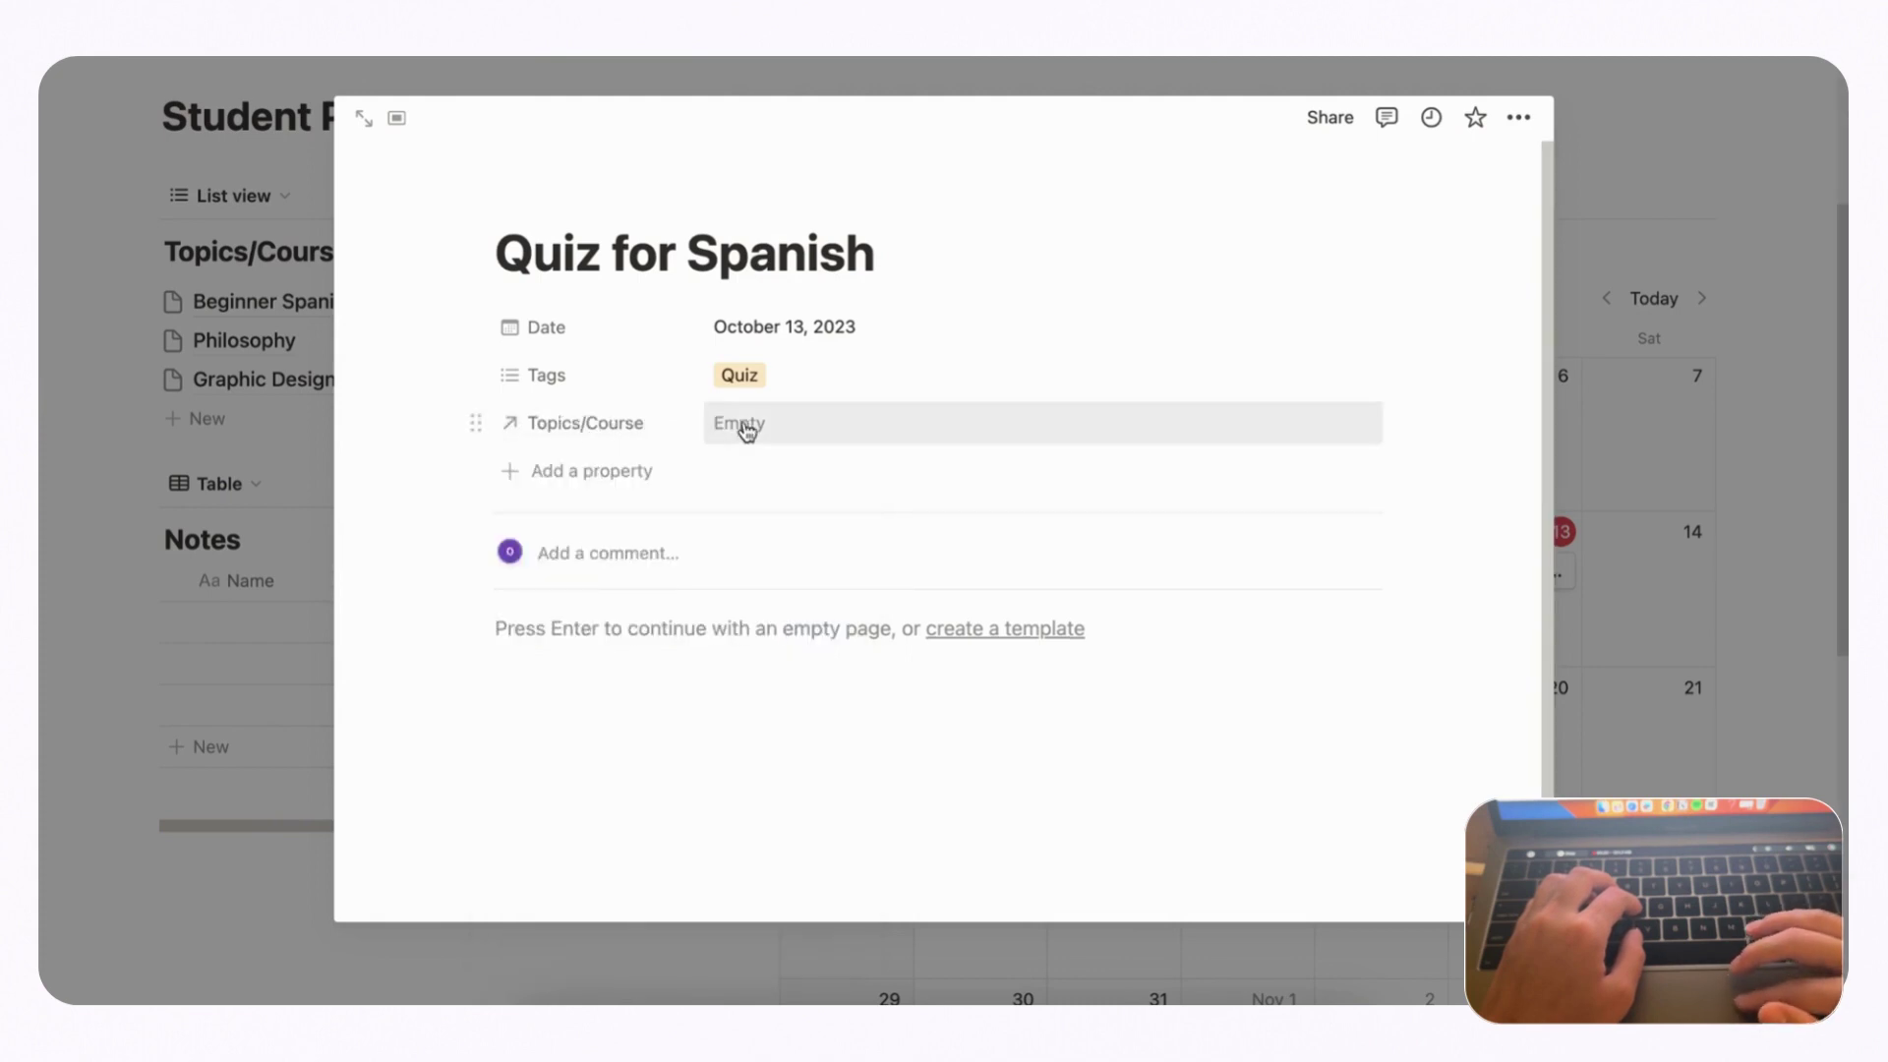
- Link the Quiz for Spanish entry to Beginner Spanish in its Topics/Course relation and close the entry
{"action": "left_click", "coordinate": [773, 429]}
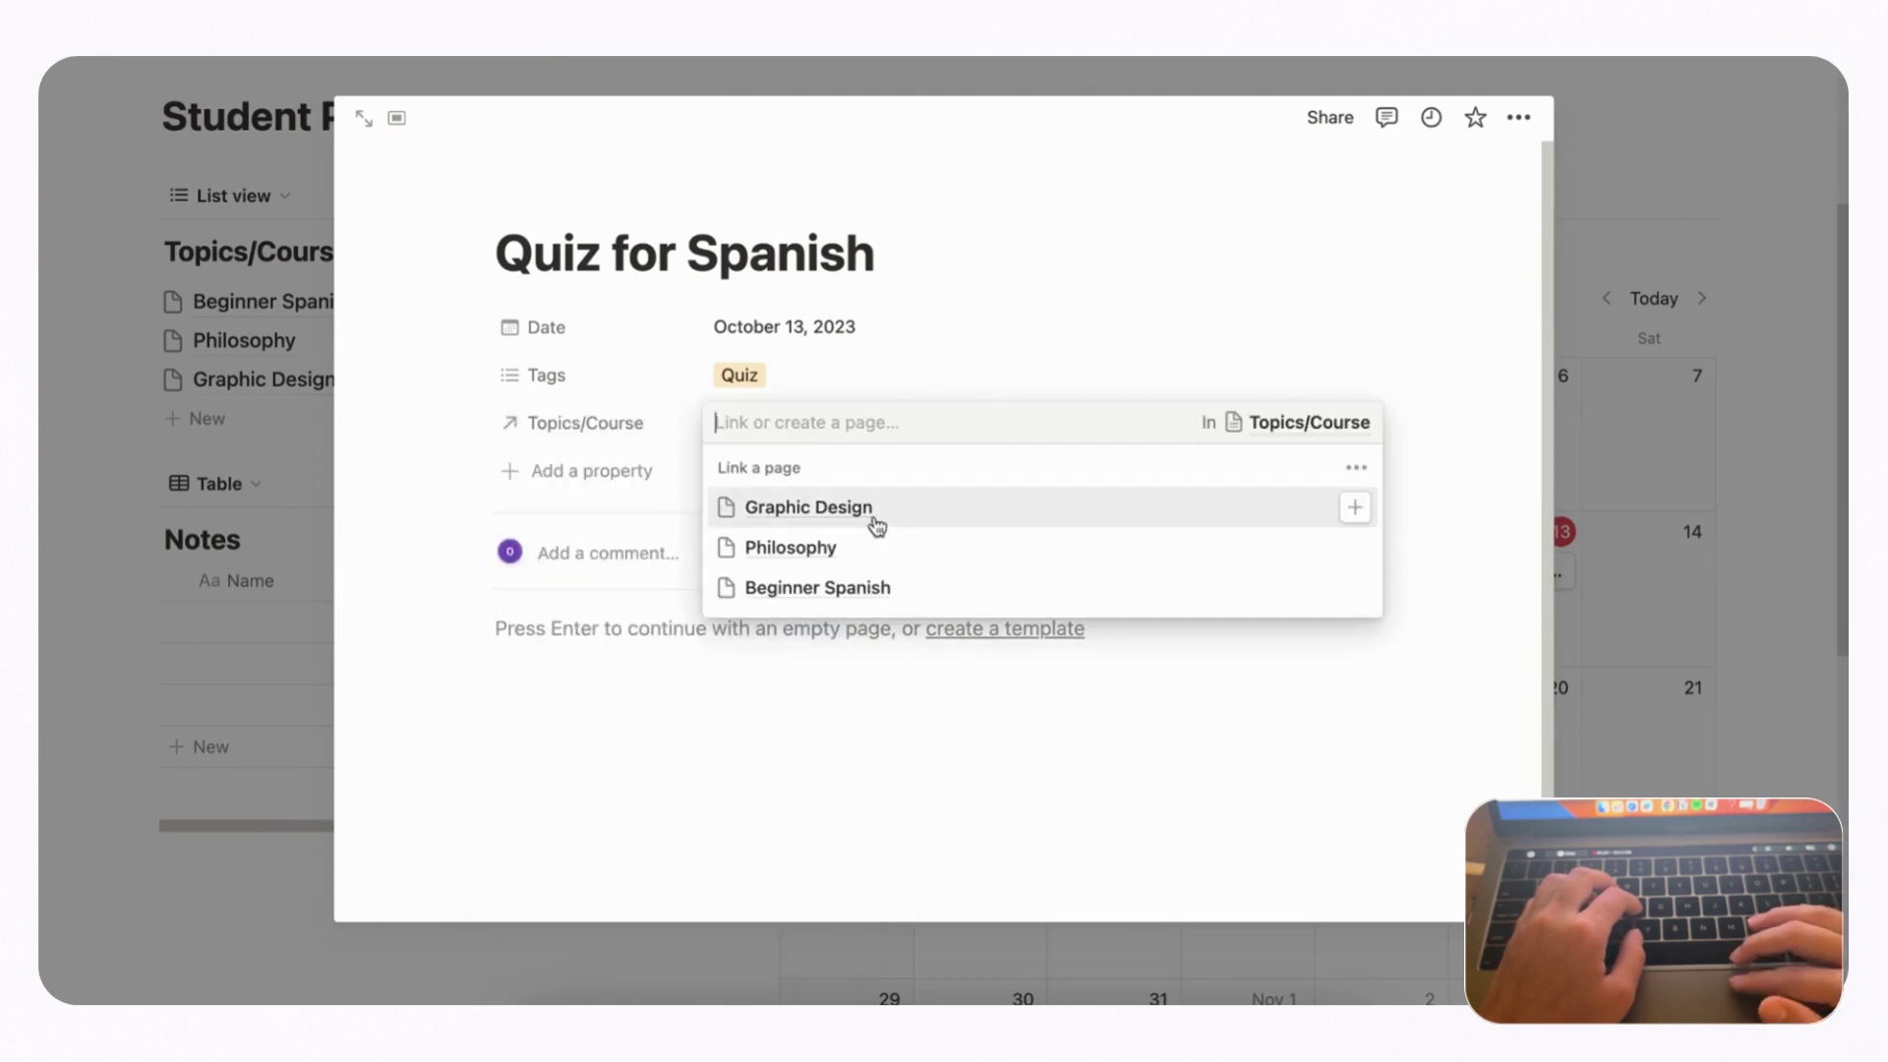
{"action": "left_click", "coordinate": [884, 590]}
{"action": "left_click", "coordinate": [923, 376]}
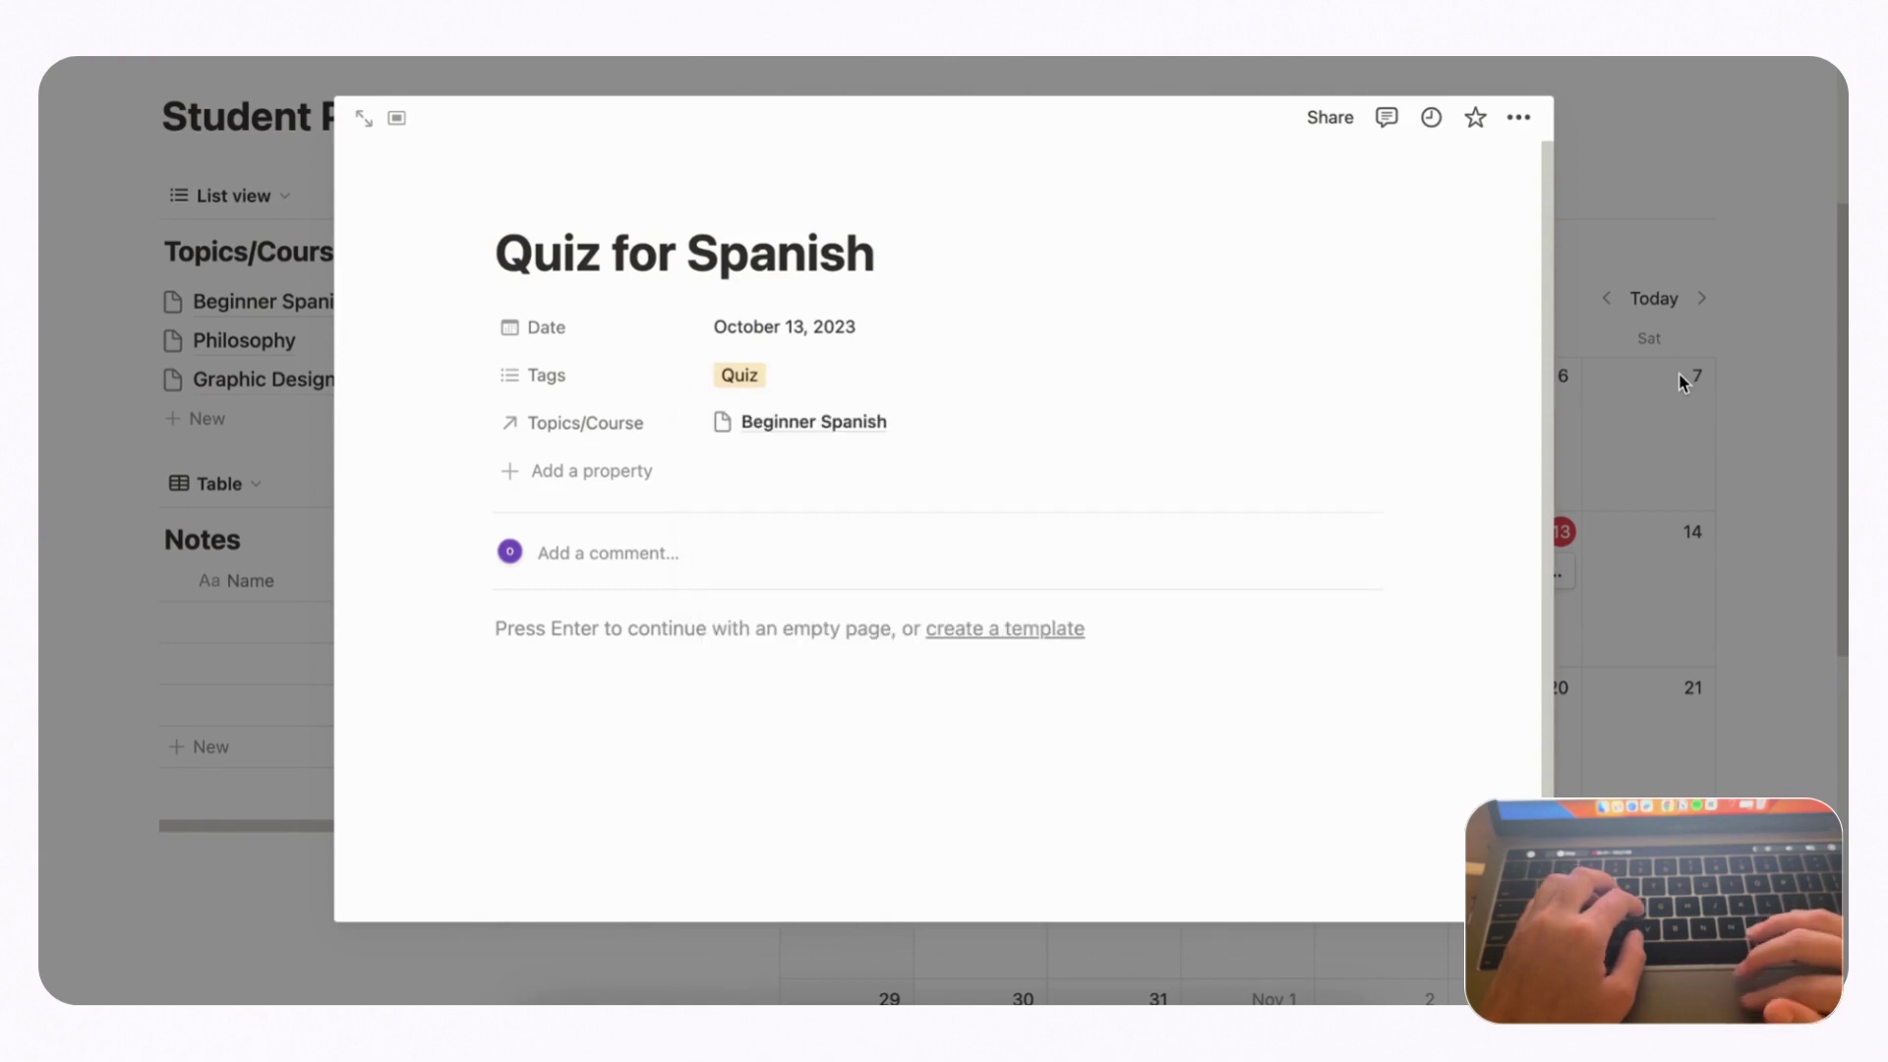
{"action": "left_click", "coordinate": [1725, 370]}
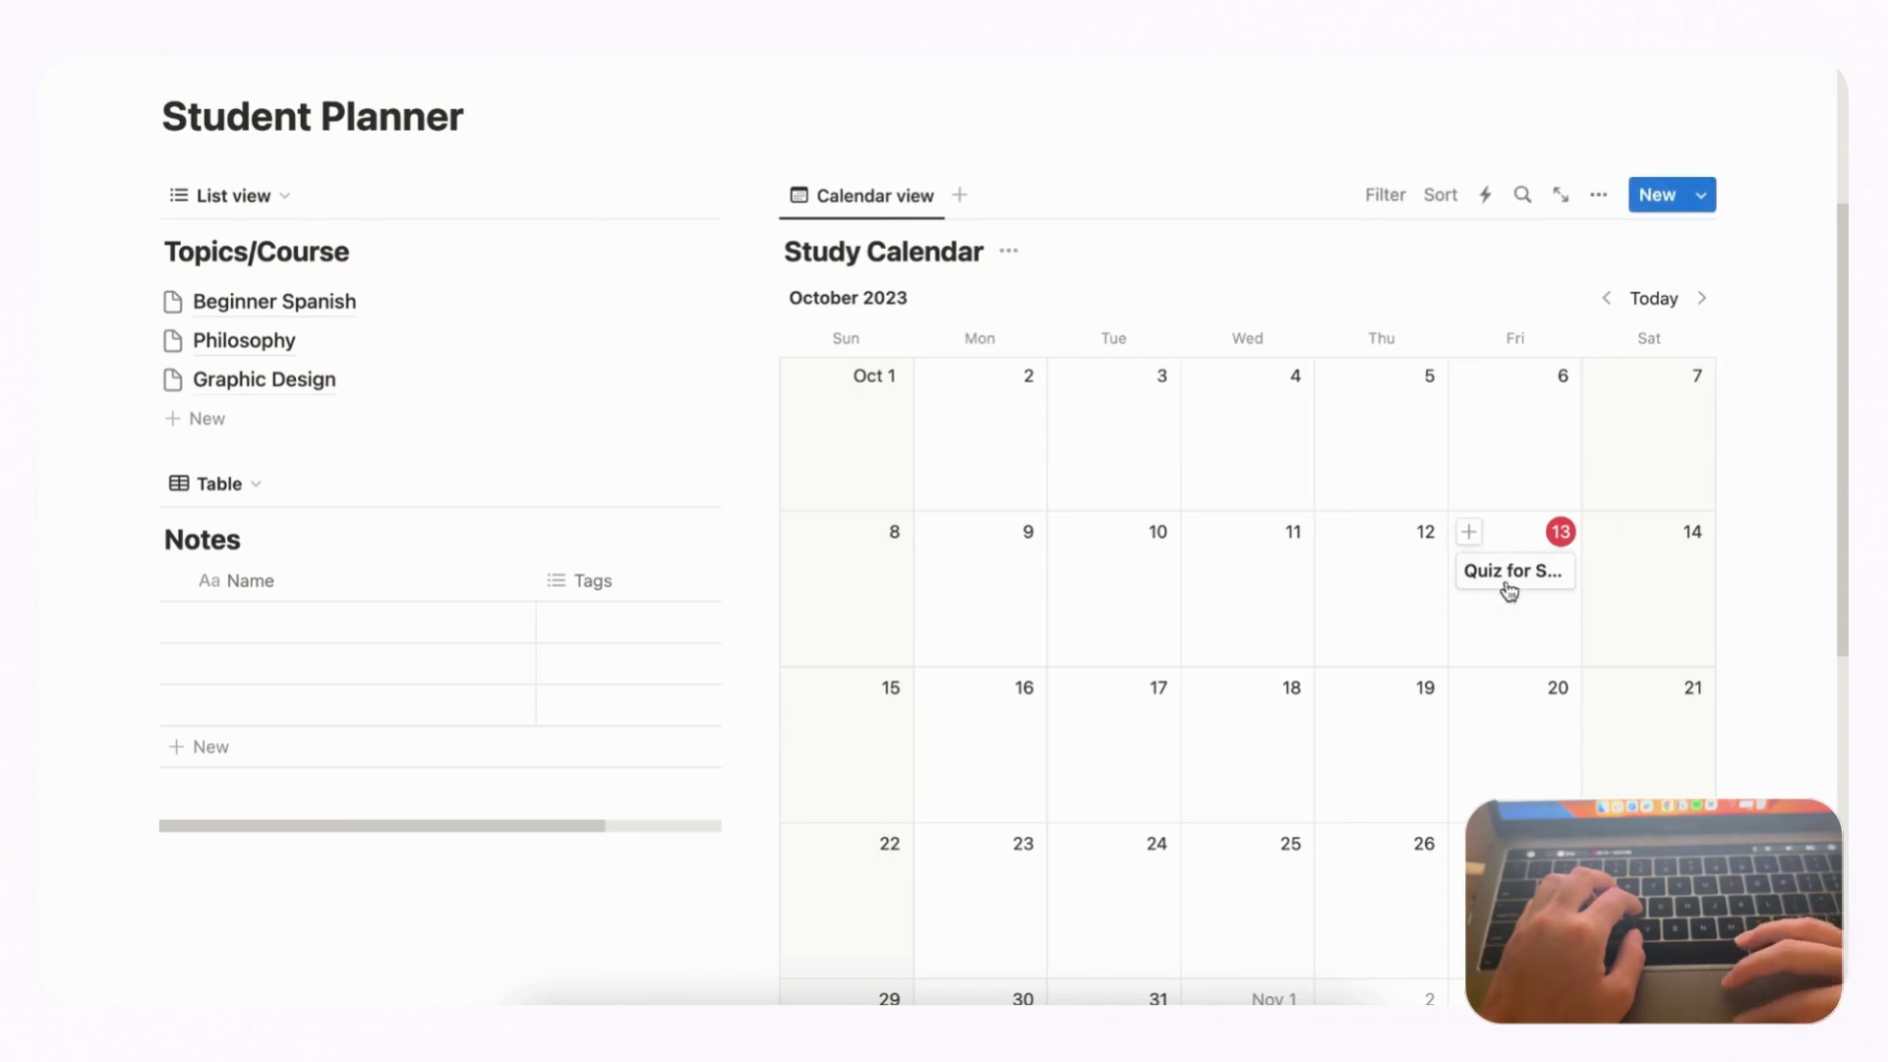
{"action": "left_click", "coordinate": [1600, 196]}
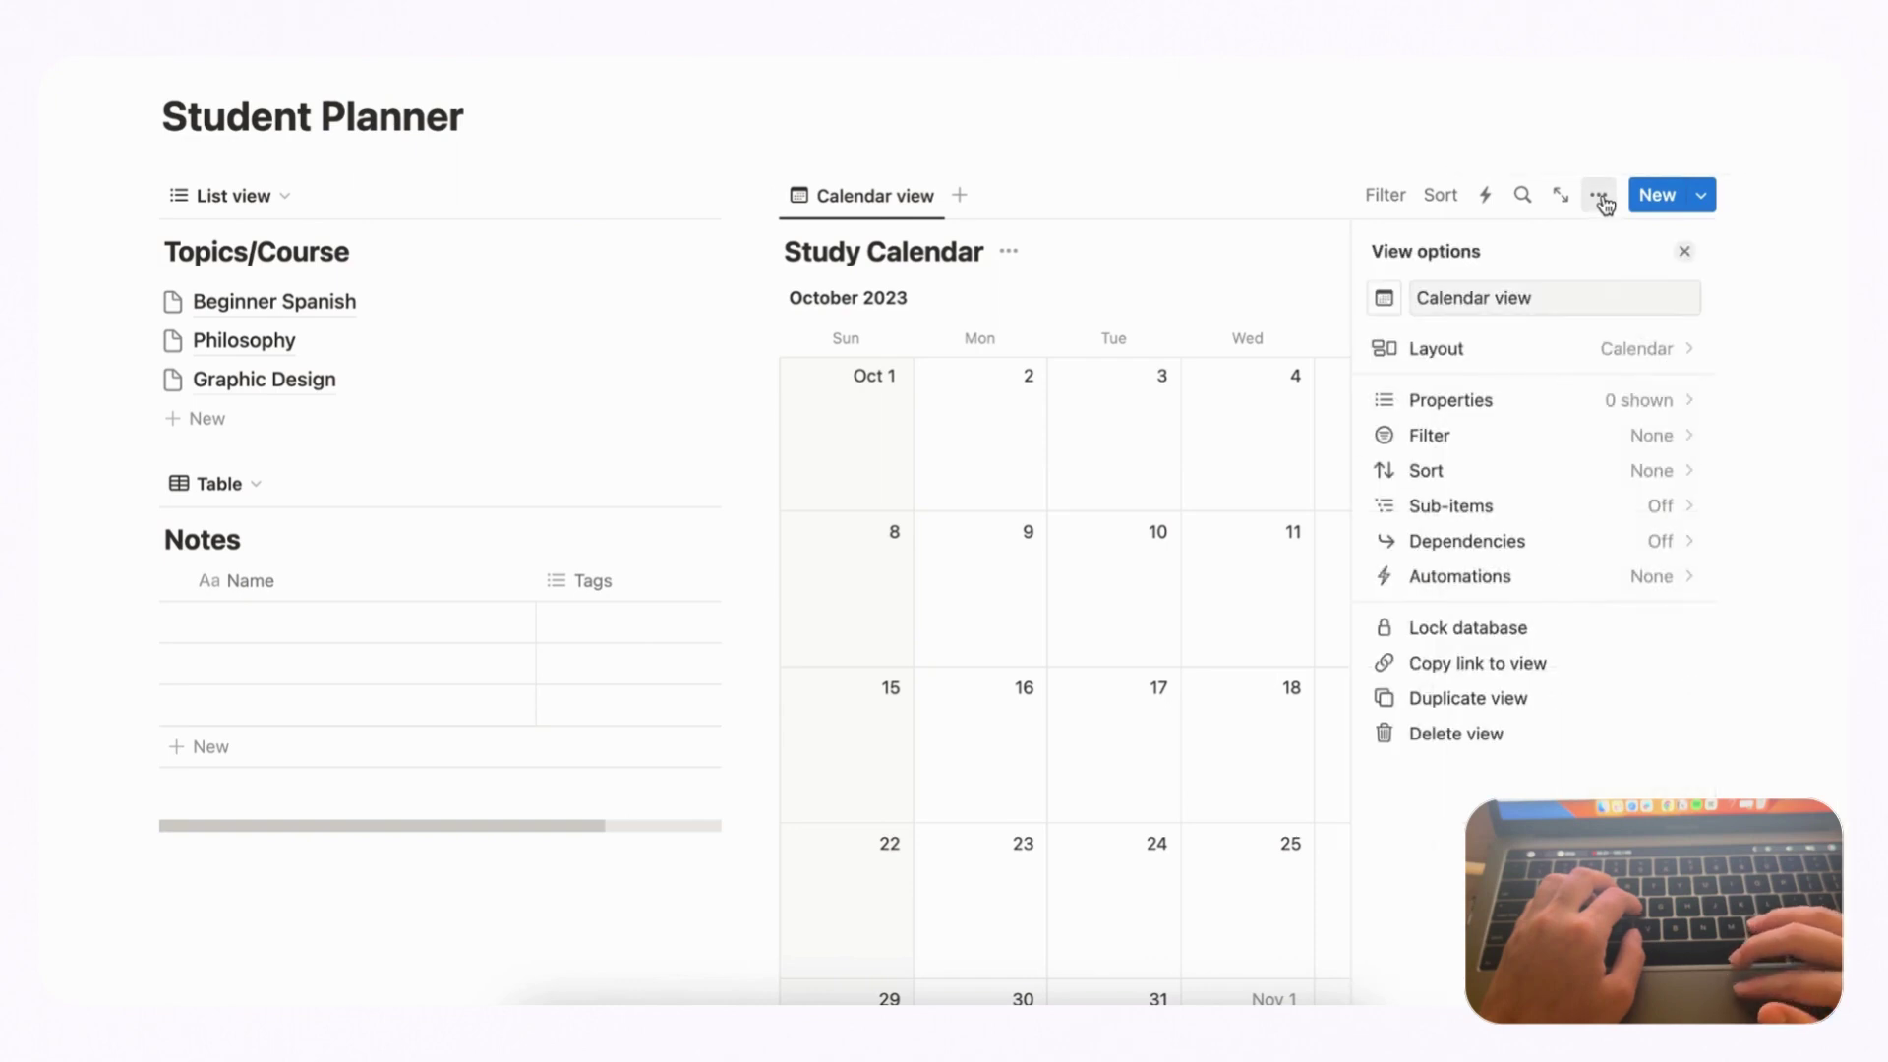
{"action": "left_click", "coordinate": [1543, 403]}
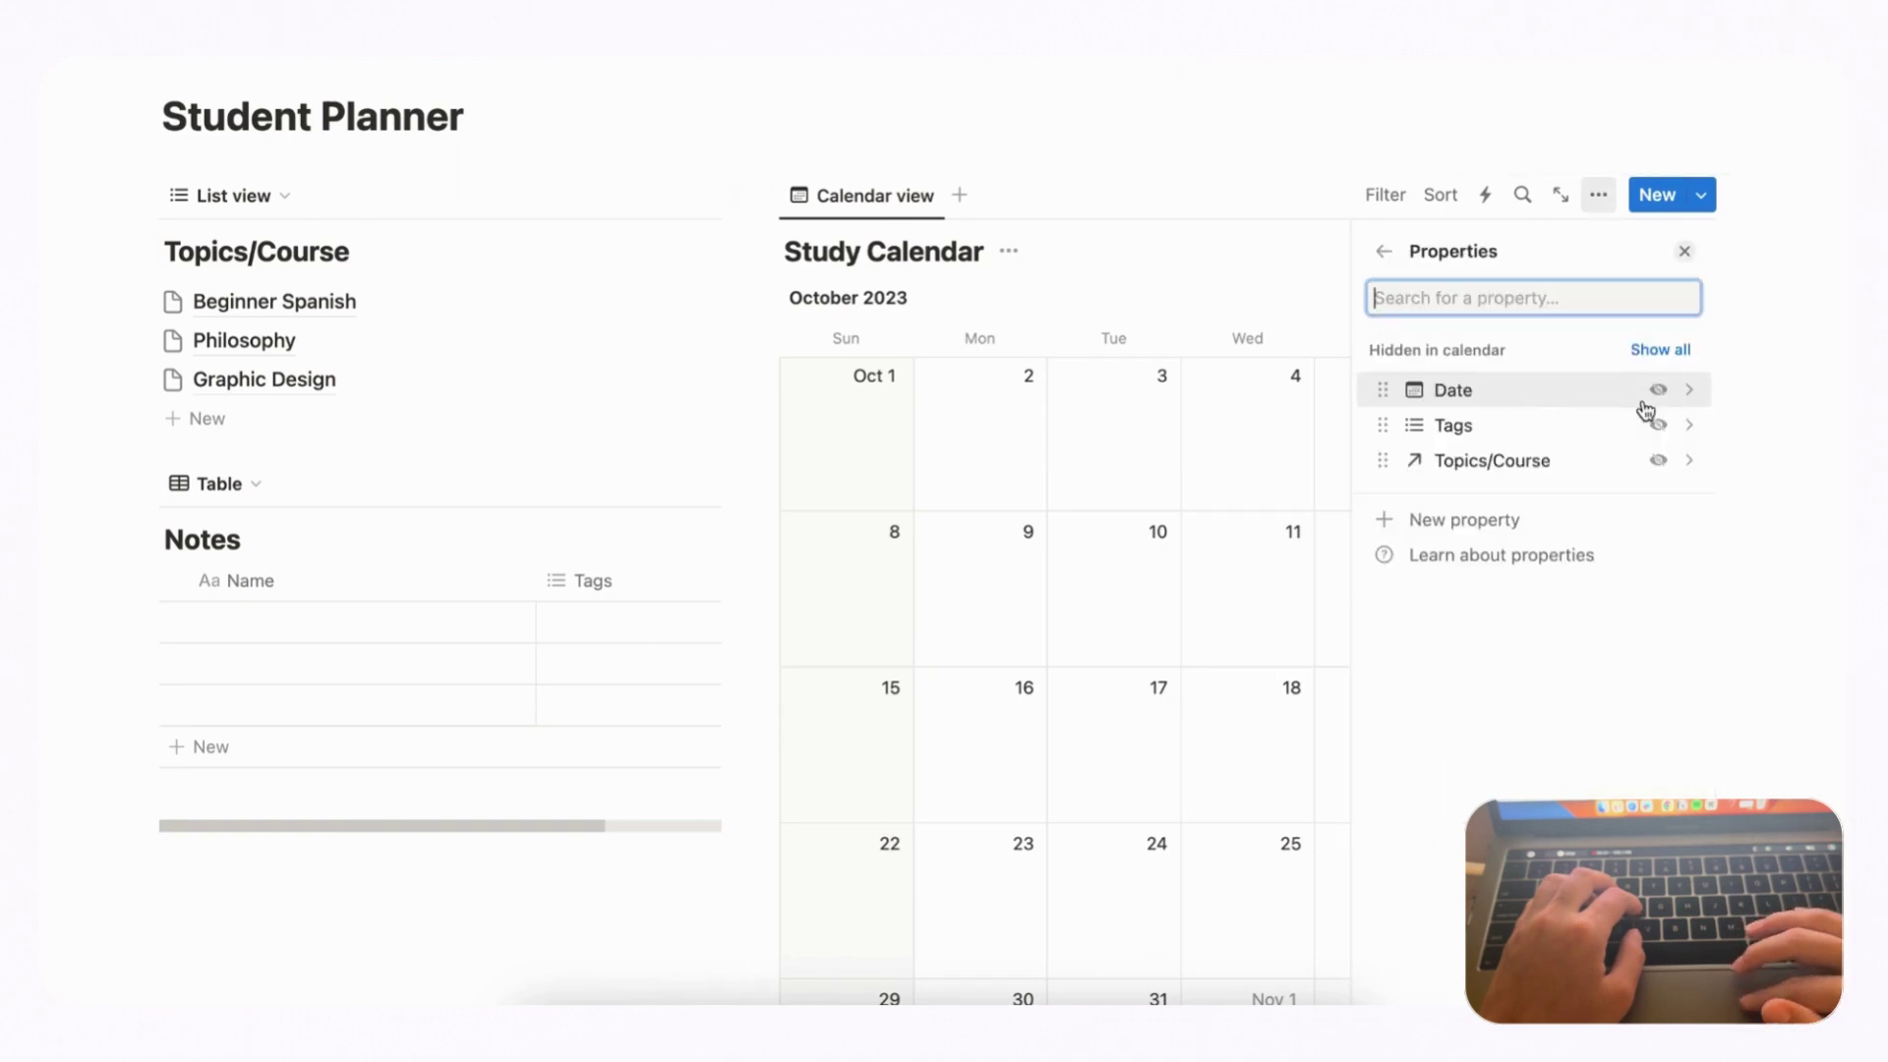
{"action": "left_click", "coordinate": [1660, 427]}
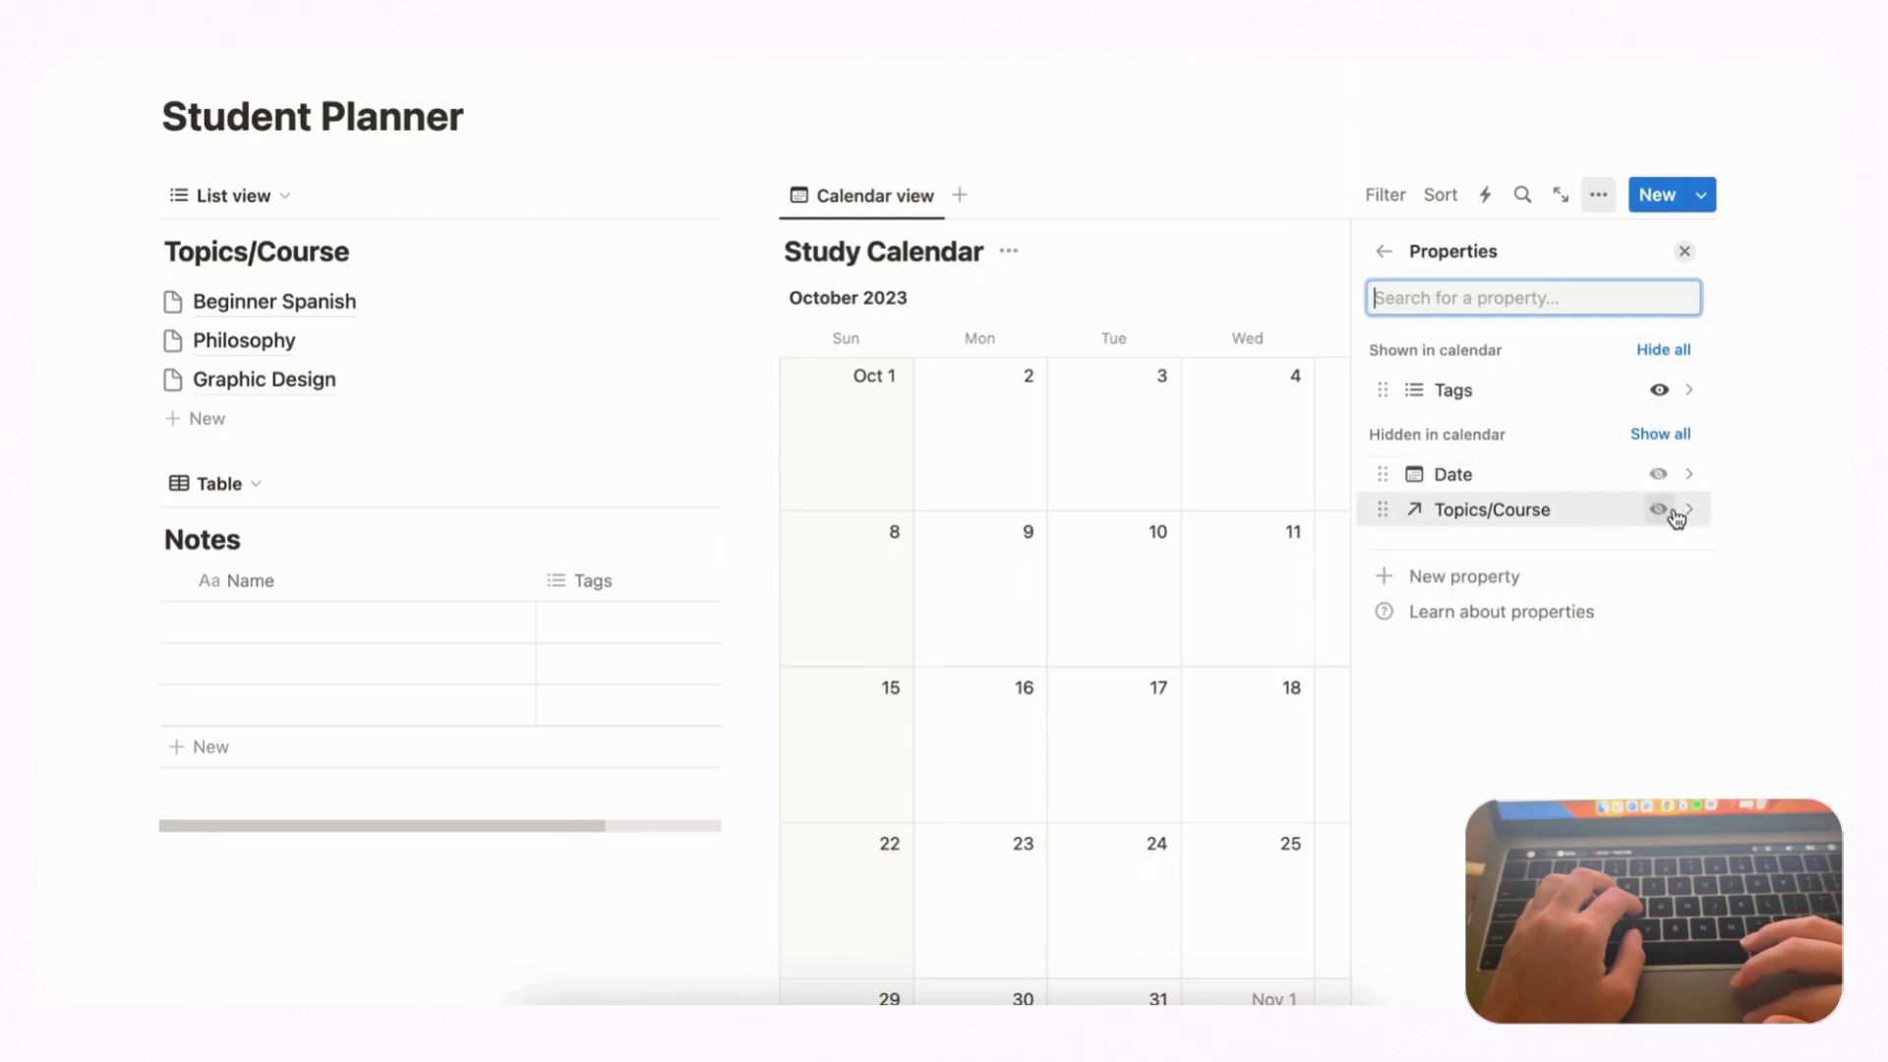
{"action": "left_click", "coordinate": [1672, 512]}
{"action": "left_click", "coordinate": [1685, 251]}
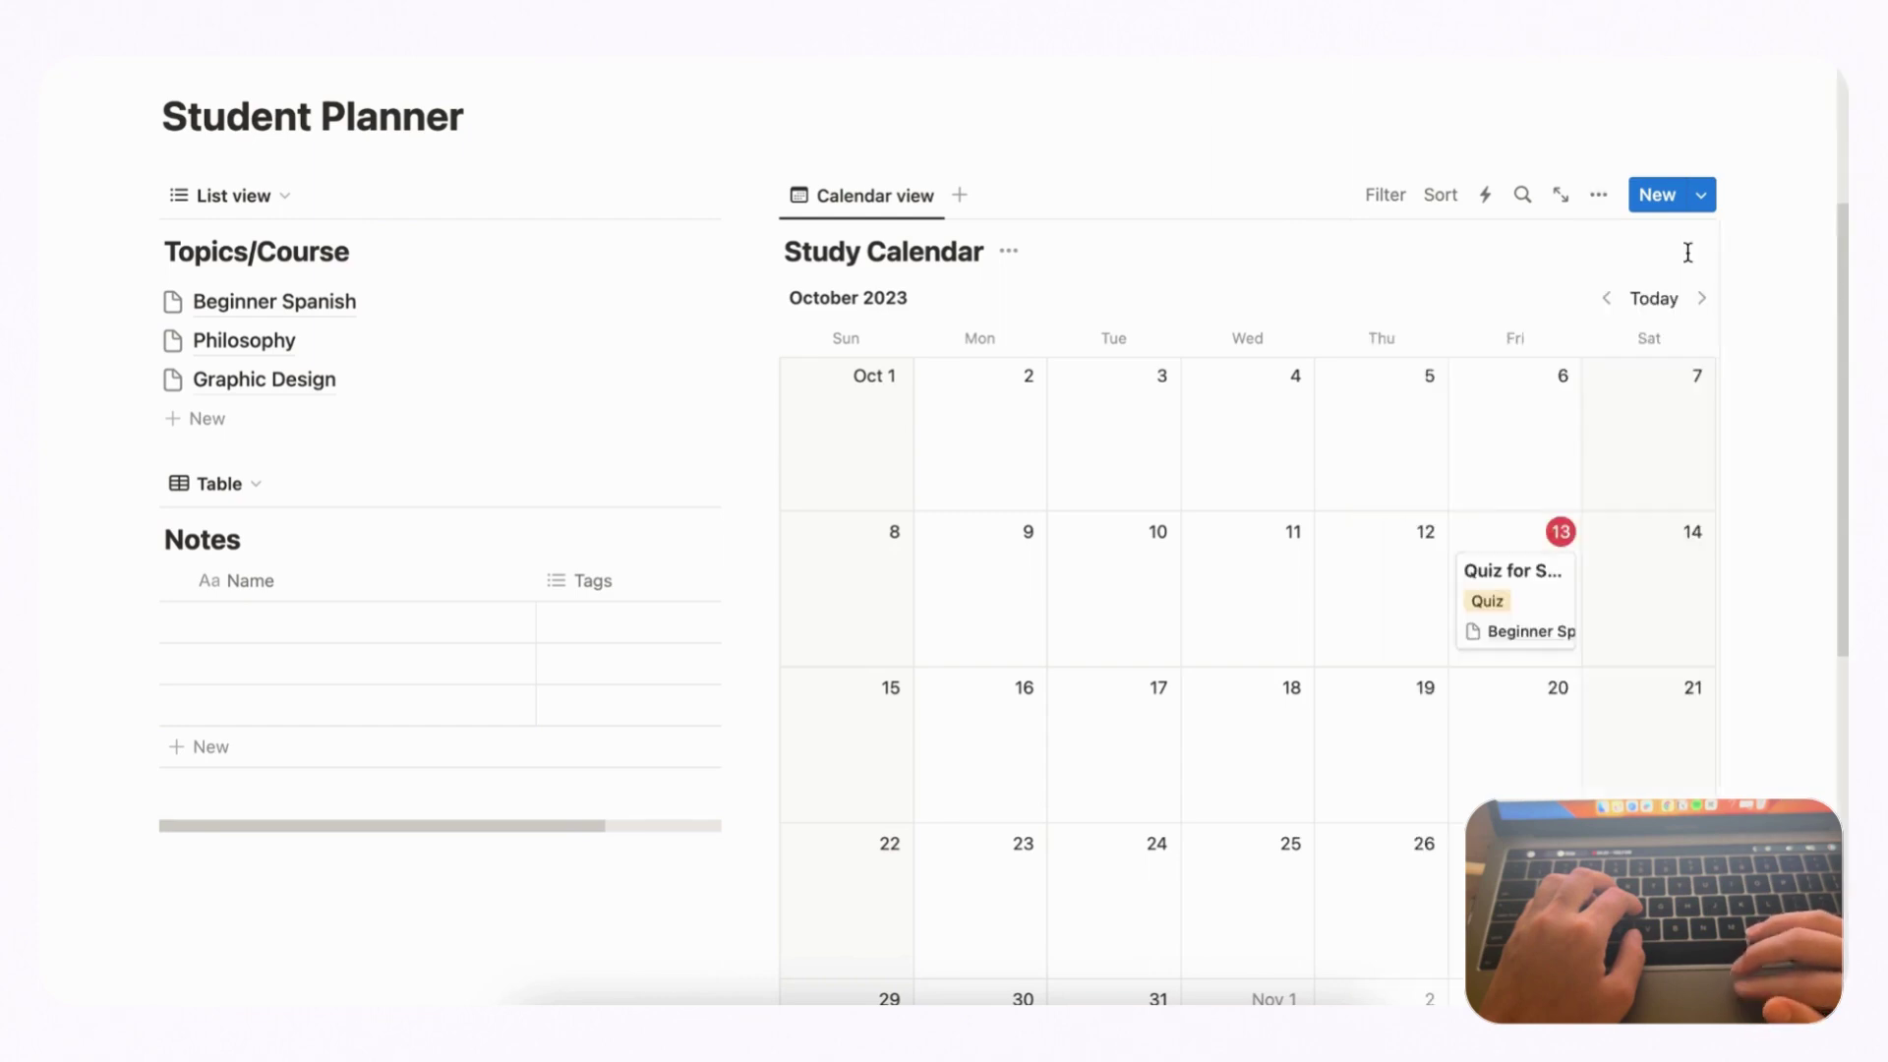
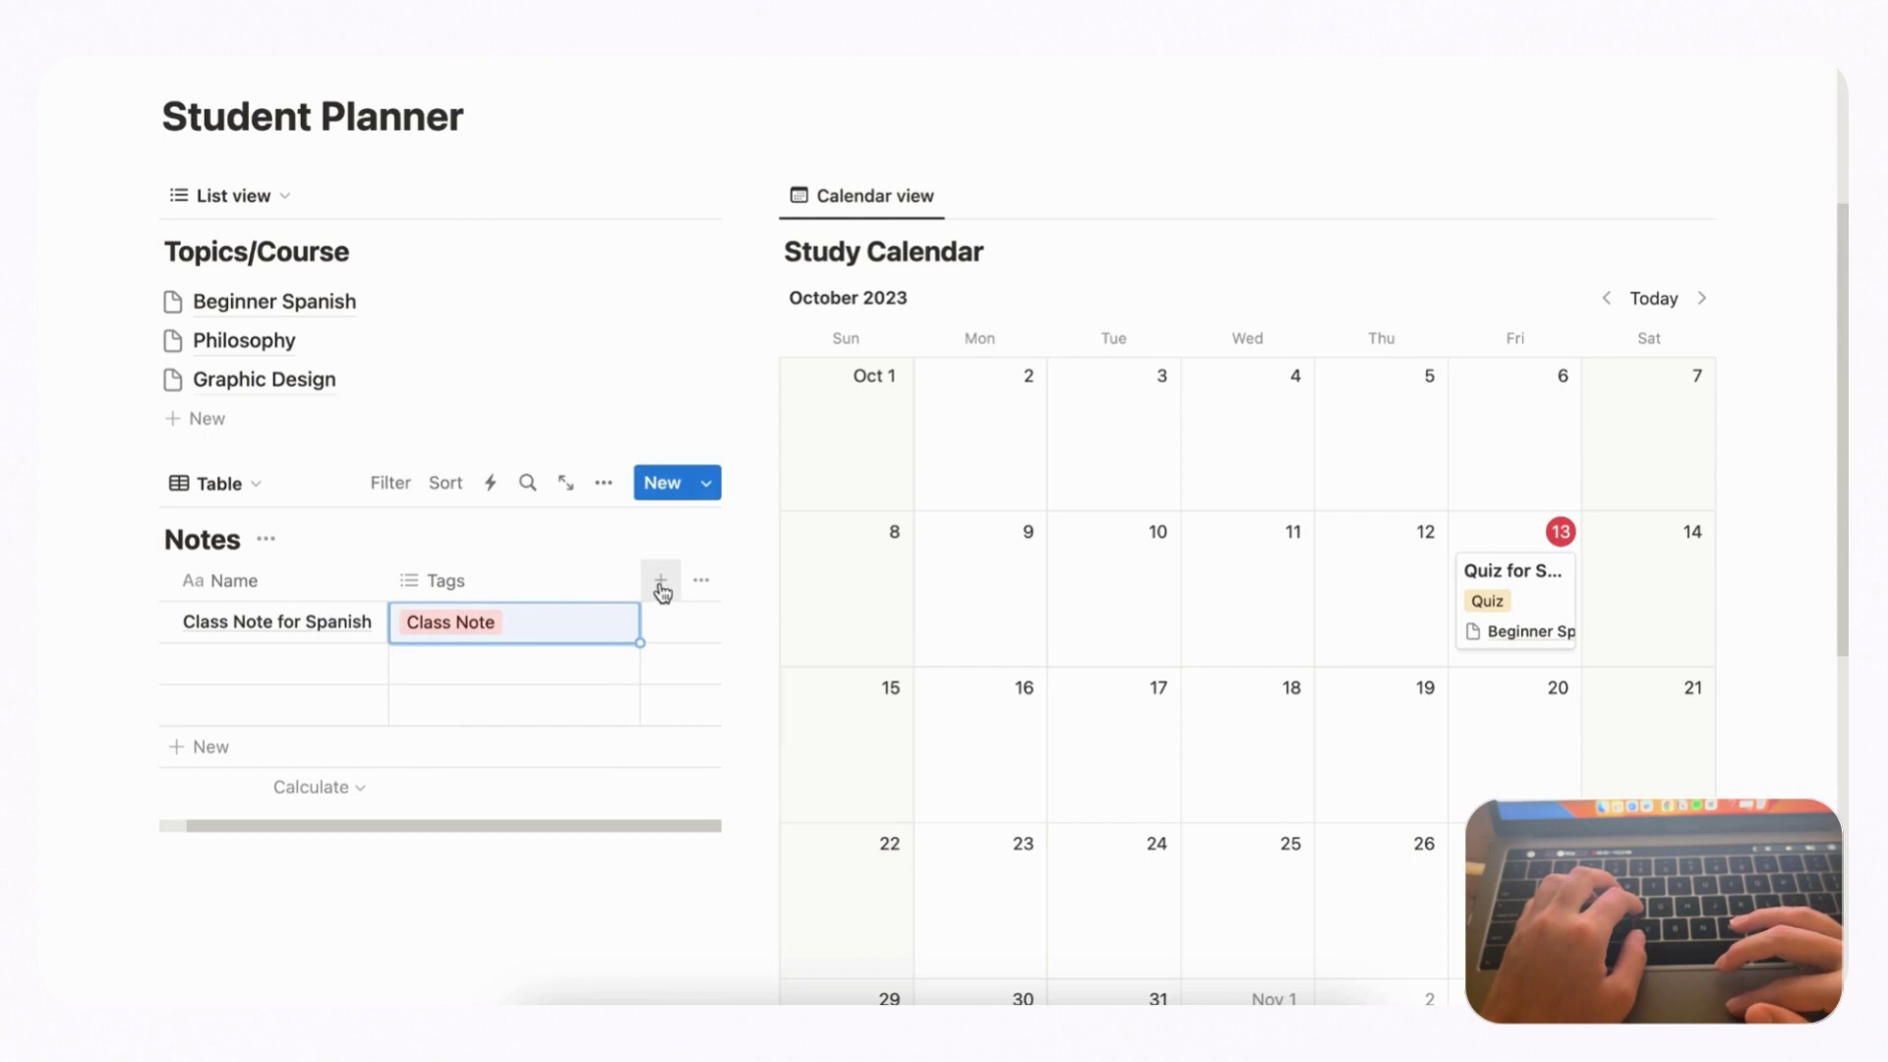
- Add a Date property to the Notes database and set Class Note for Spanish to October 13, 2023
{"action": "left_click", "coordinate": [661, 587]}
{"action": "type", "text": "date"}
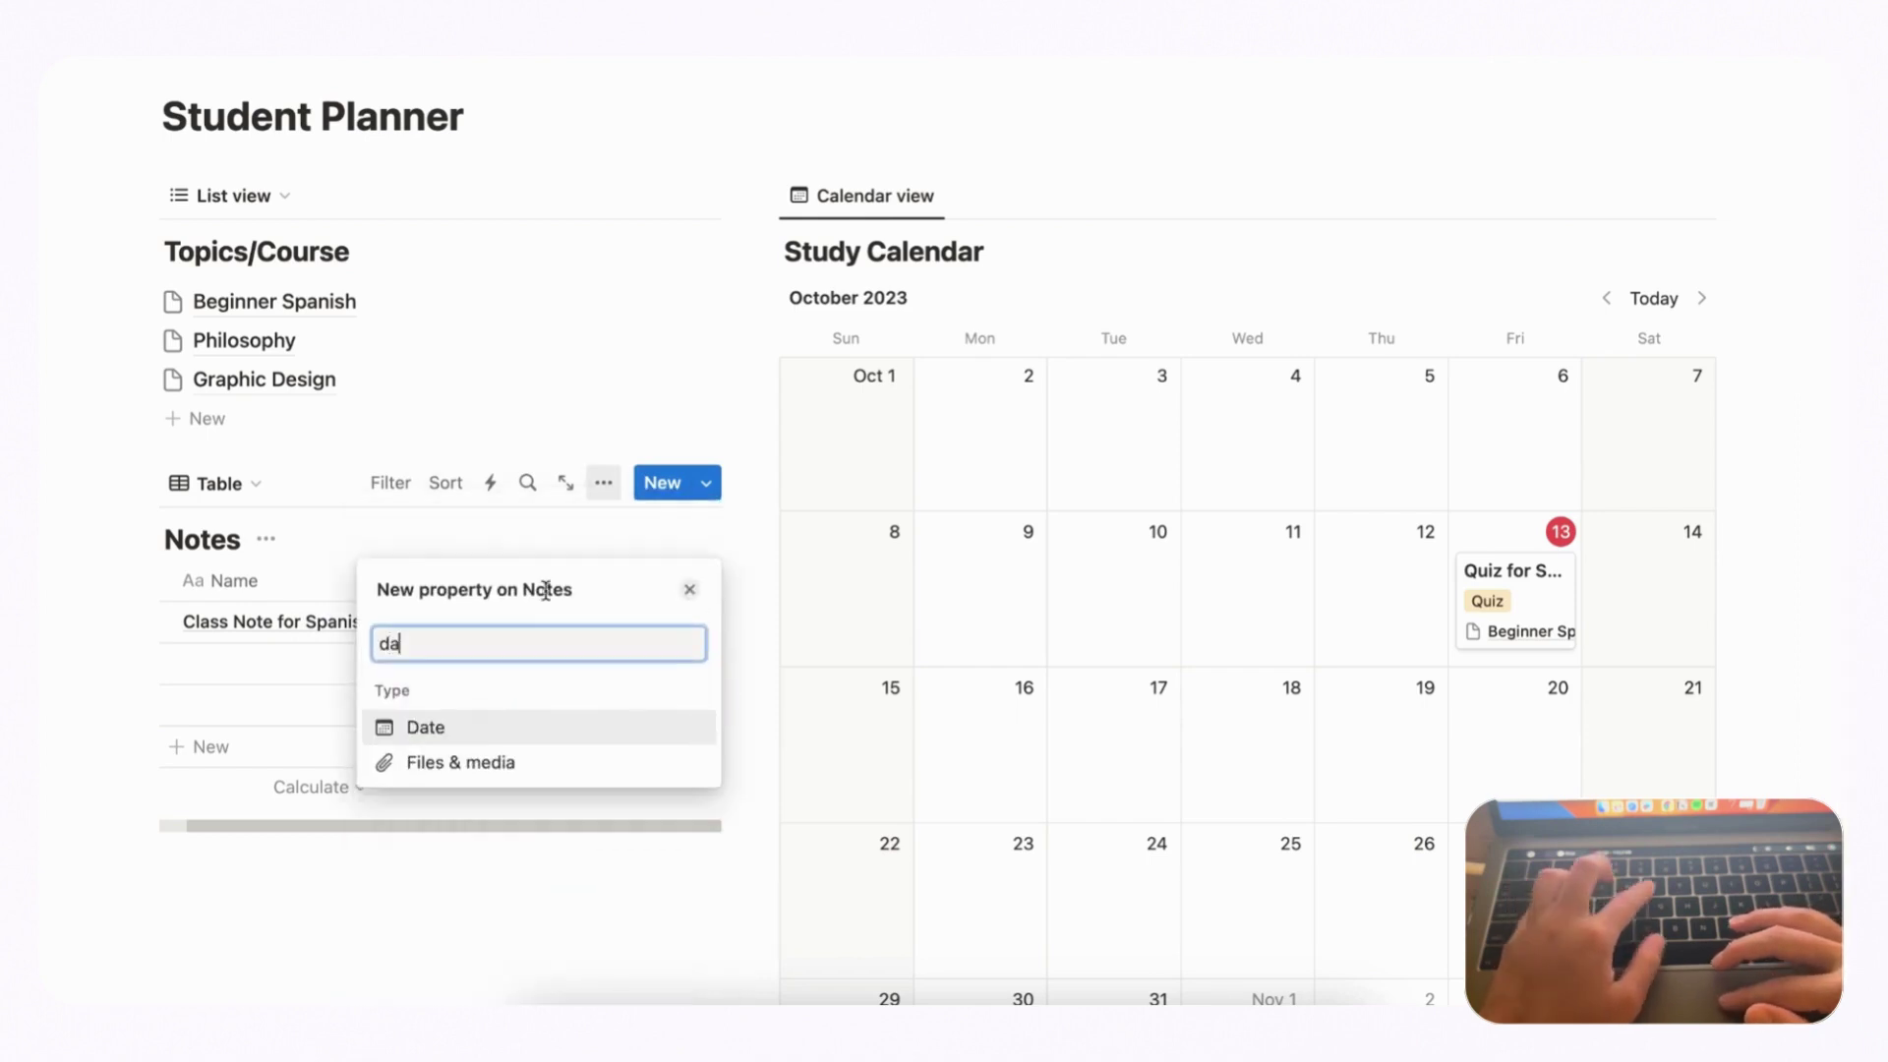
{"action": "left_click", "coordinate": [521, 727]}
{"action": "key", "text": "Escape"}
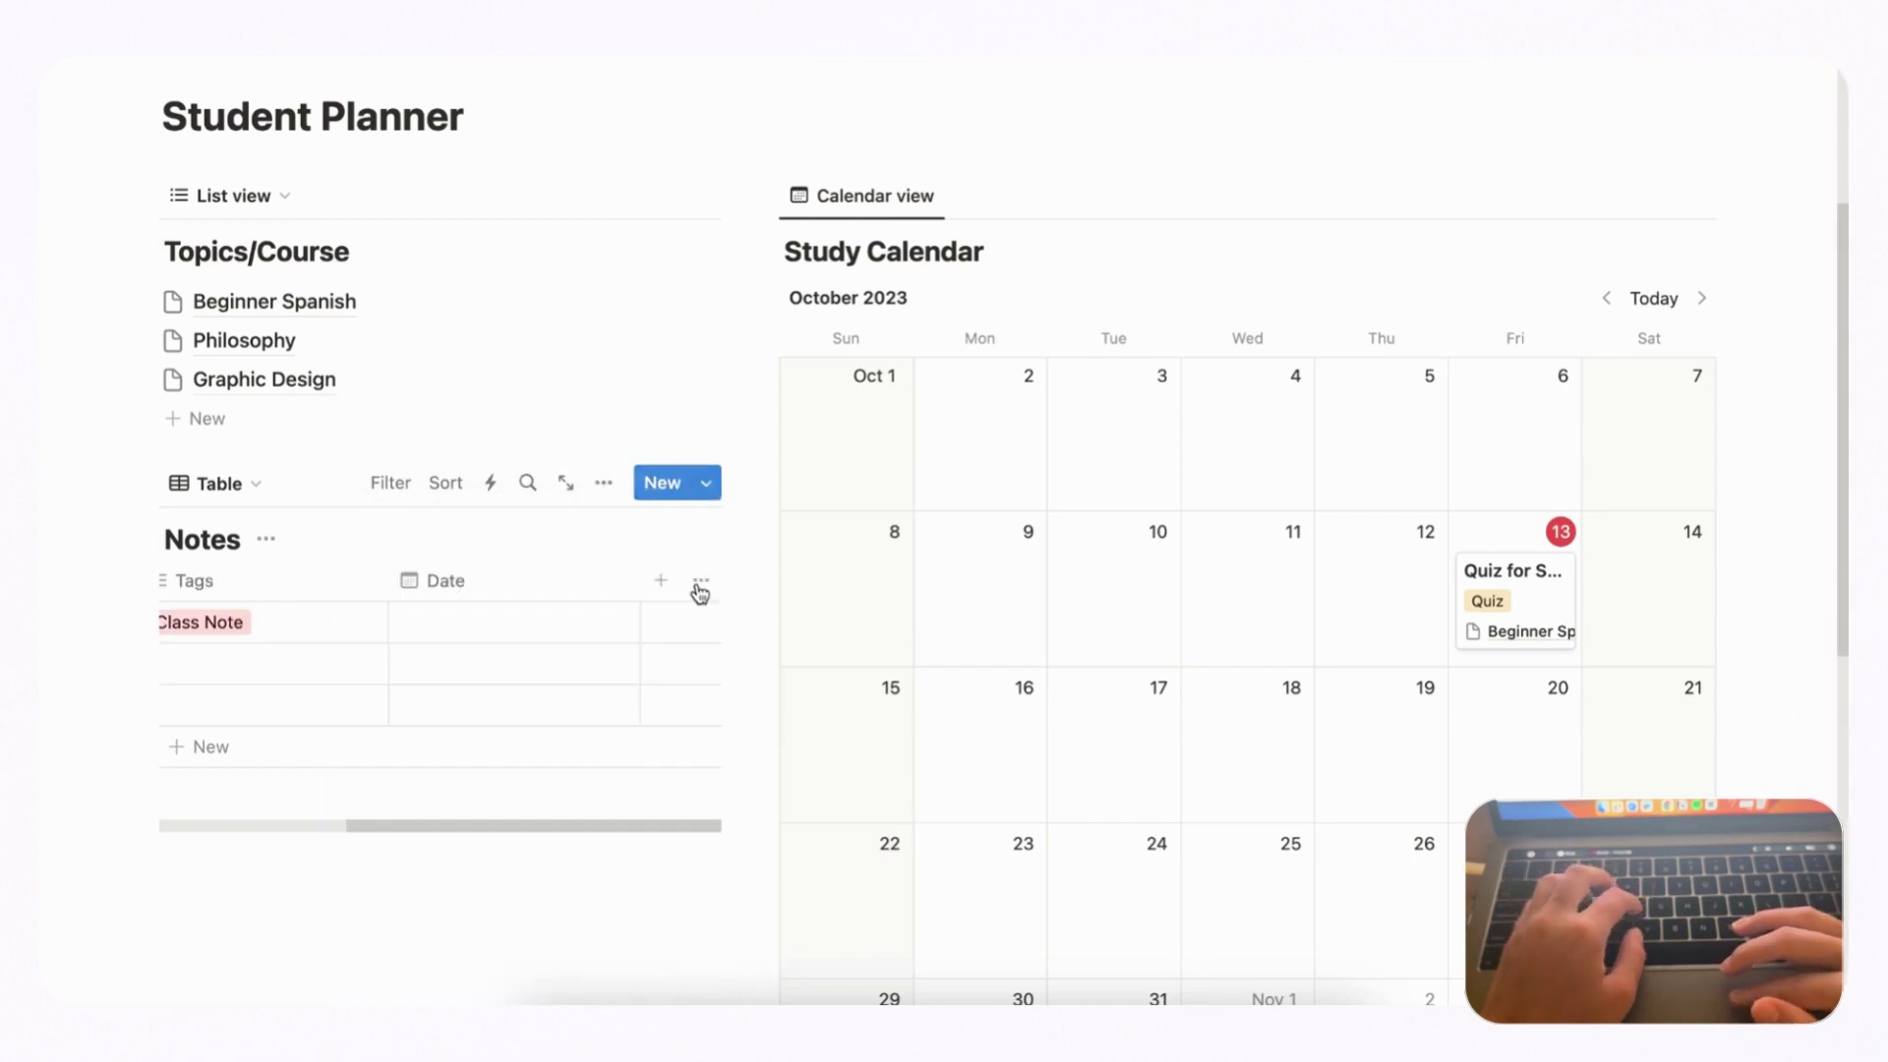
{"action": "left_click", "coordinate": [552, 634]}
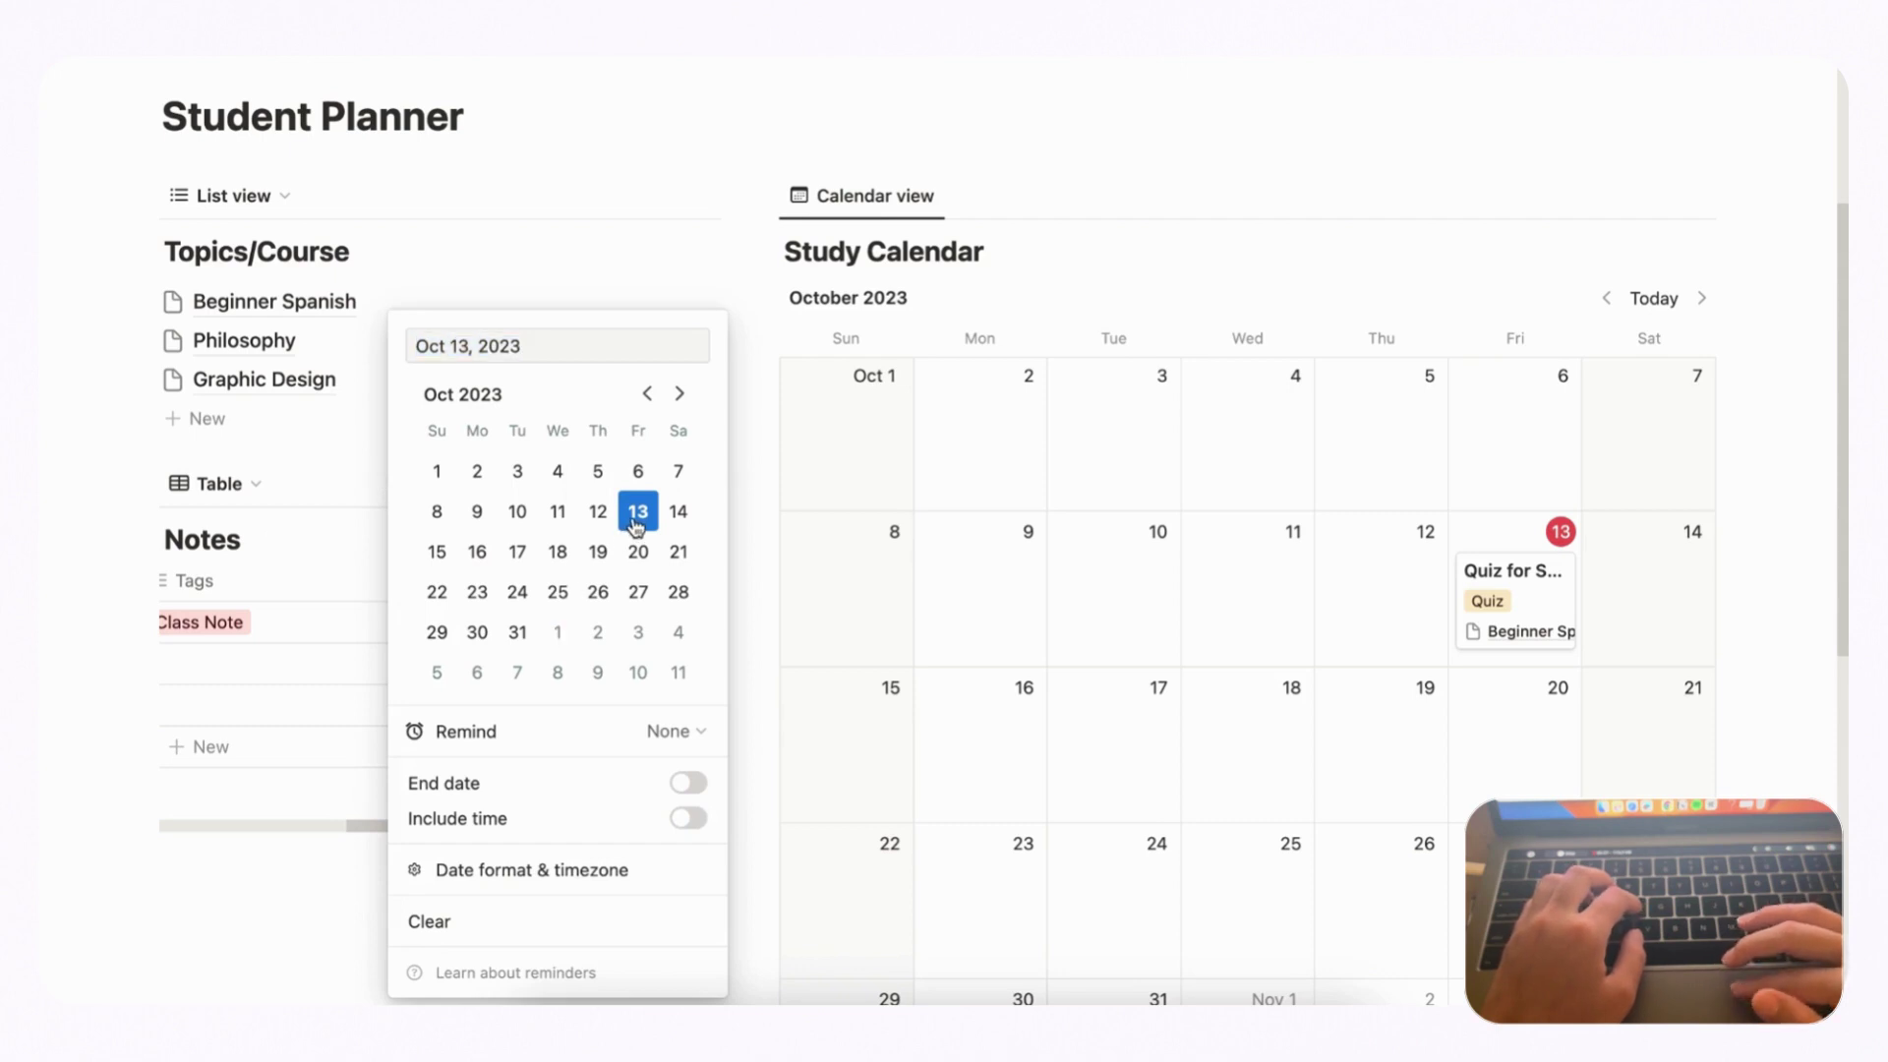
{"action": "key", "text": "Escape"}
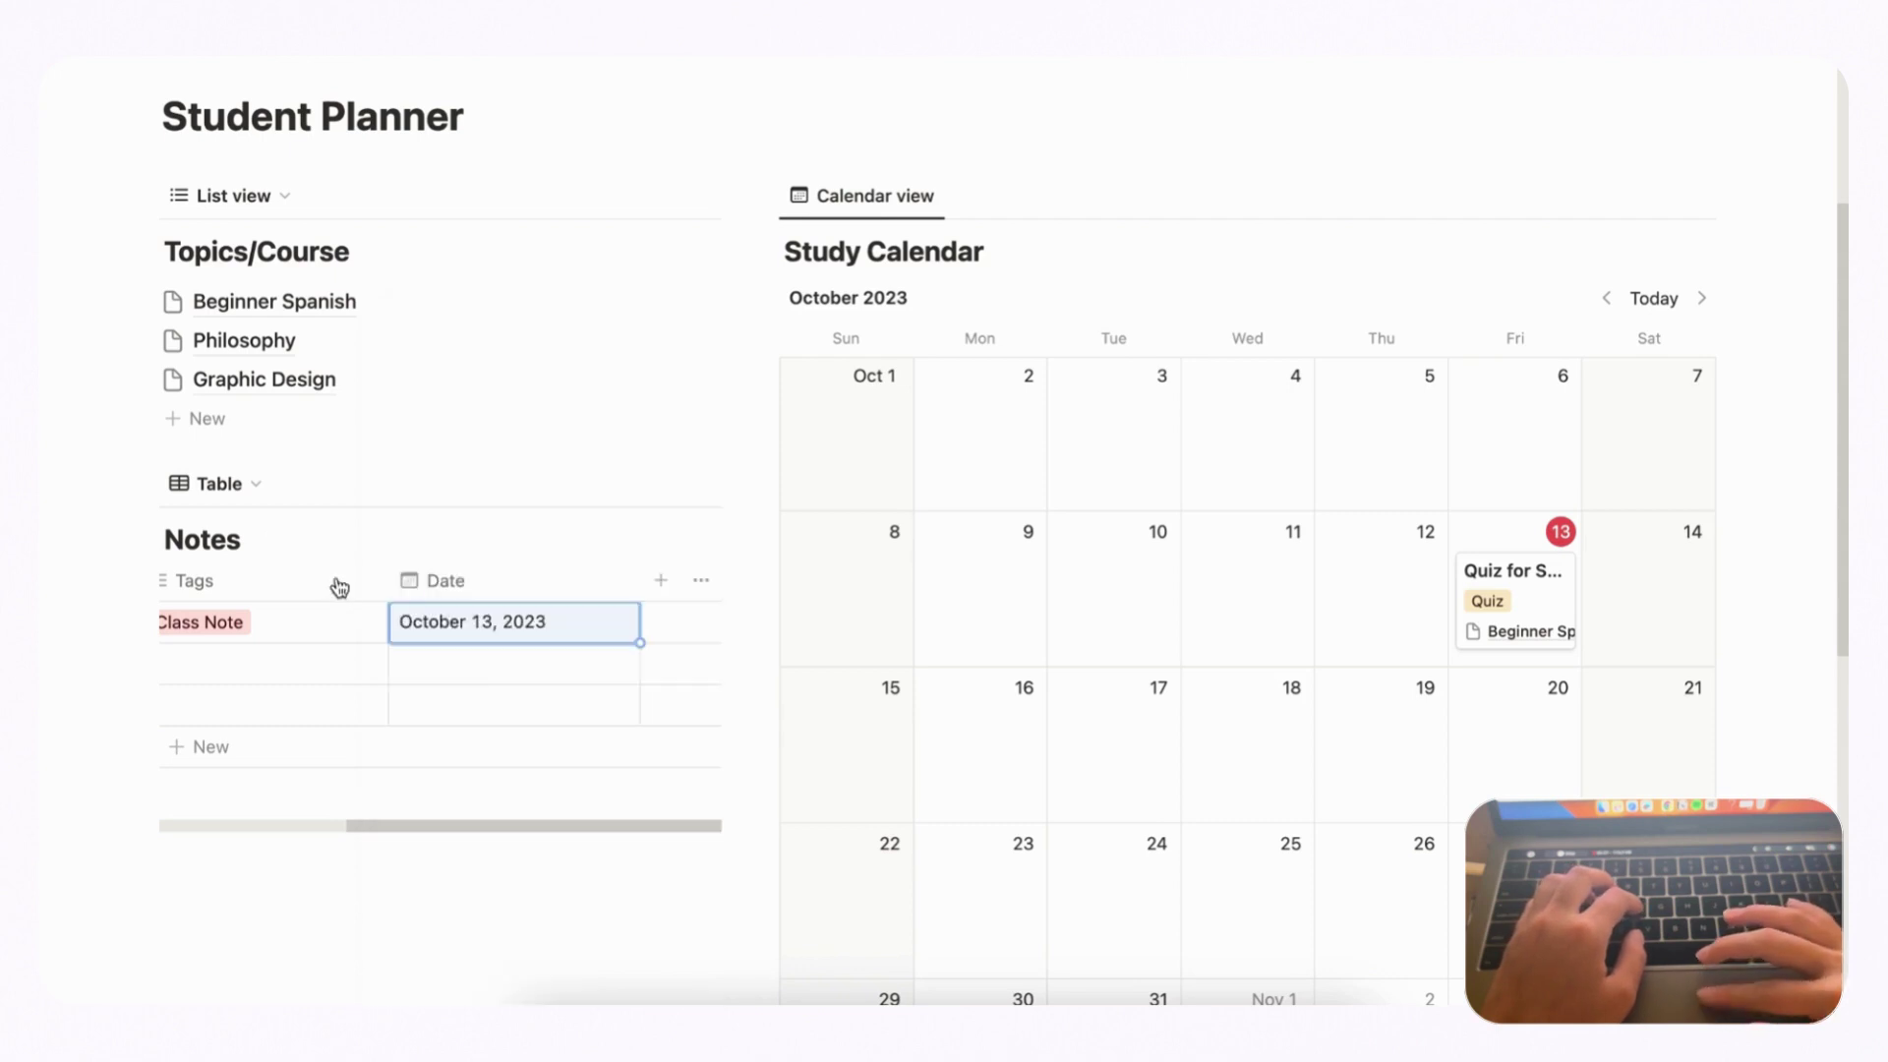
- Add a Checkbox property named Review to the Notes database
{"action": "left_click", "coordinate": [662, 584]}
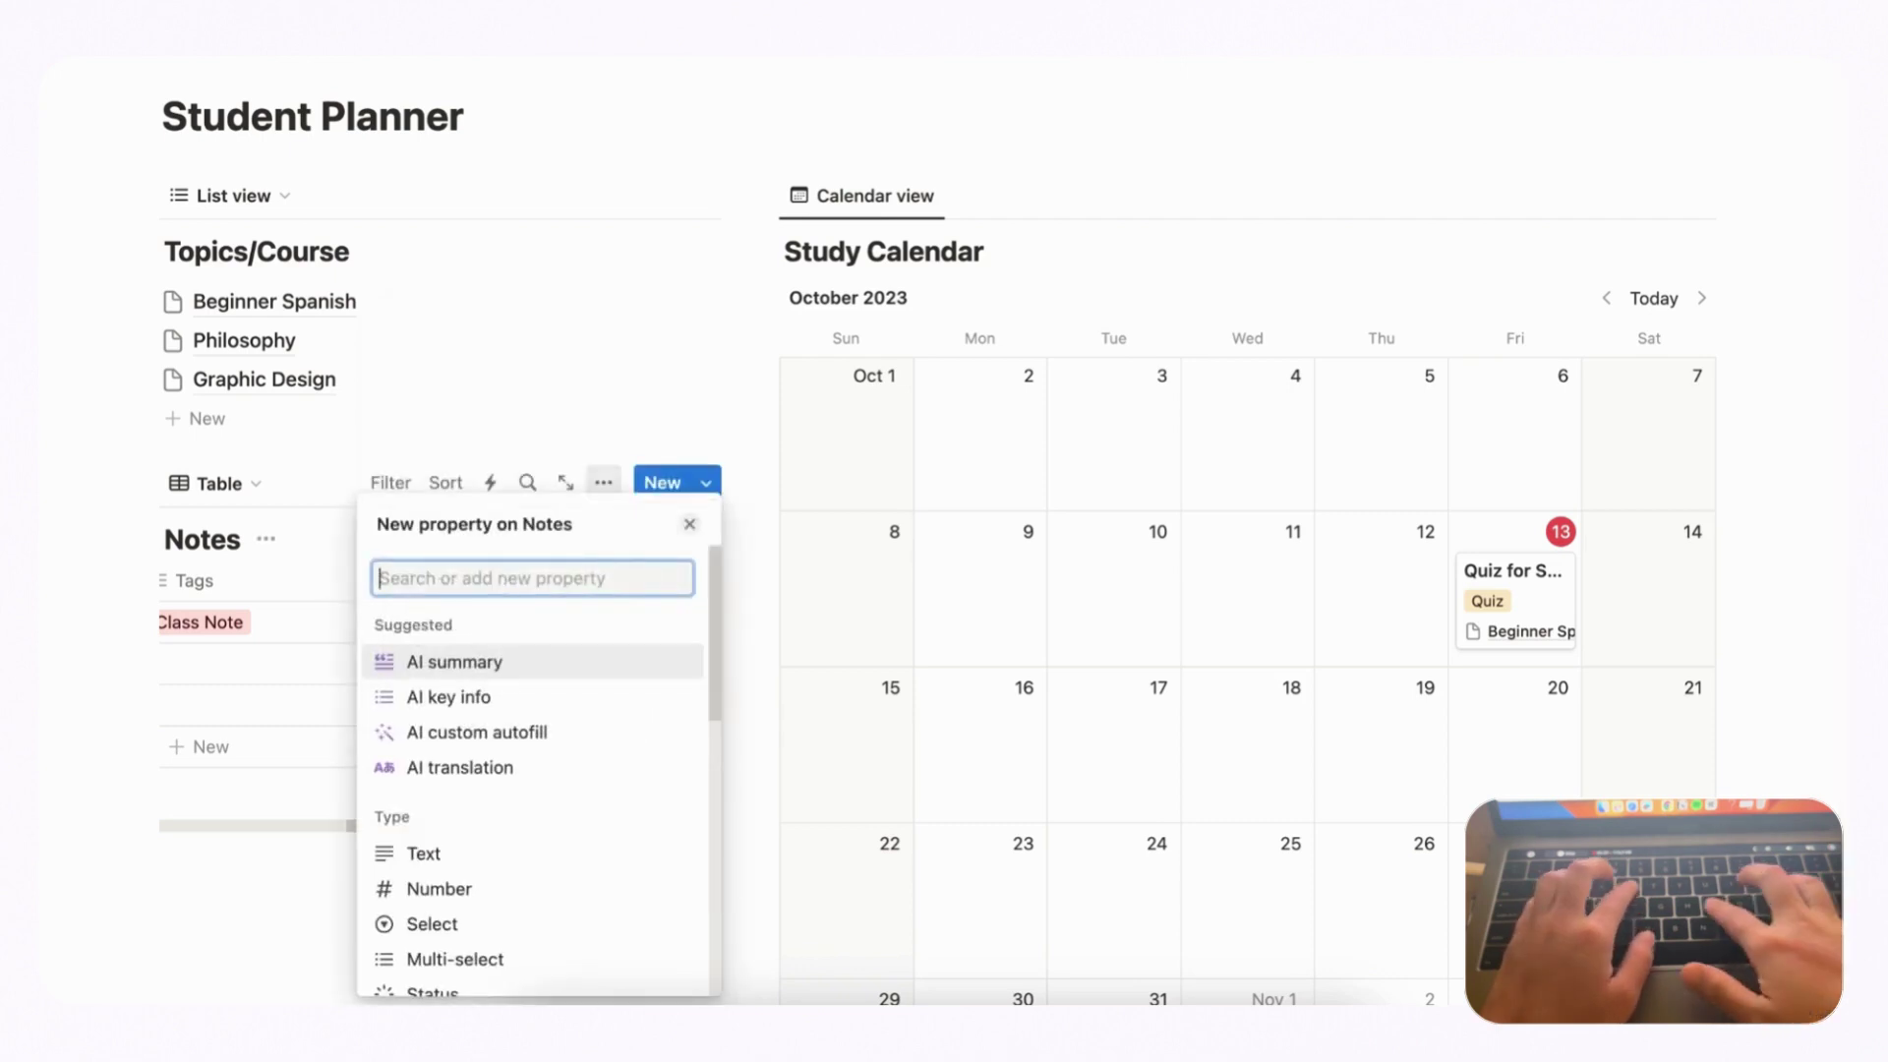
{"action": "type", "text": "Review"}
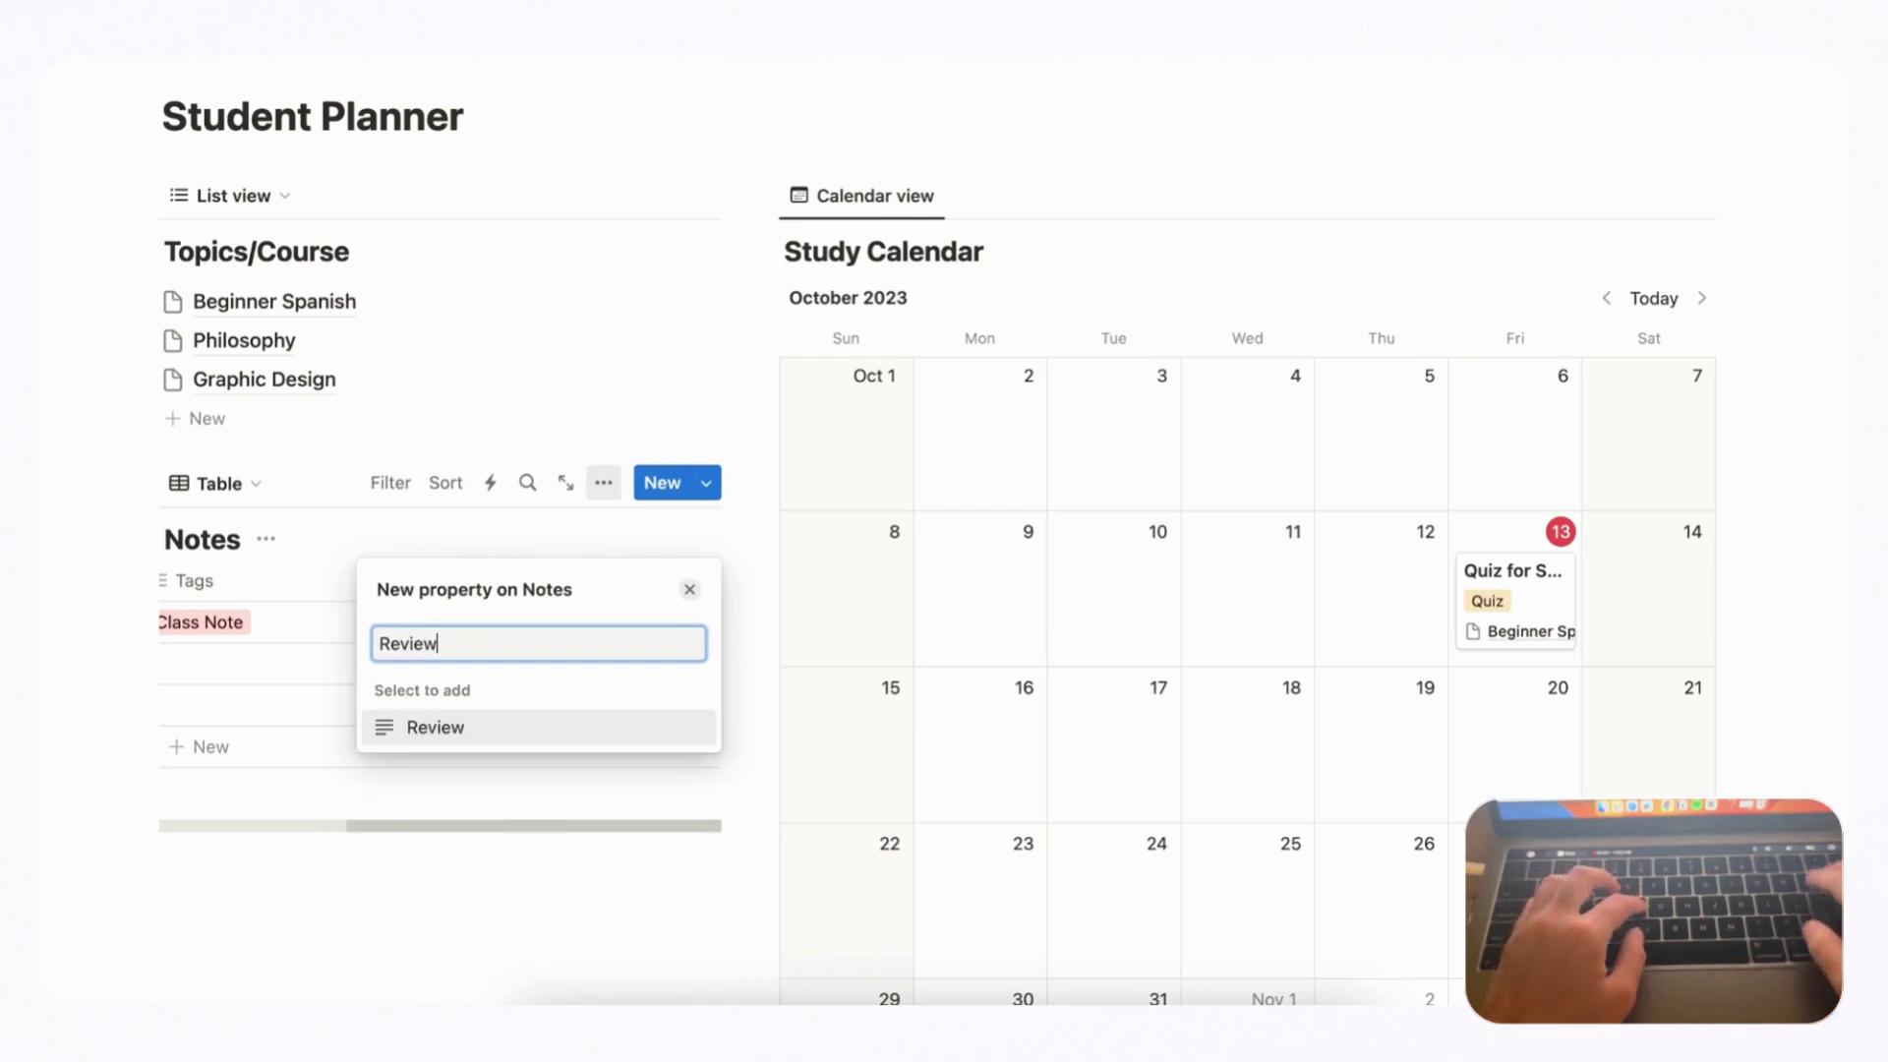
{"action": "key", "text": "BackSpace"}
{"action": "key", "text": "BackSpace"}
{"action": "key", "text": "BackSpace"}
{"action": "type", "text": "Check"}
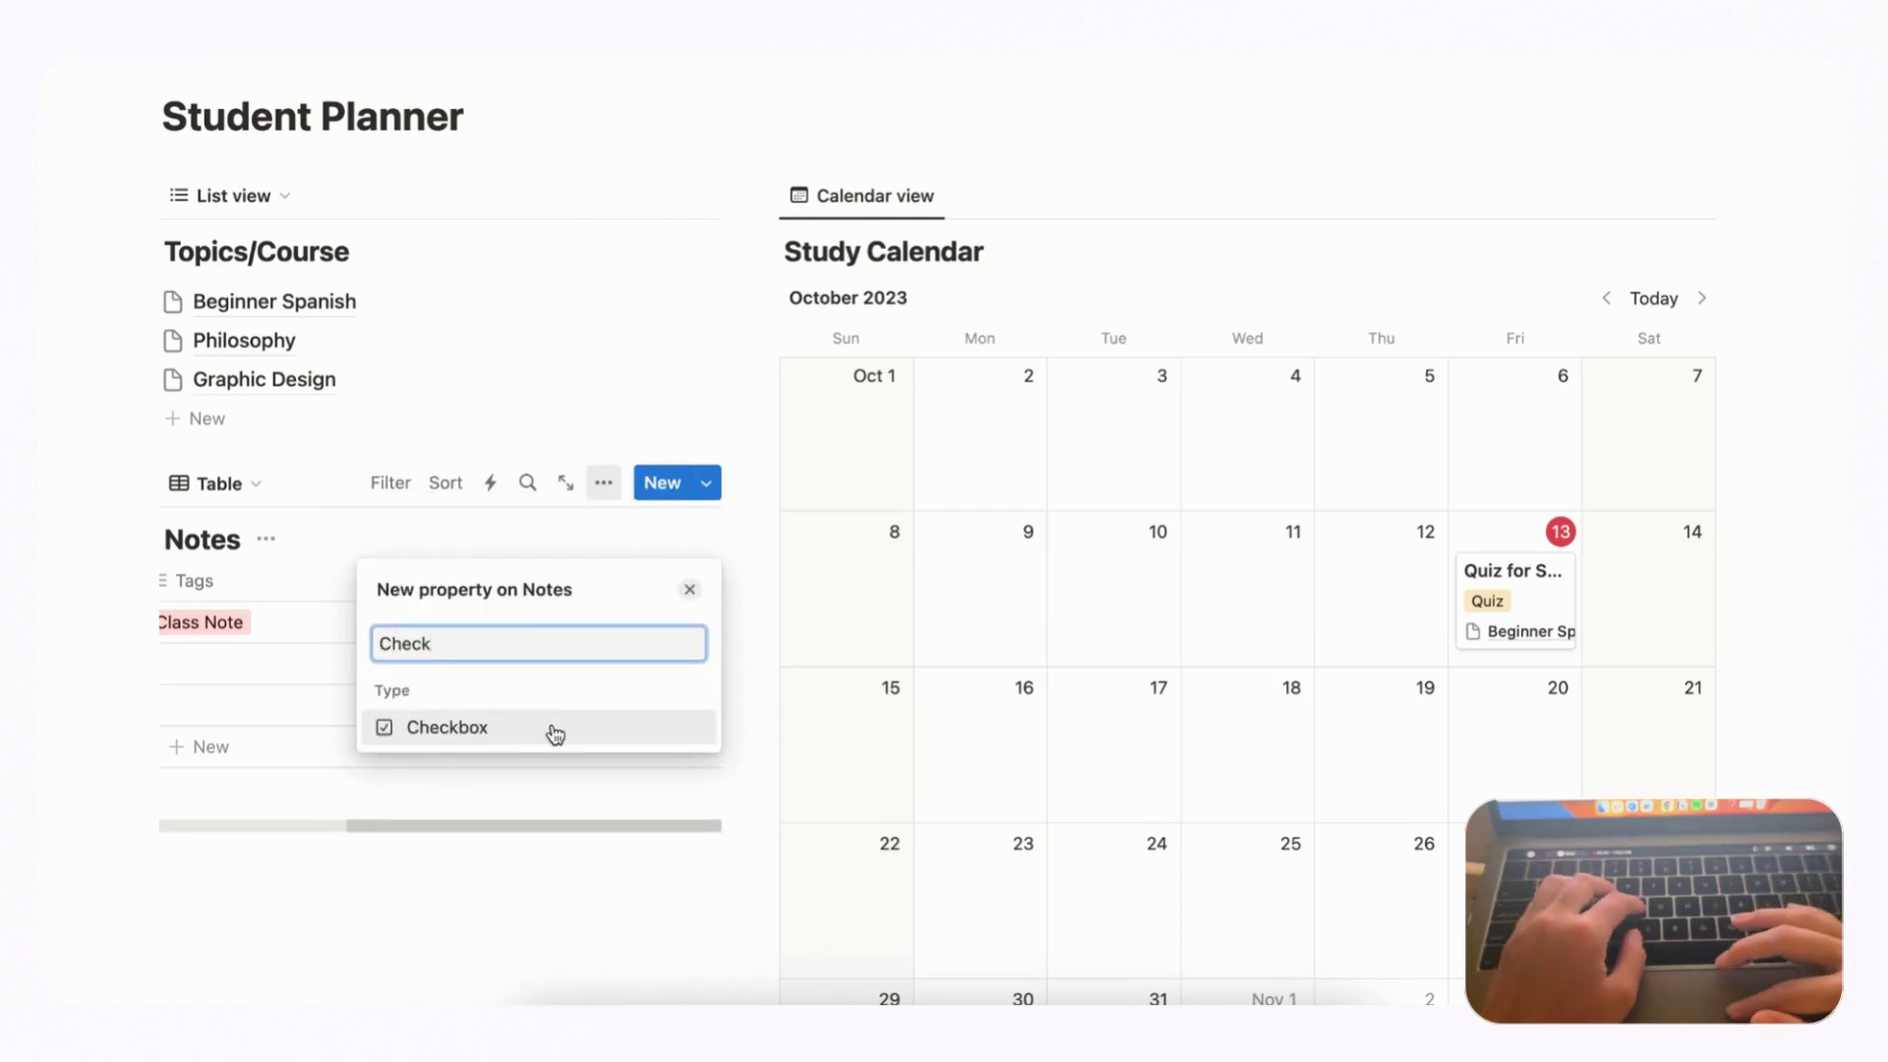
{"action": "left_click", "coordinate": [543, 735]}
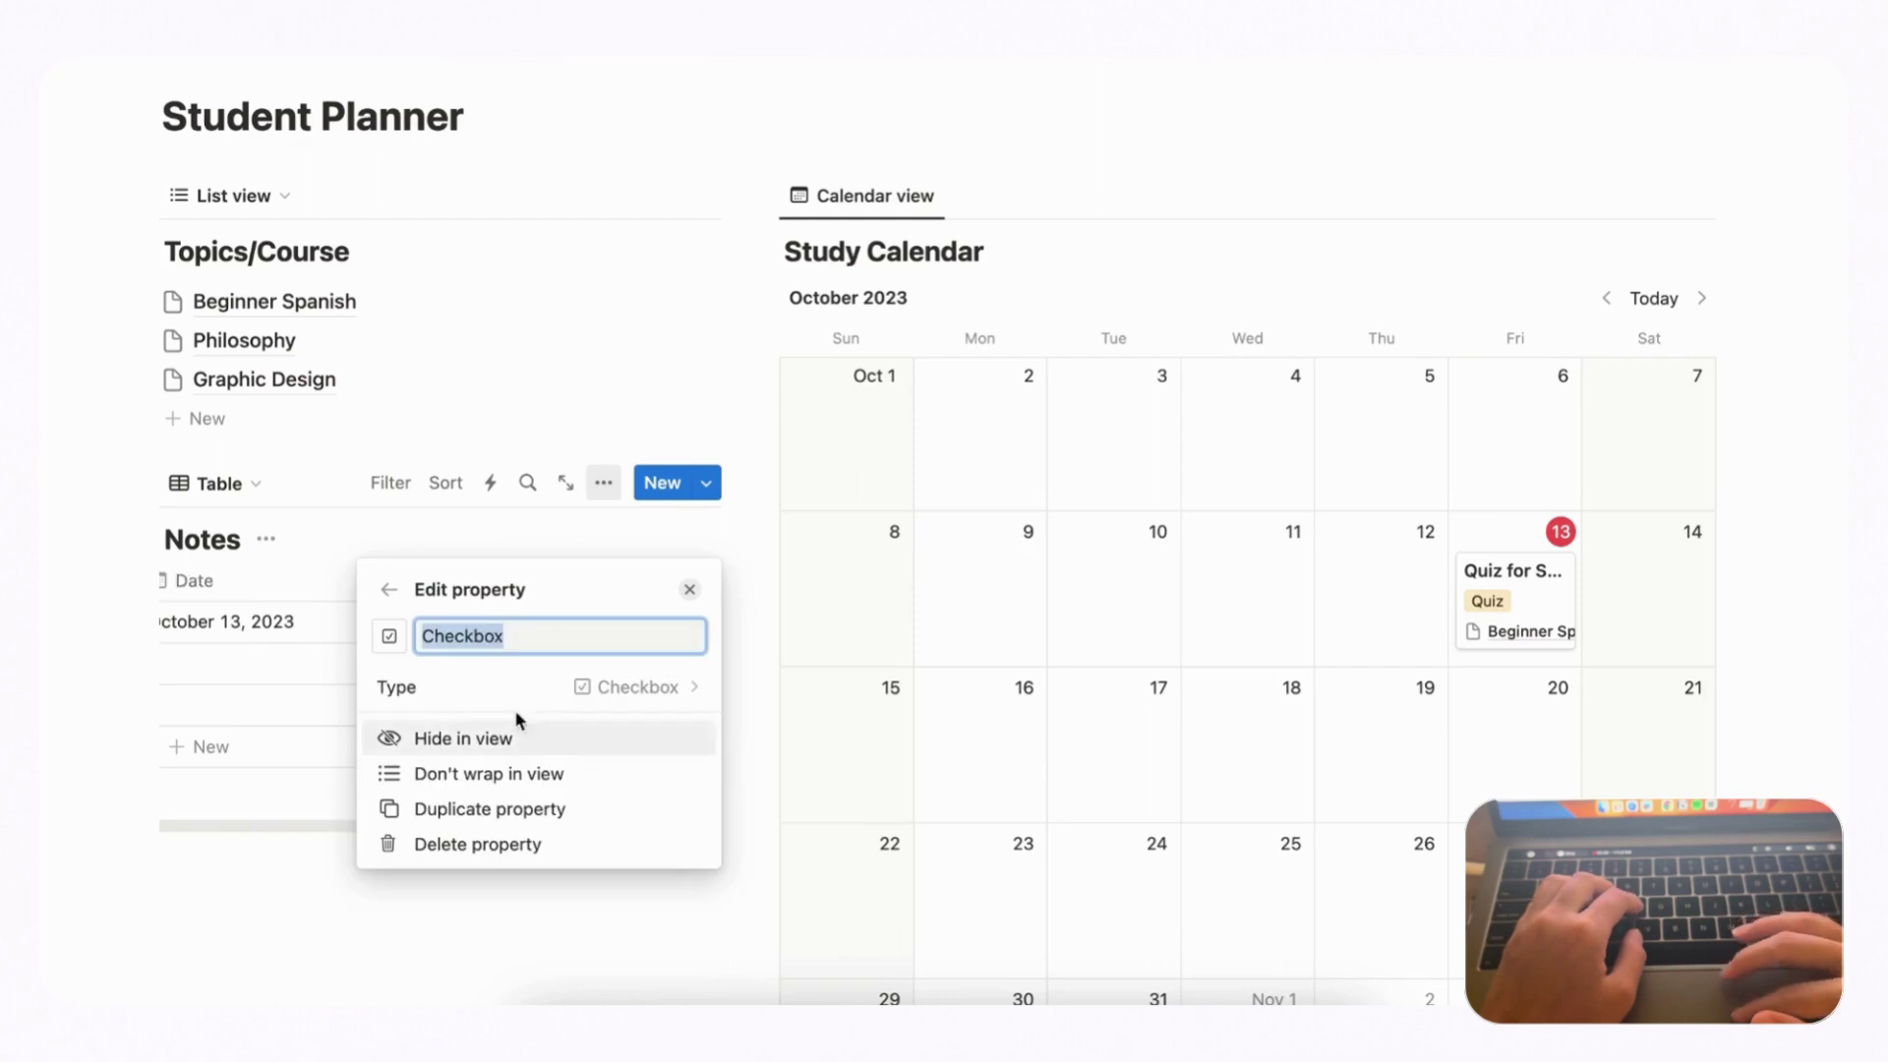
{"action": "left_click", "coordinate": [476, 635]}
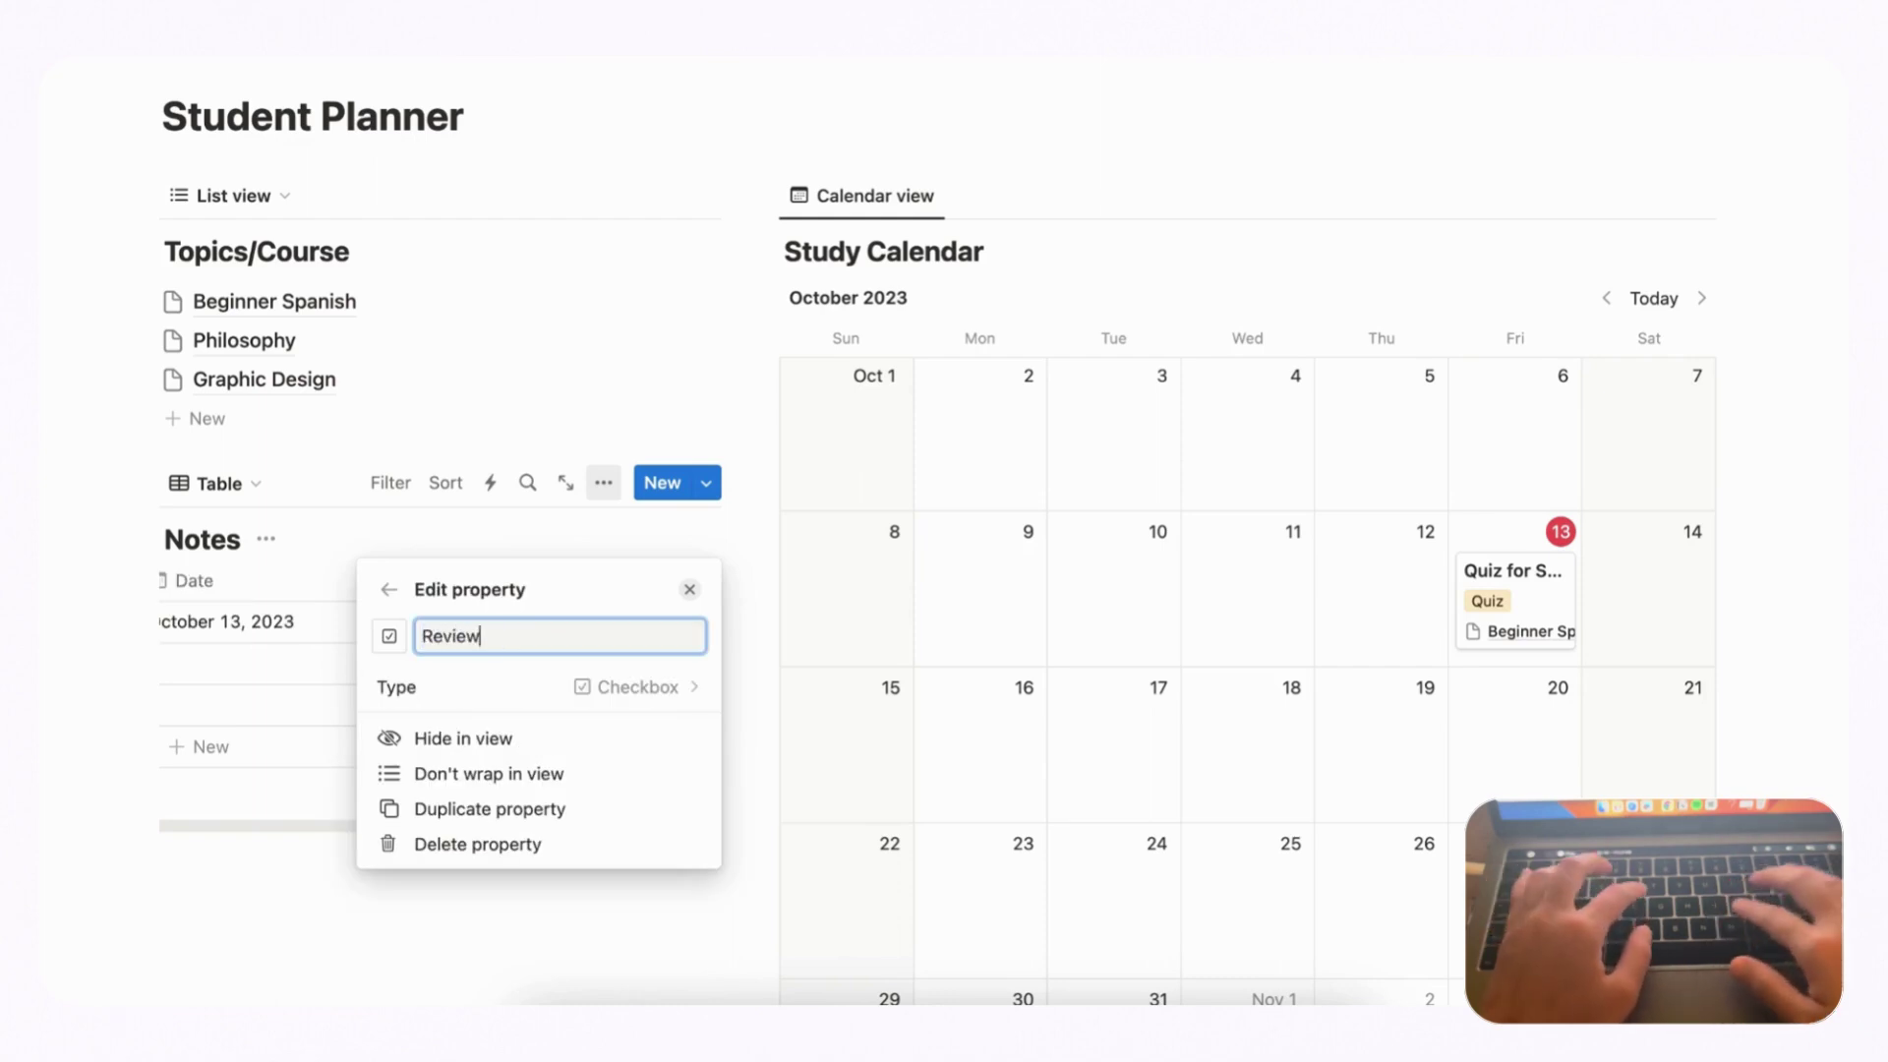
{"action": "type", "text": "Review"}
{"action": "left_click", "coordinate": [685, 598]}
- Add a relation property to Notes linked to the Topics/Course database, with the relation also shown on Topics/Course
{"action": "scroll", "coordinate": [498, 620], "scroll_direction": "left", "scroll_amount": 5}
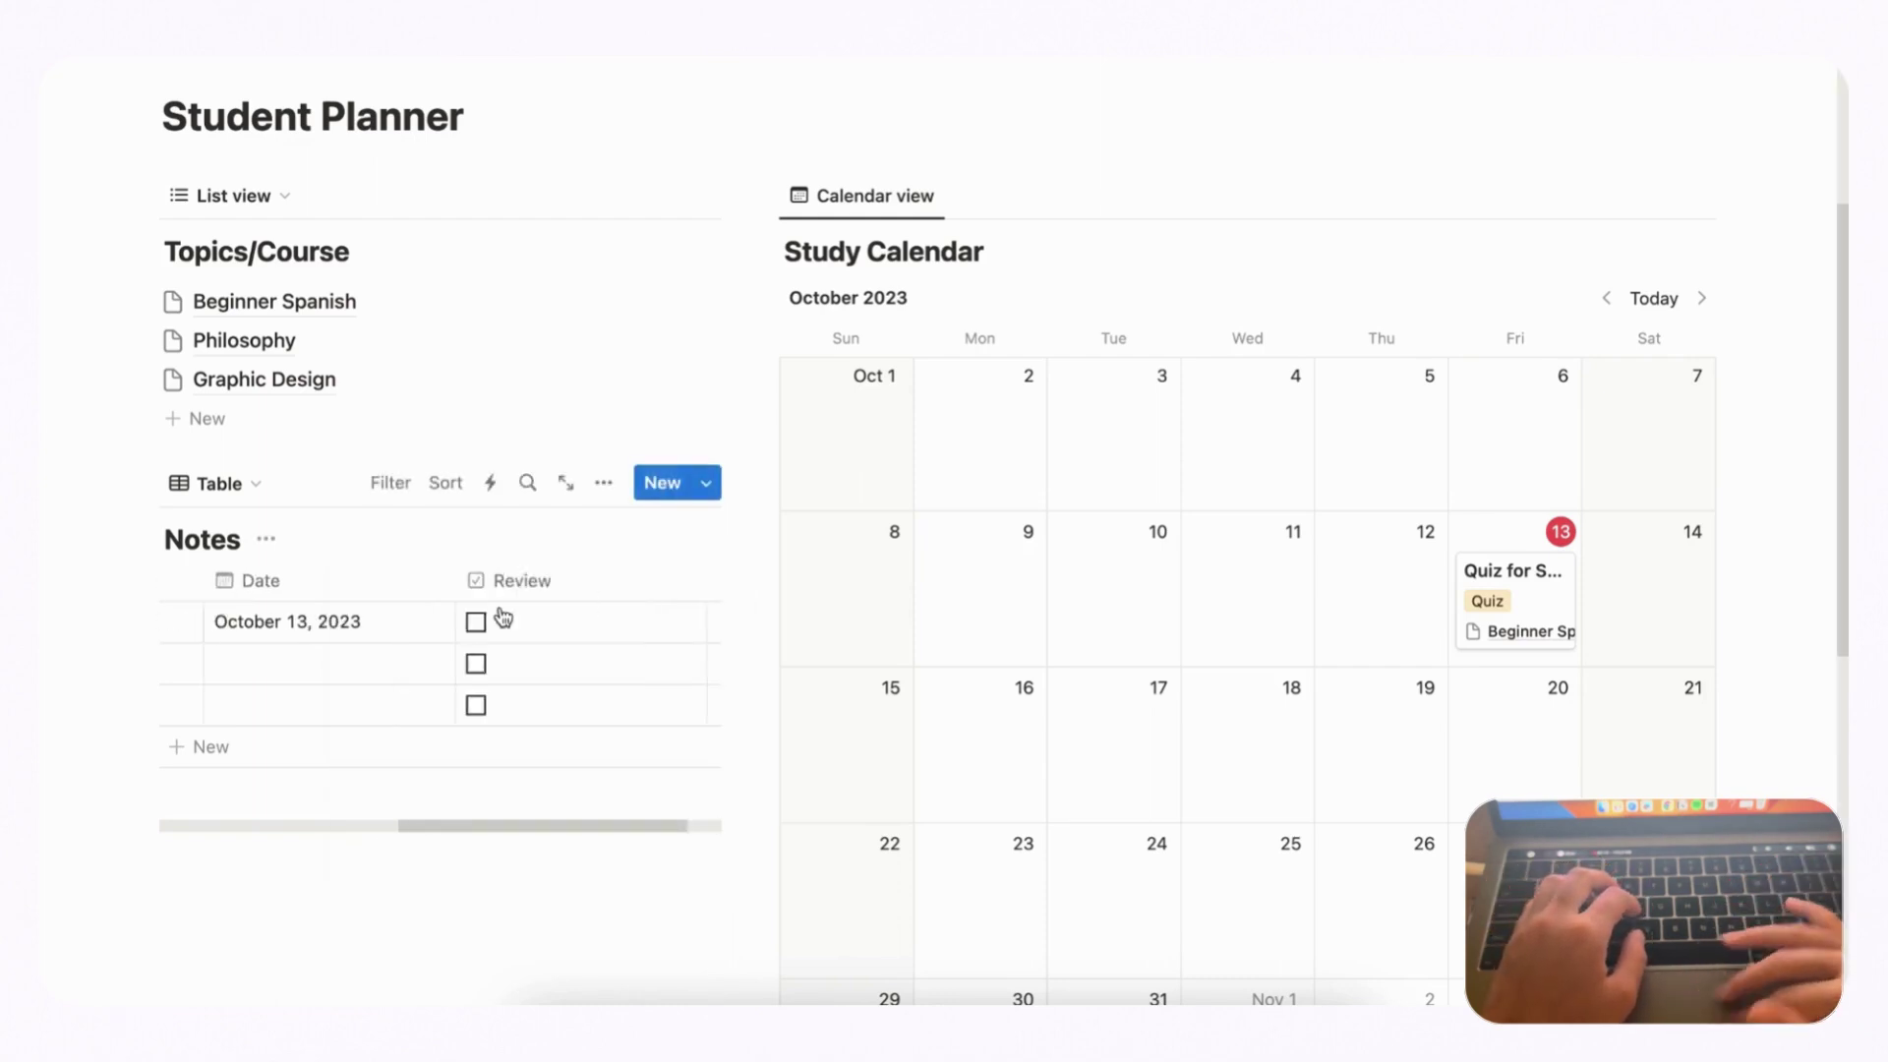
{"action": "scroll", "coordinate": [493, 621], "scroll_direction": "right", "scroll_amount": 5}
{"action": "scroll", "coordinate": [502, 619], "scroll_direction": "right", "scroll_amount": 2}
{"action": "scroll", "coordinate": [501, 620], "scroll_direction": "left", "scroll_amount": 5}
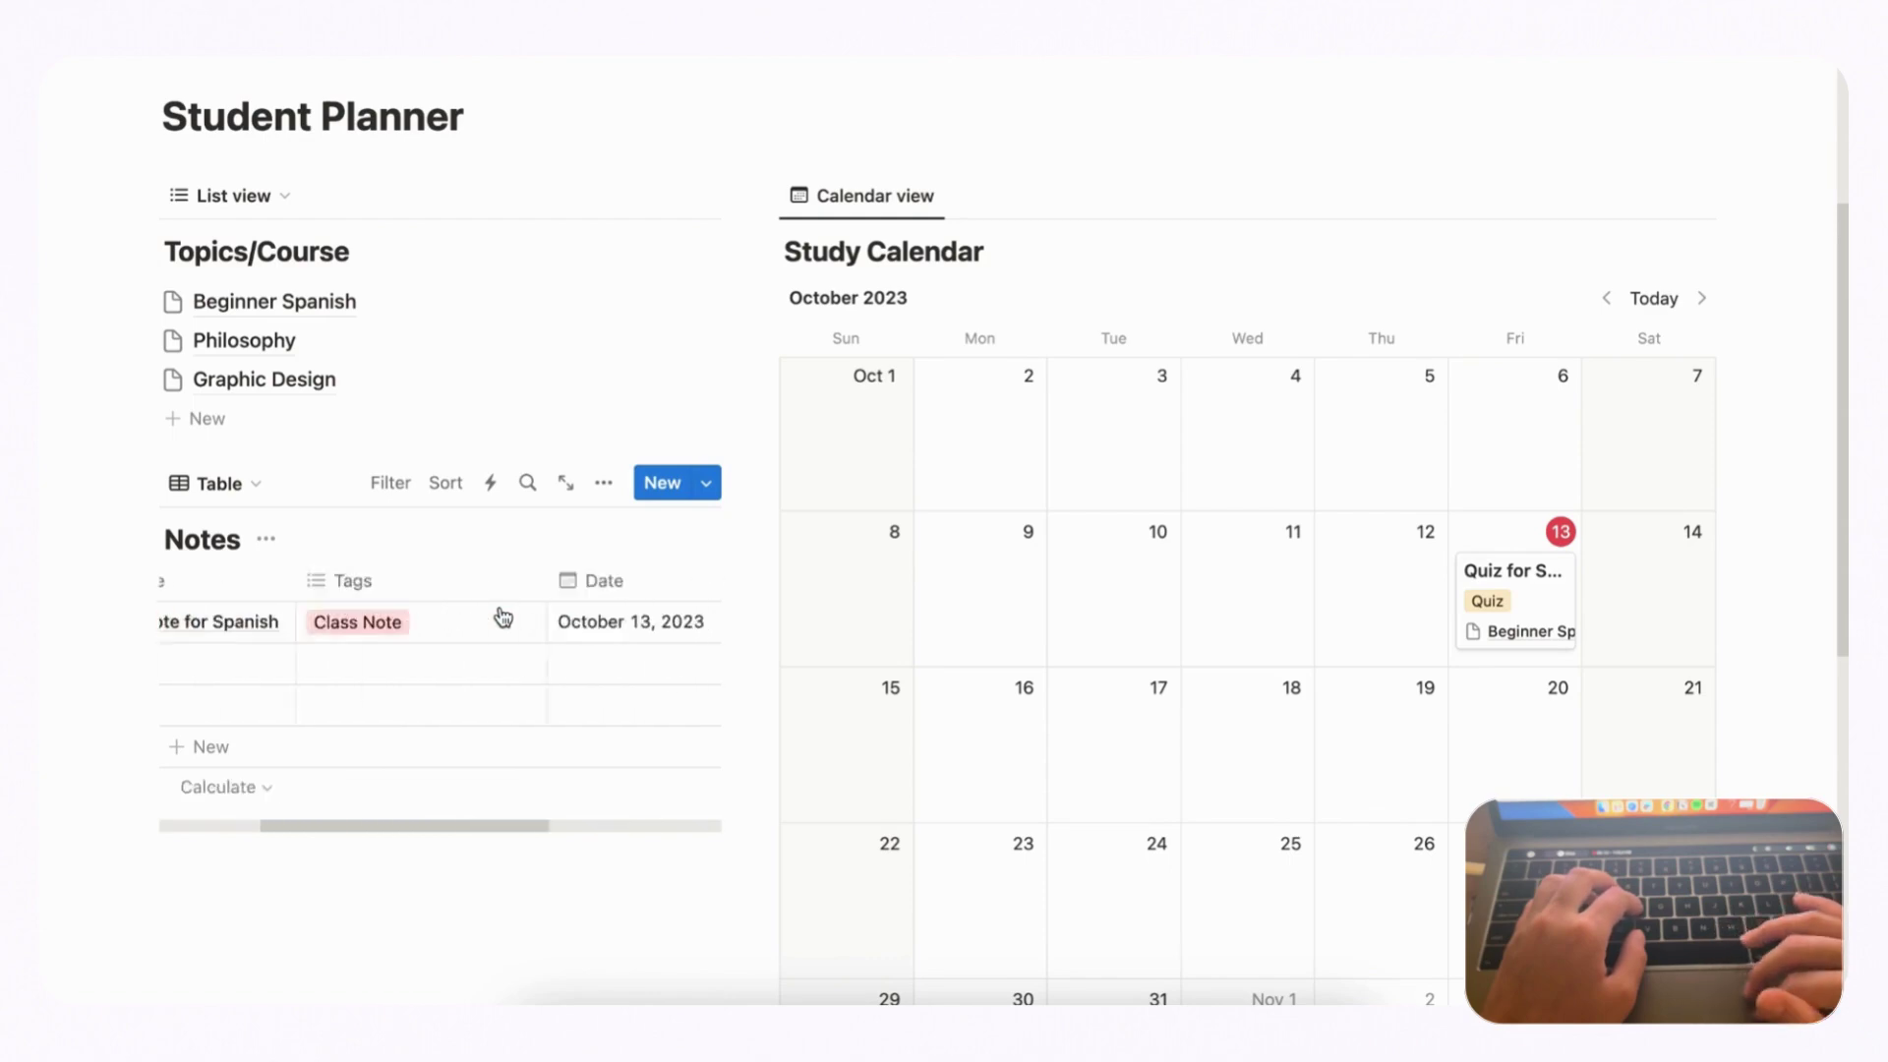
{"action": "scroll", "coordinate": [465, 645], "scroll_direction": "right", "scroll_amount": 4}
{"action": "scroll", "coordinate": [502, 643], "scroll_direction": "right", "scroll_amount": 3}
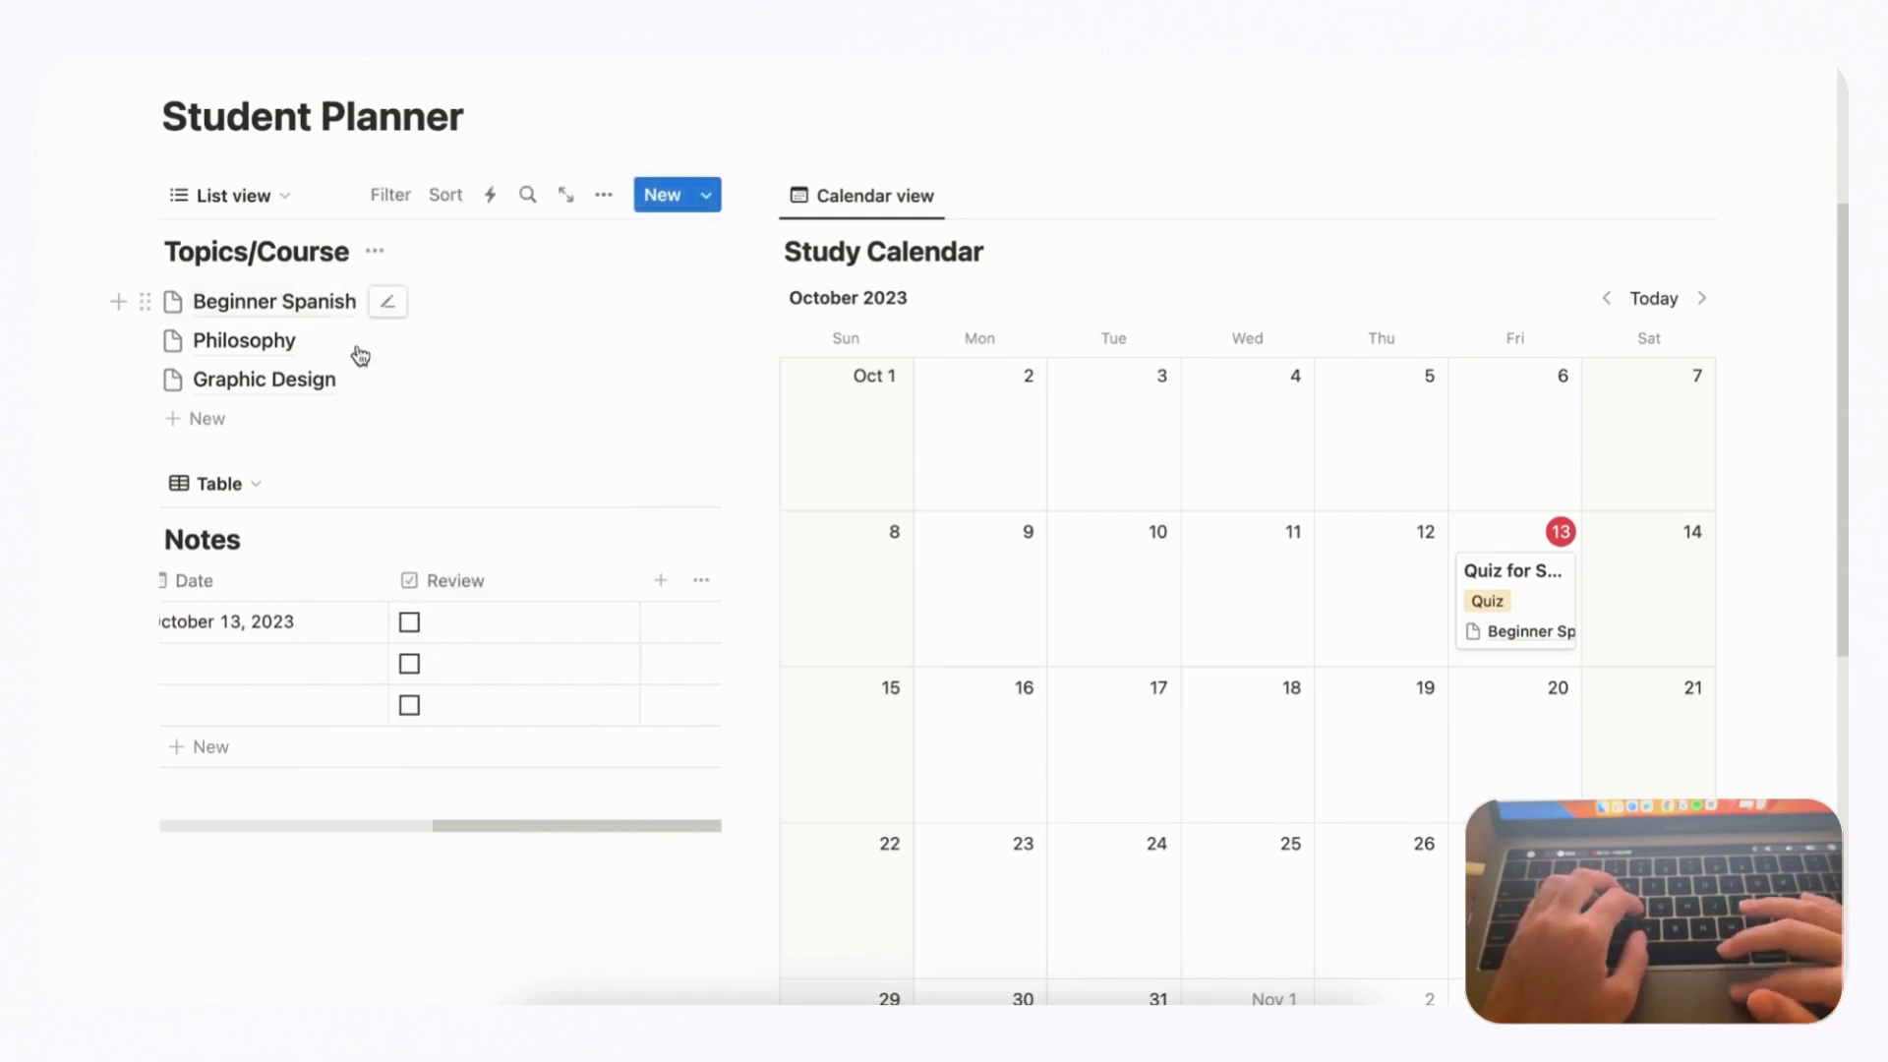
{"action": "left_click", "coordinate": [662, 582]}
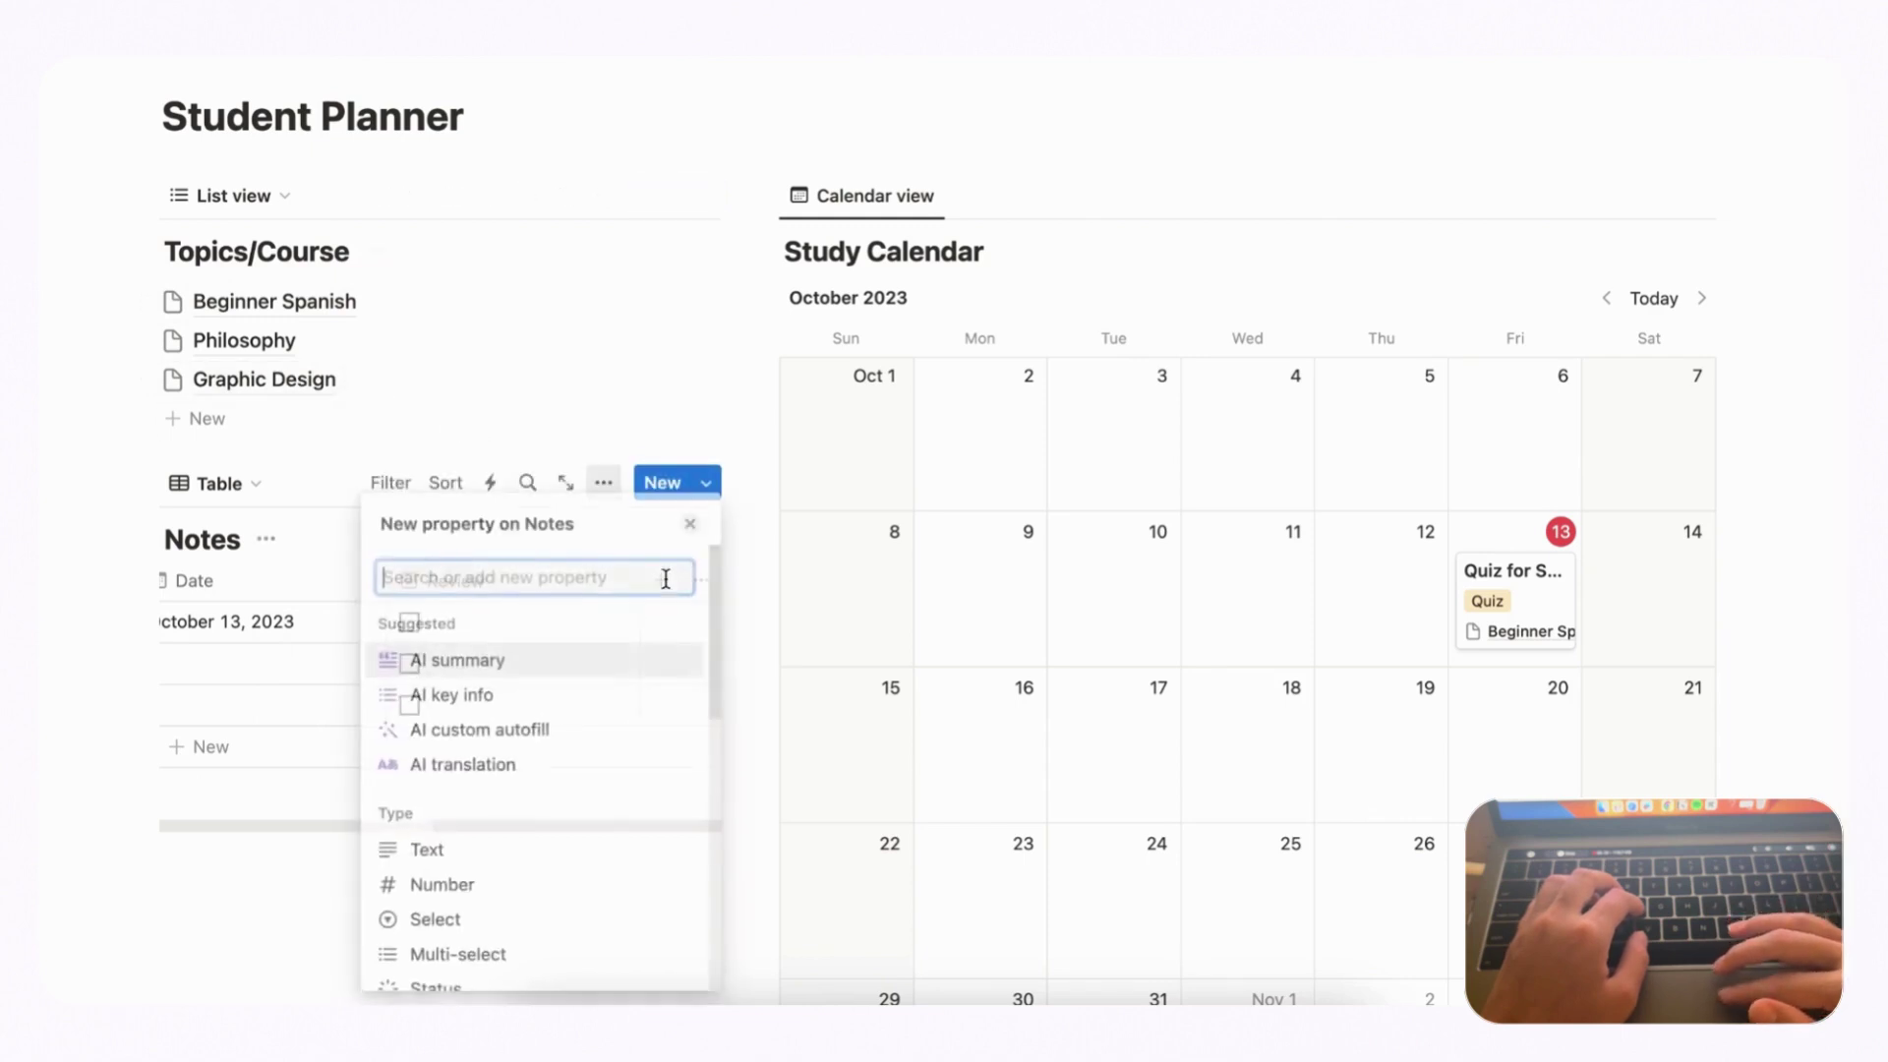
{"action": "type", "text": "relation"}
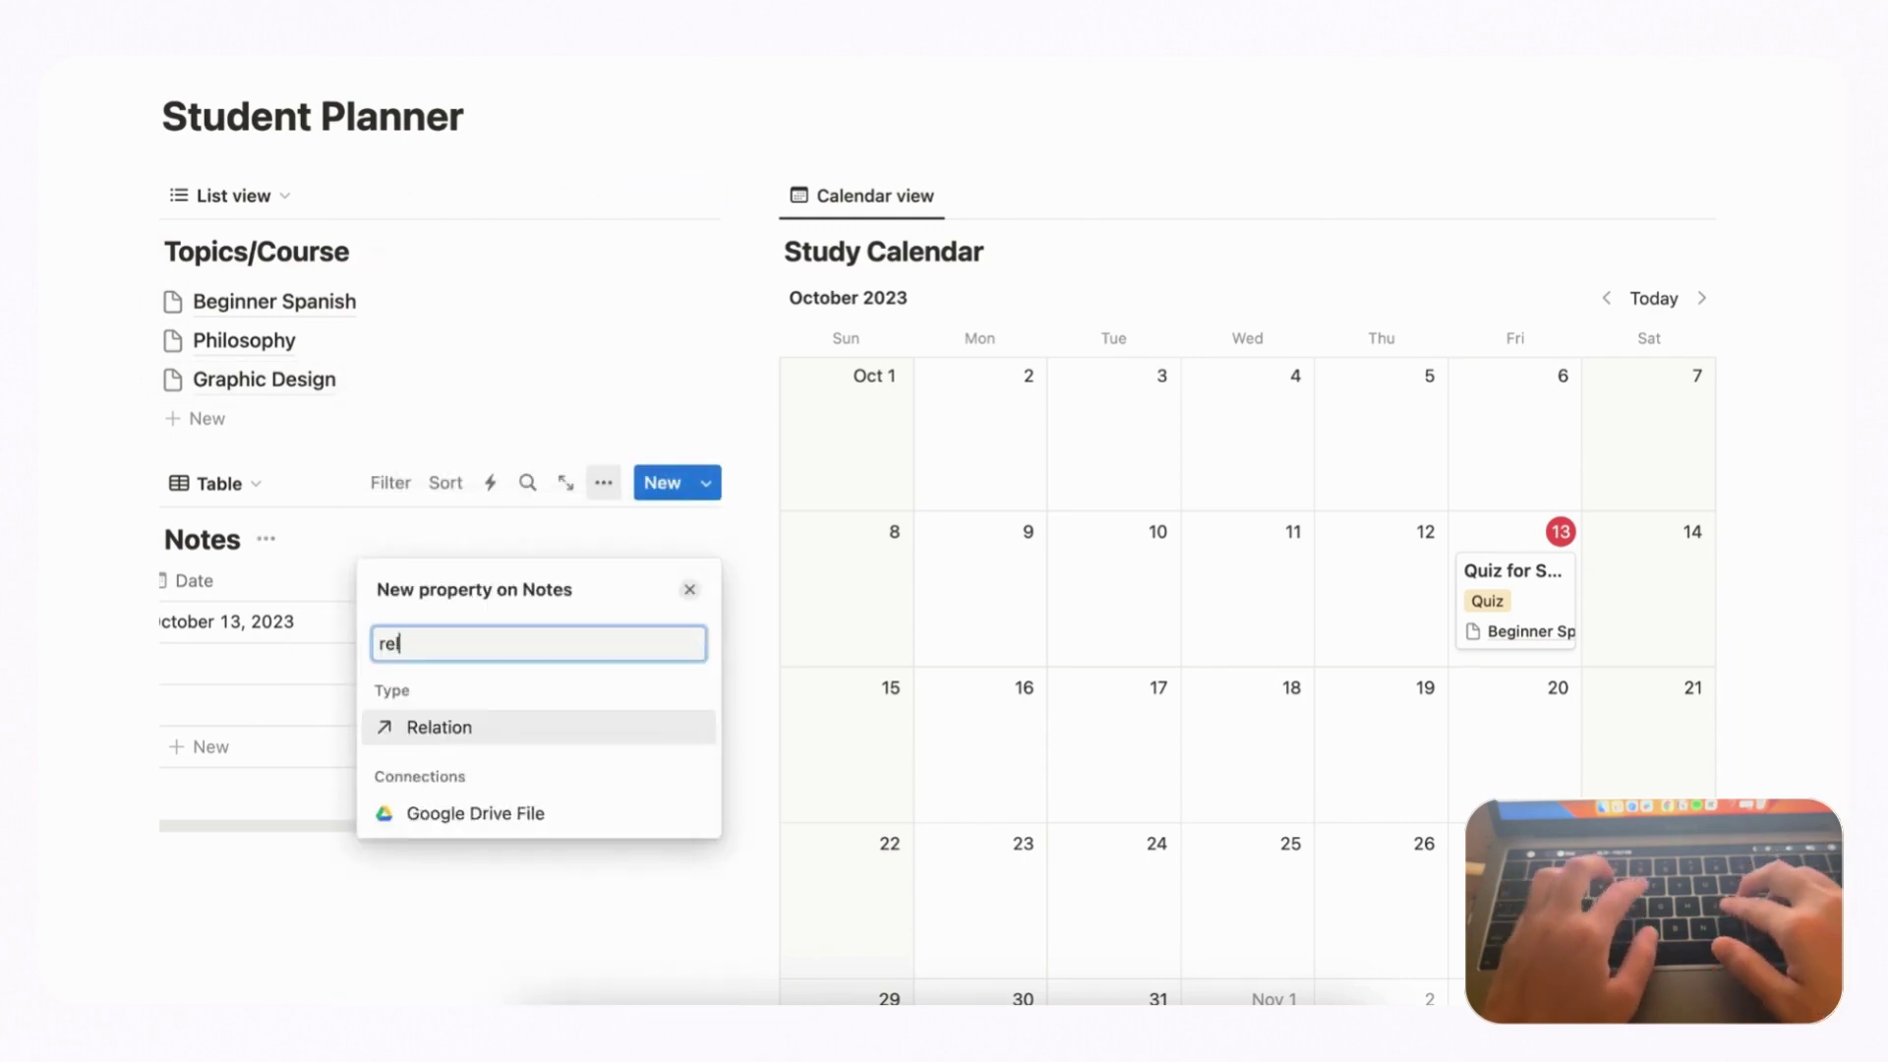
{"action": "left_click", "coordinate": [577, 727]}
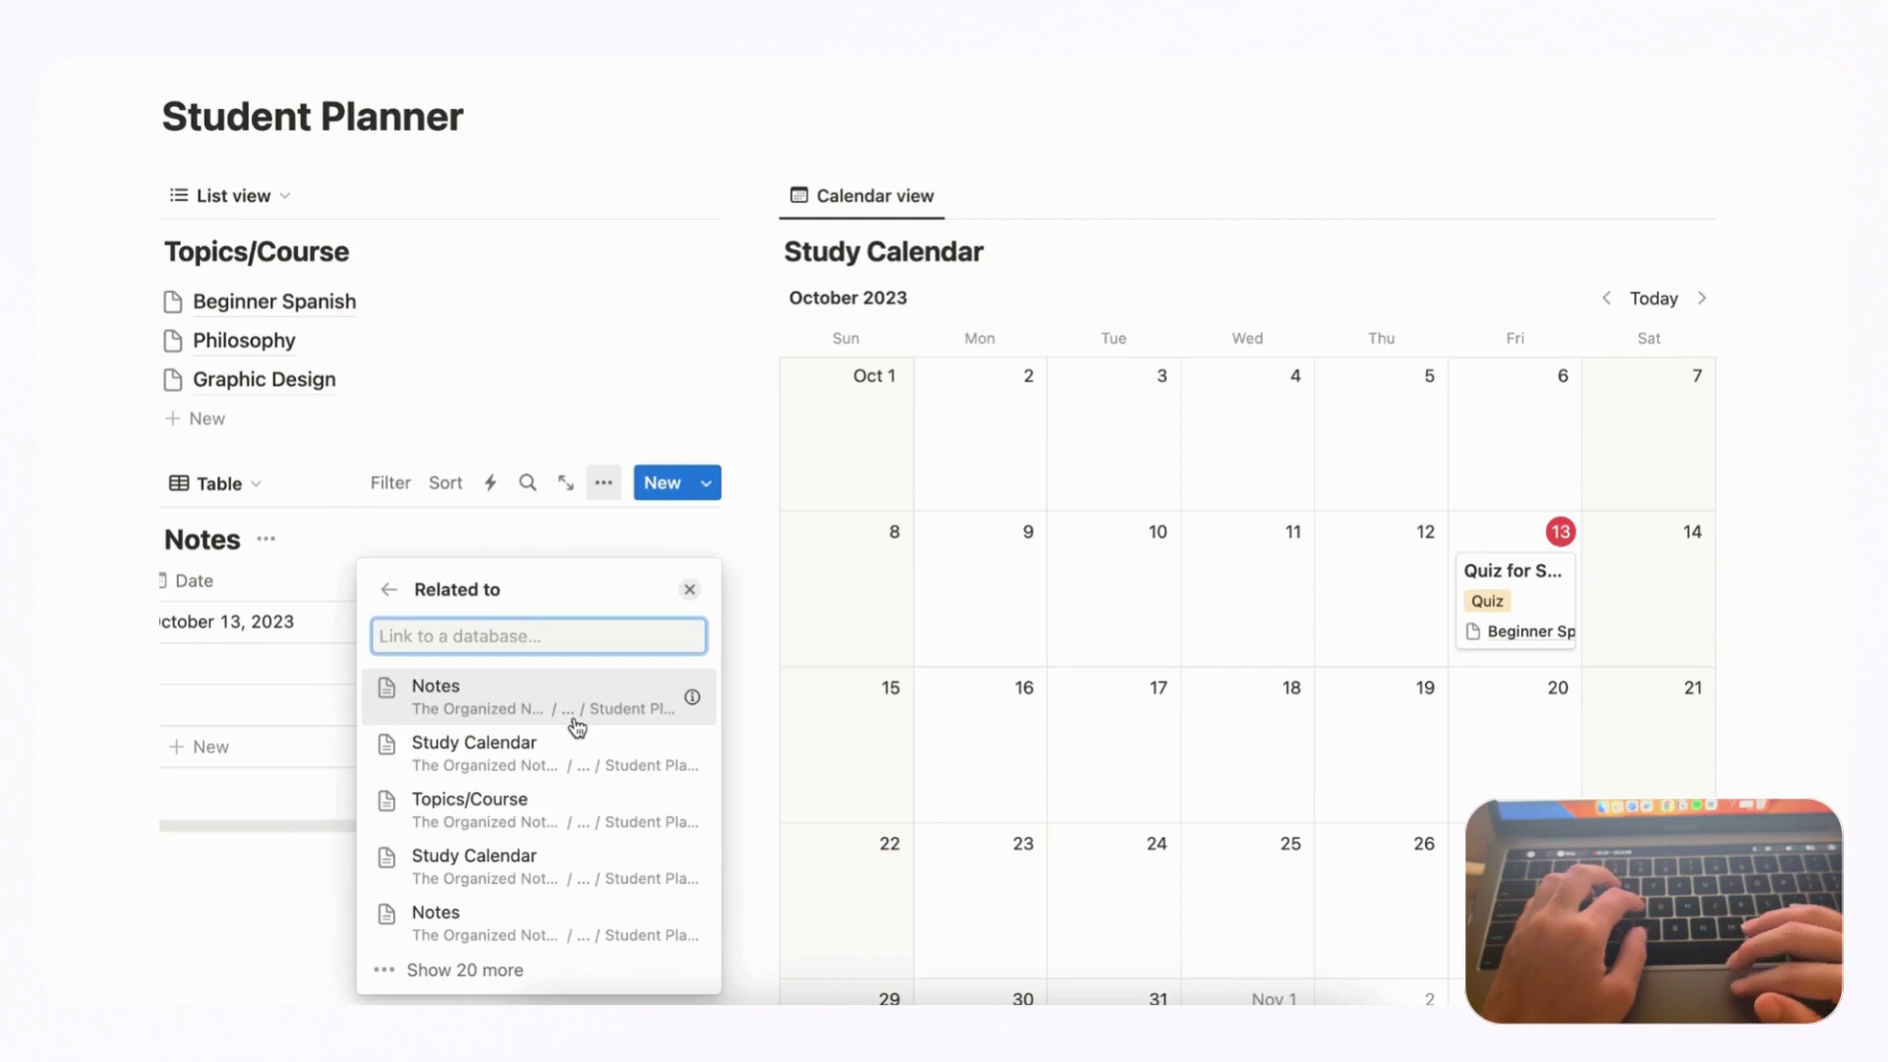
{"action": "left_click", "coordinate": [554, 817]}
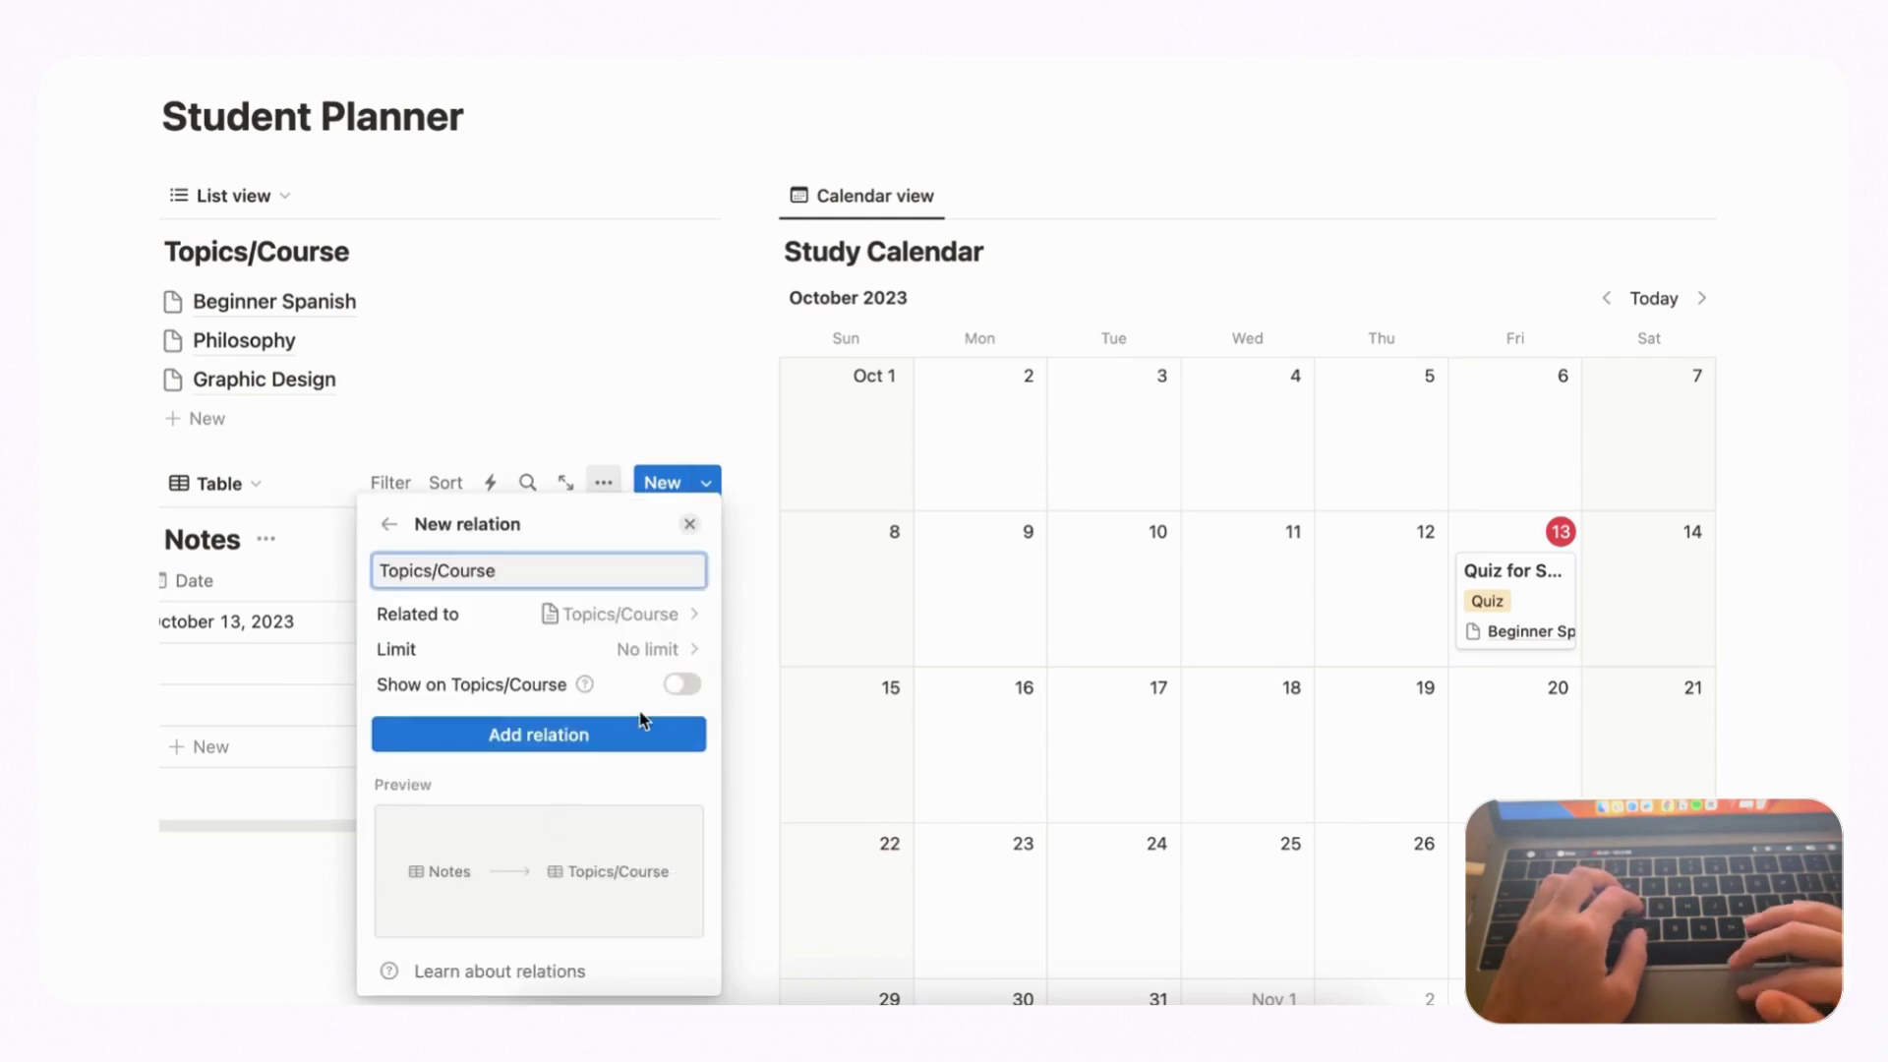
{"action": "left_click", "coordinate": [684, 683]}
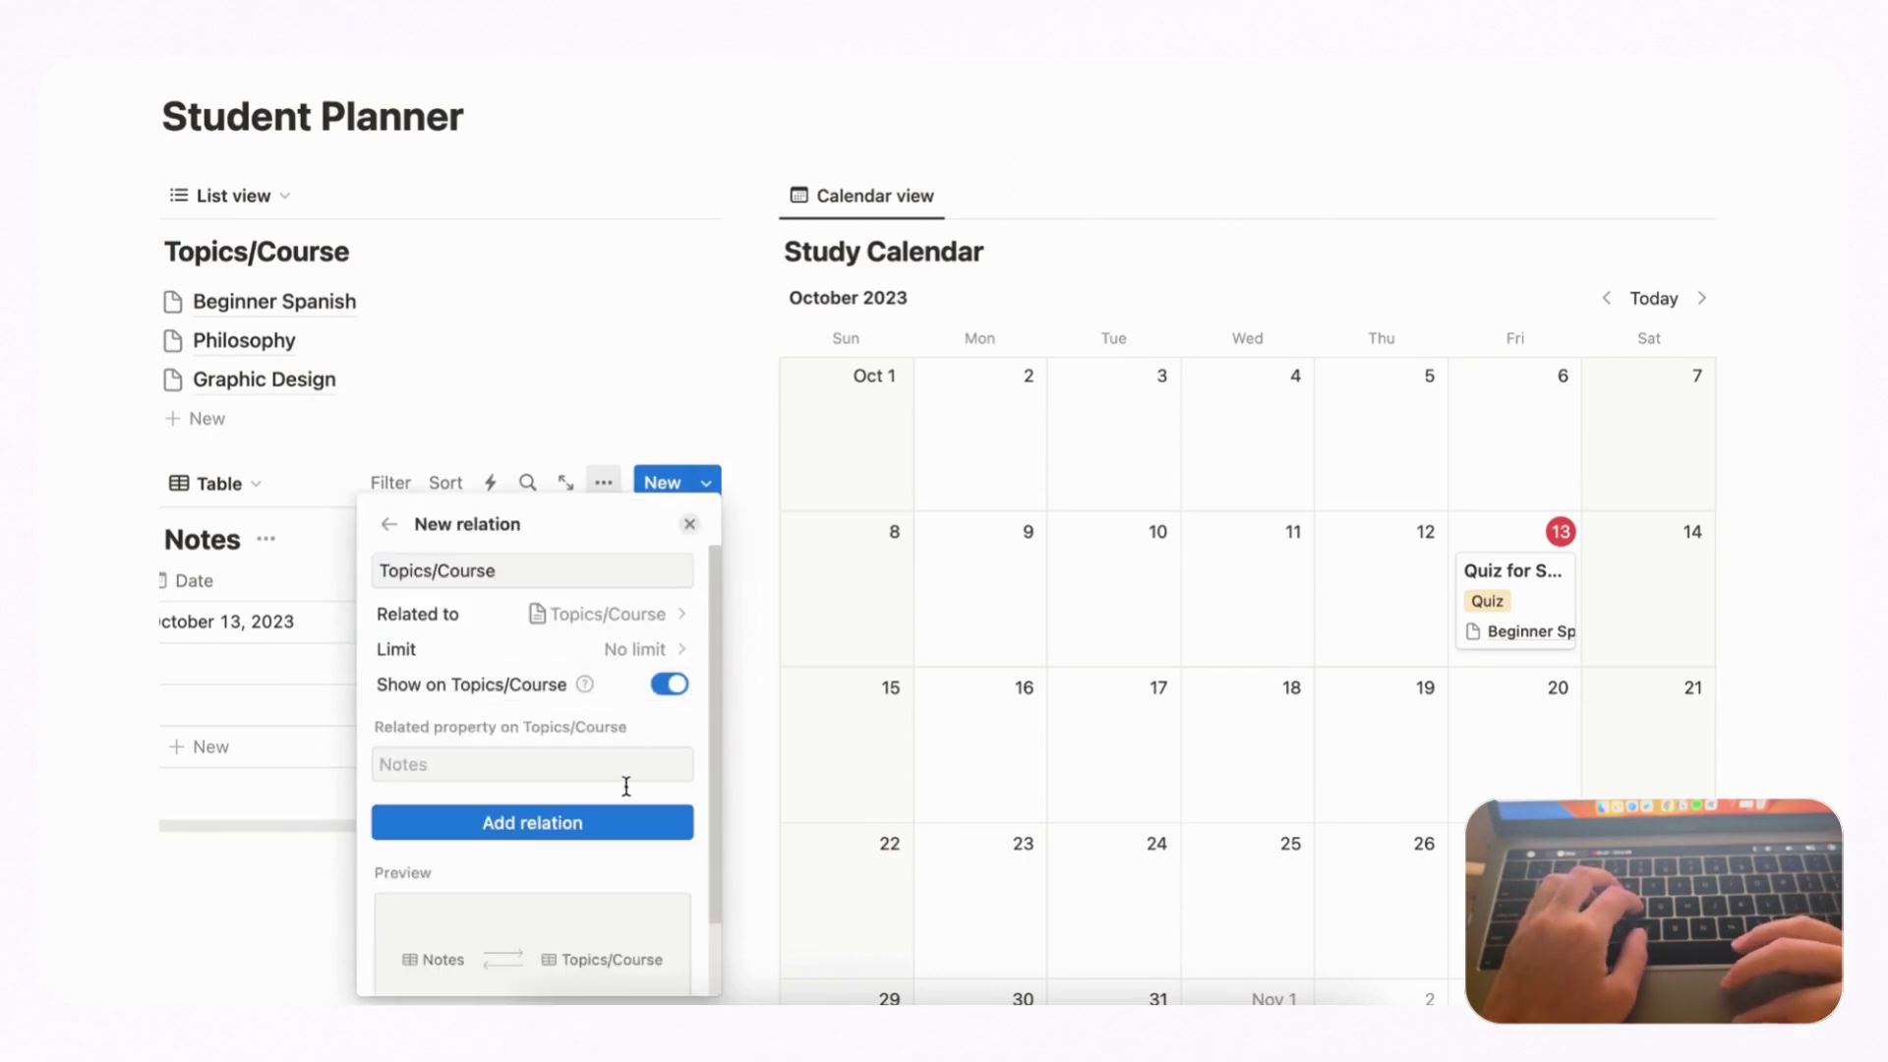
{"action": "left_click", "coordinate": [584, 826]}
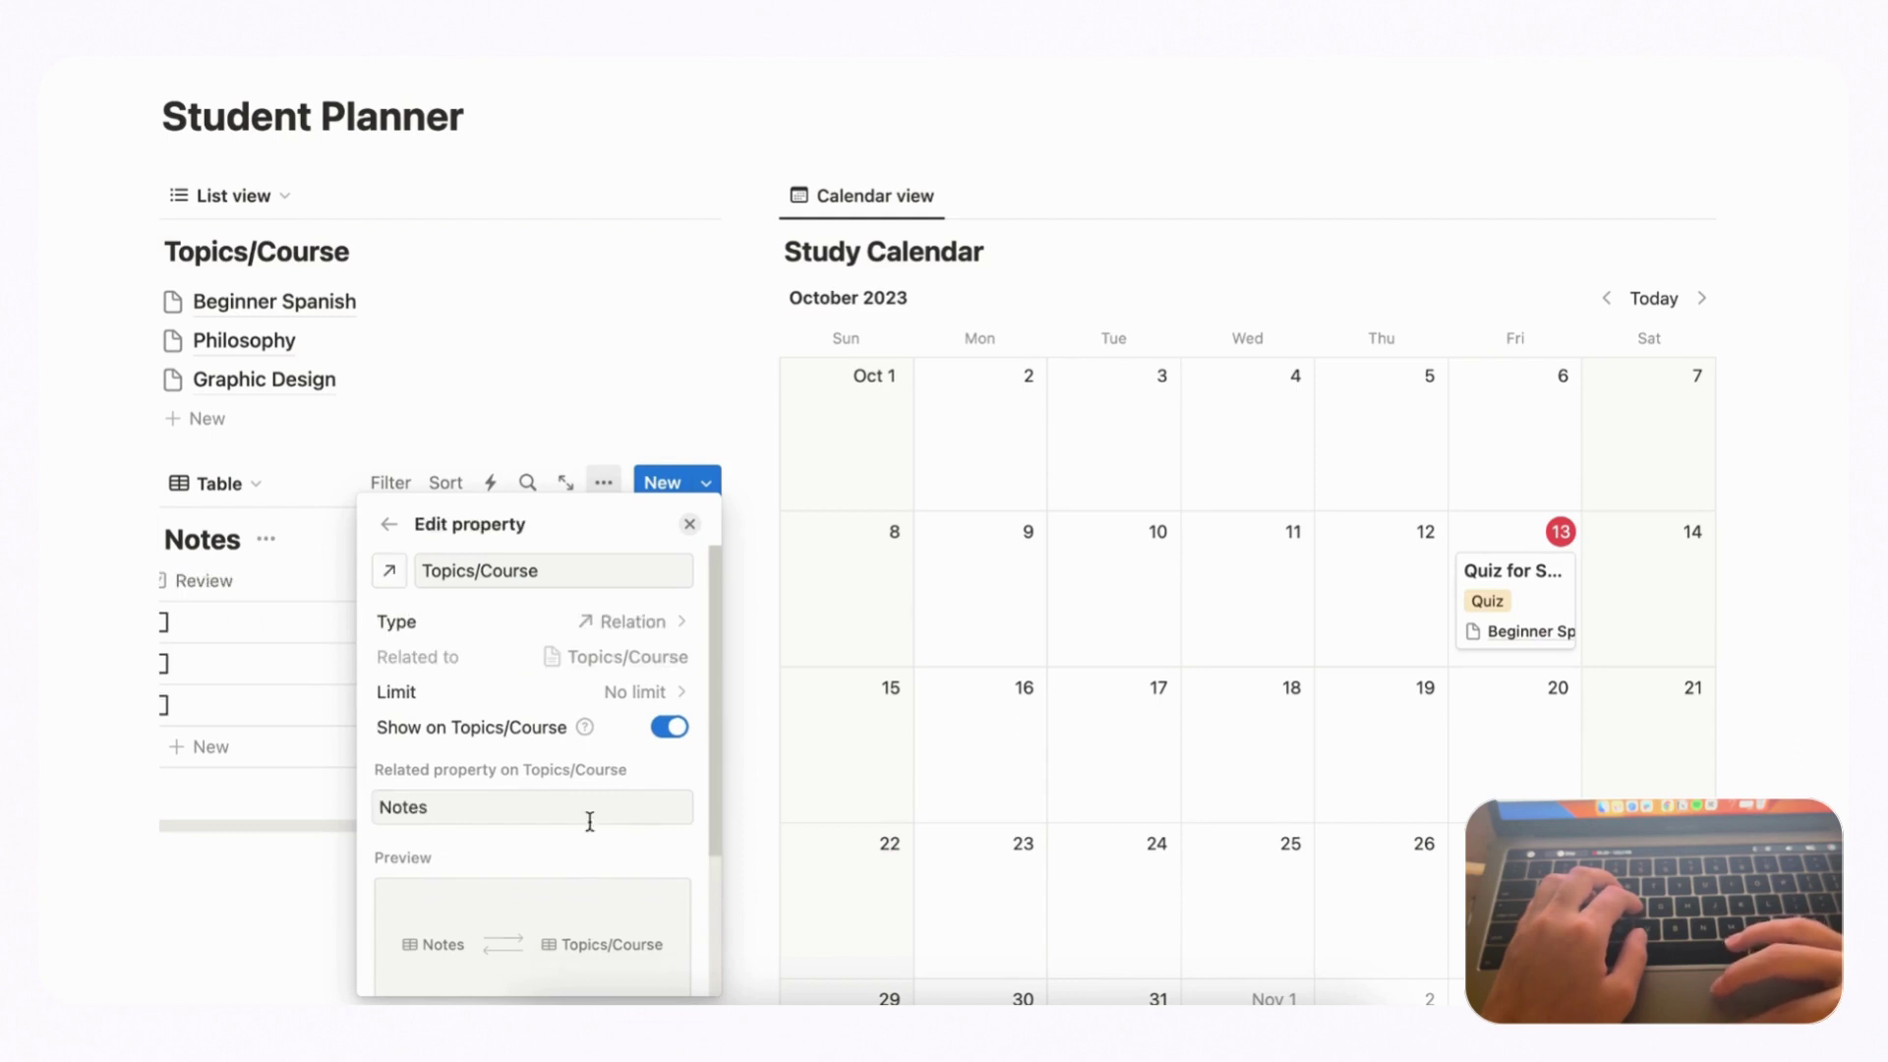
{"action": "left_click", "coordinate": [691, 526]}
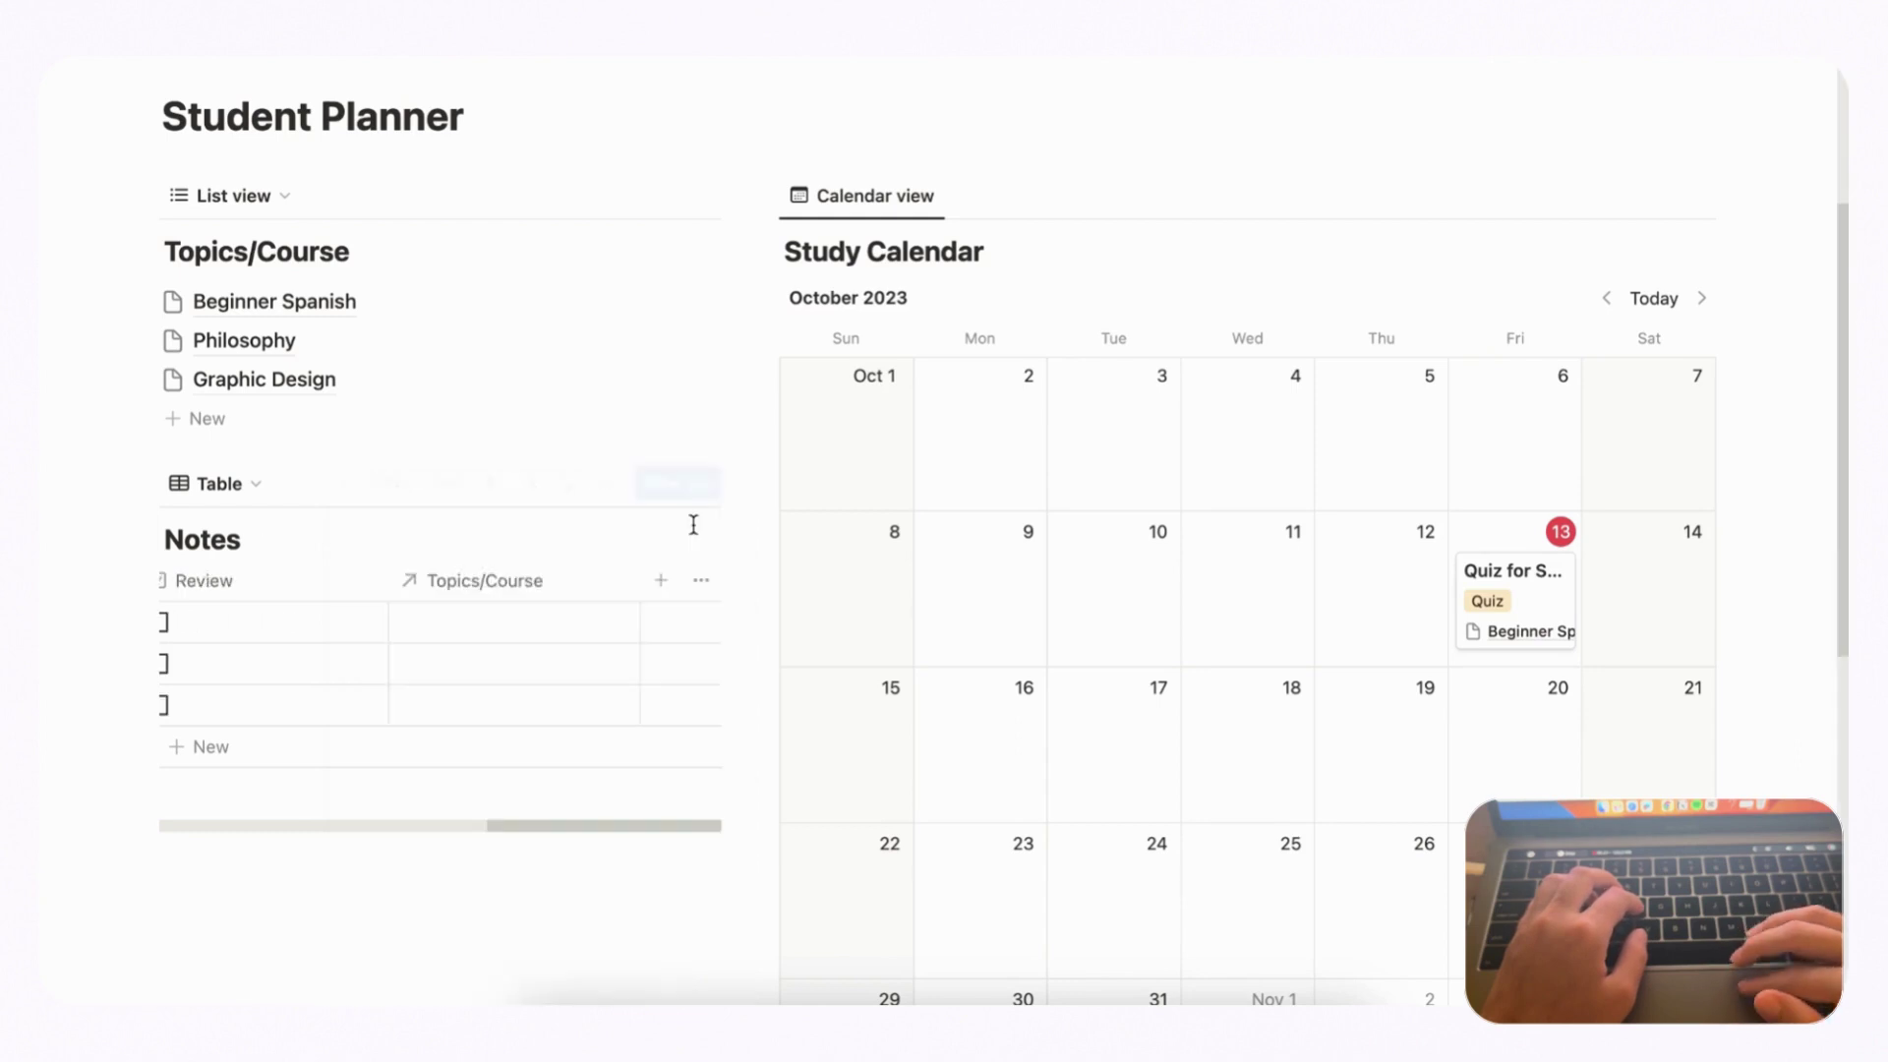
- Link Class Note for Spanish to Beginner Spanish in its Topics/Course relation
{"action": "left_click", "coordinate": [508, 622]}
{"action": "left_click", "coordinate": [547, 790]}
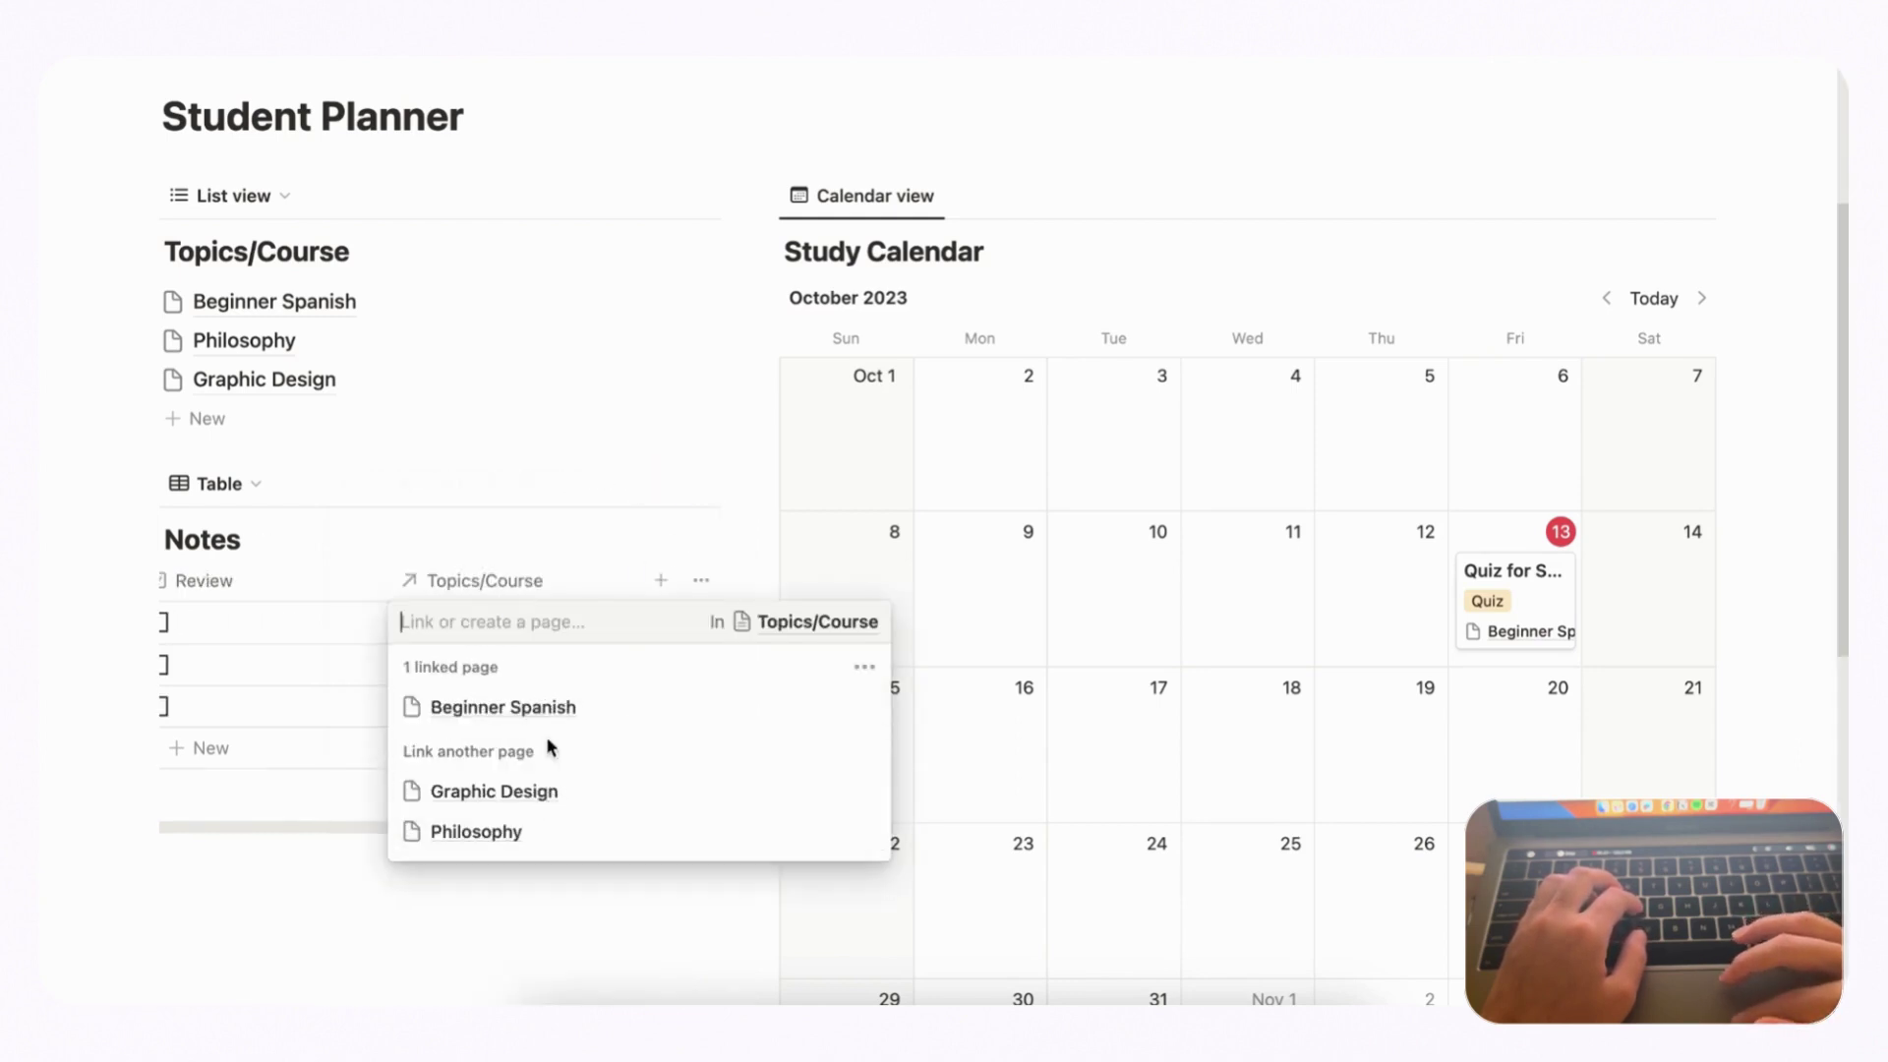
{"action": "left_click", "coordinate": [568, 539]}
- Delete the two empty rows below Class Note for Spanish in the Notes table
{"action": "scroll", "coordinate": [451, 624], "scroll_direction": "left", "scroll_amount": 5}
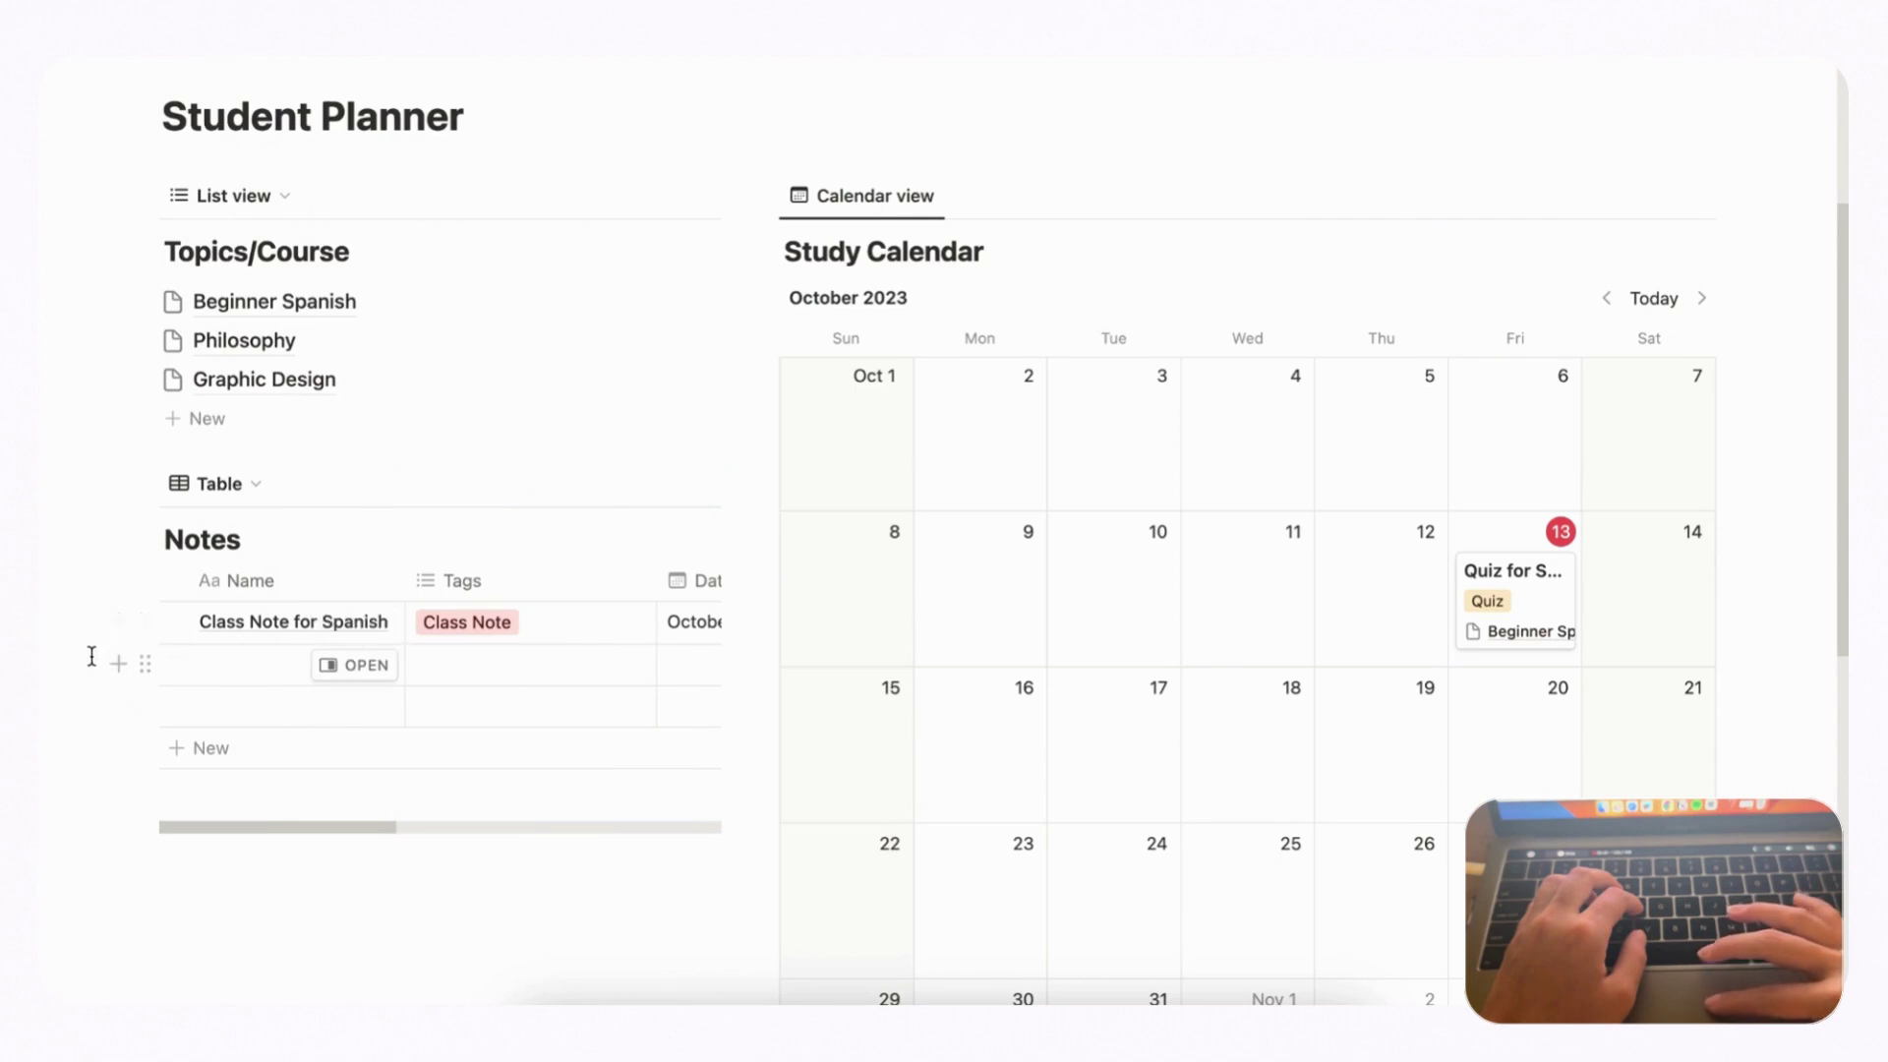
{"action": "left_click_drag", "start_coordinate": [124, 658], "coordinate": [201, 722]}
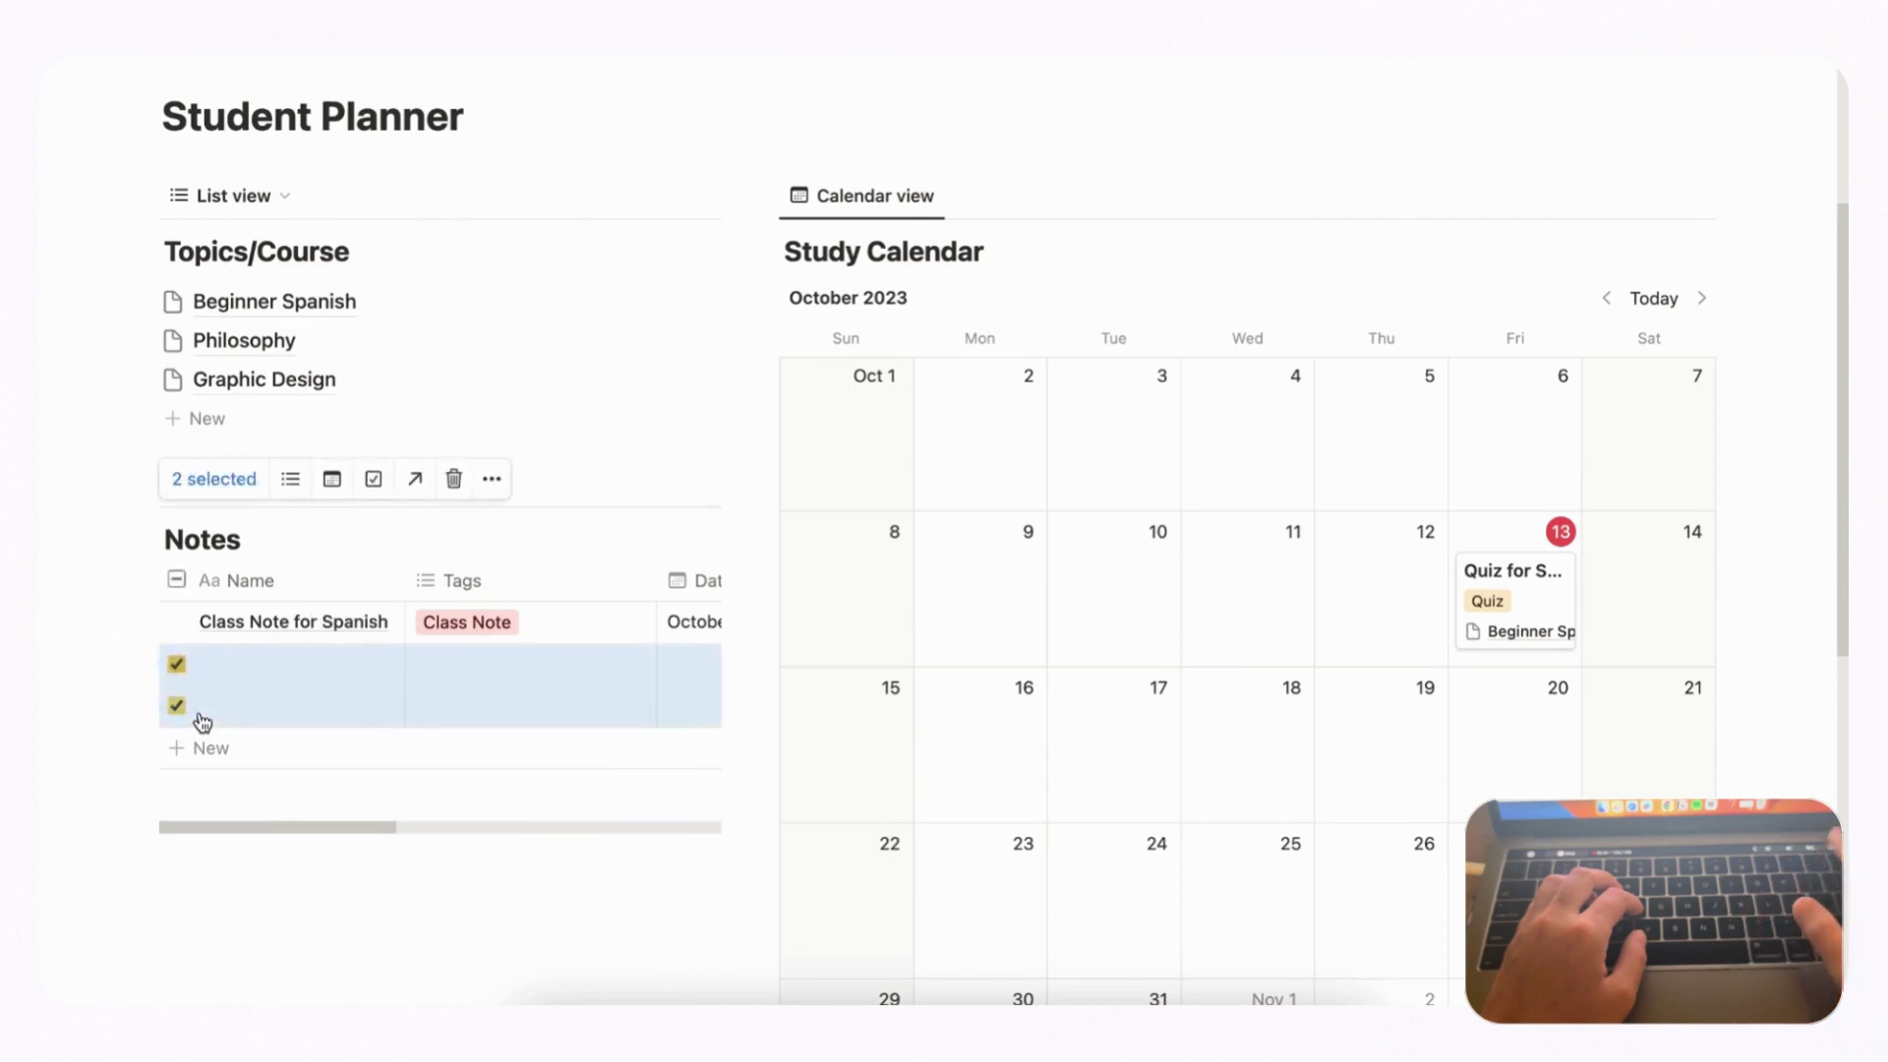
{"action": "key", "text": "Delete"}
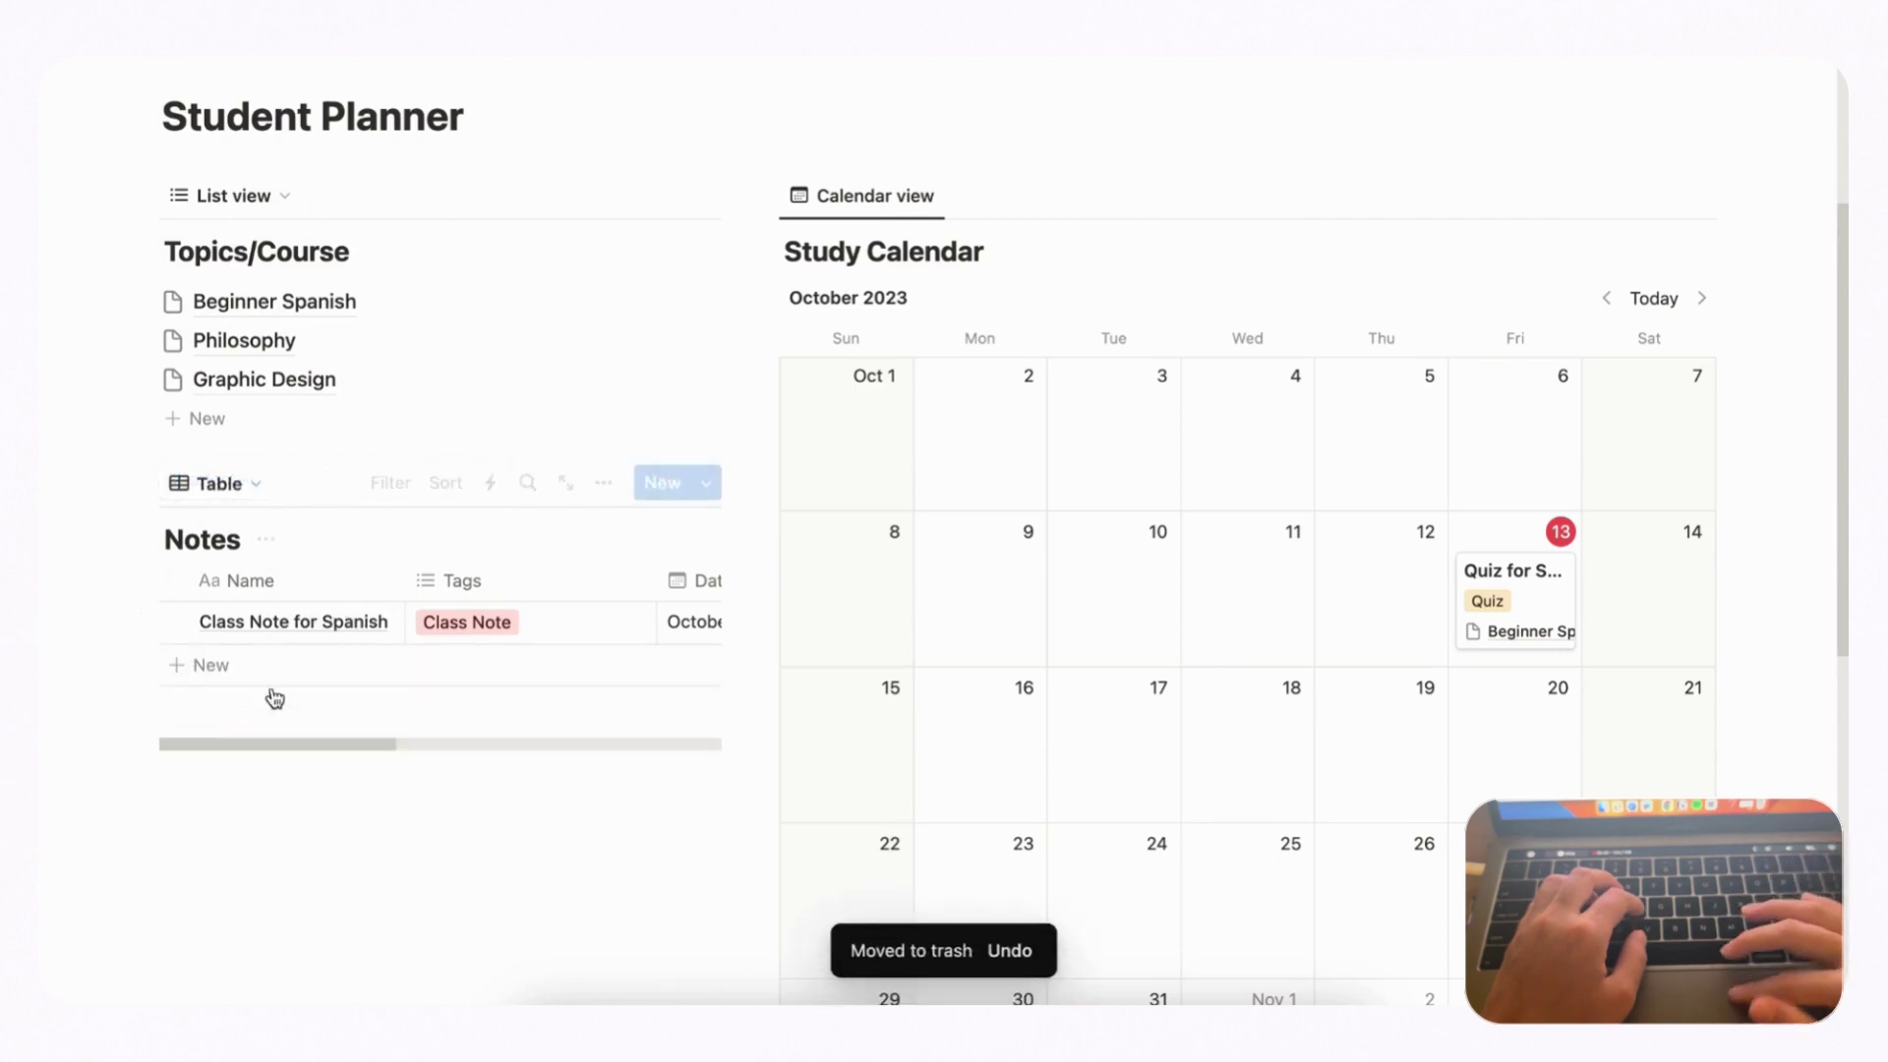
- Reorder the Notes table columns so that Review and Date come directly after Name, ahead of Tags
{"action": "scroll", "coordinate": [334, 630], "scroll_direction": "right", "scroll_amount": 4}
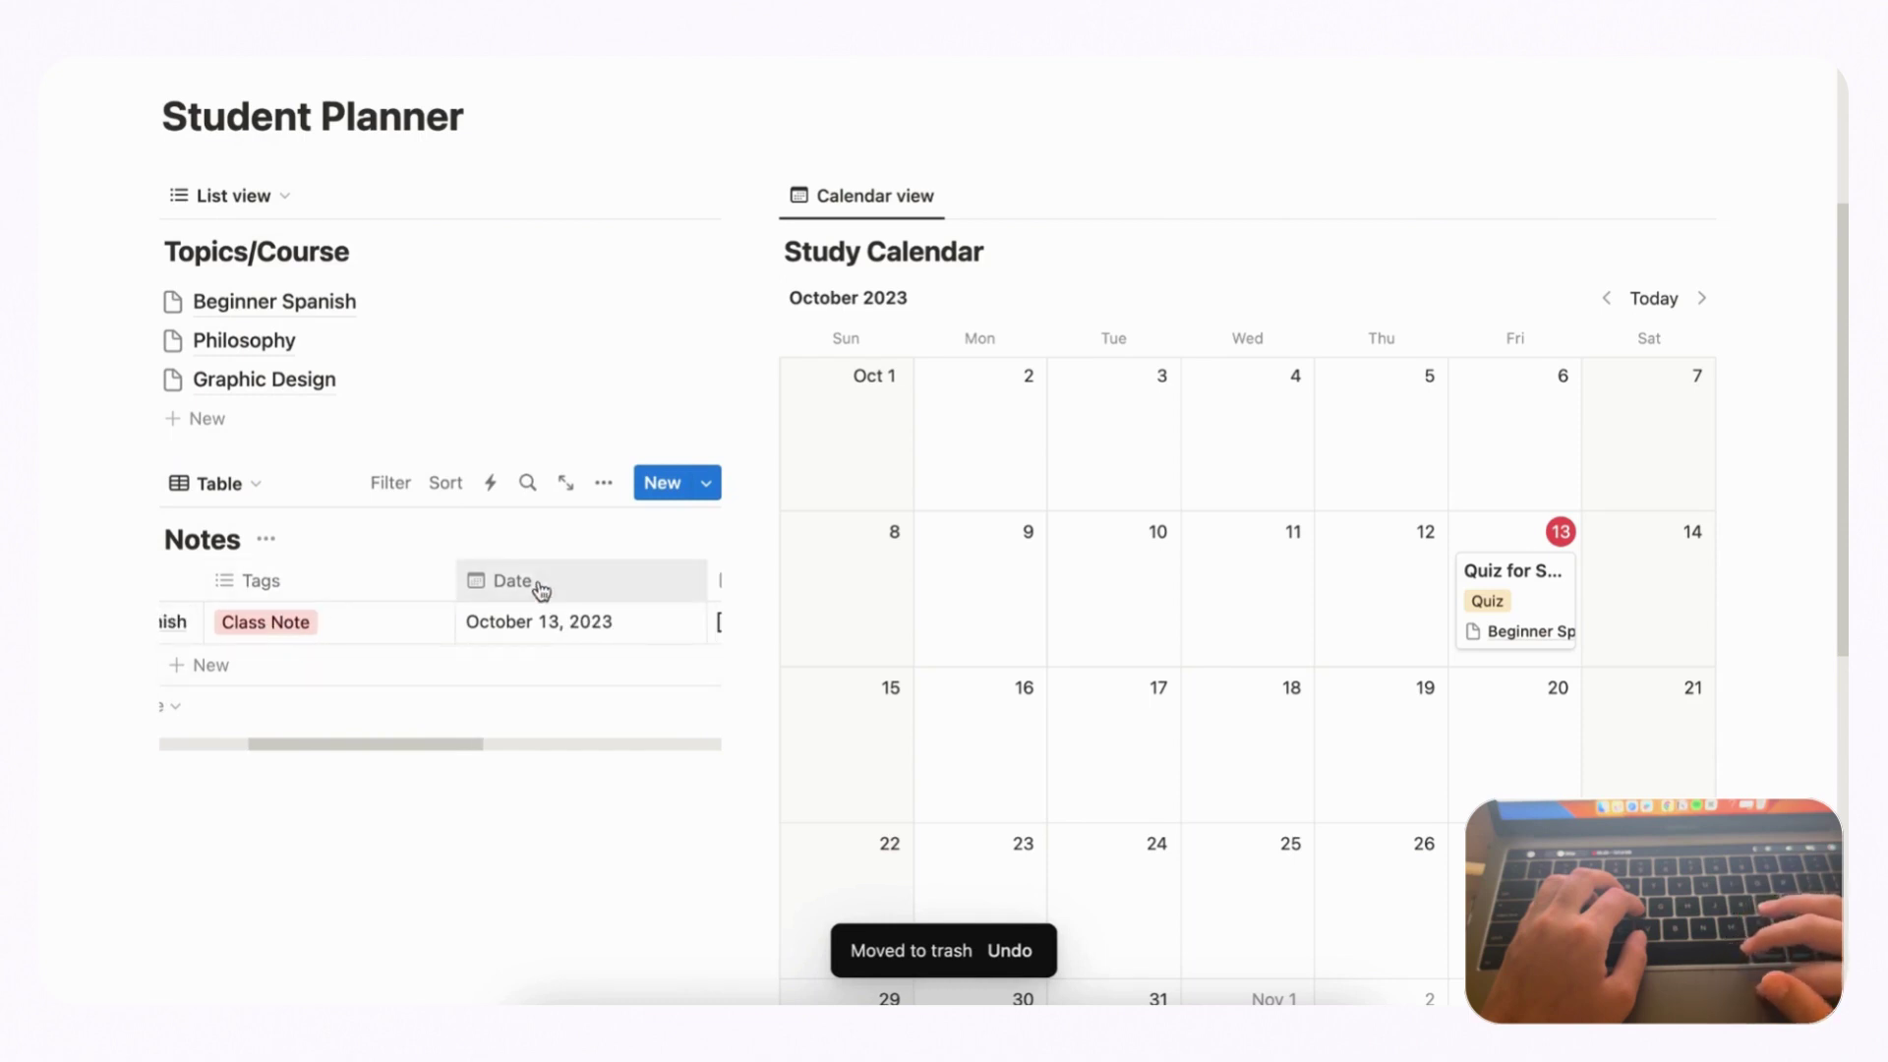
{"action": "left_click_drag", "start_coordinate": [540, 588], "coordinate": [321, 590]}
{"action": "scroll", "coordinate": [371, 601], "scroll_direction": "right", "scroll_amount": 3}
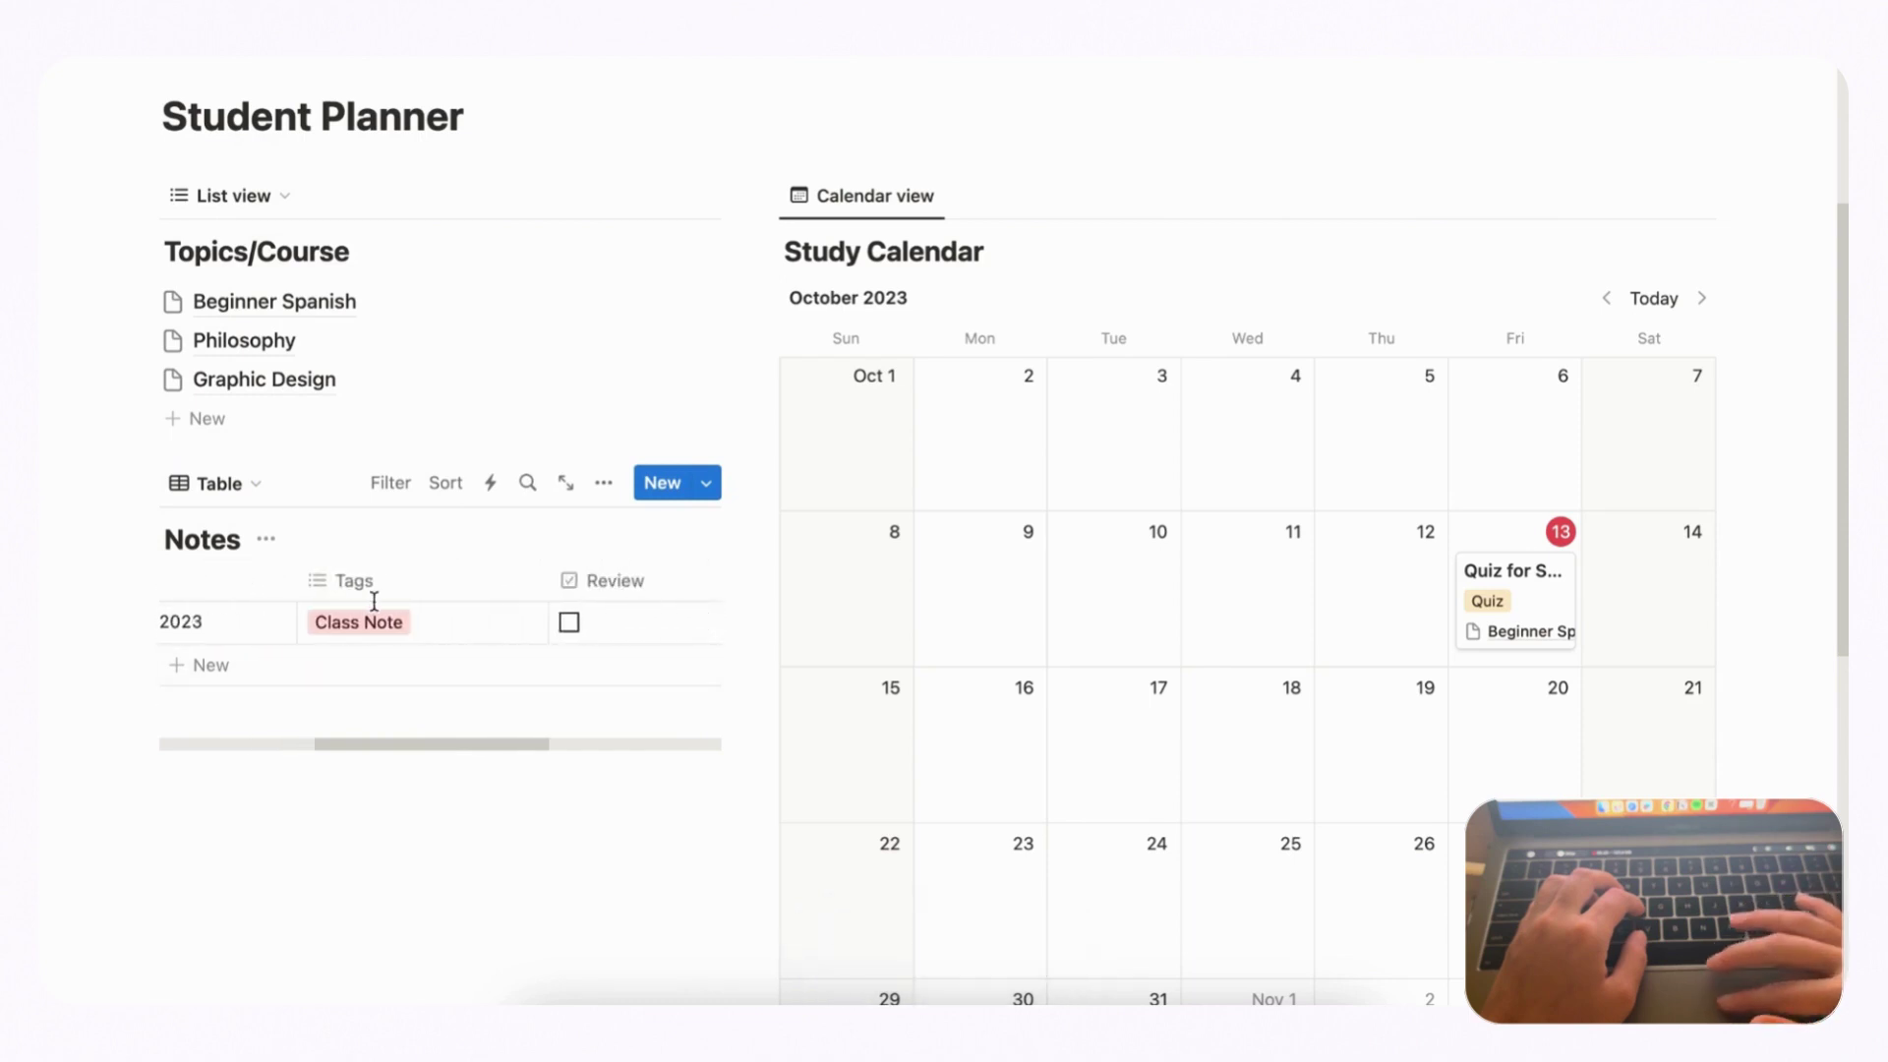
{"action": "left_click_drag", "start_coordinate": [629, 586], "coordinate": [409, 577]}
{"action": "scroll", "coordinate": [540, 623], "scroll_direction": "right", "scroll_amount": 3}
{"action": "scroll", "coordinate": [564, 611], "scroll_direction": "right", "scroll_amount": 3}
{"action": "scroll", "coordinate": [569, 608], "scroll_direction": "left", "scroll_amount": 5}
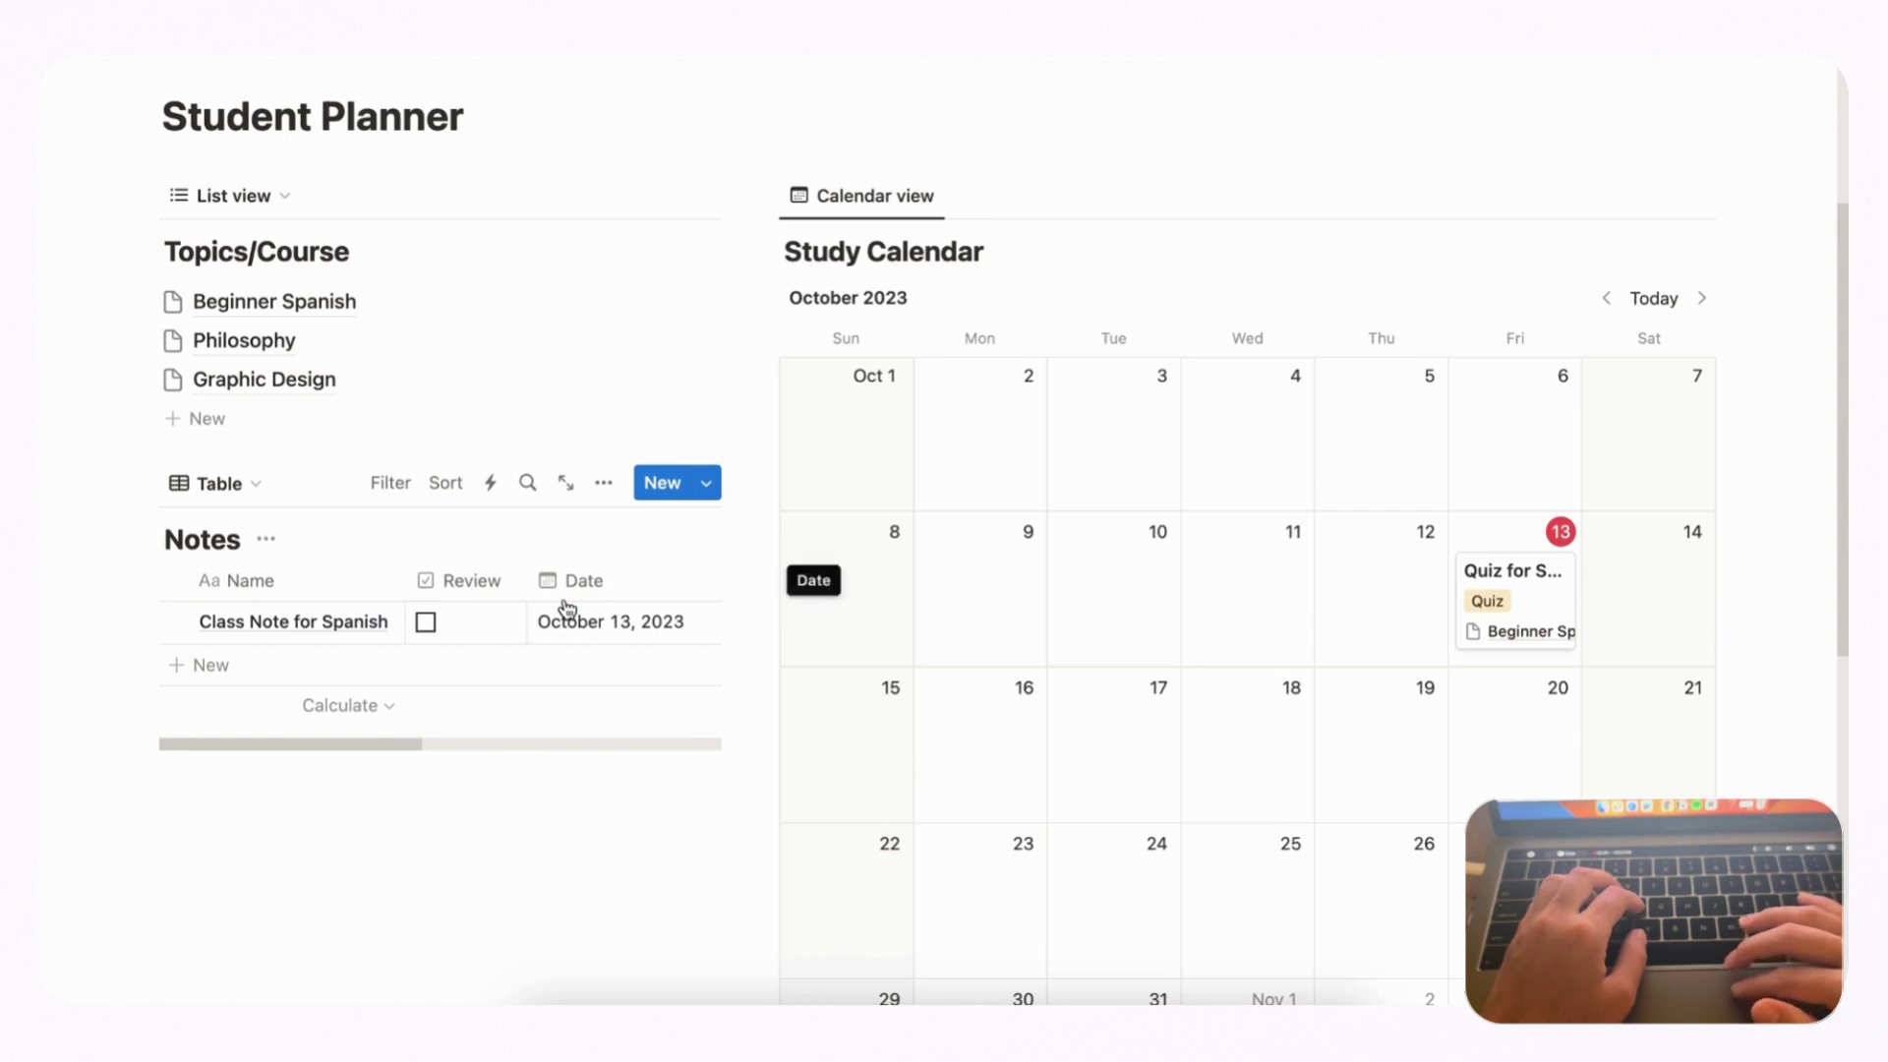
- Freeze the Notes table up to the Name column and check it against the remaining columns
{"action": "left_click", "coordinate": [295, 593]}
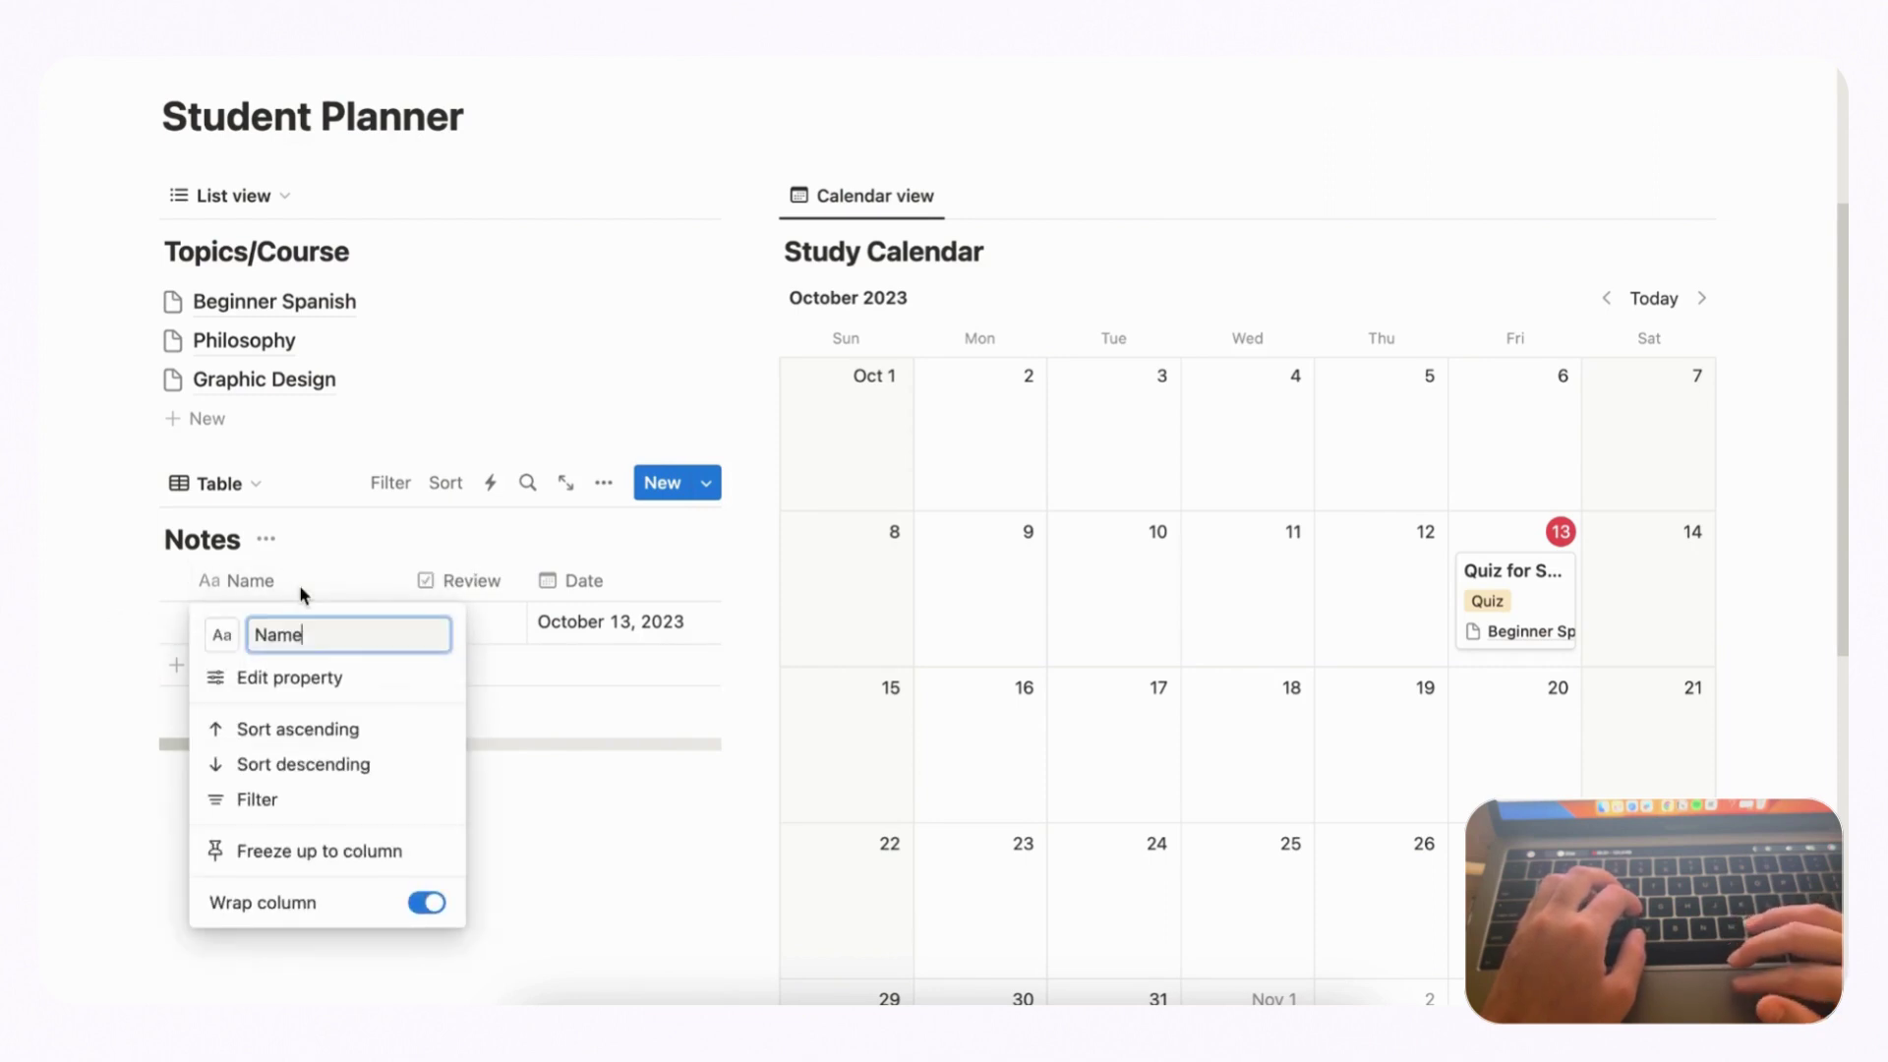
{"action": "left_click", "coordinate": [328, 863]}
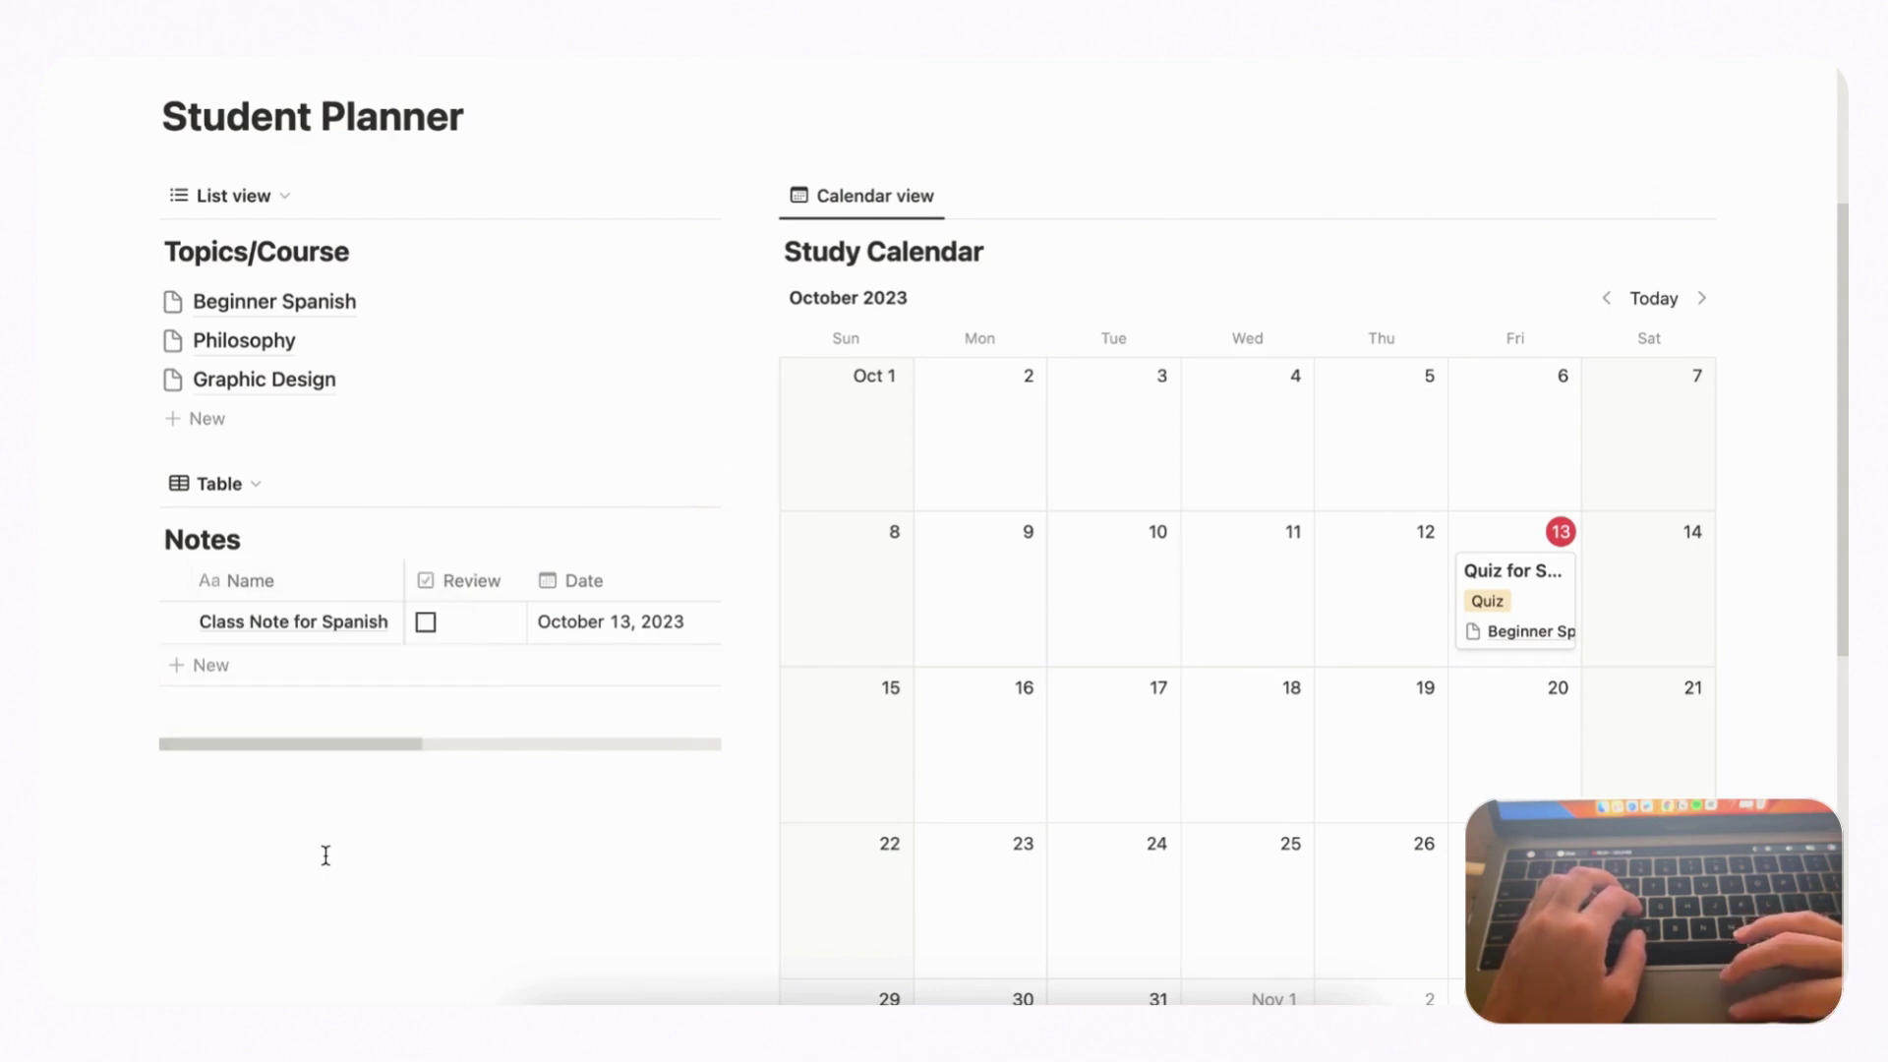
{"action": "scroll", "coordinate": [594, 626], "scroll_direction": "right", "scroll_amount": 3}
{"action": "scroll", "coordinate": [599, 630], "scroll_direction": "right", "scroll_amount": 2}
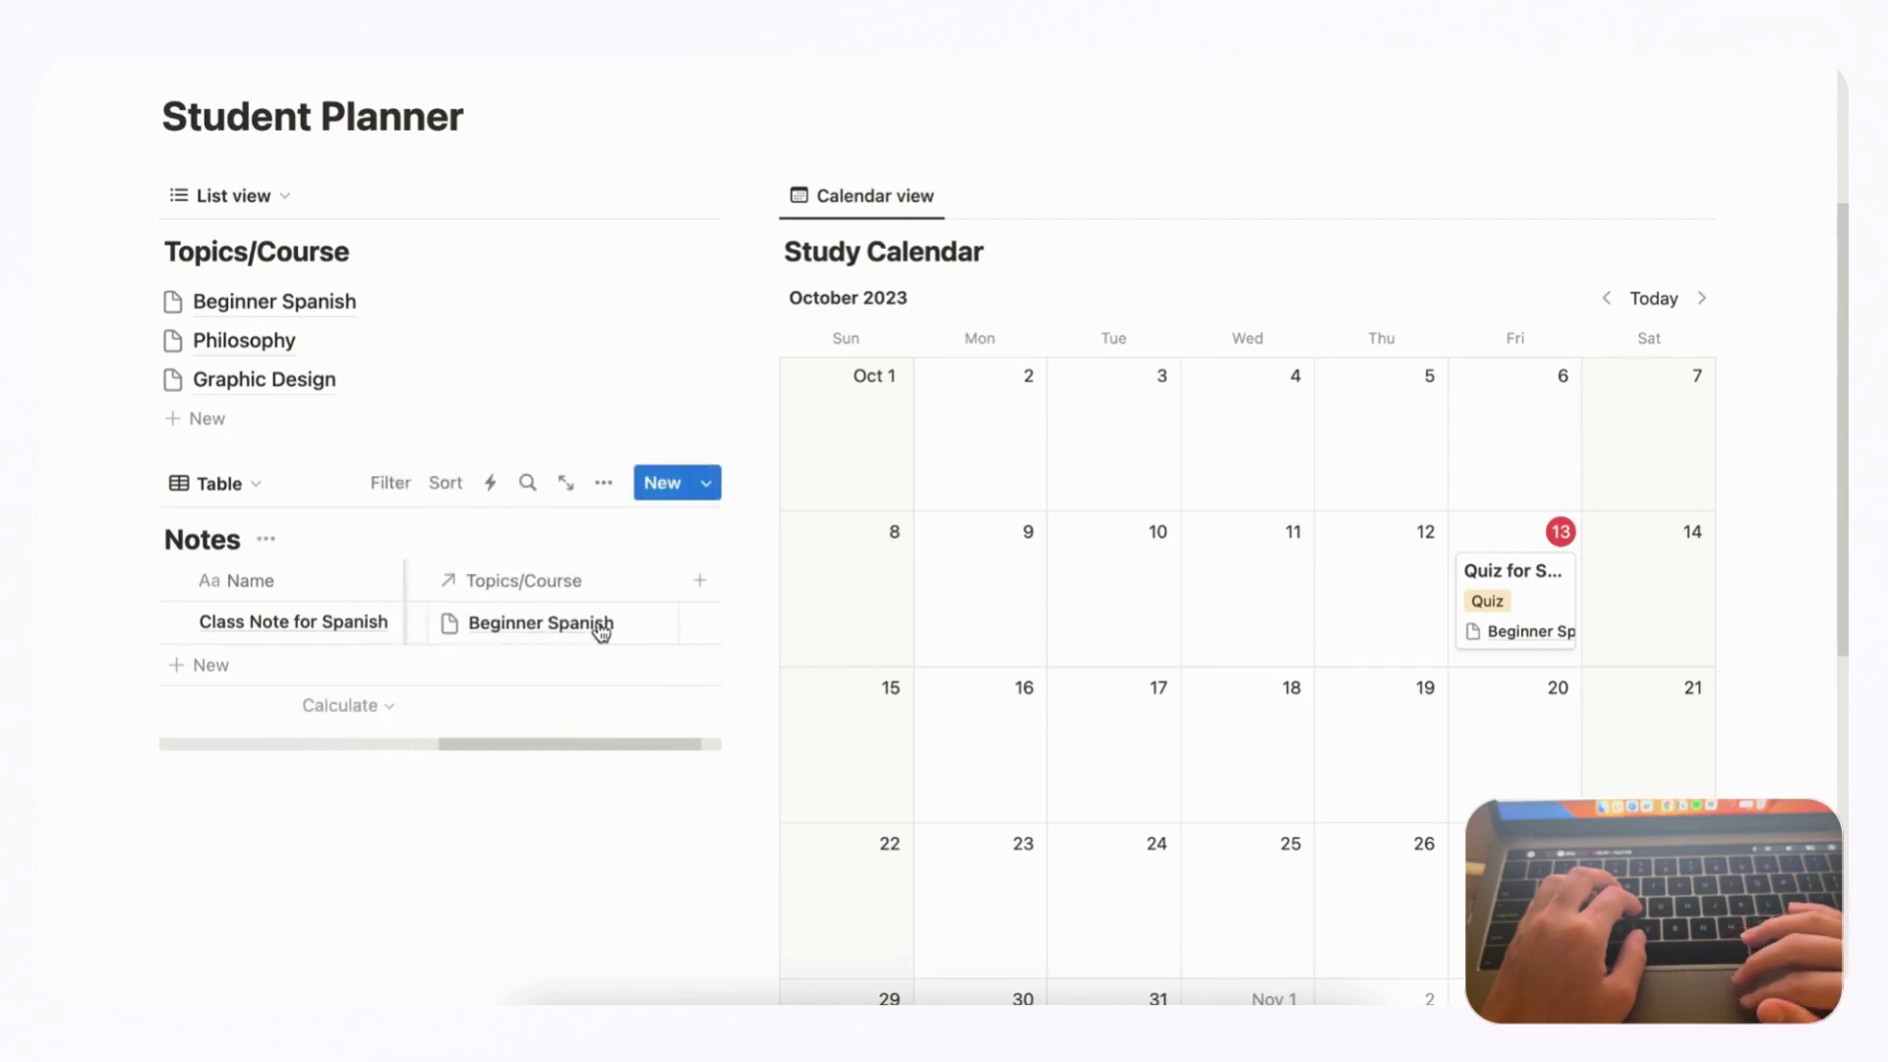
{"action": "scroll", "coordinate": [599, 629], "scroll_direction": "left", "scroll_amount": 6}
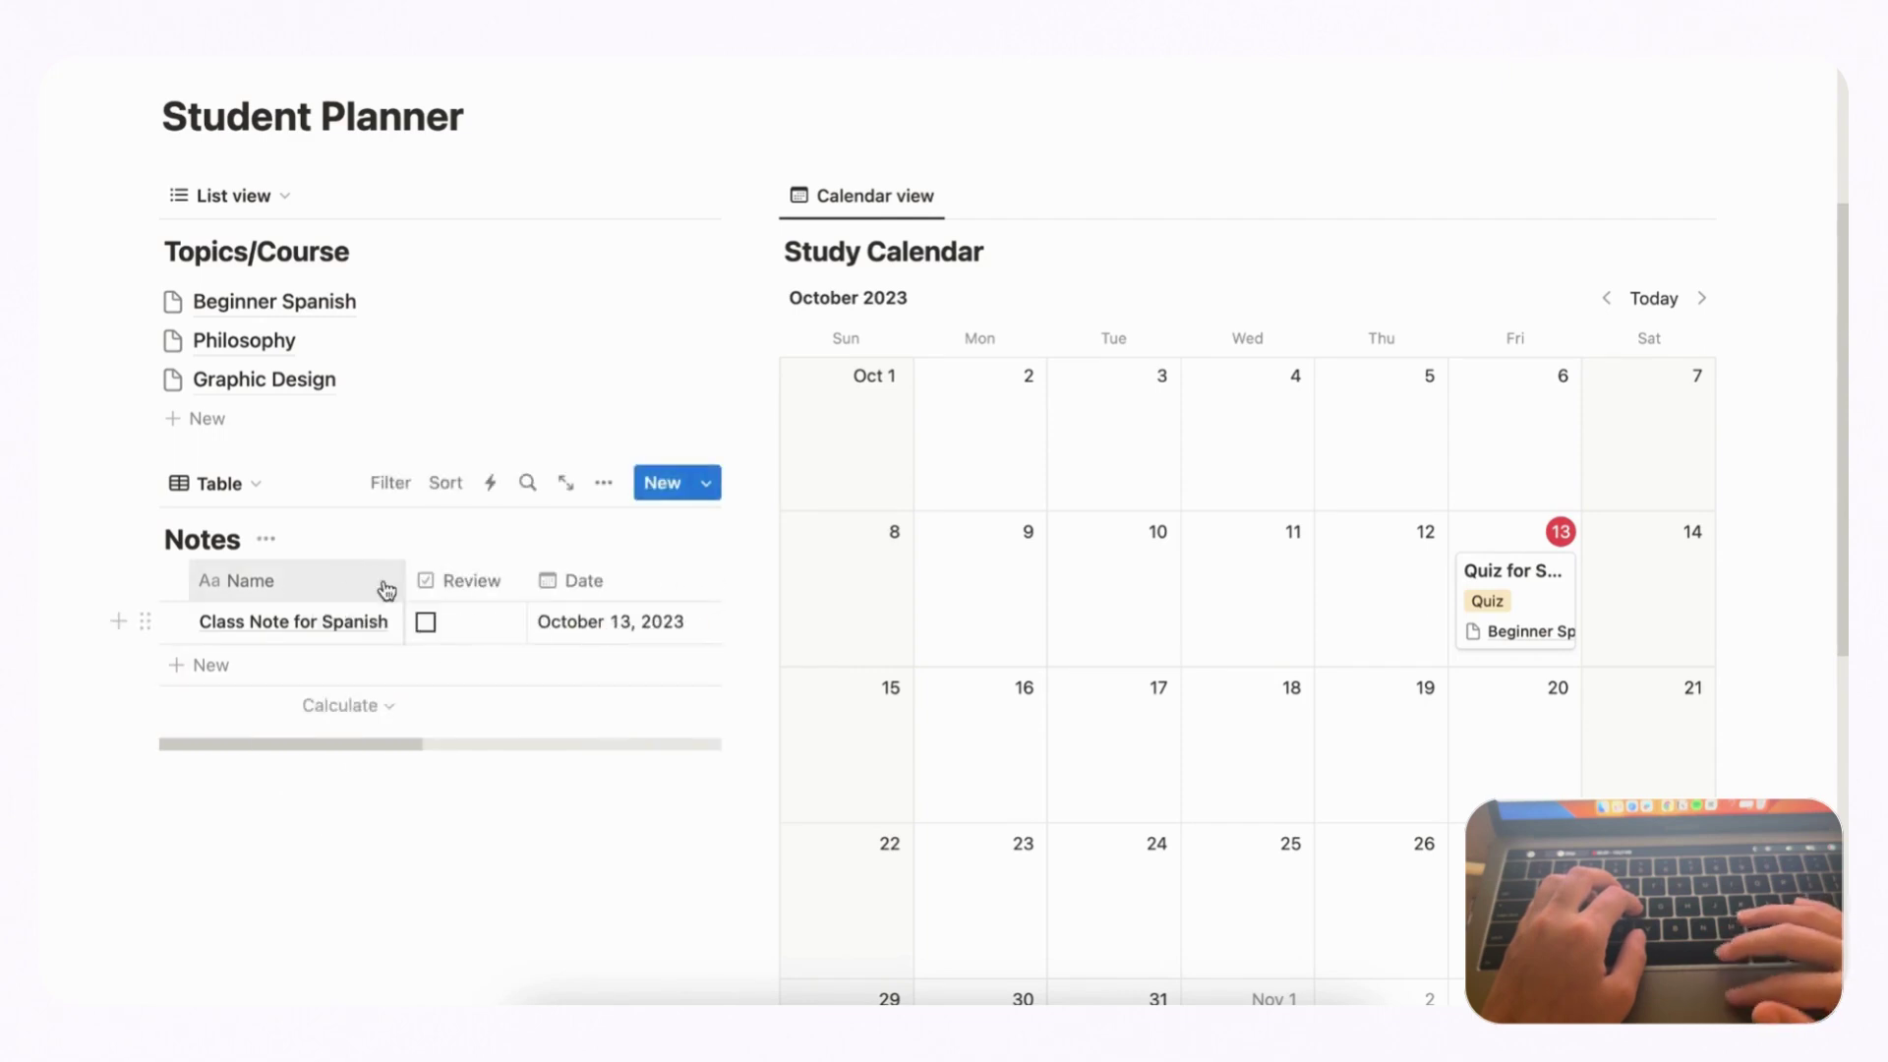
{"action": "scroll", "coordinate": [566, 622], "scroll_direction": "right", "scroll_amount": 1}
{"action": "scroll", "coordinate": [568, 619], "scroll_direction": "right", "scroll_amount": 3}
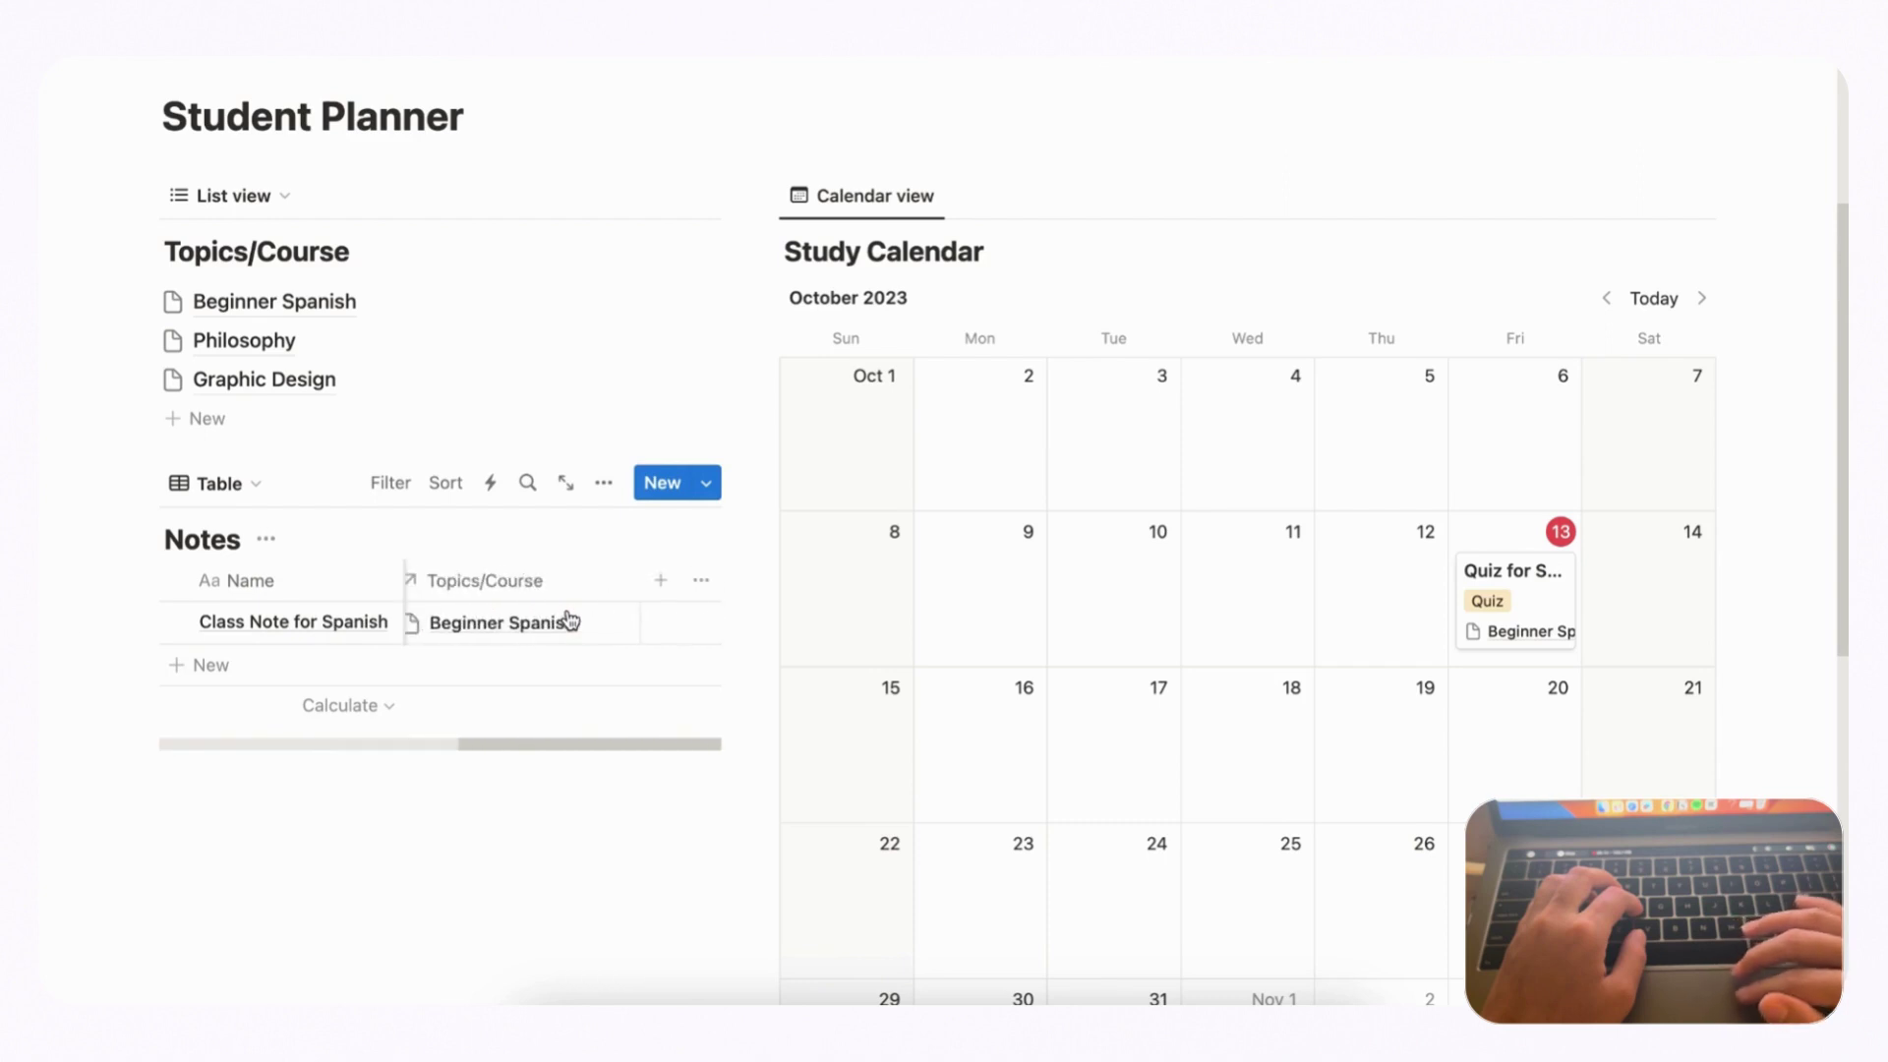
{"action": "scroll", "coordinate": [568, 619], "scroll_direction": "left", "scroll_amount": 4}
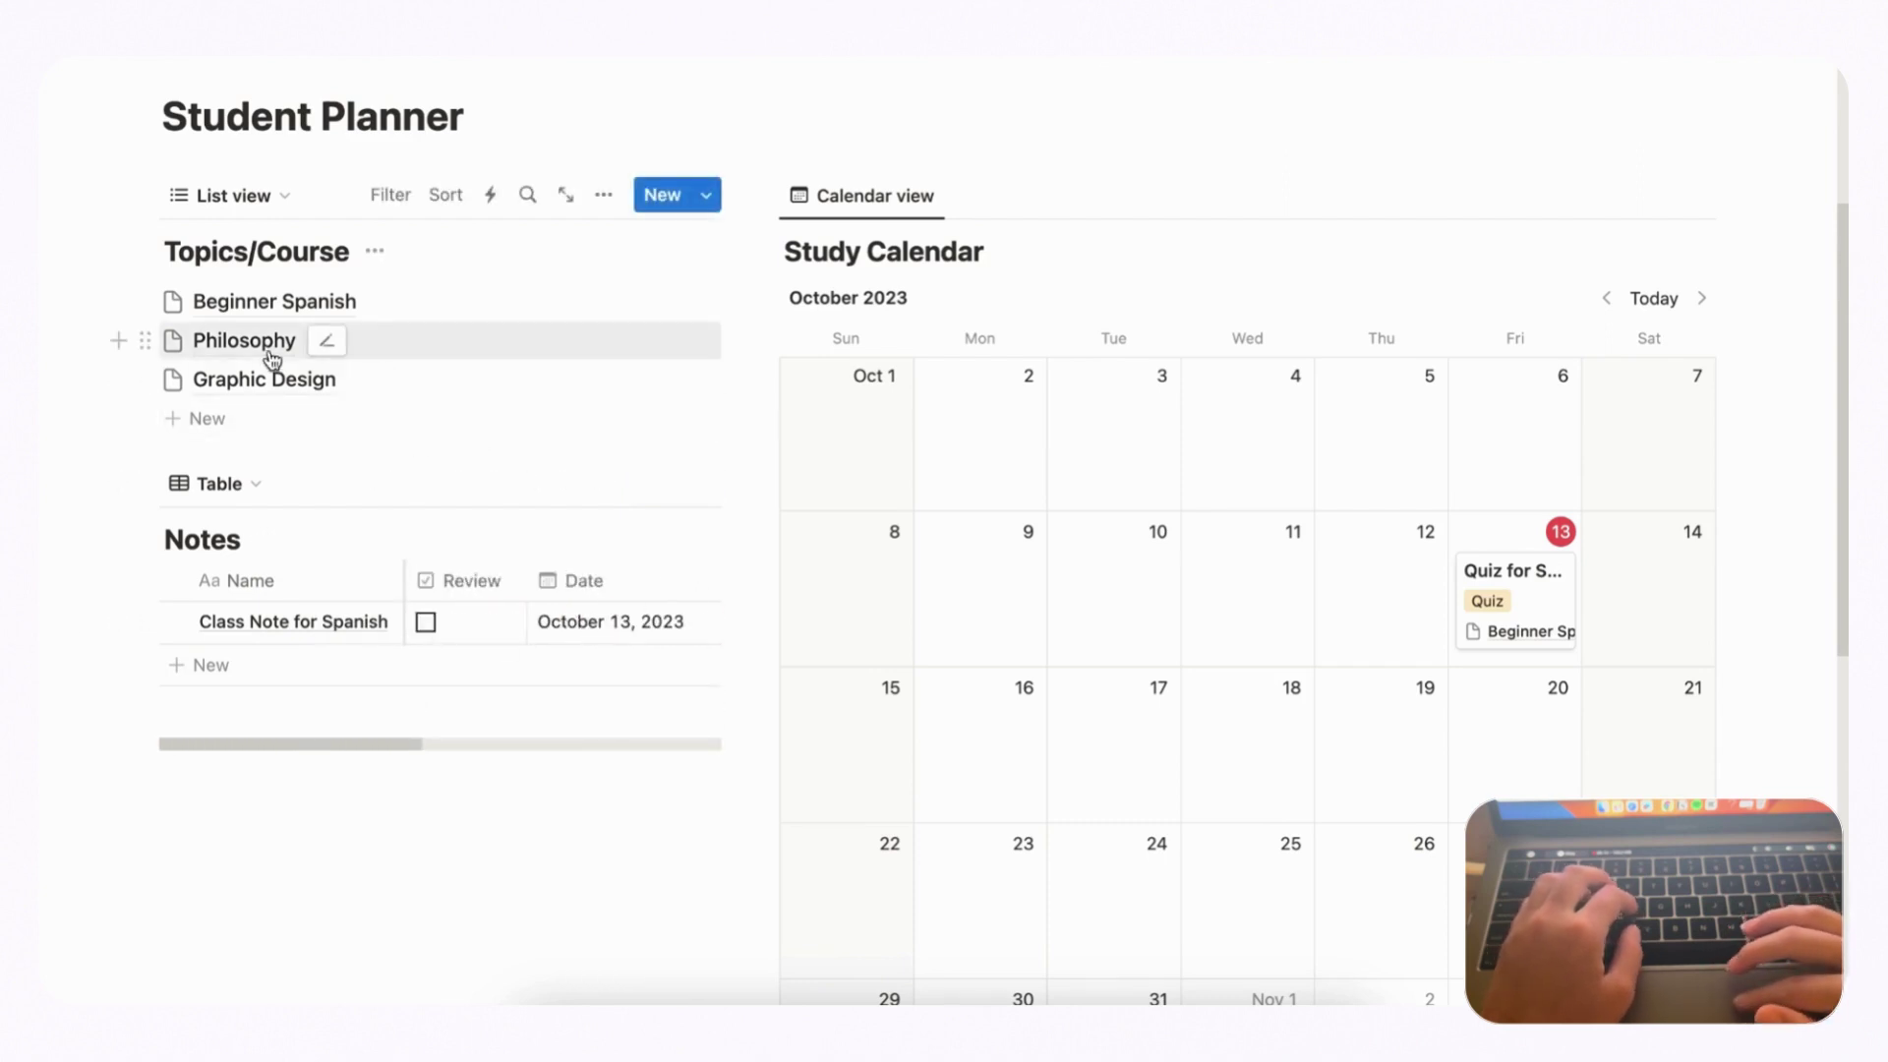
- On the Beginner Spanish page, set the Notes and Study Calendar relations to show as Minimal, and close the page
{"action": "left_click", "coordinate": [336, 313]}
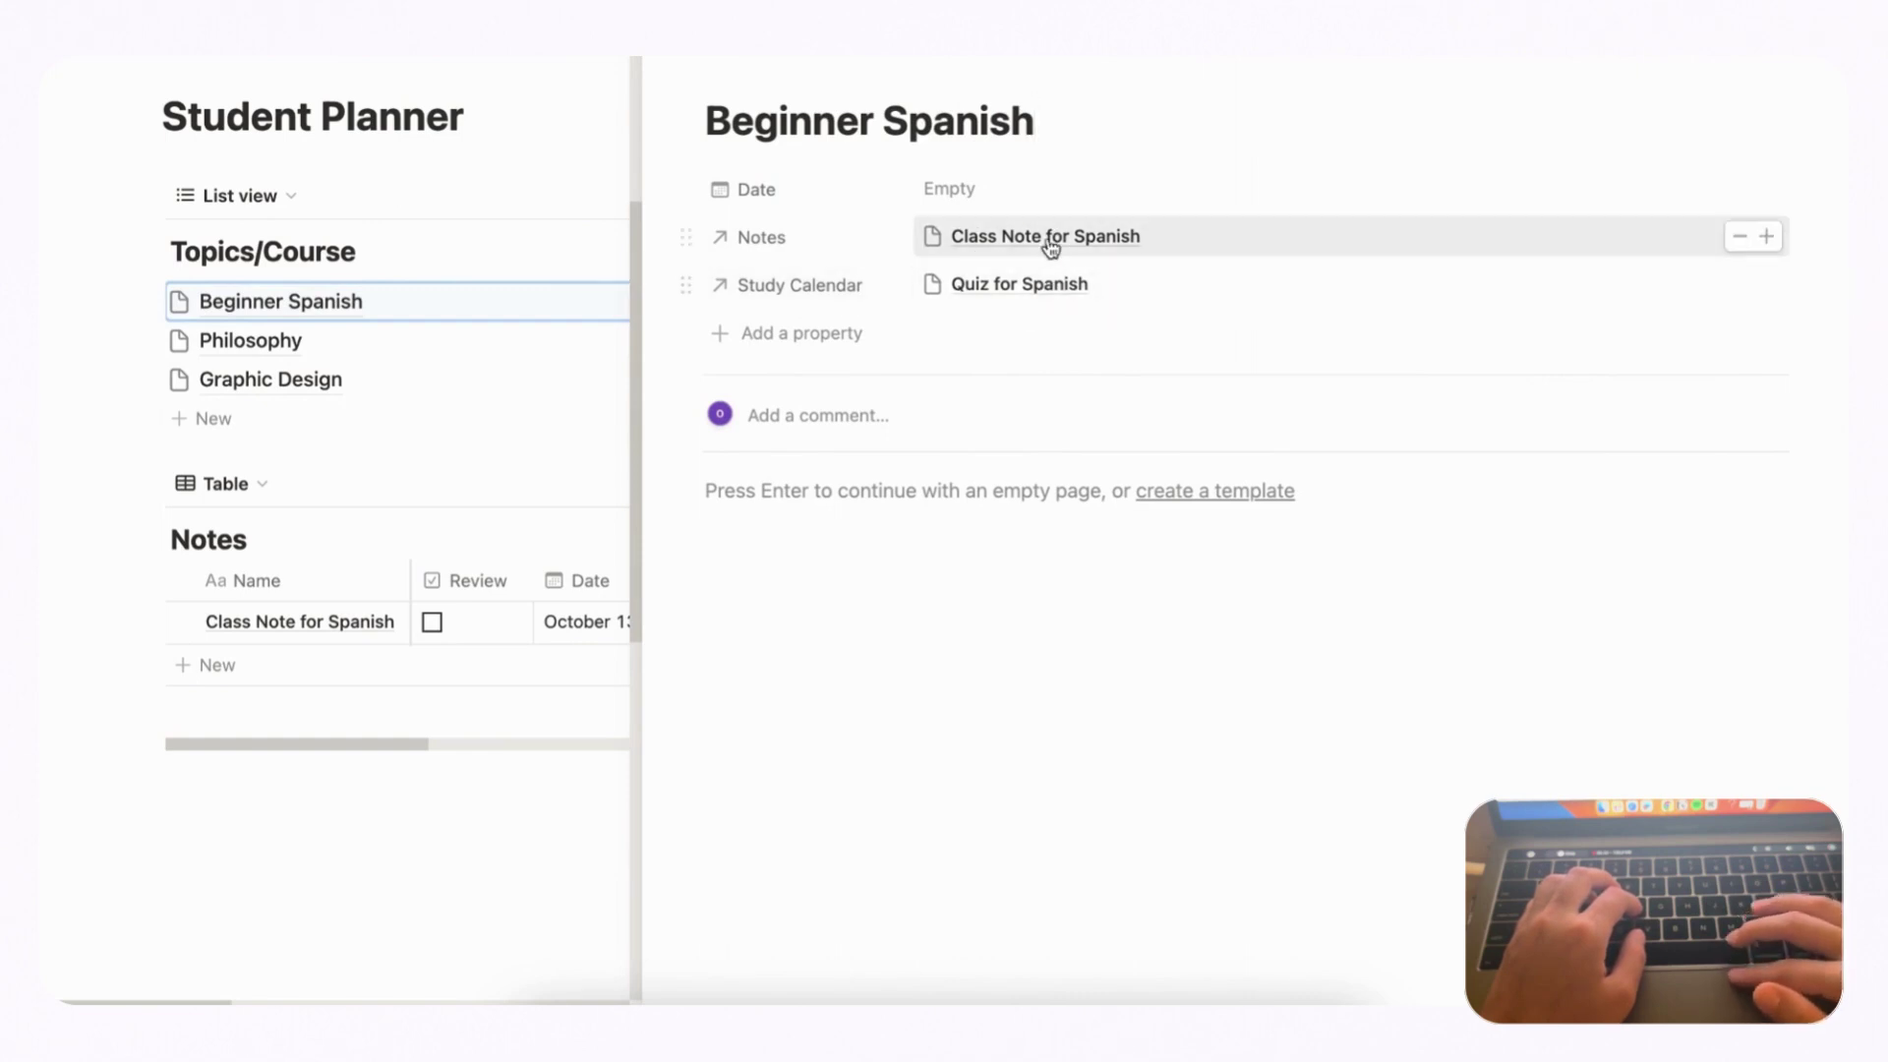
{"action": "left_click", "coordinate": [687, 238]}
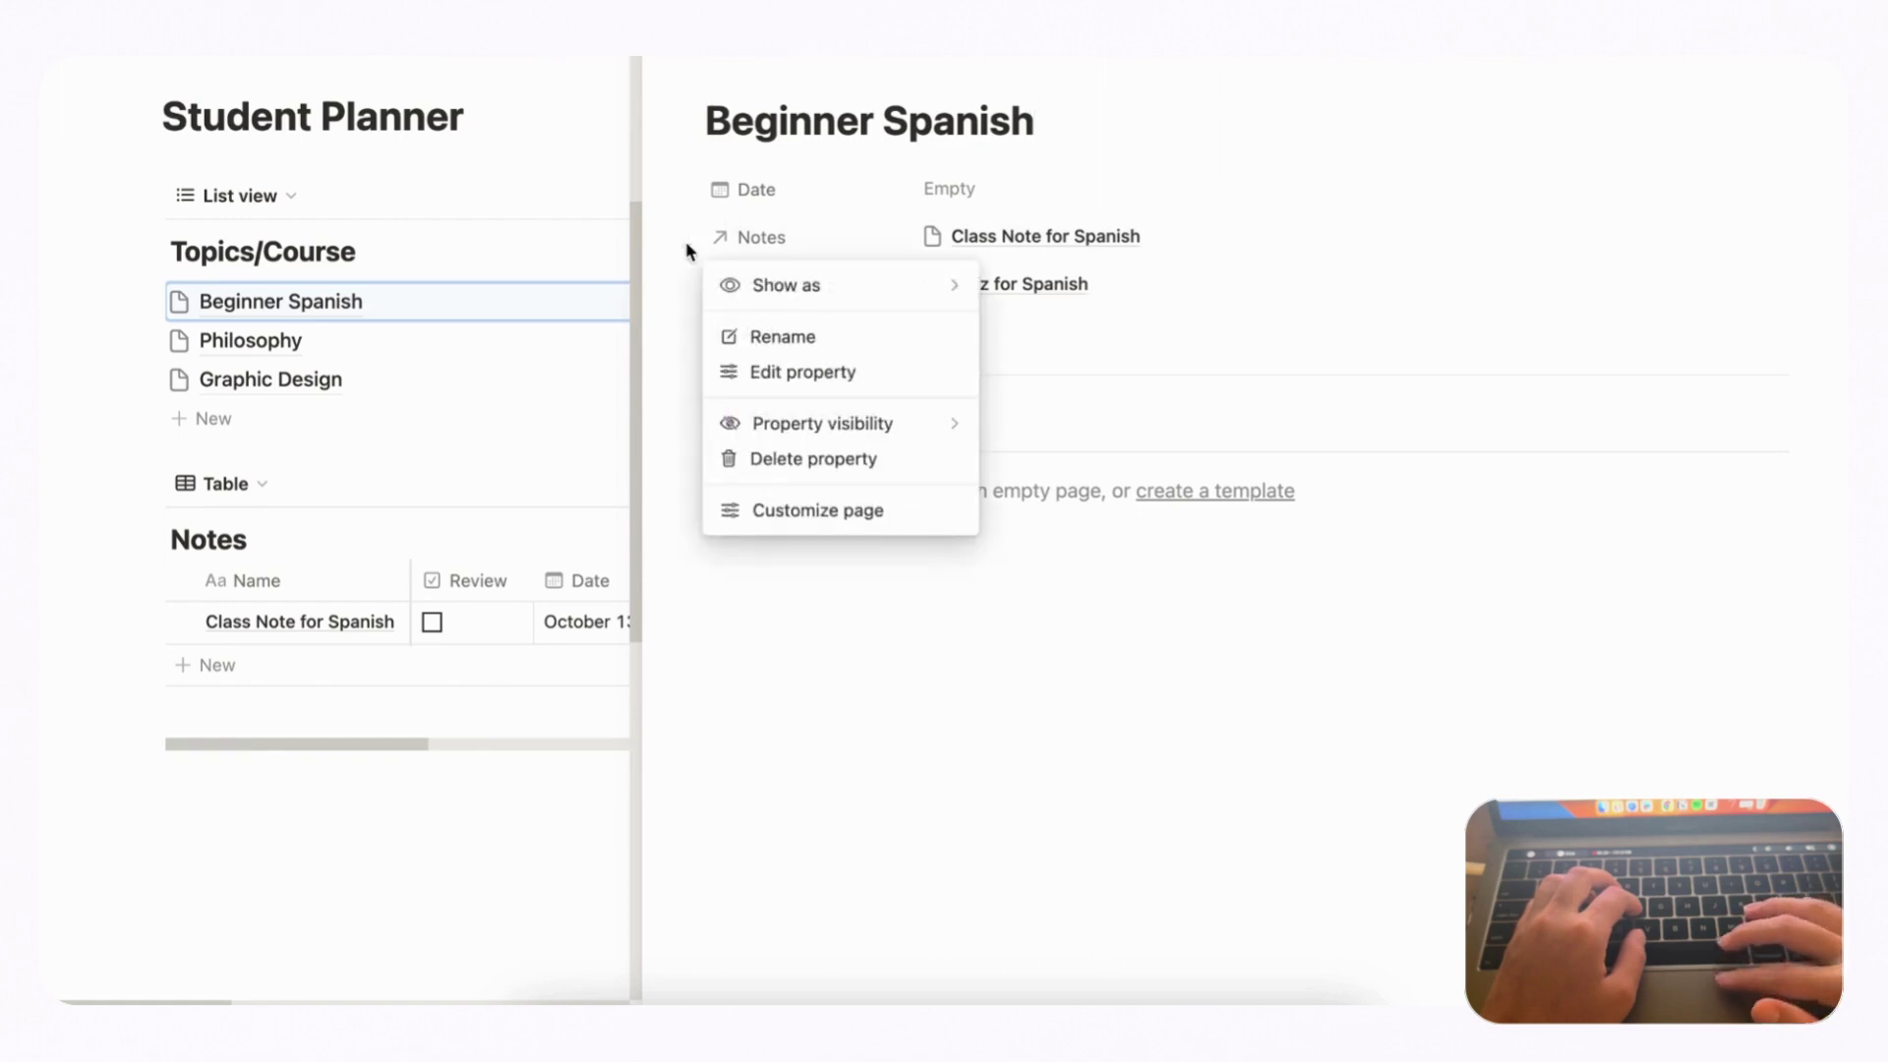
{"action": "mouse_move", "coordinate": [809, 295]}
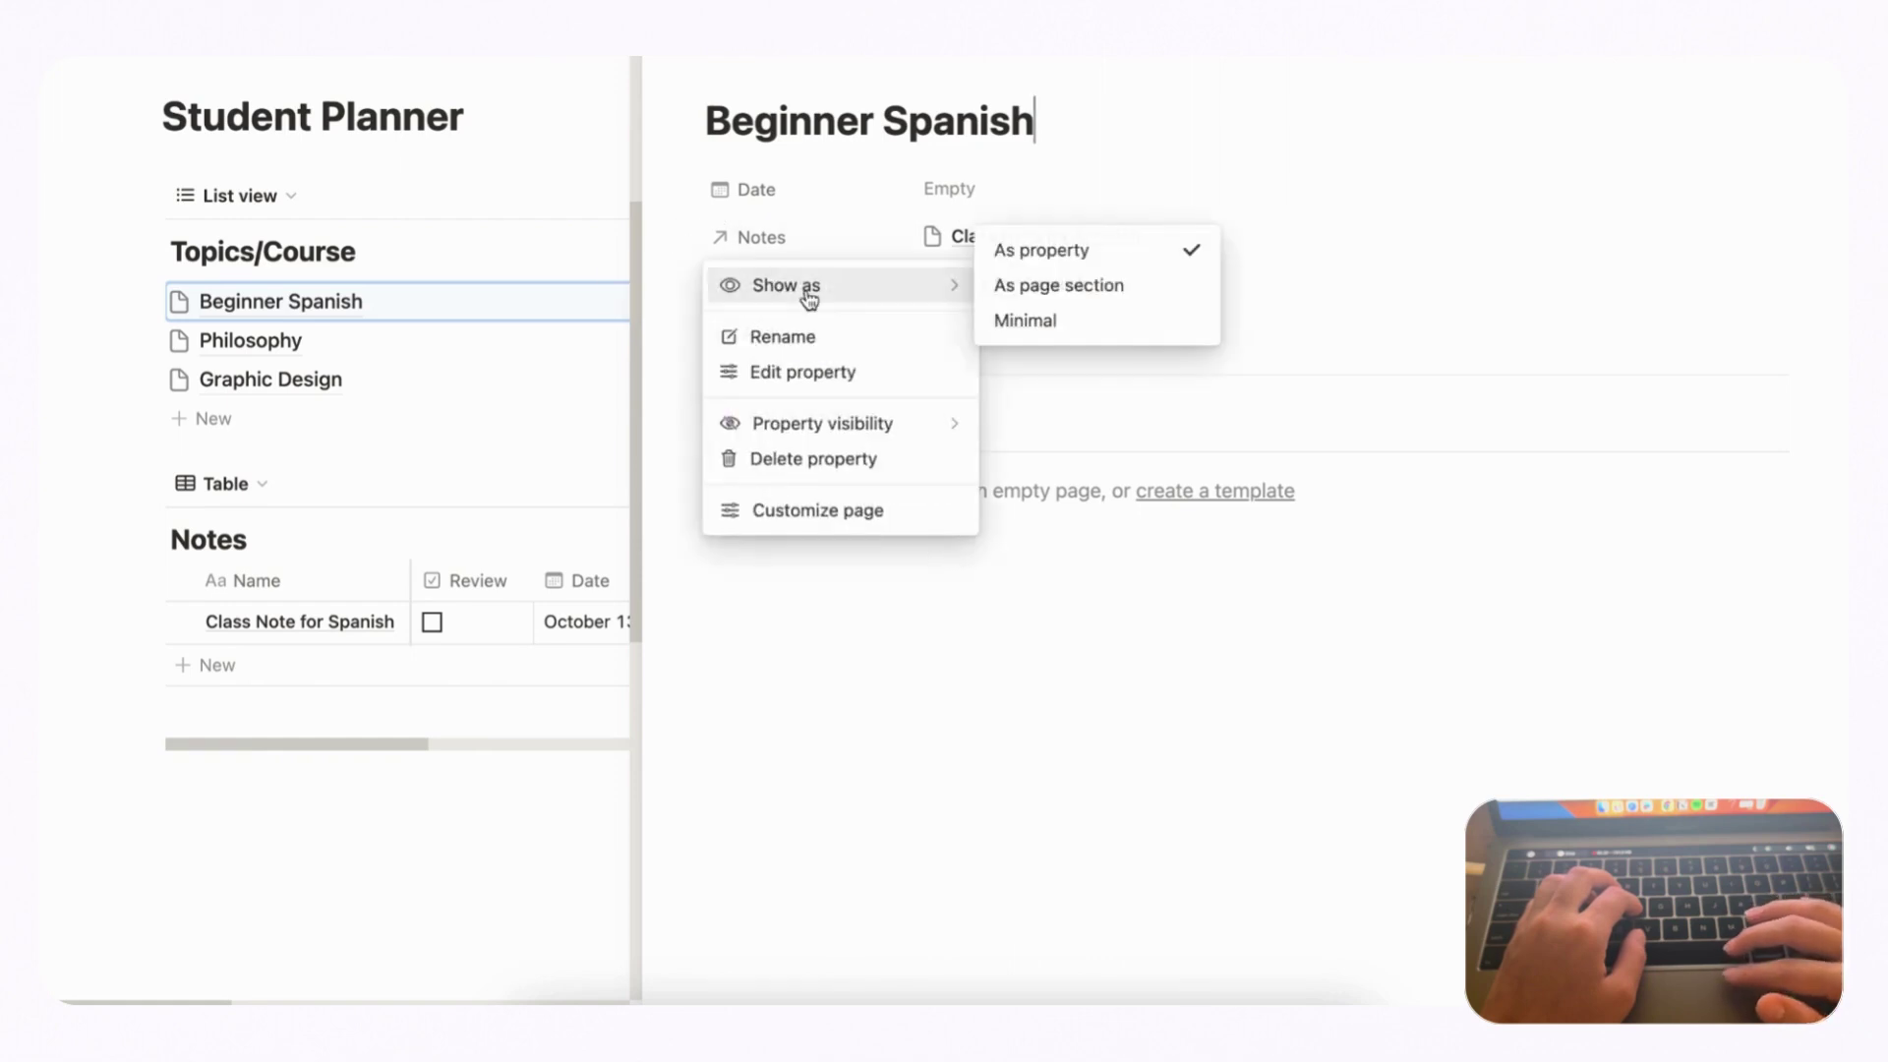
{"action": "left_click", "coordinate": [1070, 322]}
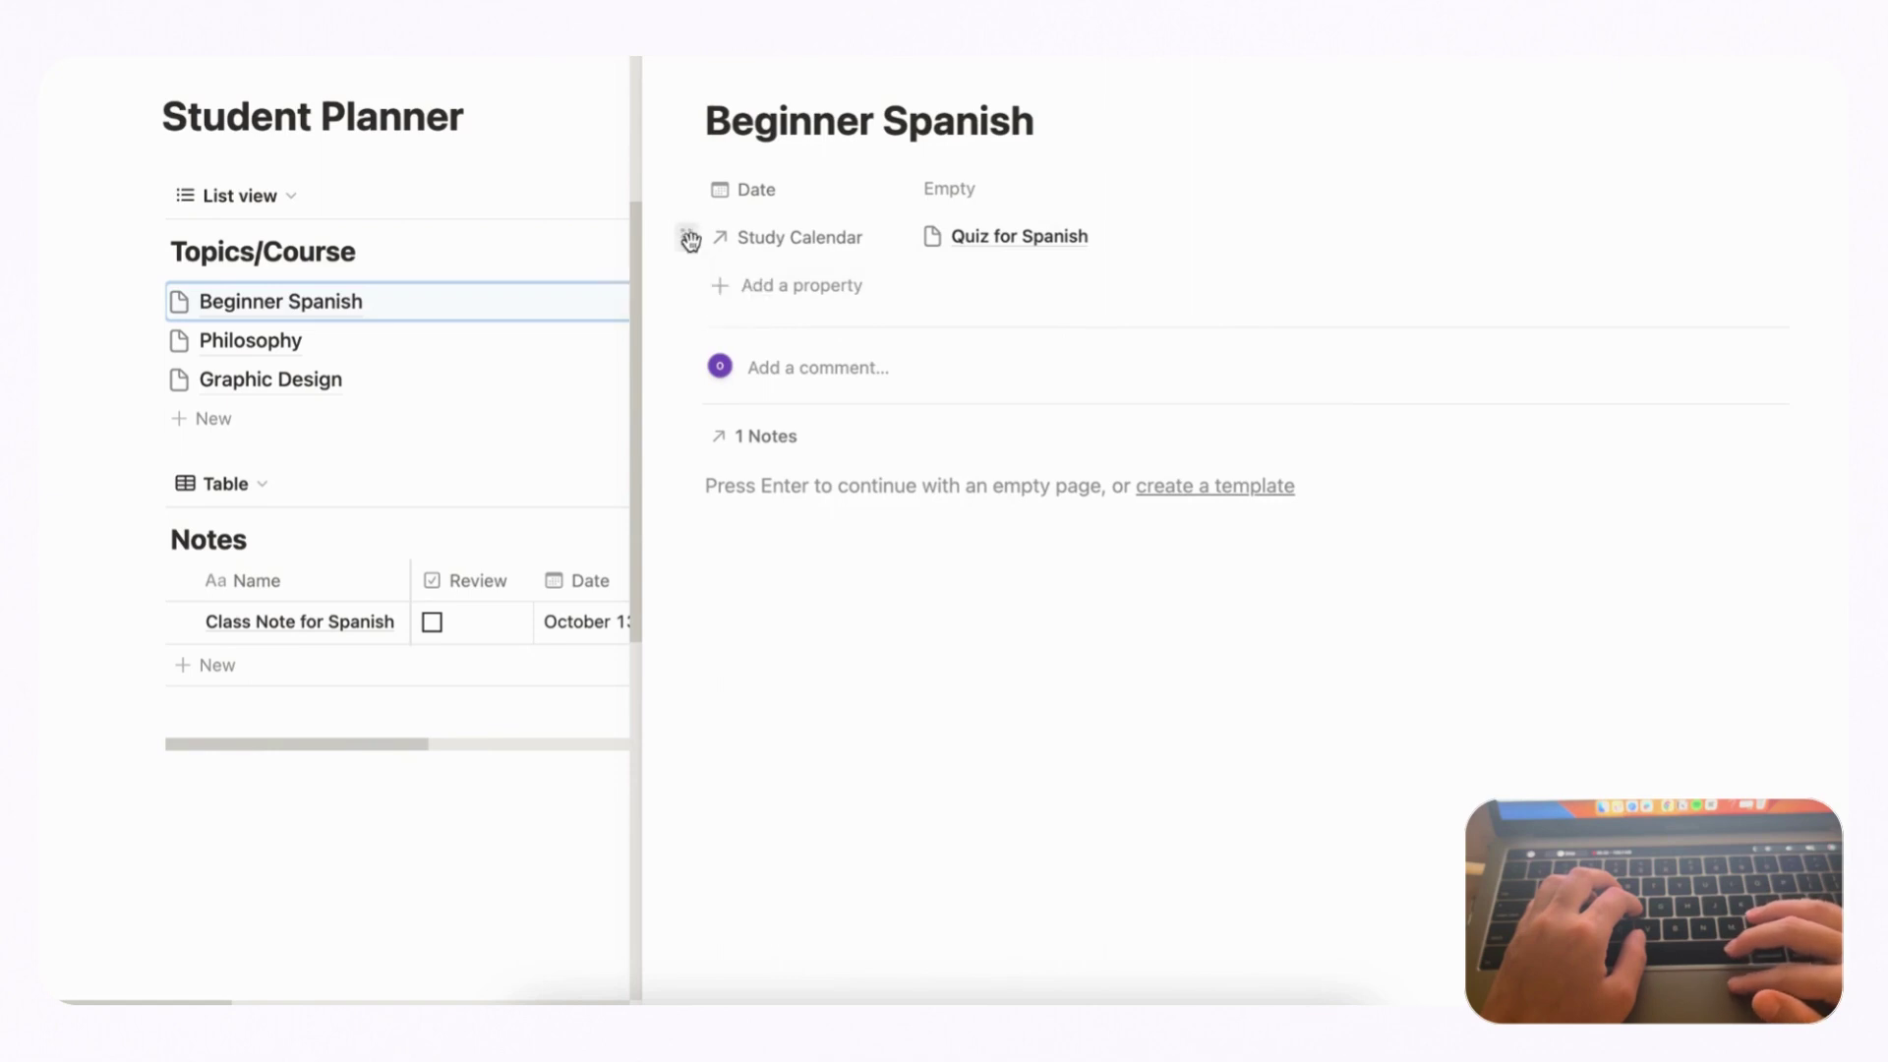
{"action": "left_click", "coordinate": [689, 238]}
{"action": "mouse_move", "coordinate": [810, 299]}
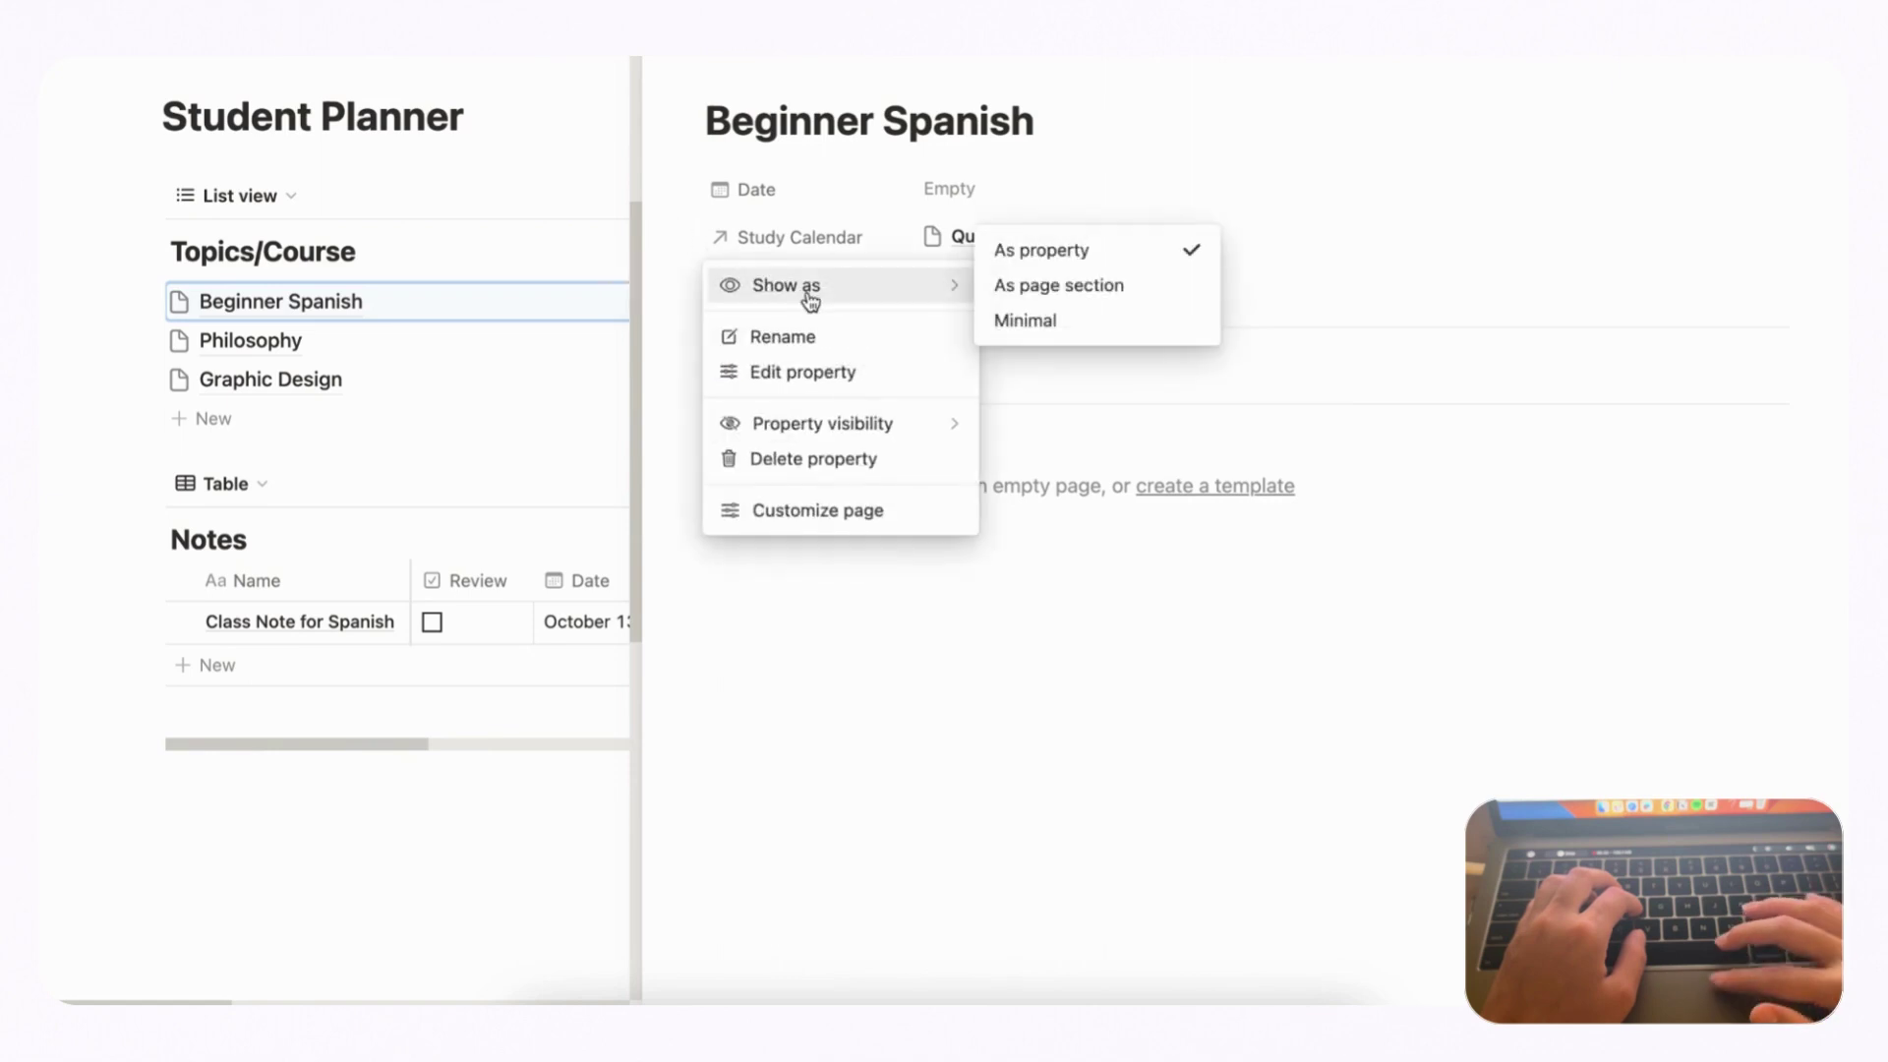
{"action": "left_click", "coordinate": [1028, 321]}
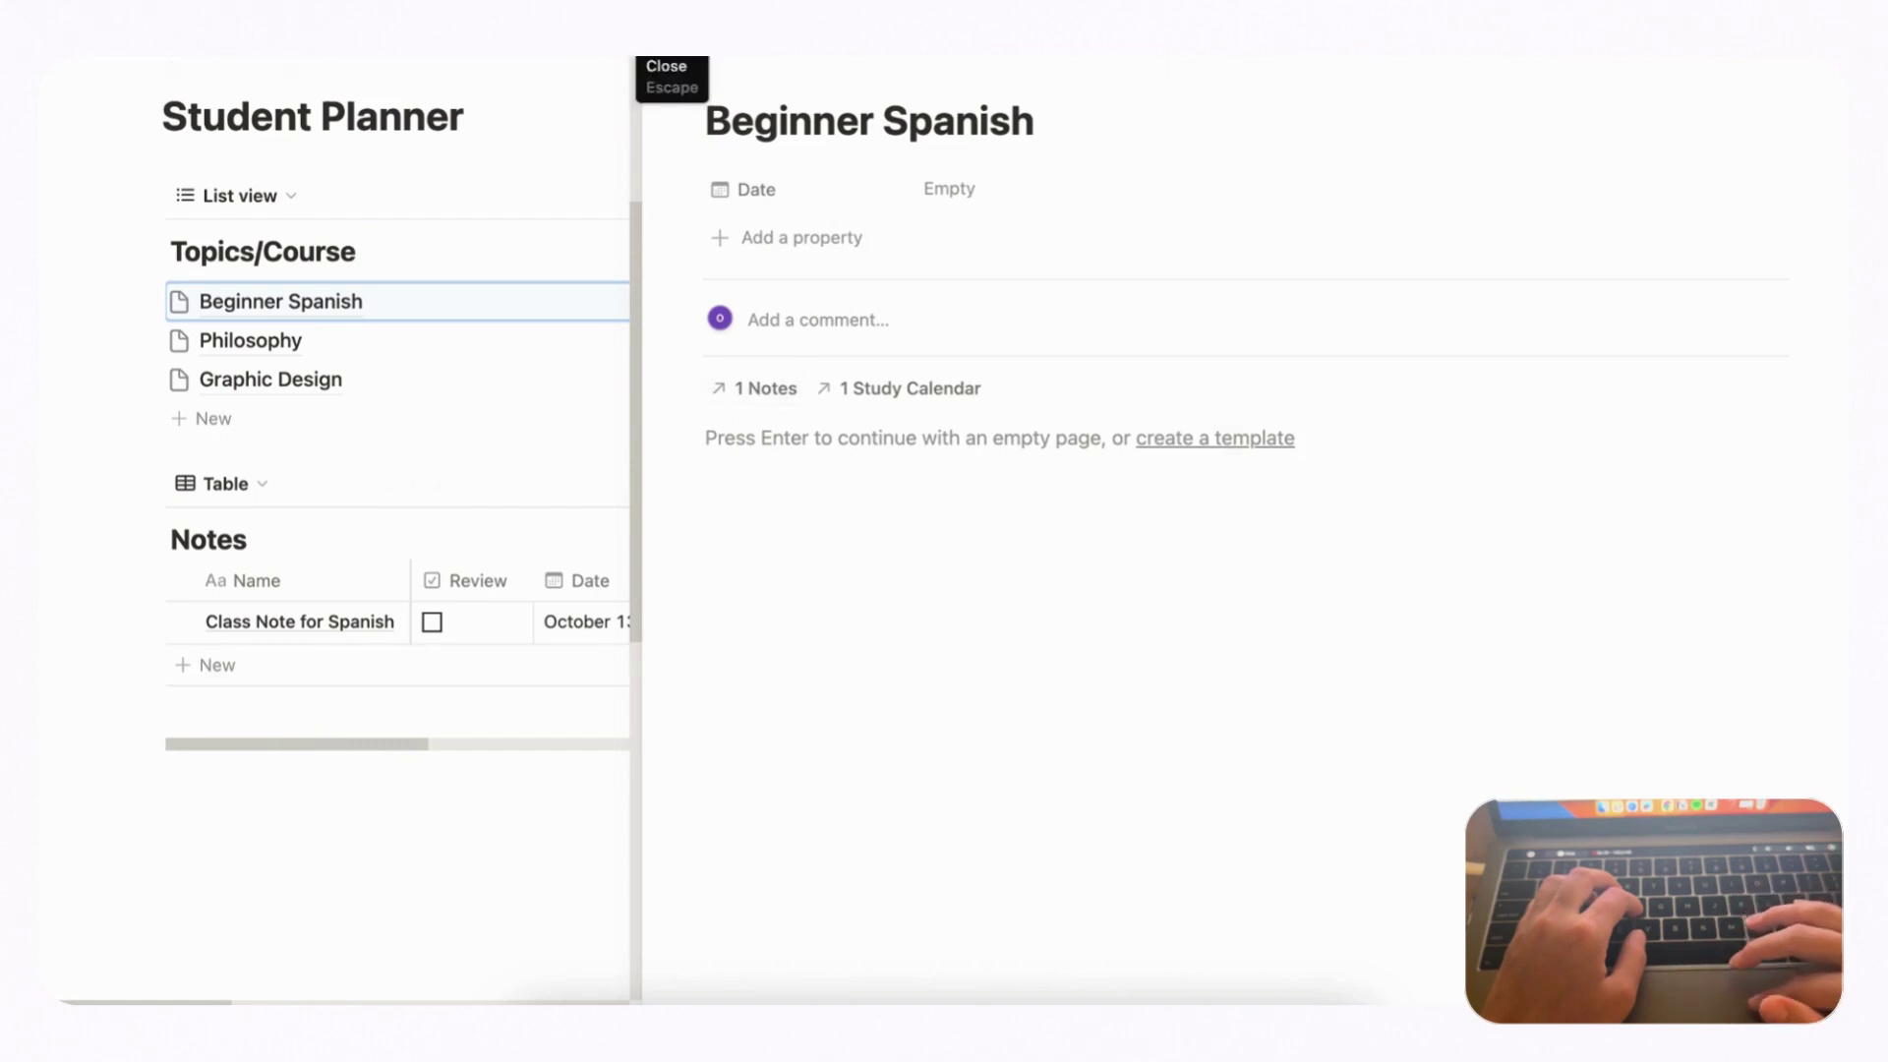
{"action": "key", "text": "Escape"}
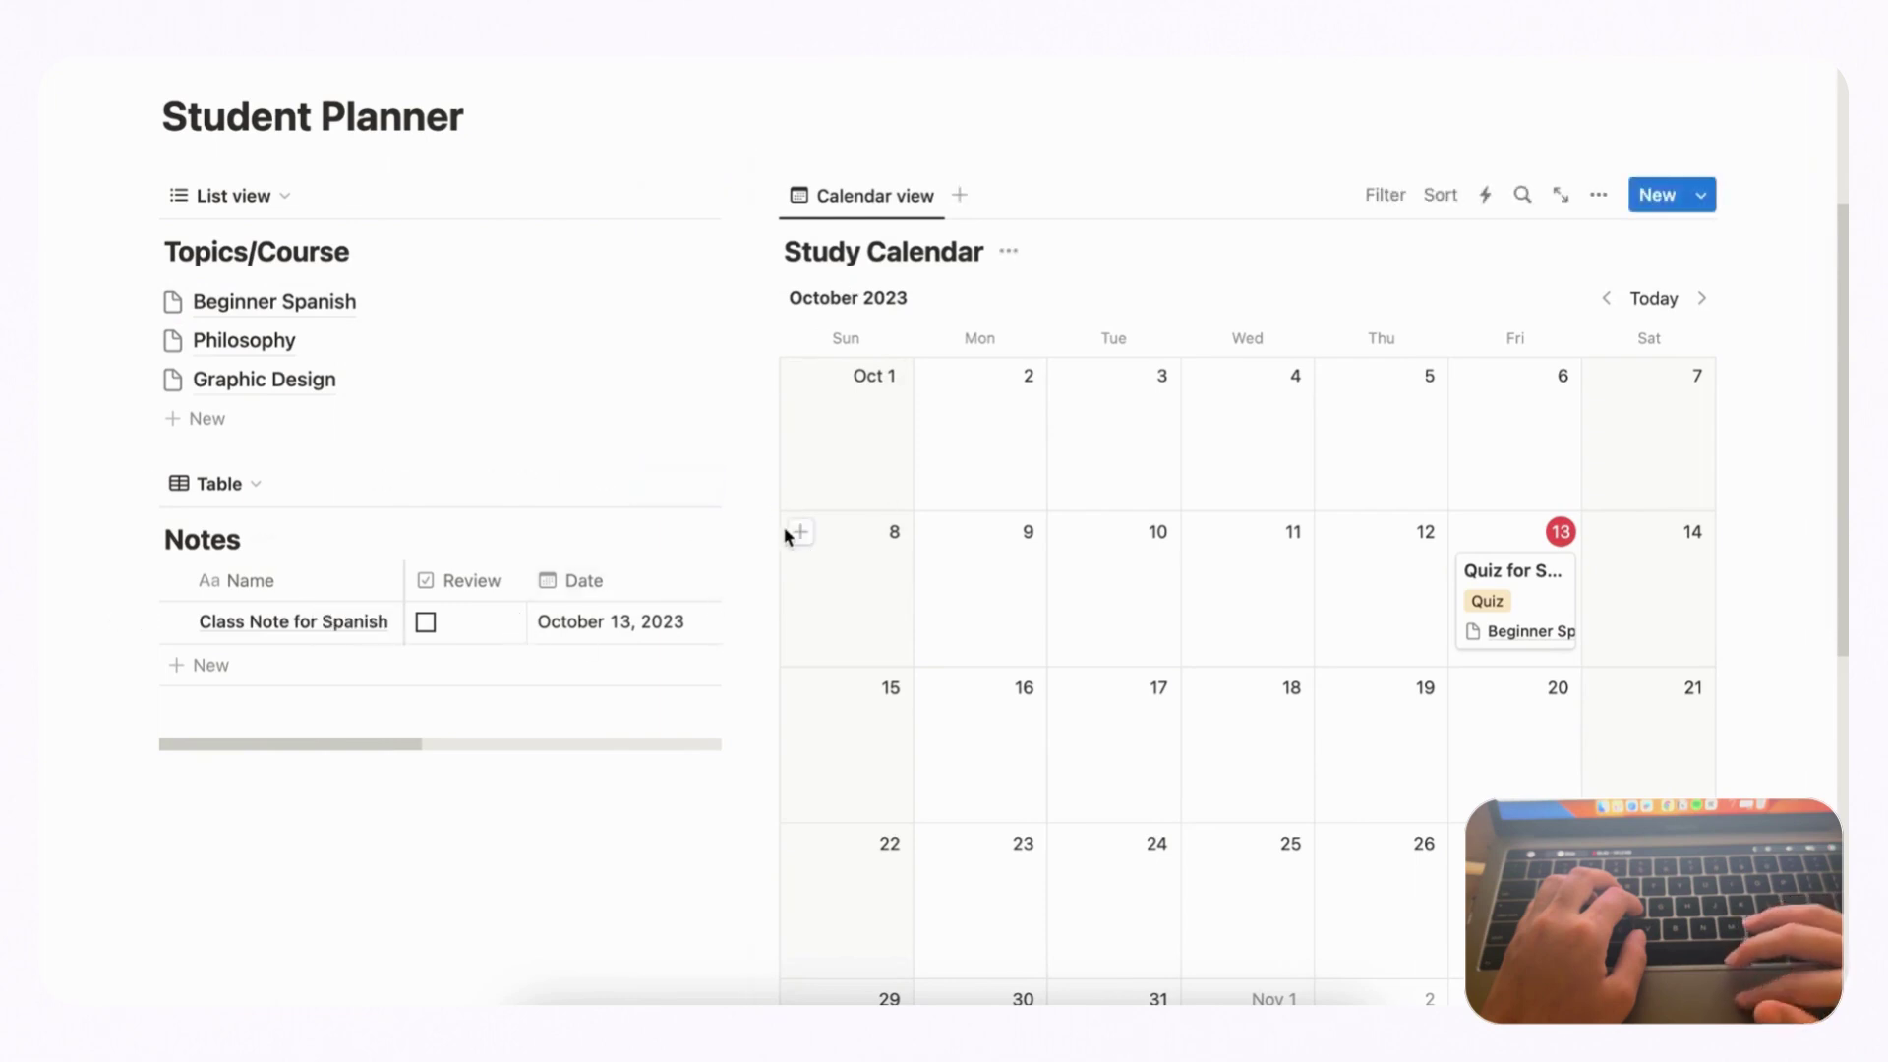
- Hide the database titles of the Study Calendar, Topics/Course and Notes views
{"action": "scroll", "coordinate": [977, 446], "scroll_direction": "up", "scroll_amount": 1}
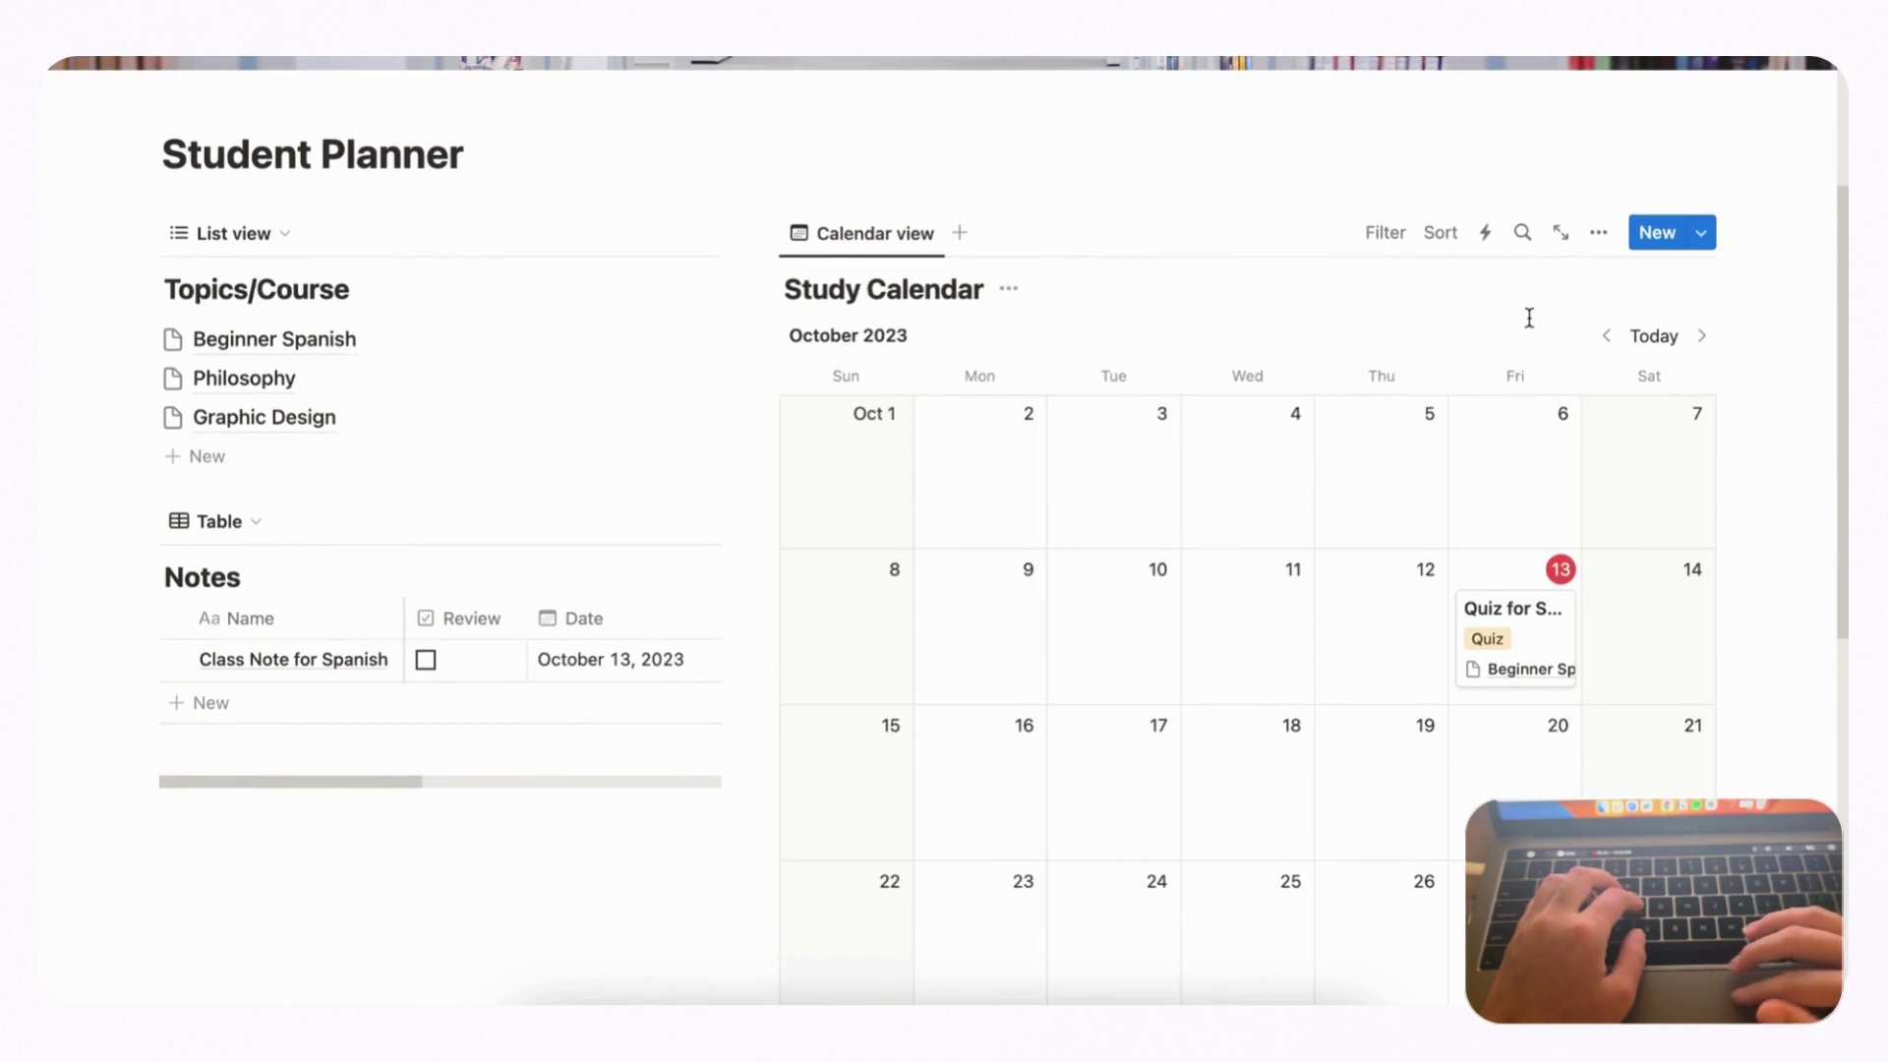
{"action": "left_click", "coordinate": [1600, 234]}
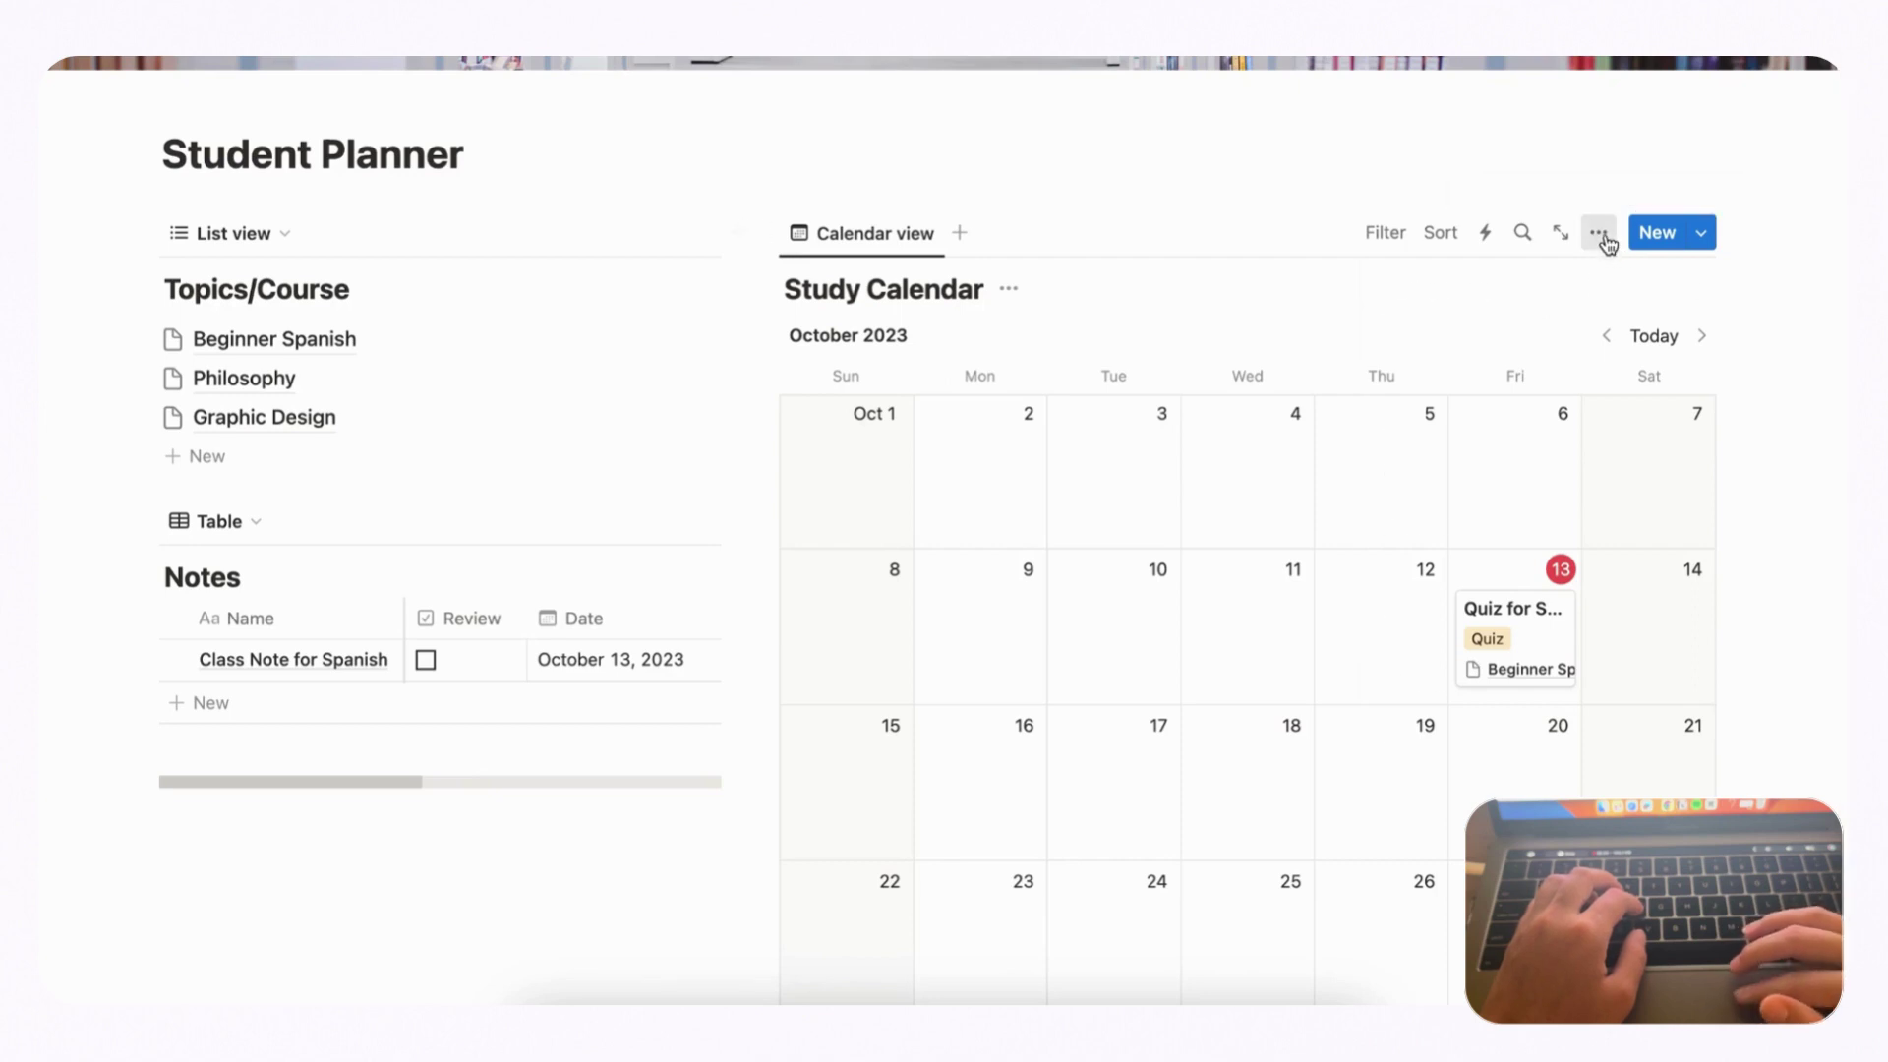
{"action": "left_click", "coordinate": [1653, 396]}
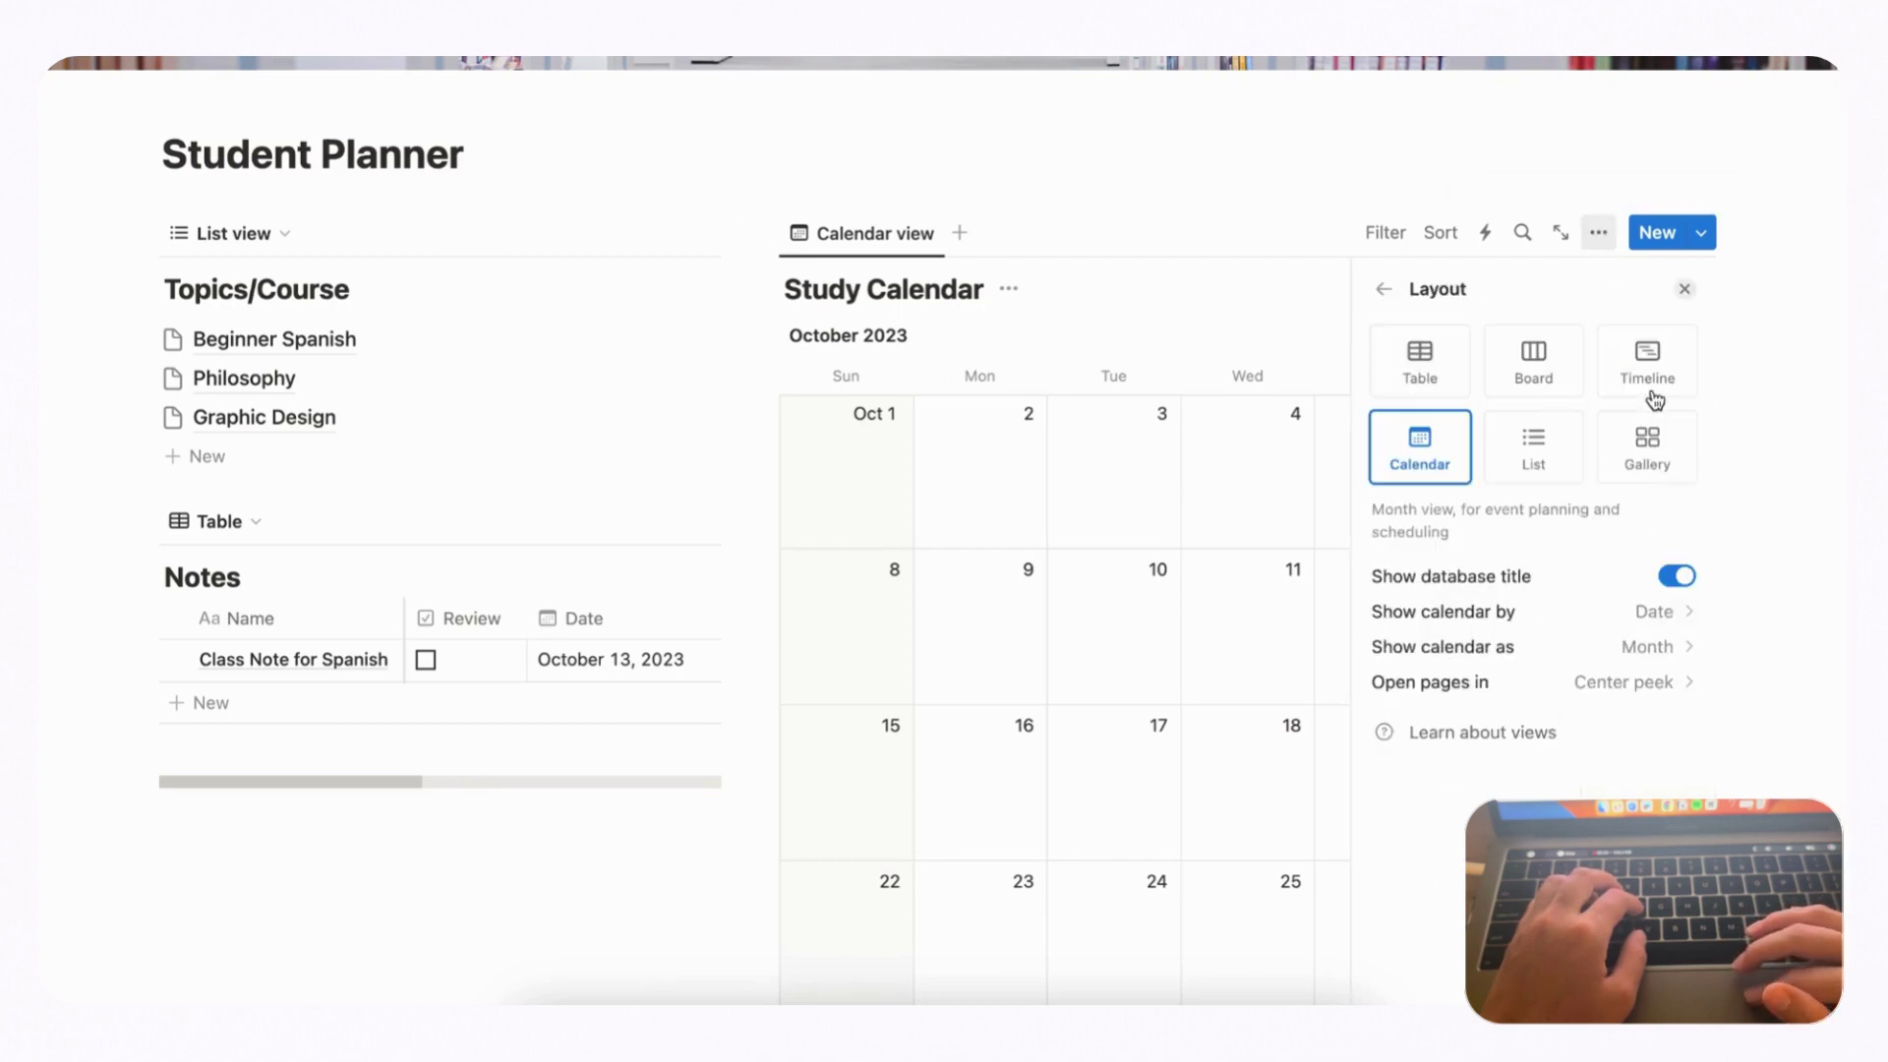
{"action": "left_click", "coordinate": [1688, 584]}
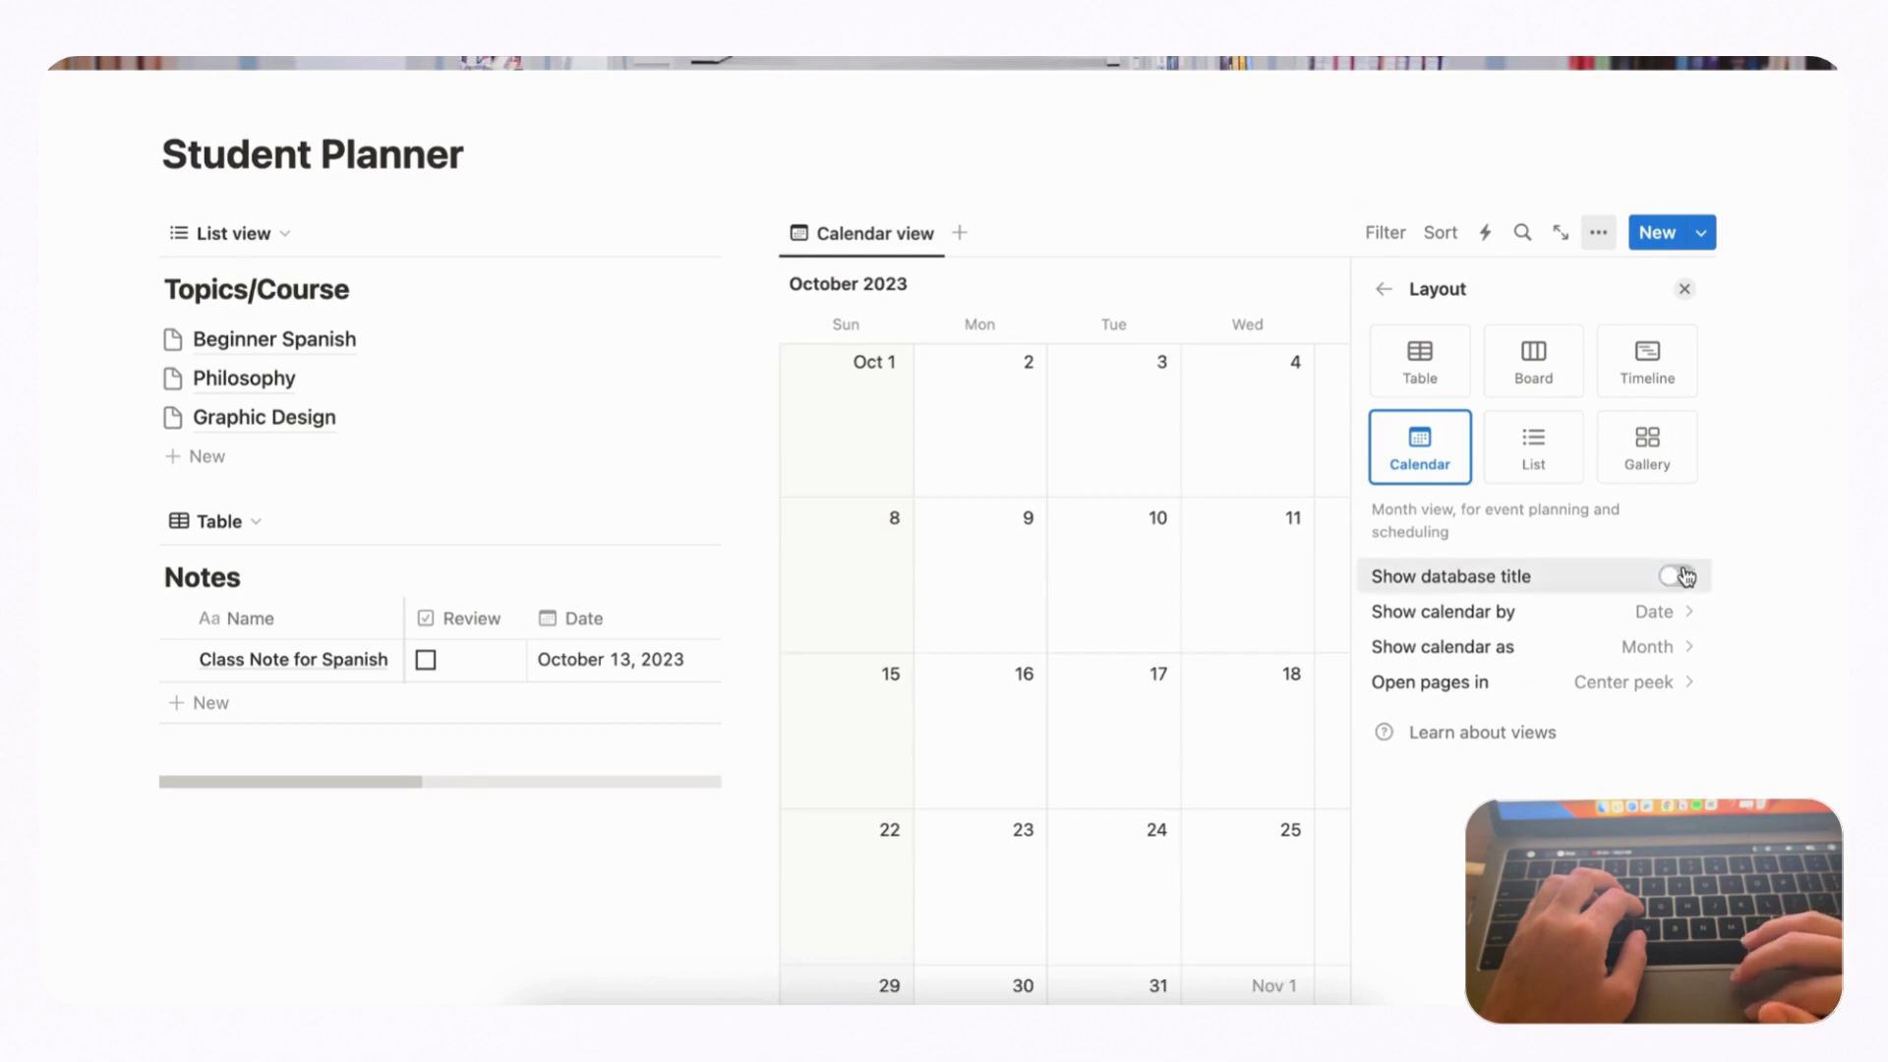
{"action": "left_click", "coordinate": [1686, 291]}
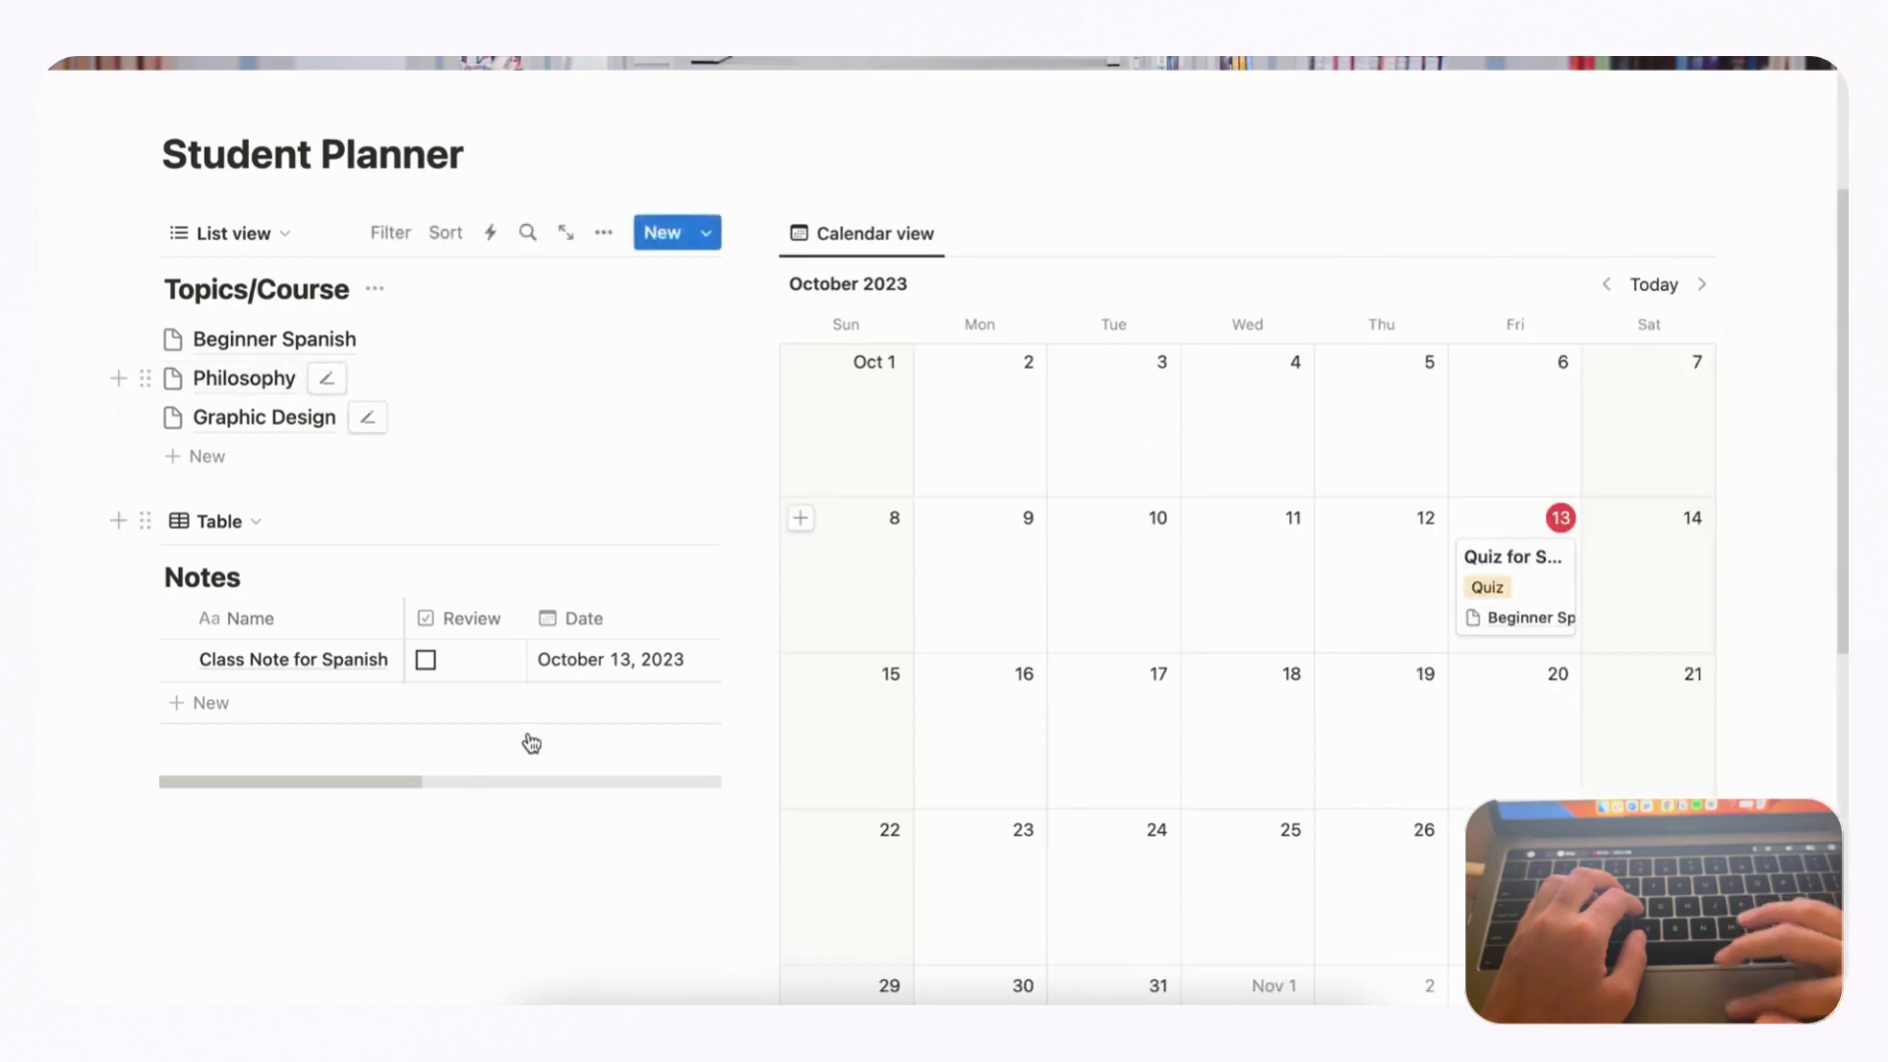
{"action": "left_click", "coordinate": [604, 234]}
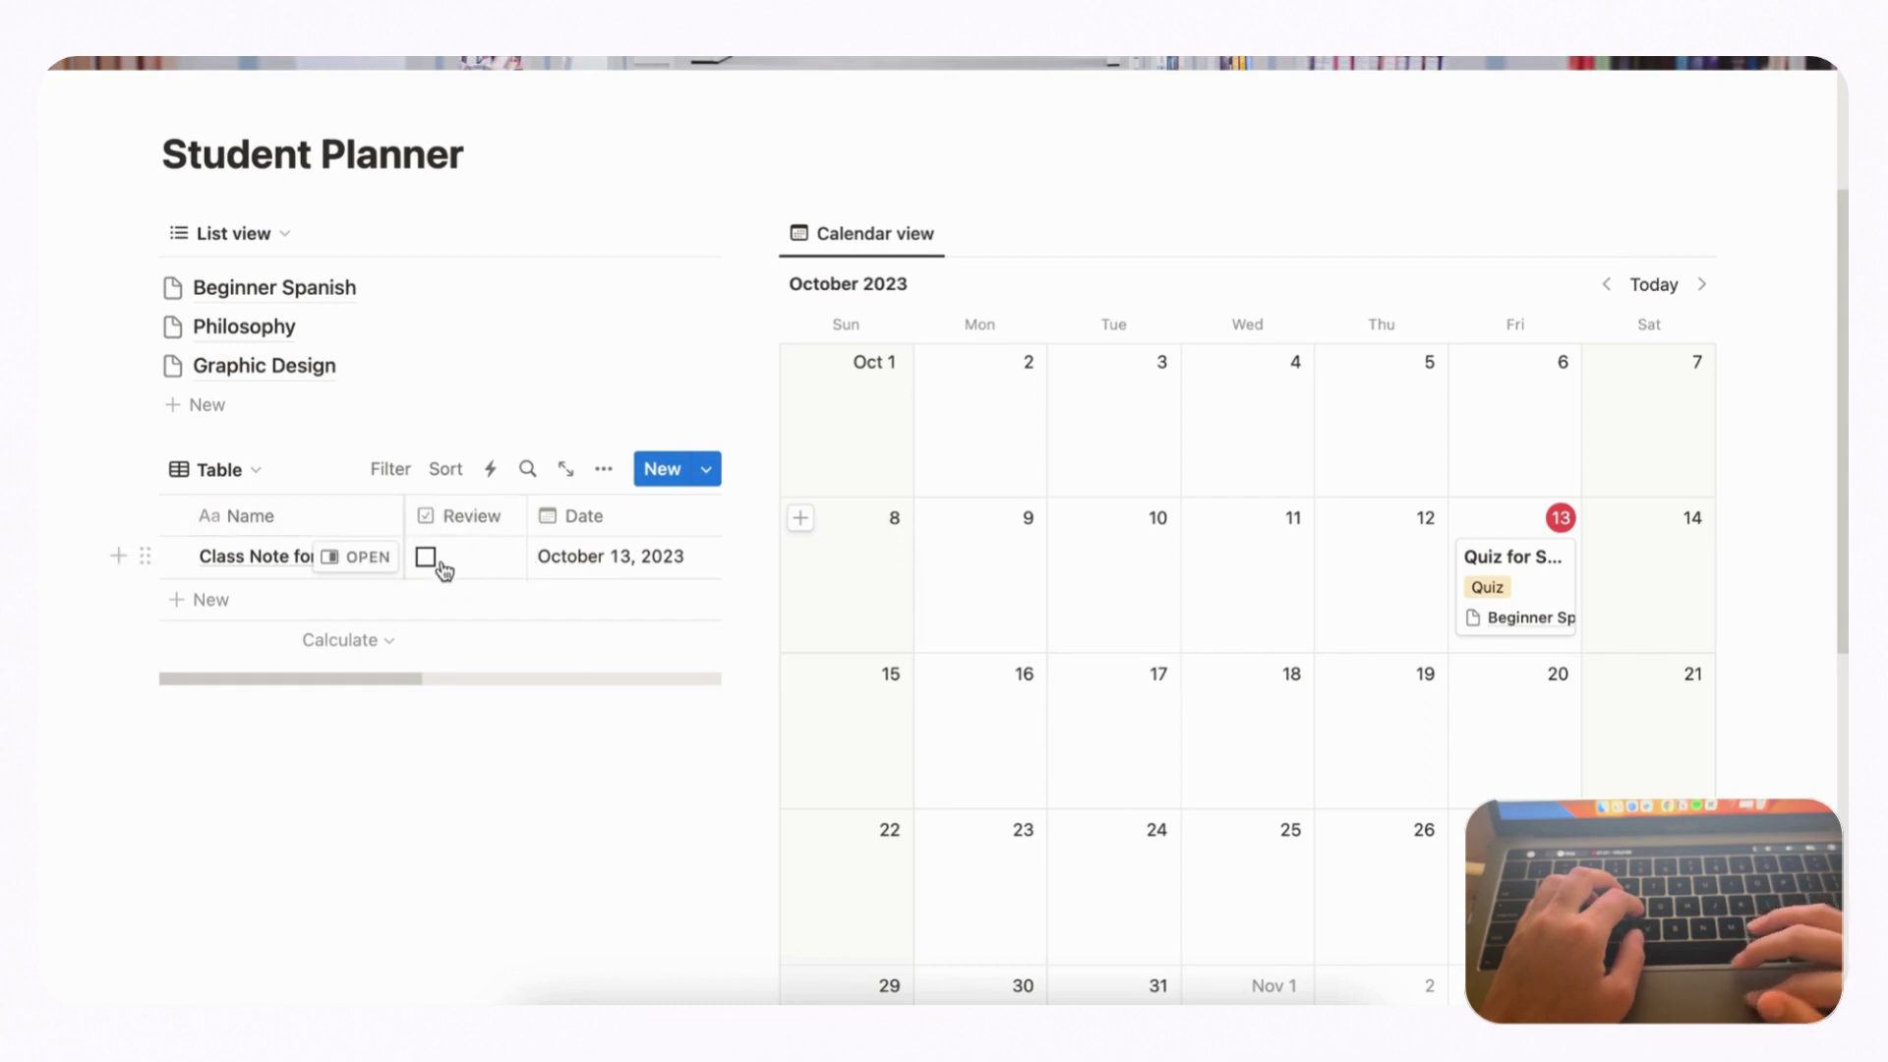
- Rename the Notes database's table view to Not Reviewed
{"action": "left_click", "coordinate": [223, 480]}
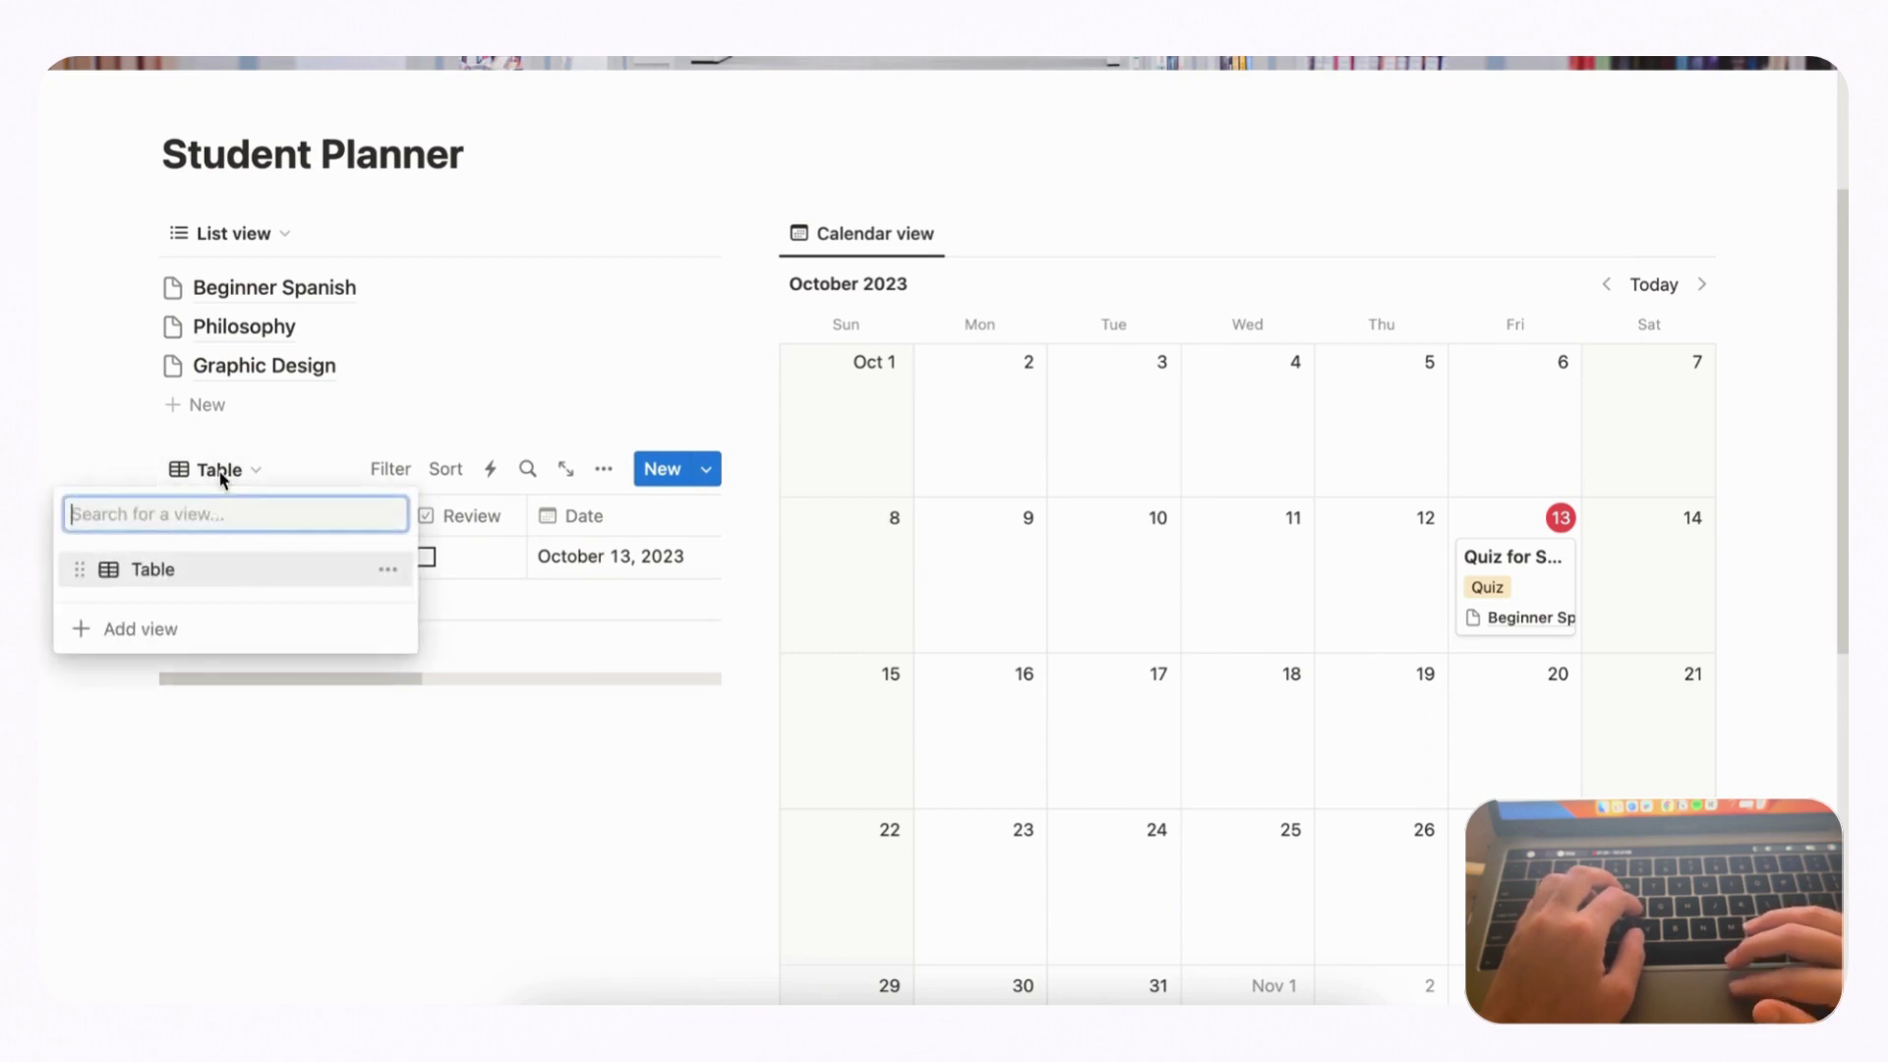
{"action": "left_click", "coordinate": [388, 573]}
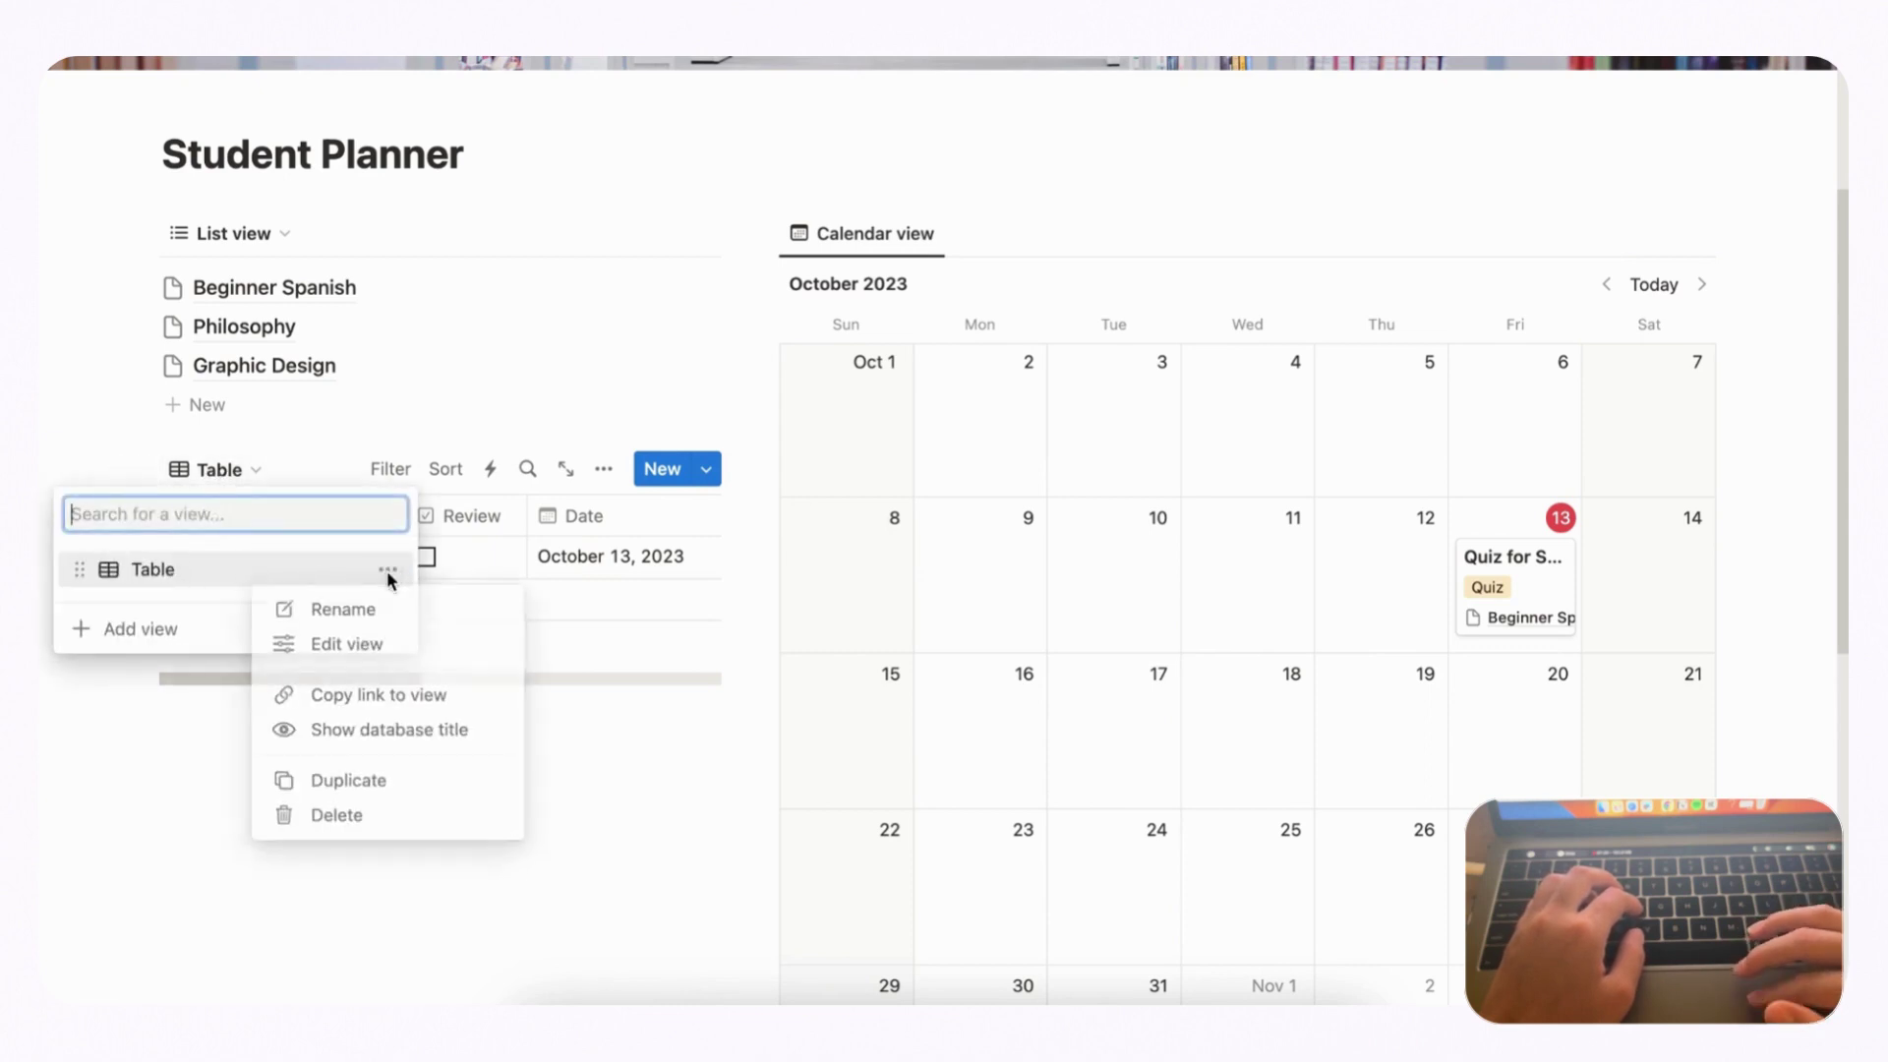
{"action": "left_click", "coordinate": [358, 612]}
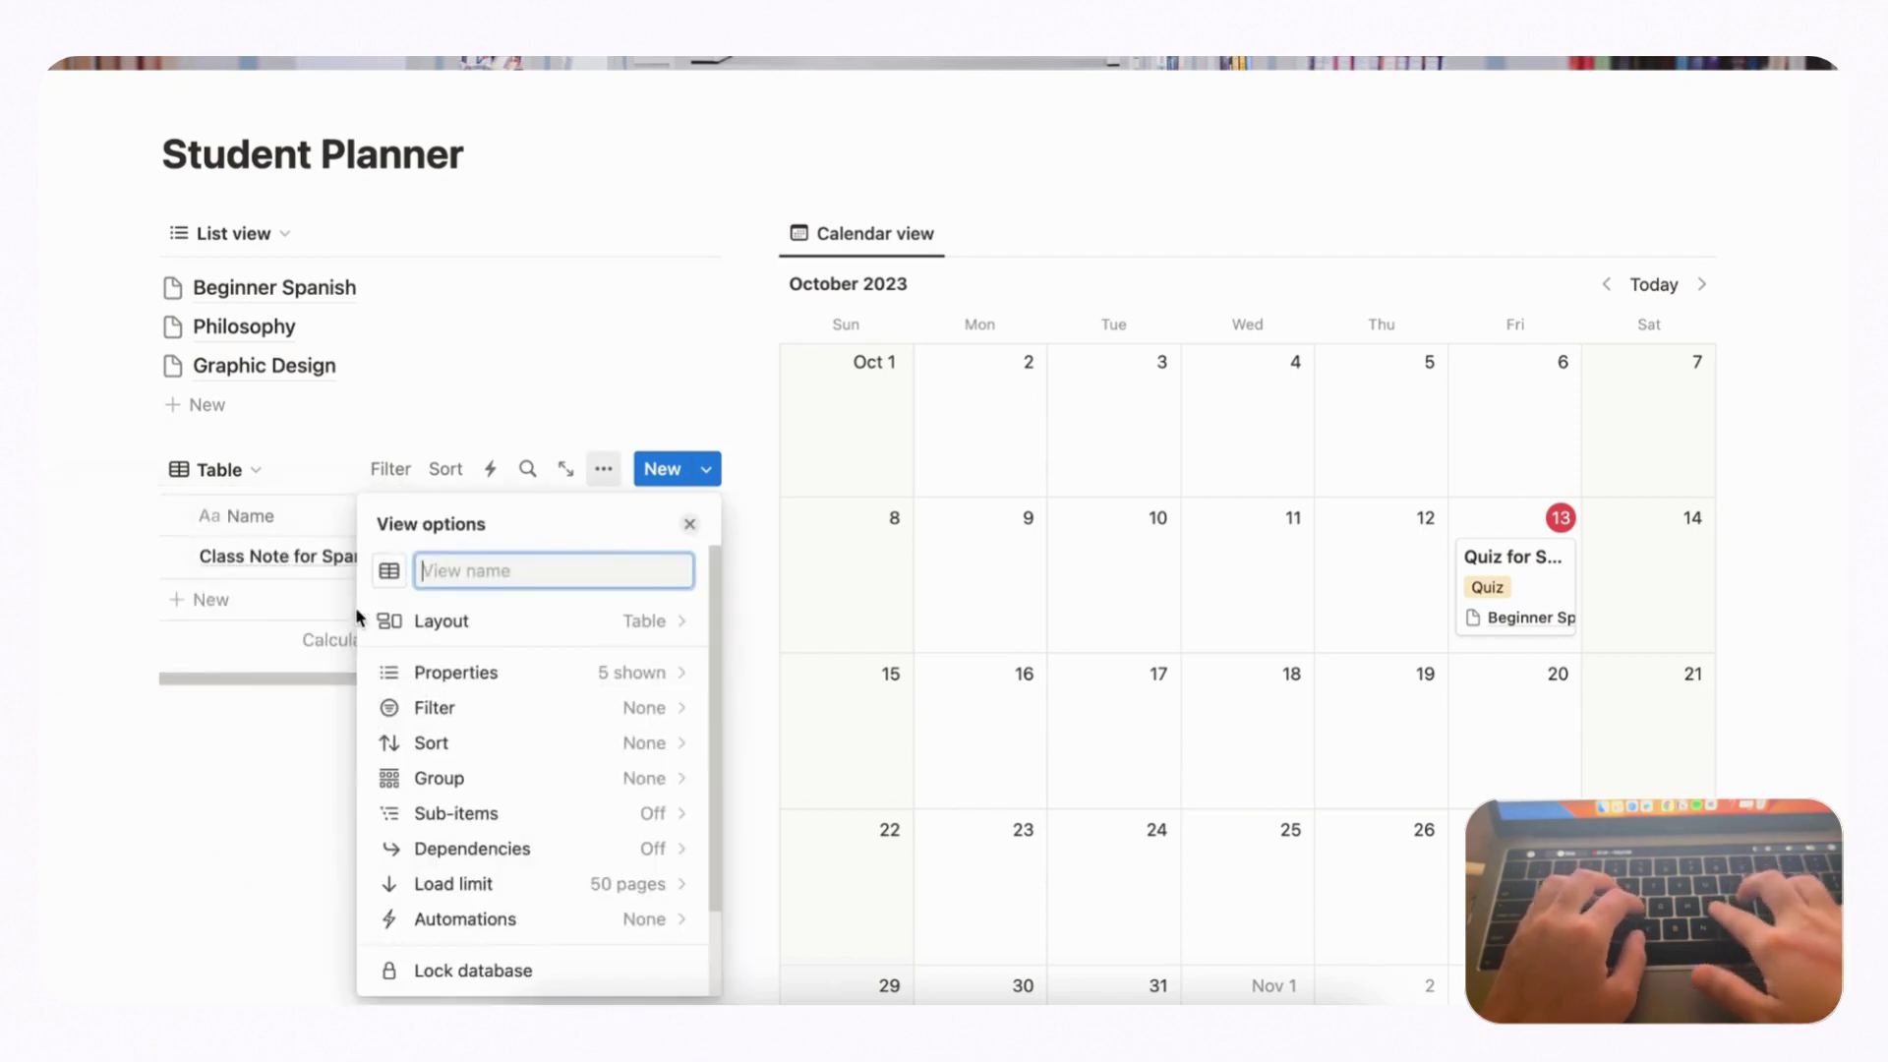
{"action": "type", "text": "Not Reviewed"}
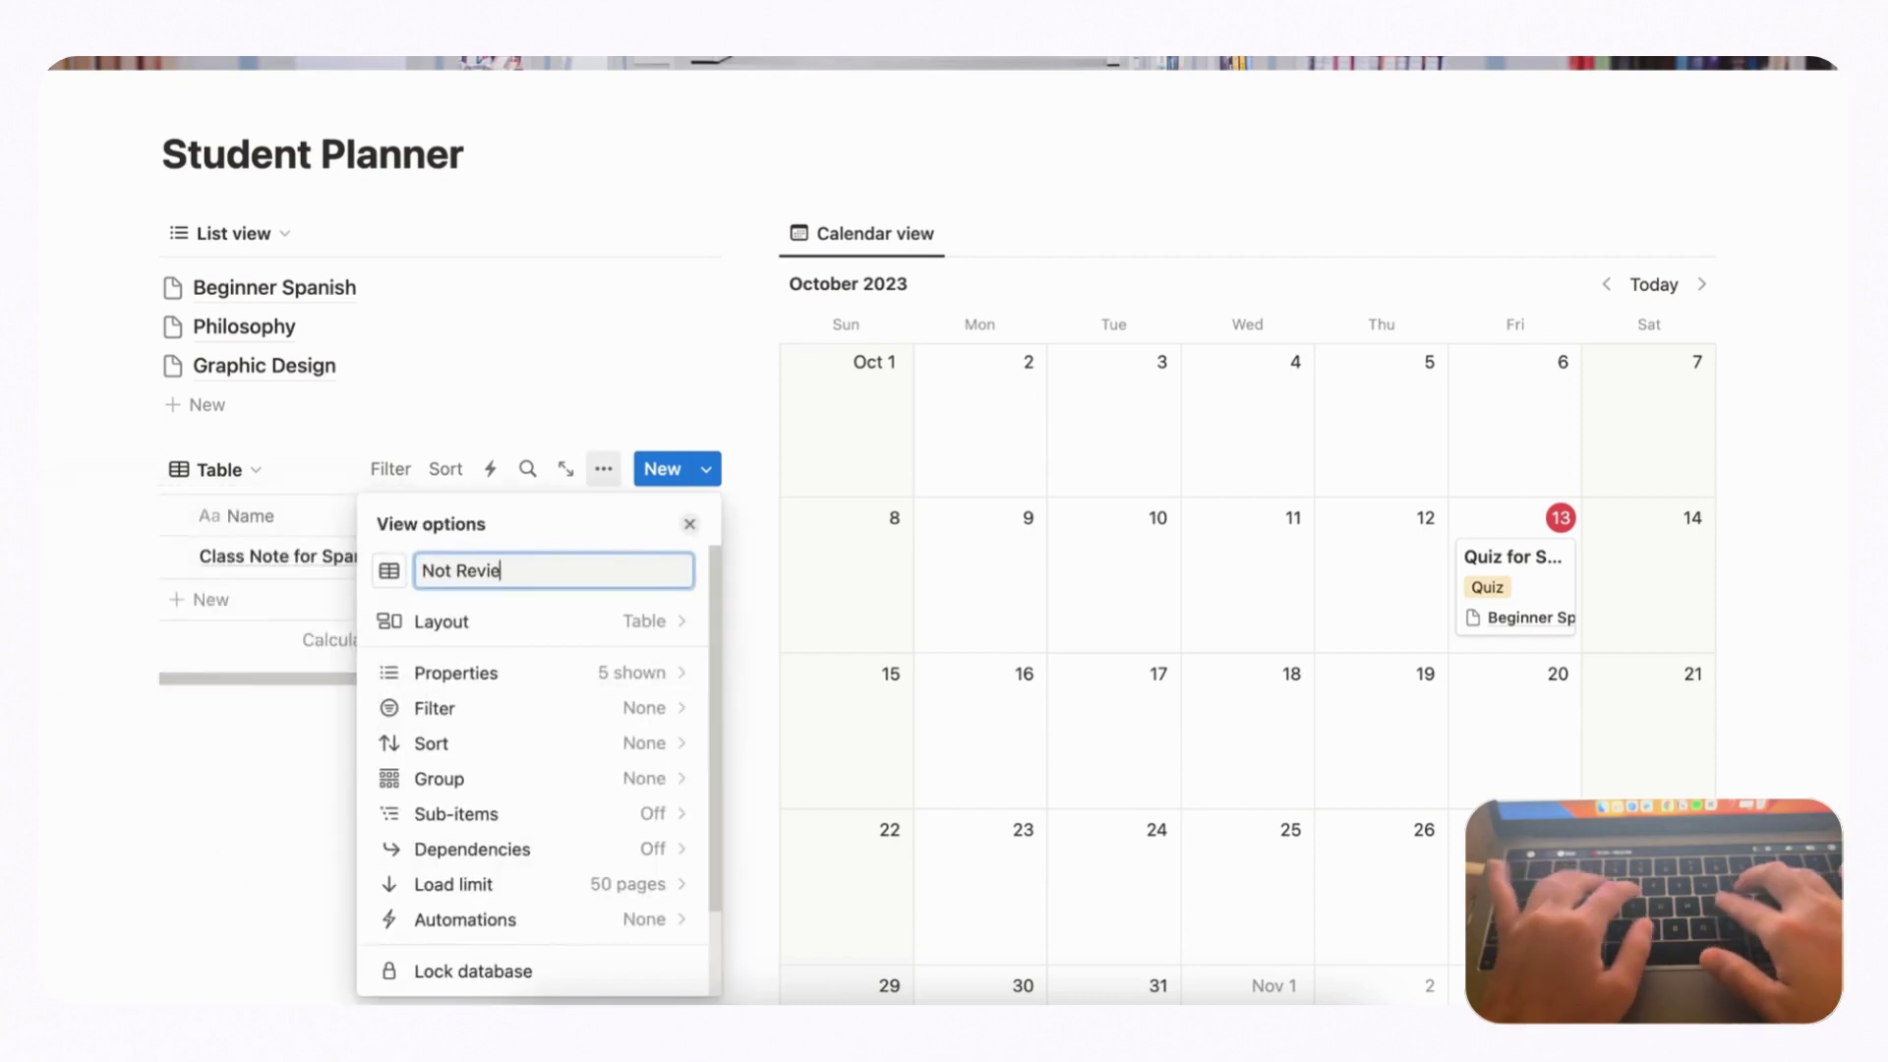
{"action": "left_click", "coordinate": [689, 524]}
{"action": "key", "text": "Escape"}
- Add a second table view named Reviewed to the Notes database, with its database title hidden
{"action": "left_click", "coordinate": [328, 470]}
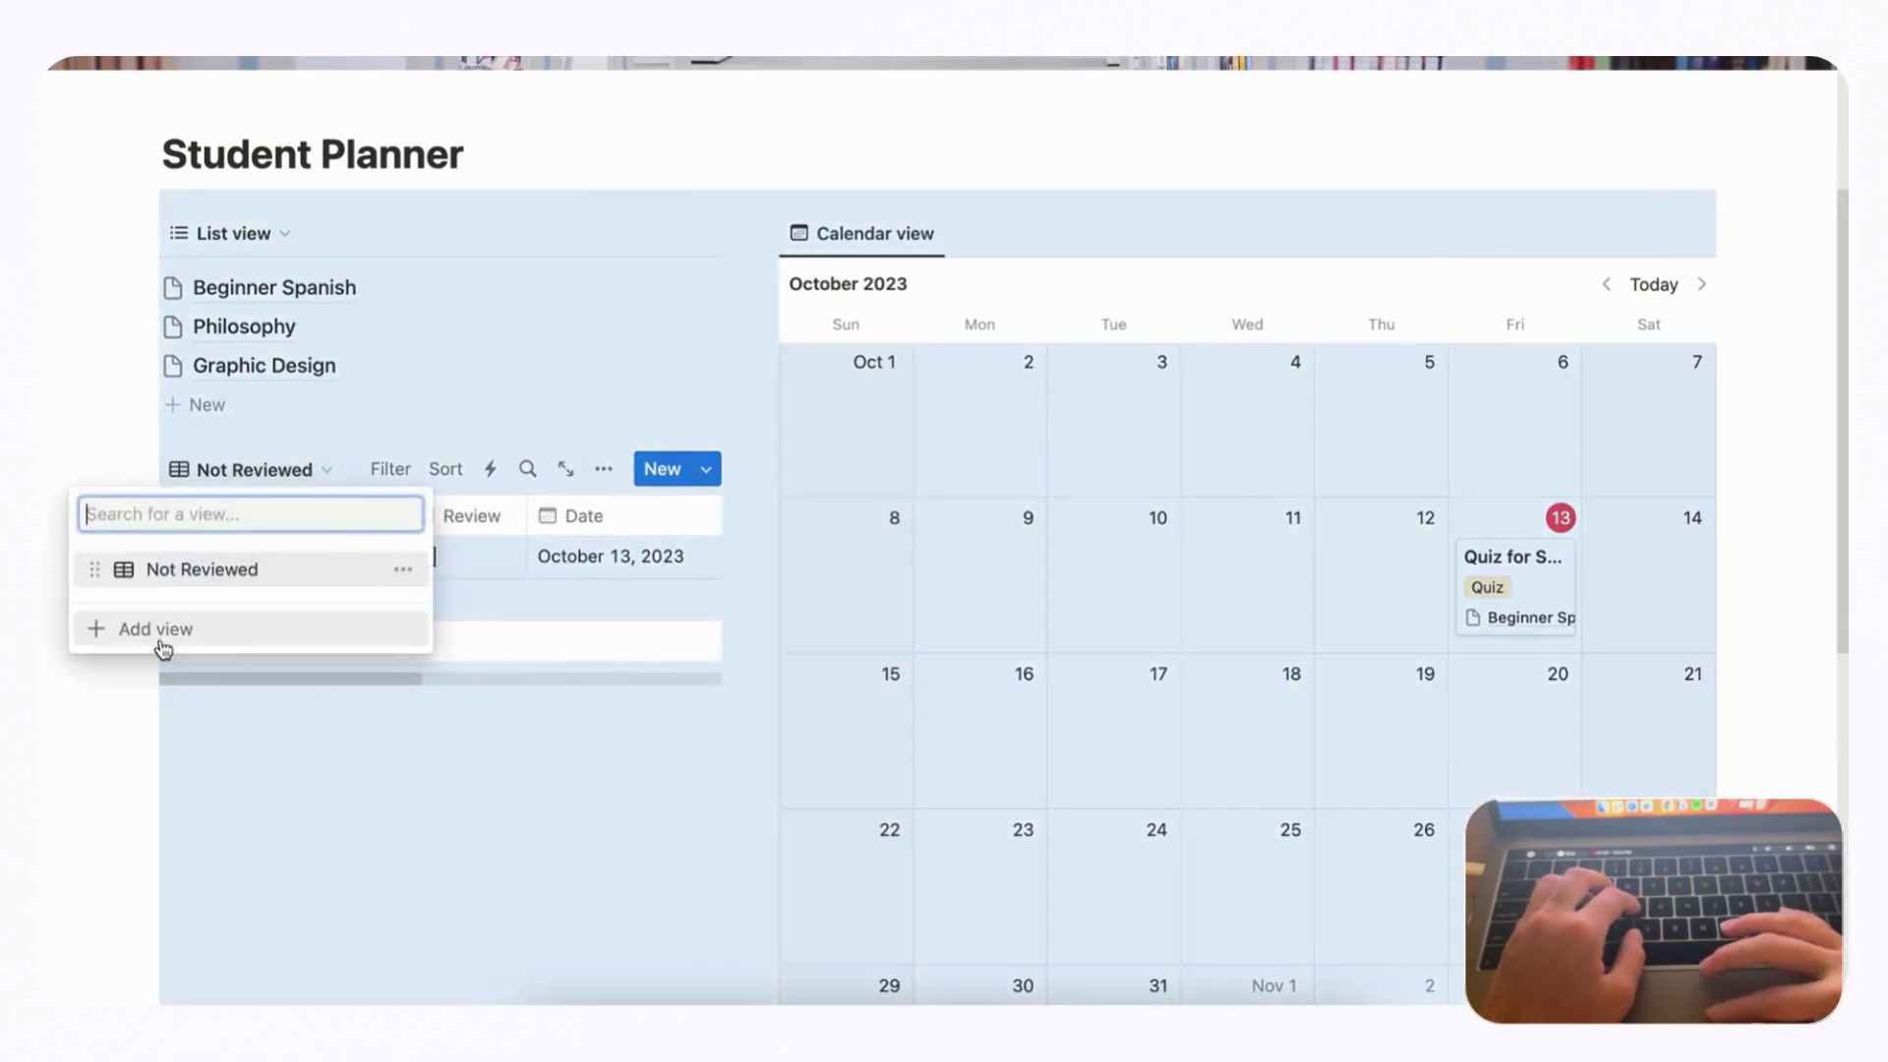
{"action": "left_click", "coordinate": [202, 639]}
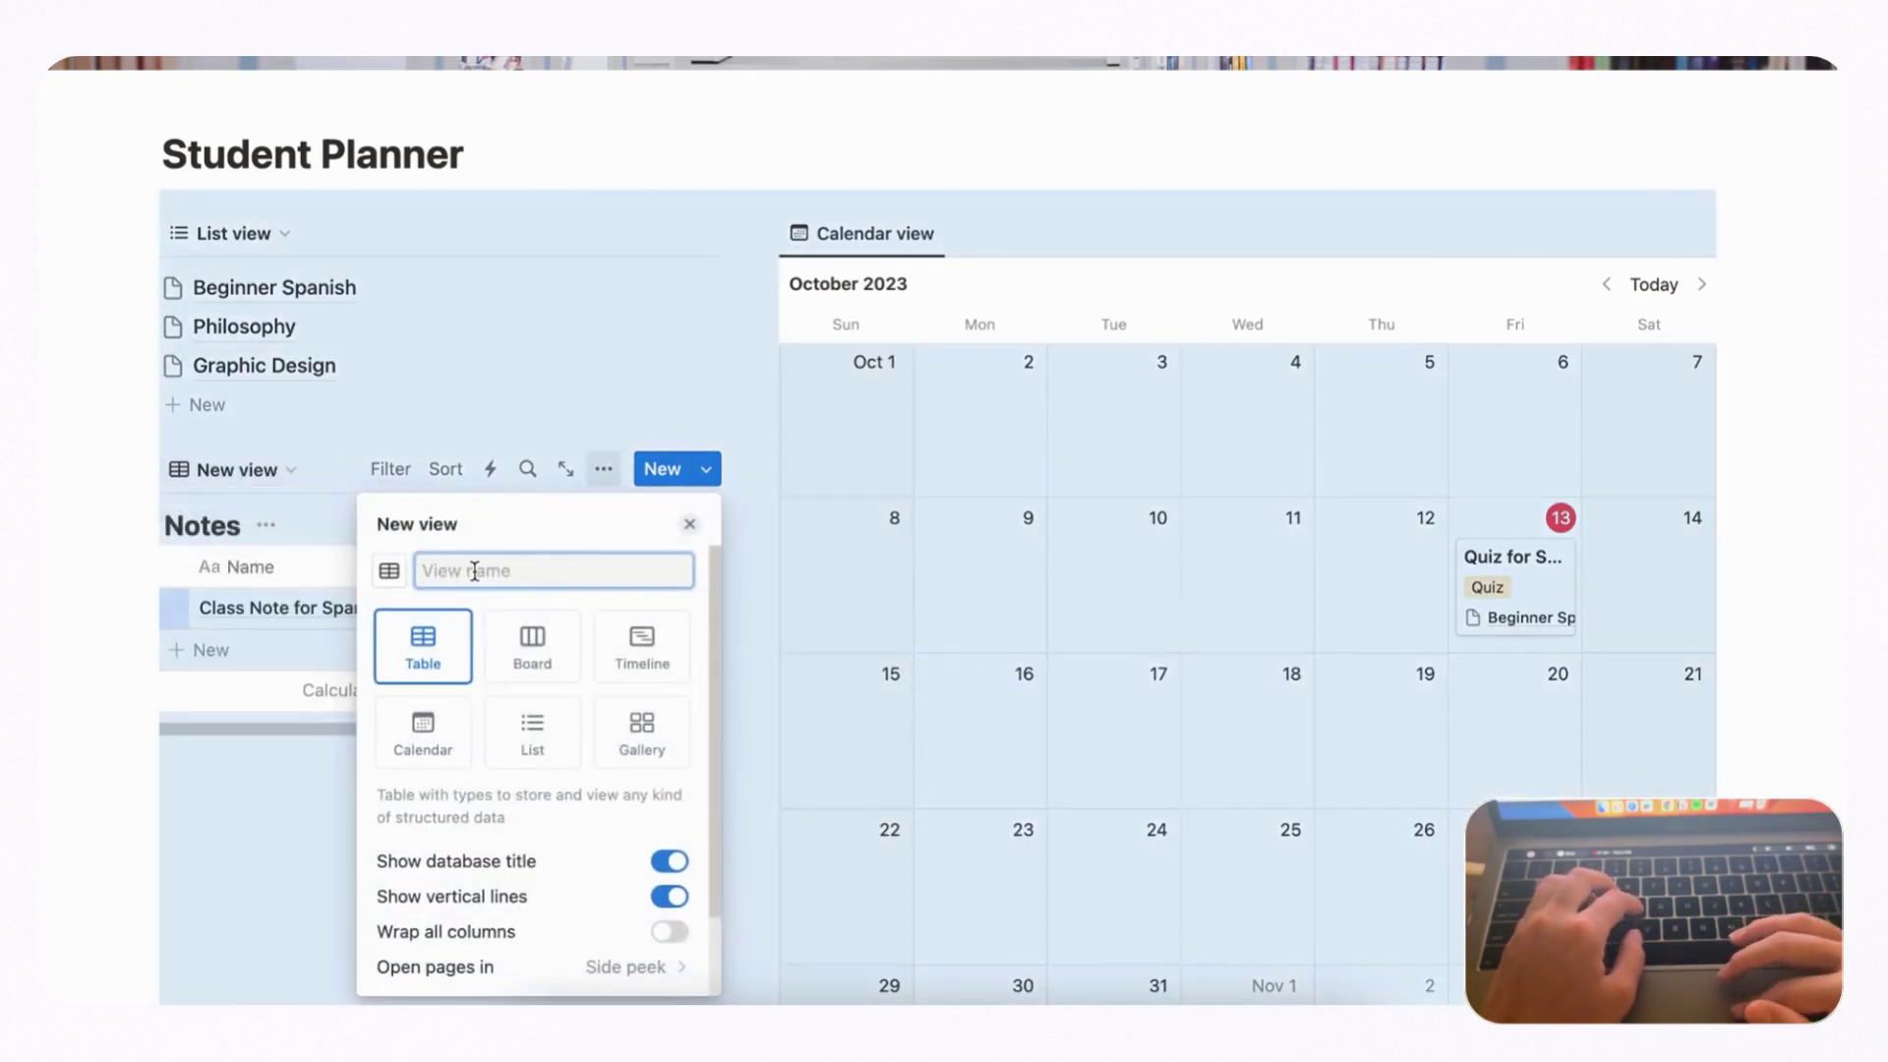
{"action": "type", "text": "Reviewed"}
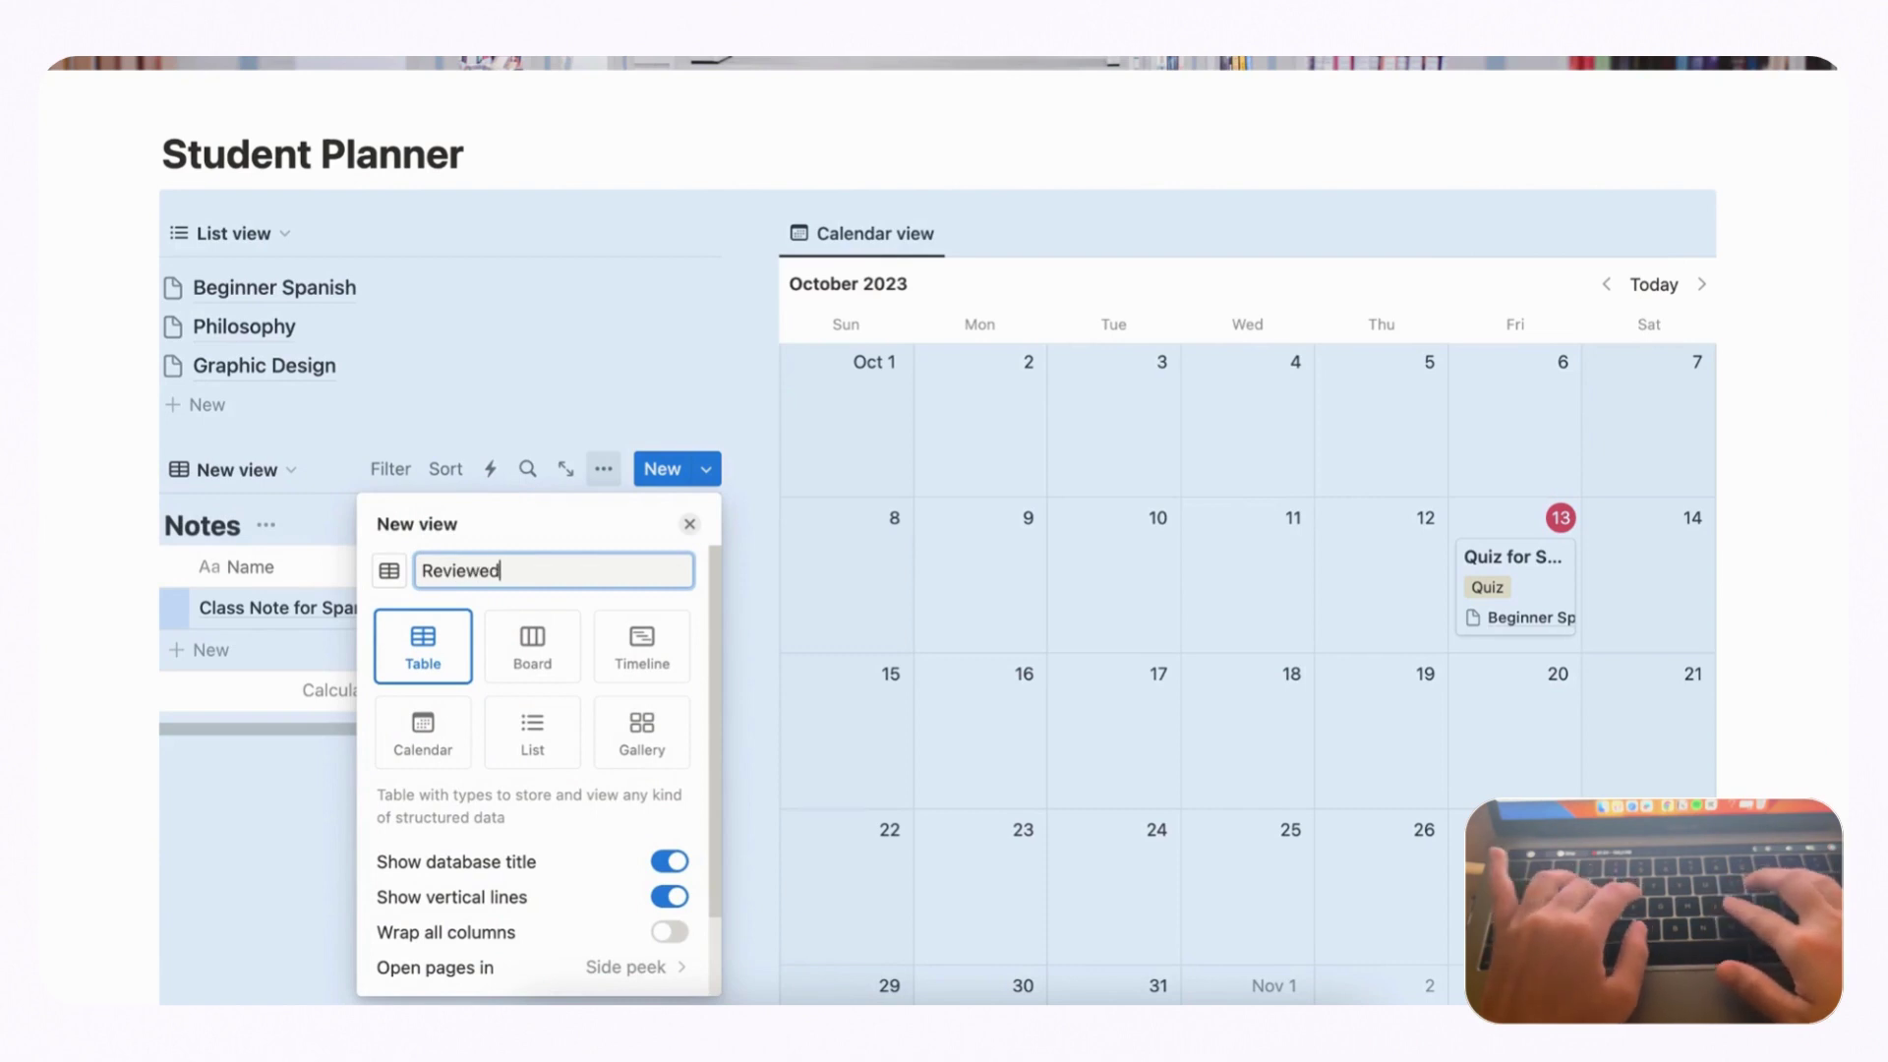
{"action": "left_click", "coordinate": [678, 864]}
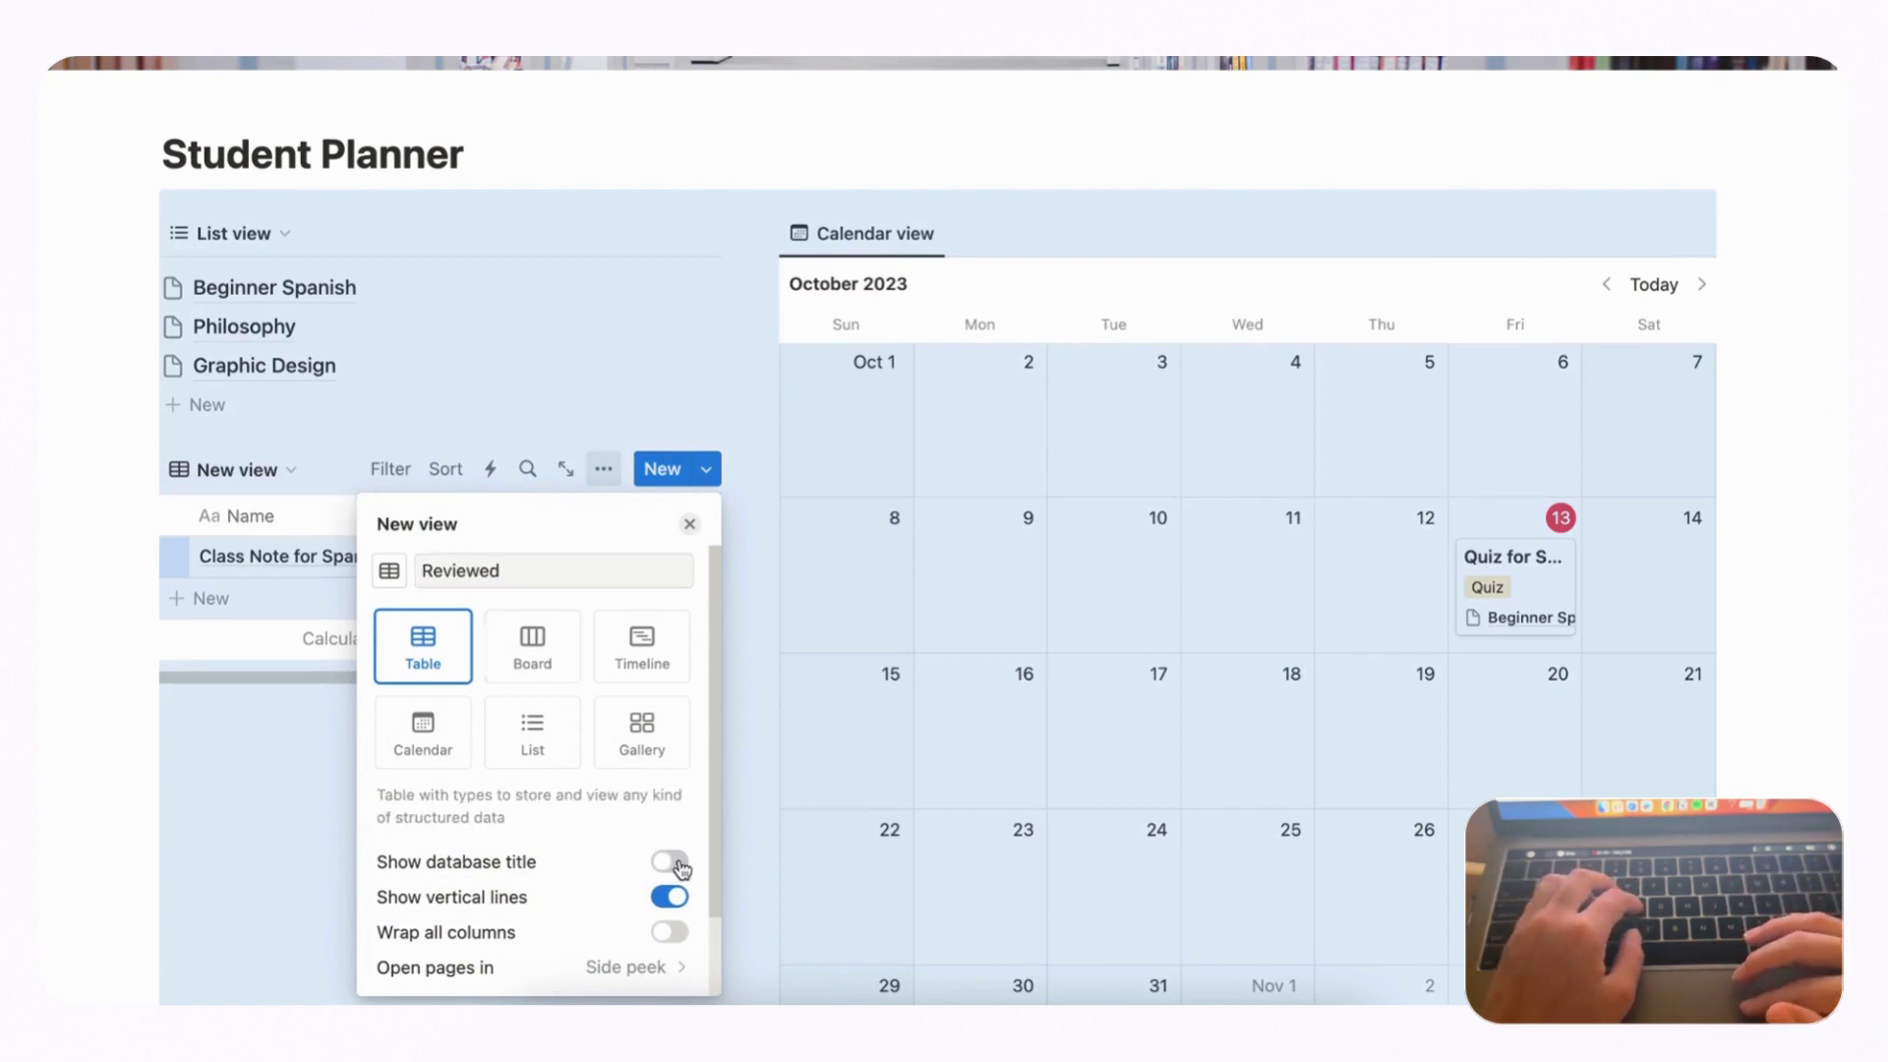
{"action": "left_click", "coordinate": [693, 529]}
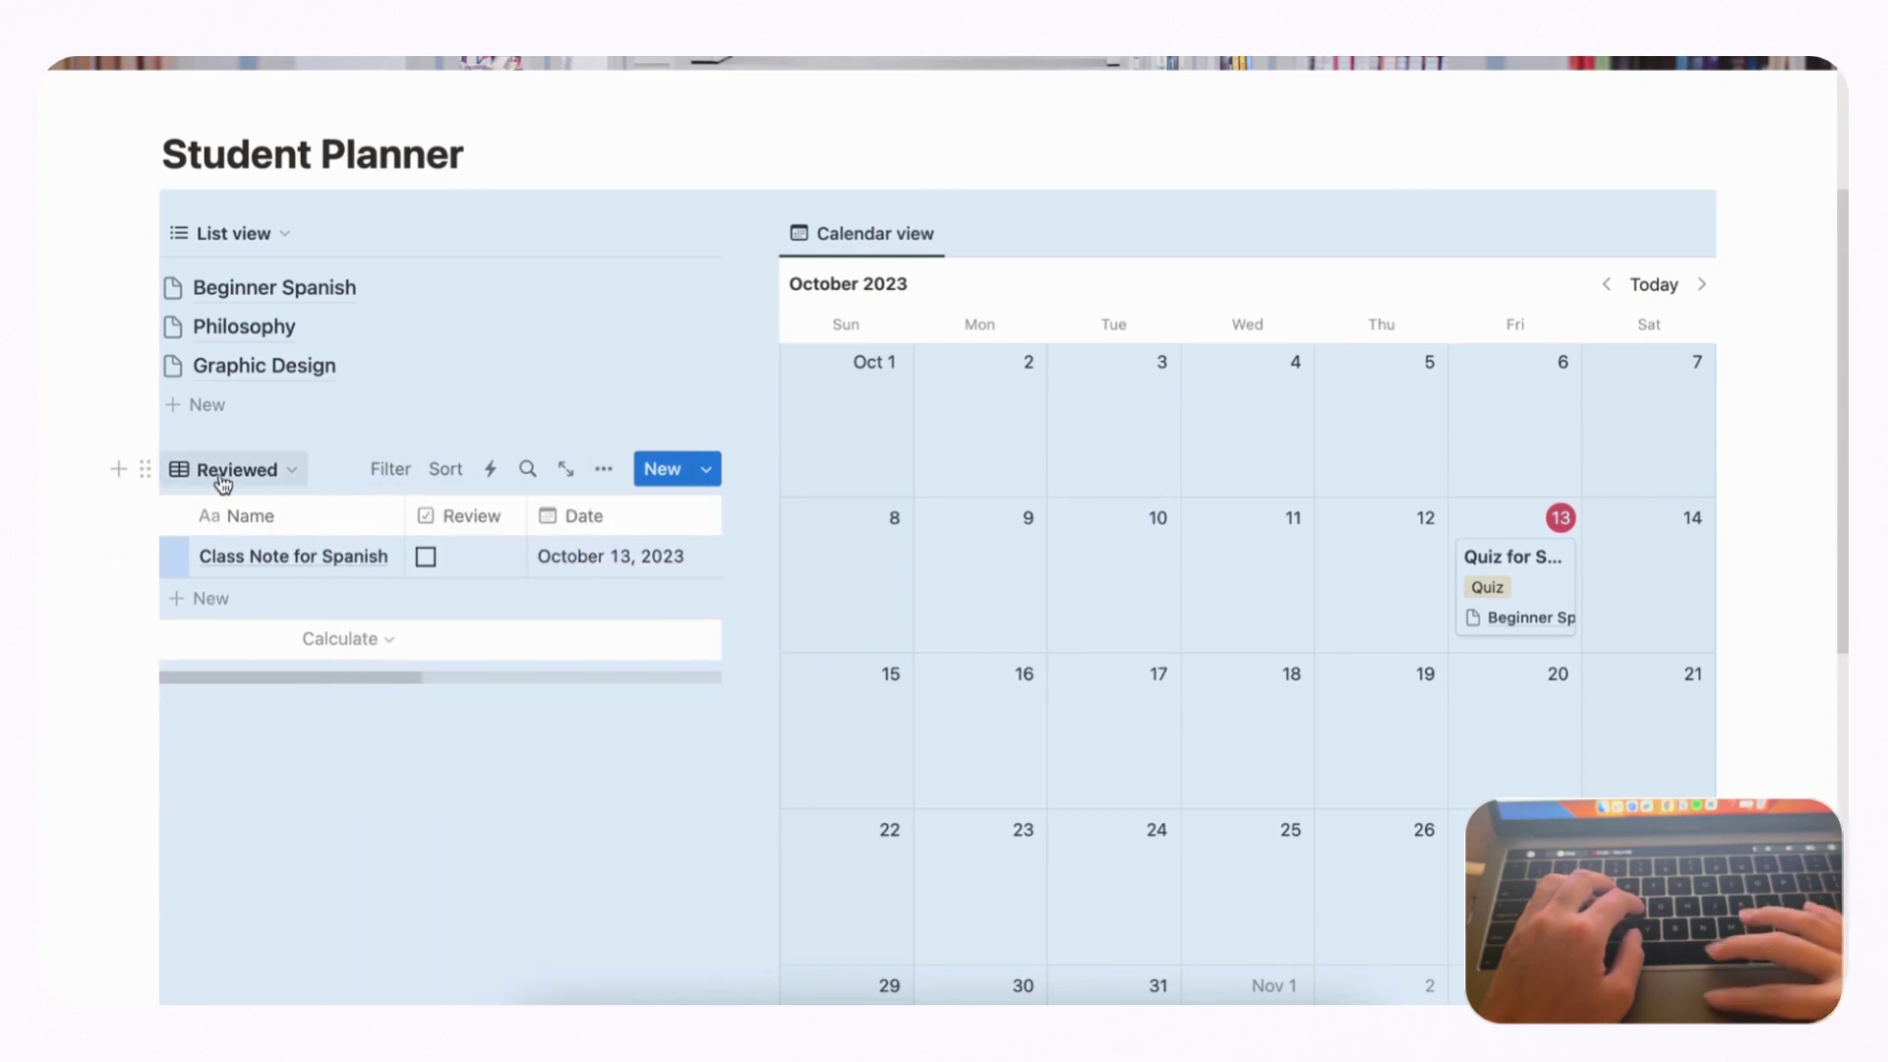
- Filter the Reviewed view to notes whose Review property is Checked, and save the filter for everyone
{"action": "left_click", "coordinate": [390, 469]}
{"action": "left_click", "coordinate": [371, 647]}
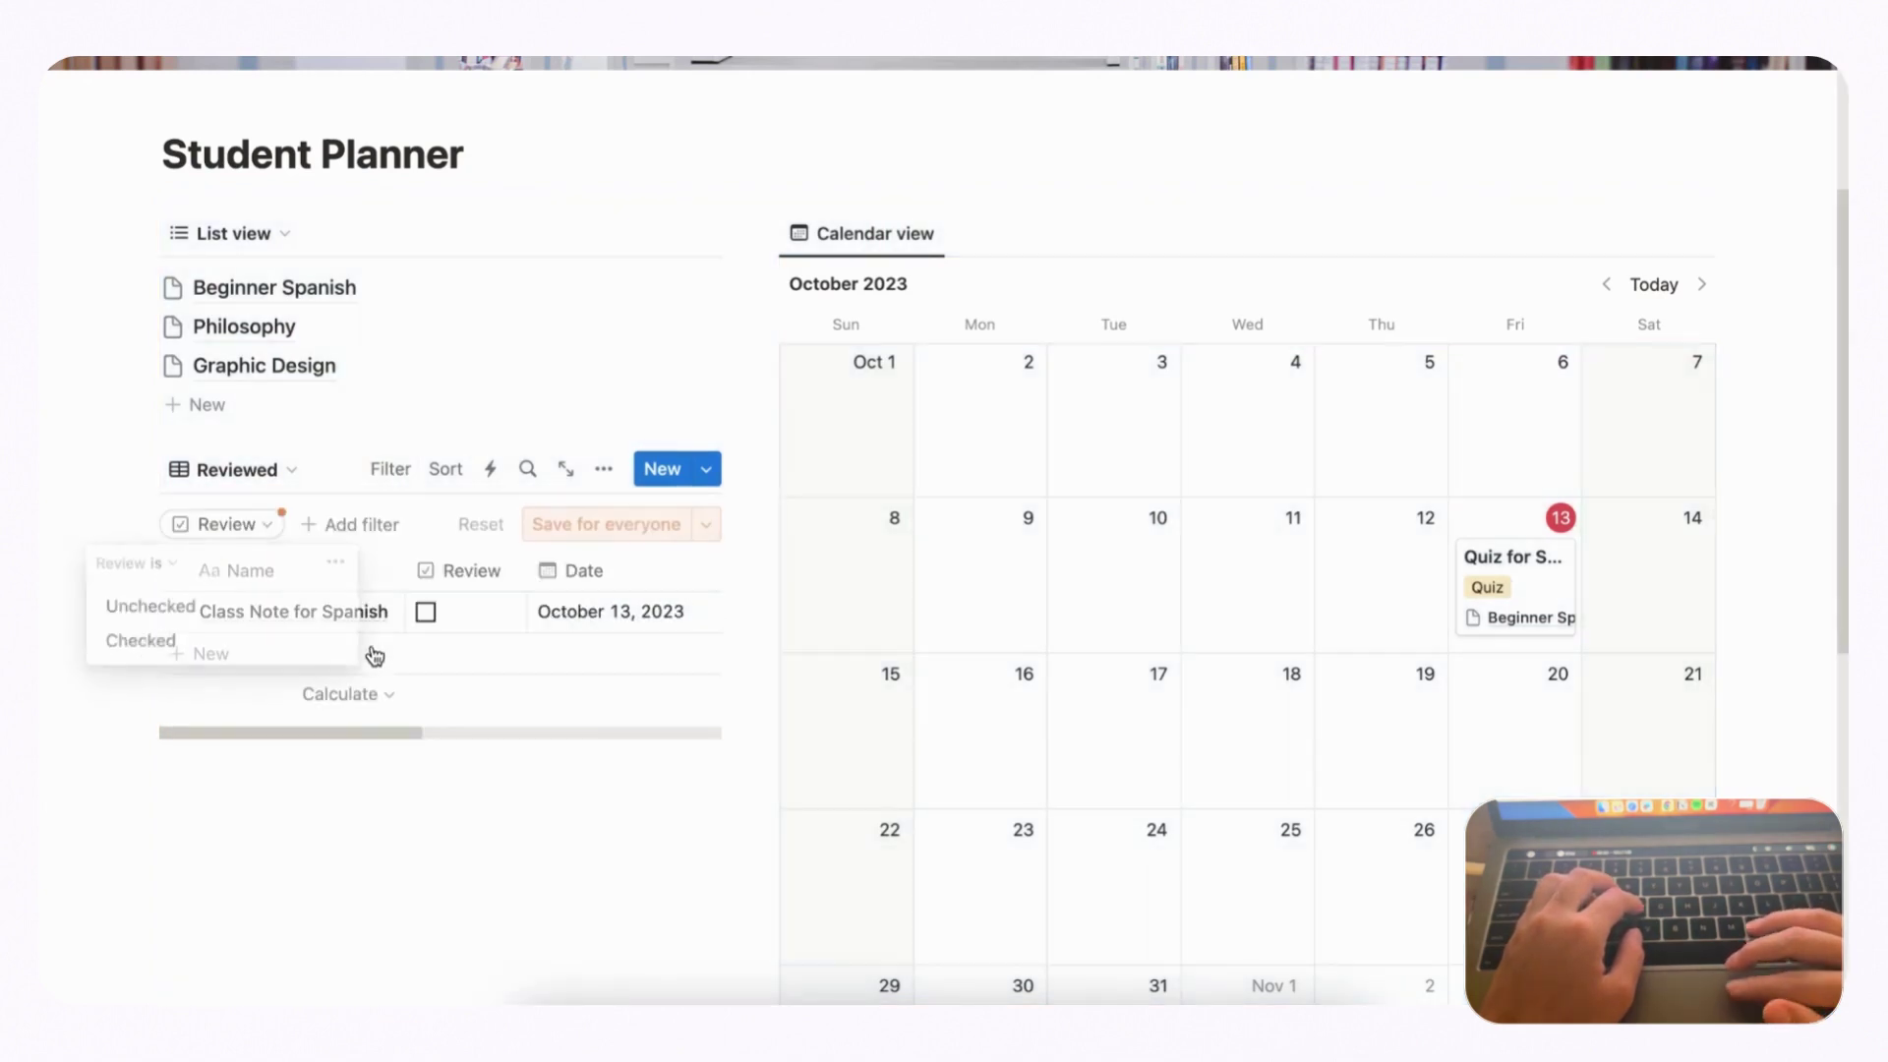
{"action": "left_click", "coordinate": [212, 656]}
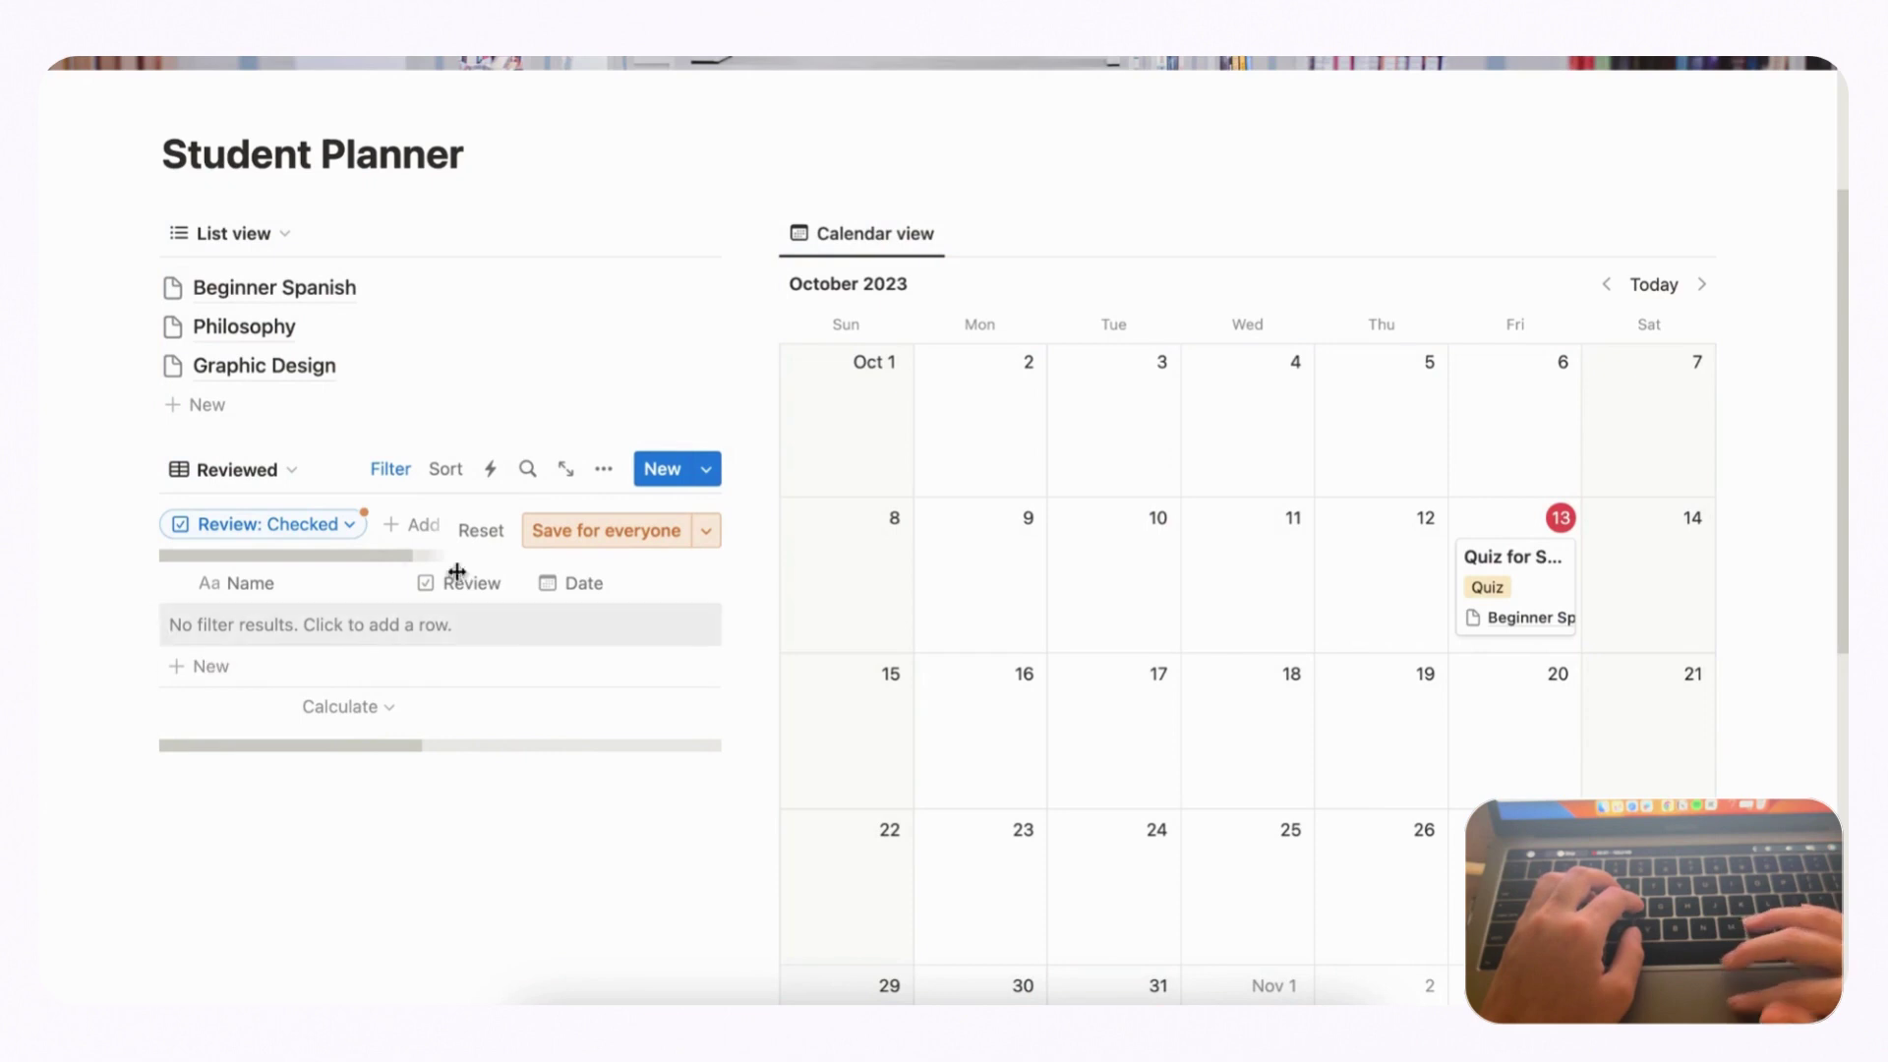
{"action": "left_click", "coordinate": [637, 547]}
- Filter the Not Reviewed view to notes whose Review property is Unchecked, and save the filter for everyone
{"action": "left_click", "coordinate": [269, 480]}
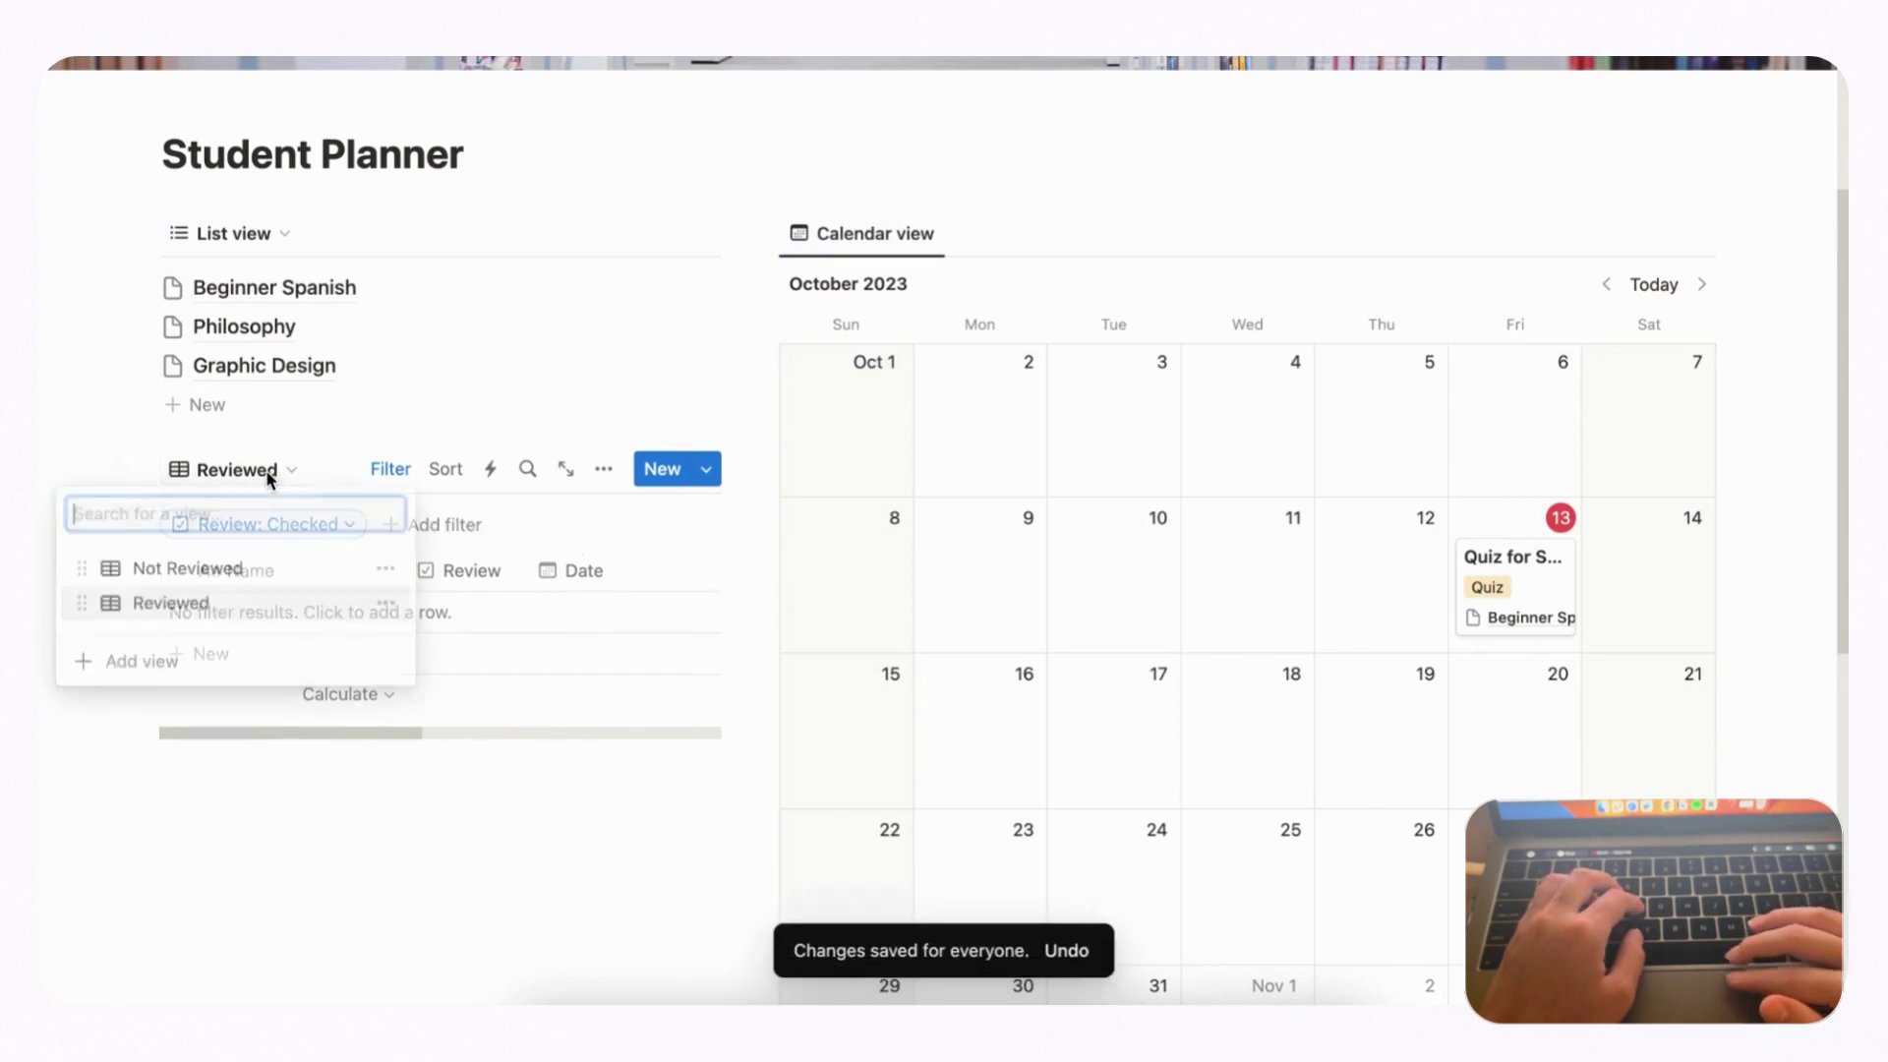
{"action": "left_click", "coordinate": [288, 572]}
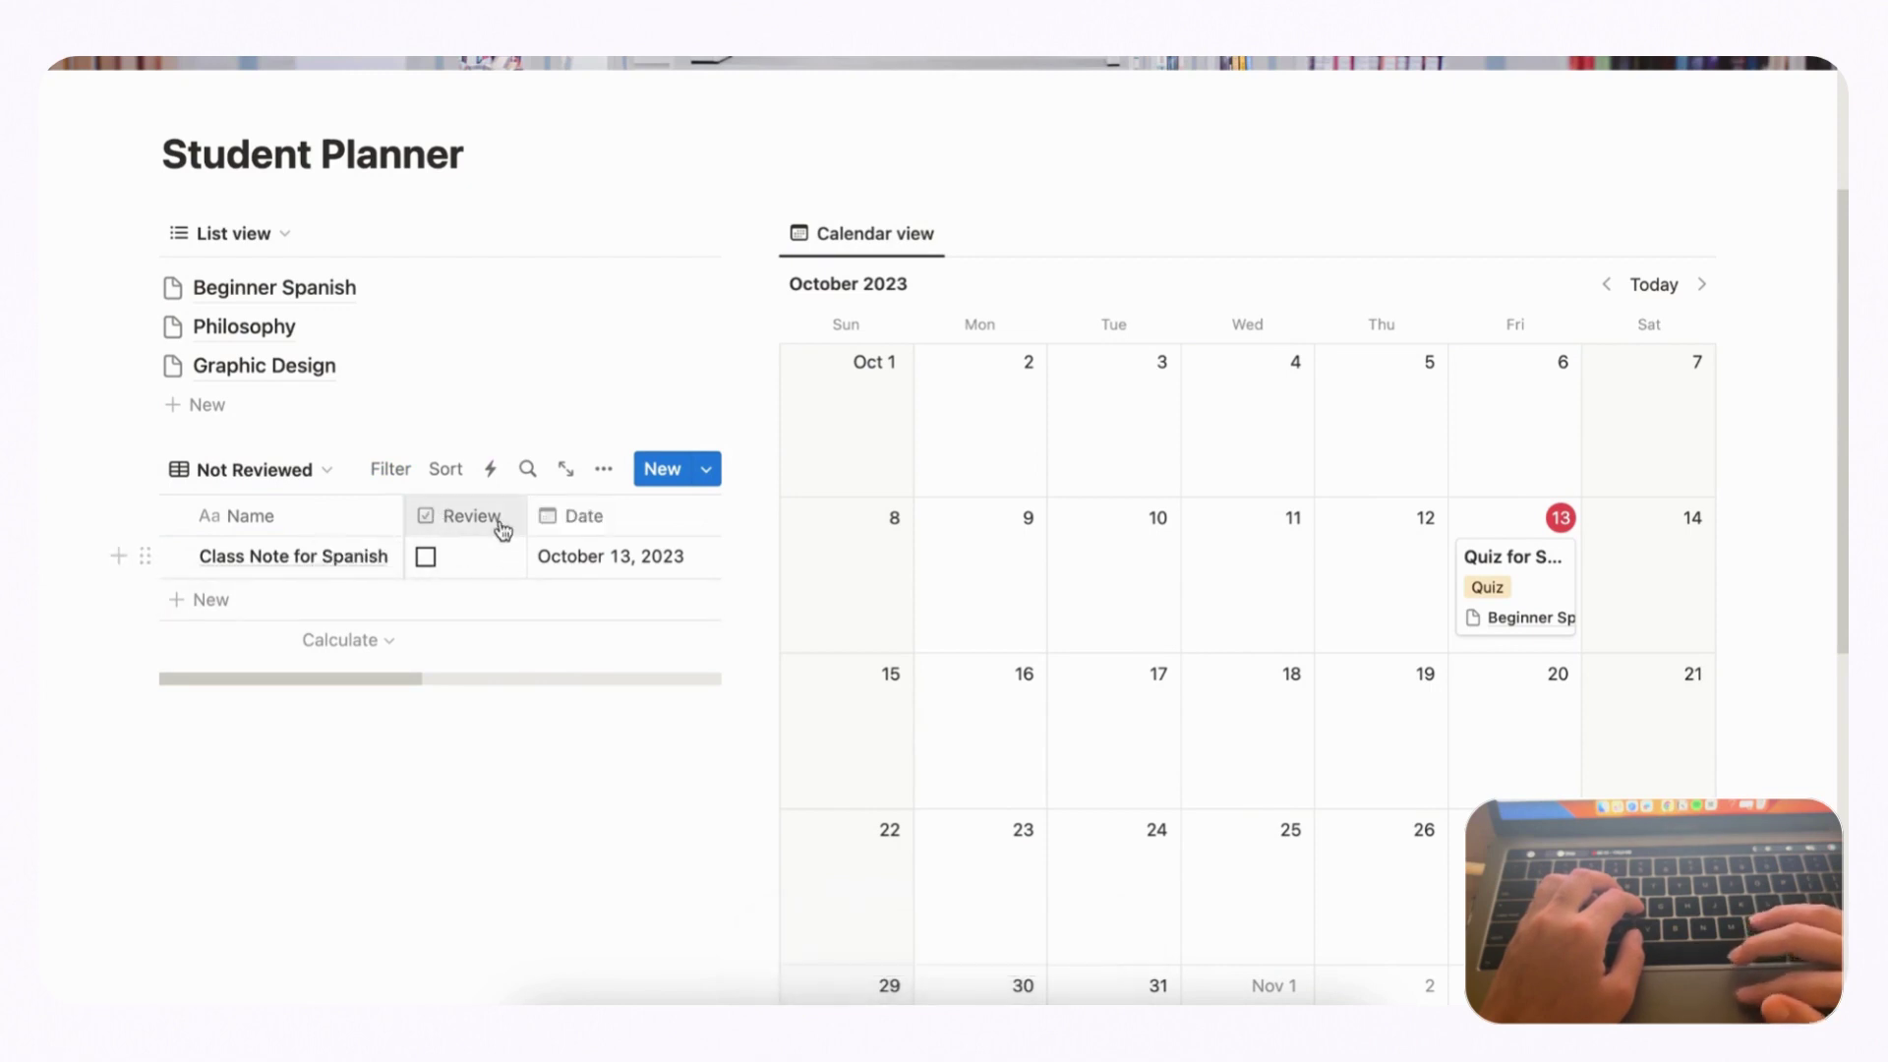
{"action": "left_click", "coordinate": [398, 472]}
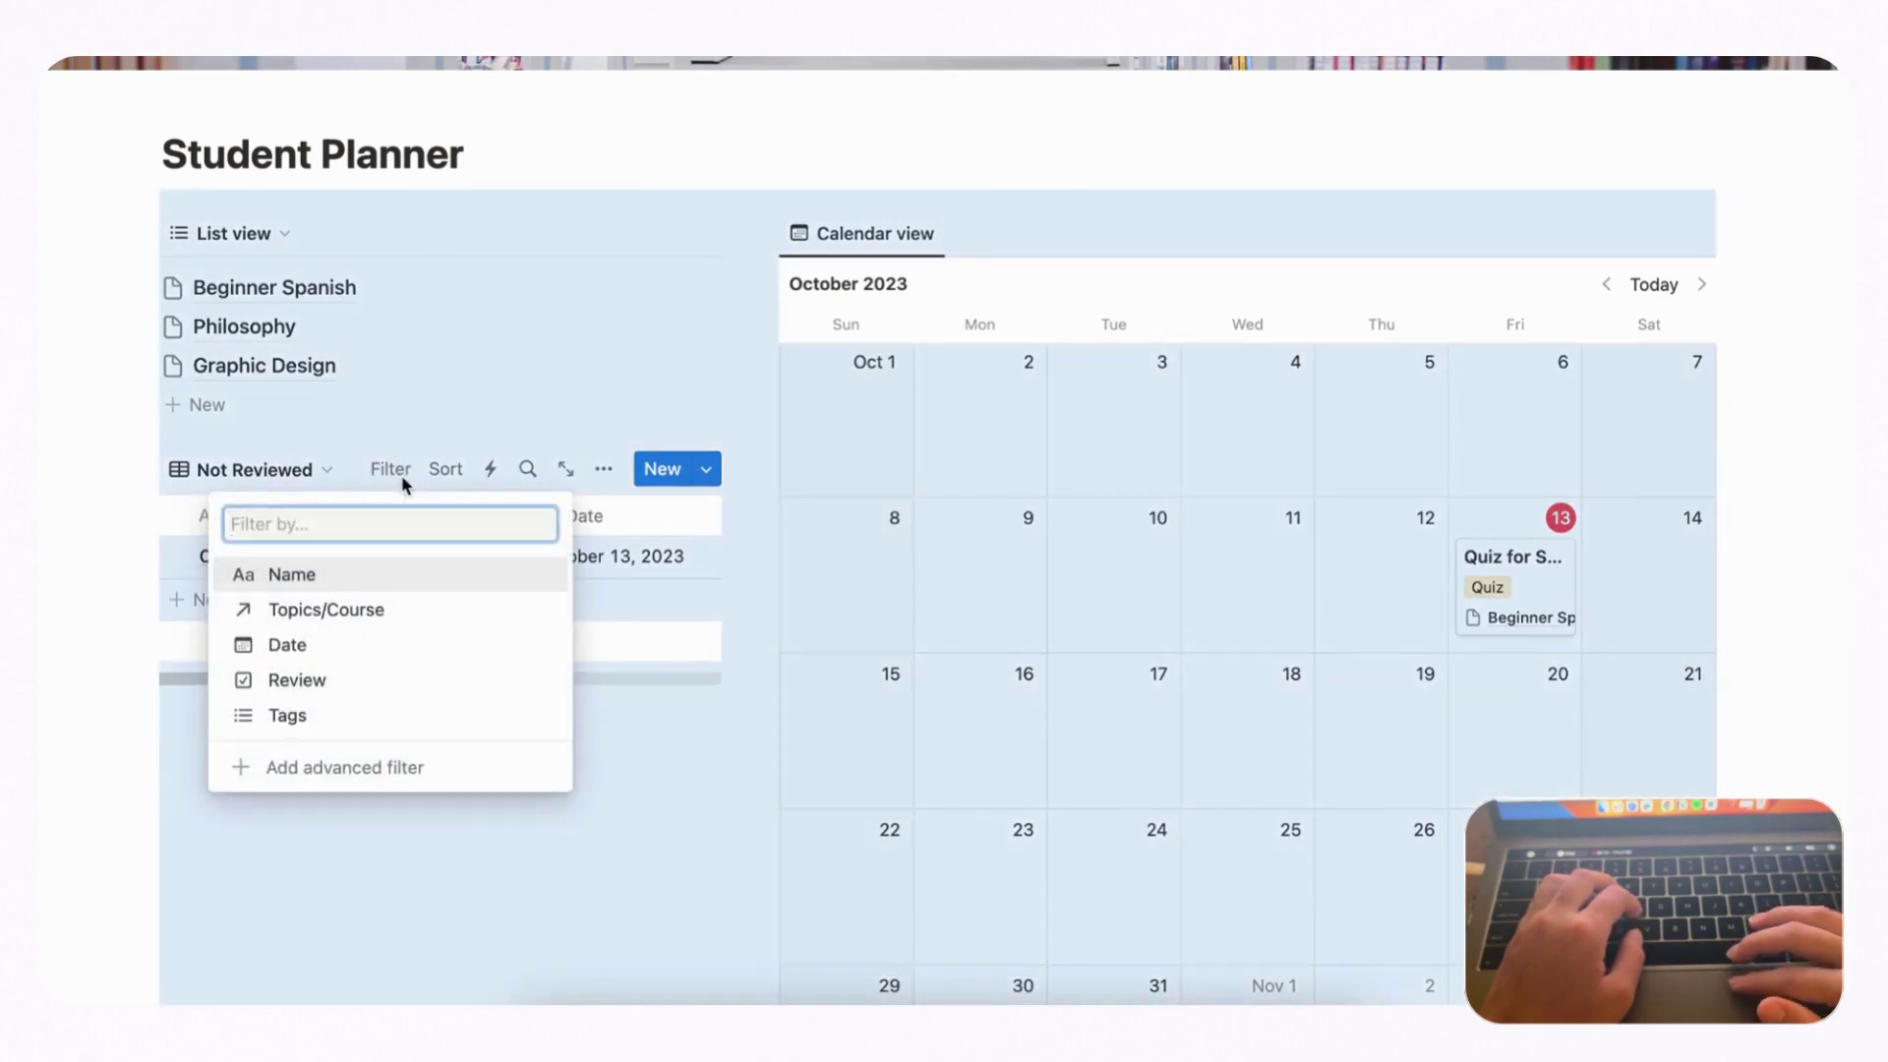
{"action": "left_click", "coordinate": [360, 688]}
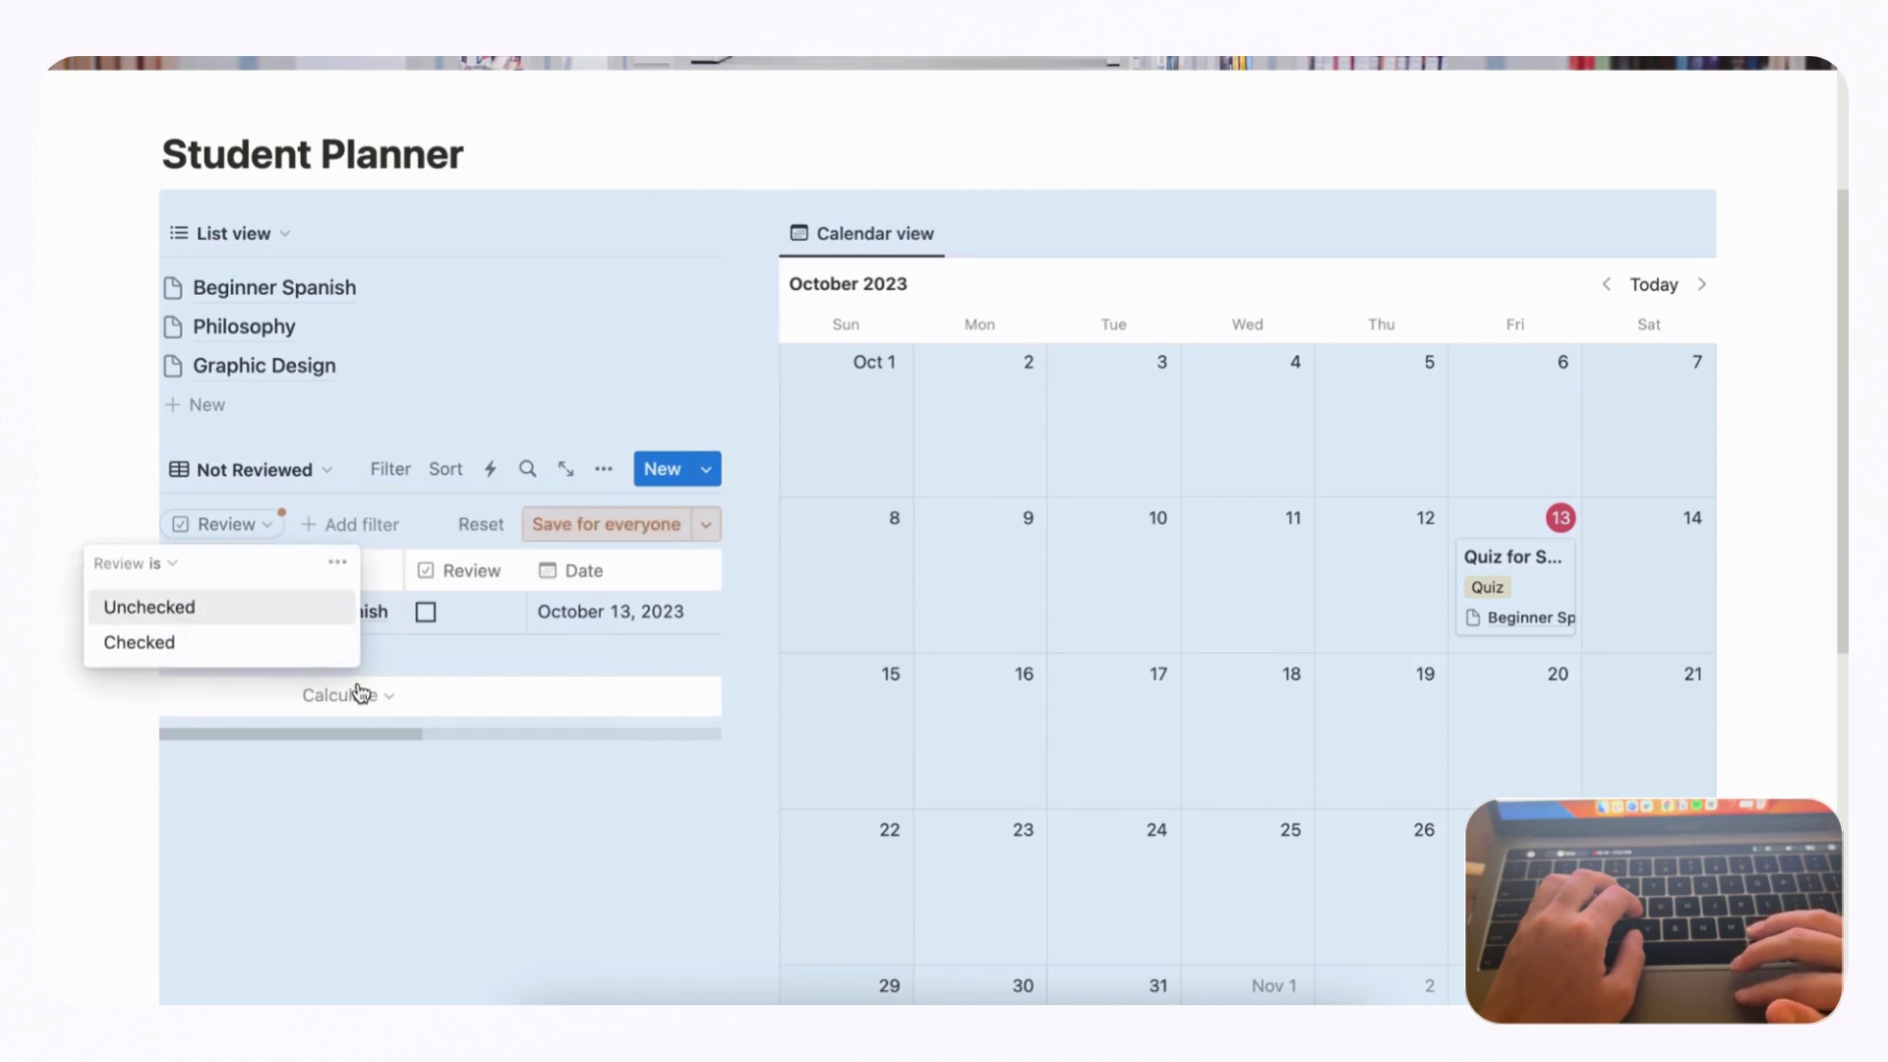
{"action": "left_click", "coordinate": [227, 611]}
{"action": "left_click", "coordinate": [590, 530]}
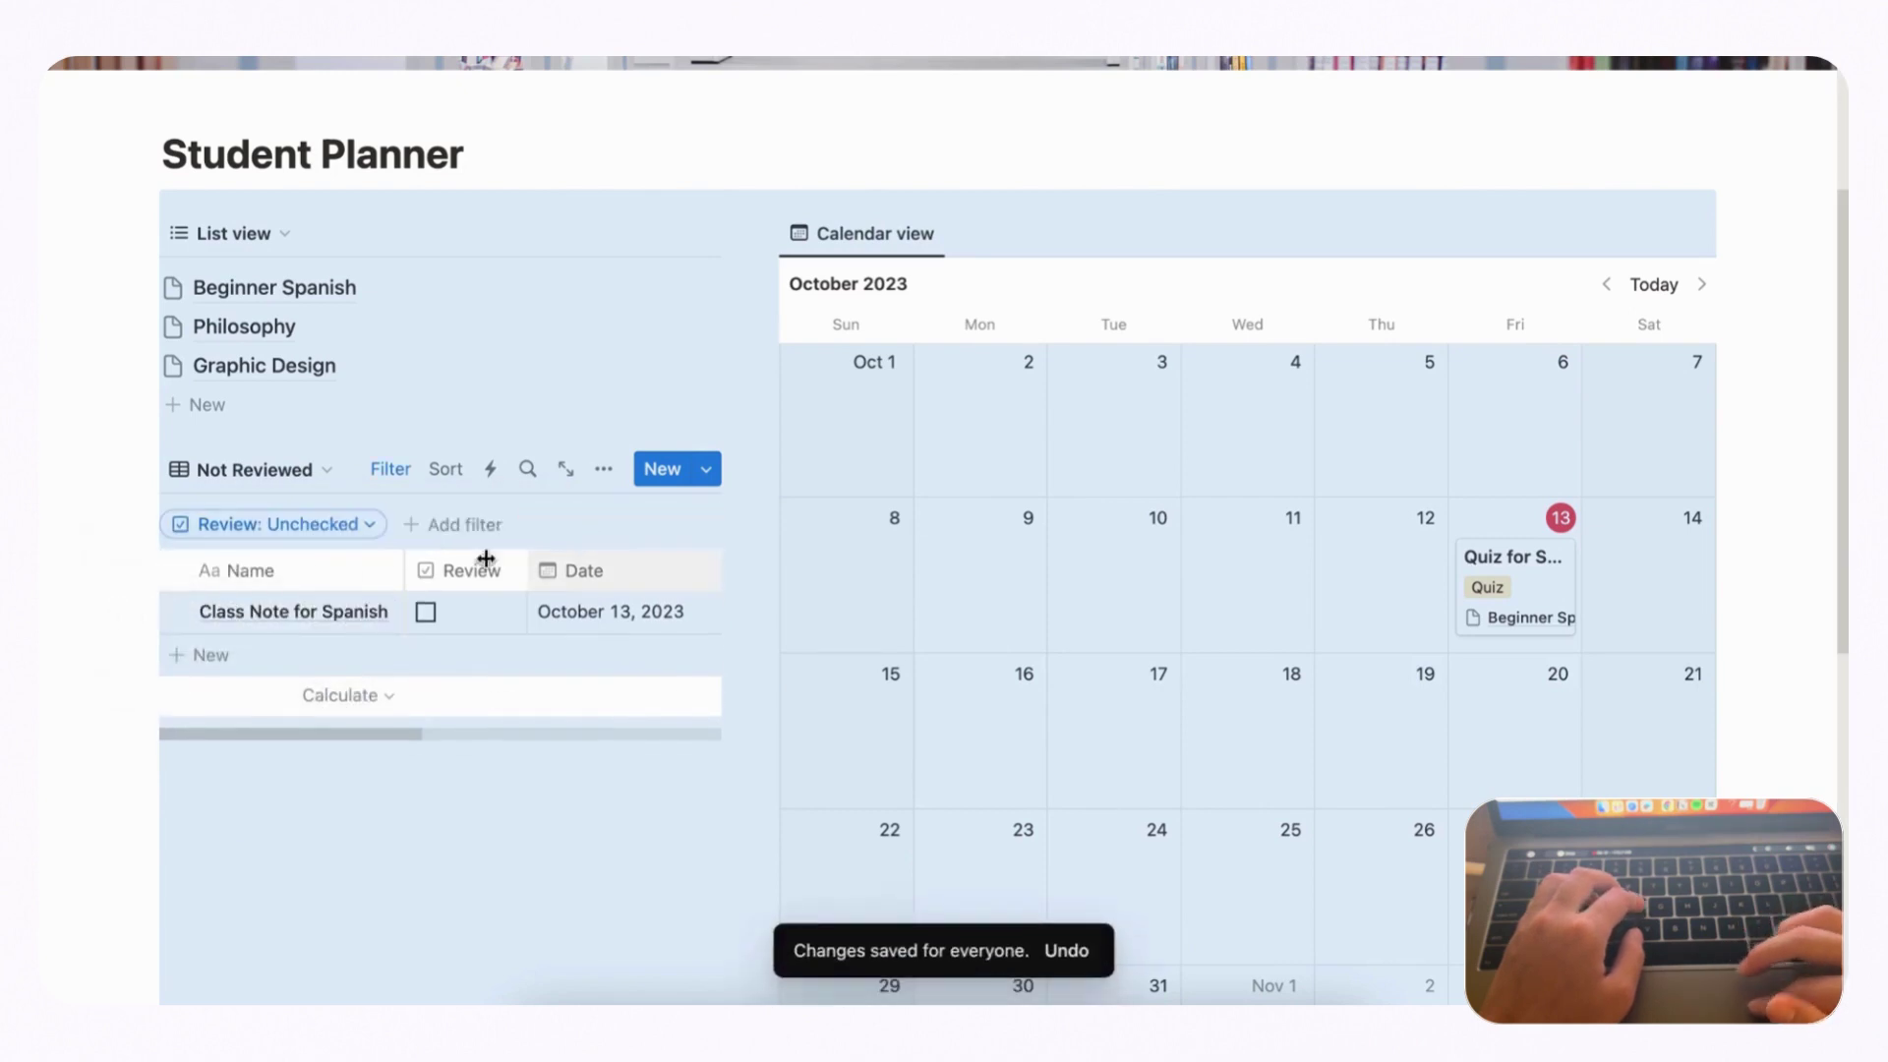
- Add a third table view named View All to the Notes database, with its database title hidden
{"action": "left_click", "coordinate": [295, 469]}
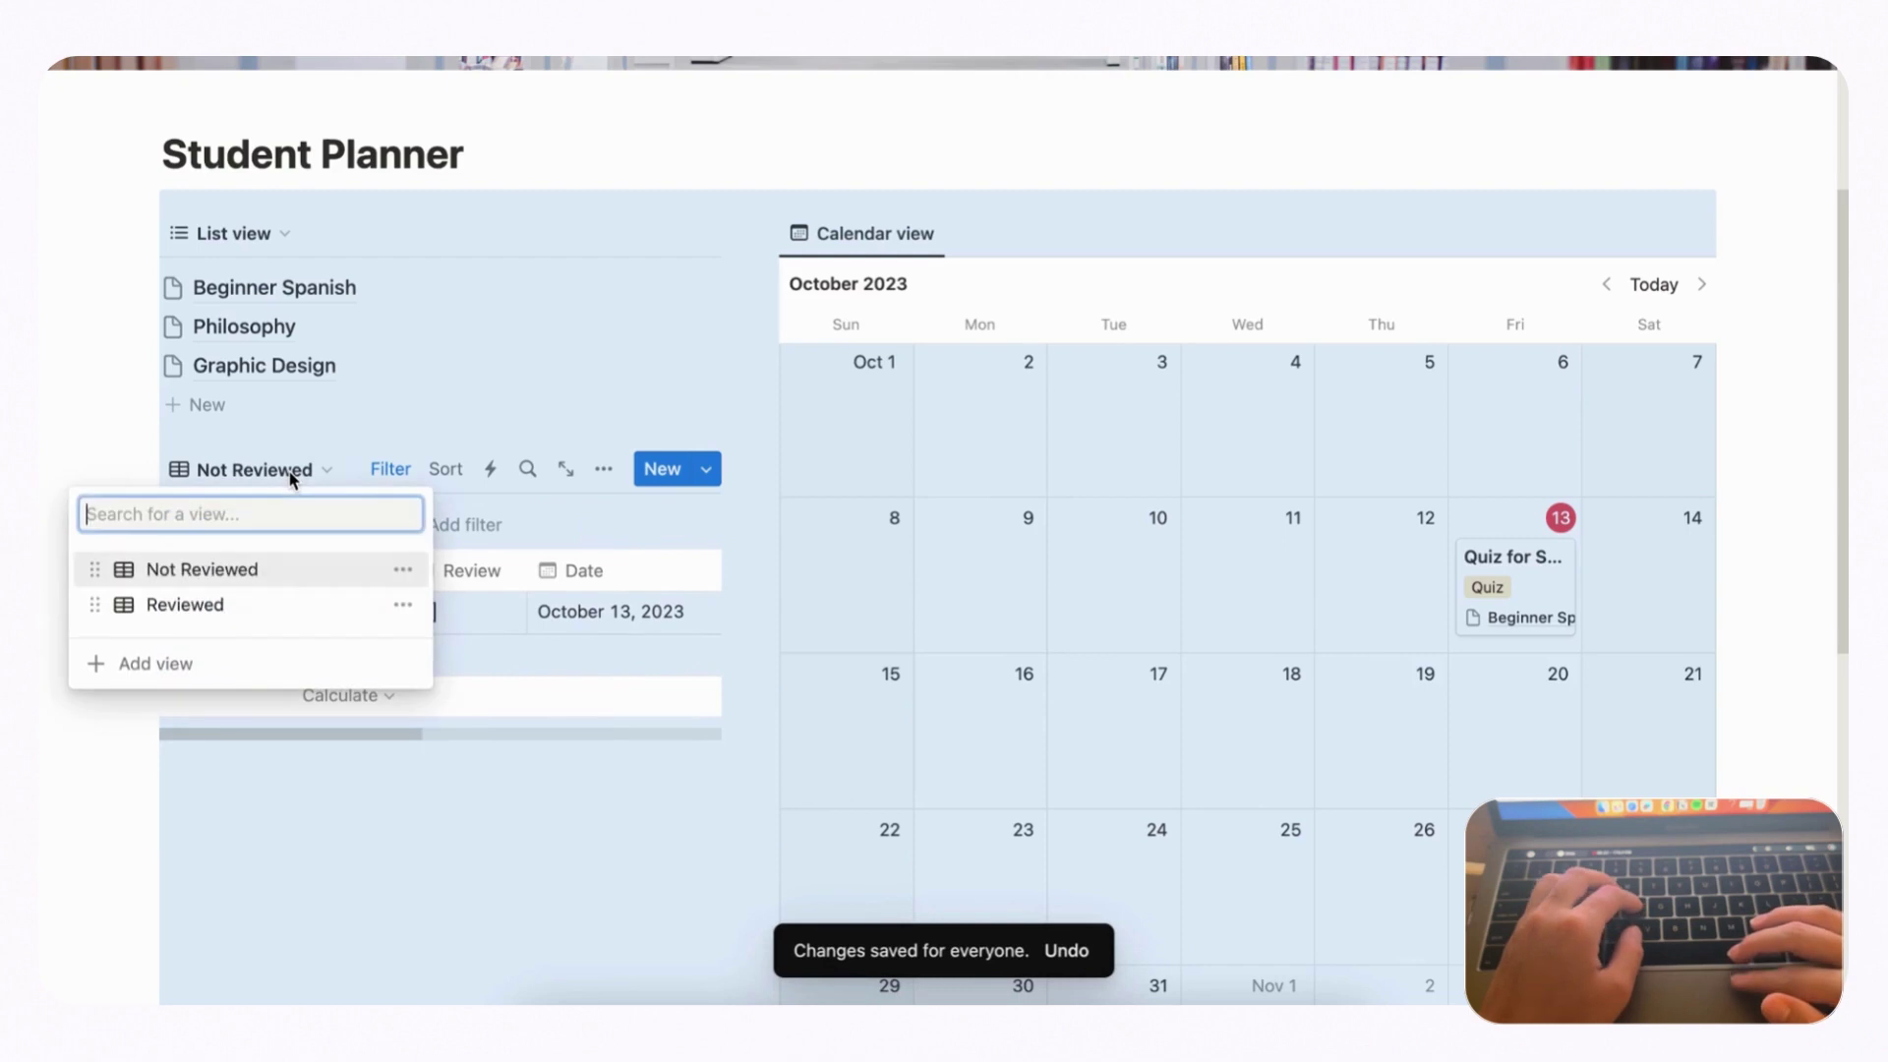
{"action": "left_click", "coordinate": [211, 677]}
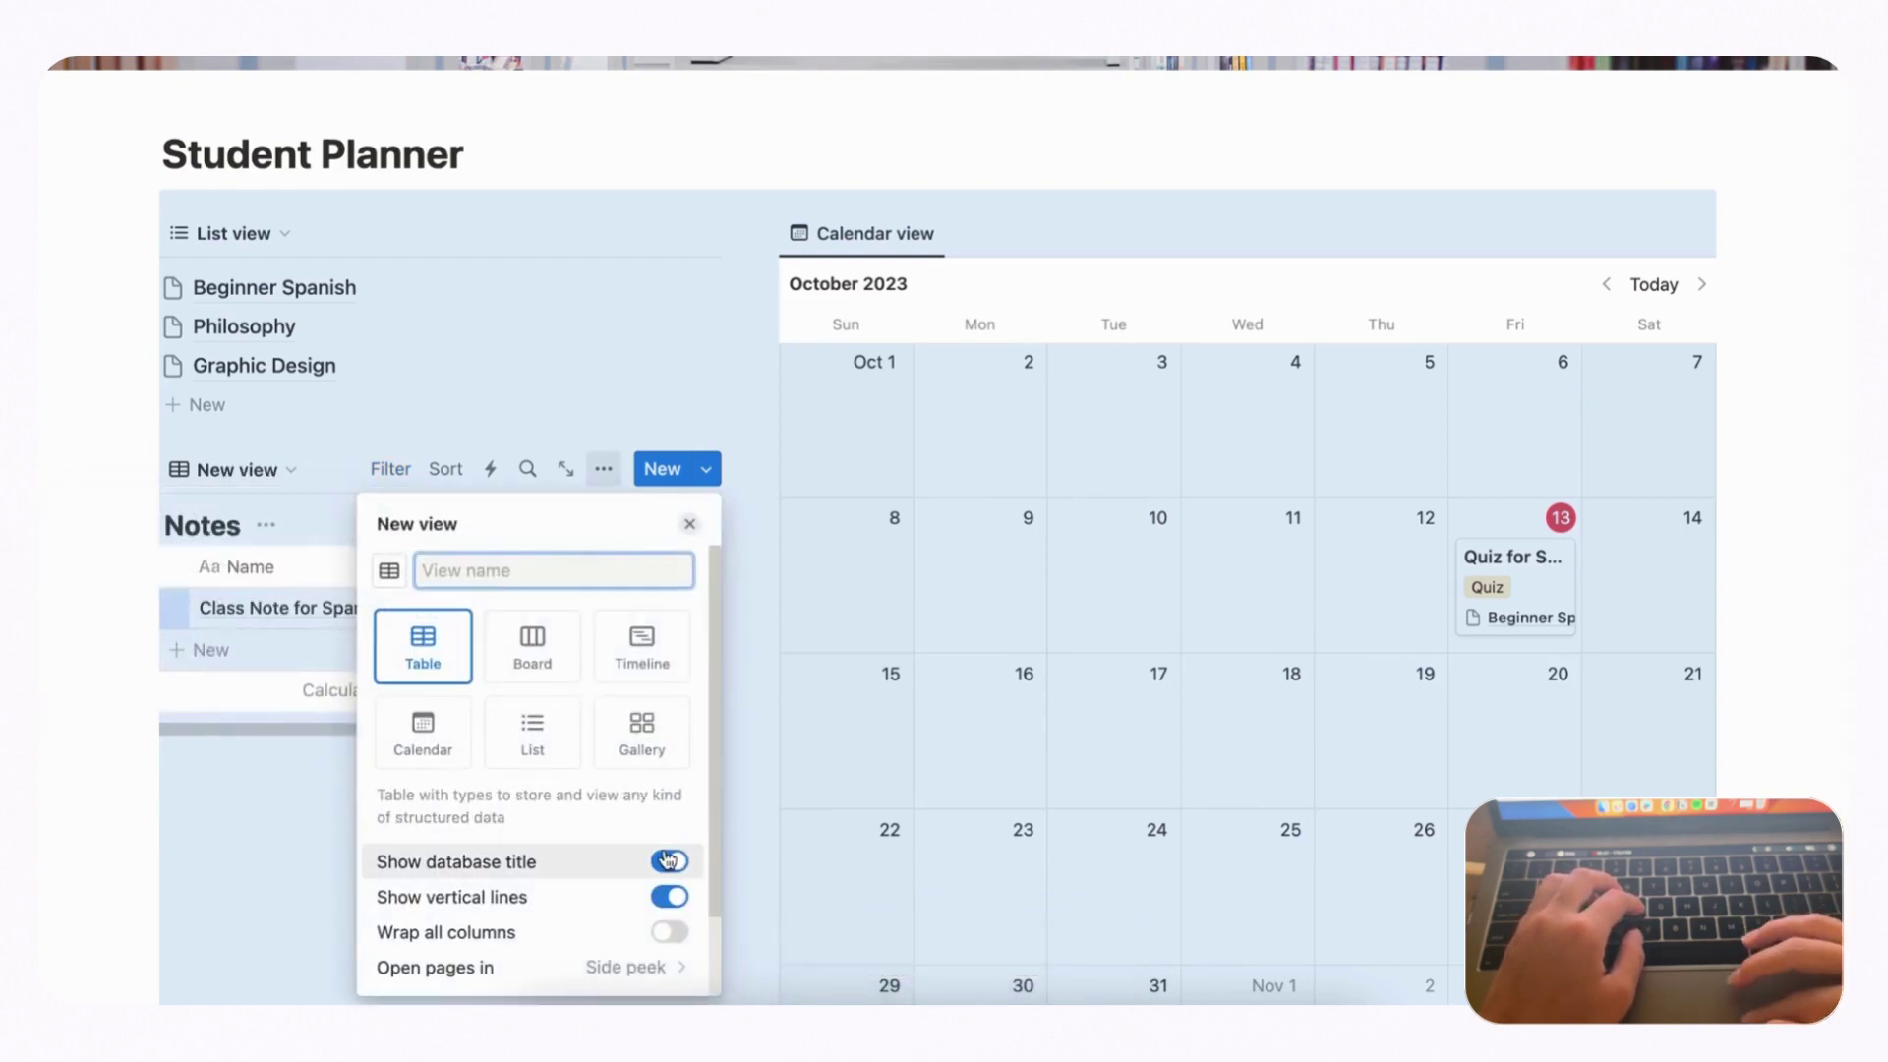
{"action": "left_click", "coordinate": [670, 863]}
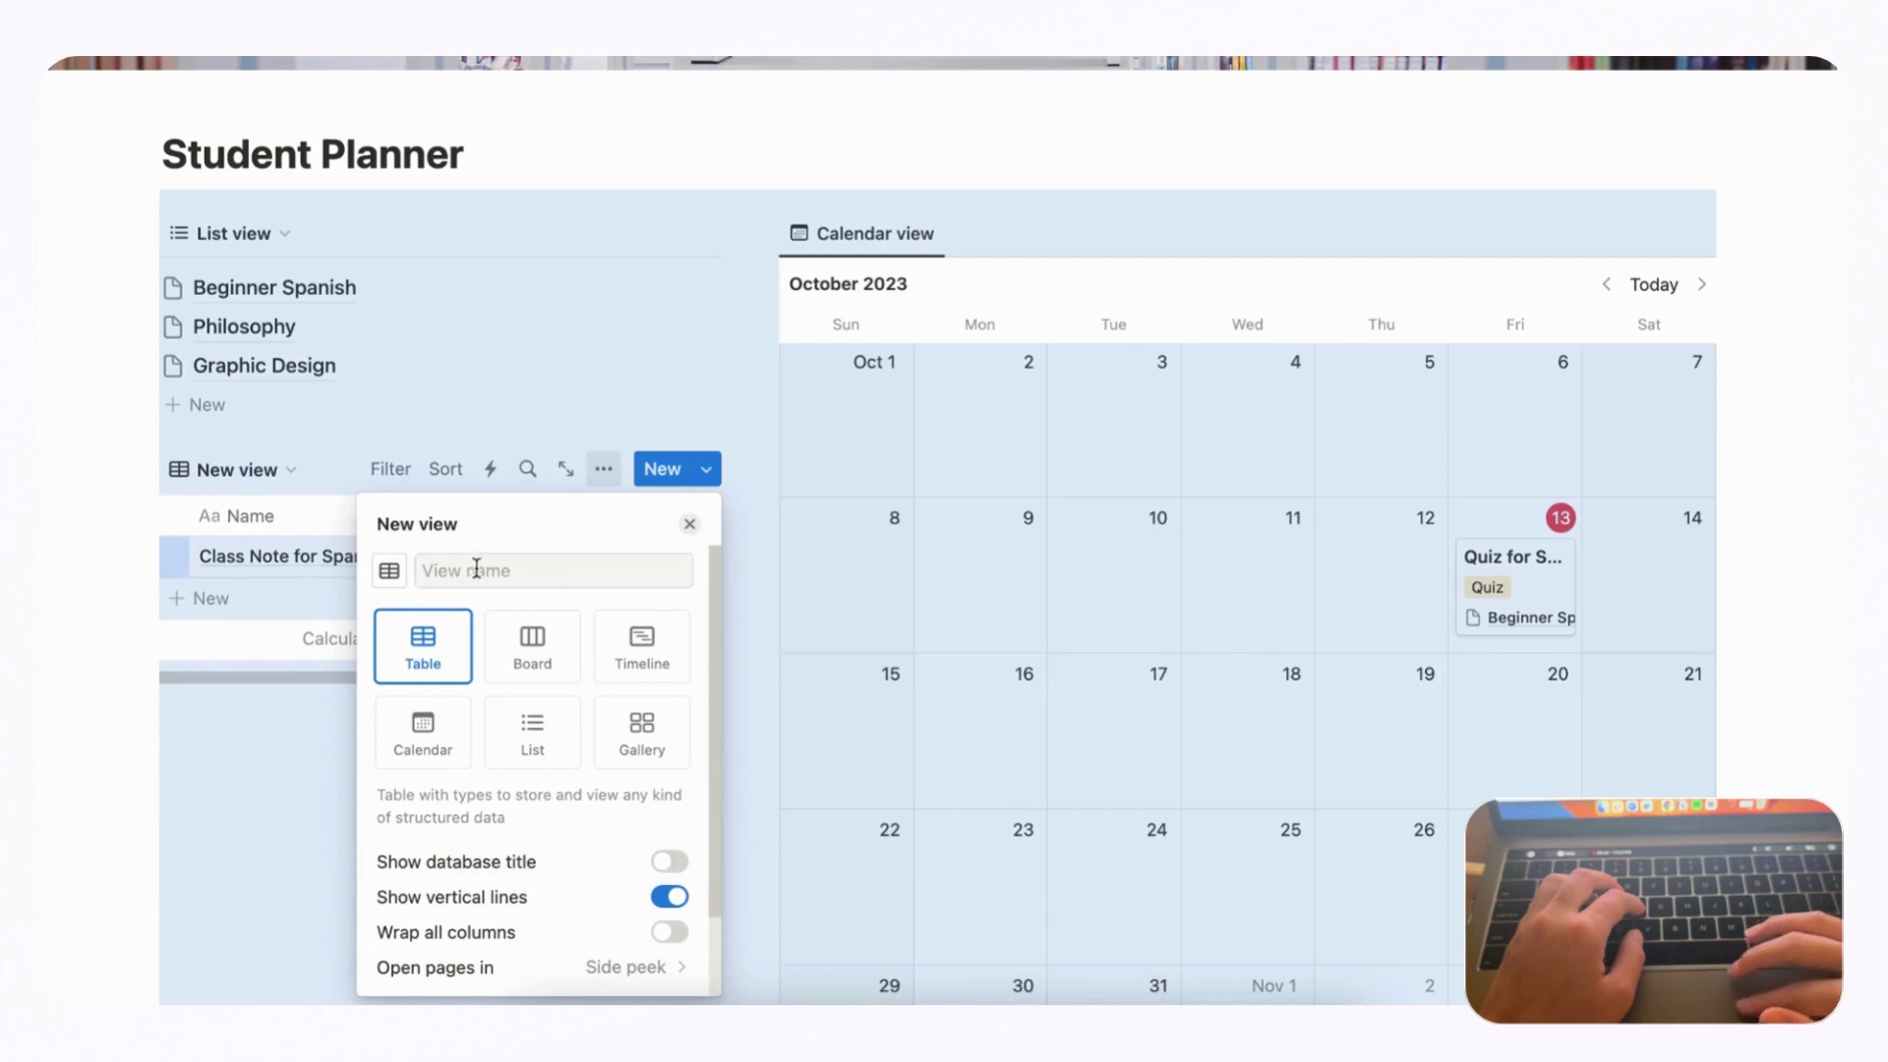
{"action": "left_click", "coordinate": [476, 569]}
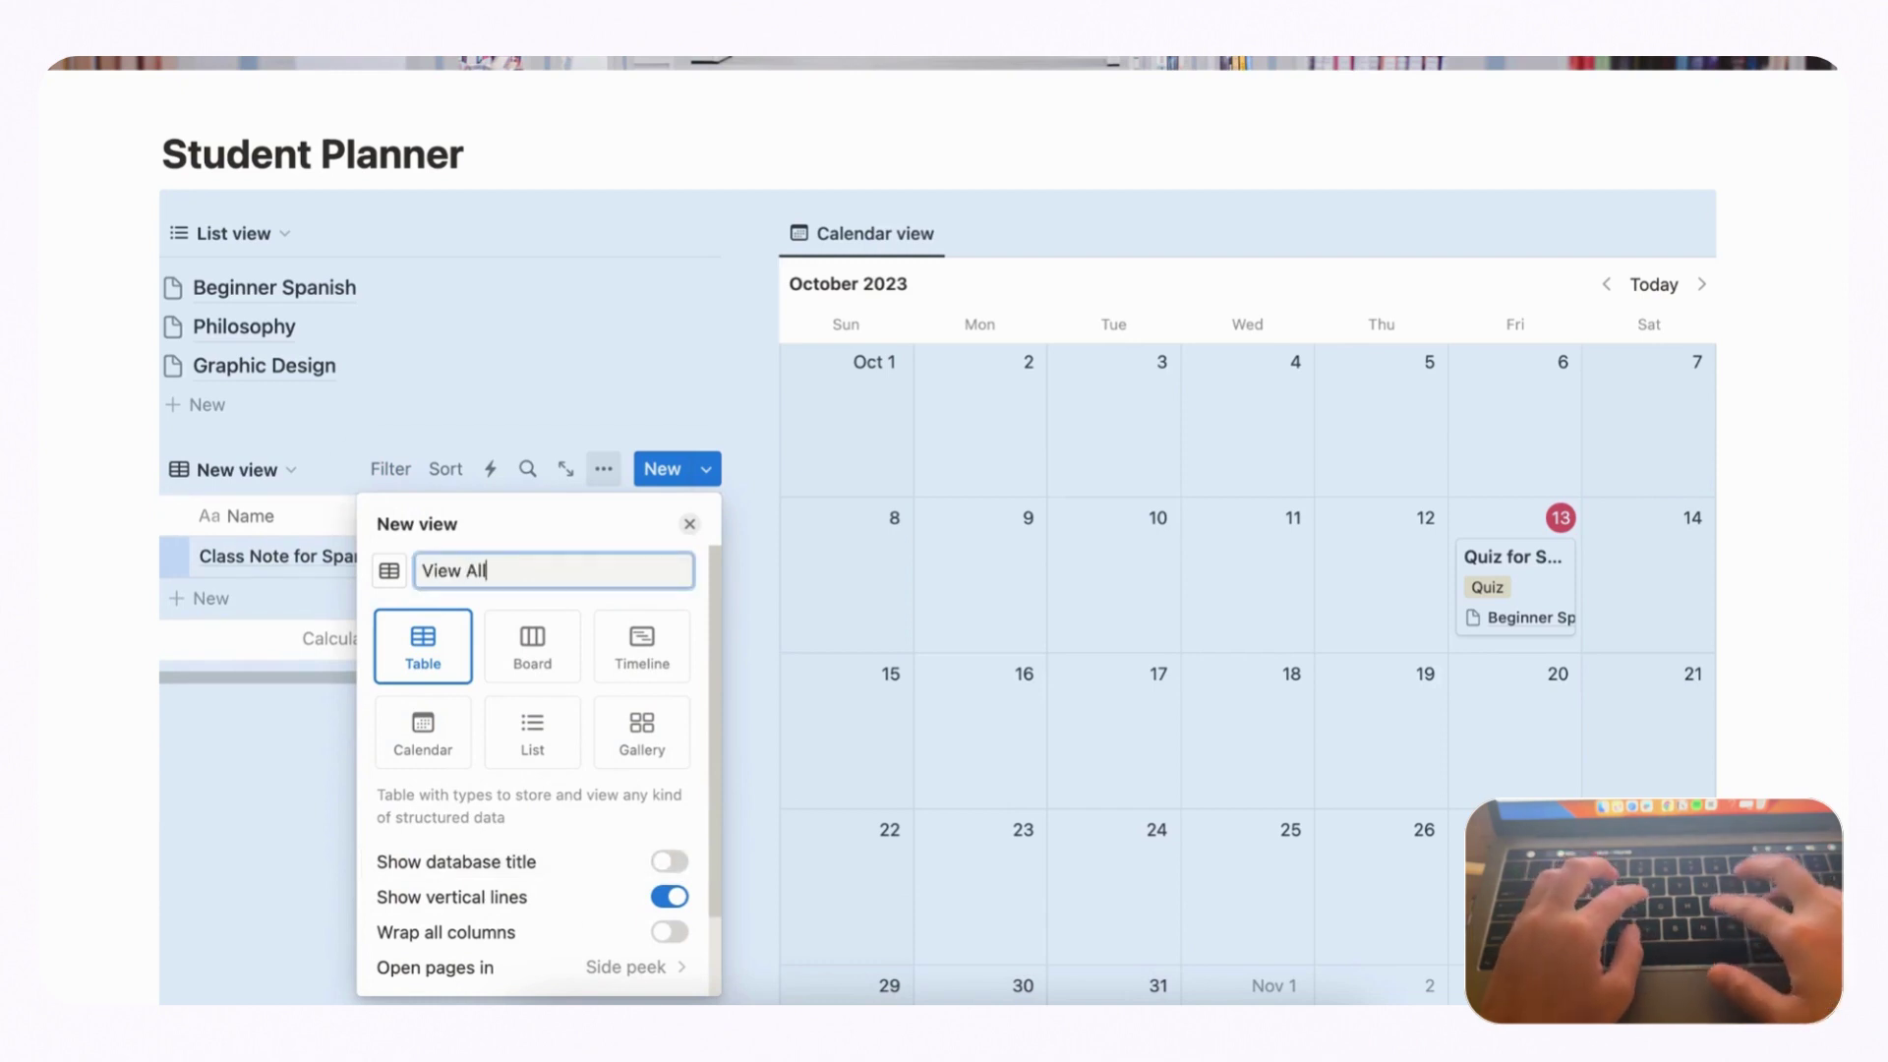
{"action": "type", "text": "View All"}
{"action": "key", "text": "Return"}
{"action": "left_click", "coordinate": [692, 530]}
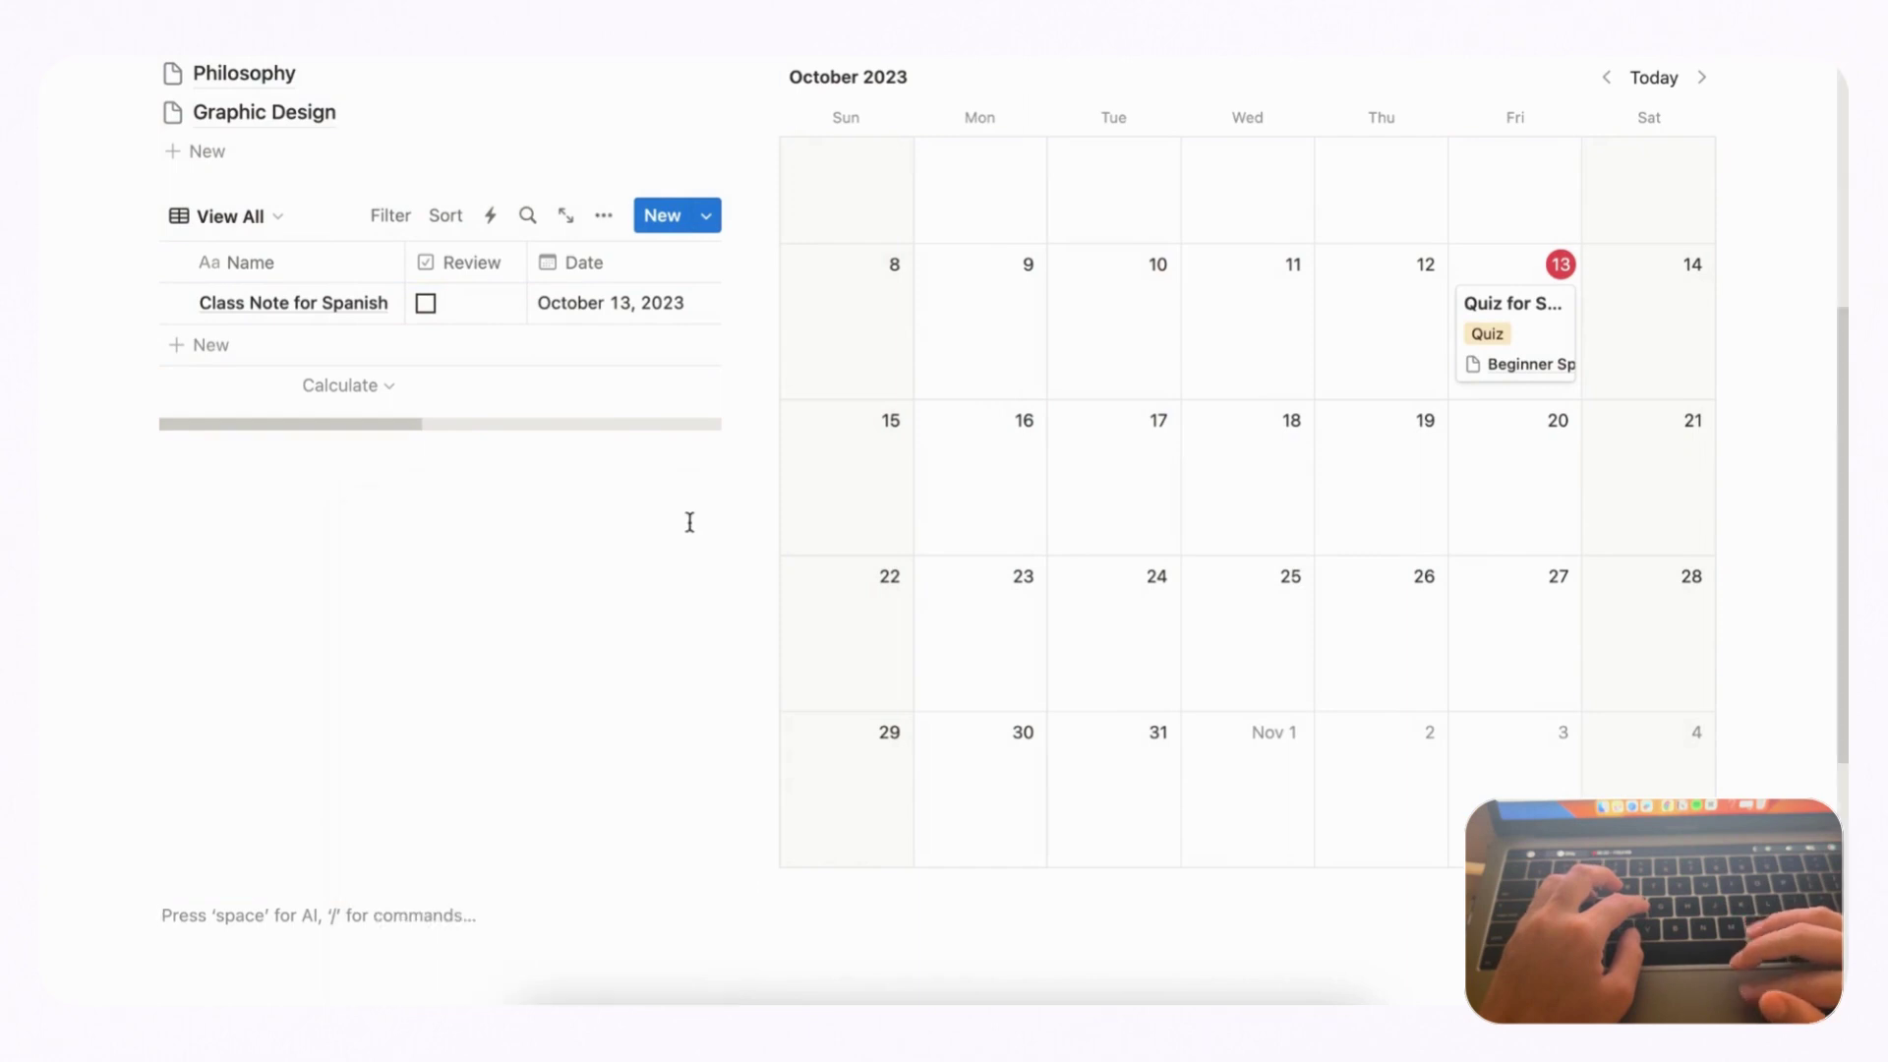
- Switch the Notes database to its Not Reviewed view
{"action": "scroll", "coordinate": [590, 460], "scroll_direction": "up", "scroll_amount": 3}
{"action": "left_click", "coordinate": [278, 354]}
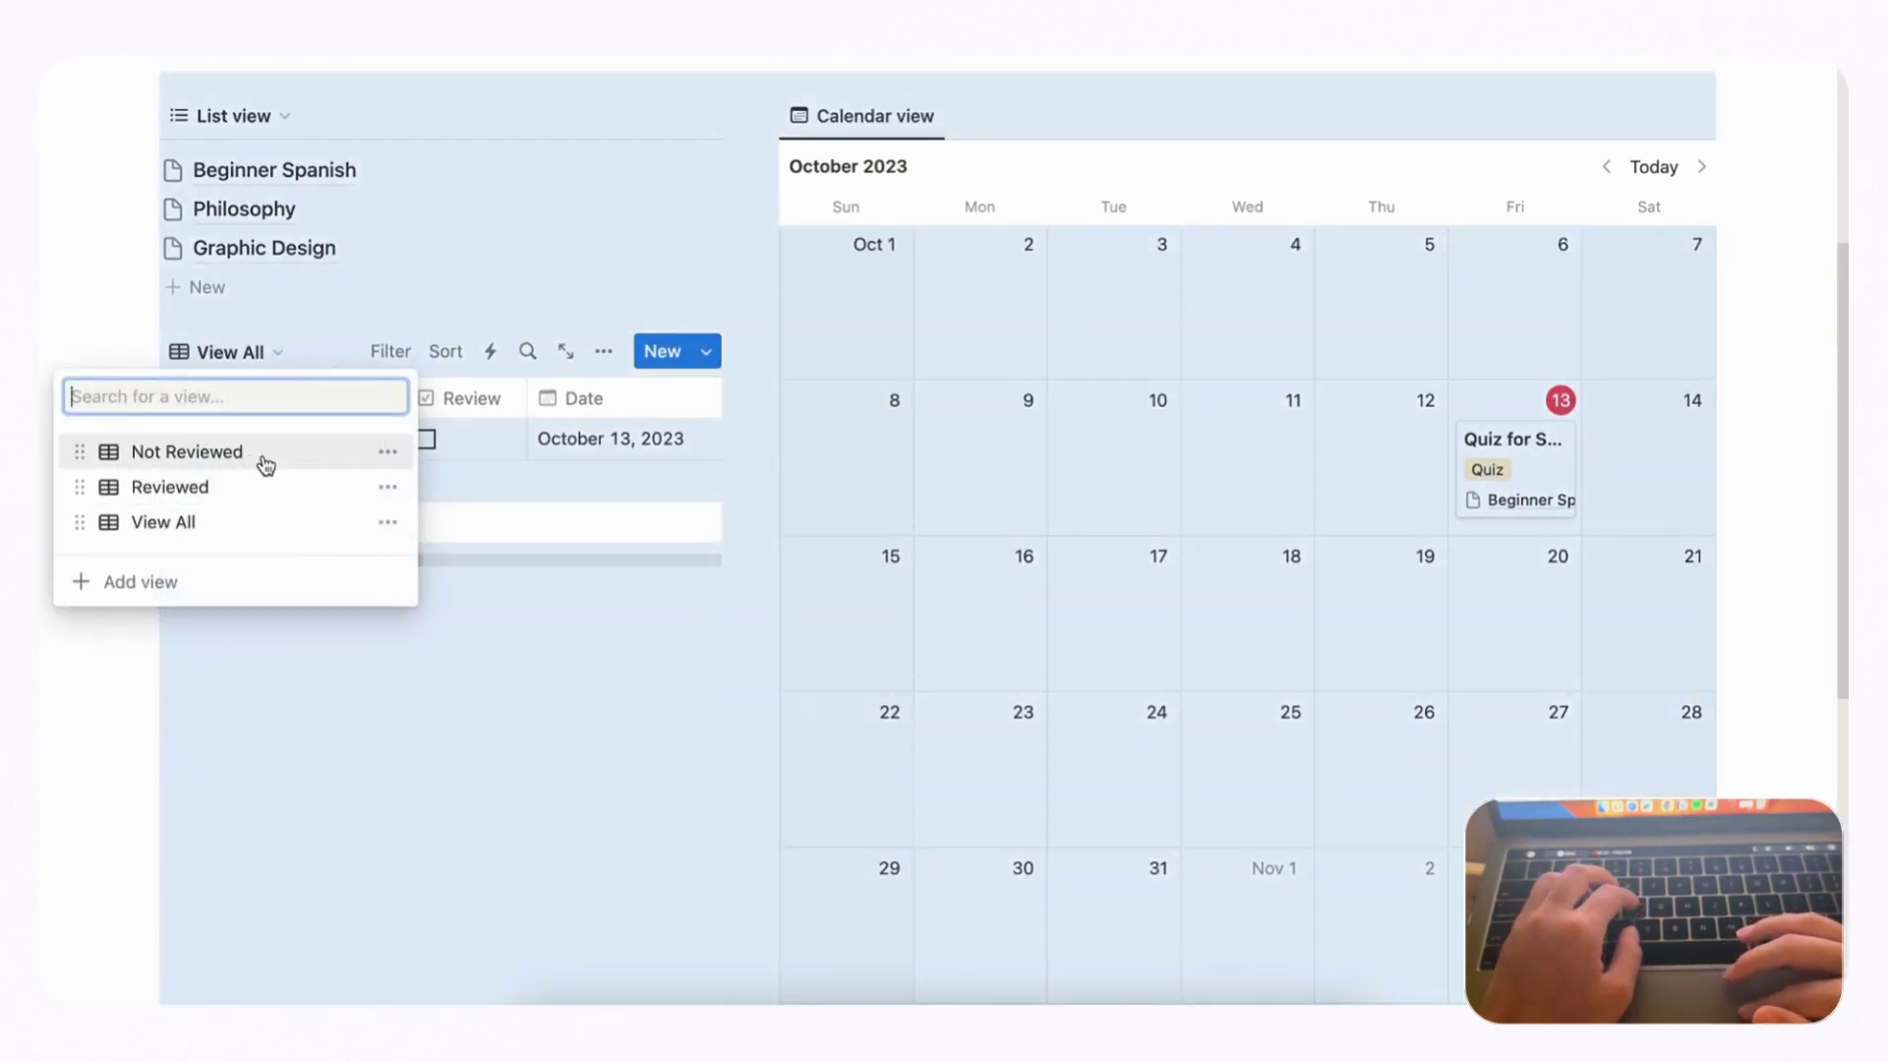
{"action": "left_click", "coordinate": [265, 463]}
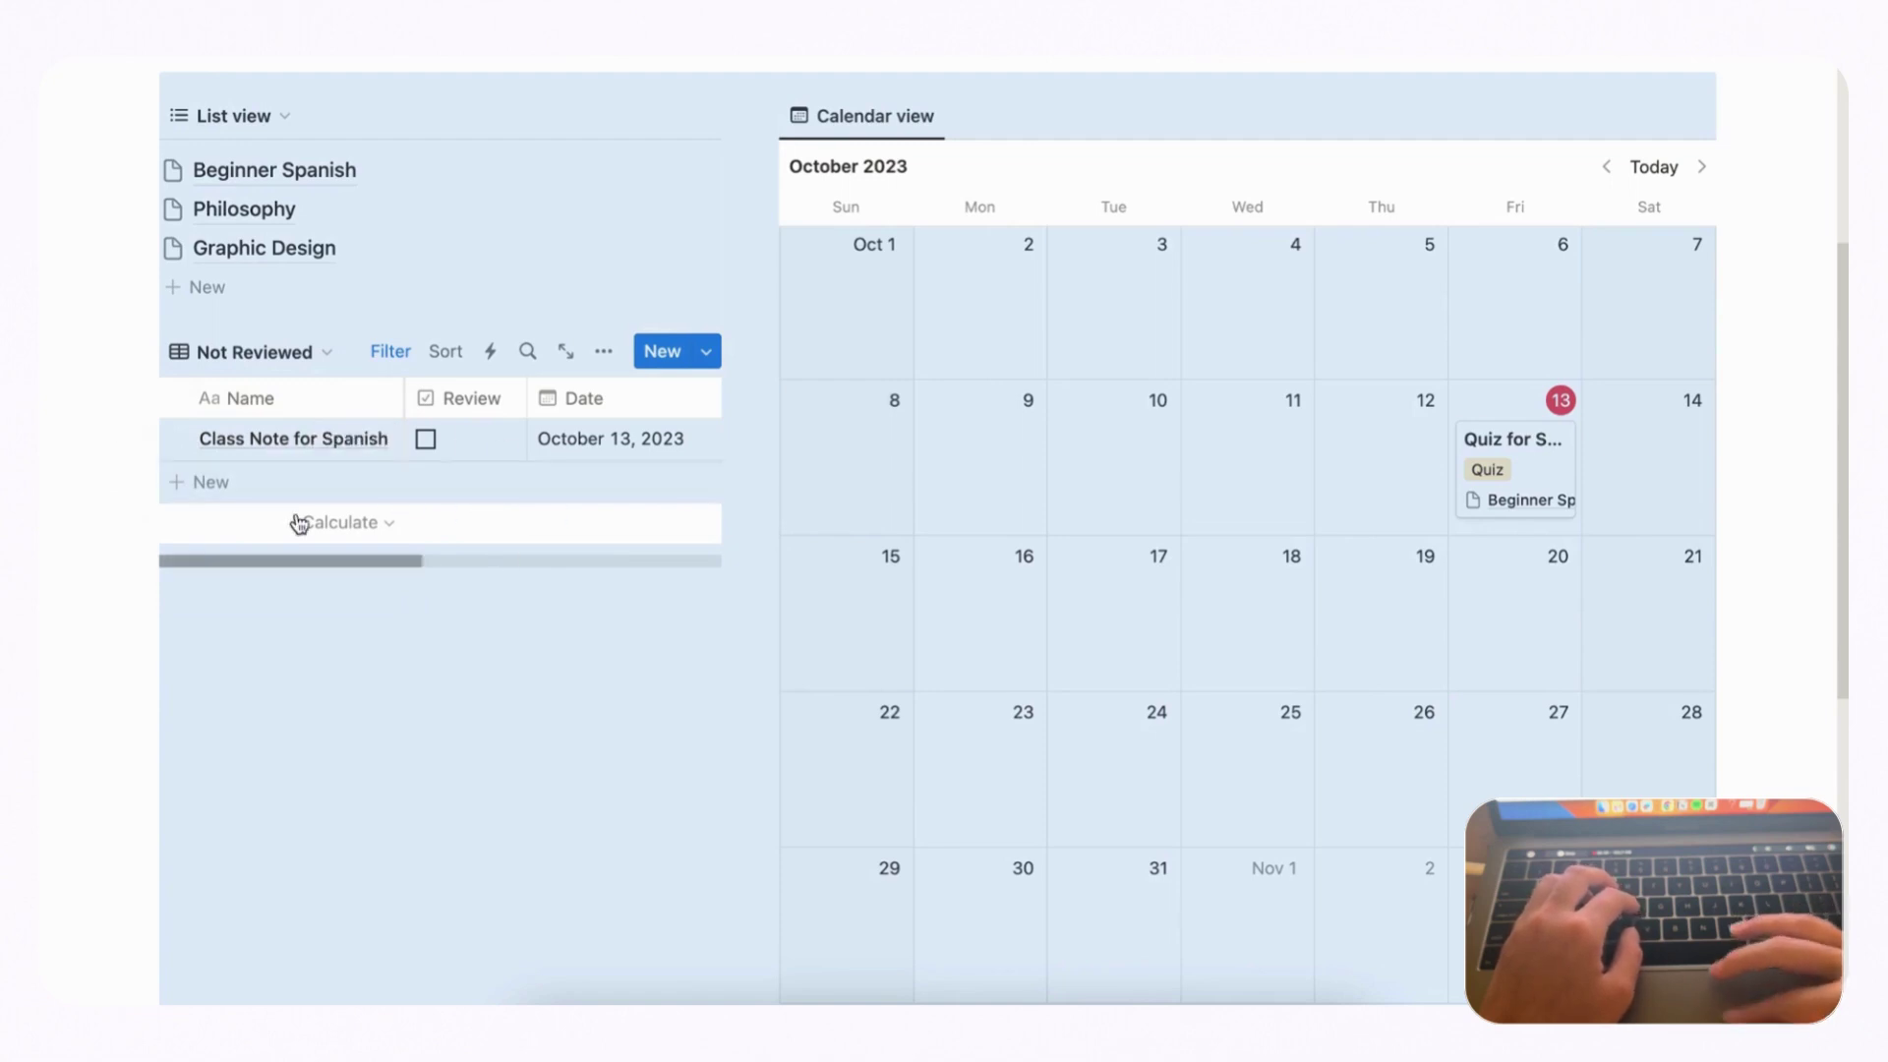
{"action": "left_click", "coordinate": [448, 650]}
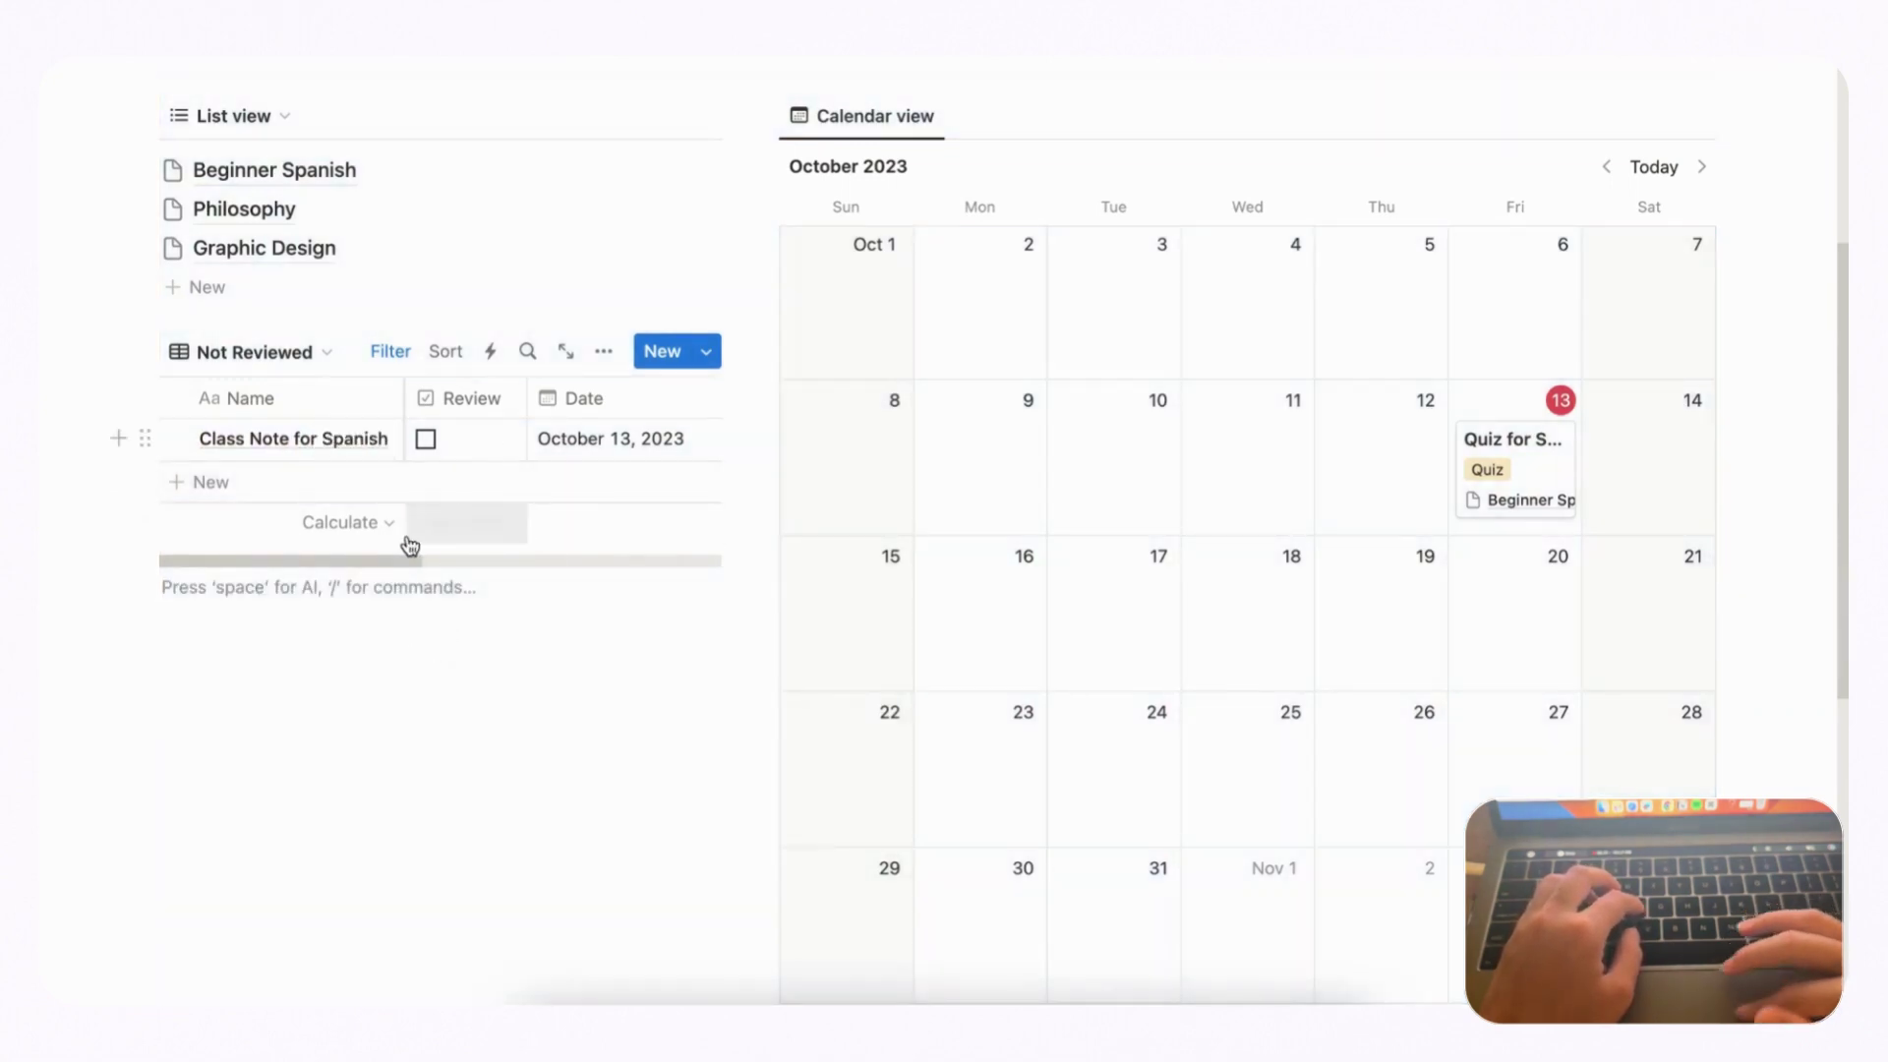
- Add a note named Graphic Design Notes dated October 11, 2023, and mark it as reviewed
{"action": "left_click", "coordinate": [254, 495]}
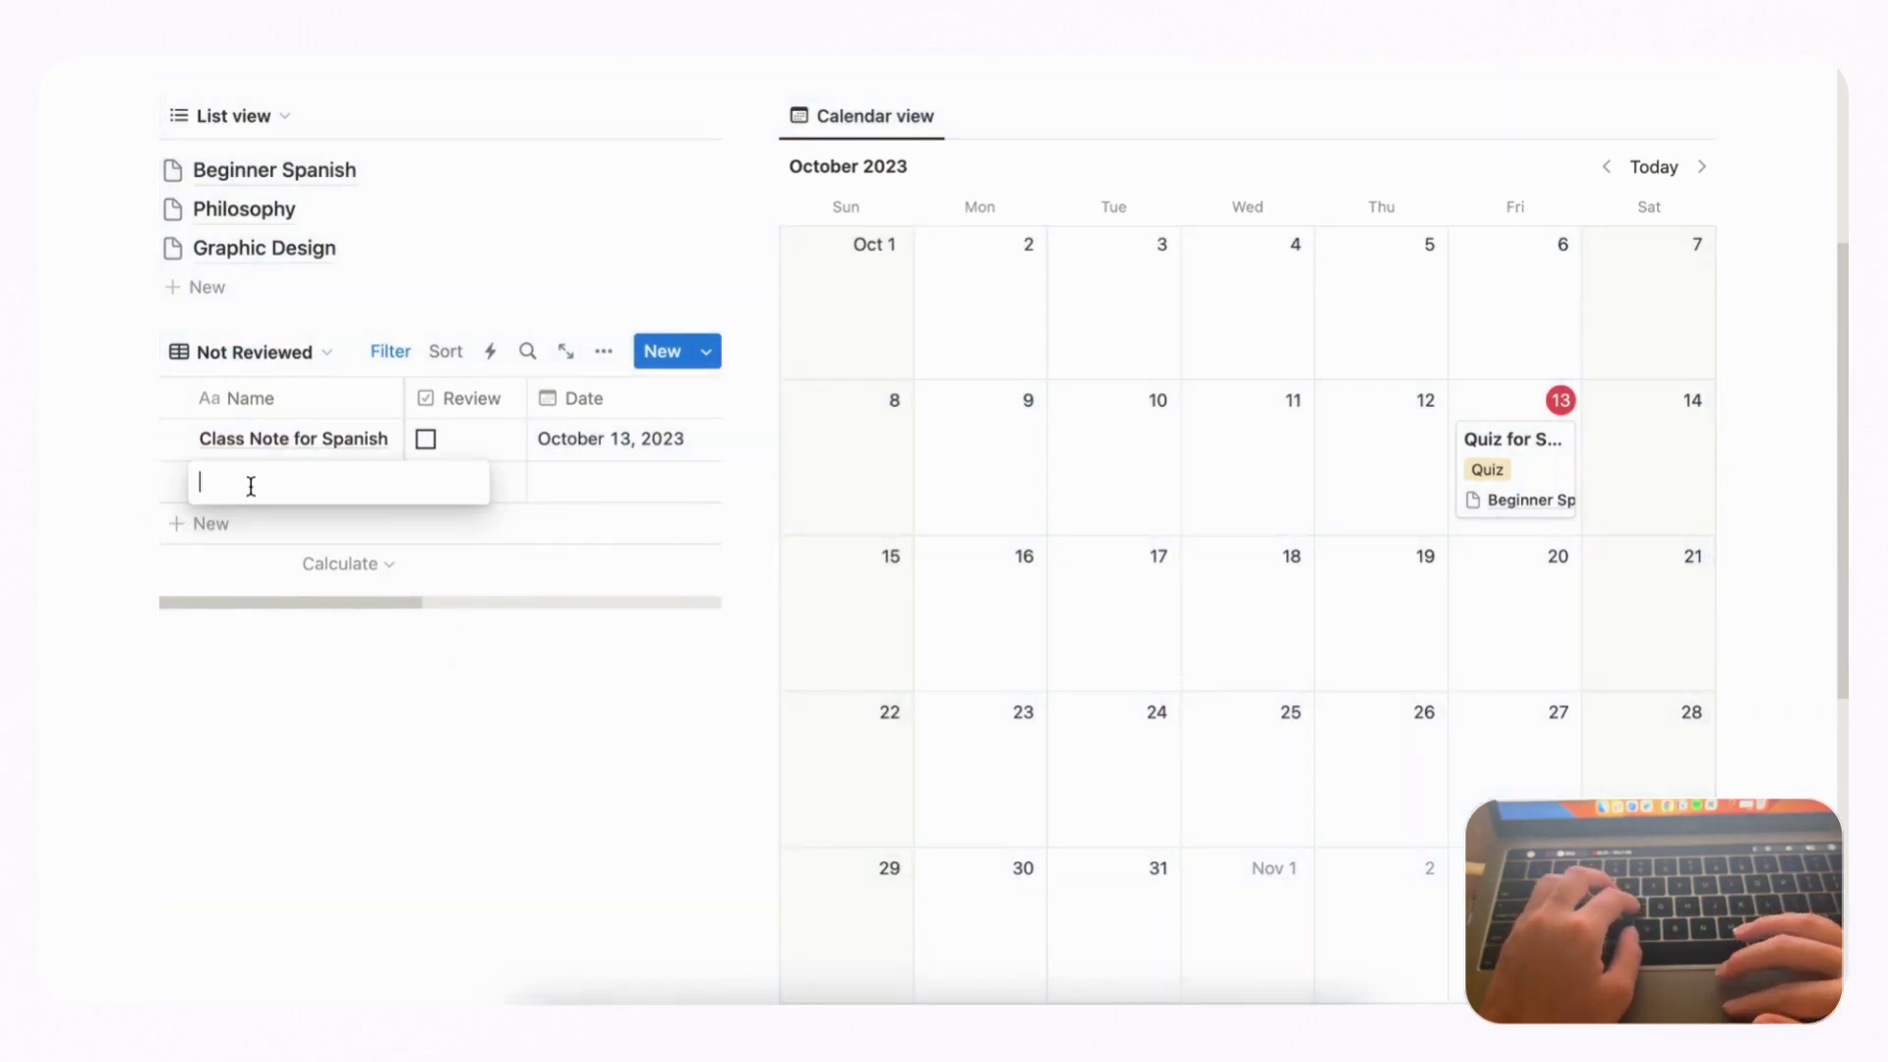
{"action": "type", "text": "Graph"}
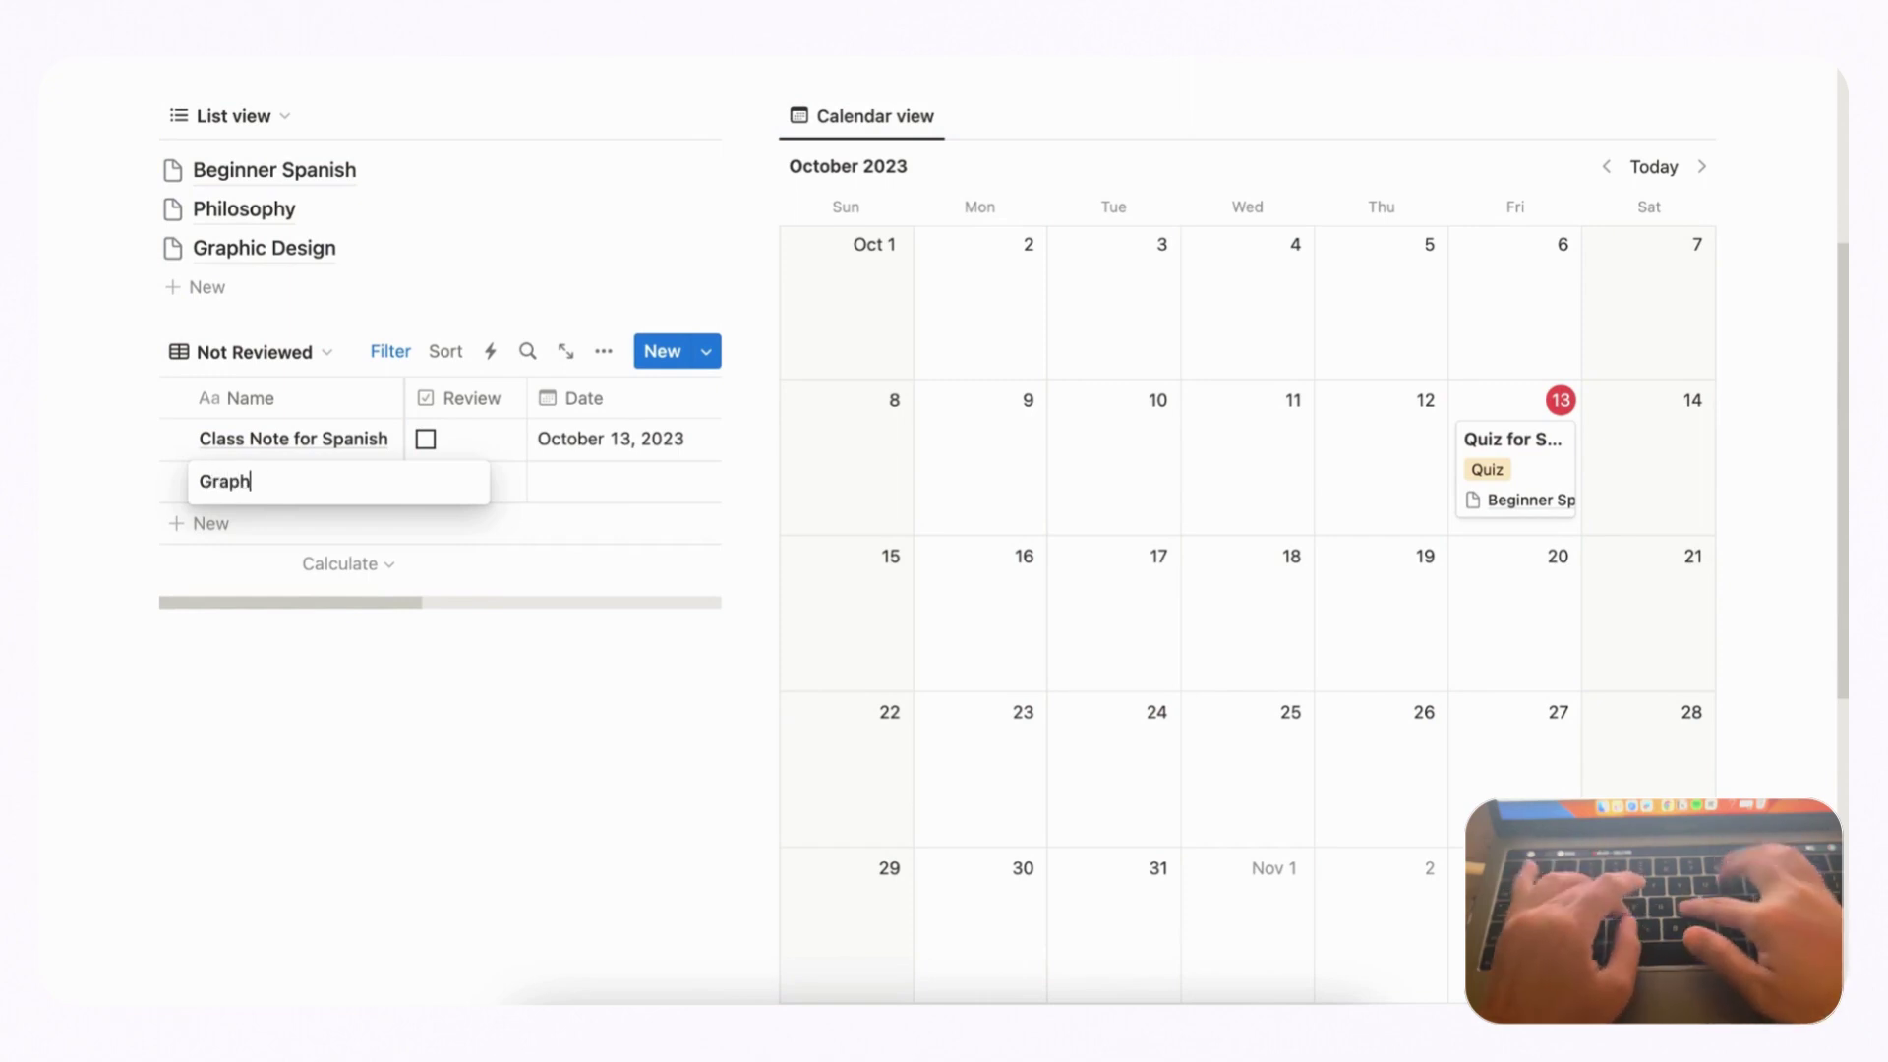
{"action": "type", "text": "ic Design Notes"}
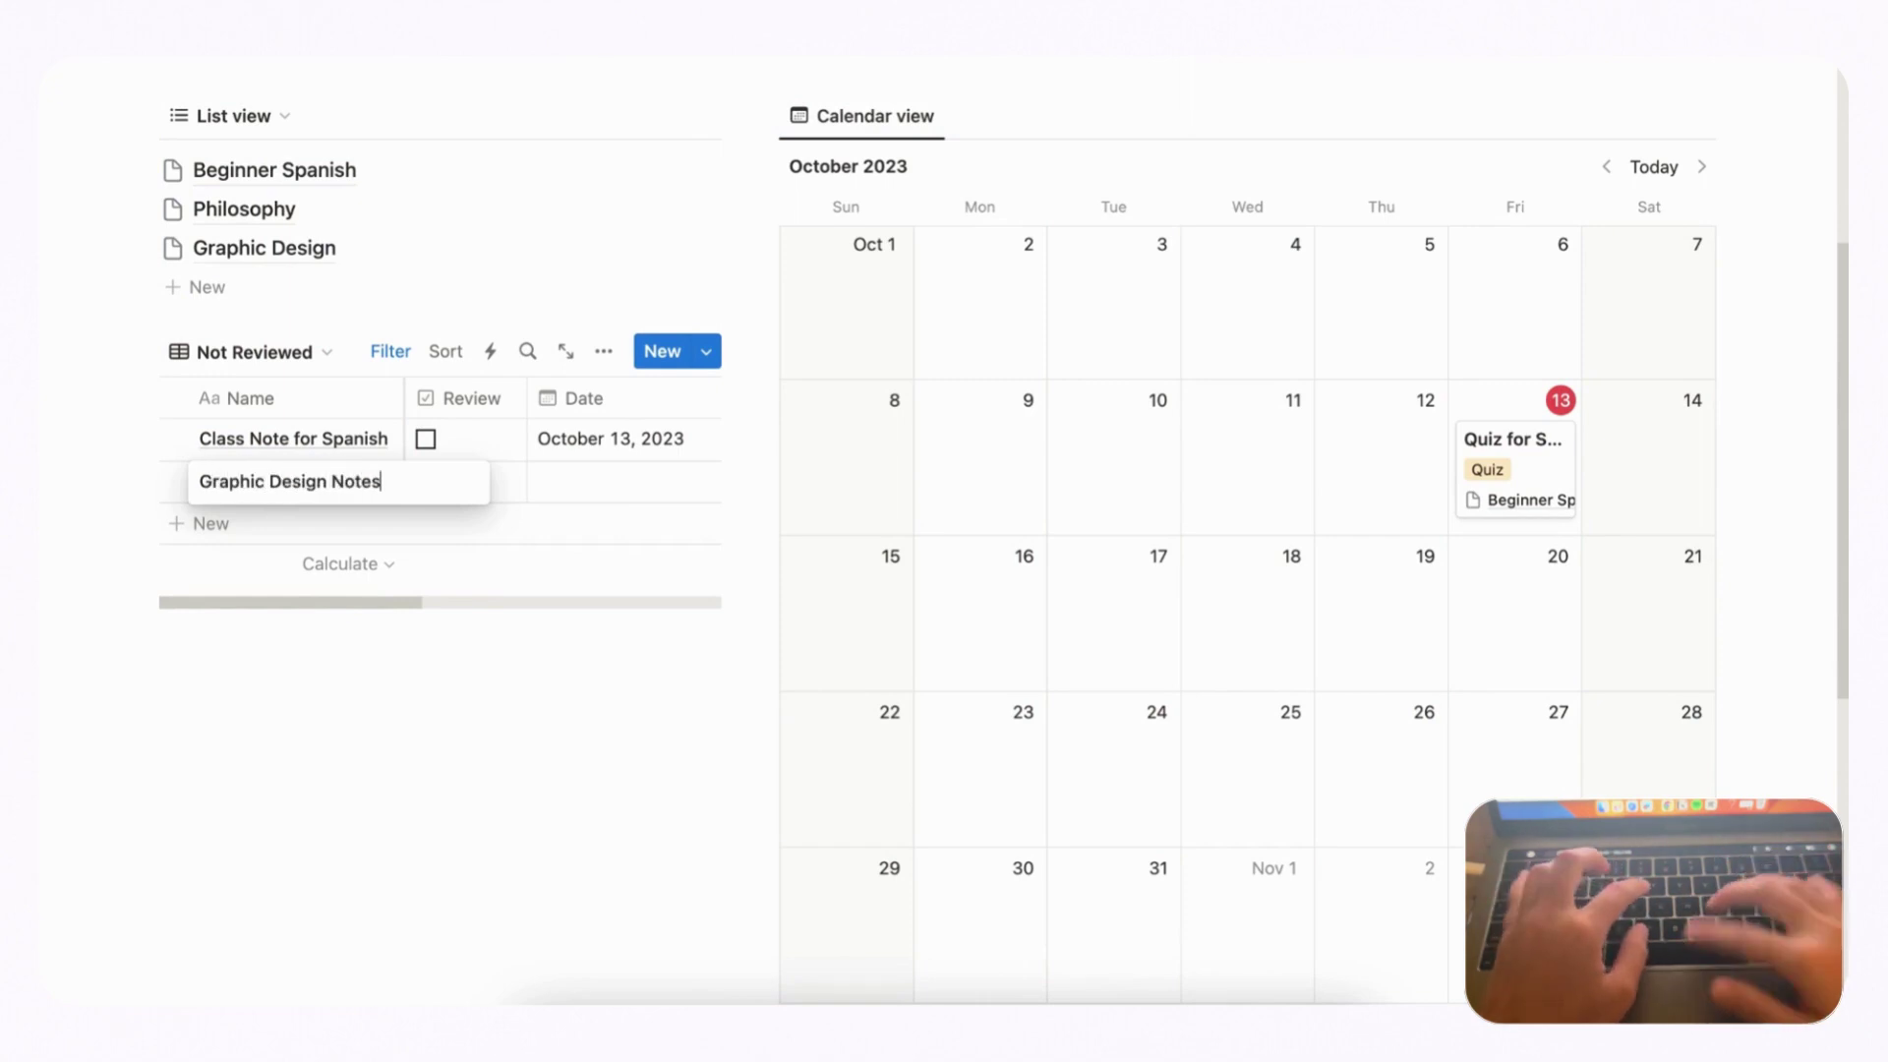
{"action": "left_click", "coordinate": [505, 482]}
{"action": "scroll", "coordinate": [507, 479], "scroll_direction": "left", "scroll_amount": 5}
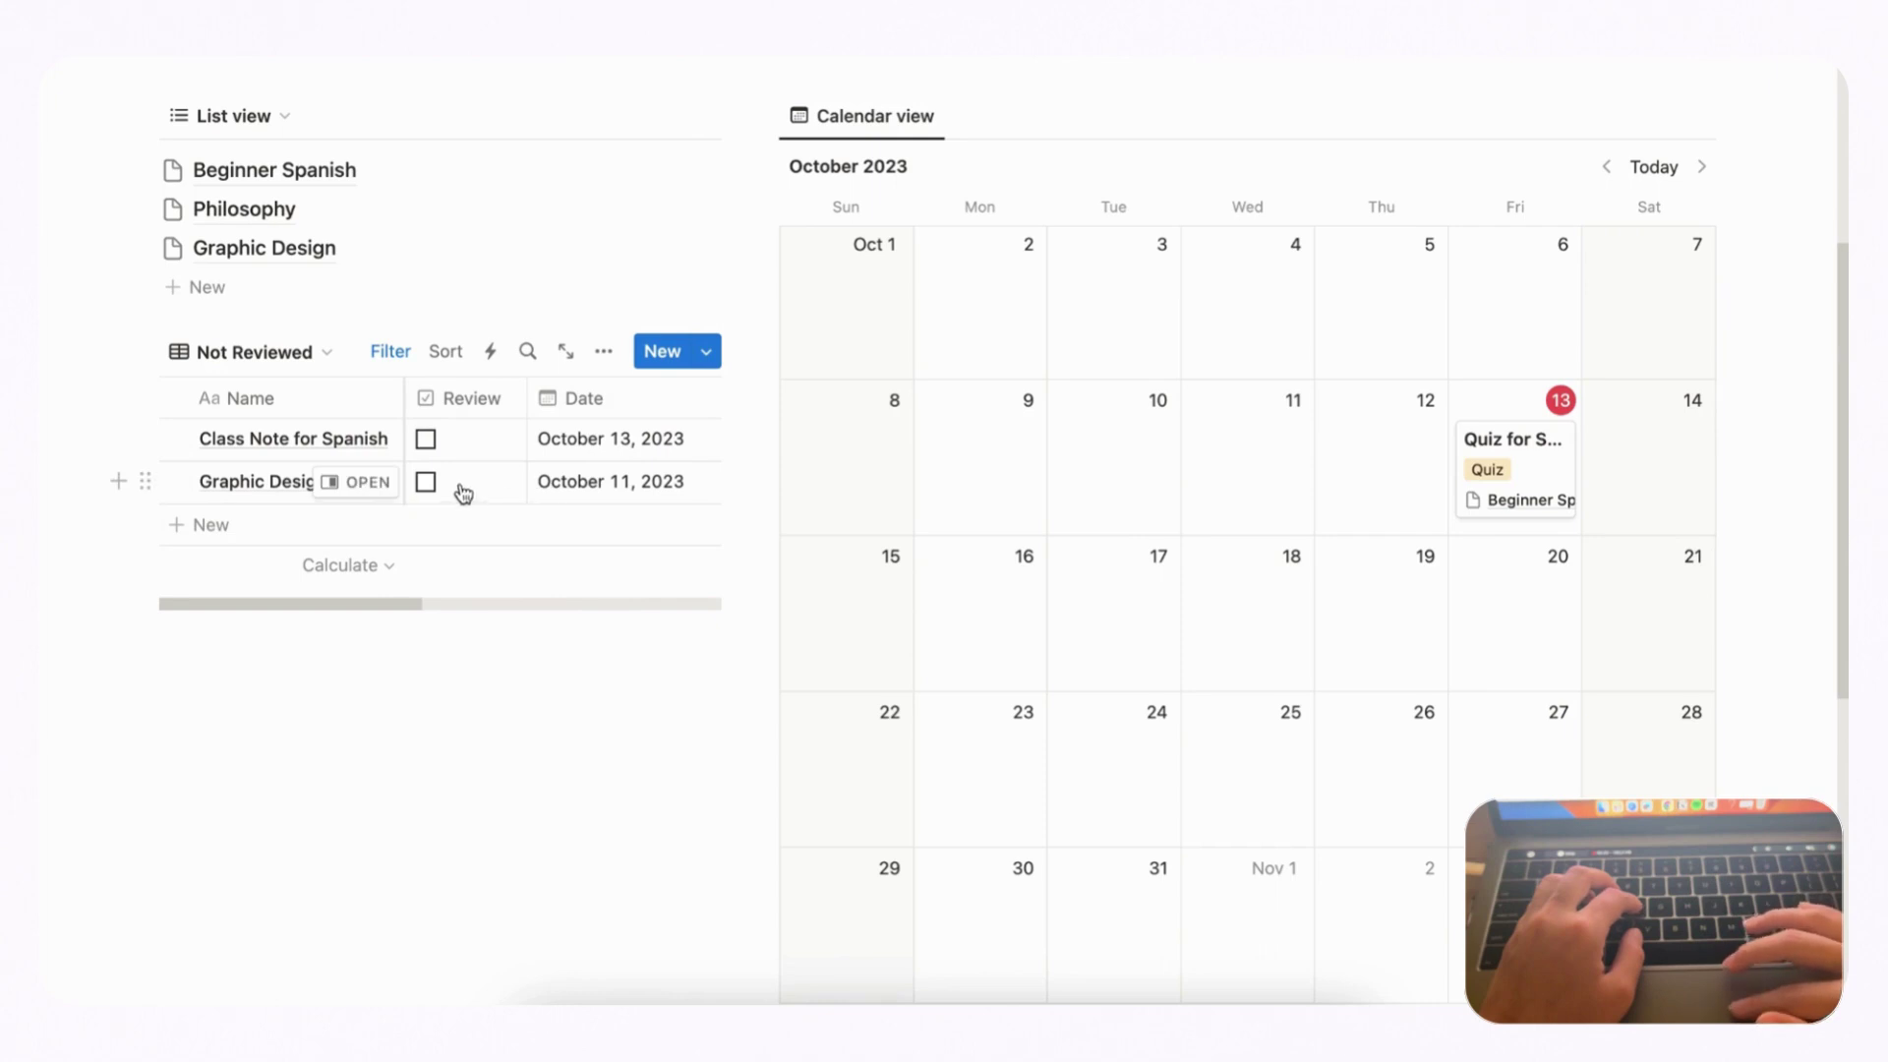
{"action": "left_click", "coordinate": [426, 482]}
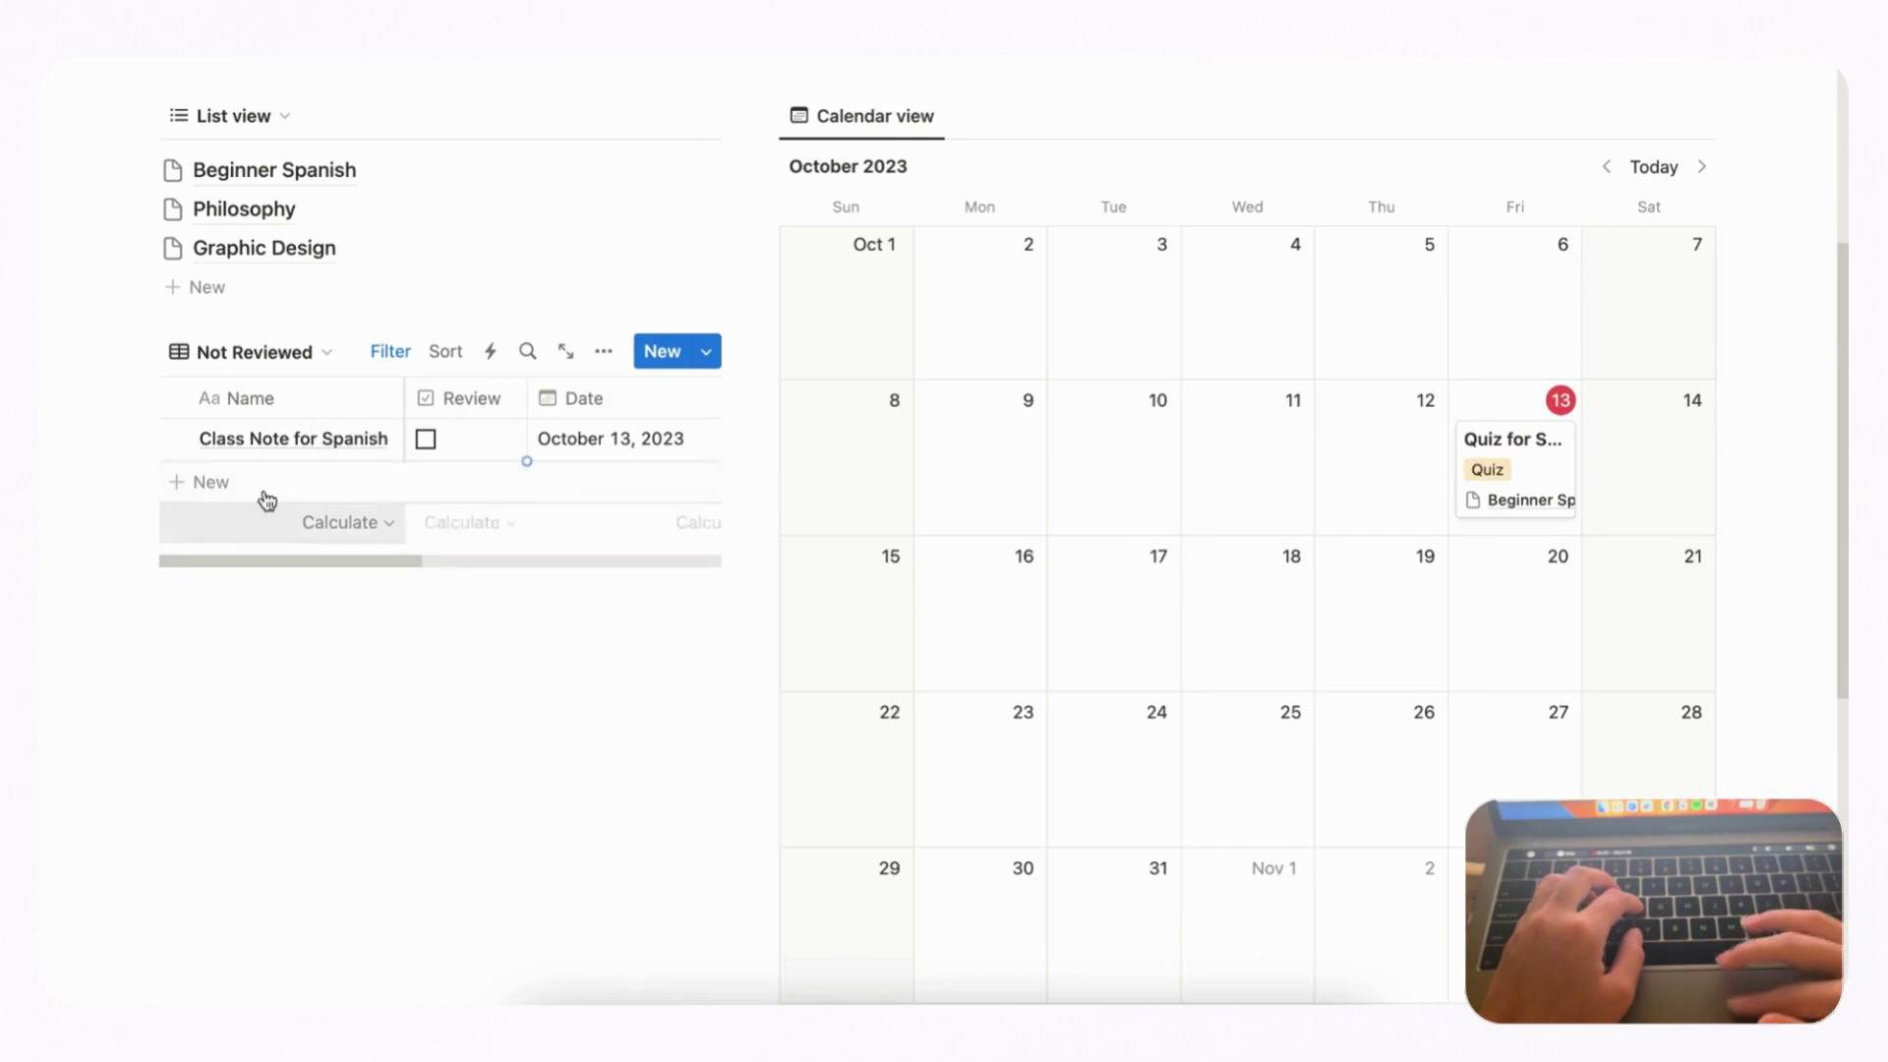
- Examine the notes listed in the Reviewed and View All views, then return to the Not Reviewed view
{"action": "left_click", "coordinate": [312, 356]}
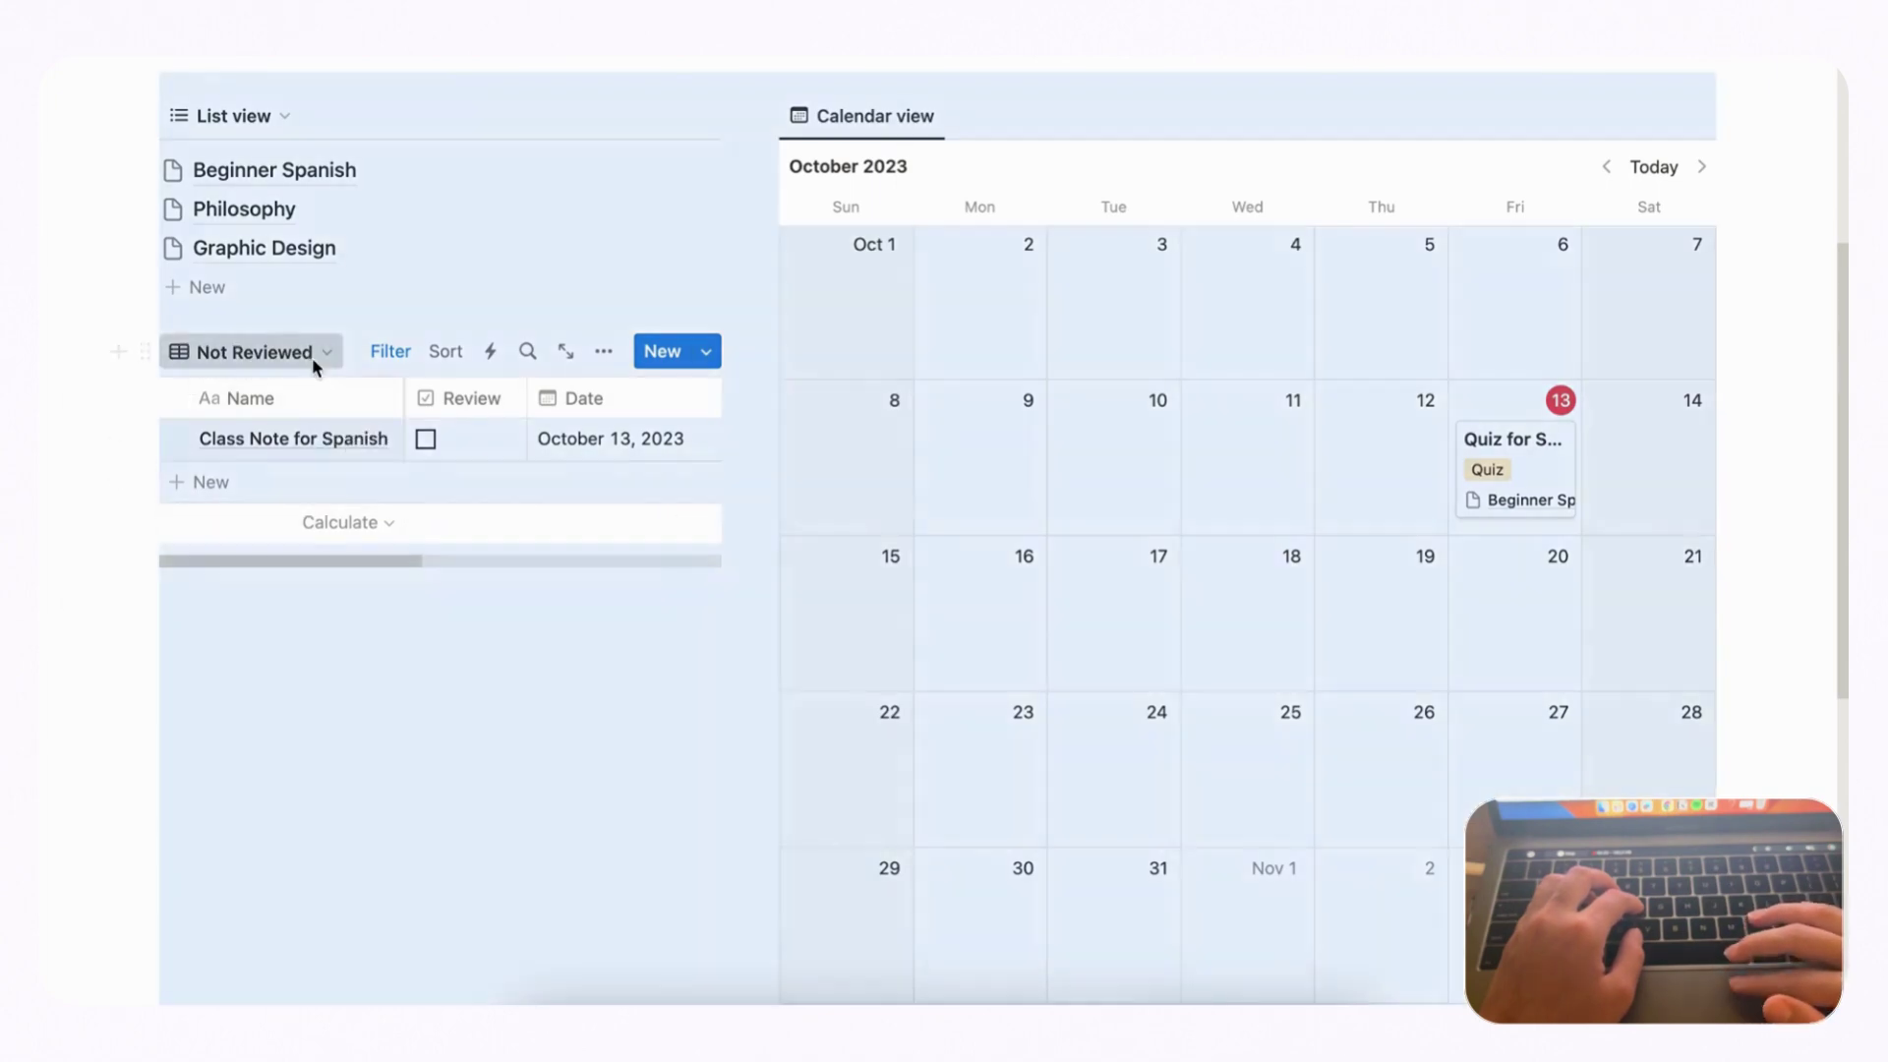
{"action": "left_click", "coordinate": [283, 490]}
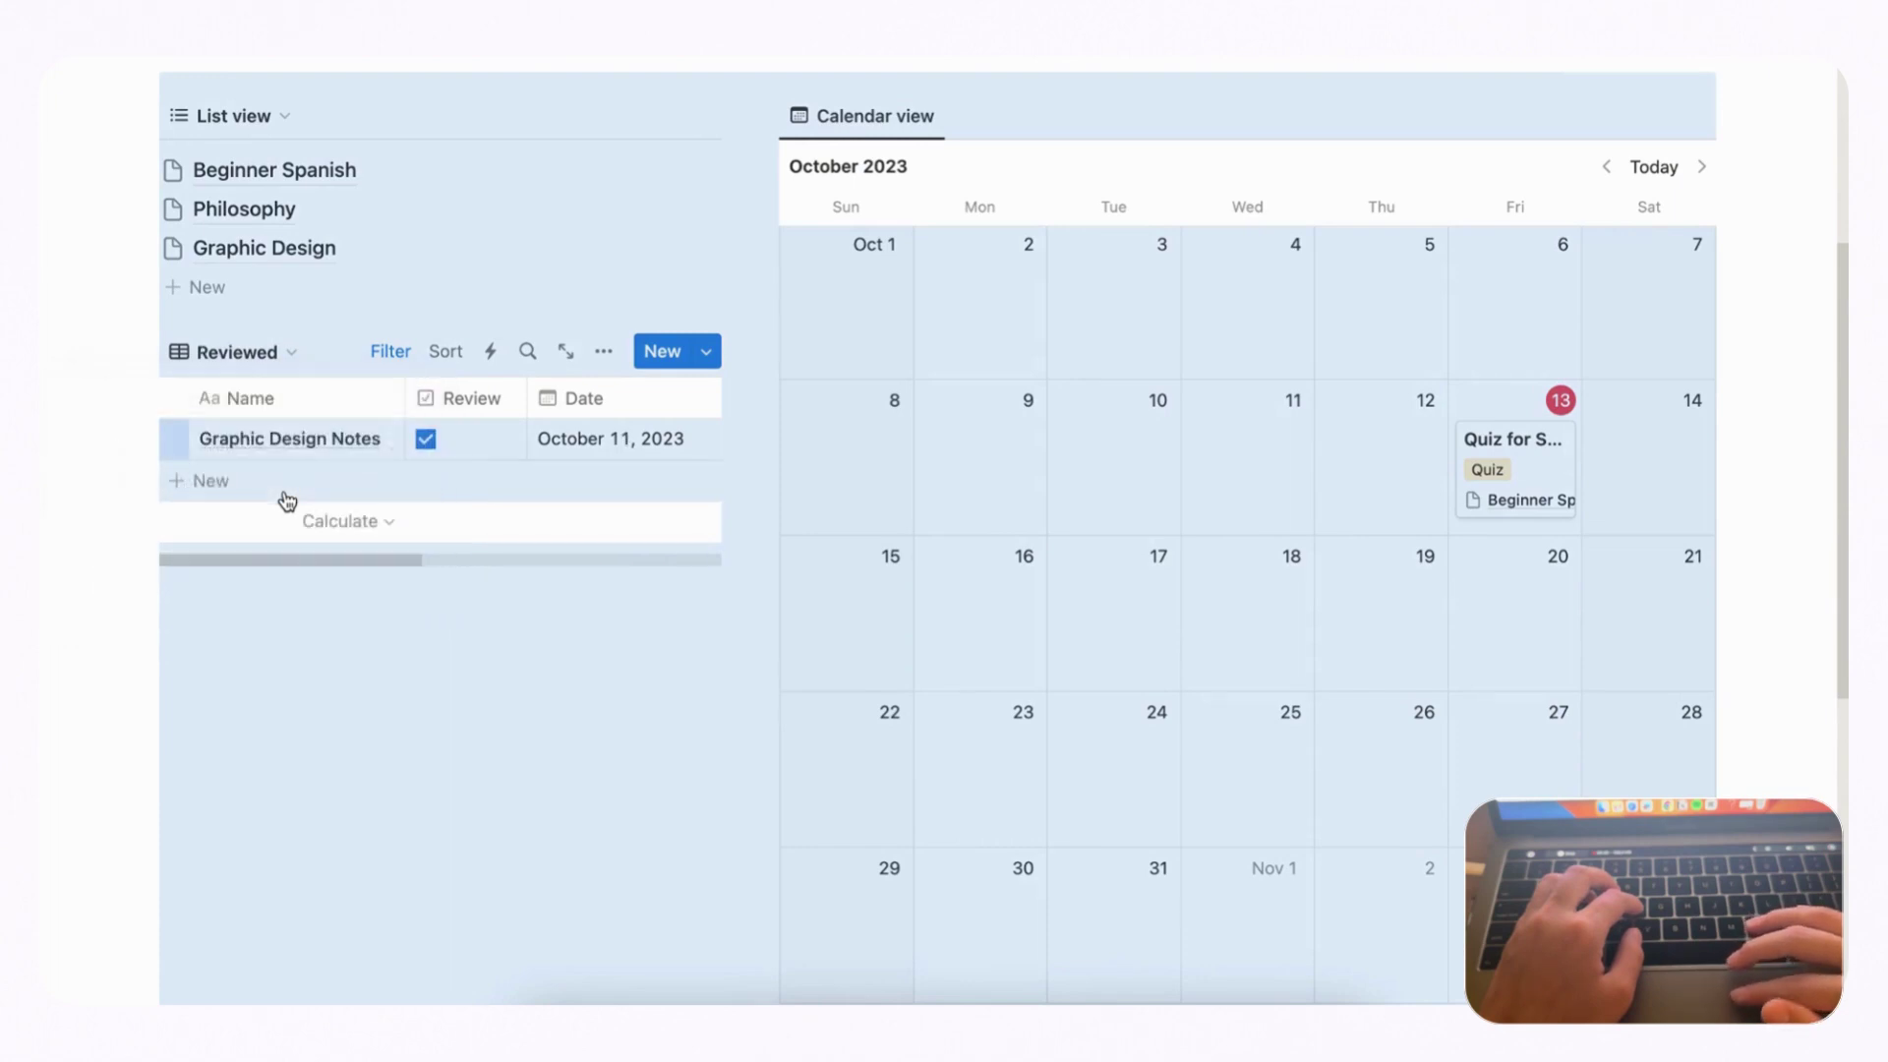
{"action": "left_click", "coordinate": [293, 354]}
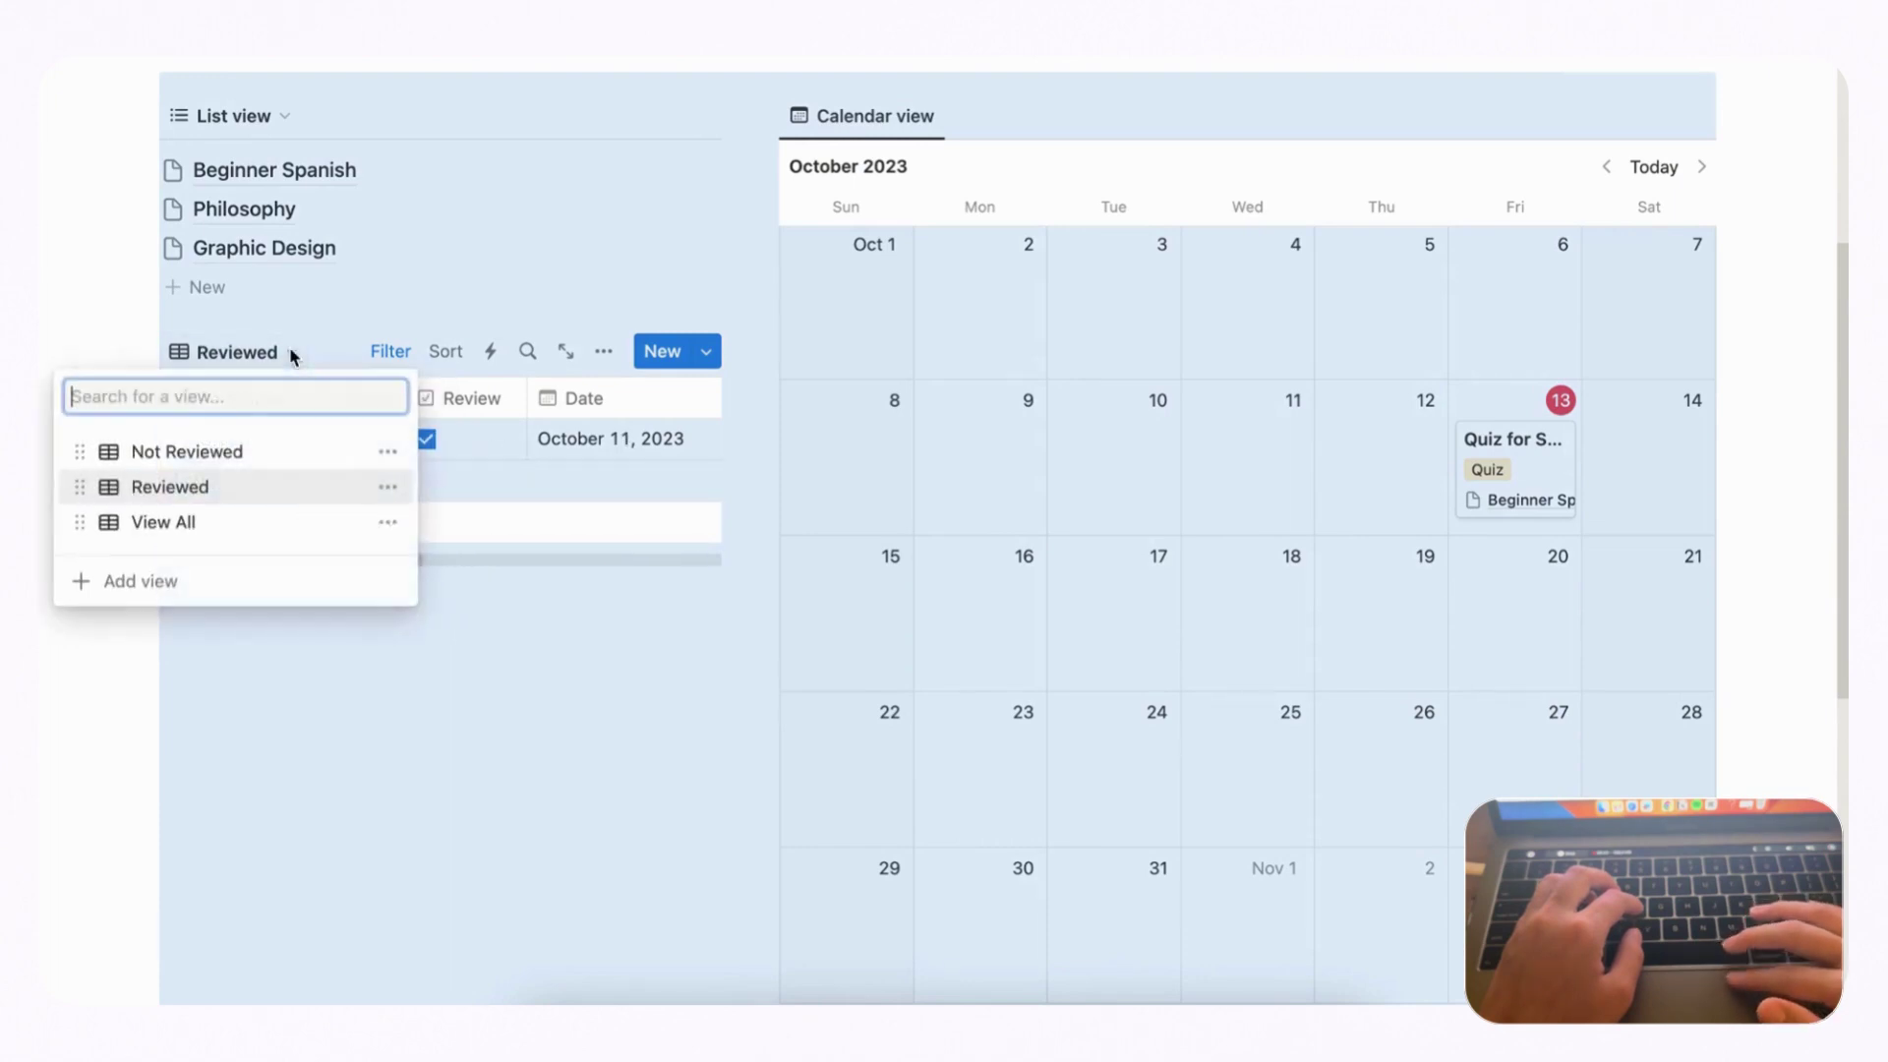
{"action": "left_click", "coordinate": [242, 536]}
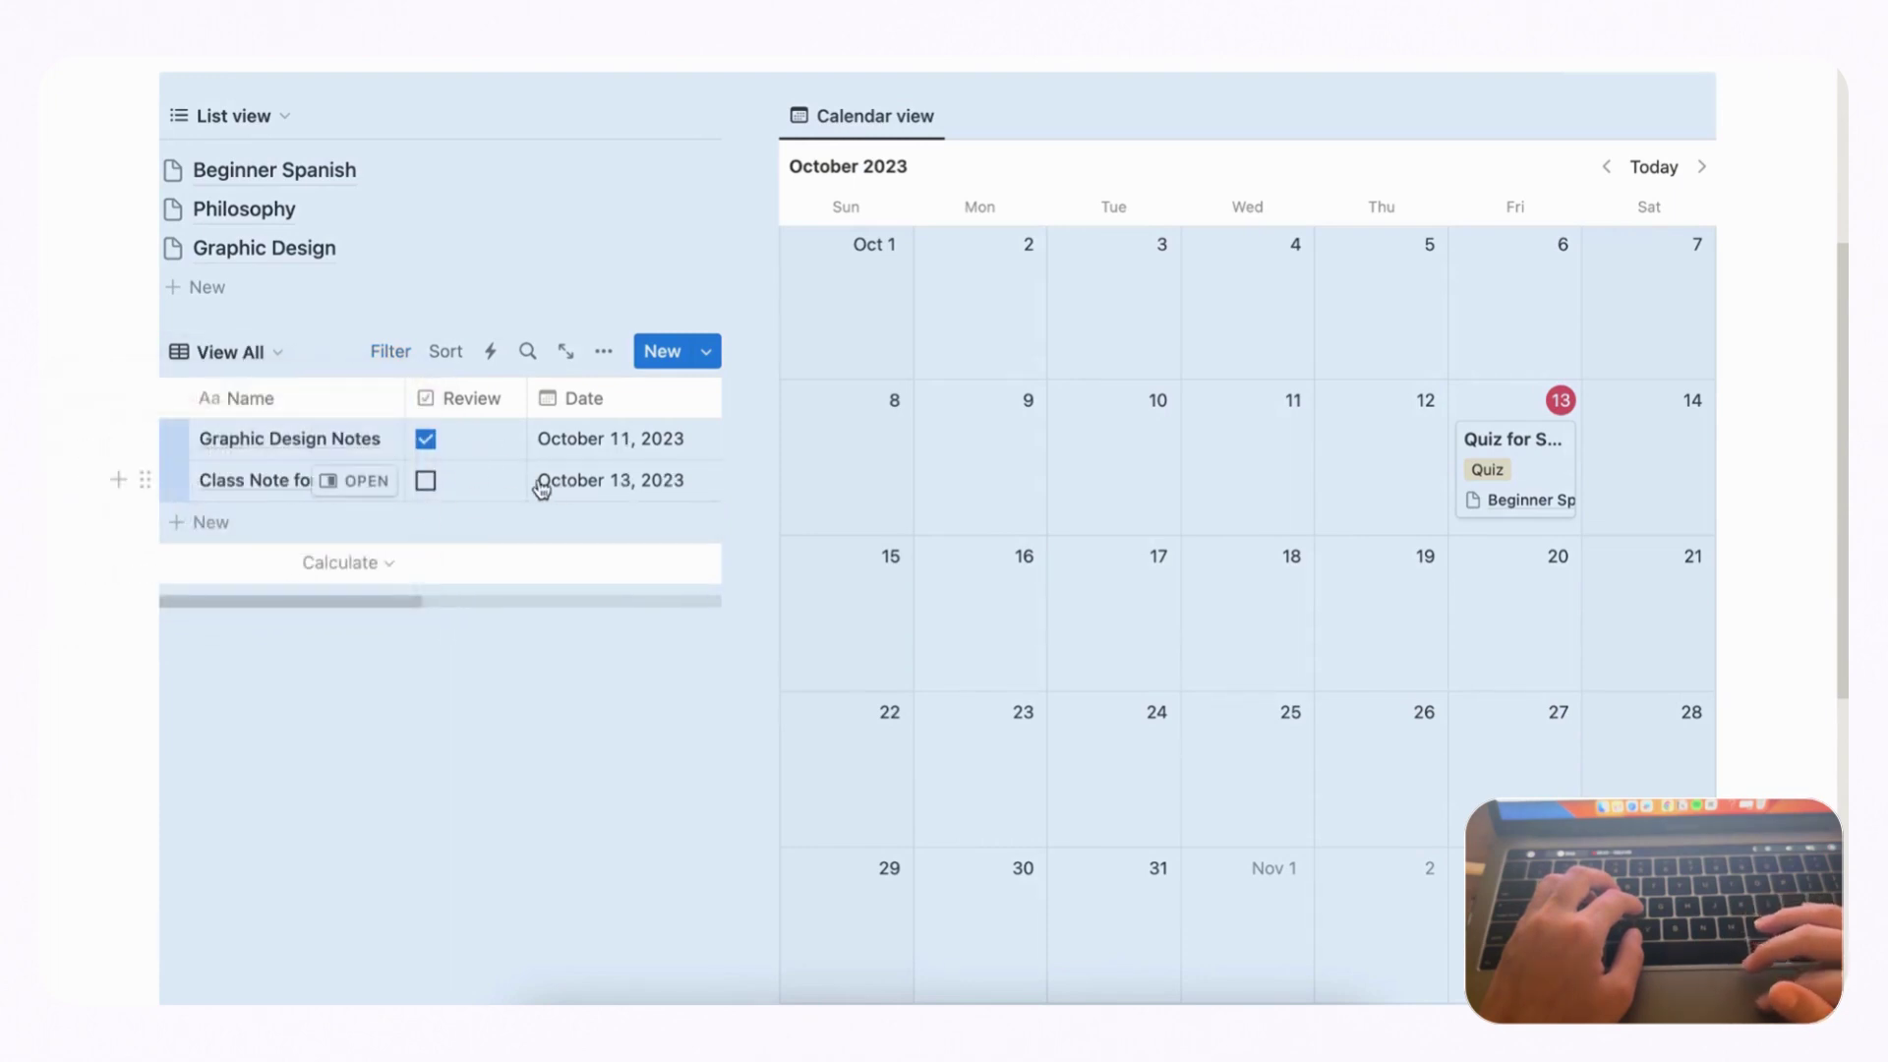
{"action": "left_click", "coordinate": [257, 354]}
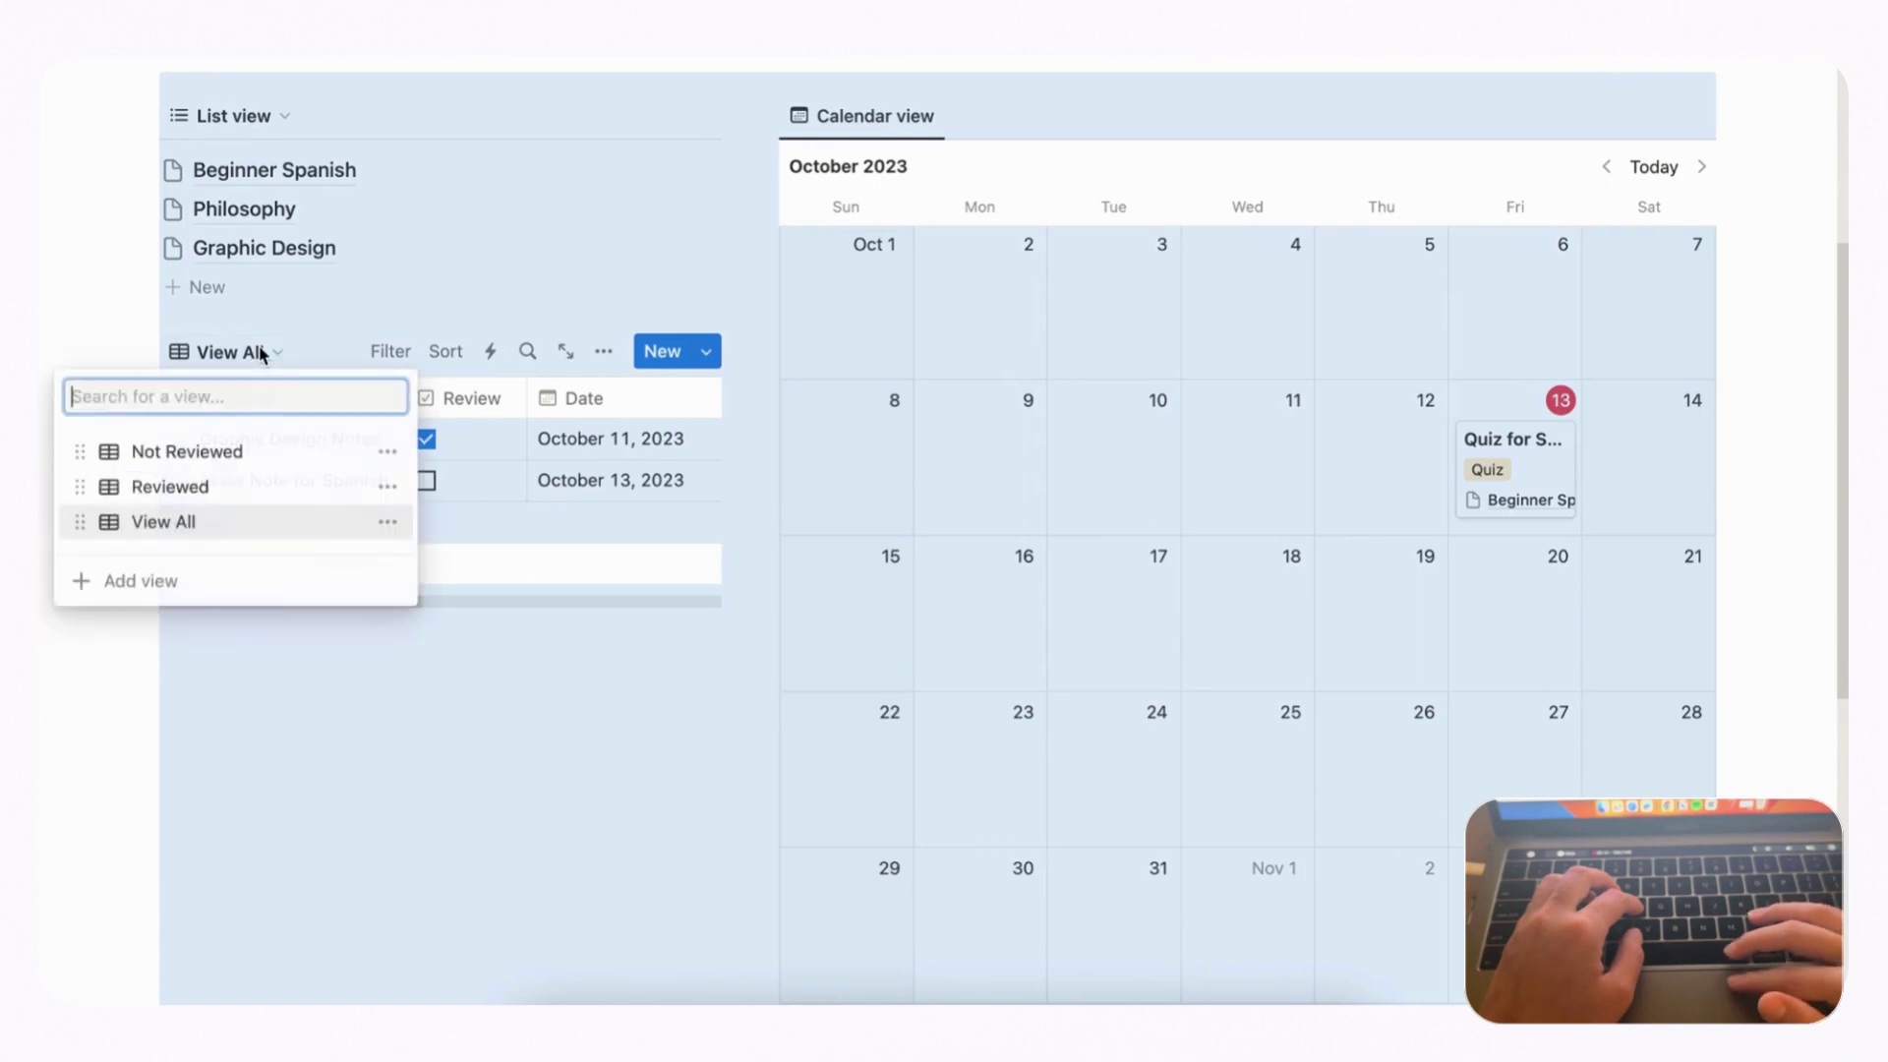
{"action": "left_click", "coordinate": [238, 451]}
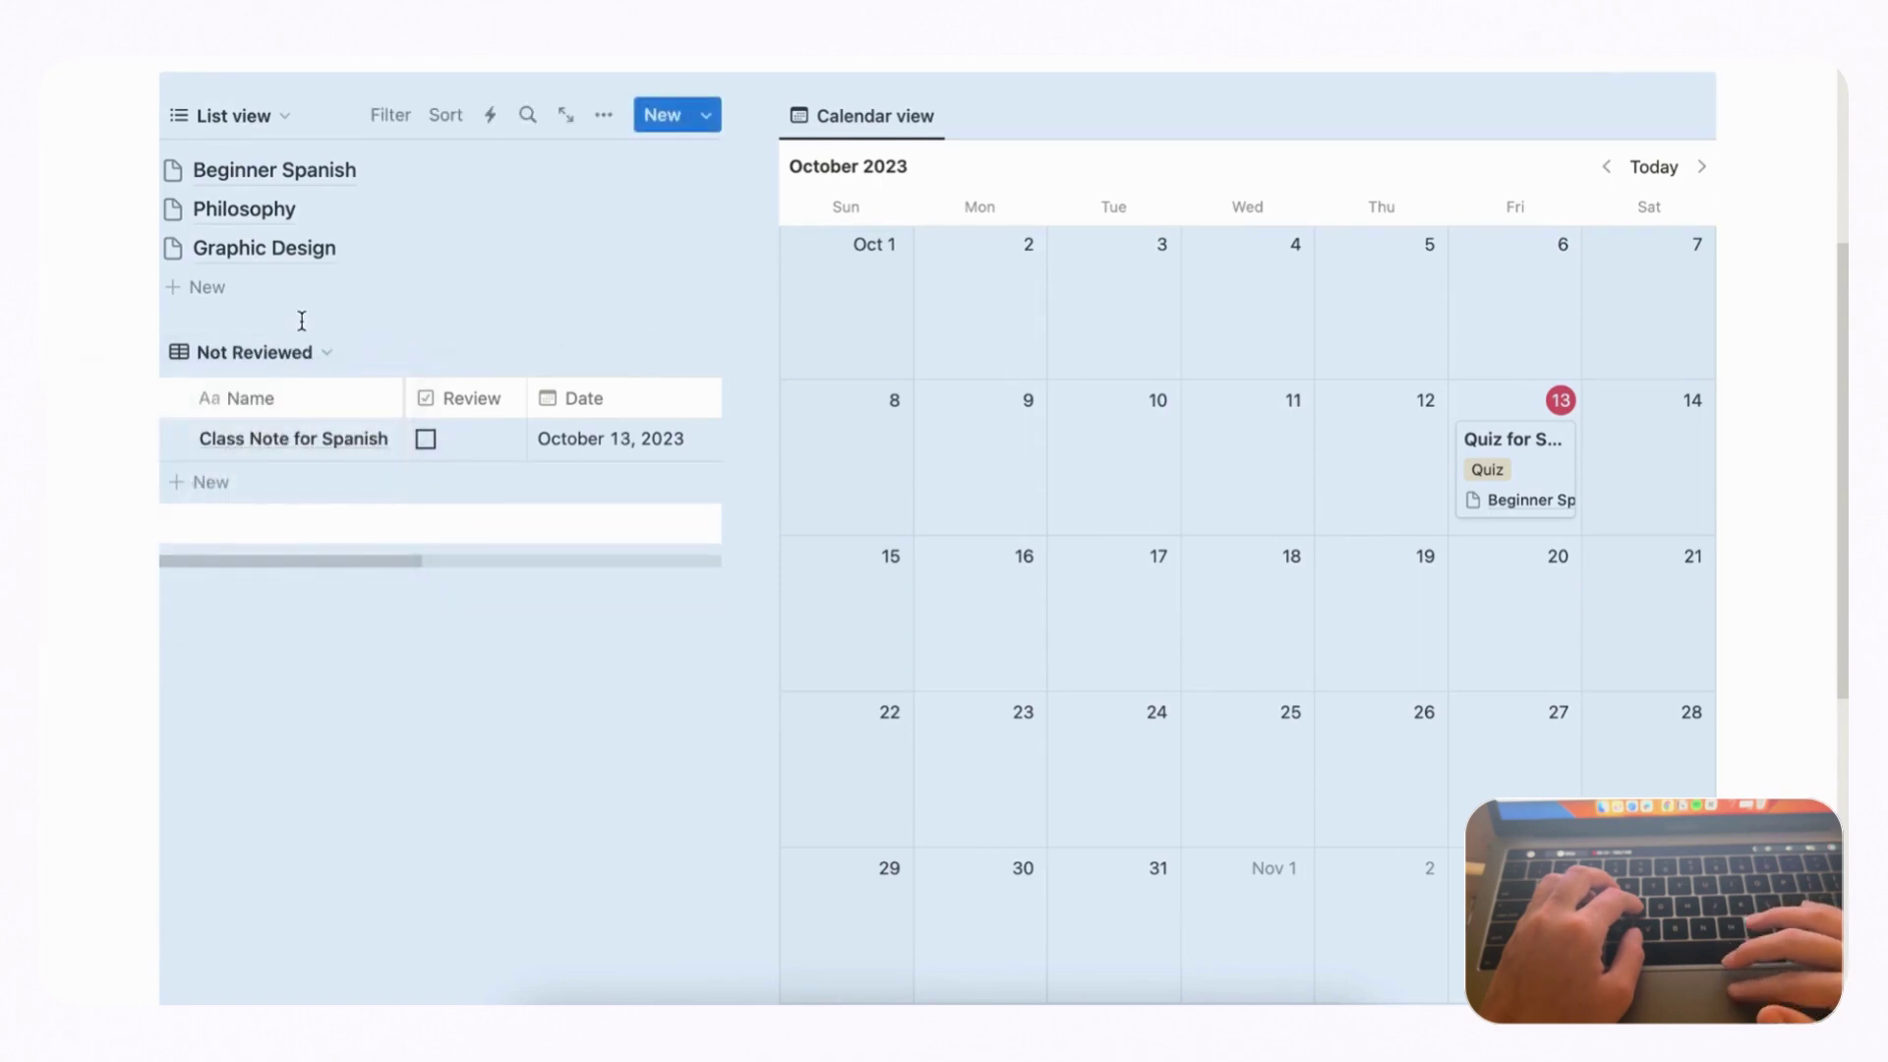
{"action": "left_click", "coordinate": [321, 662]}
- Insert a text line reading Notes with a divider beneath it, between the course list and the Not Reviewed table
{"action": "scroll", "coordinate": [324, 620], "scroll_direction": "up", "scroll_amount": 5}
{"action": "scroll", "coordinate": [330, 581], "scroll_direction": "down", "scroll_amount": 3}
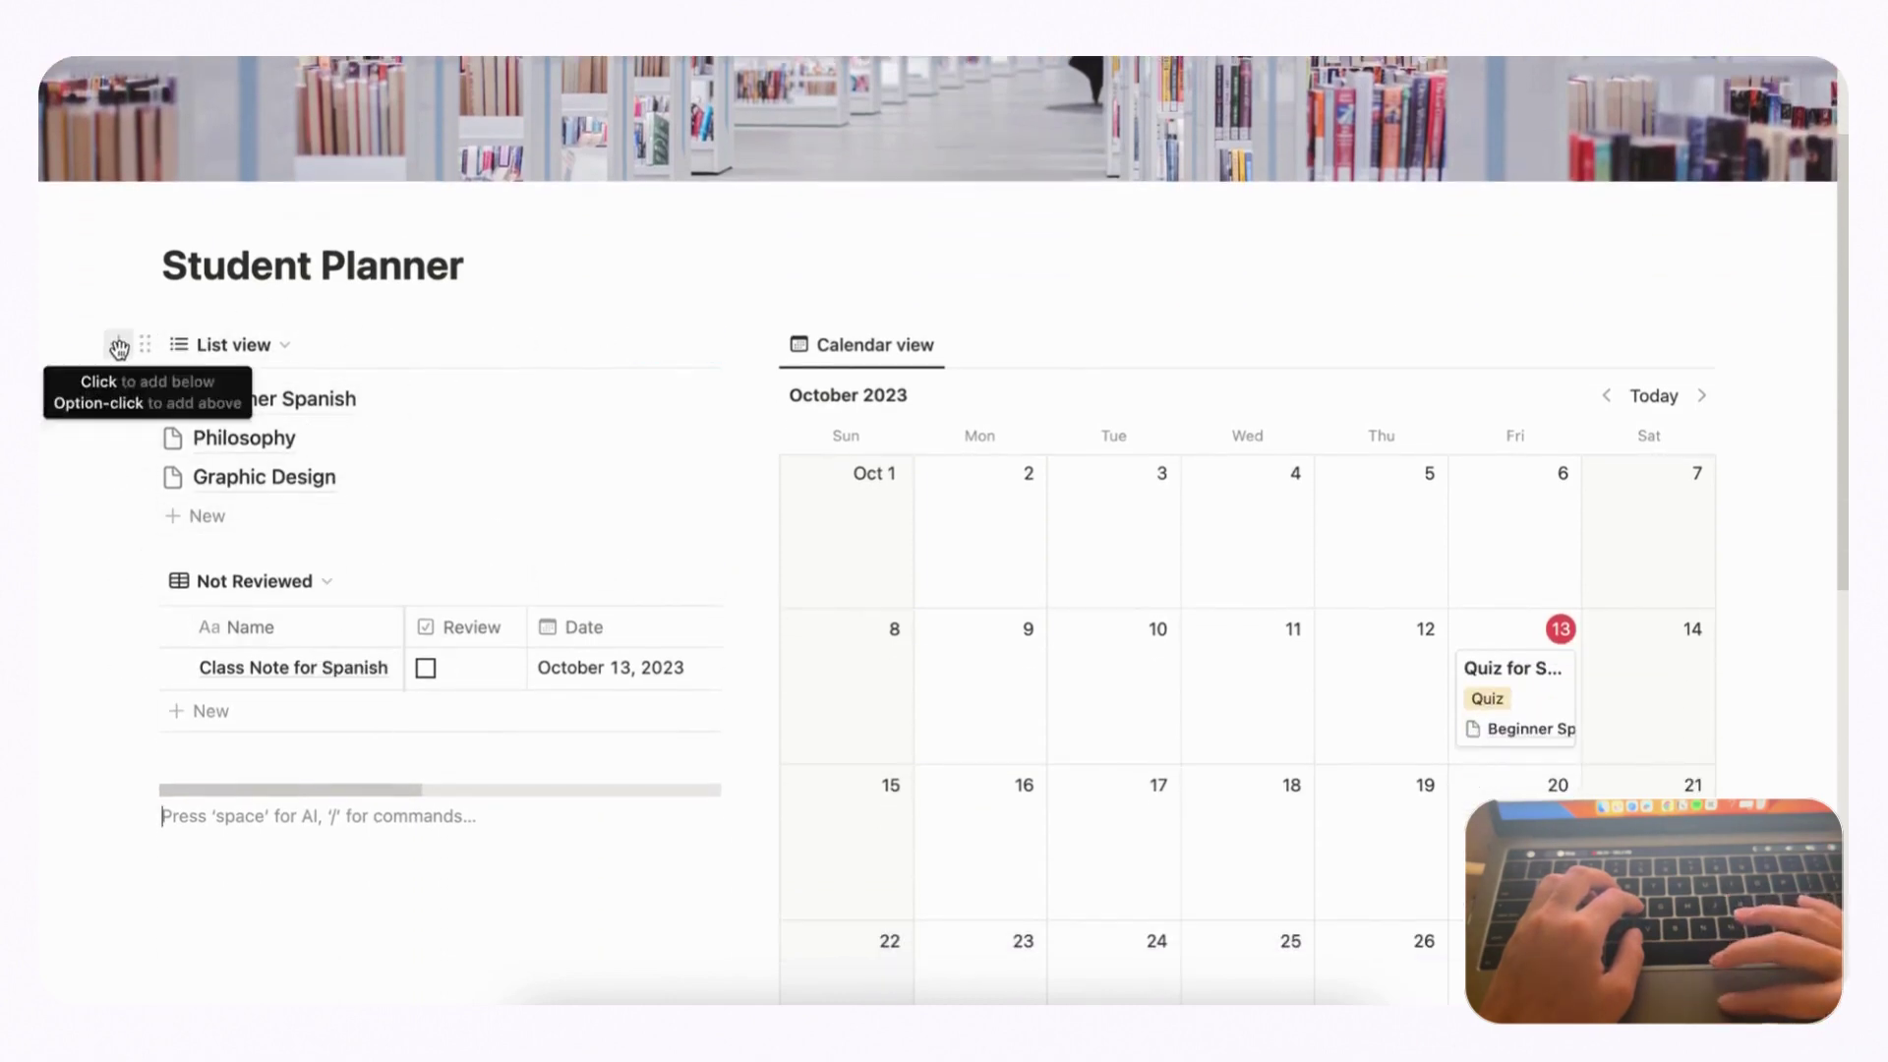
{"action": "left_click", "coordinate": [119, 344]}
{"action": "key", "text": "Escape"}
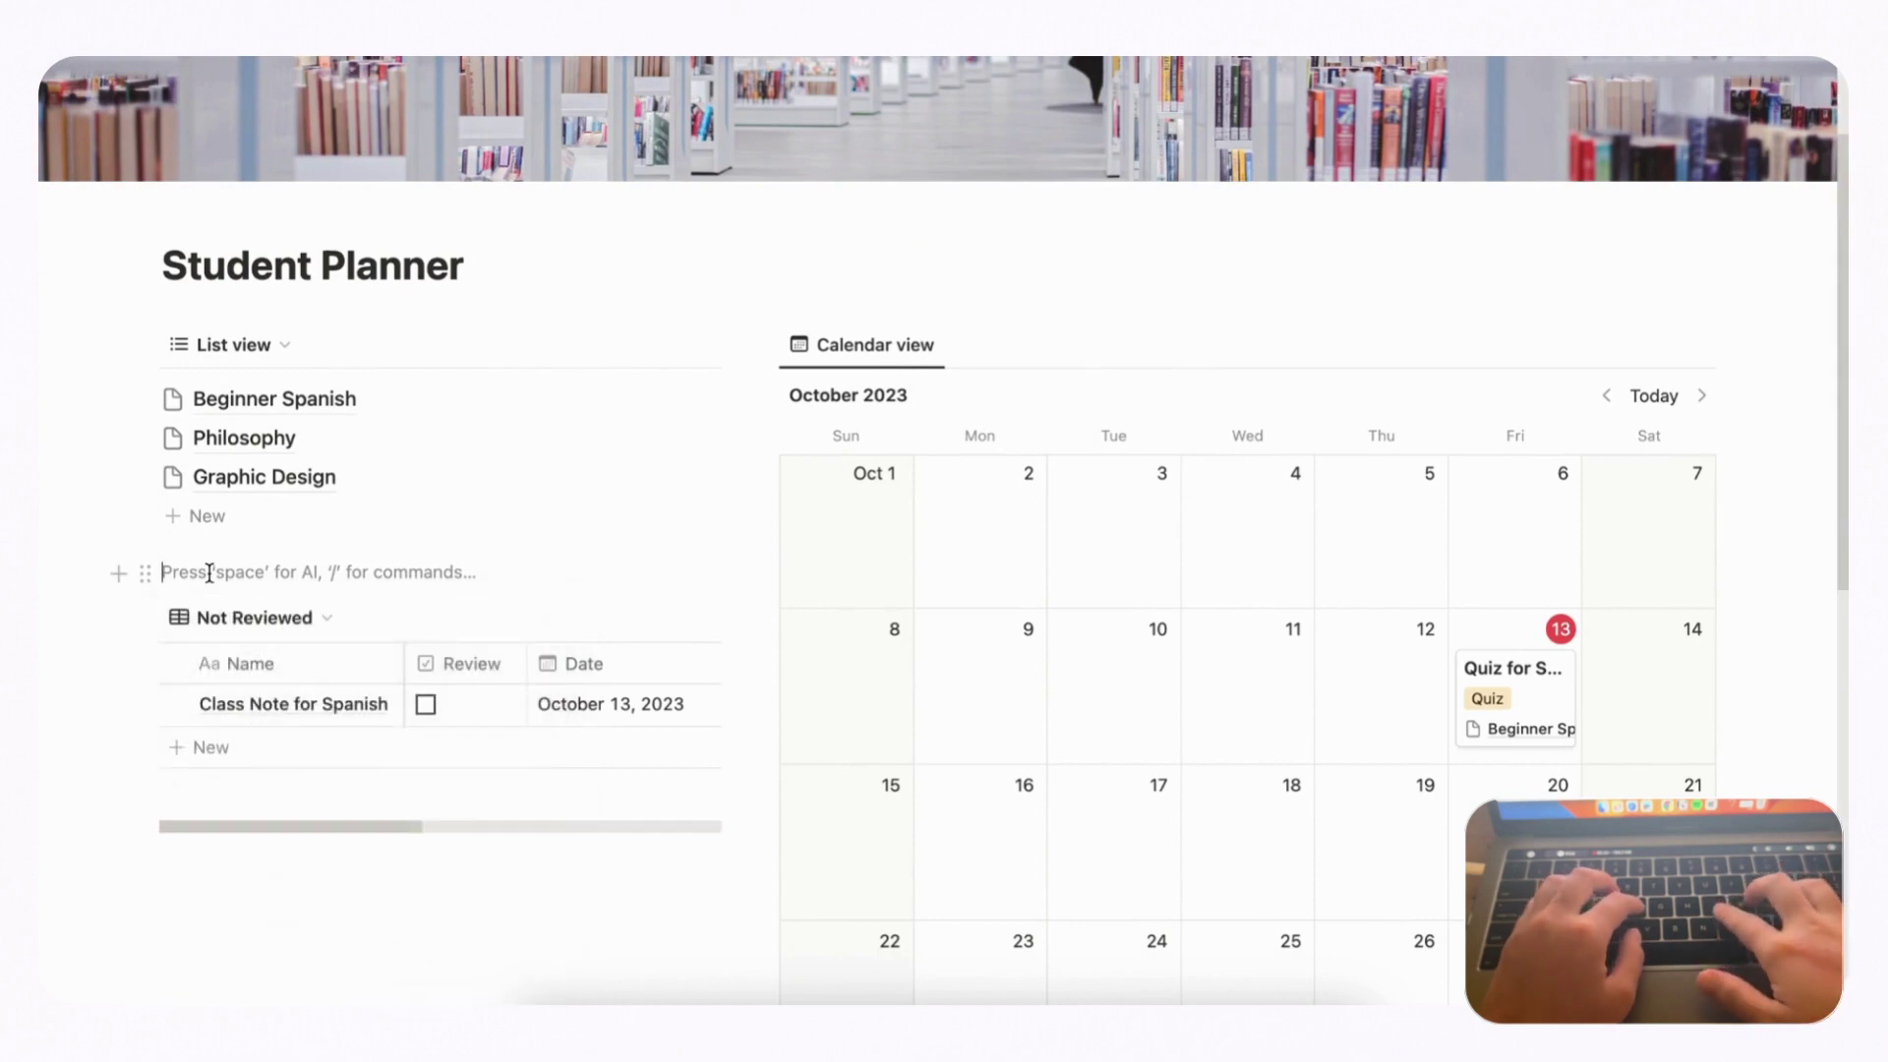
{"action": "type", "text": "Note"}
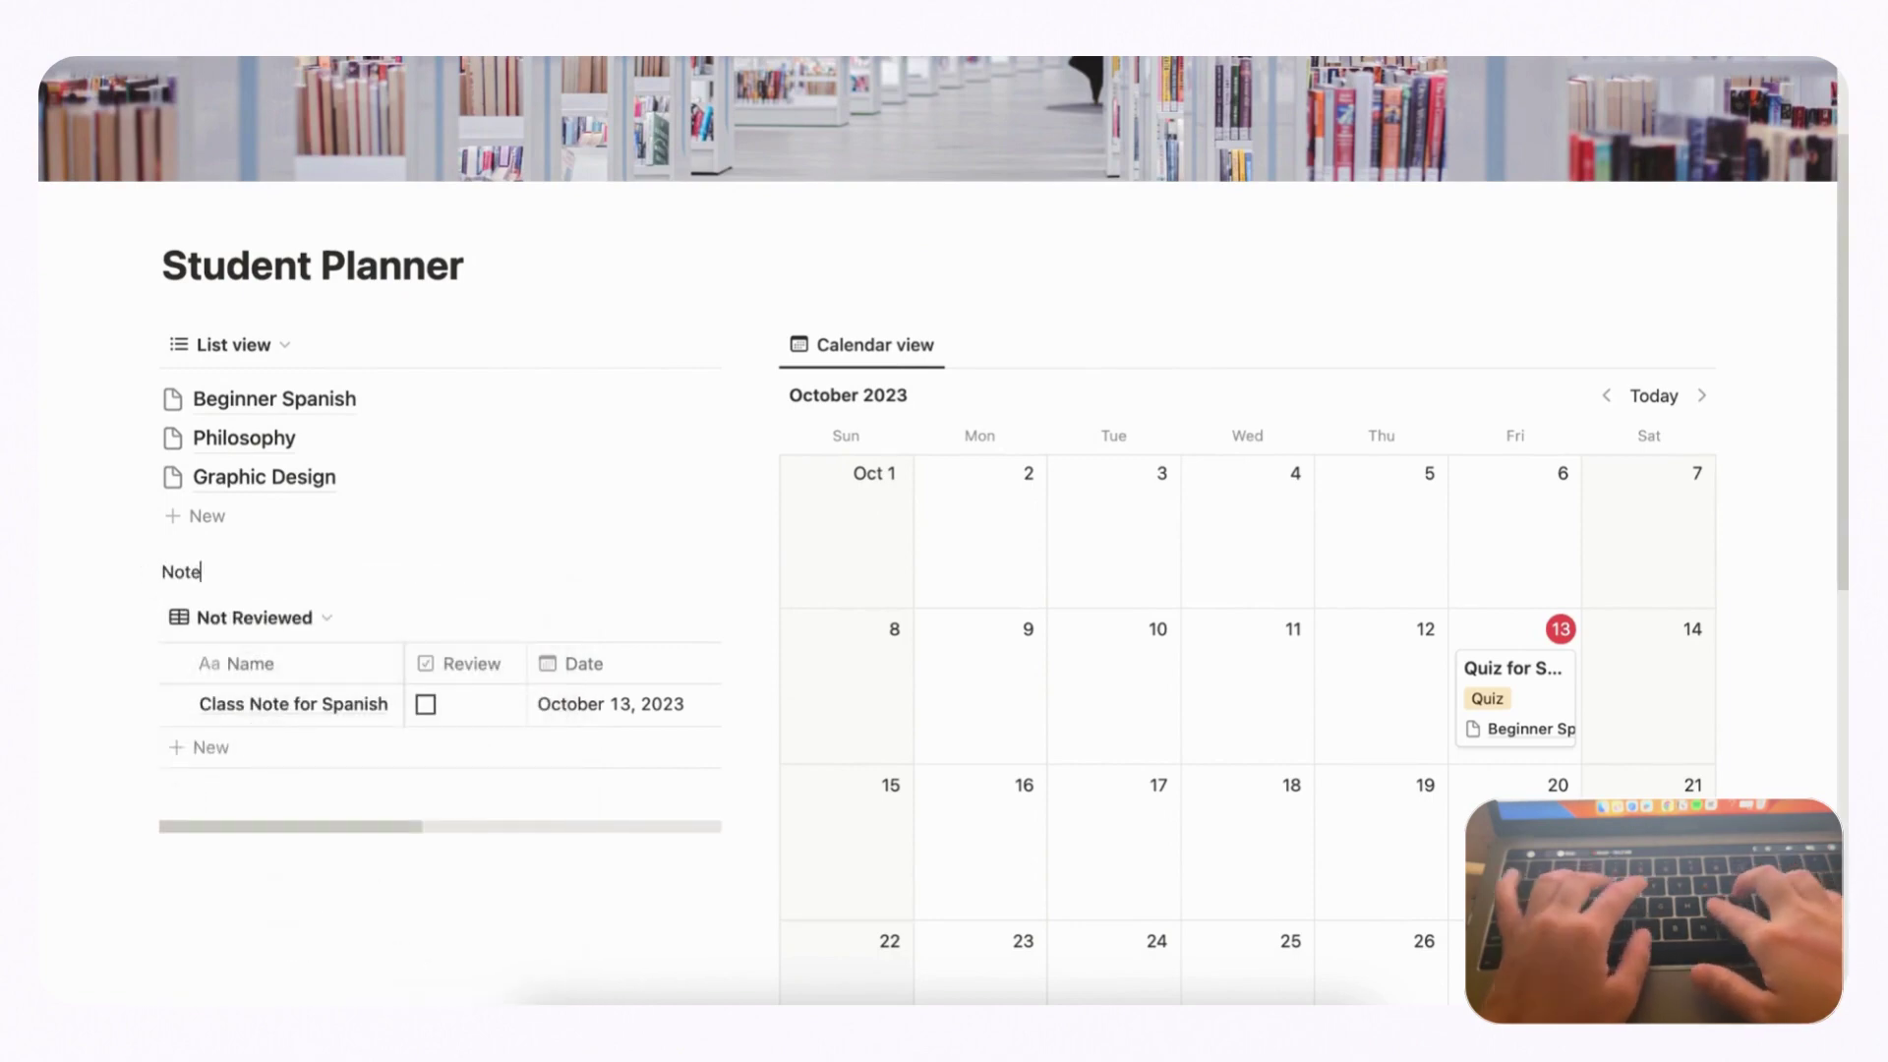
{"action": "type", "text": "s"}
{"action": "key", "text": "Return"}
{"action": "type", "text": "/divi"}
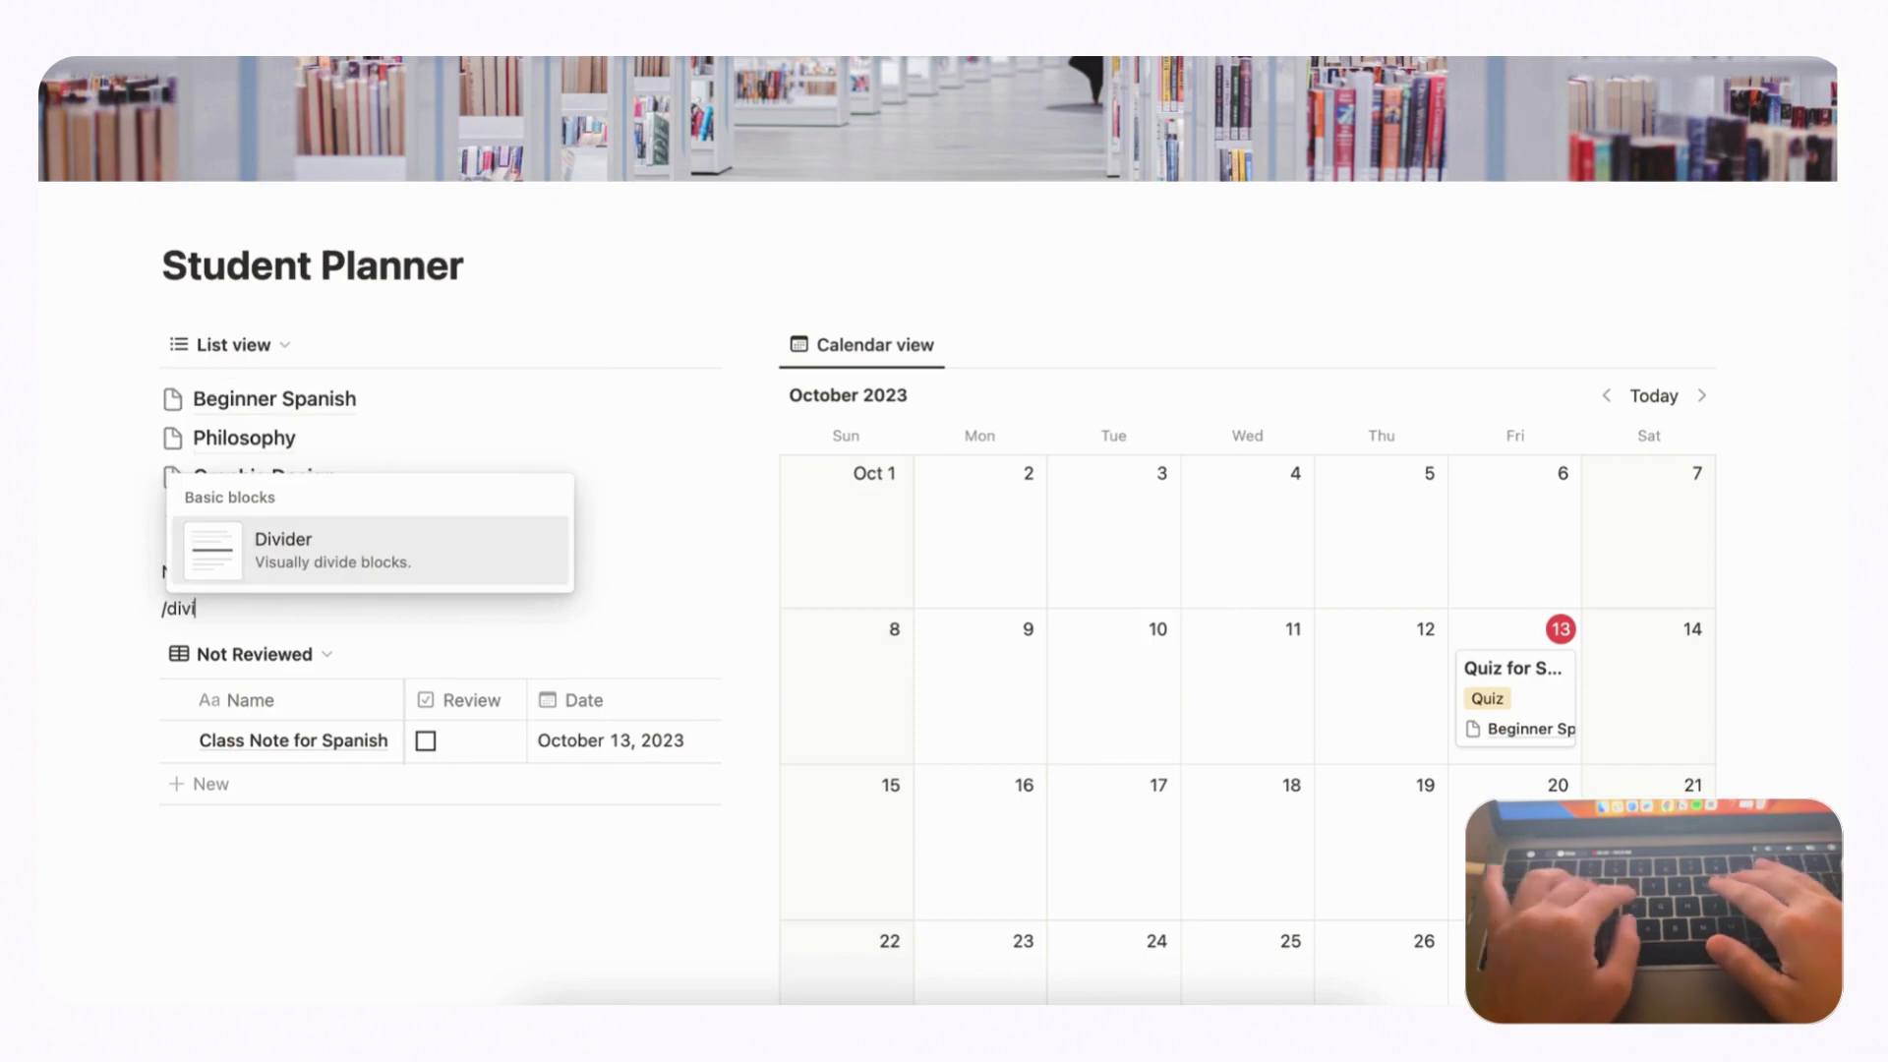
{"action": "key", "text": "Return"}
{"action": "key", "text": "BackSpace"}
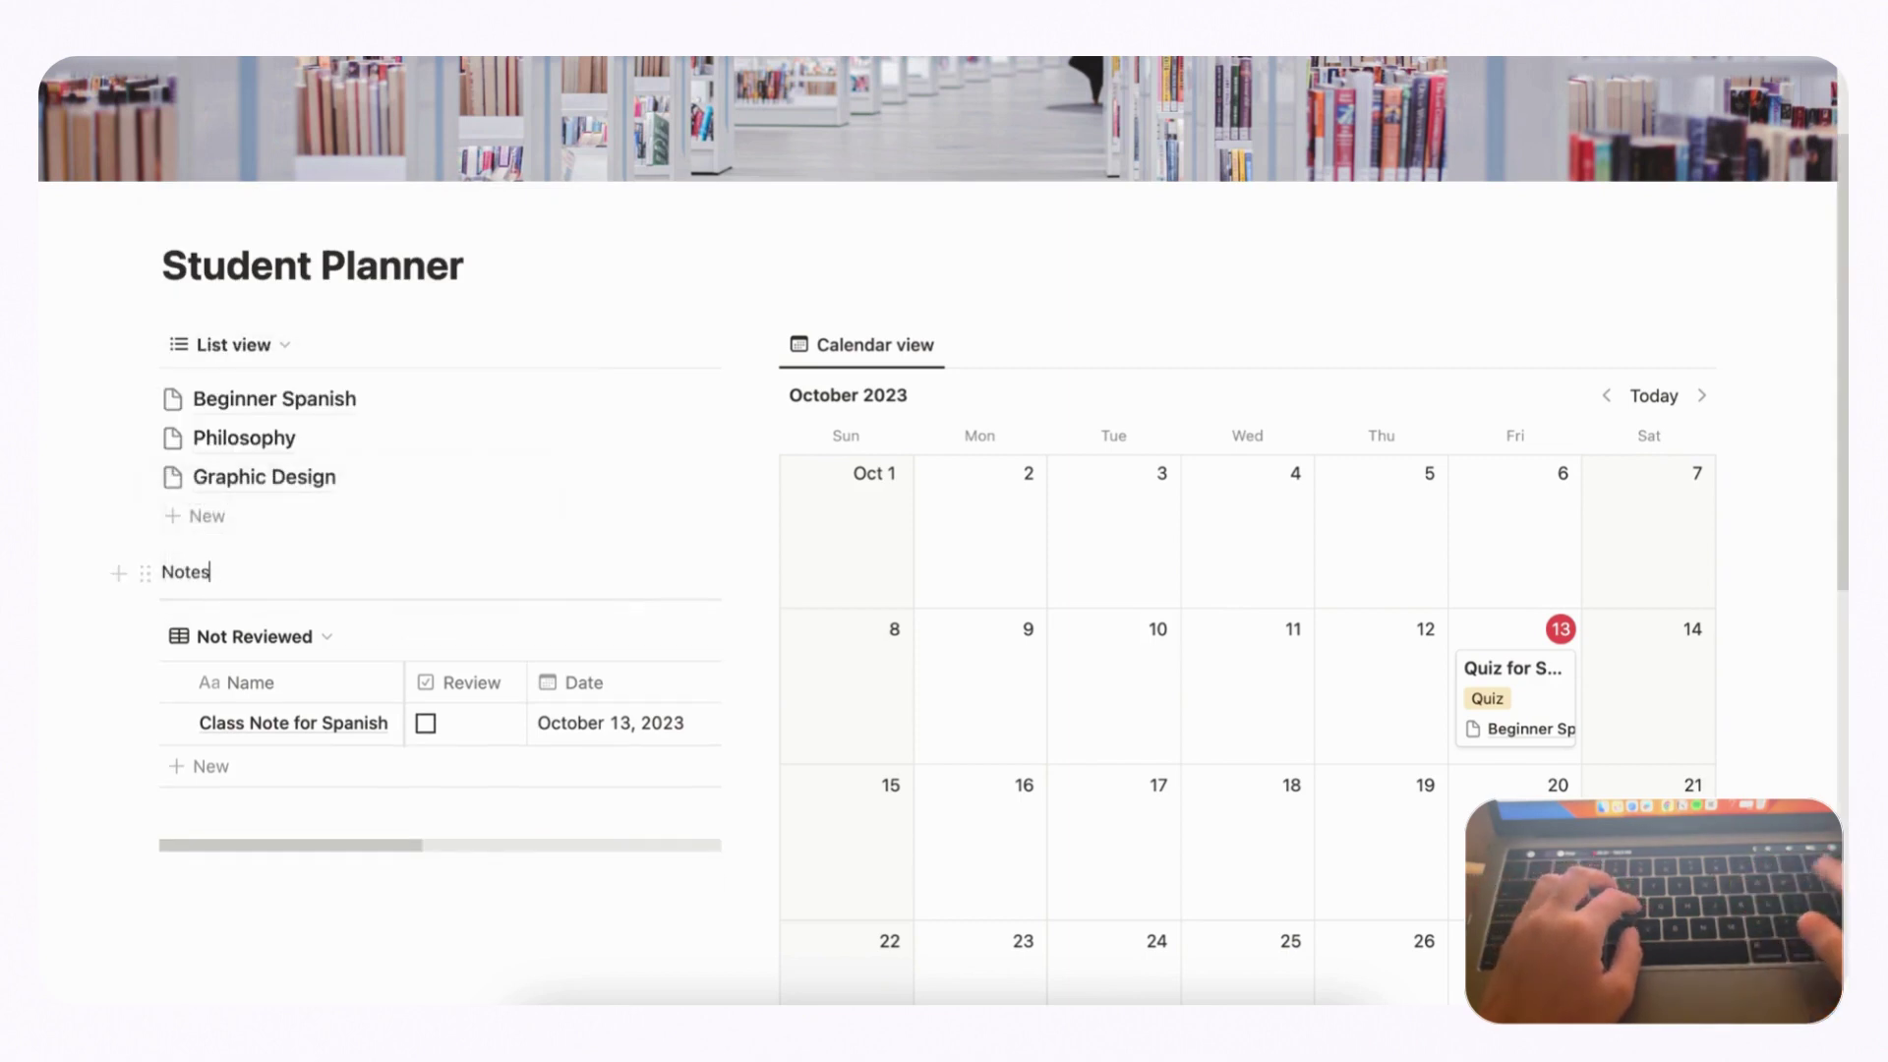
- Turn the Notes text line into a Heading 3
{"action": "left_click", "coordinate": [146, 577]}
{"action": "mouse_move", "coordinate": [253, 502]}
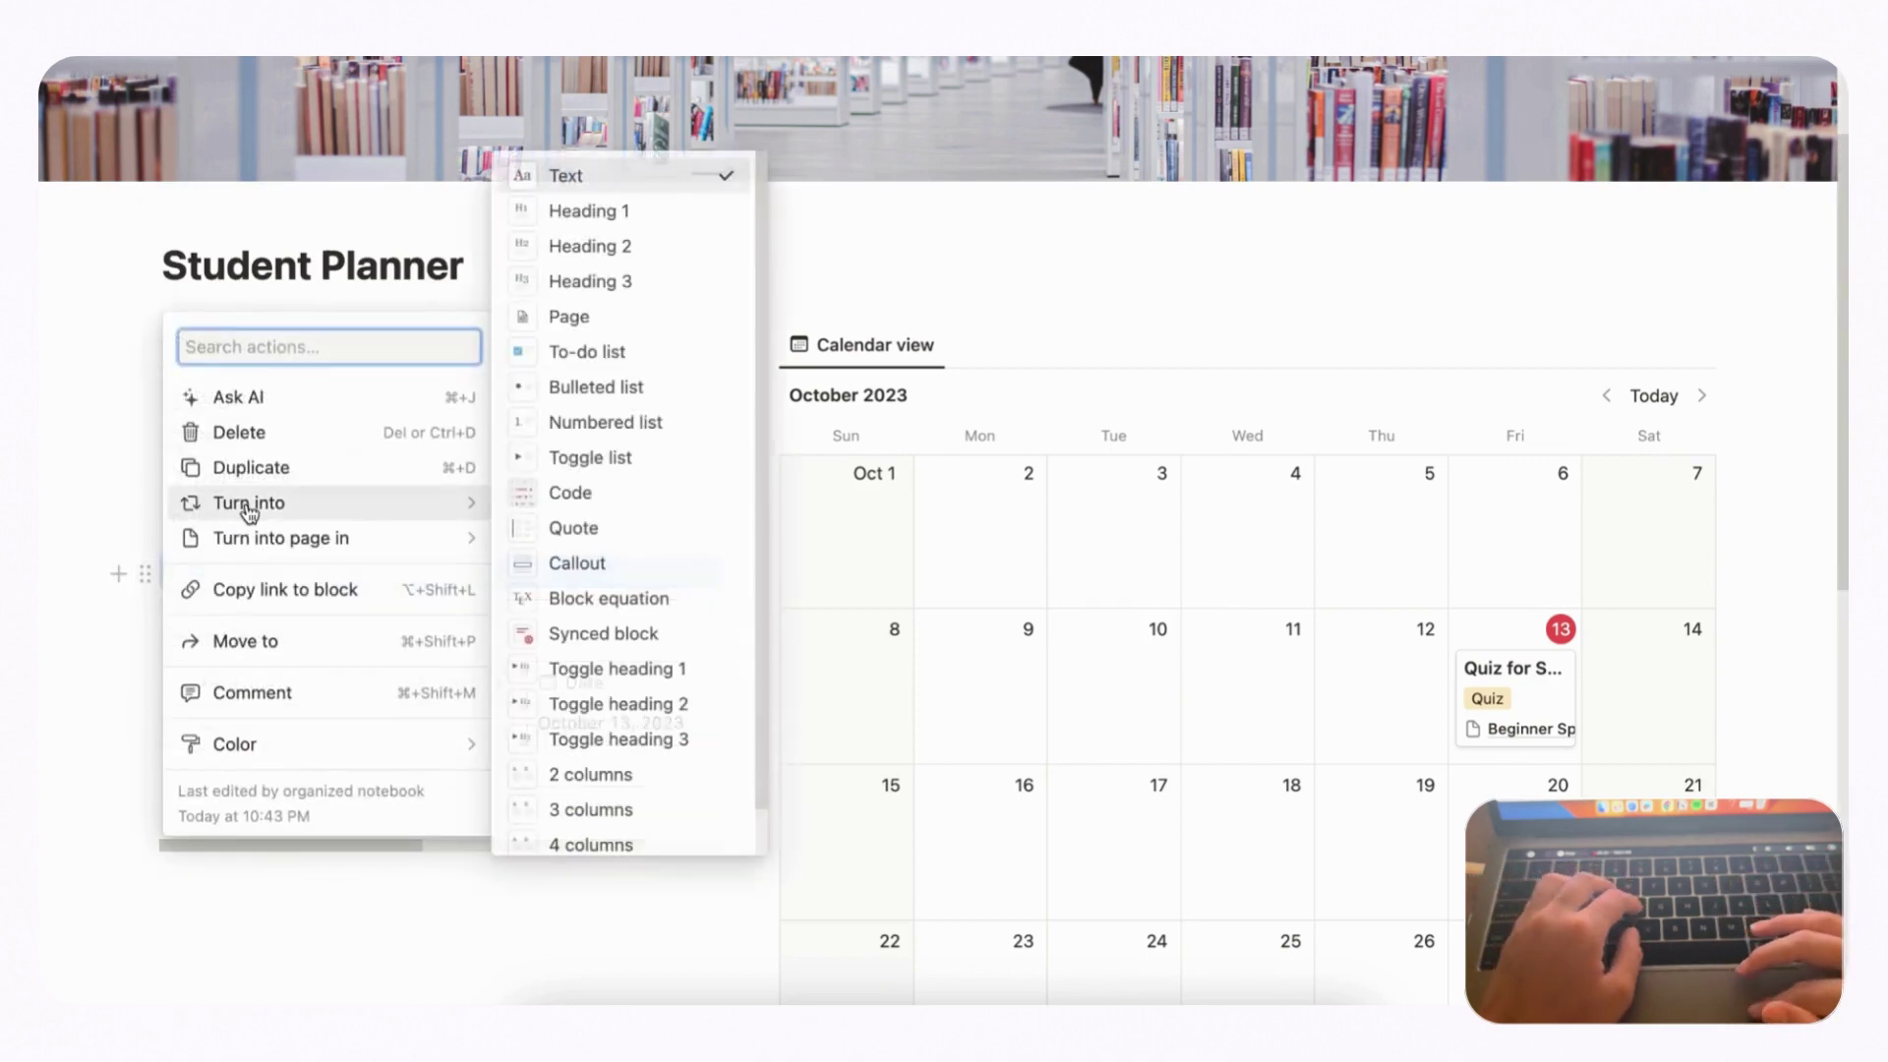
{"action": "mouse_move", "coordinate": [455, 510]}
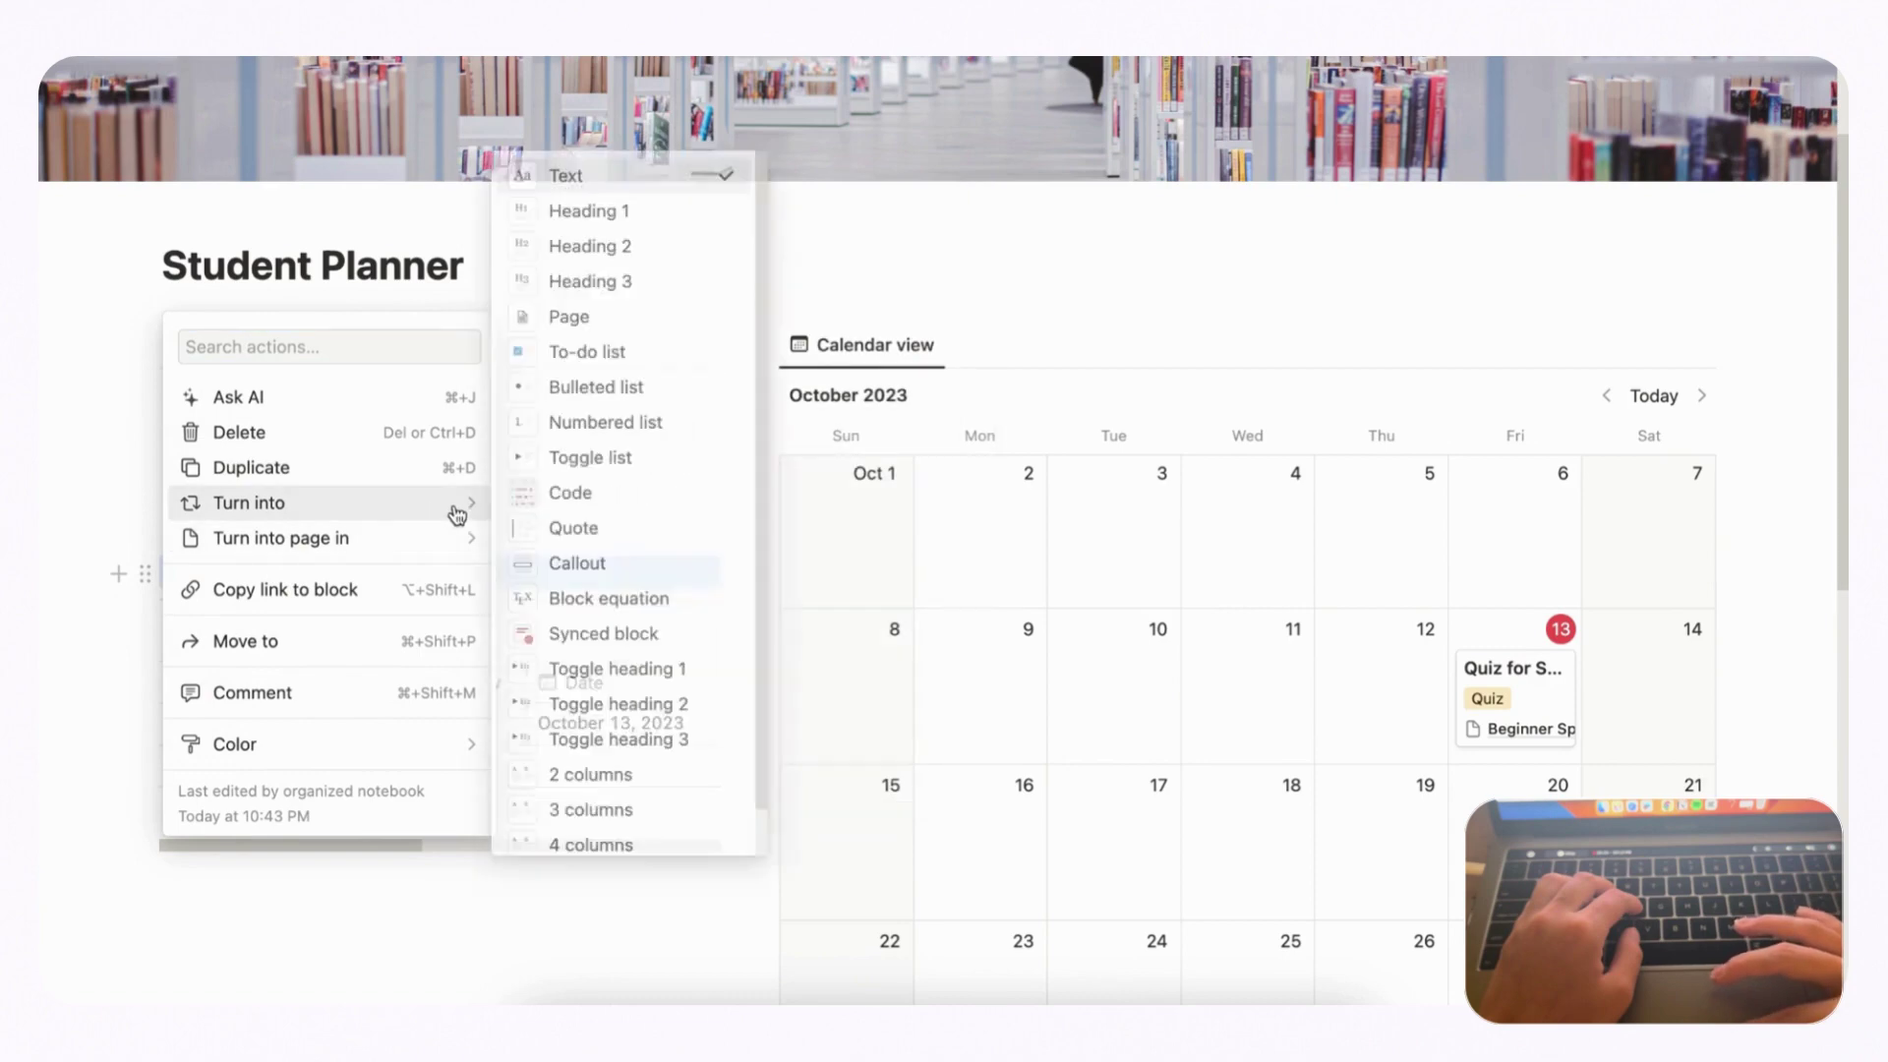
{"action": "left_click", "coordinate": [629, 281]}
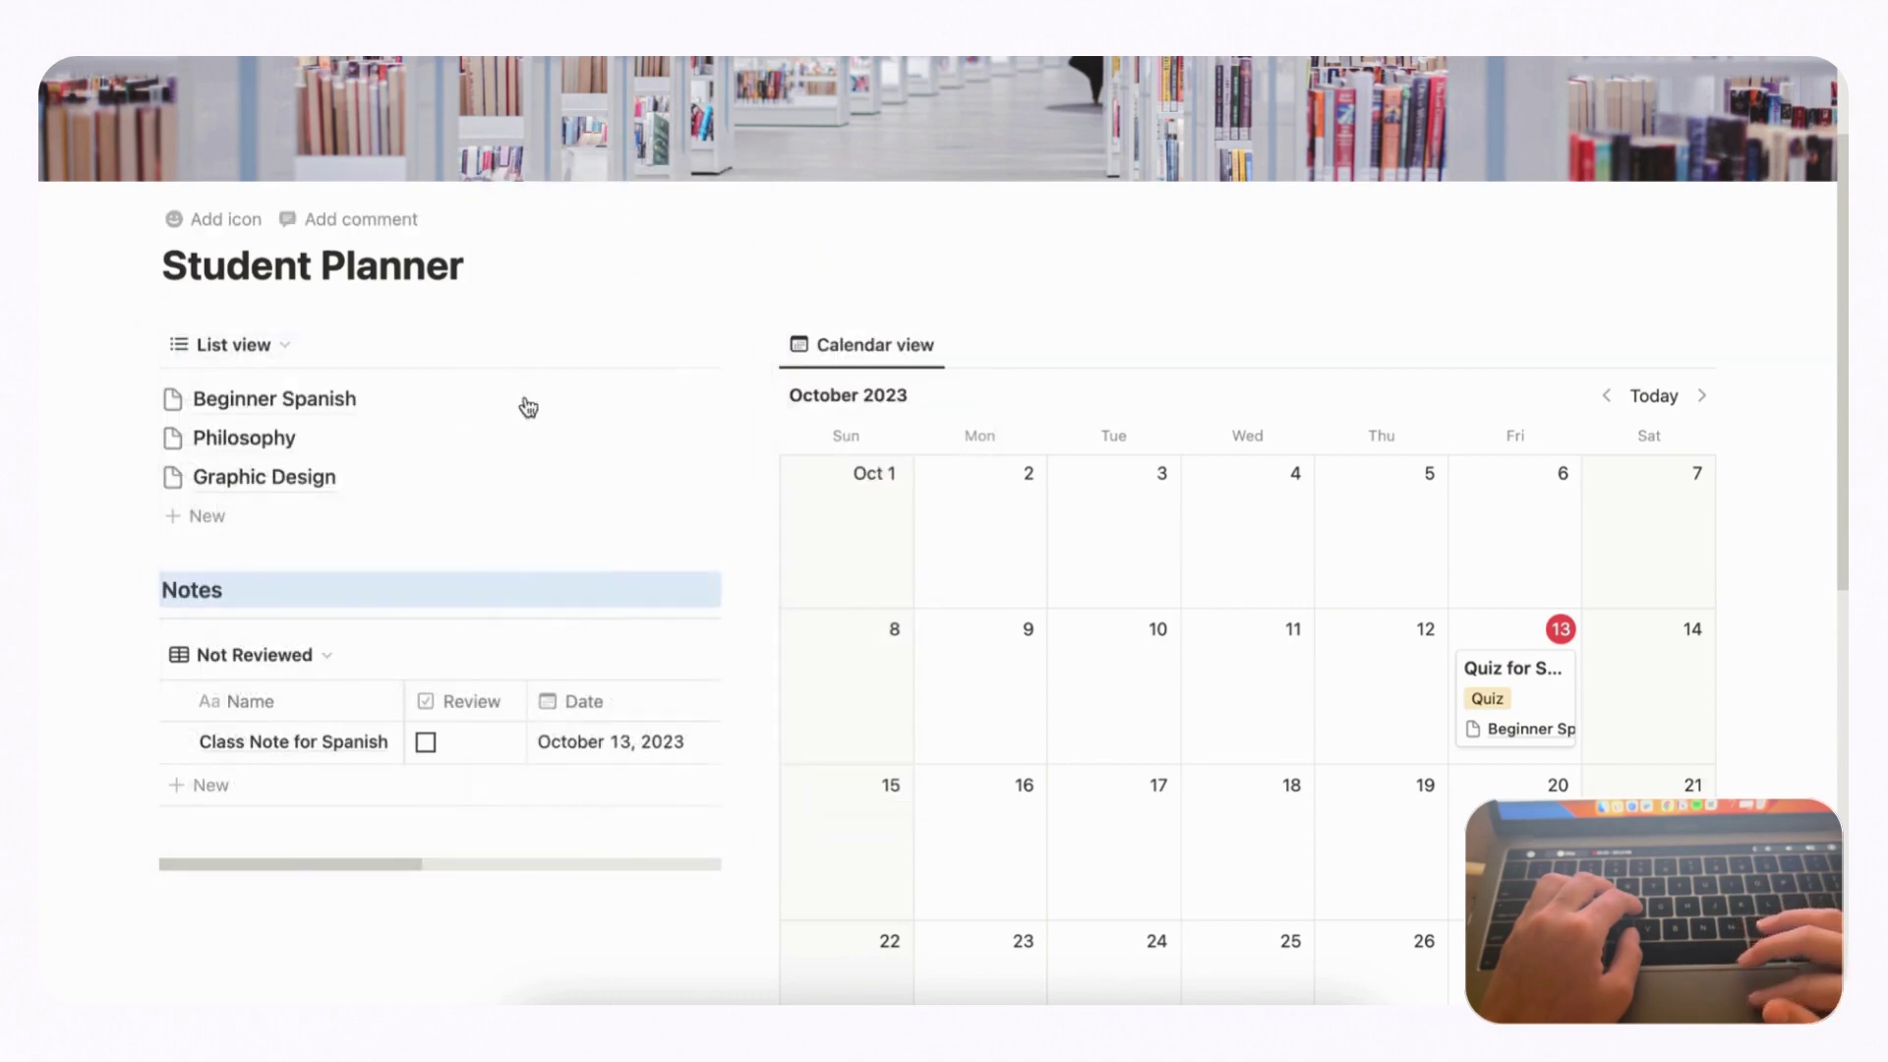
{"action": "left_click", "coordinate": [241, 589]}
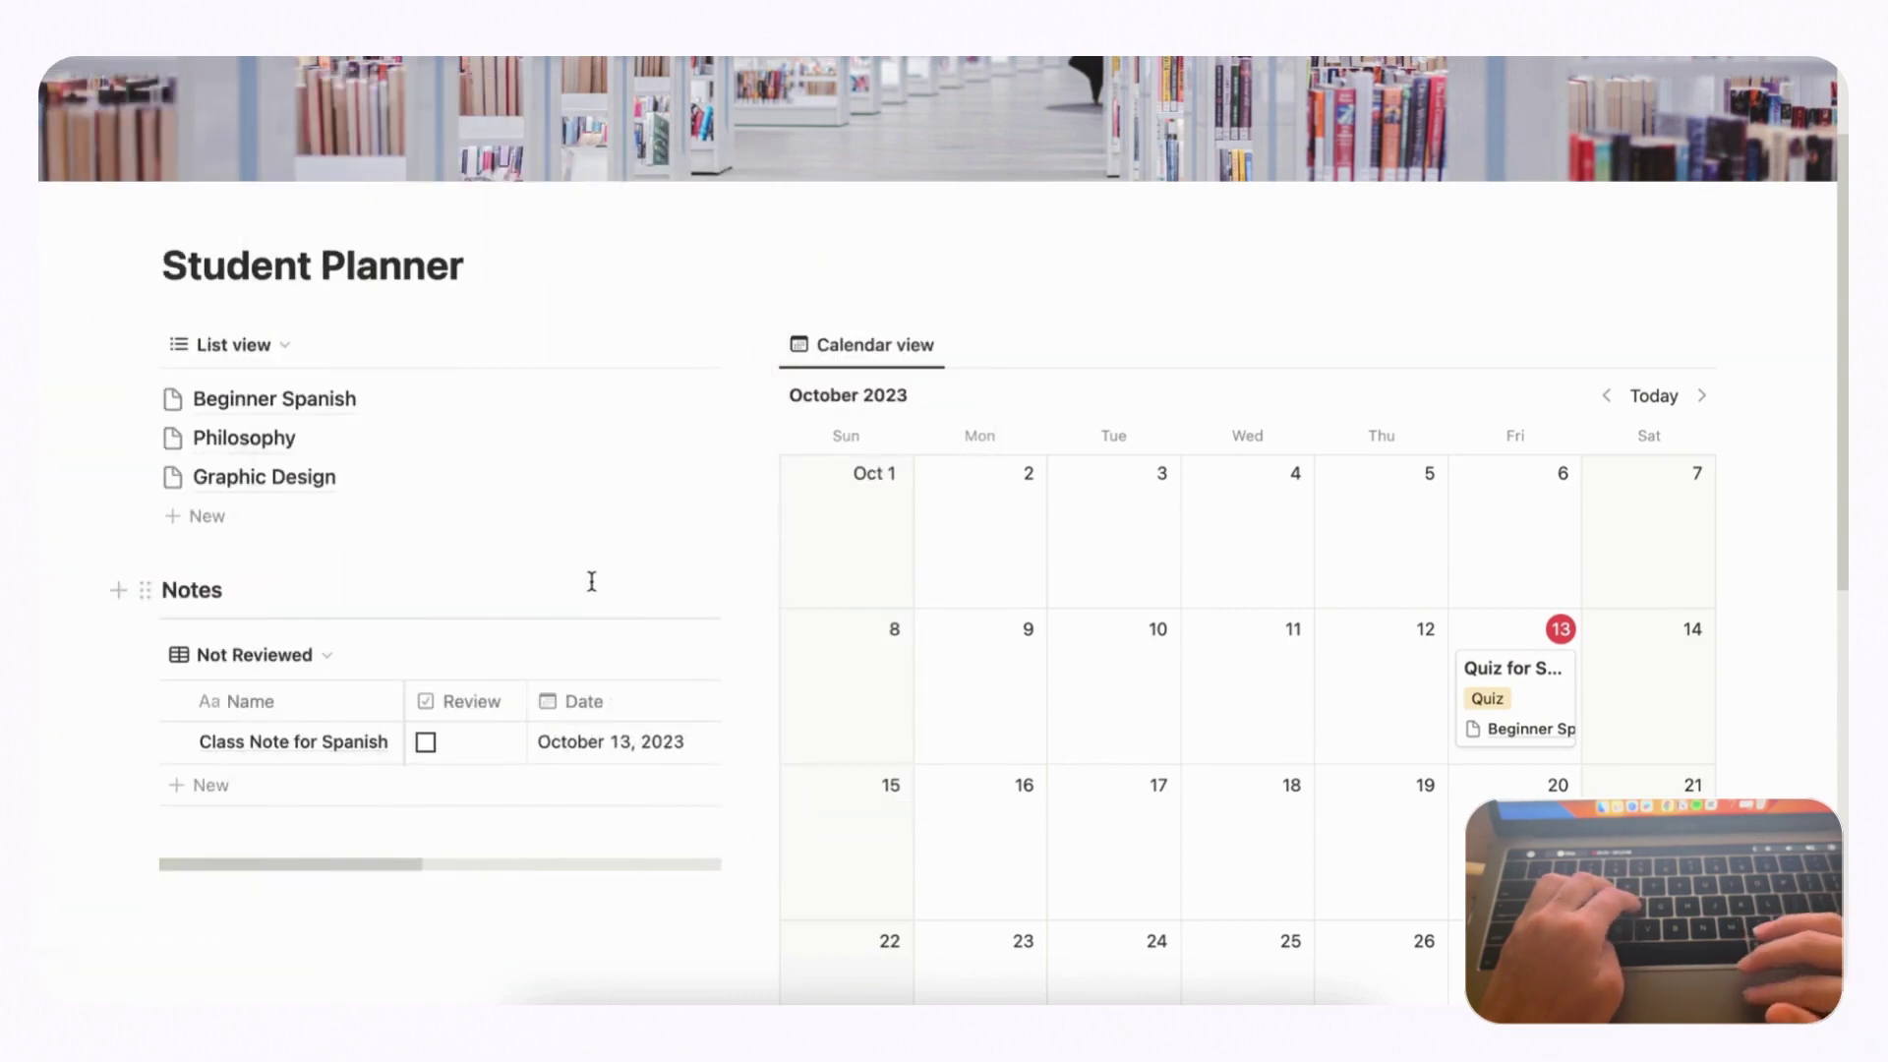
- Duplicate the Notes heading with its divider and place the copy above the course list view
{"action": "left_click_drag", "start_coordinate": [97, 572], "coordinate": [212, 617]}
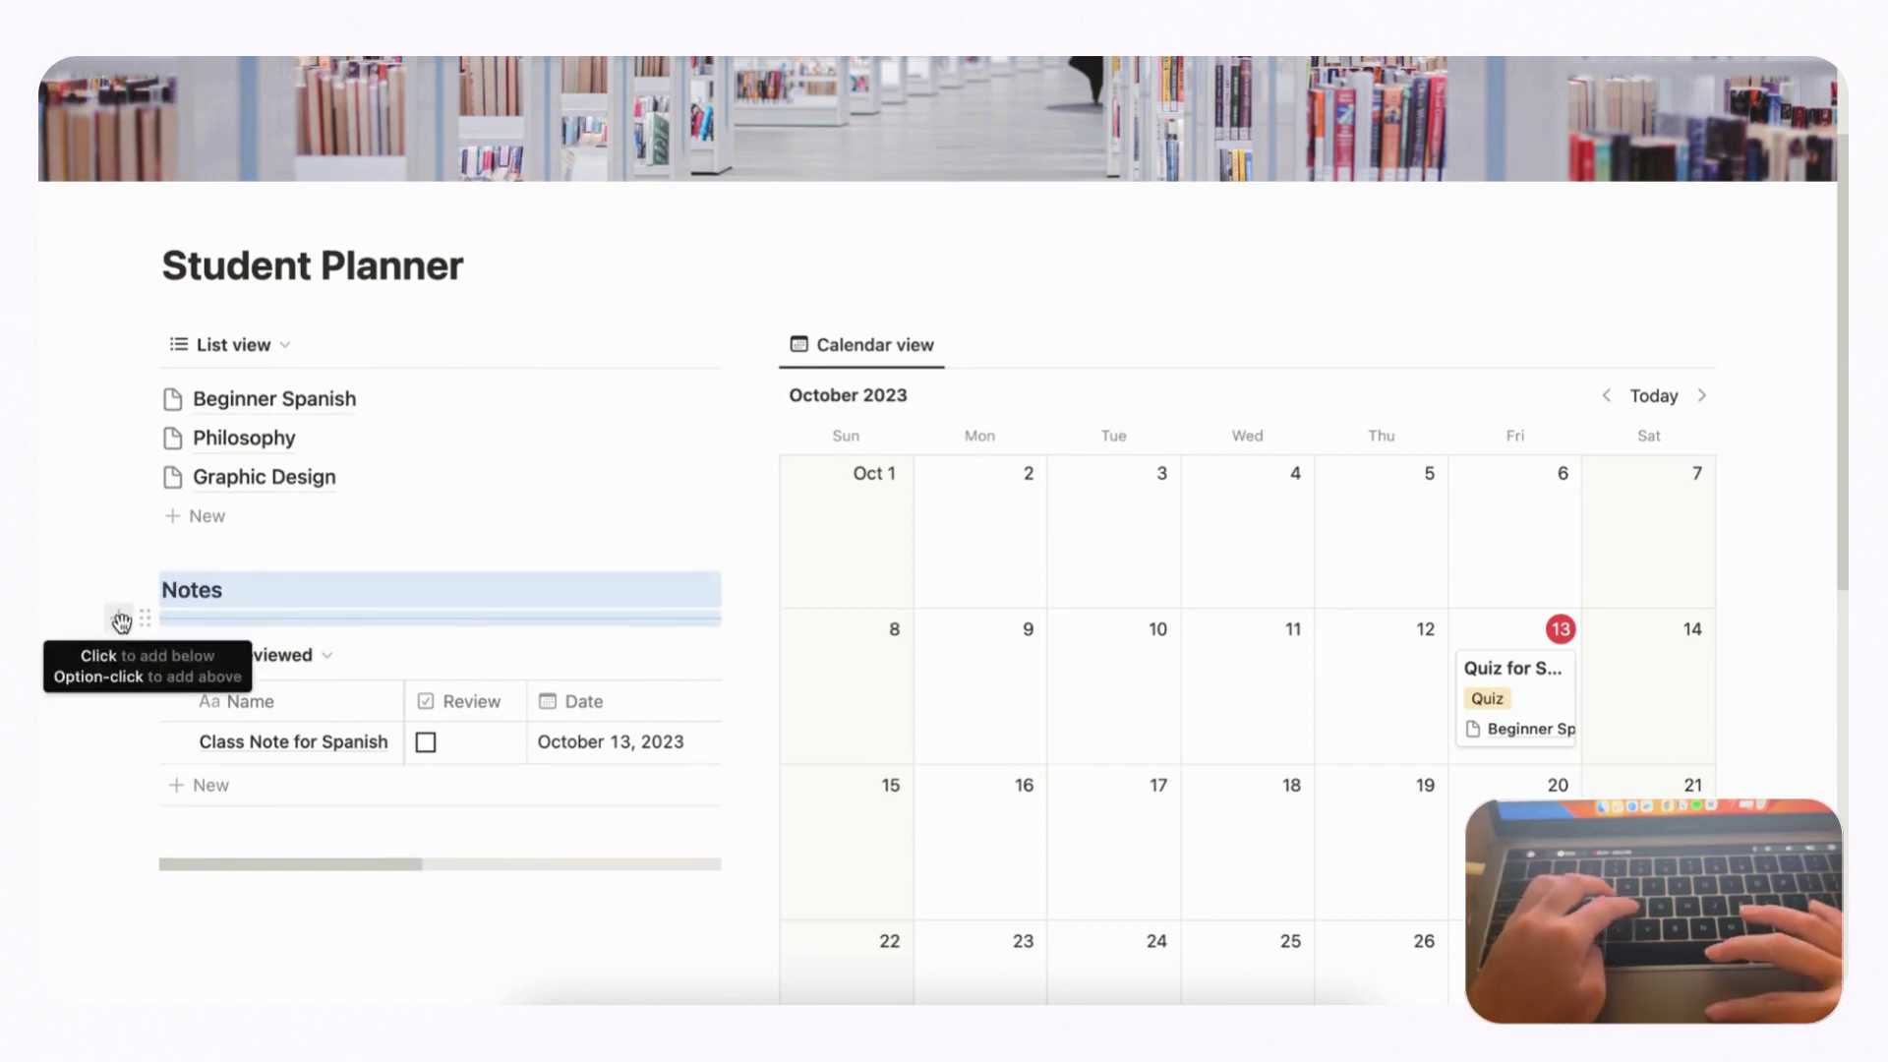
{"action": "left_click", "coordinate": [118, 620]}
{"action": "left_click", "coordinate": [187, 649]}
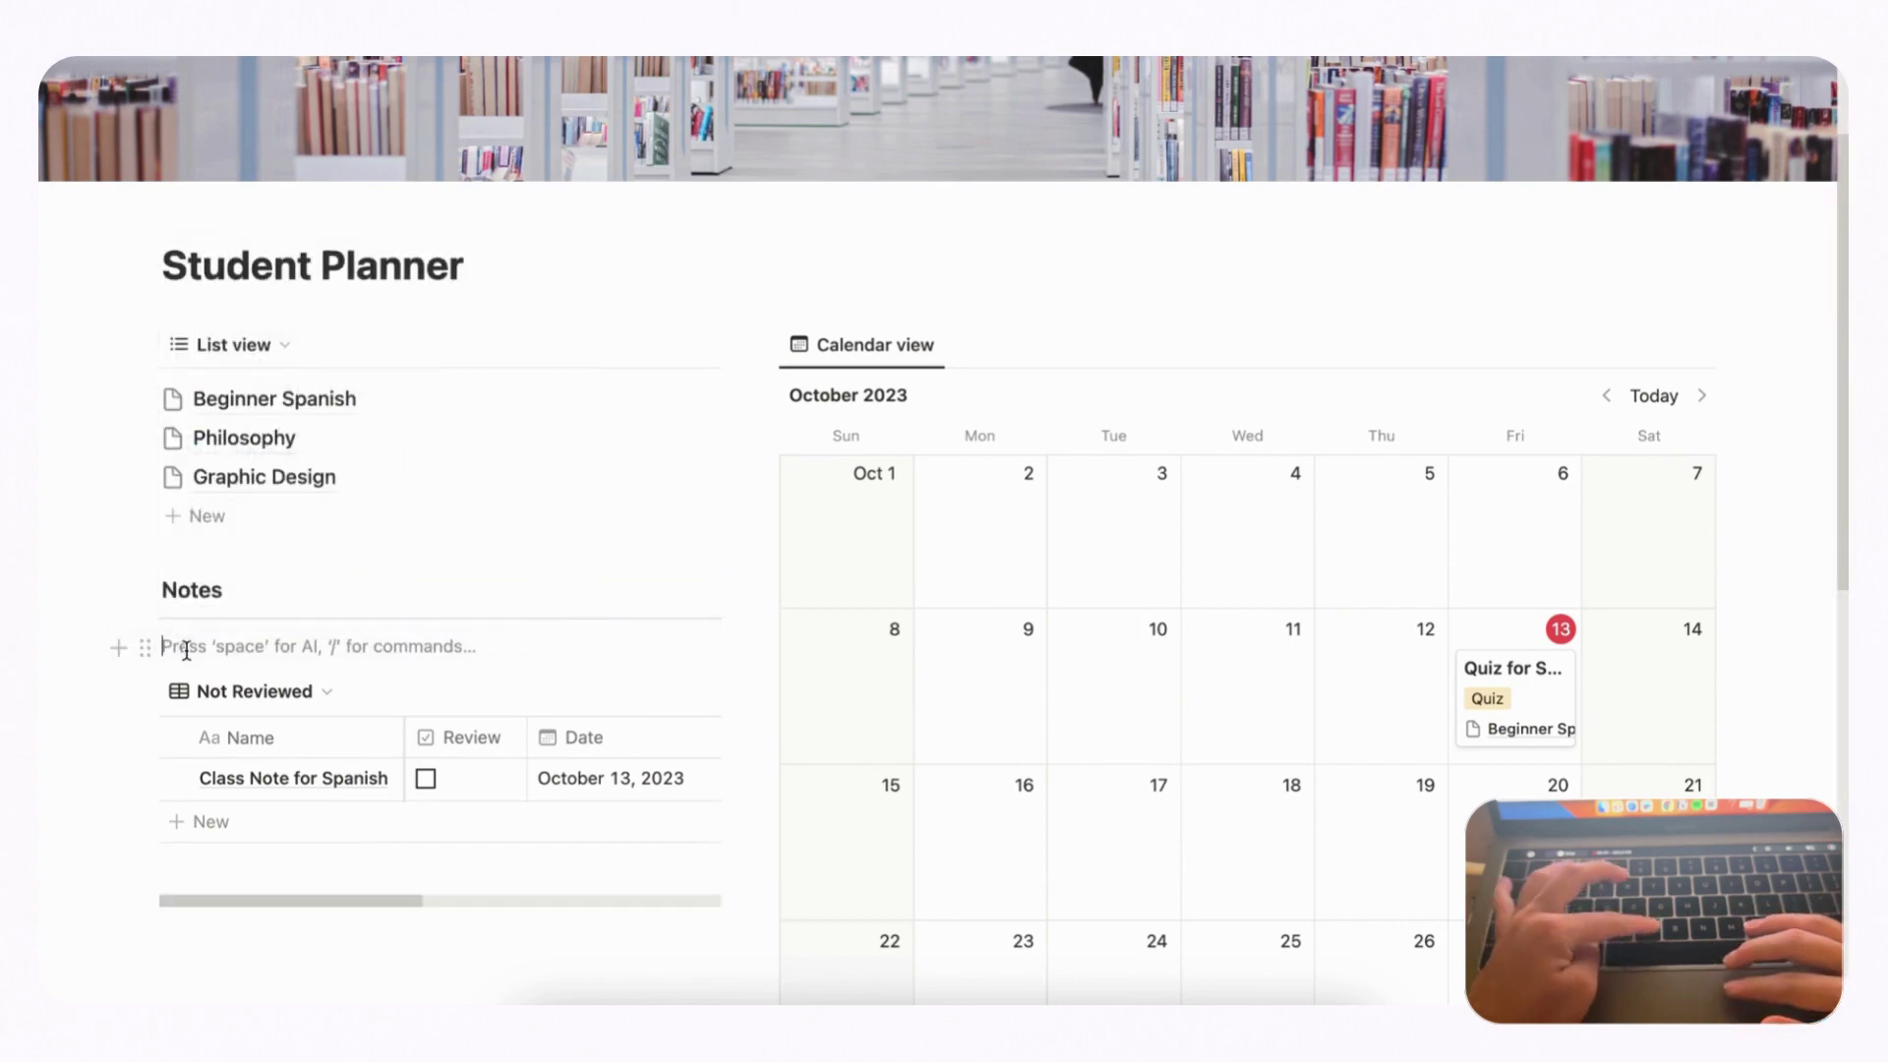
{"action": "type", "text": "Notes"}
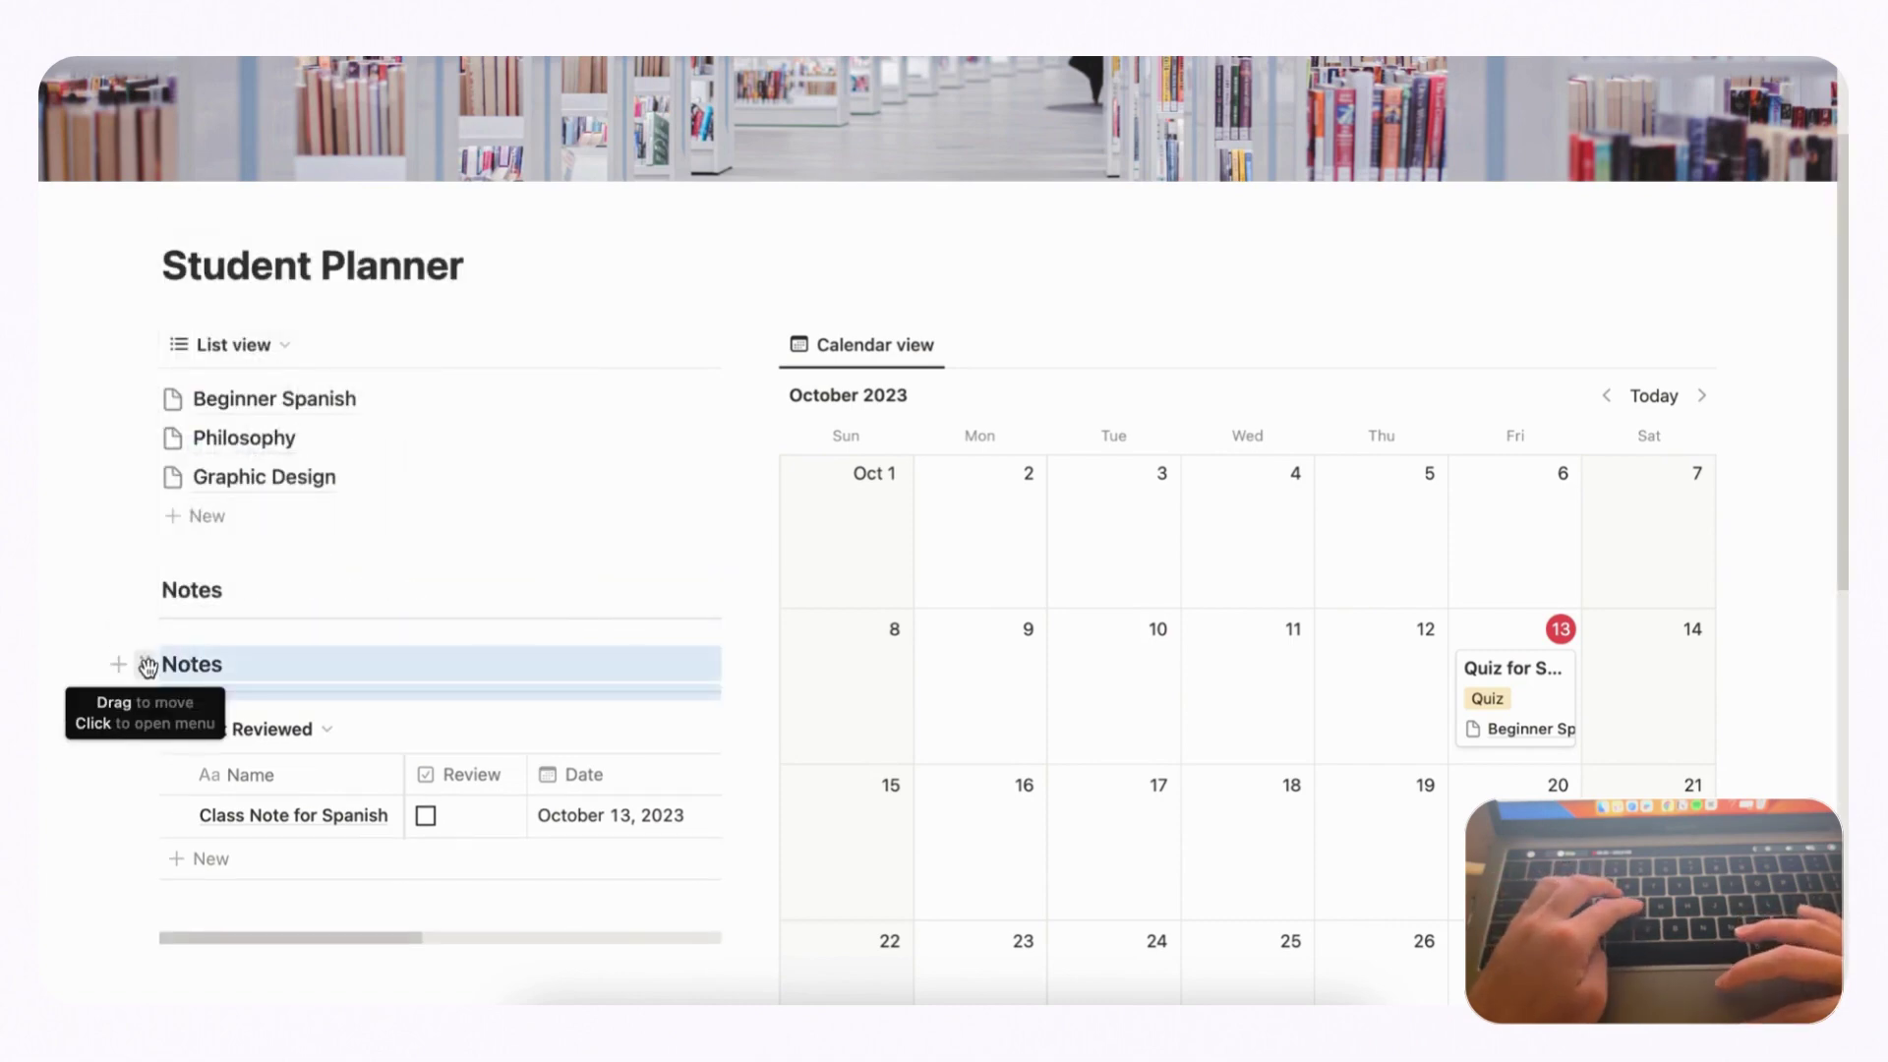
{"action": "left_click_drag", "start_coordinate": [148, 666], "coordinate": [216, 330]}
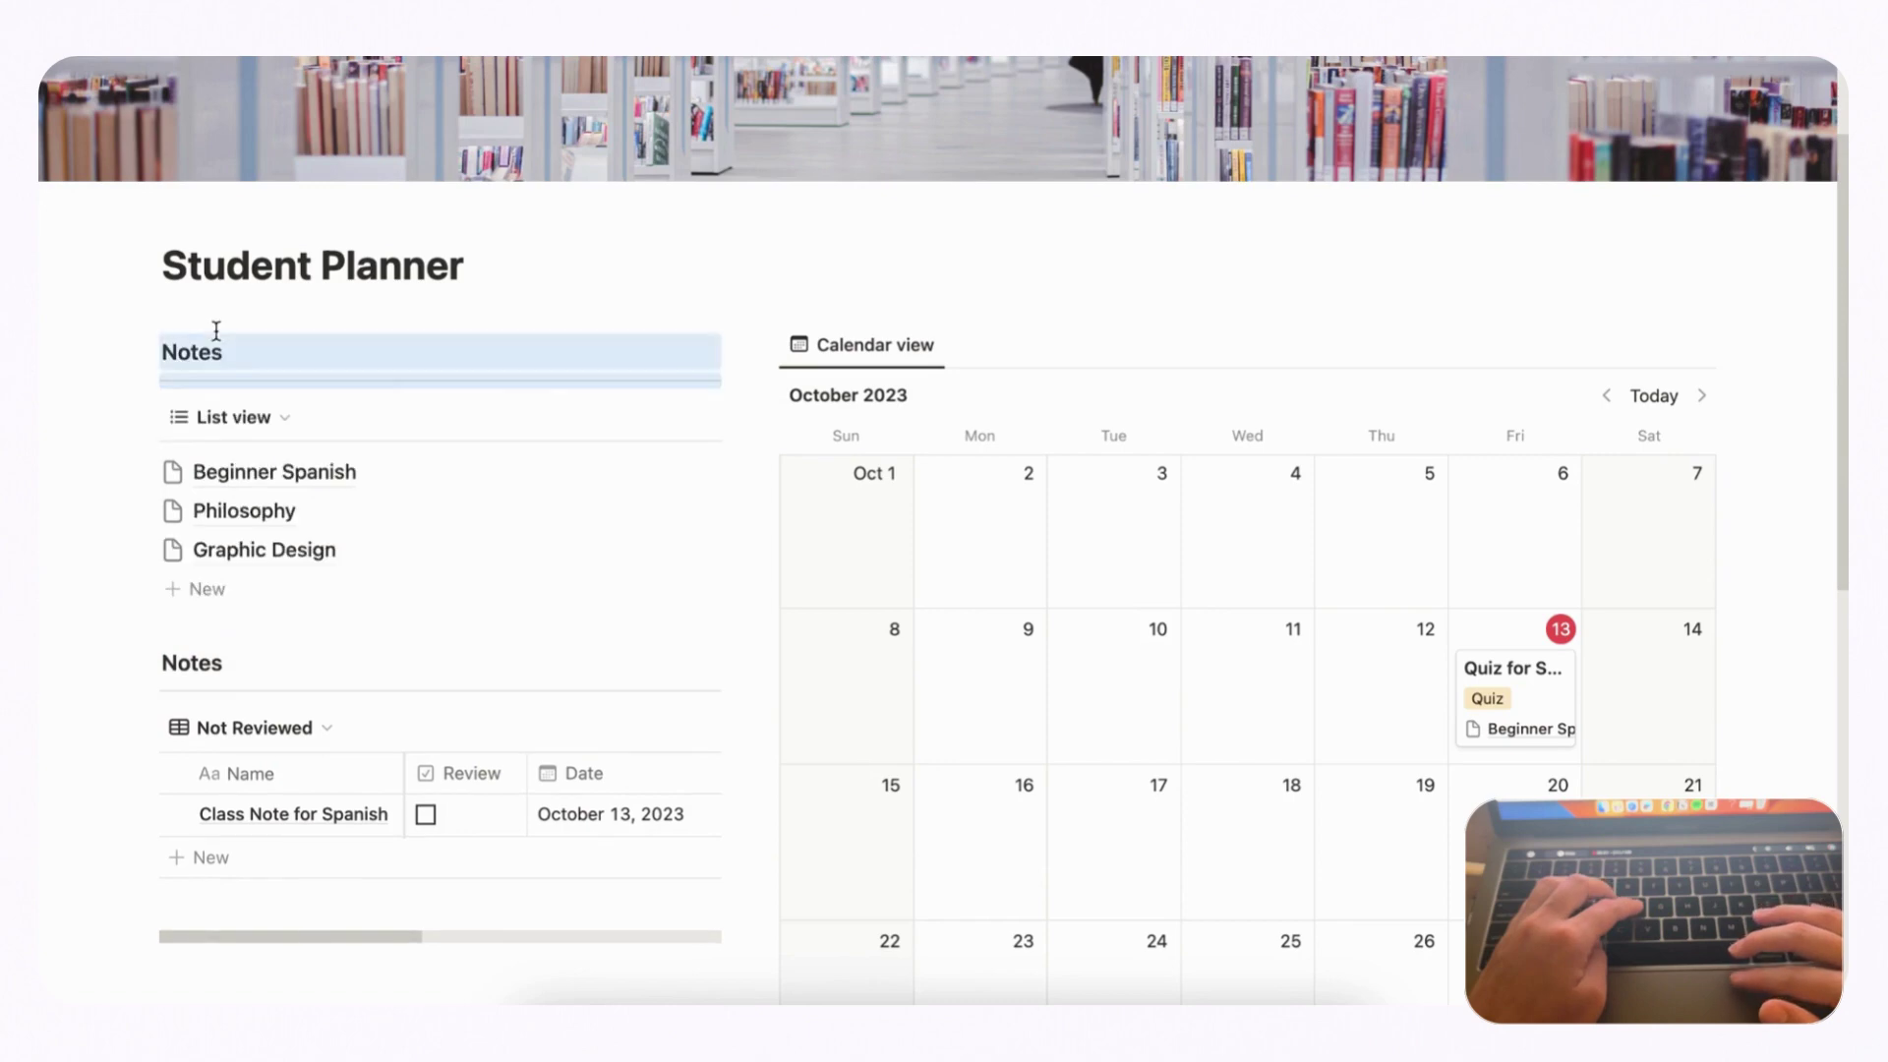
- Change the copied heading above the course list to Courses/Topics
{"action": "left_click", "coordinate": [240, 357]}
{"action": "key", "text": "BackSpace"}
{"action": "key", "text": "BackSpace"}
{"action": "key", "text": "BackSpace"}
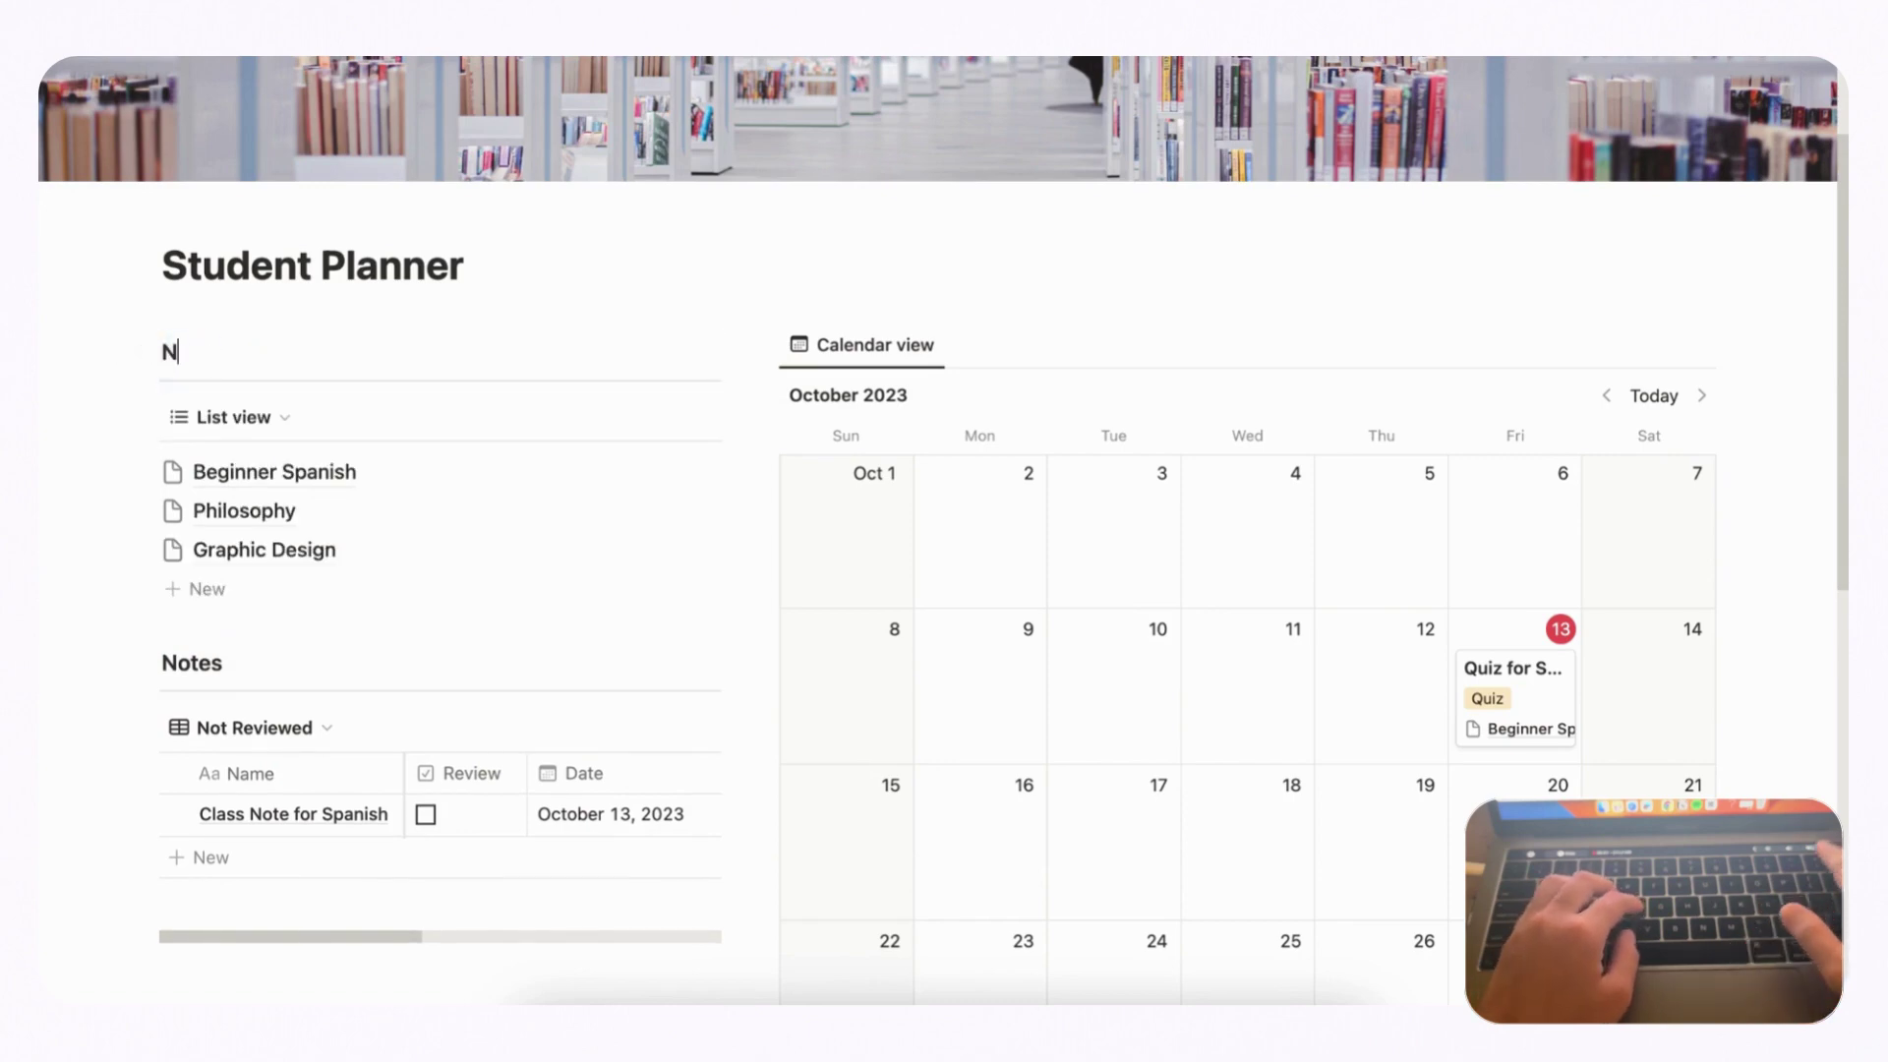
{"action": "type", "text": "Courses/Topics"}
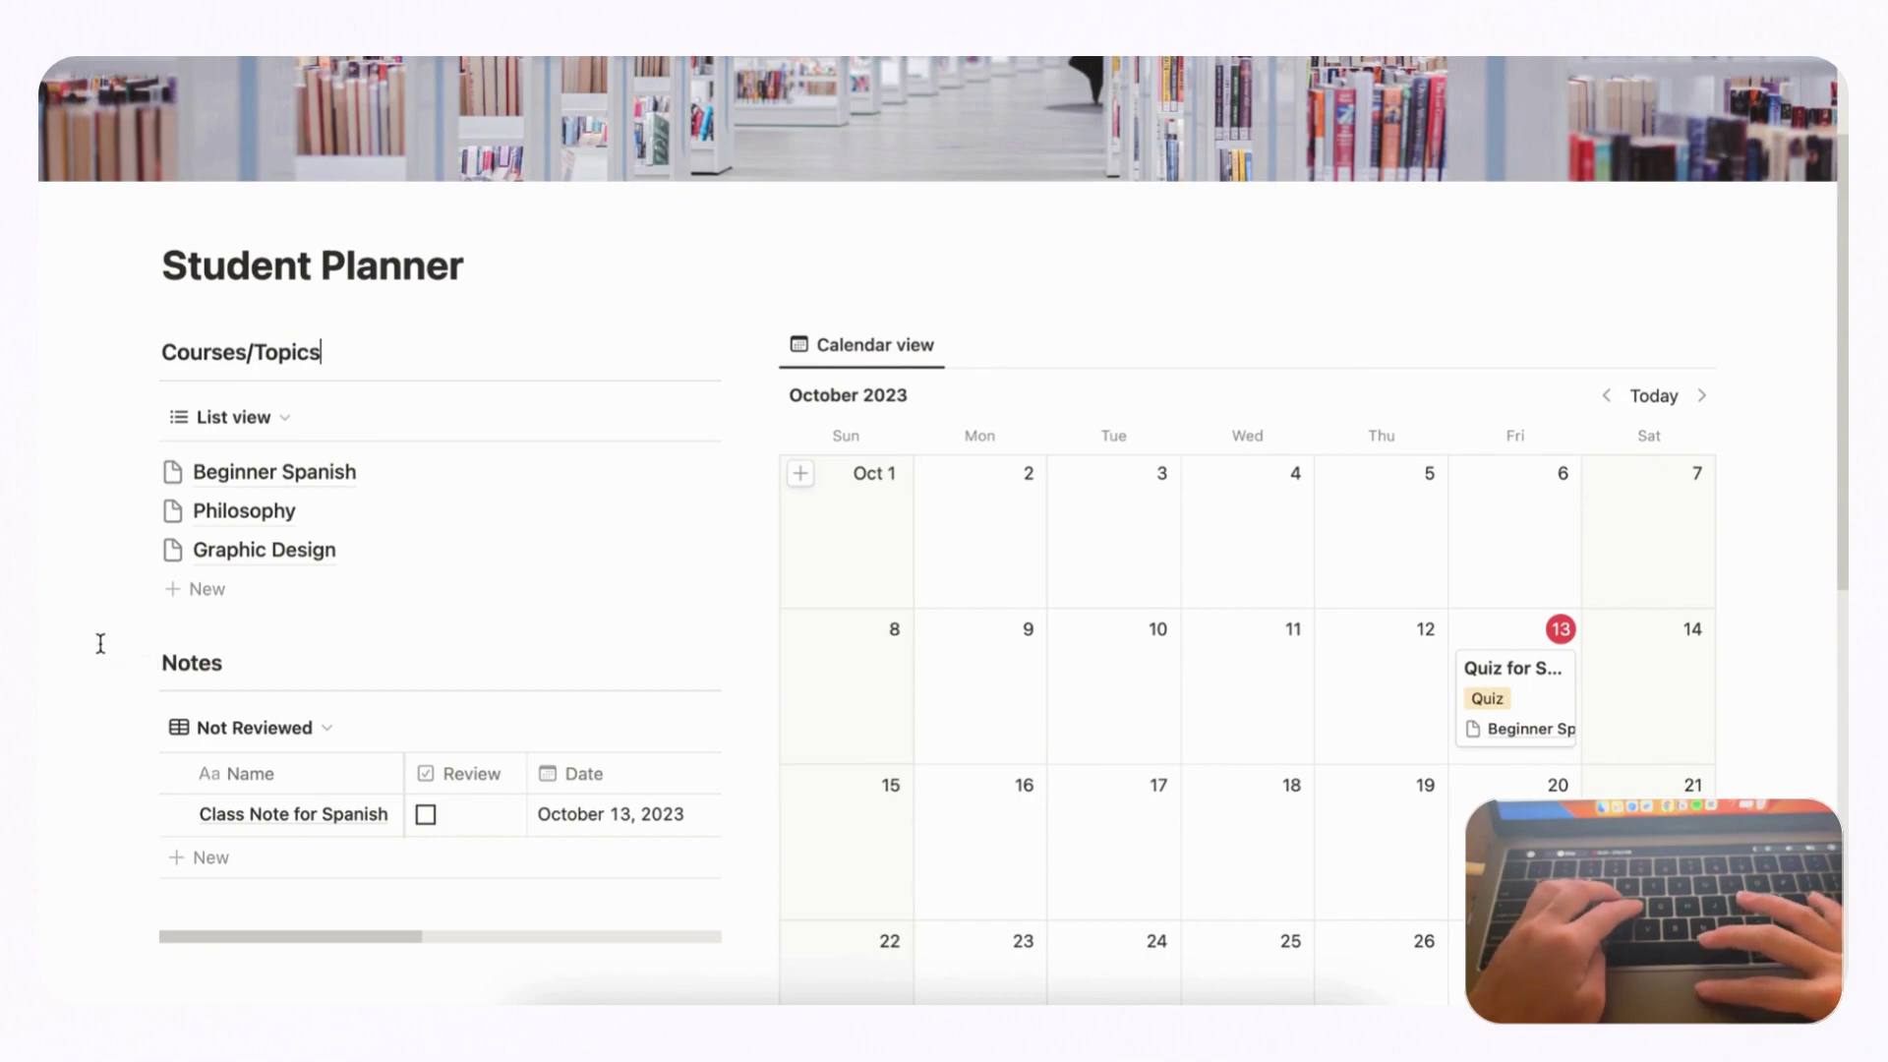
- Duplicate the Notes heading with its divider, place the copy above the calendar view and change its text to Study Calendar
{"action": "left_click_drag", "start_coordinate": [138, 661], "coordinate": [223, 699]}
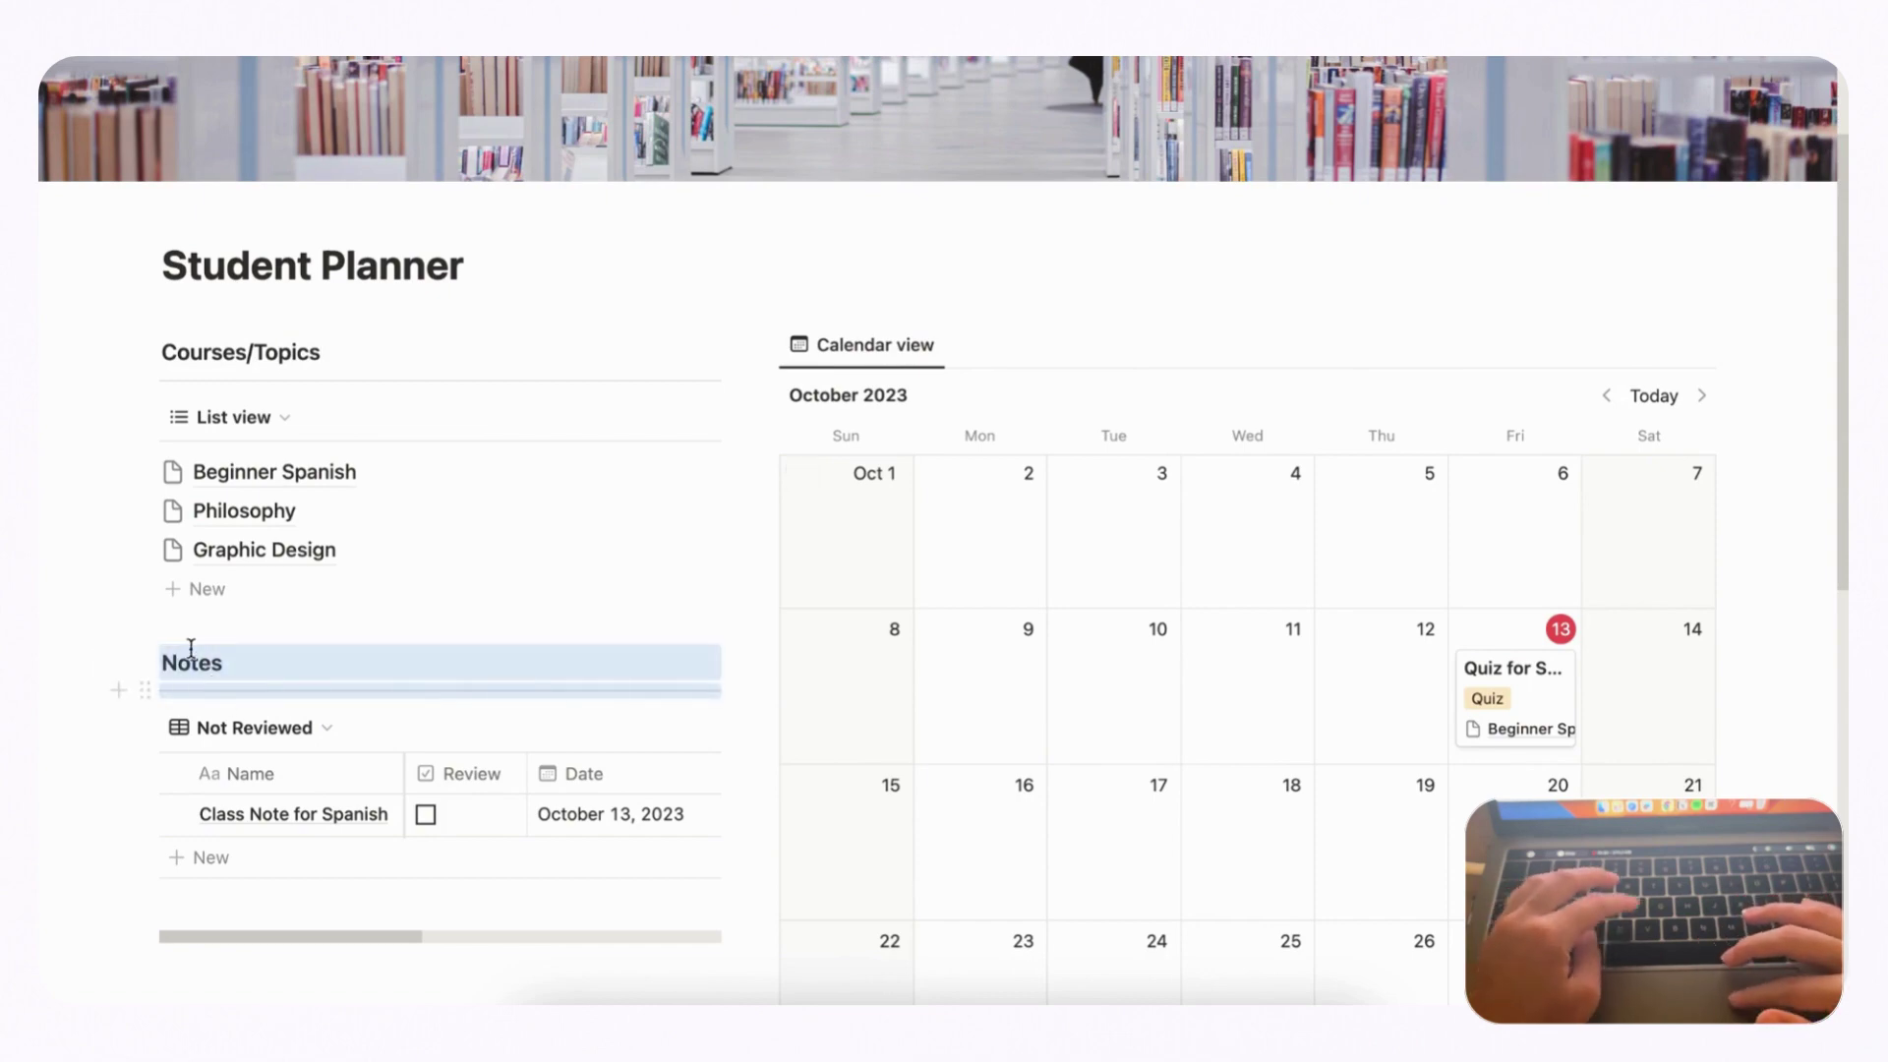
{"action": "left_click", "coordinate": [185, 633]}
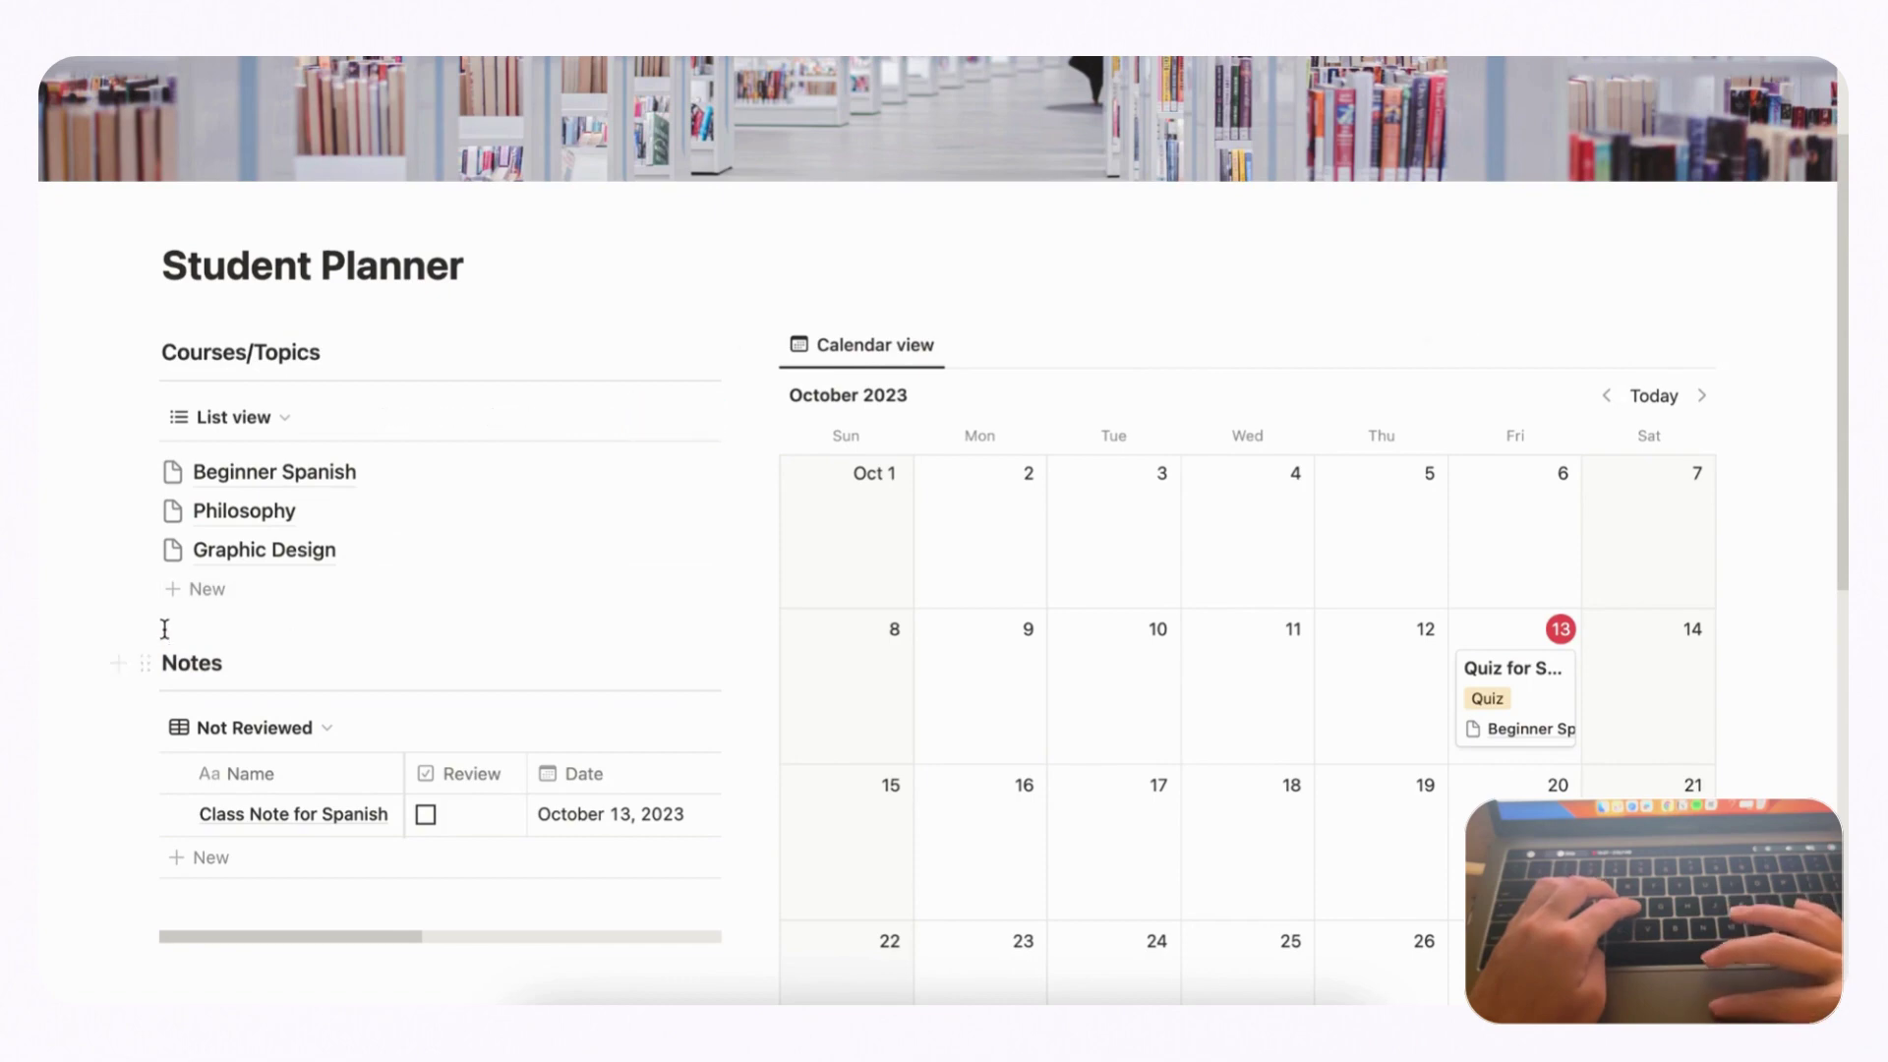
{"action": "left_click", "coordinate": [118, 661]}
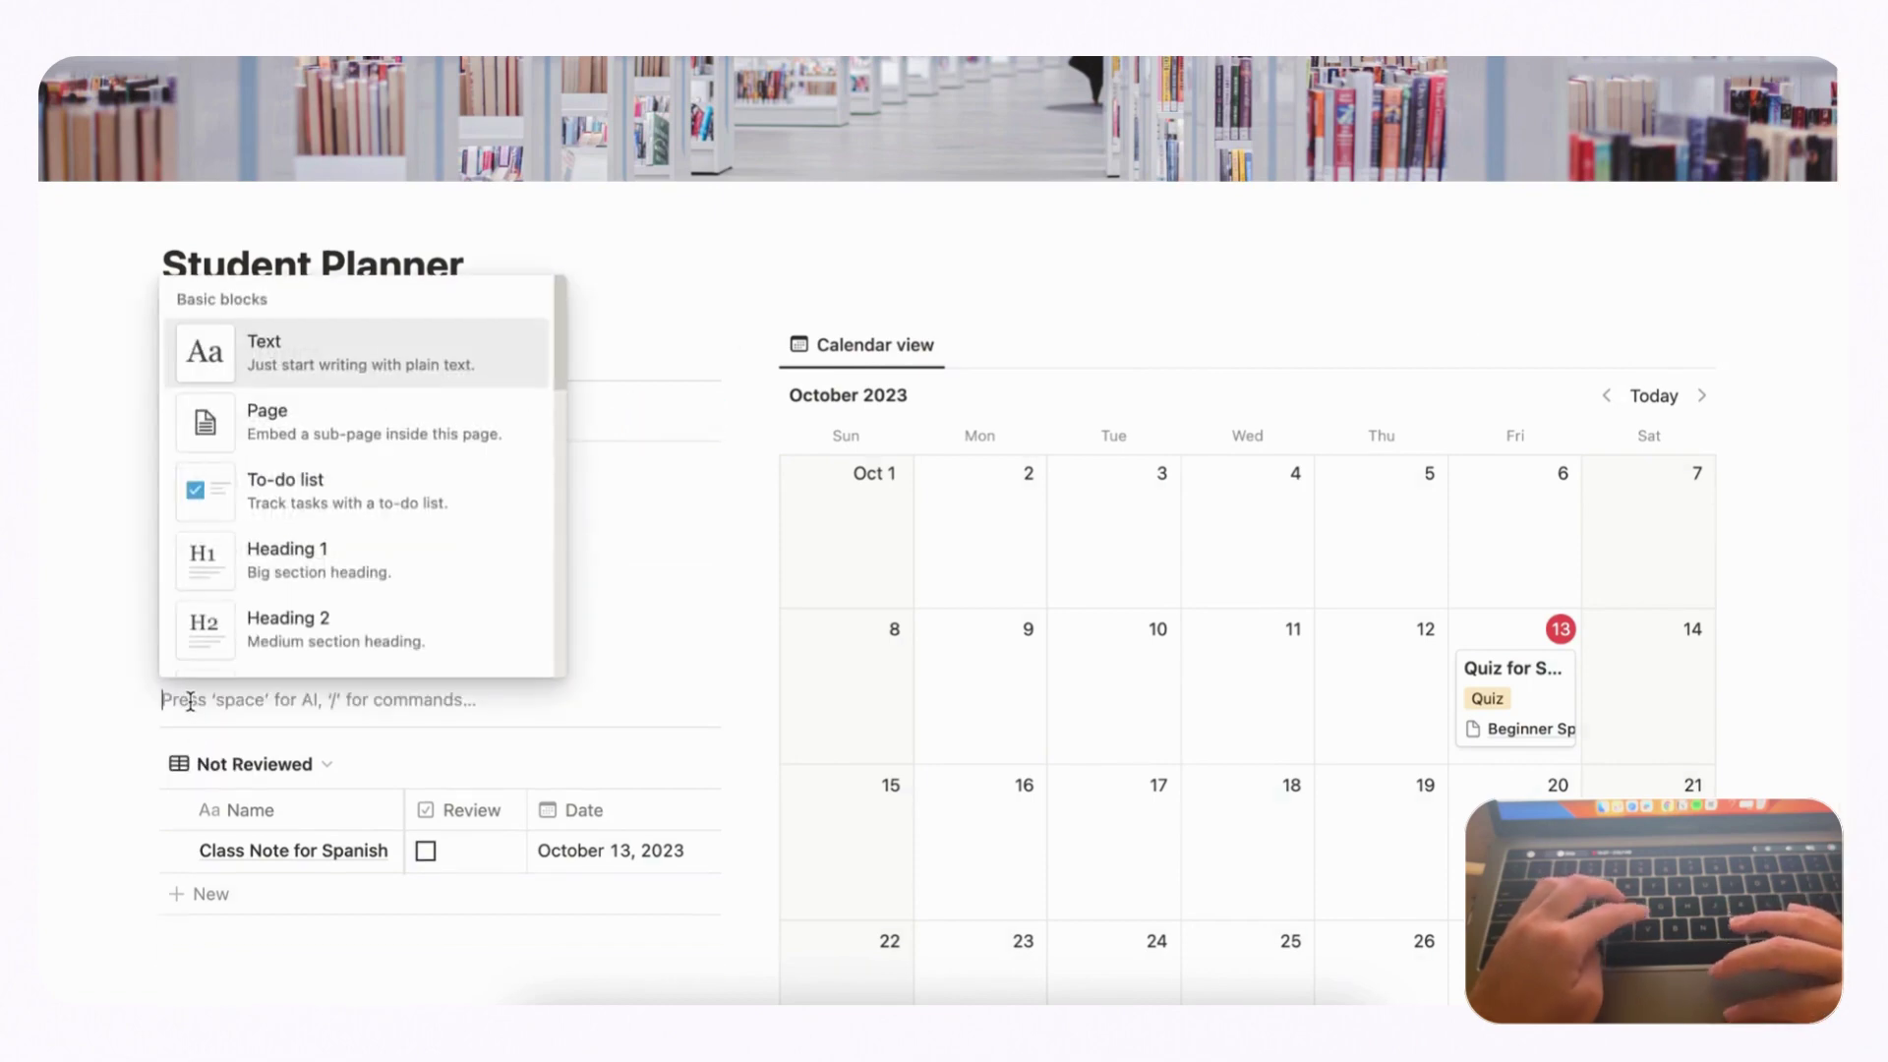
{"action": "type", "text": "Notes"}
{"action": "left_click_drag", "start_coordinate": [145, 717], "coordinate": [872, 335]}
{"action": "key", "text": "BackSpace"}
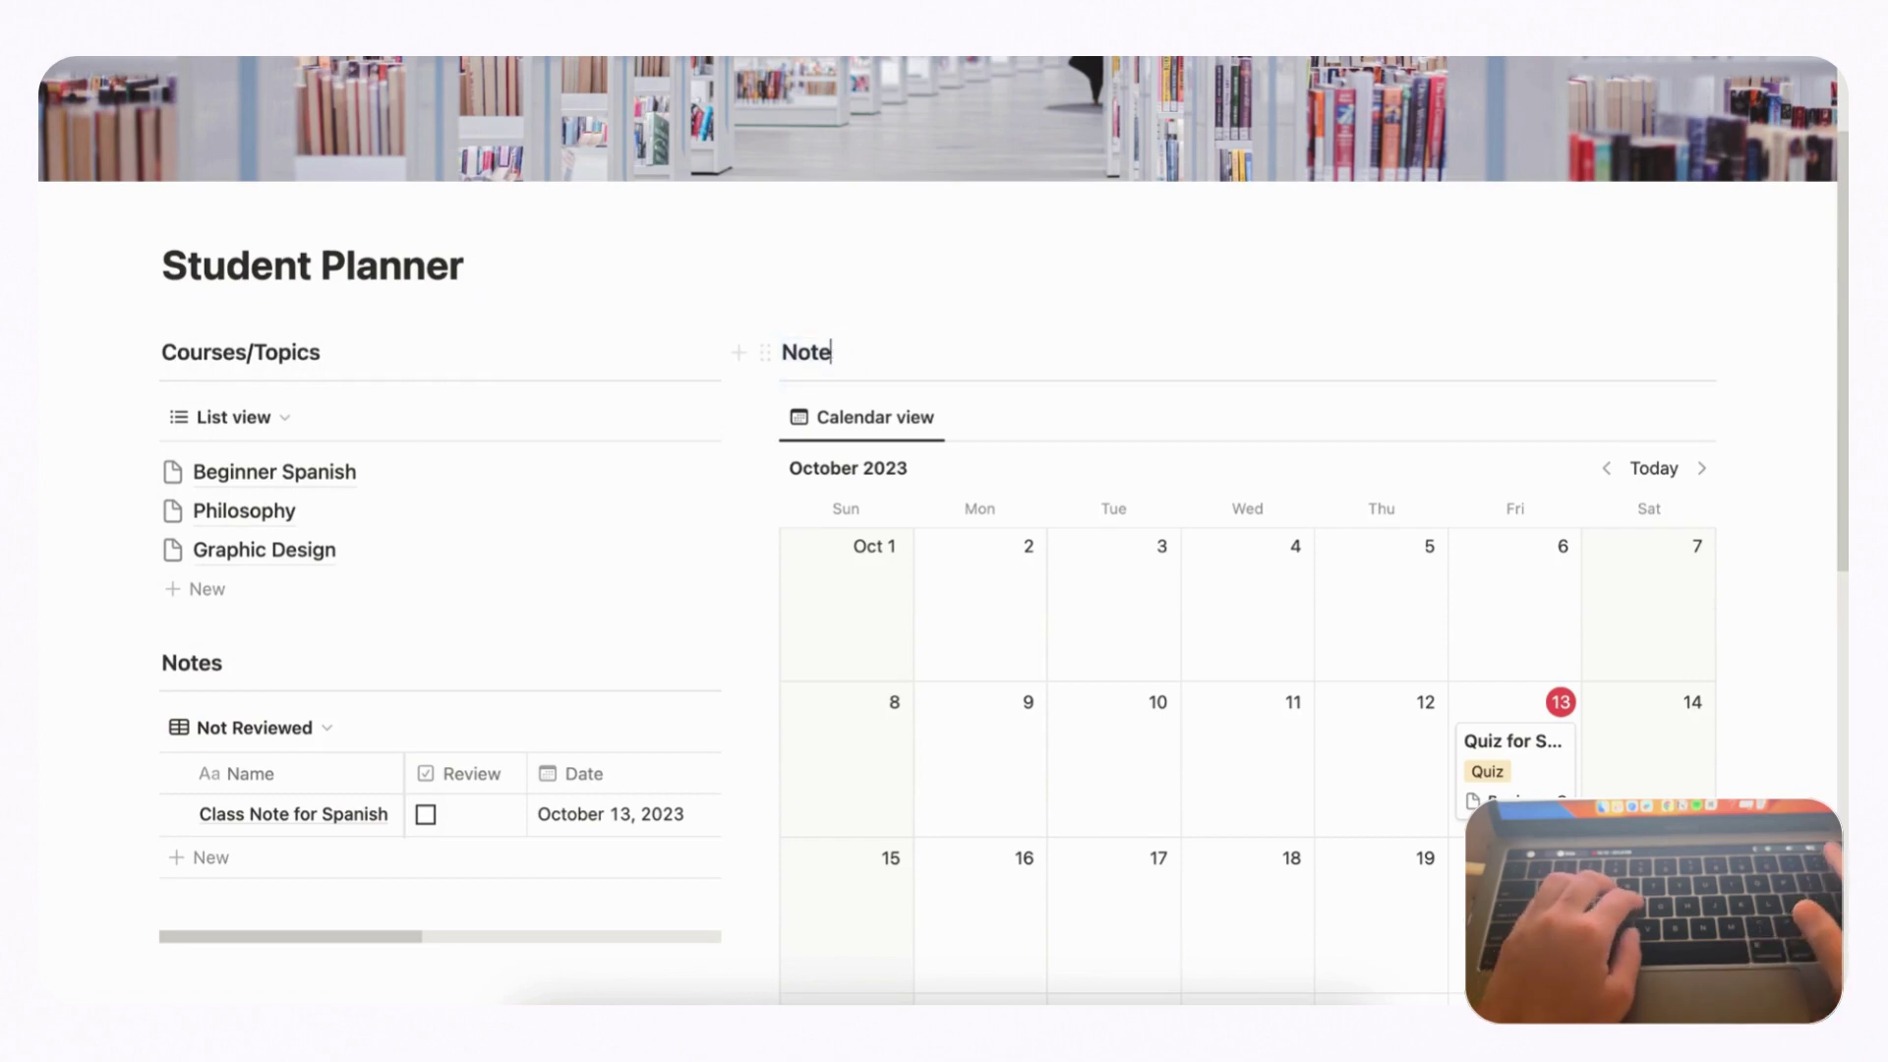
{"action": "type", "text": "Study Calendar"}
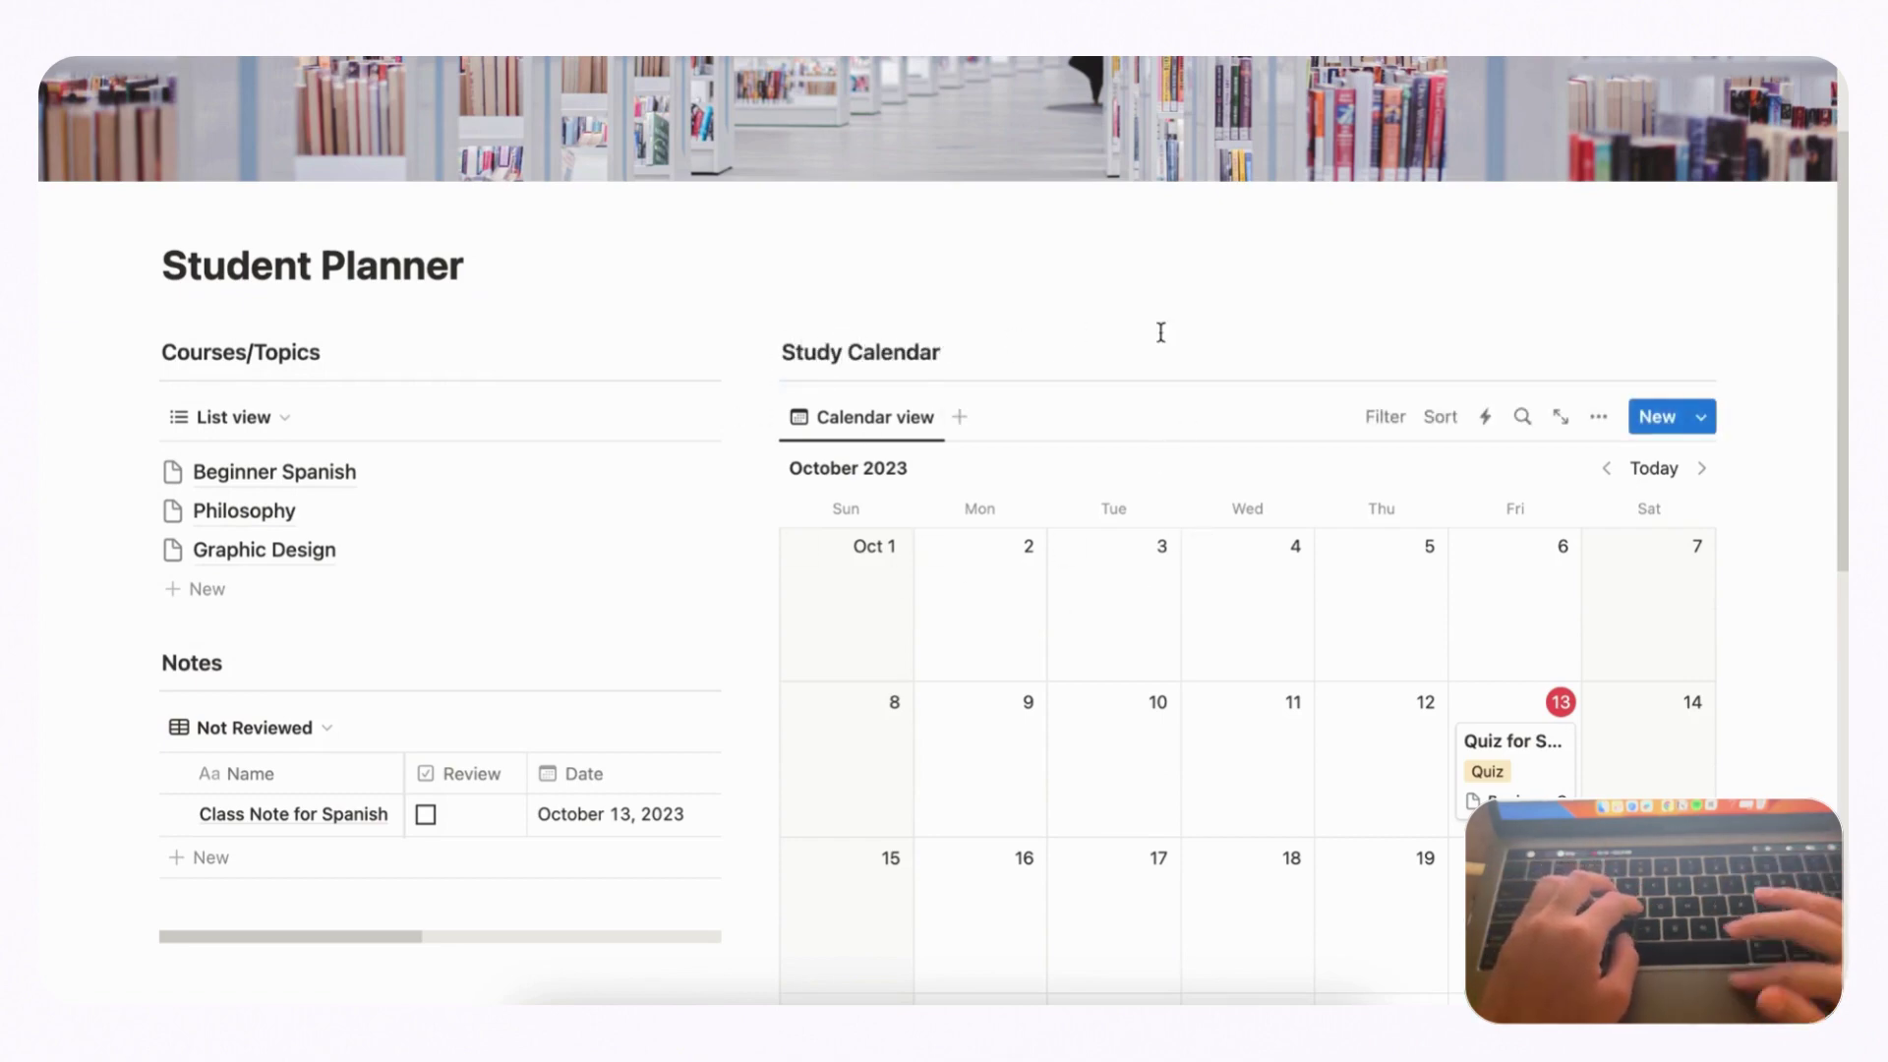
- Look over the Beginner Spanish page from the course list and close it
{"action": "scroll", "coordinate": [1165, 591], "scroll_direction": "down", "scroll_amount": 1}
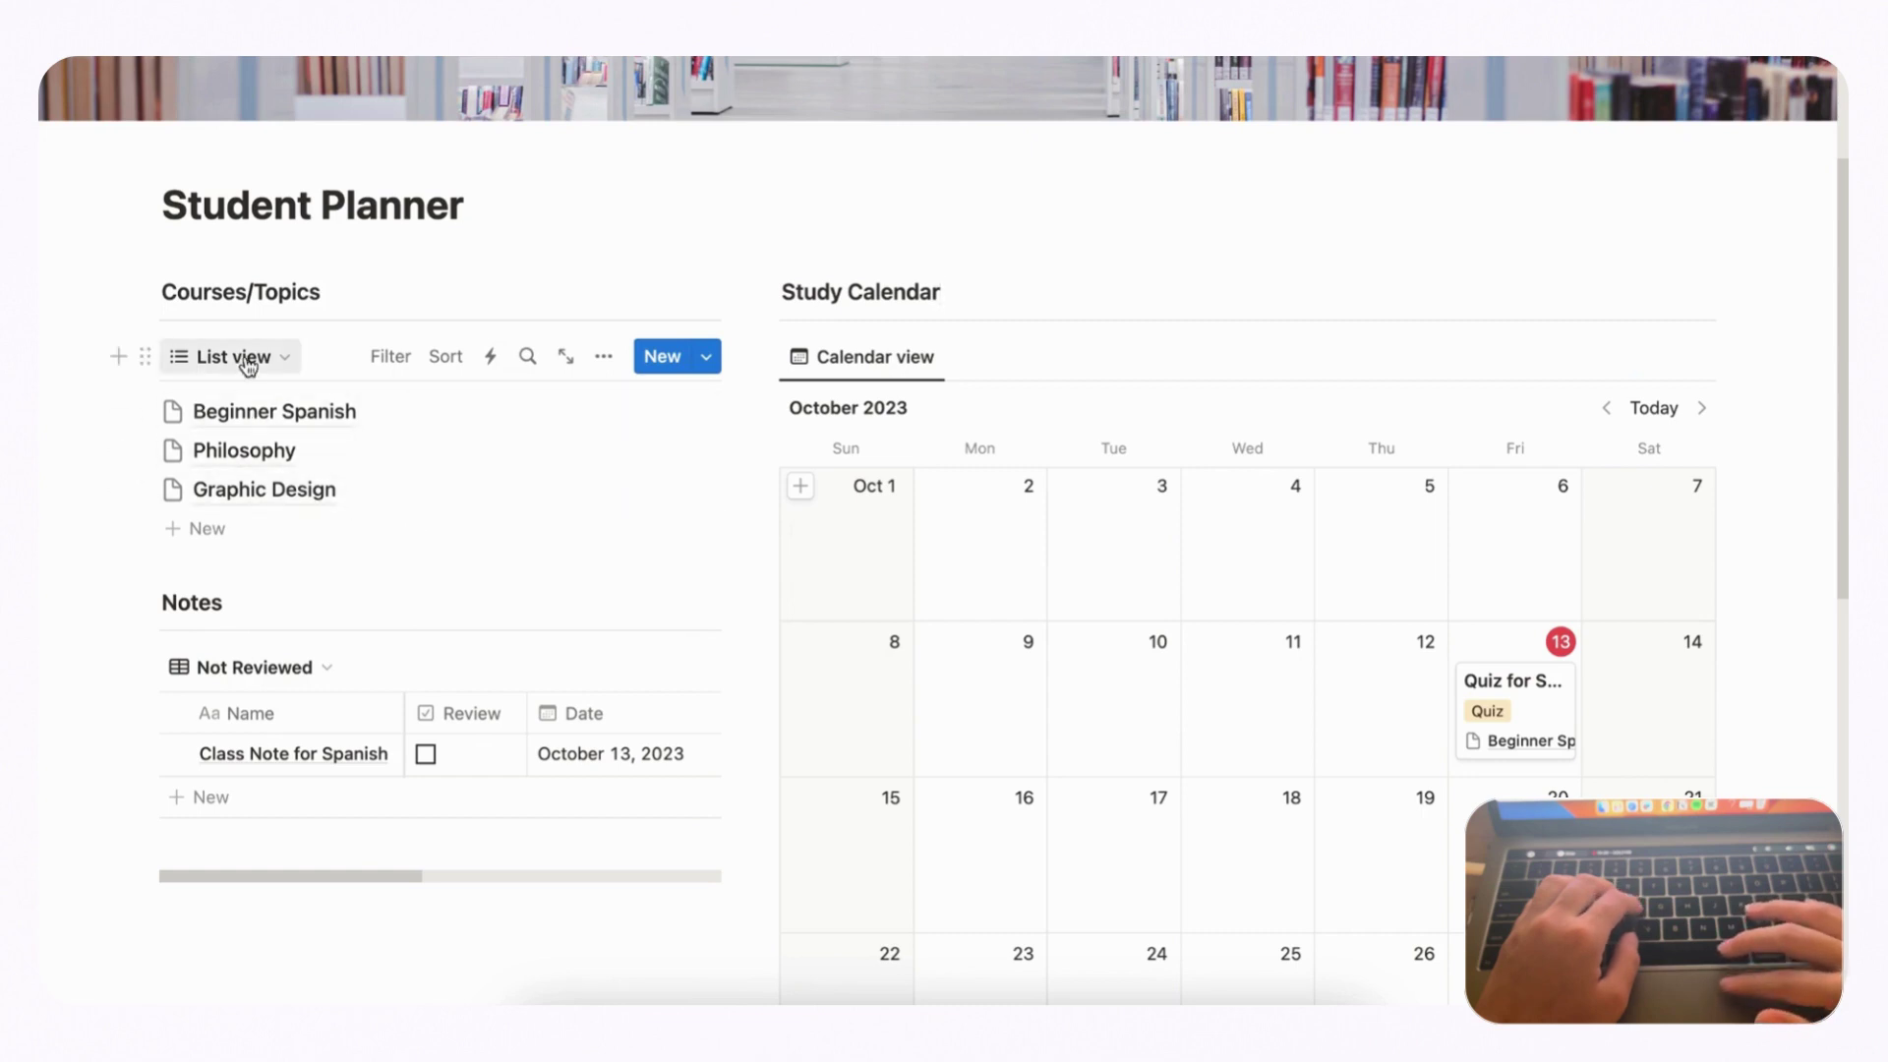
{"action": "left_click", "coordinate": [293, 423]}
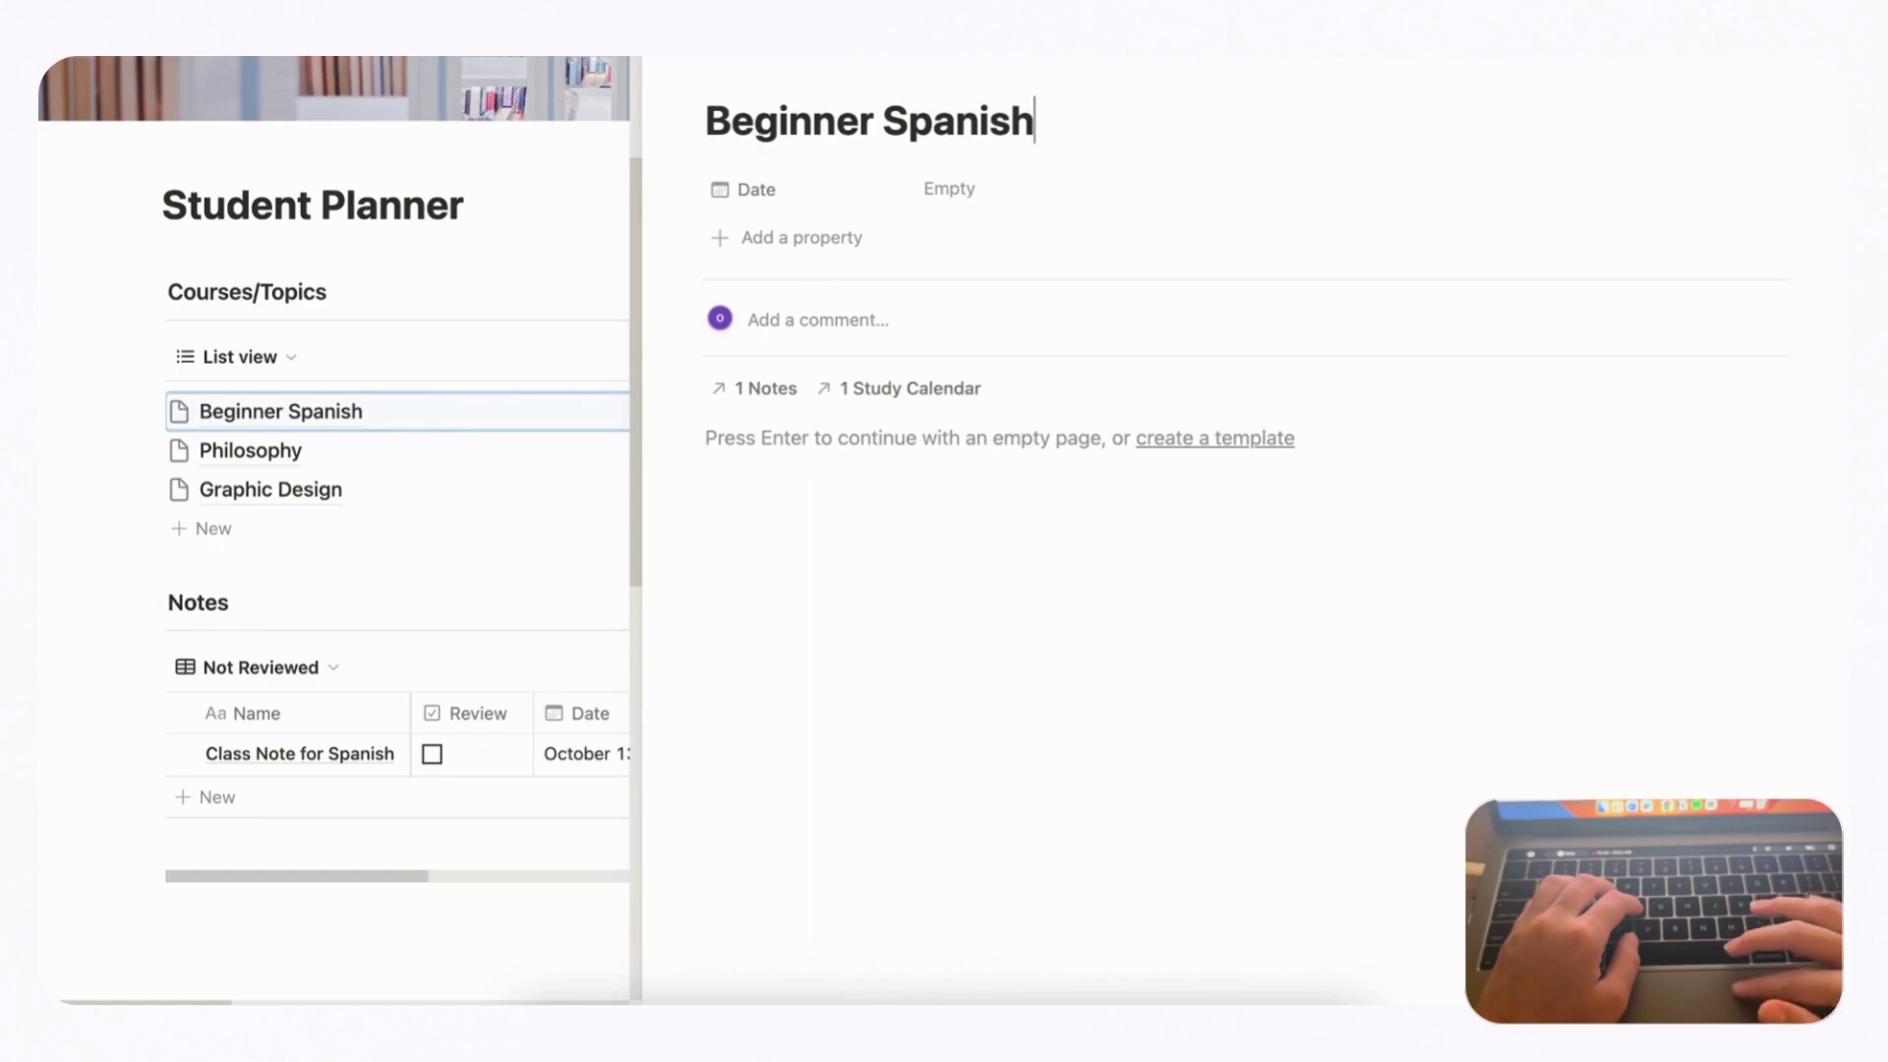
{"action": "key", "text": "Escape"}
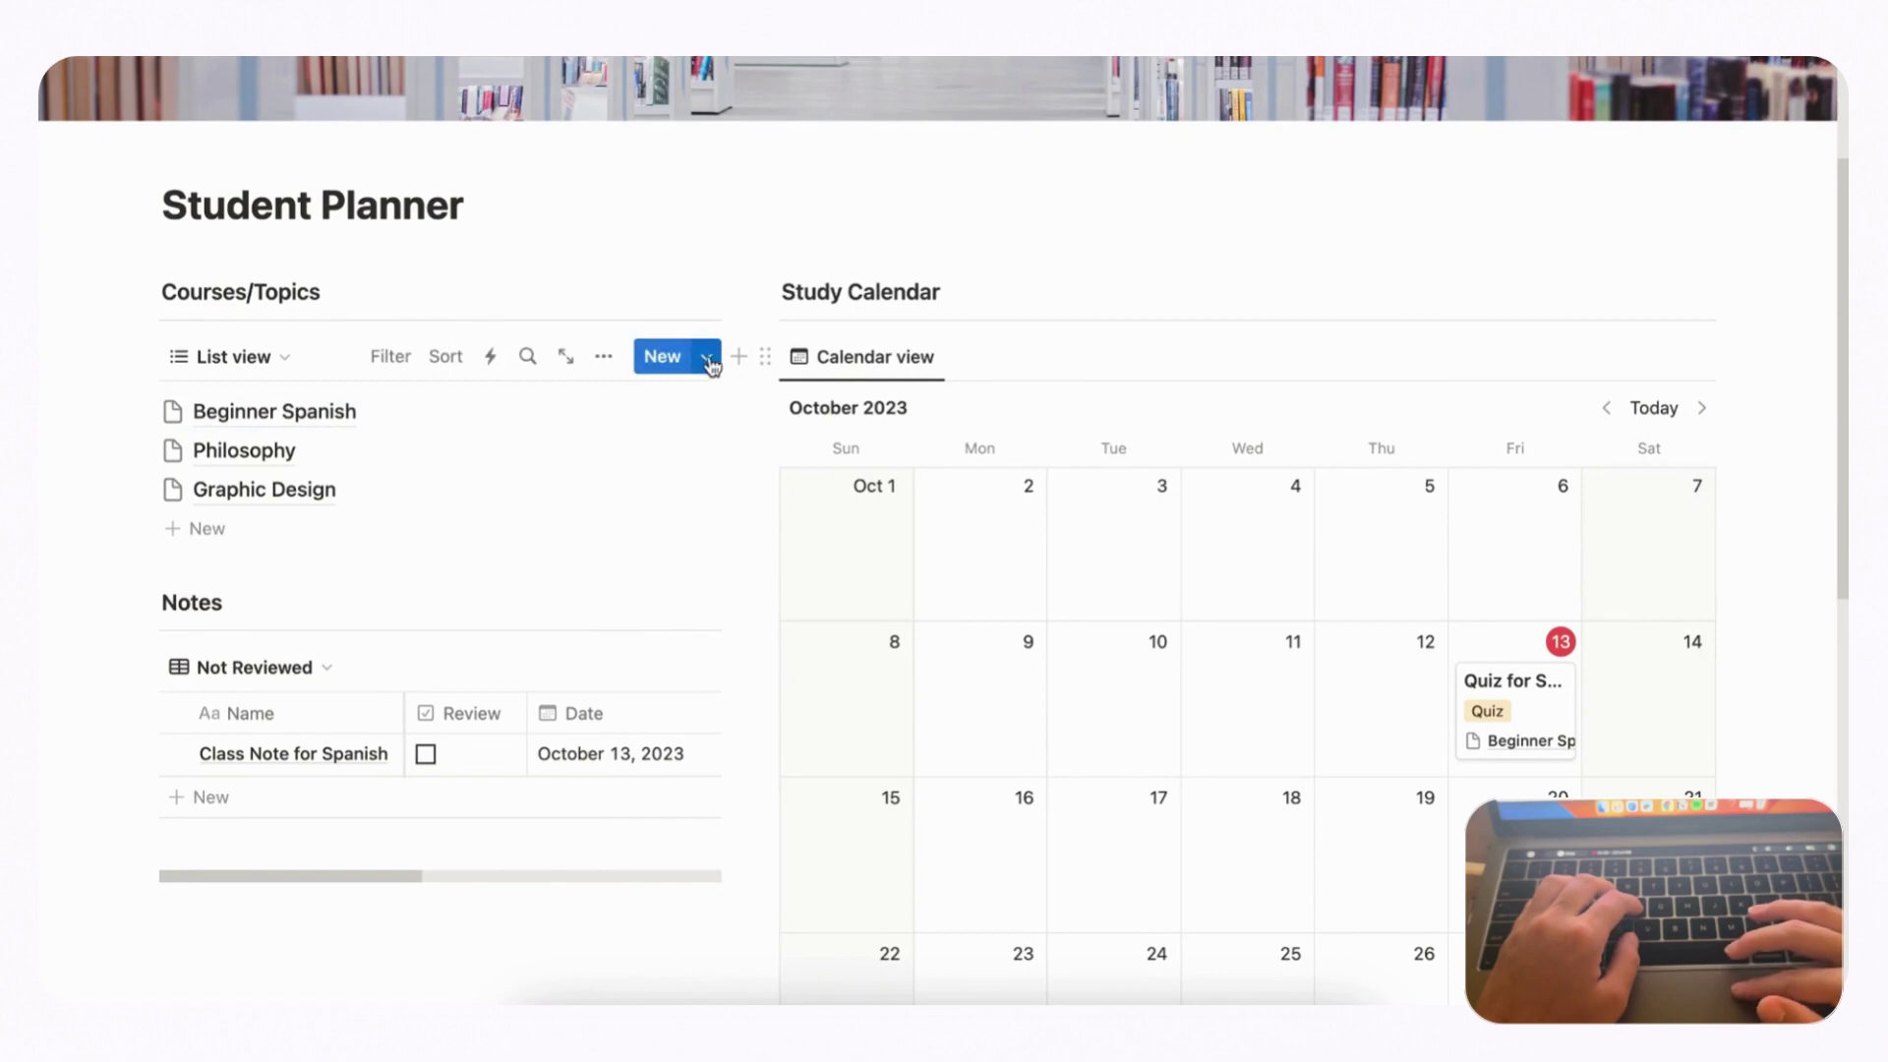
- Create a new template in the Topics/Course database titled New Course/Topic and start its empty page body
{"action": "left_click", "coordinate": [706, 358]}
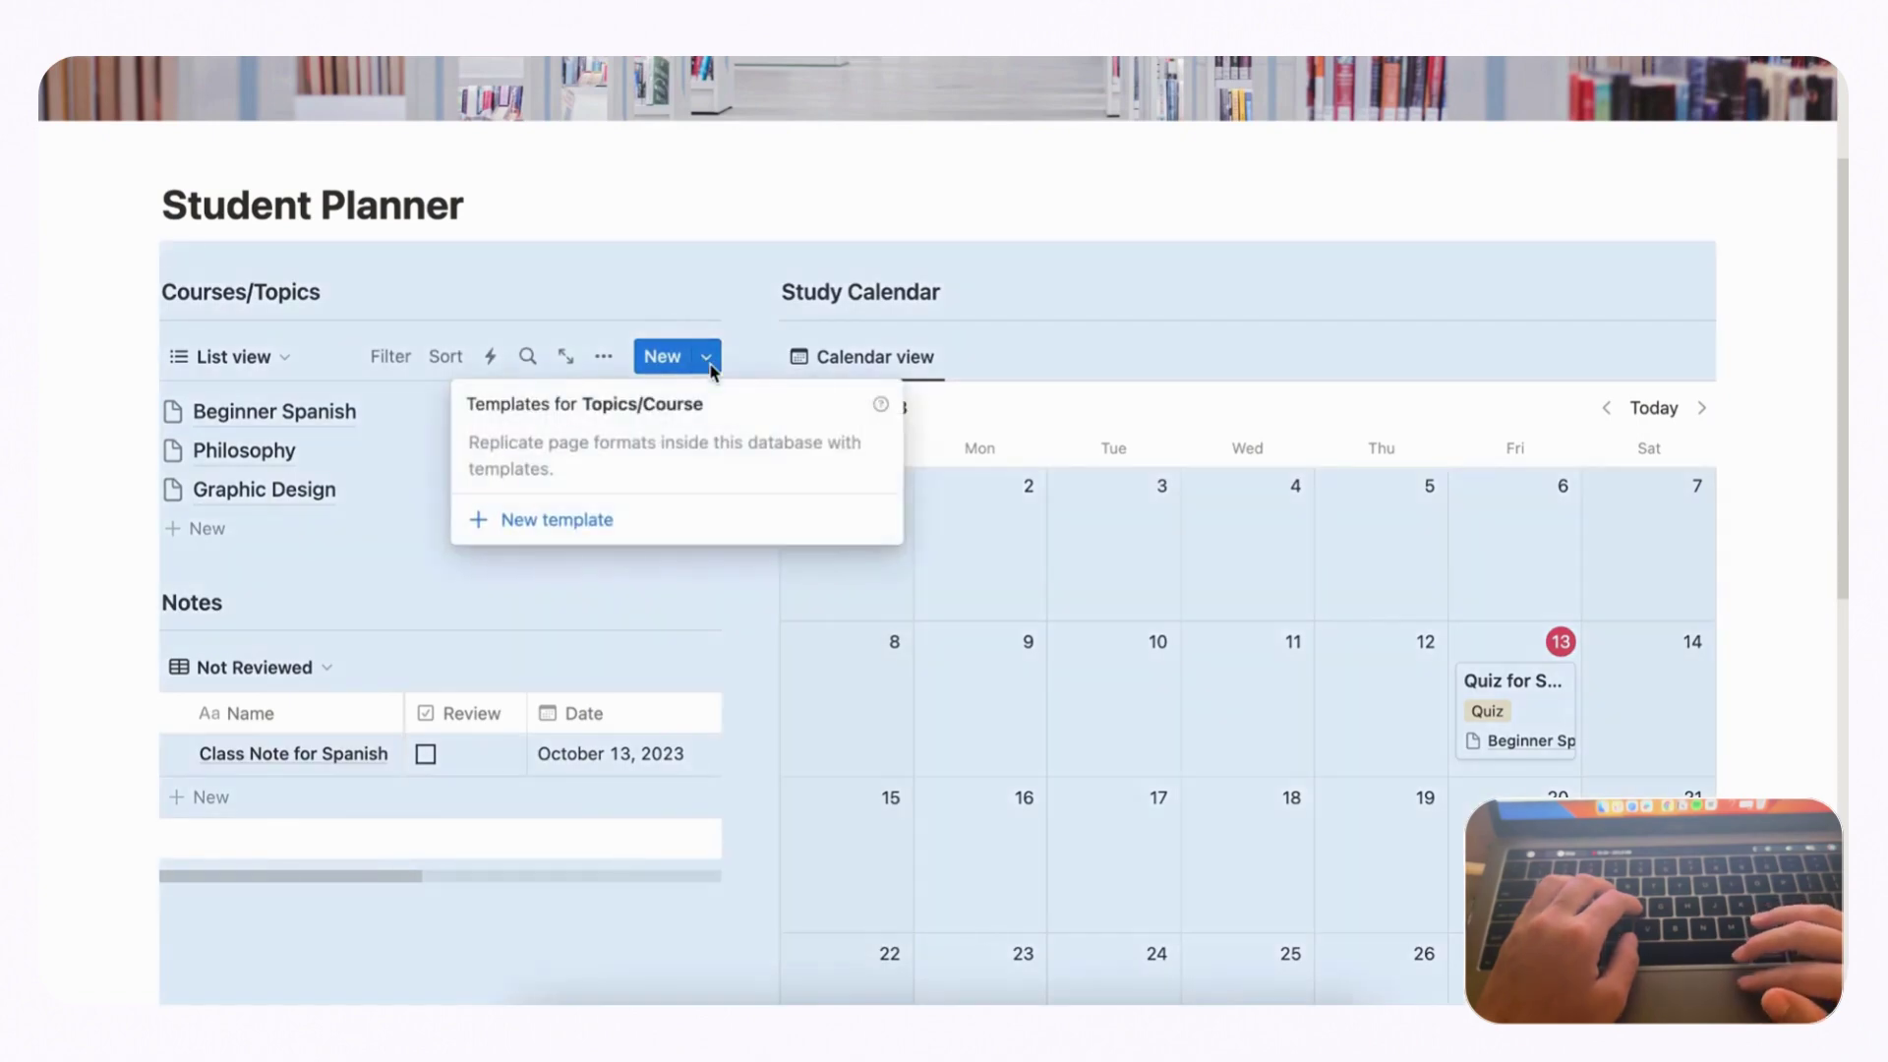
{"action": "left_click", "coordinate": [576, 529]}
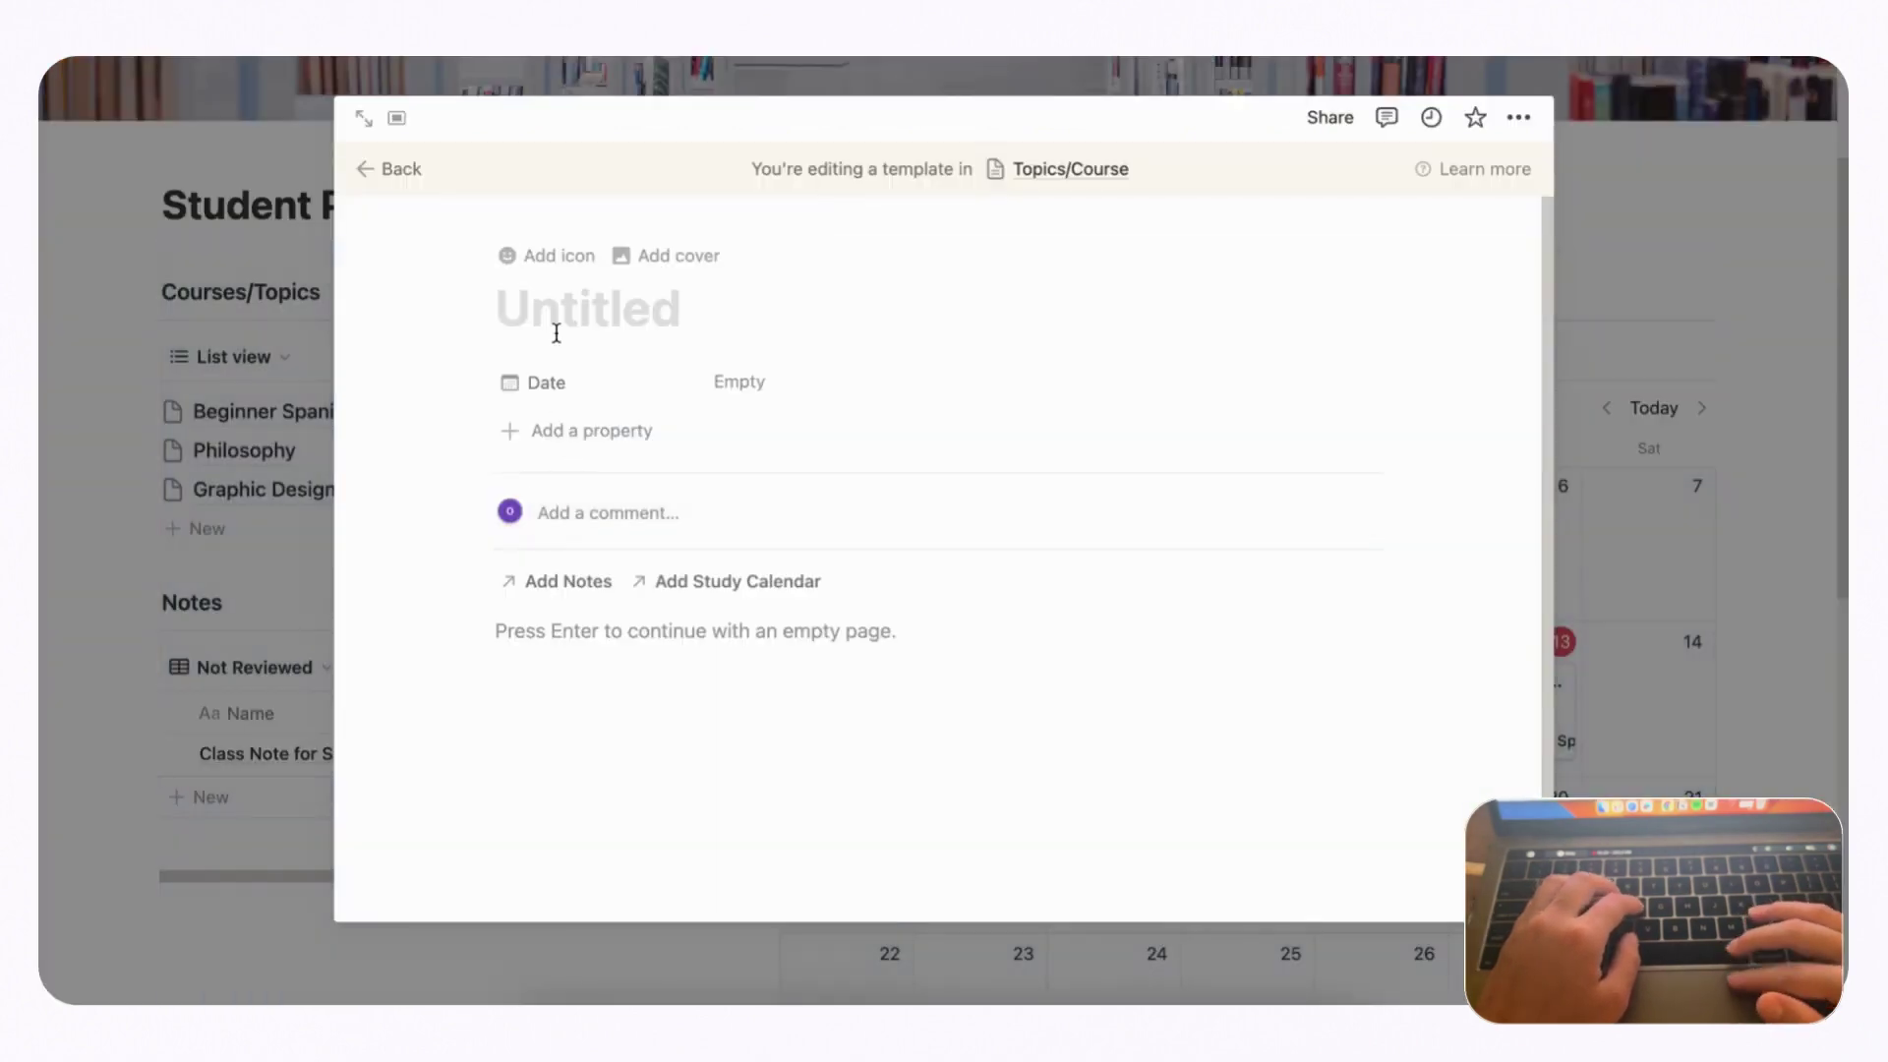
{"action": "type", "text": "Ne"}
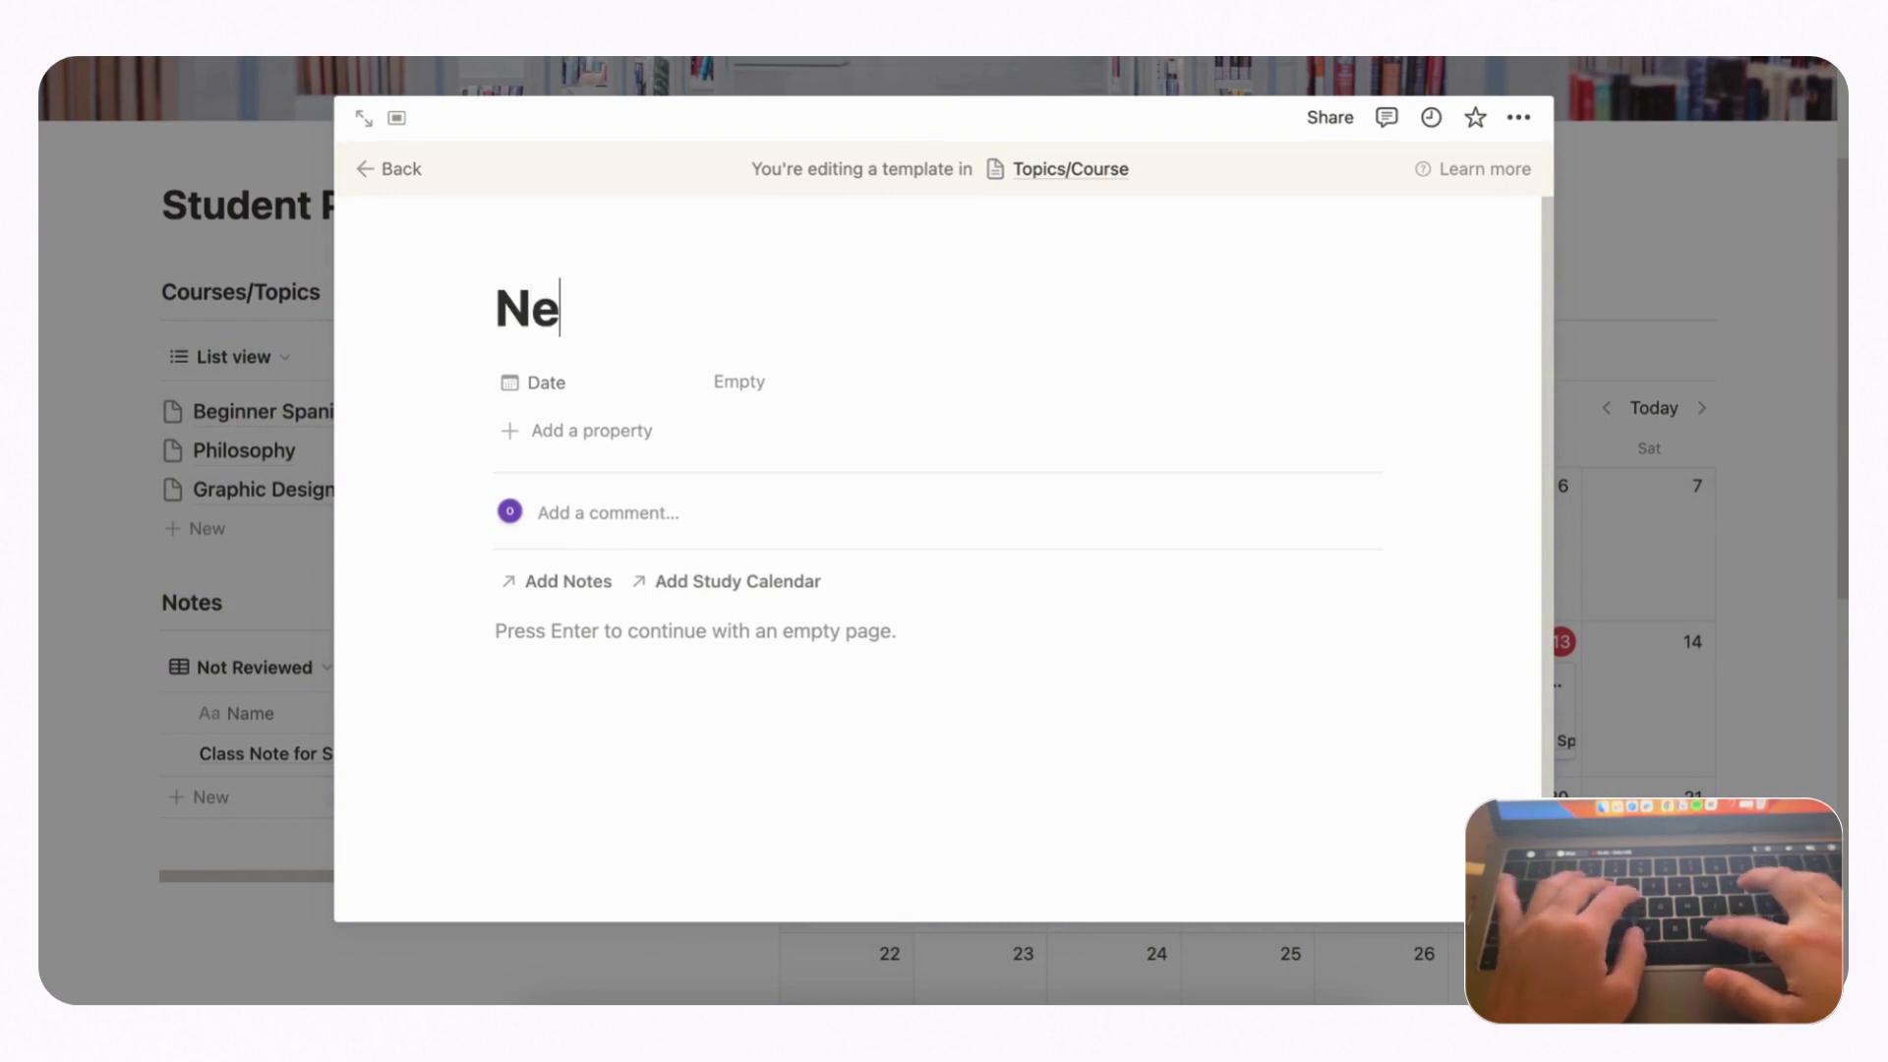
{"action": "type", "text": "w Course/Topic"}
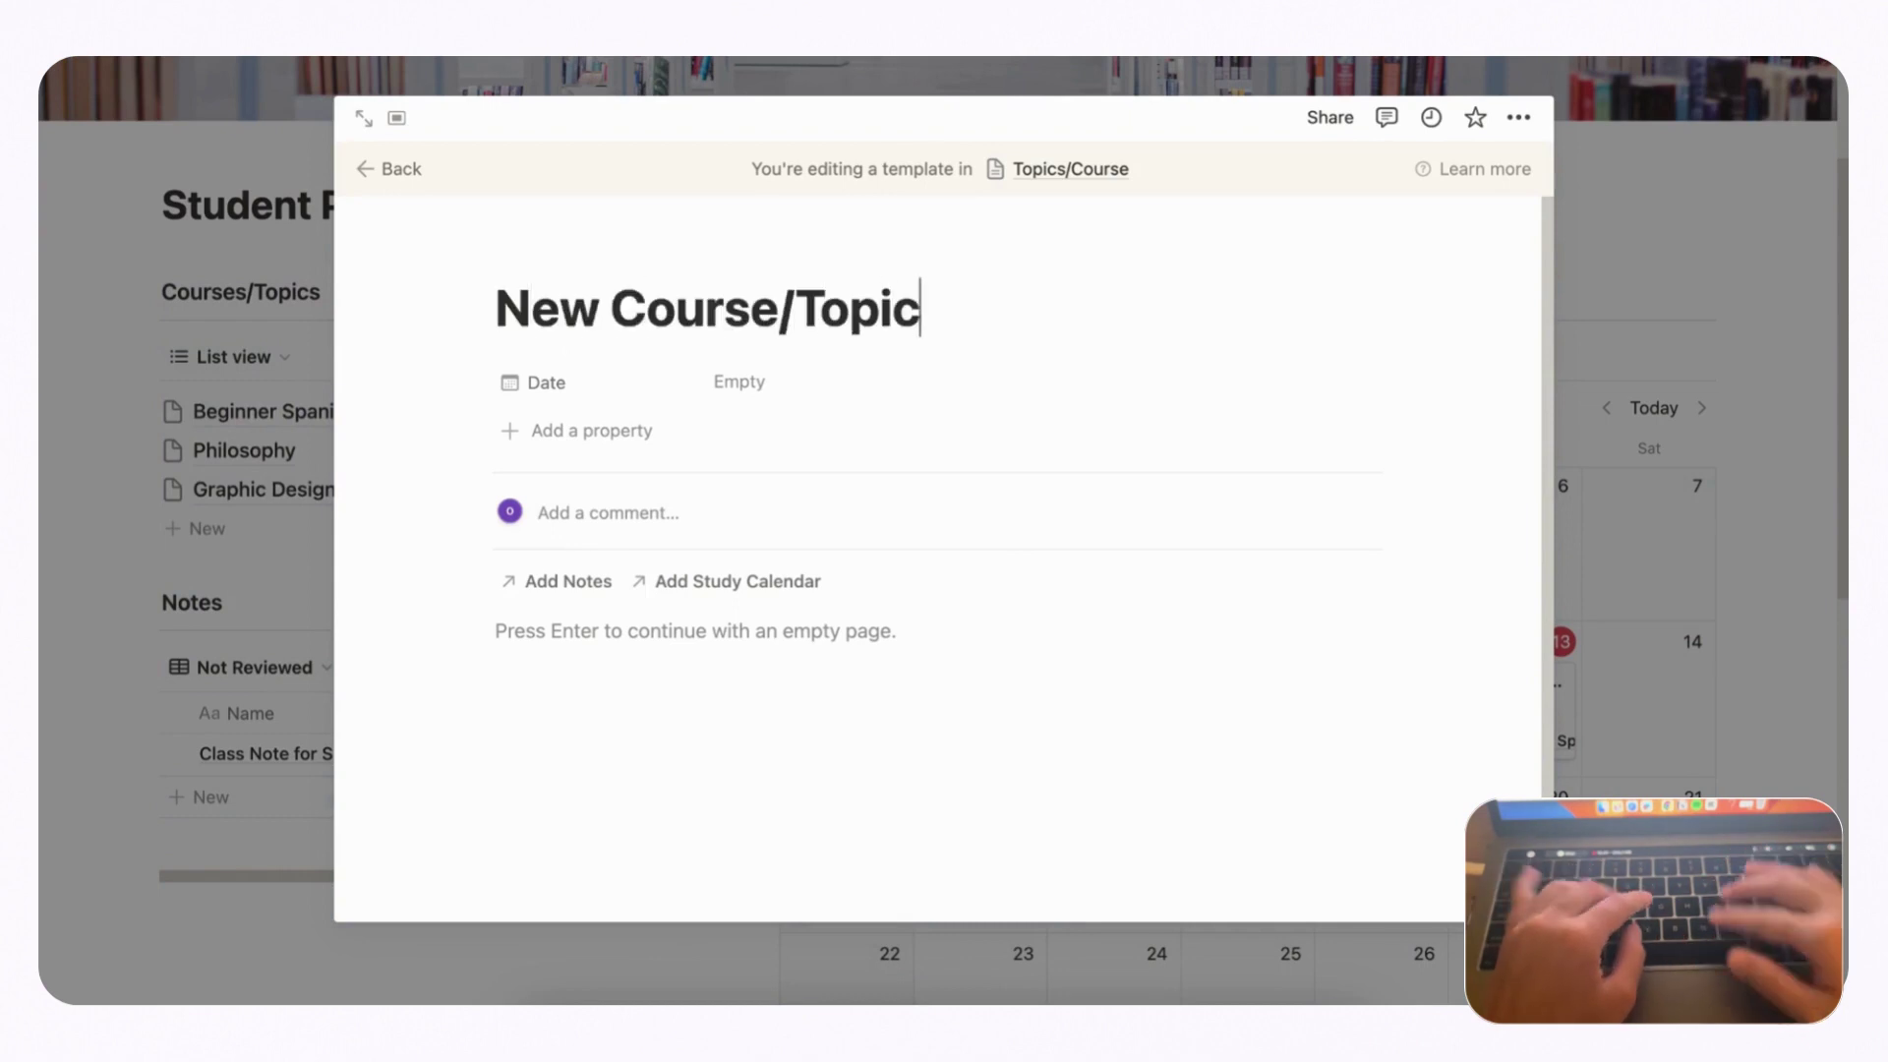
{"action": "key", "text": "Return"}
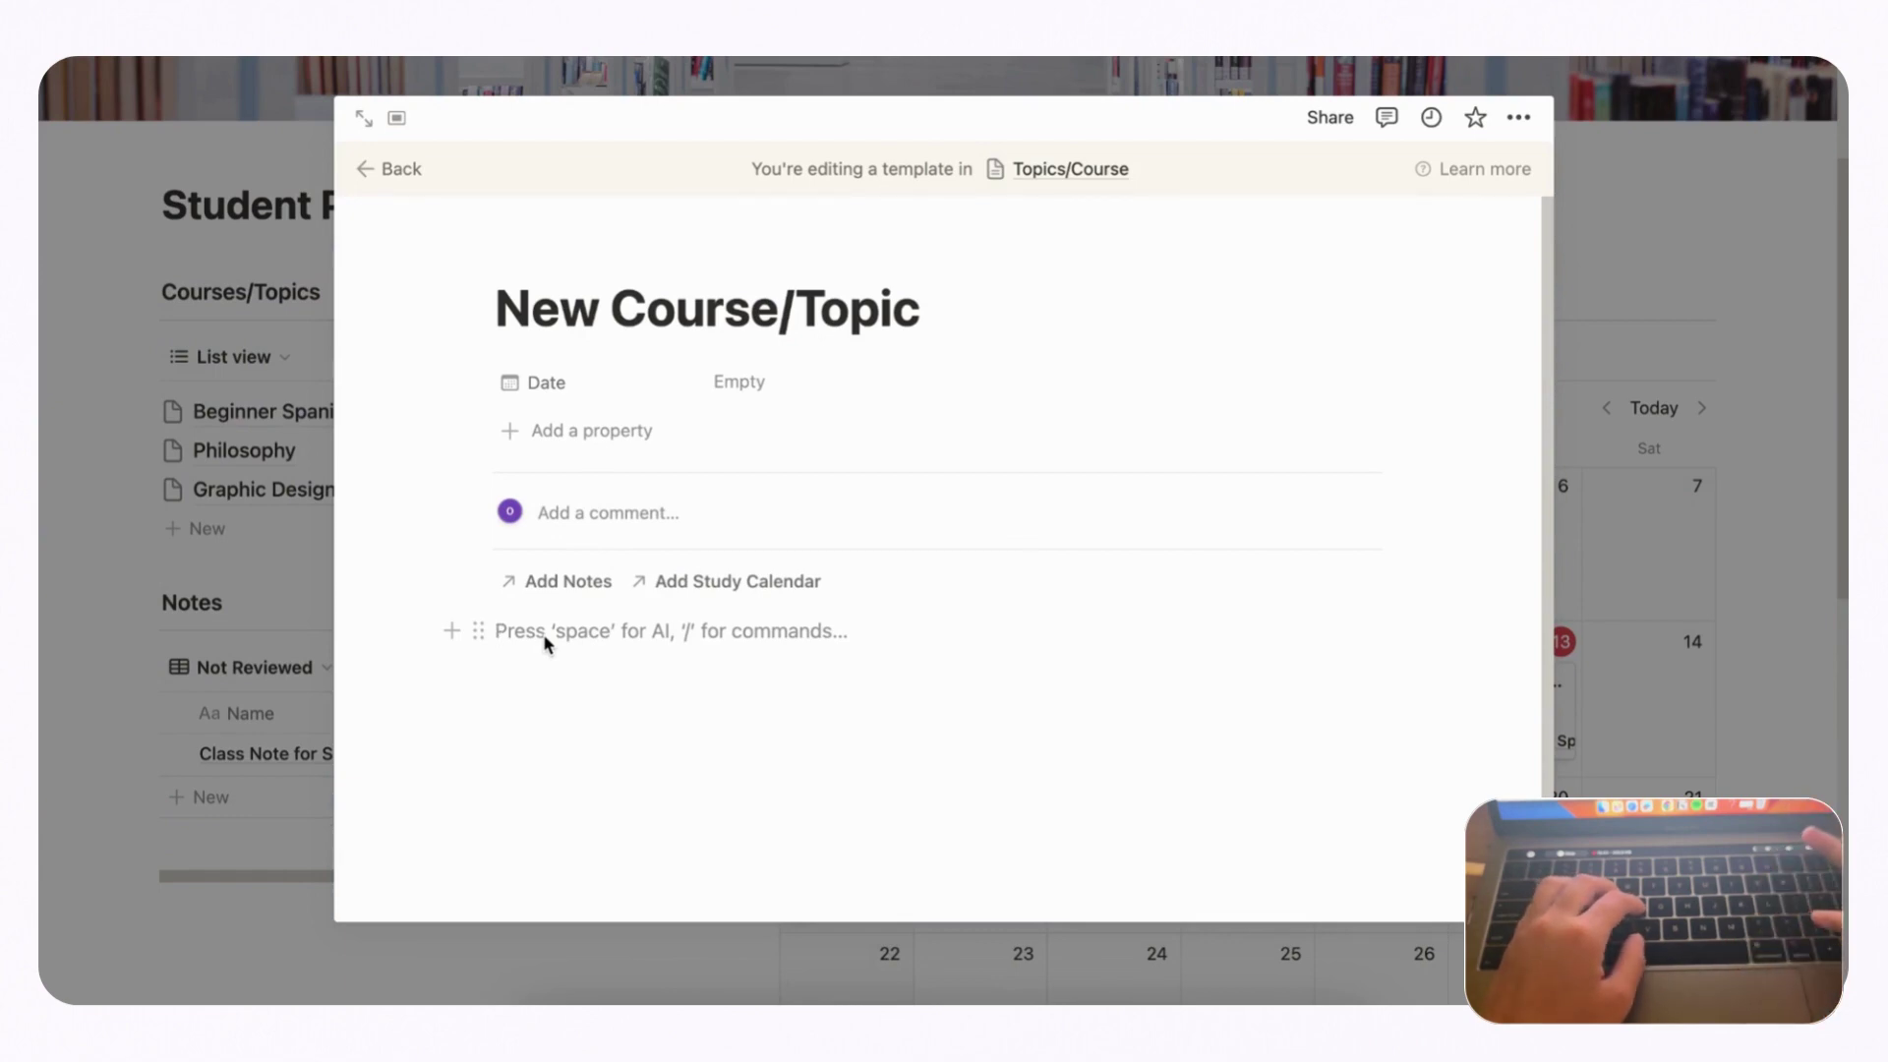
- Insert a linked view of the Notes database in the template body, copying the existing Not Reviewed view
{"action": "type", "text": "/lin"}
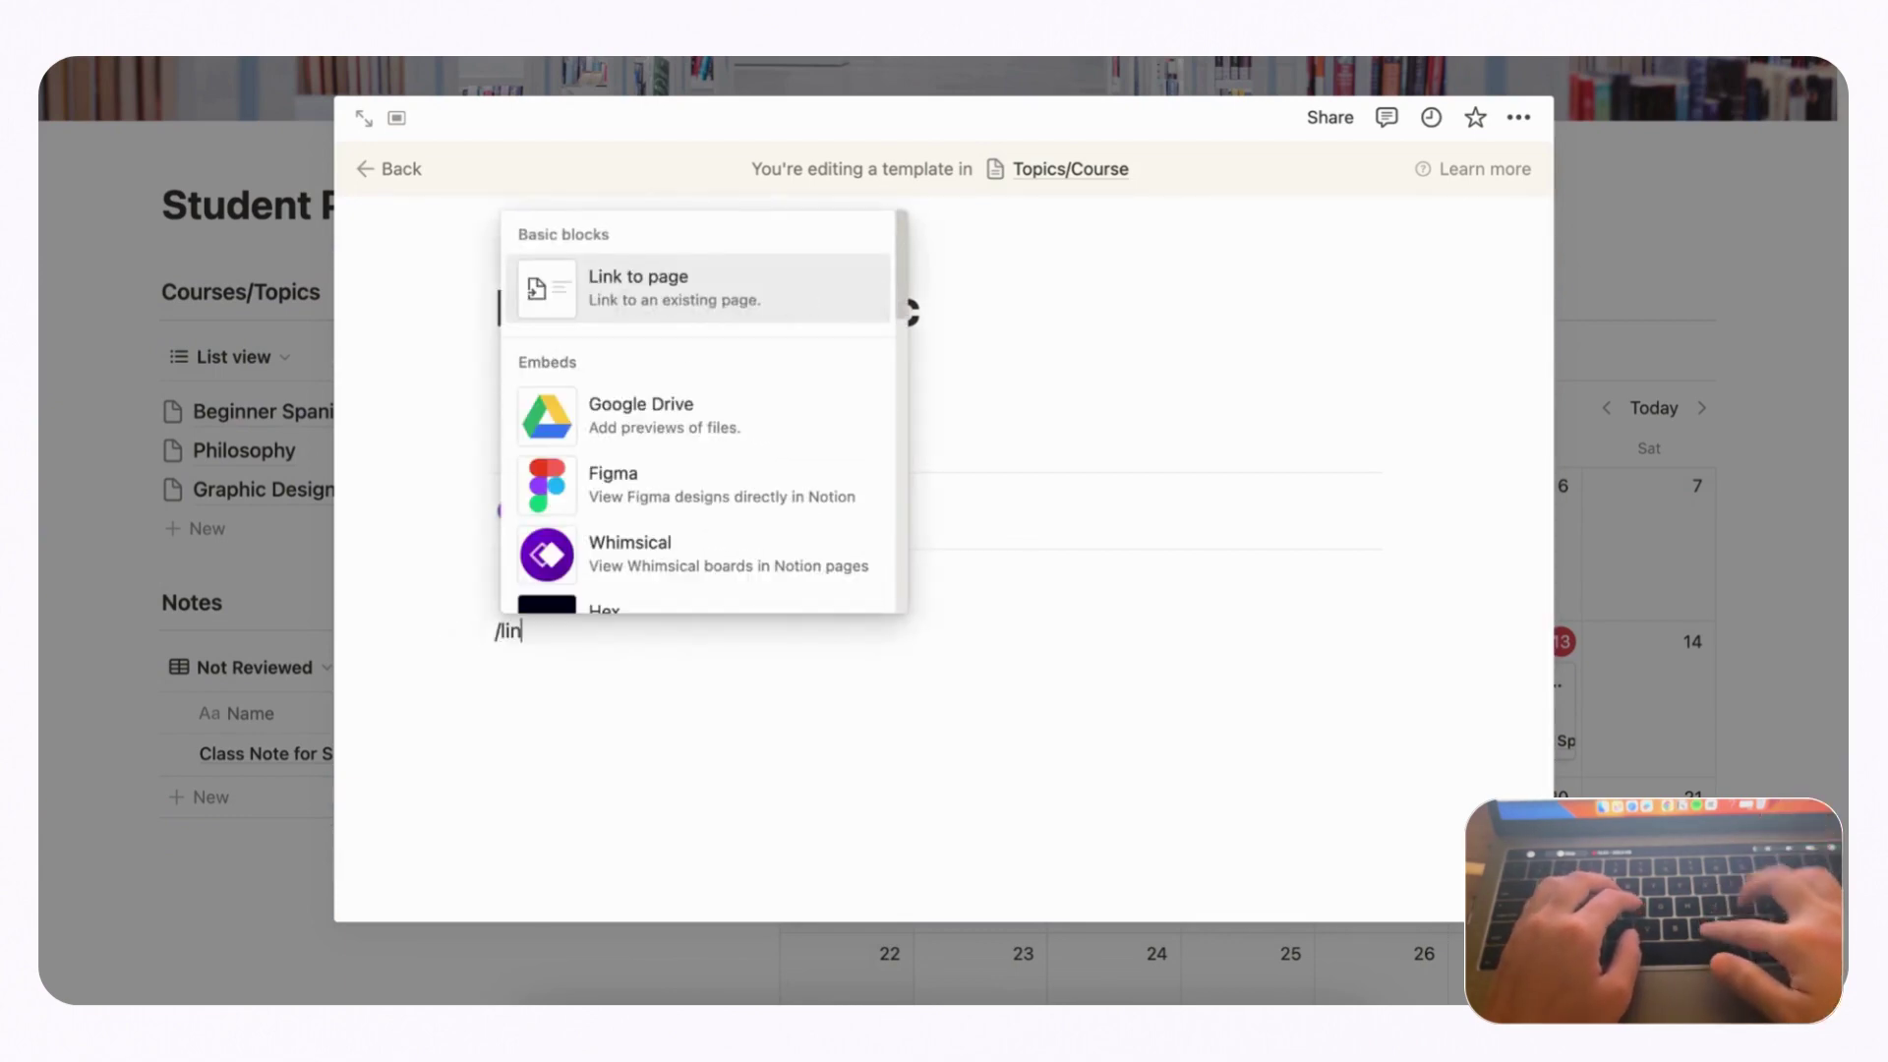
{"action": "type", "text": "ked"}
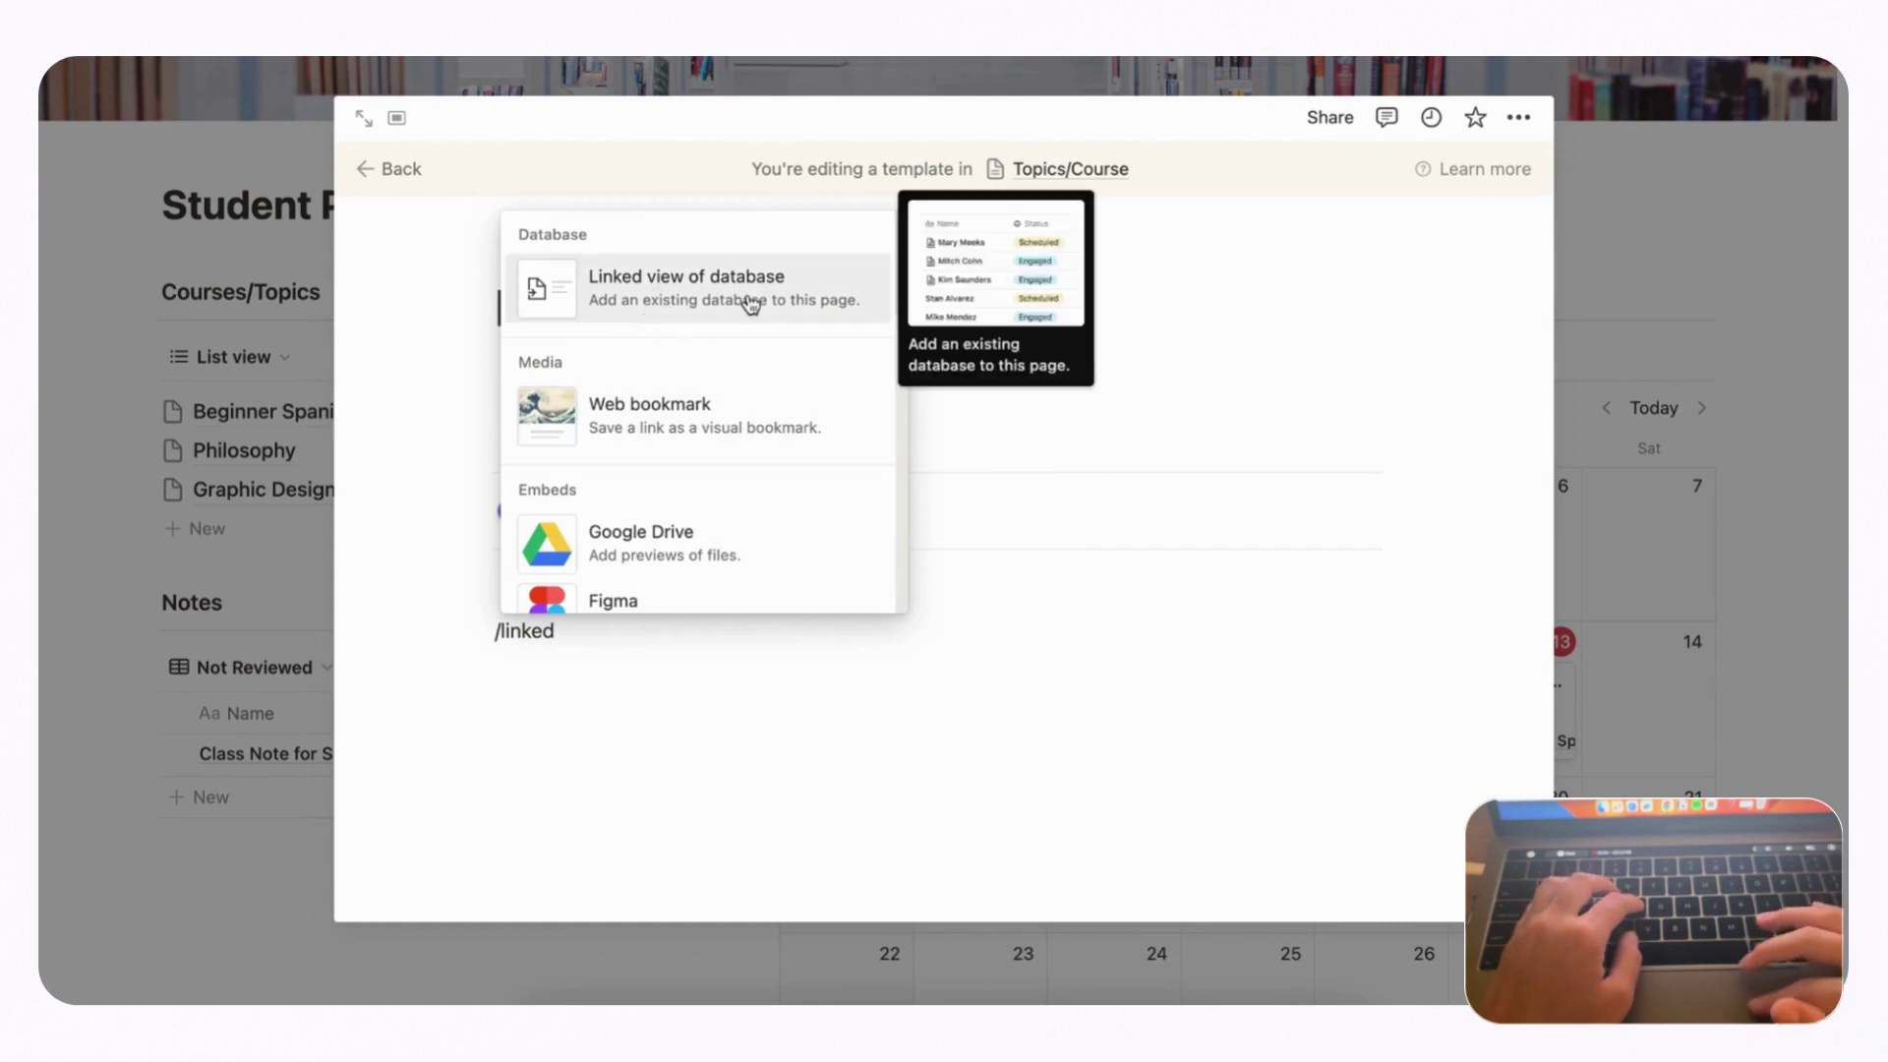
{"action": "left_click", "coordinate": [703, 301]}
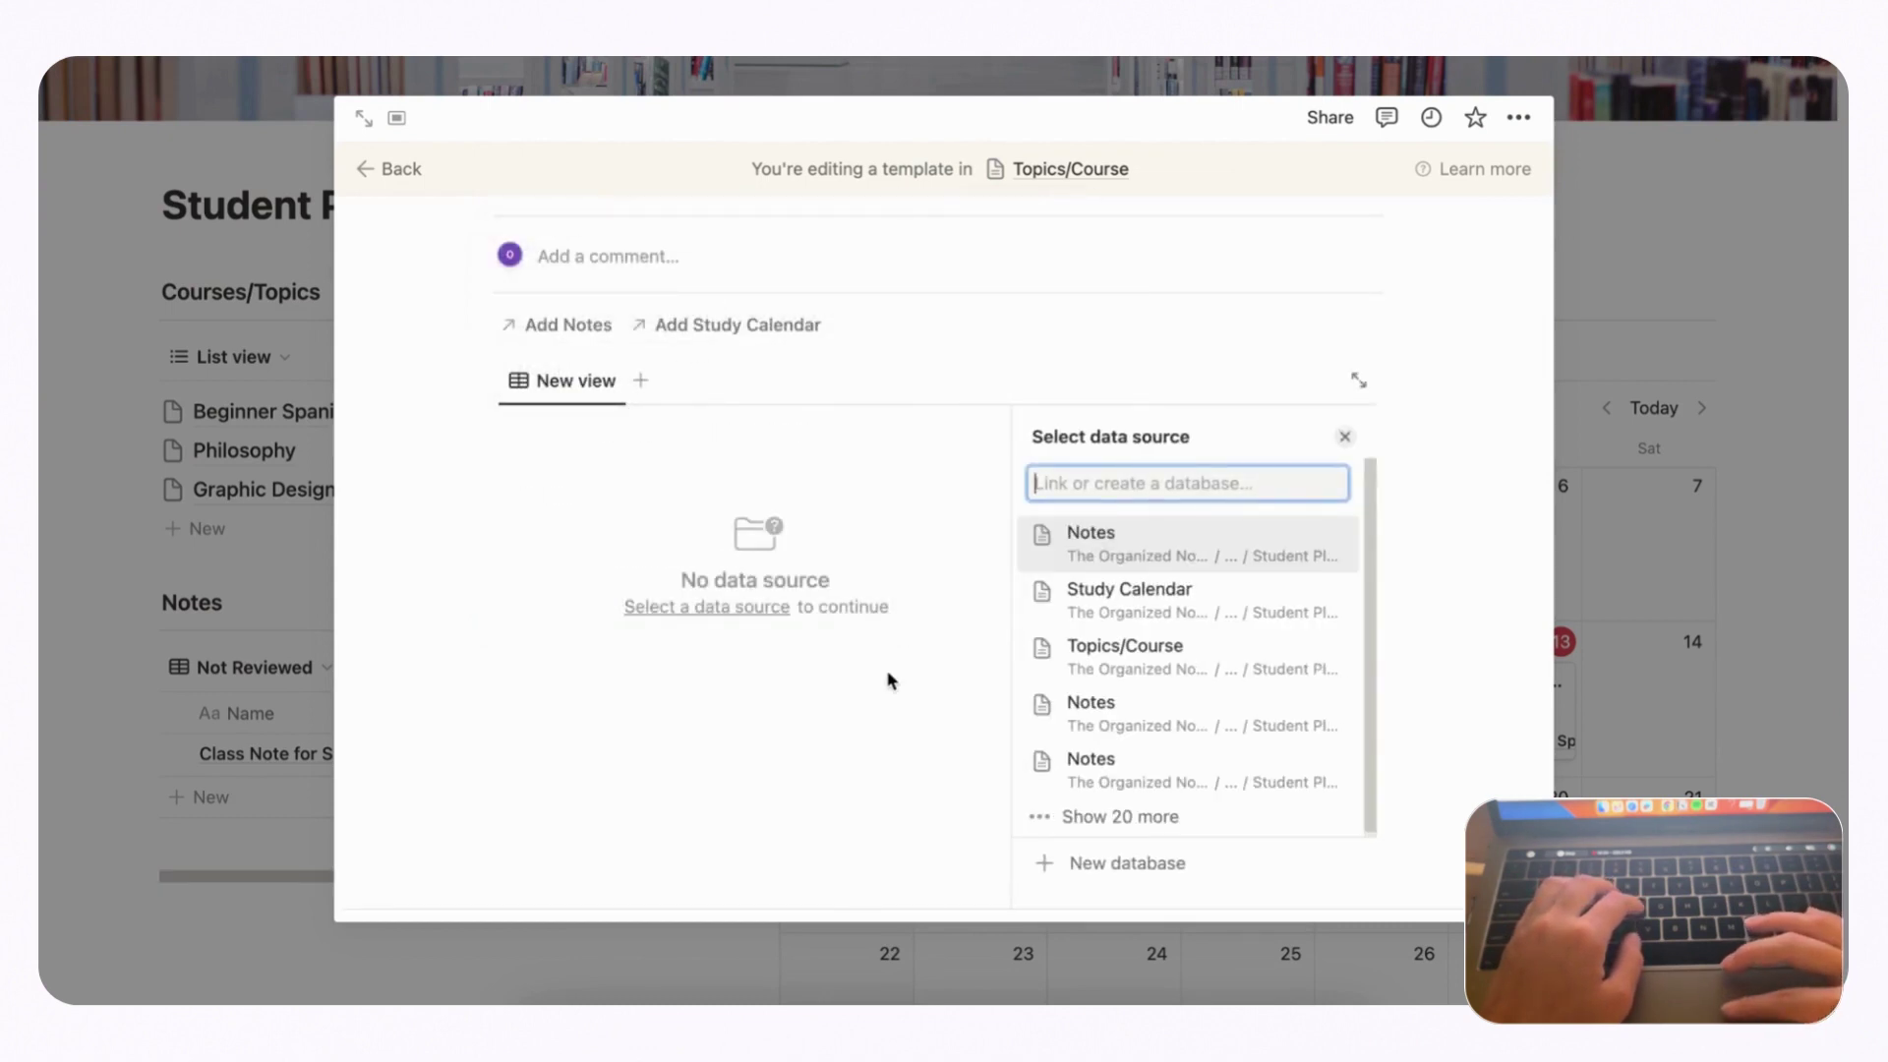
{"action": "left_click", "coordinate": [1174, 556]}
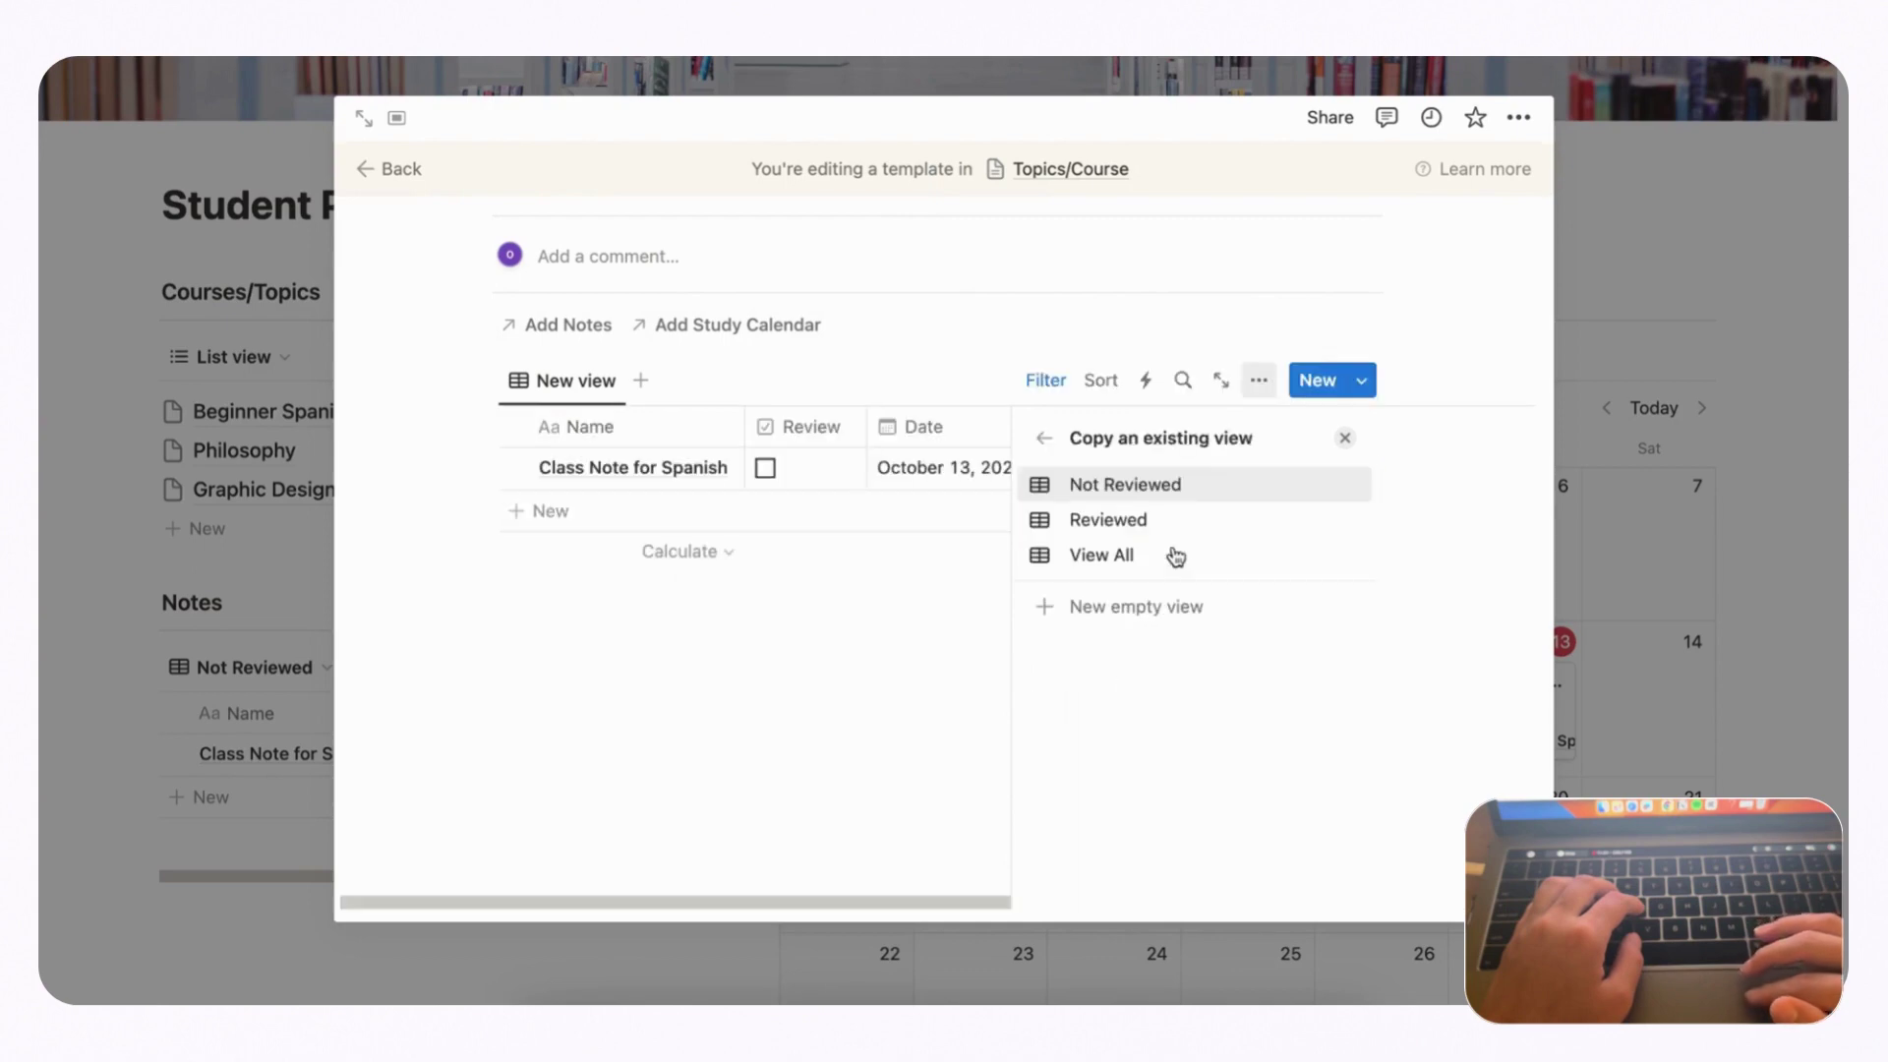
{"action": "left_click", "coordinate": [1115, 500]}
{"action": "left_click", "coordinate": [1346, 439]}
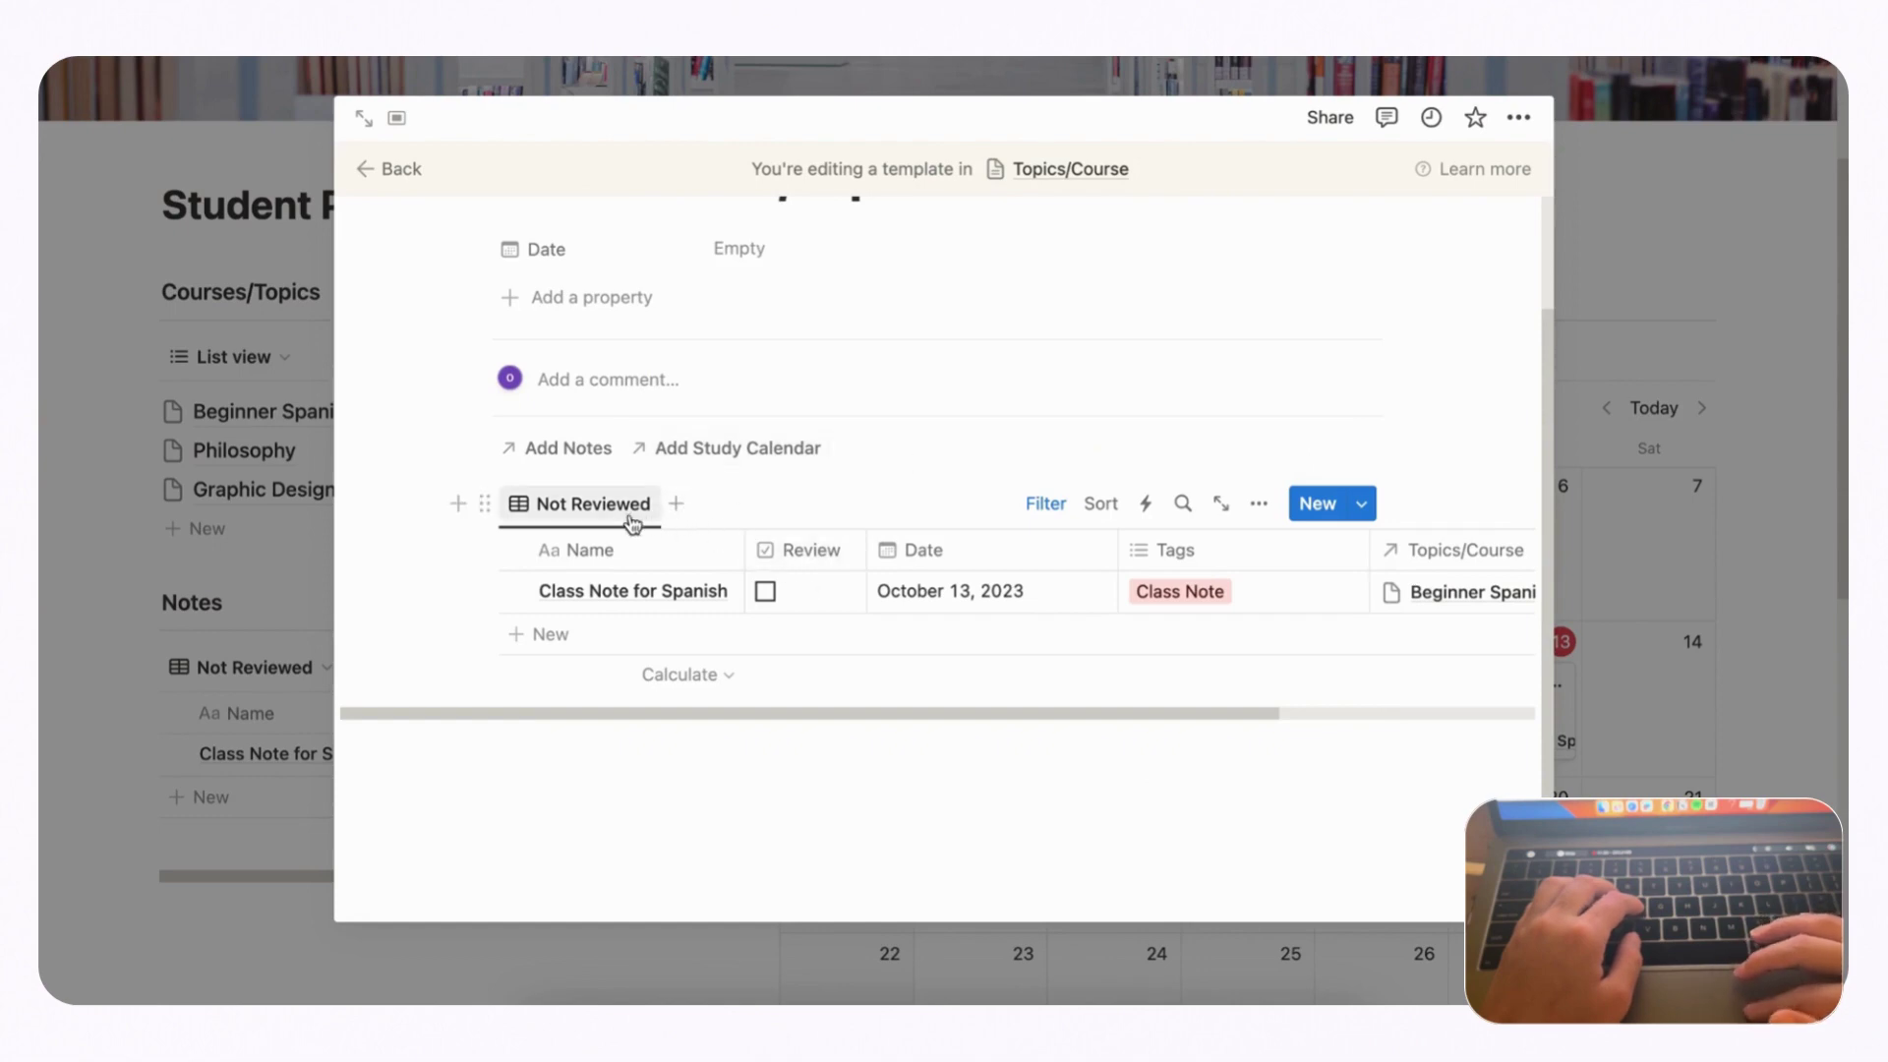
- Add a second Notes view to the template's linked database by copying the existing Reviewed view
{"action": "left_click", "coordinate": [677, 505]}
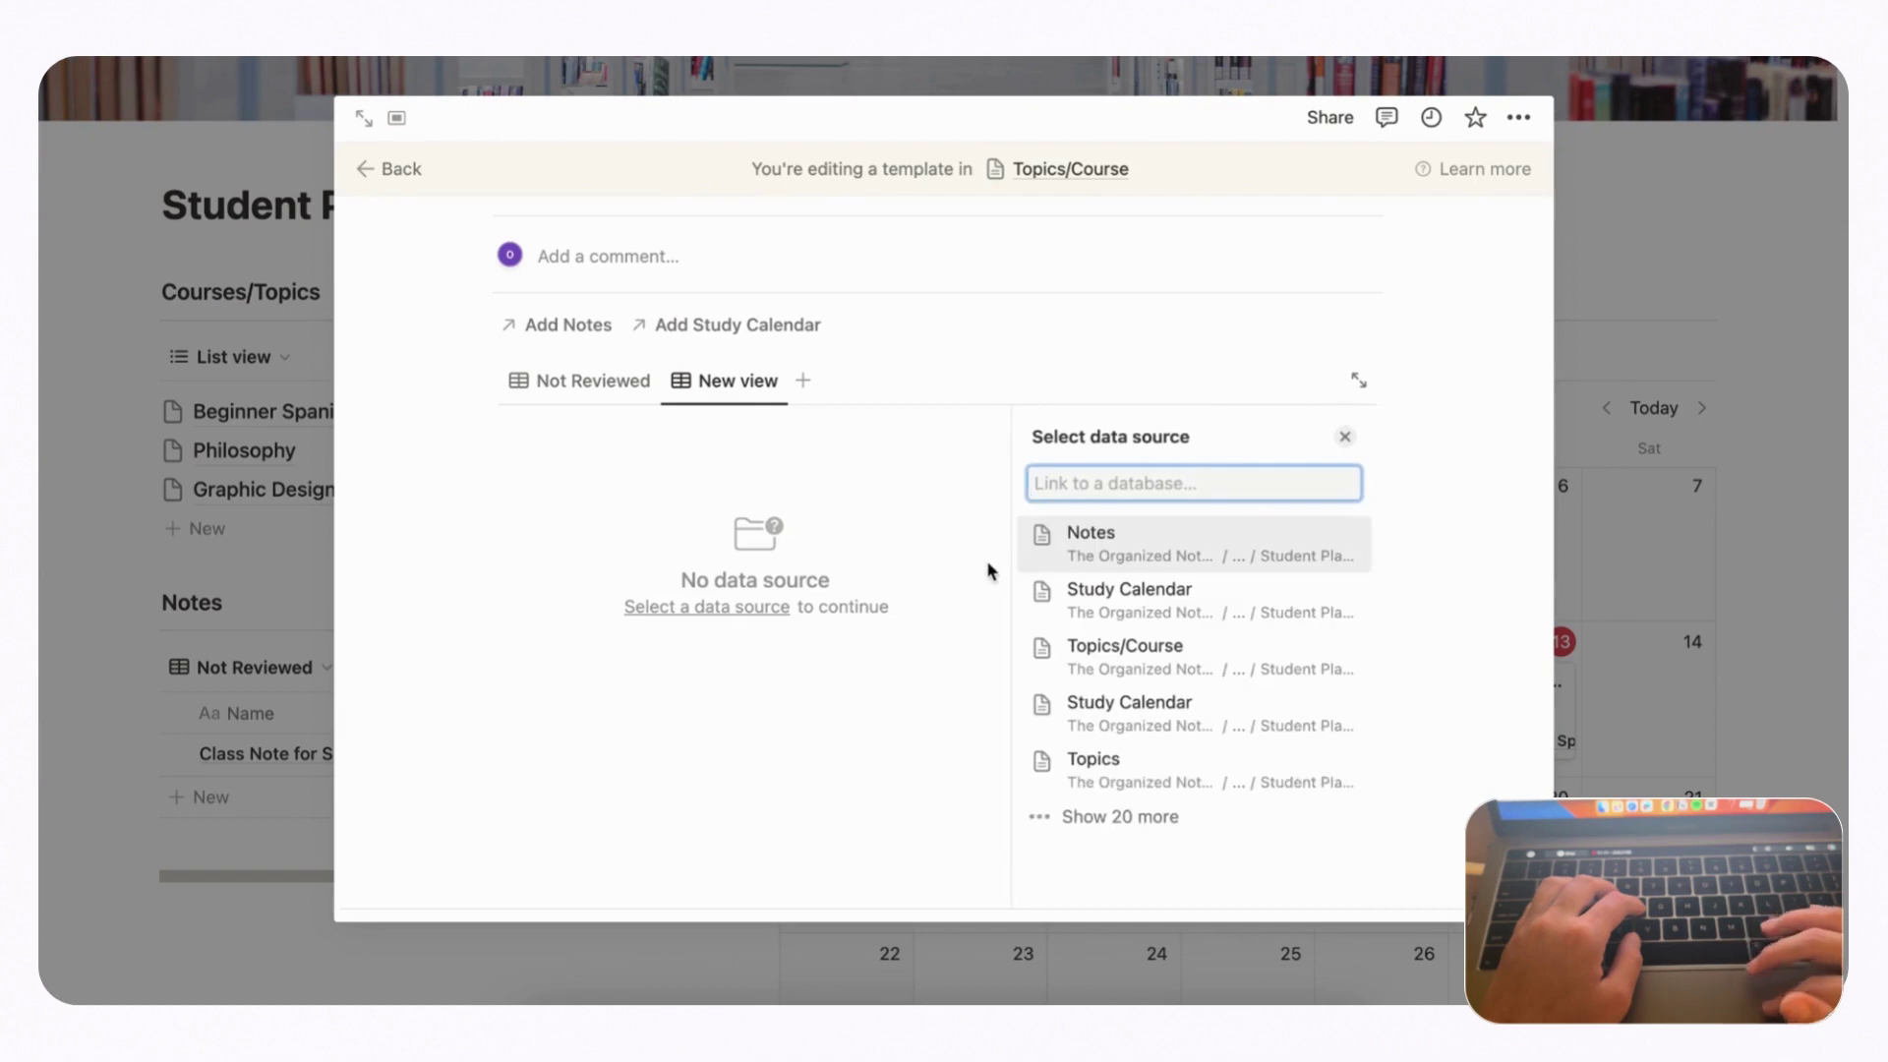
{"action": "left_click", "coordinate": [1097, 553]}
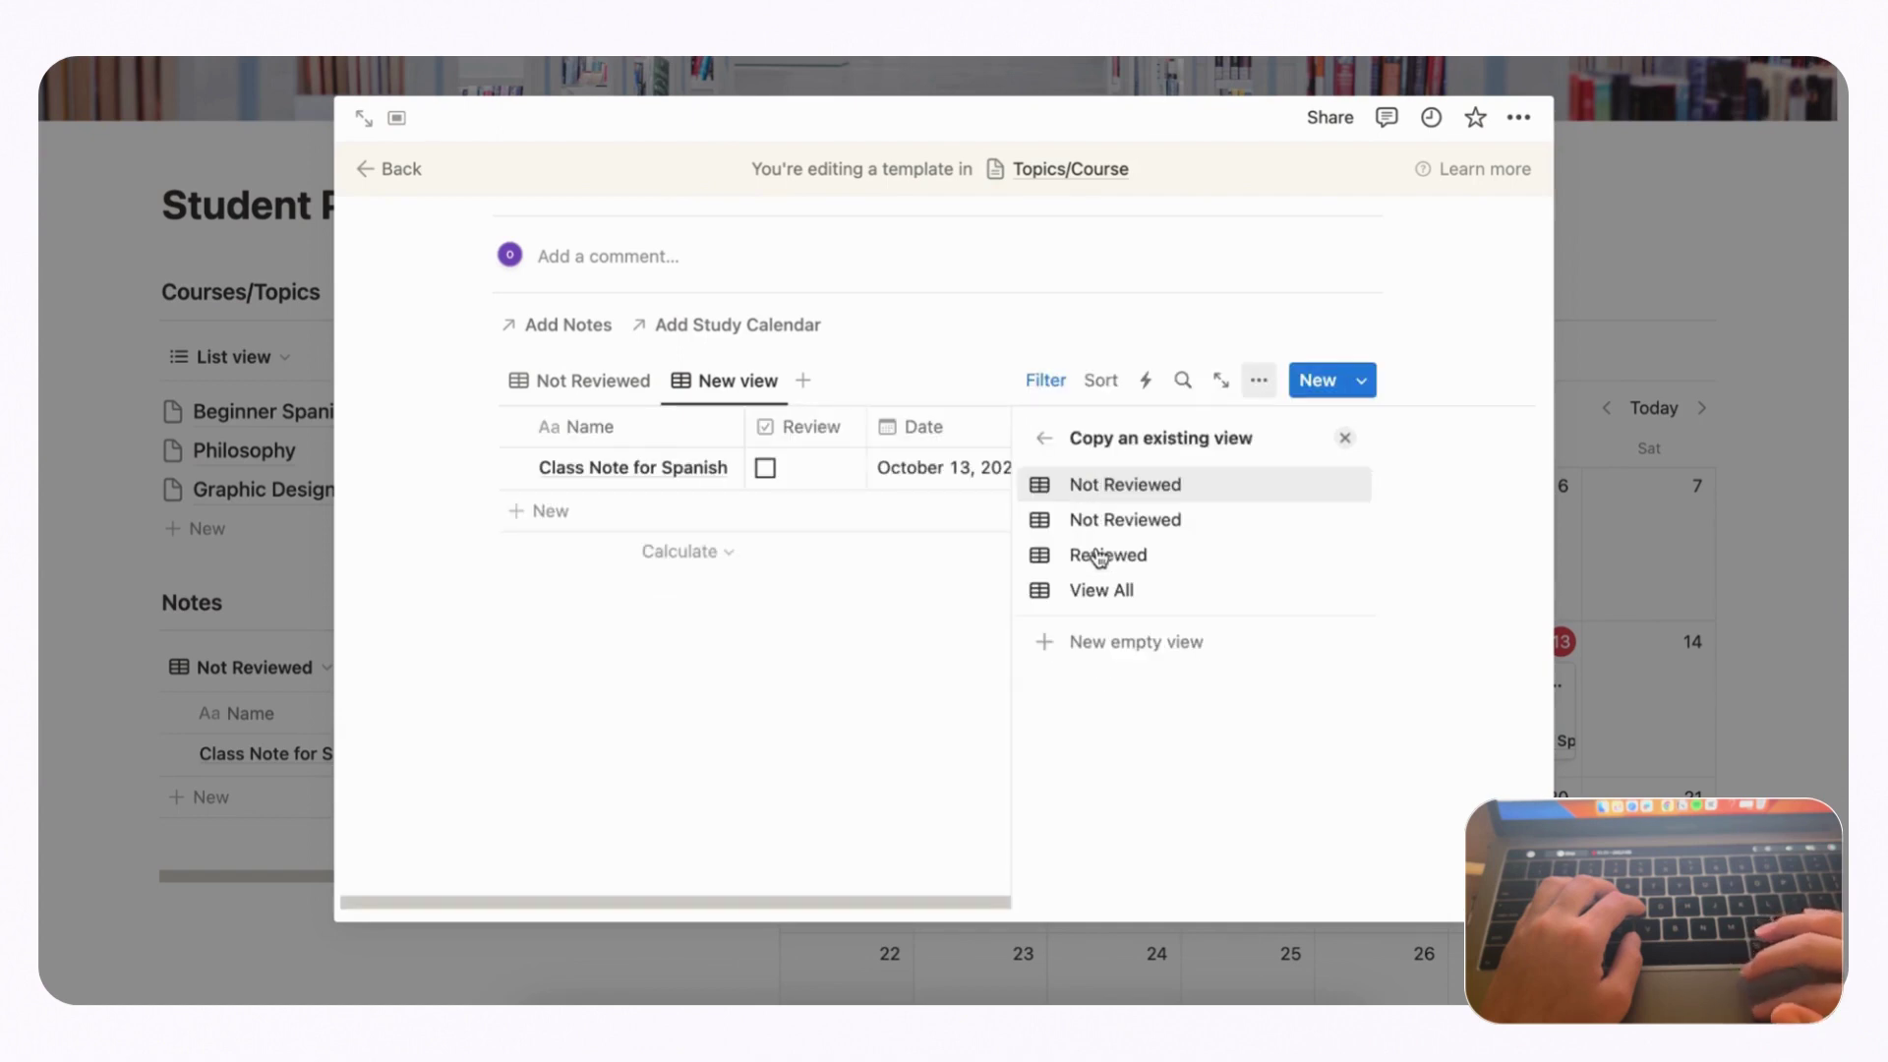
{"action": "left_click", "coordinate": [1099, 557]}
{"action": "left_click", "coordinate": [1343, 438]}
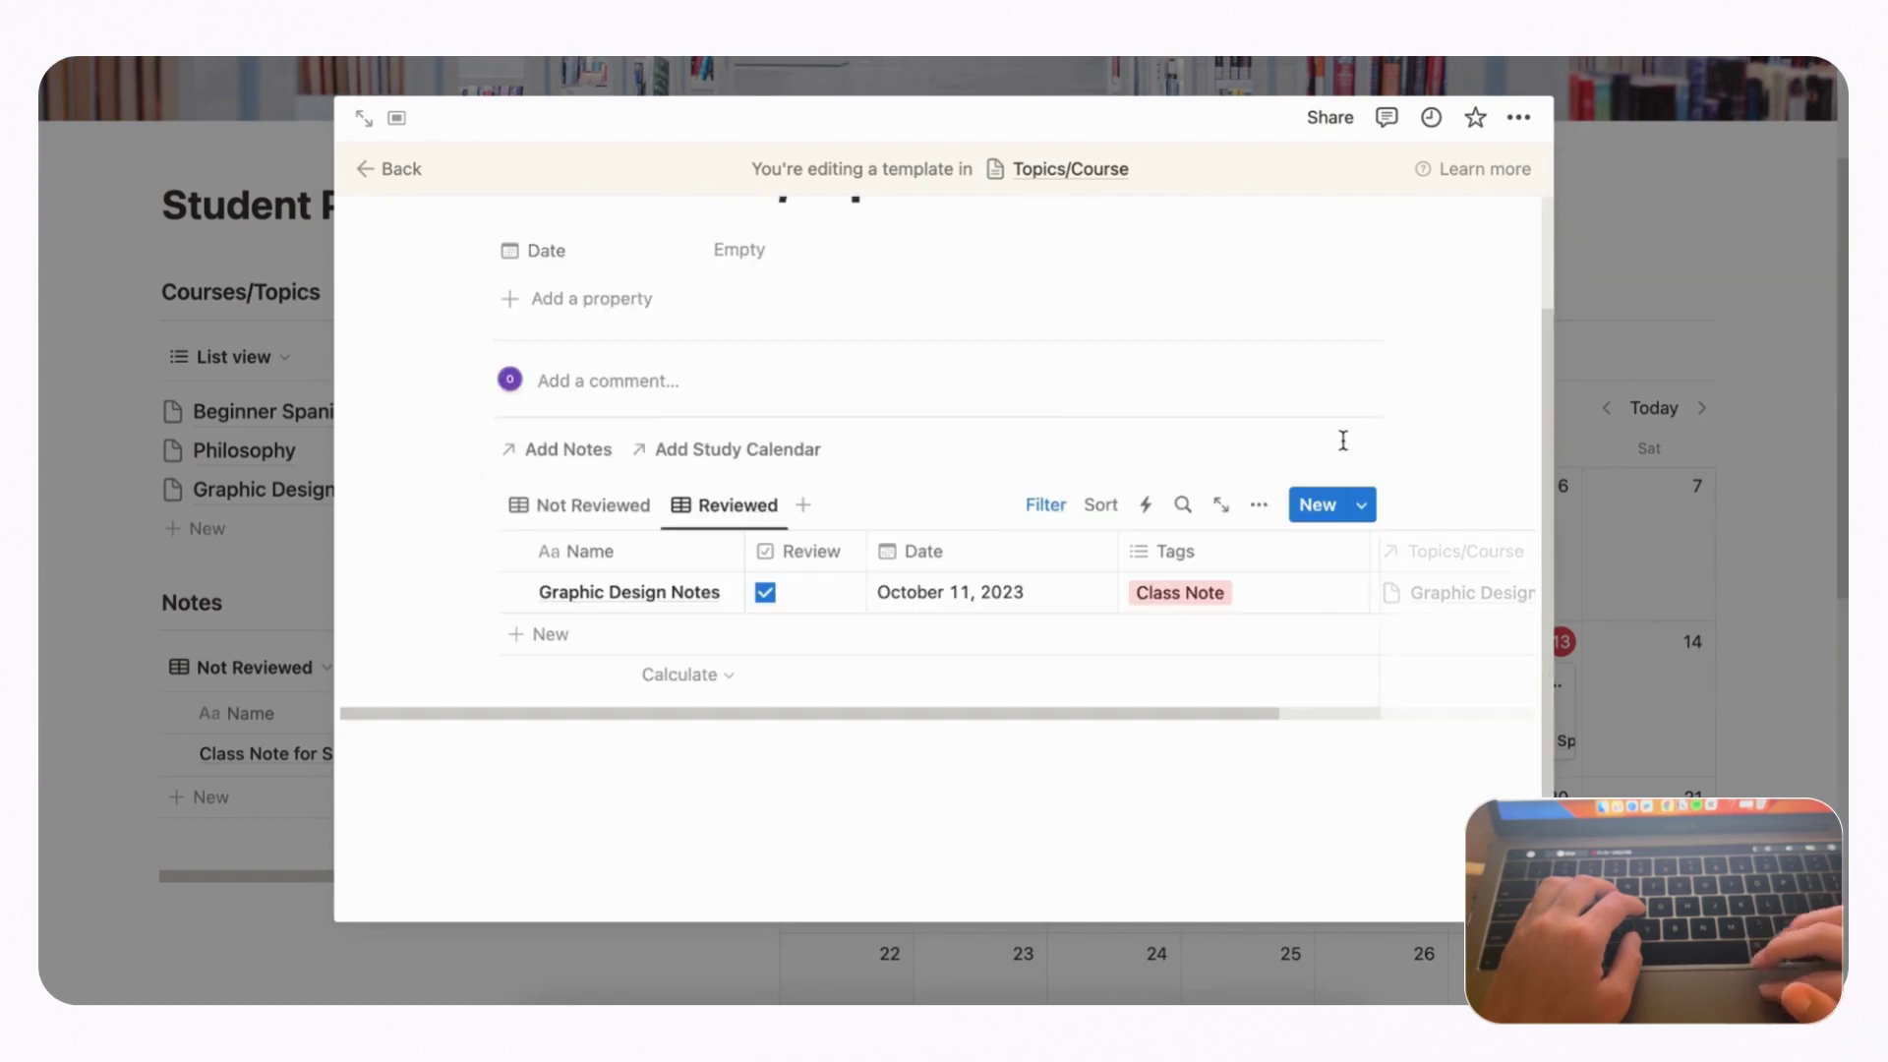
- Add a third Notes view to the template's linked database by copying the existing View All view
{"action": "left_click", "coordinate": [803, 505]}
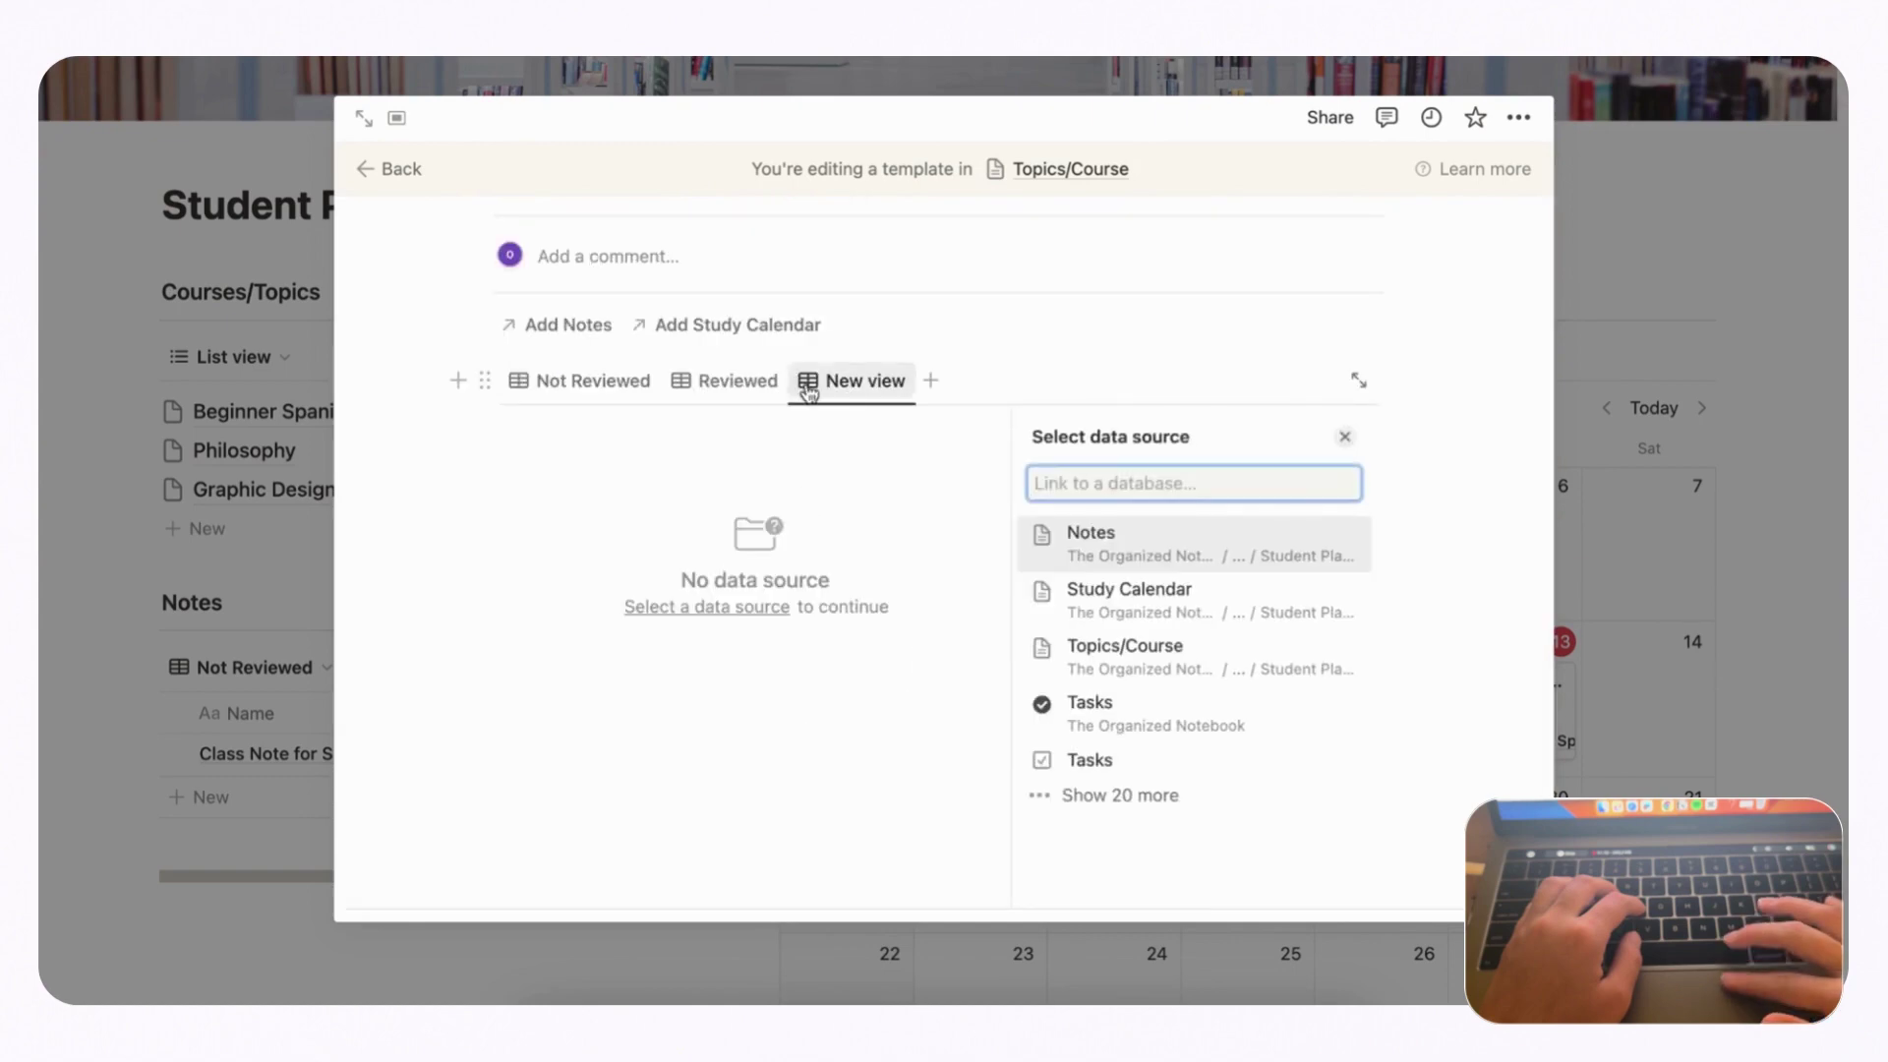
{"action": "left_click", "coordinate": [1146, 550]}
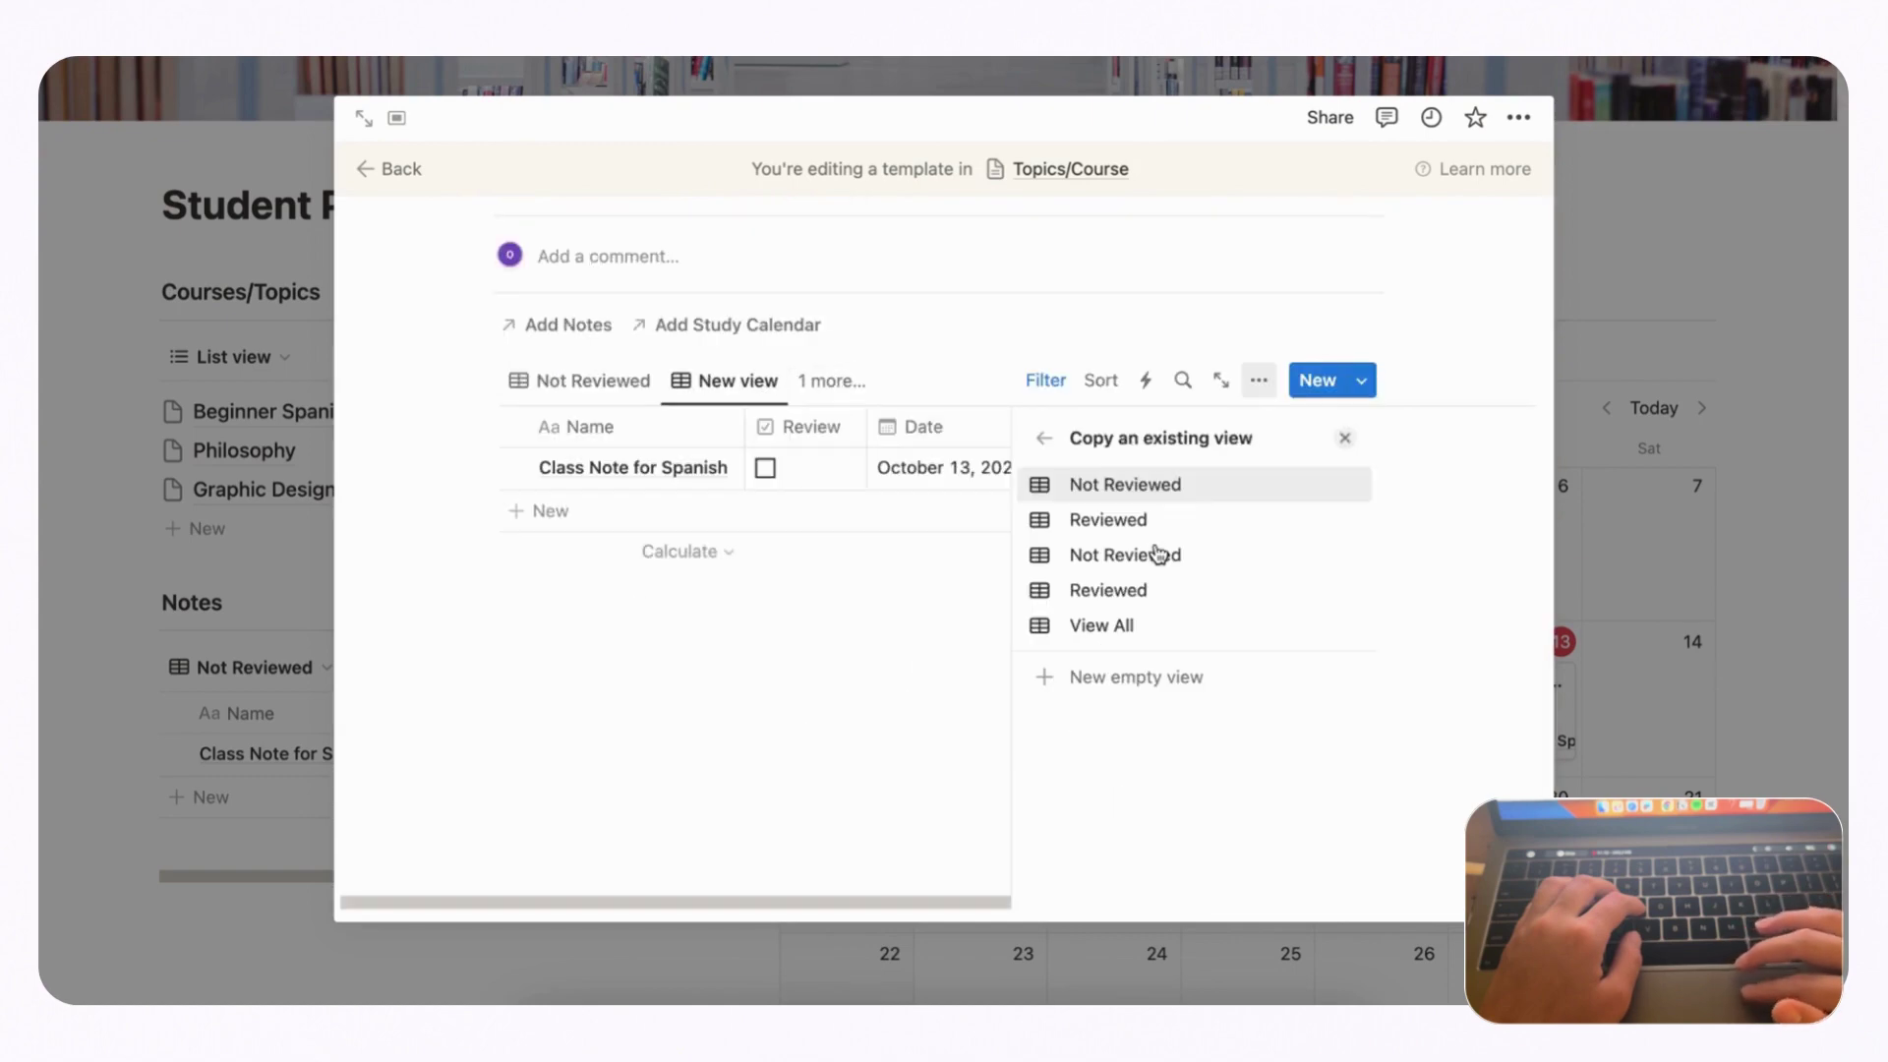
{"action": "left_click", "coordinate": [1117, 623]}
{"action": "left_click", "coordinate": [1344, 437]}
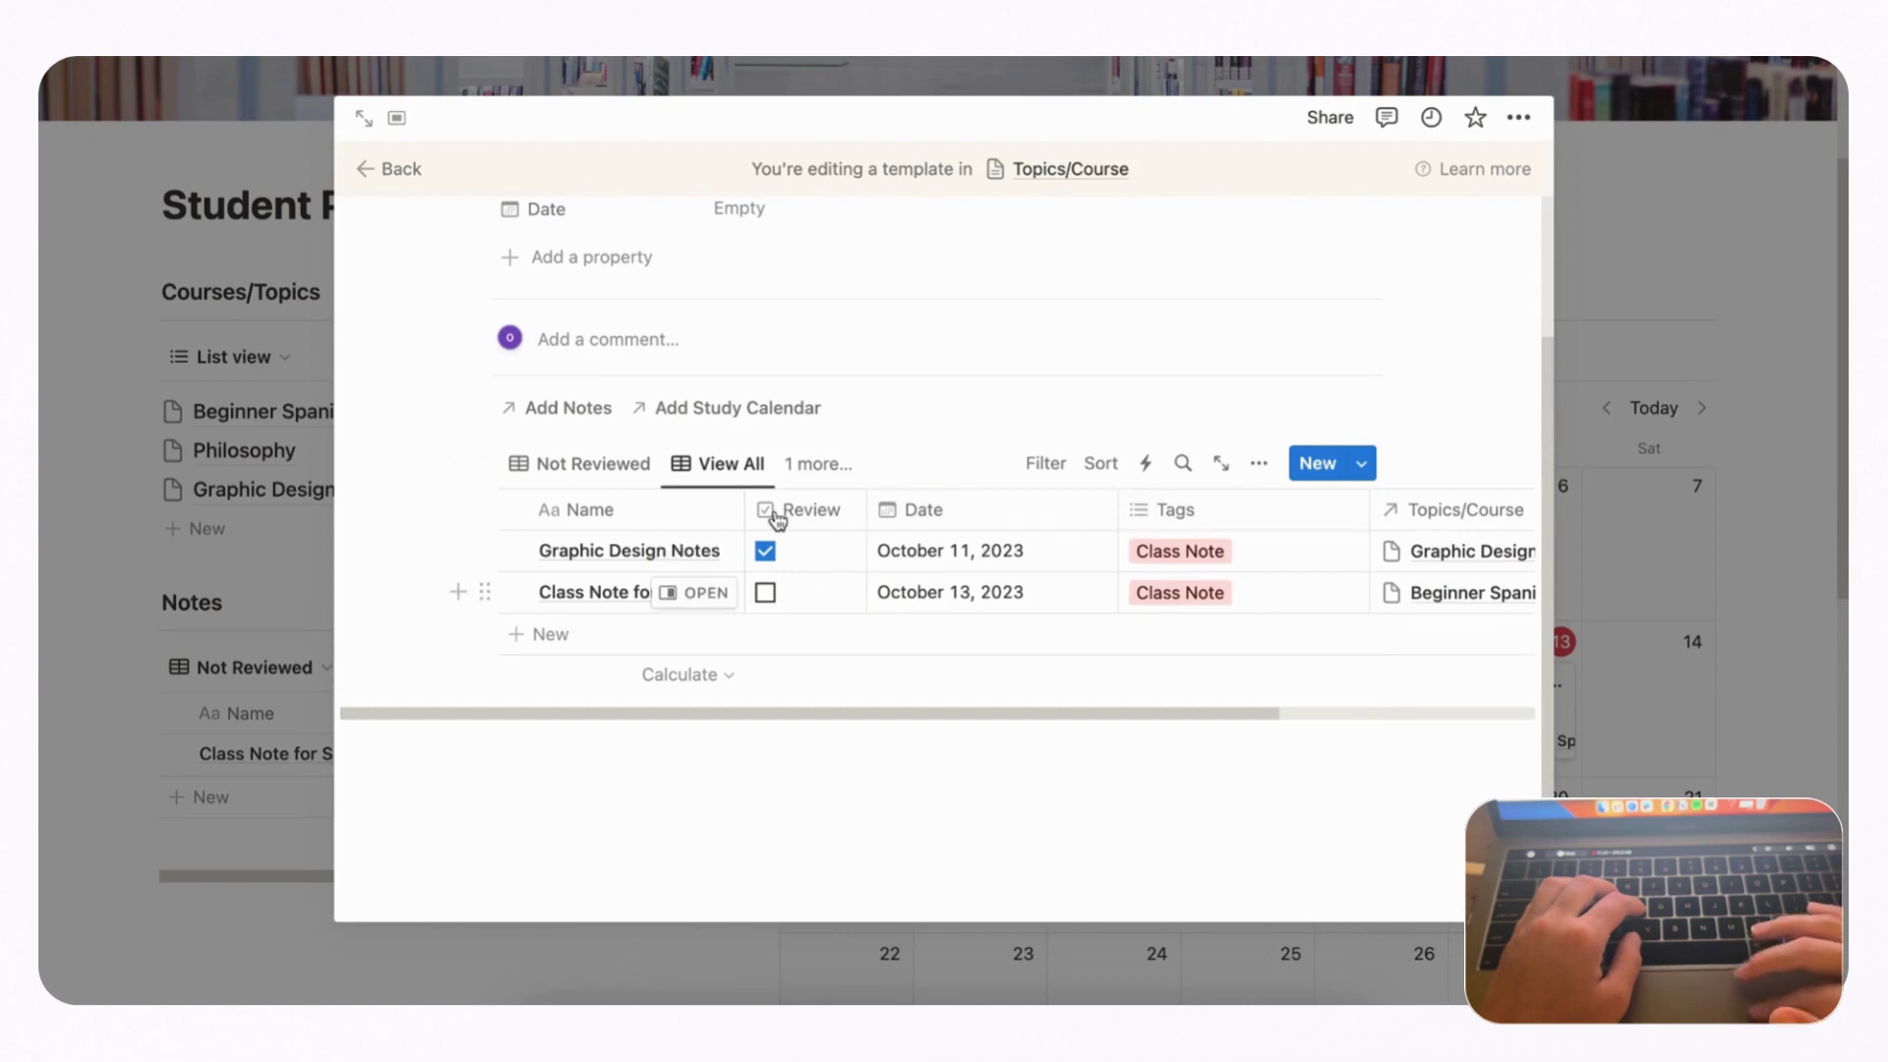
- Filter the template's Not Reviewed view to Topics/Course containing New Course/Topic and save the filter for everyone
{"action": "left_click", "coordinate": [581, 463]}
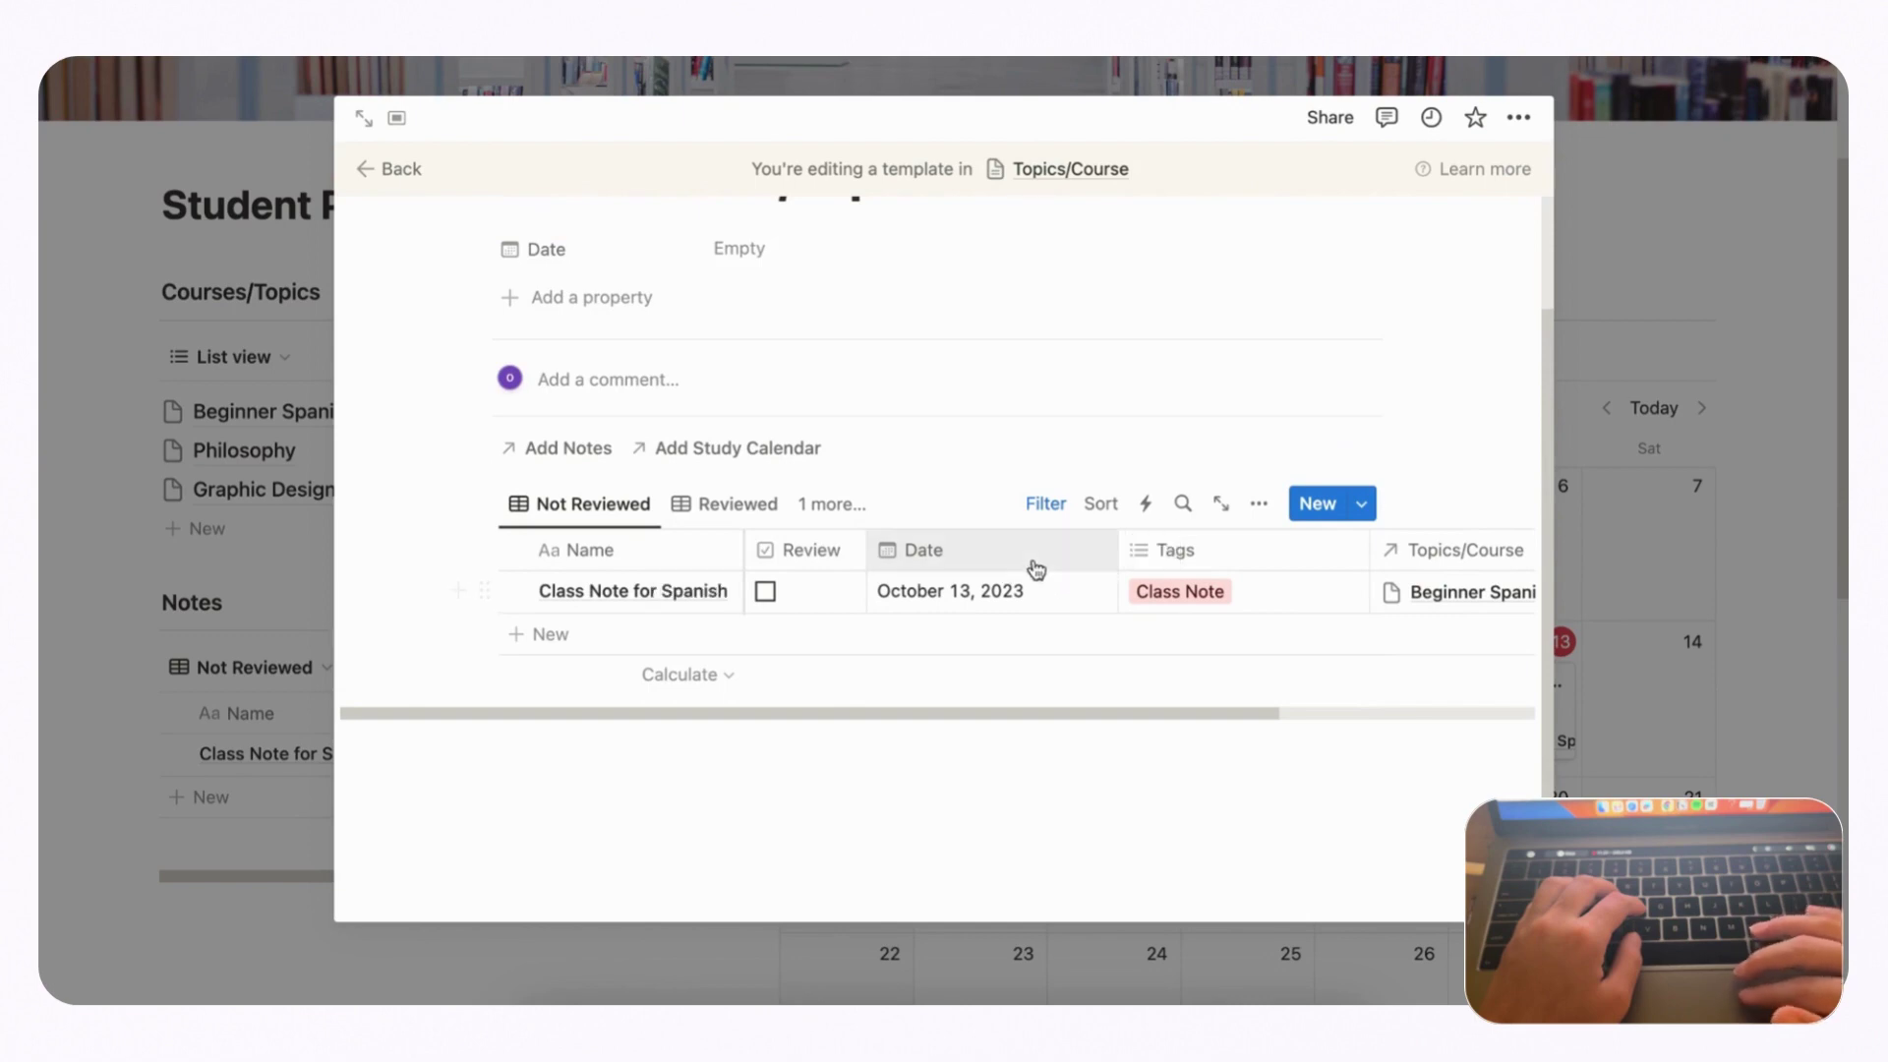
{"action": "scroll", "coordinate": [1036, 570], "scroll_direction": "up", "scroll_amount": 3}
{"action": "scroll", "coordinate": [991, 462], "scroll_direction": "down", "scroll_amount": 2}
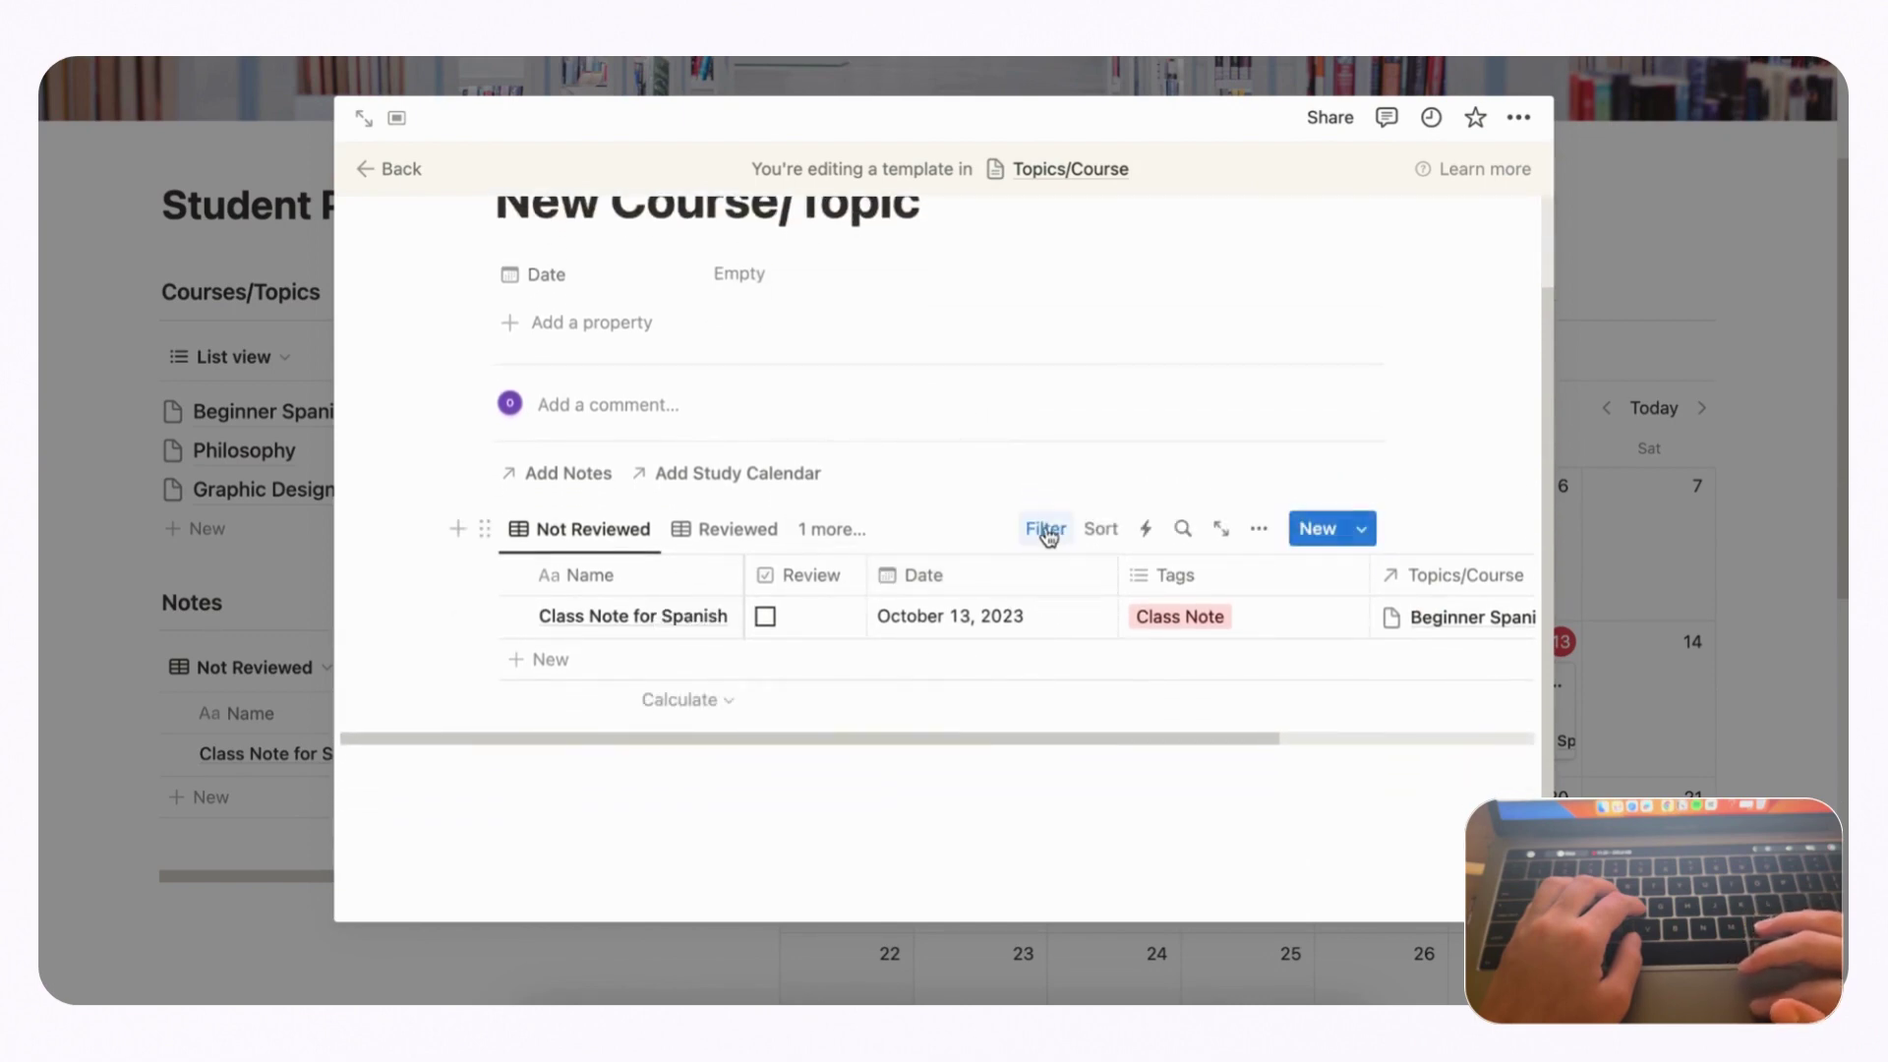
{"action": "left_click", "coordinate": [1046, 530]}
{"action": "left_click", "coordinate": [792, 590]}
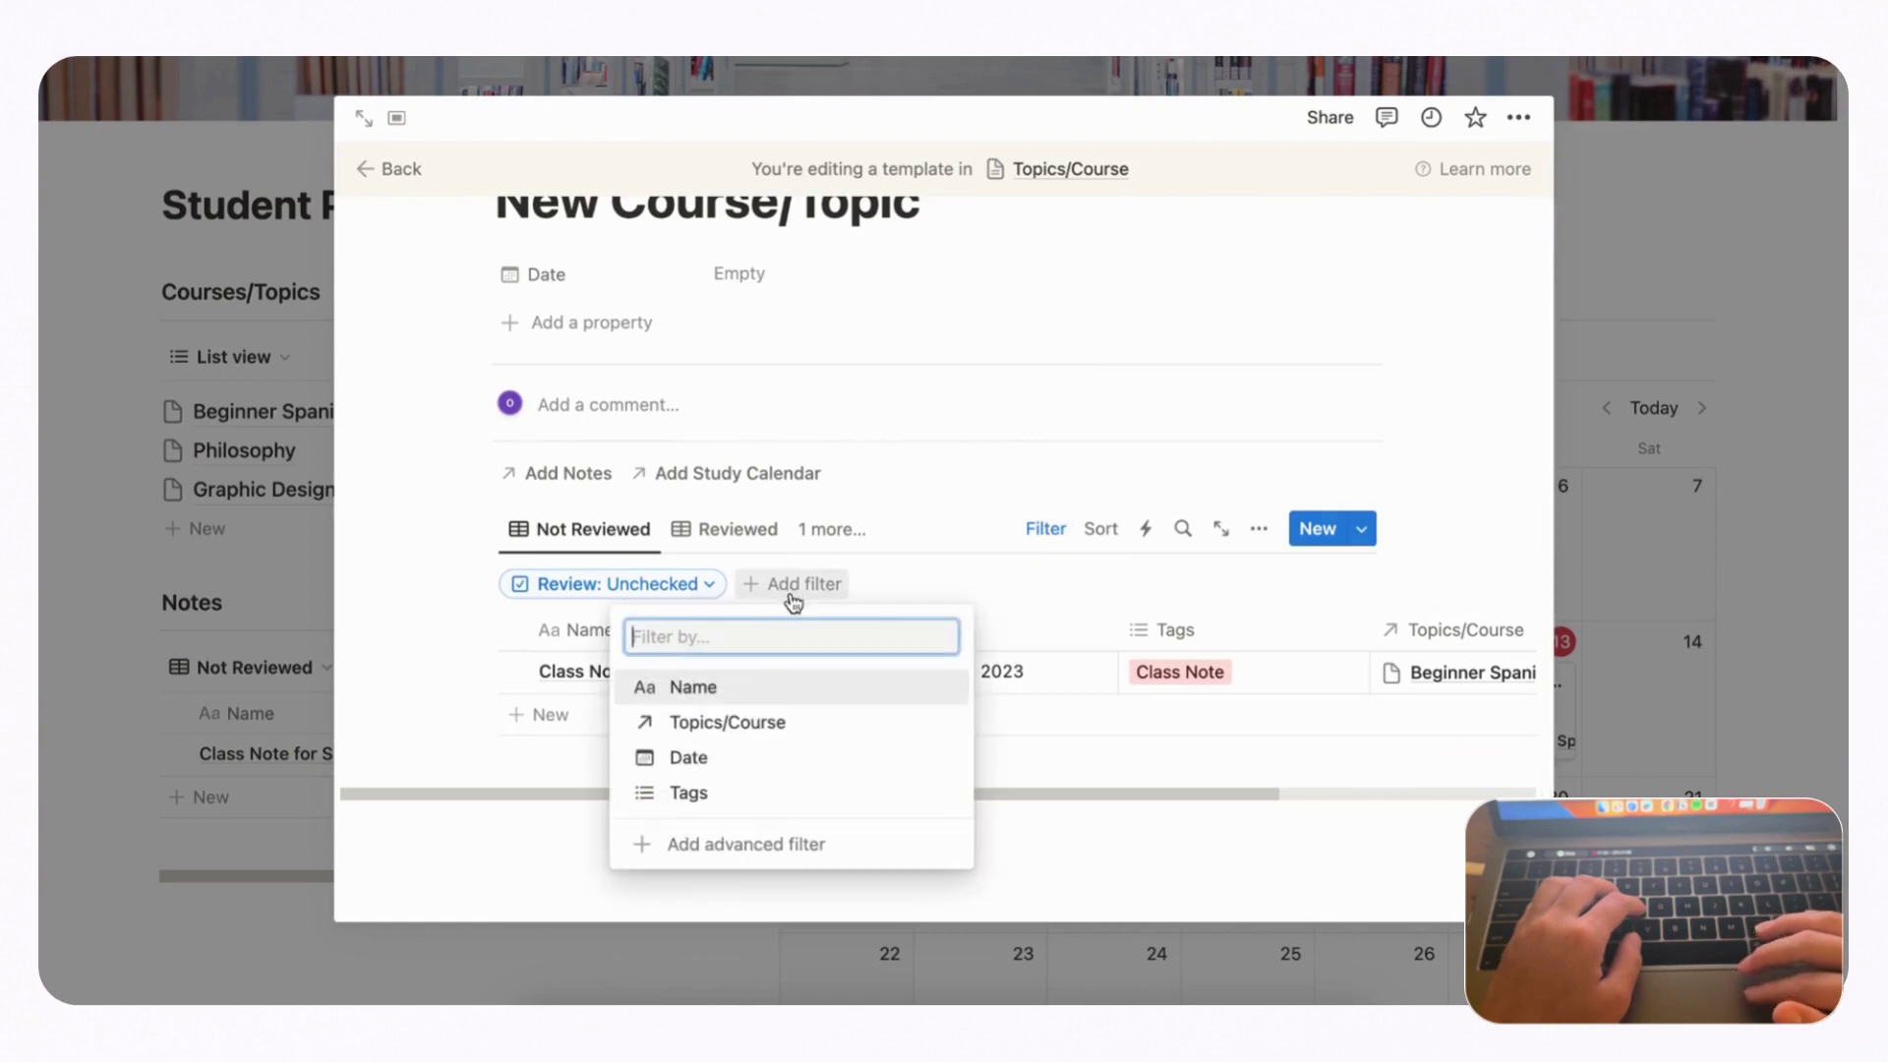
{"action": "left_click", "coordinate": [771, 725]}
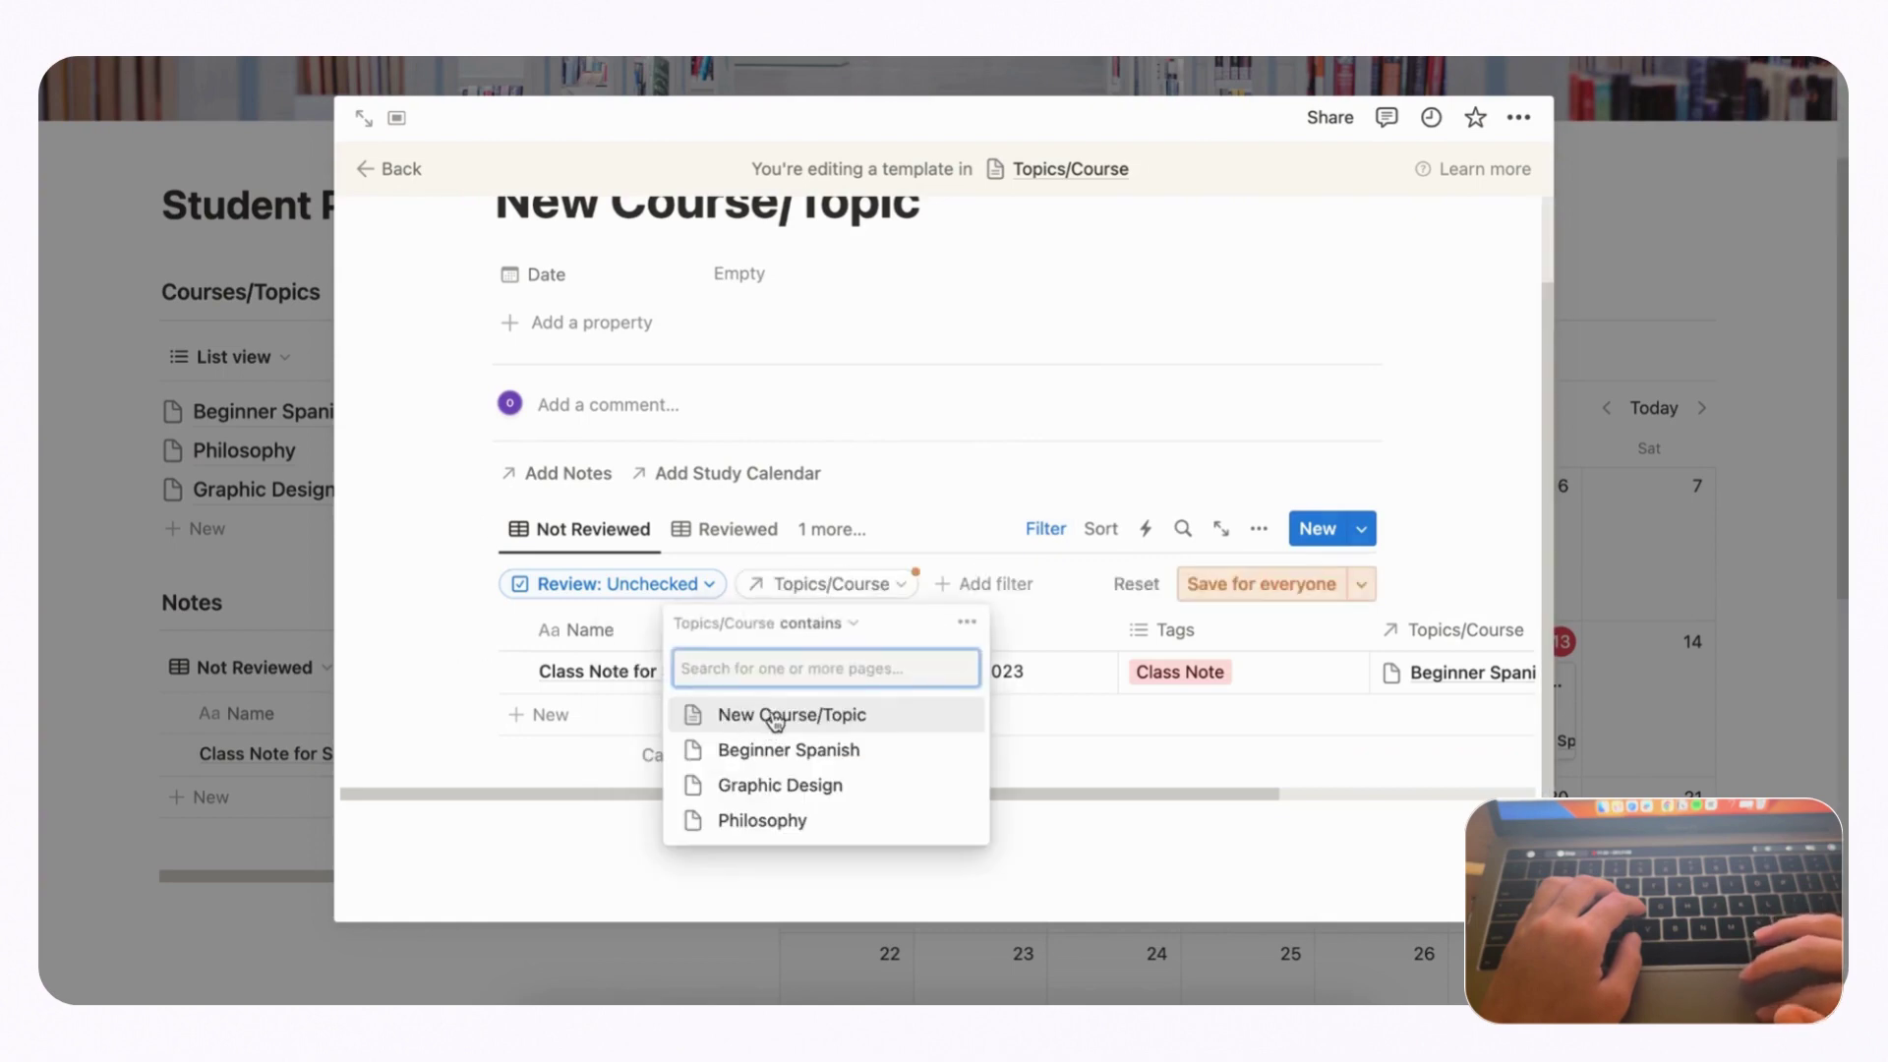
{"action": "left_click", "coordinate": [785, 724]}
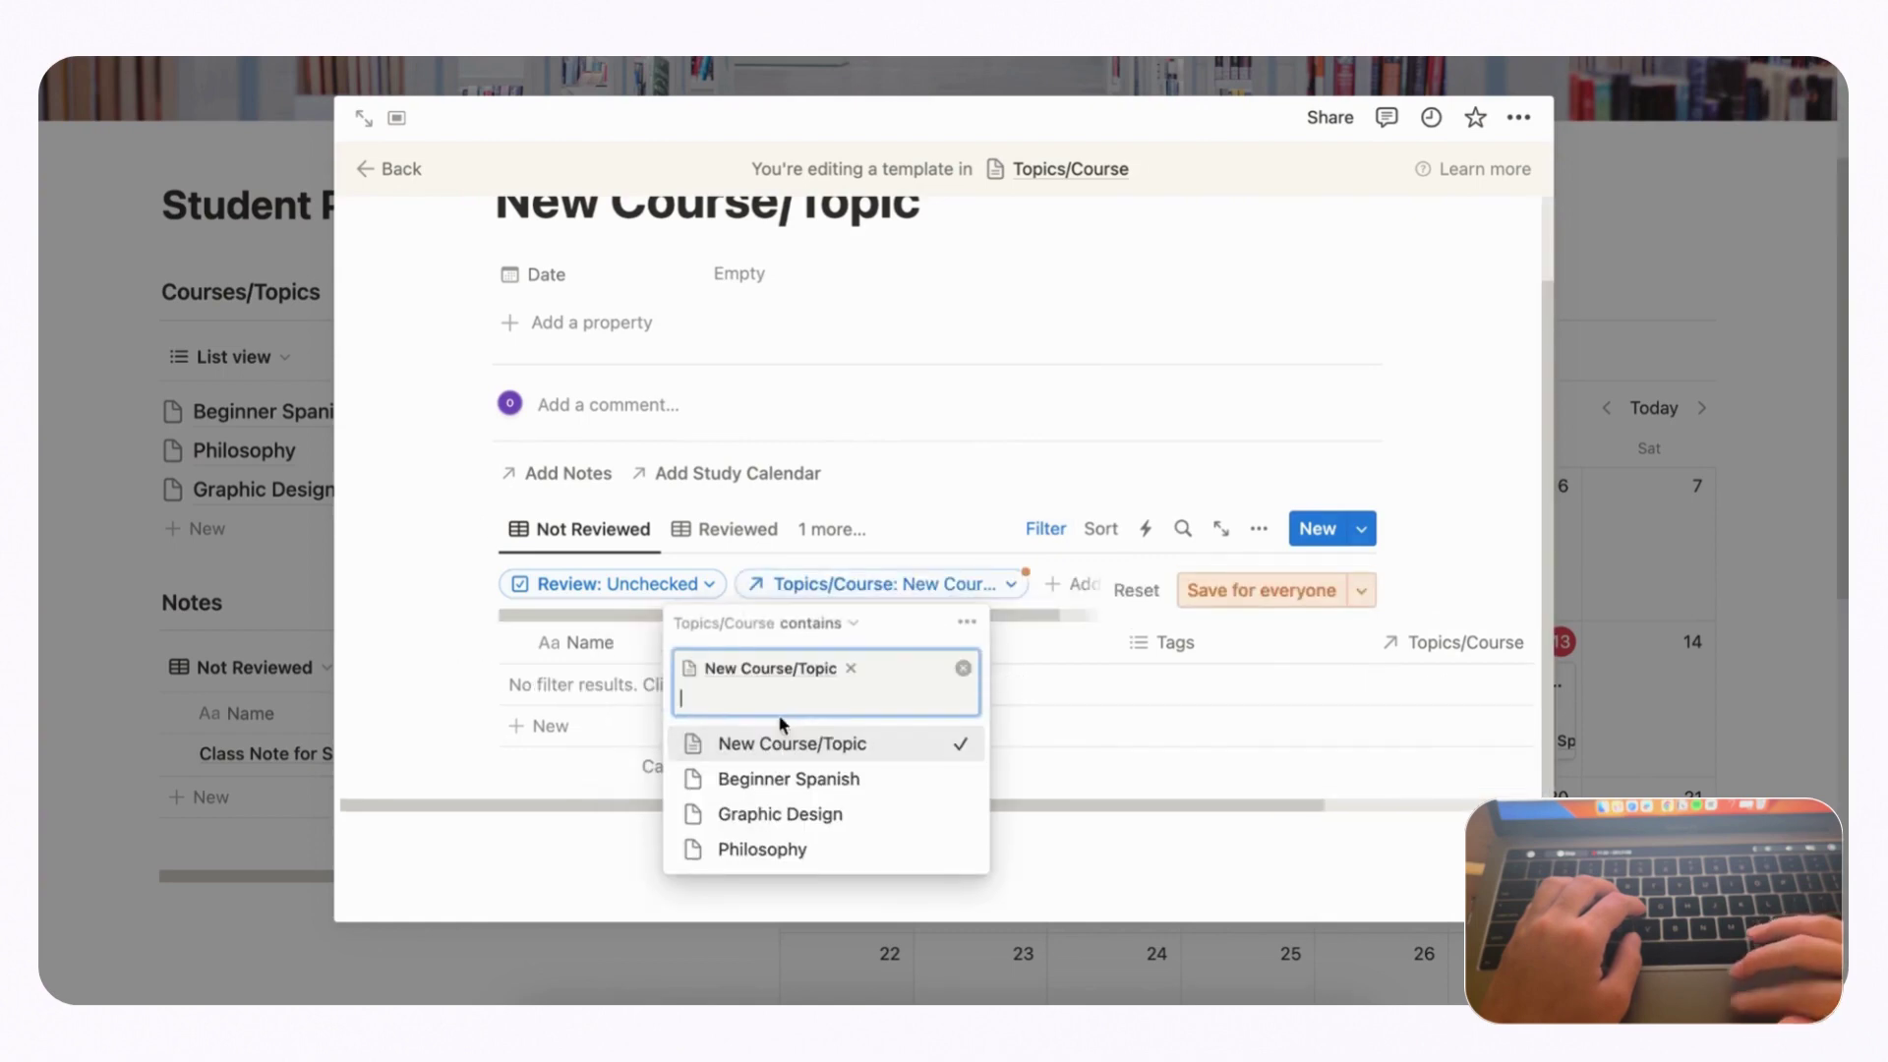
{"action": "left_click", "coordinate": [1248, 596]}
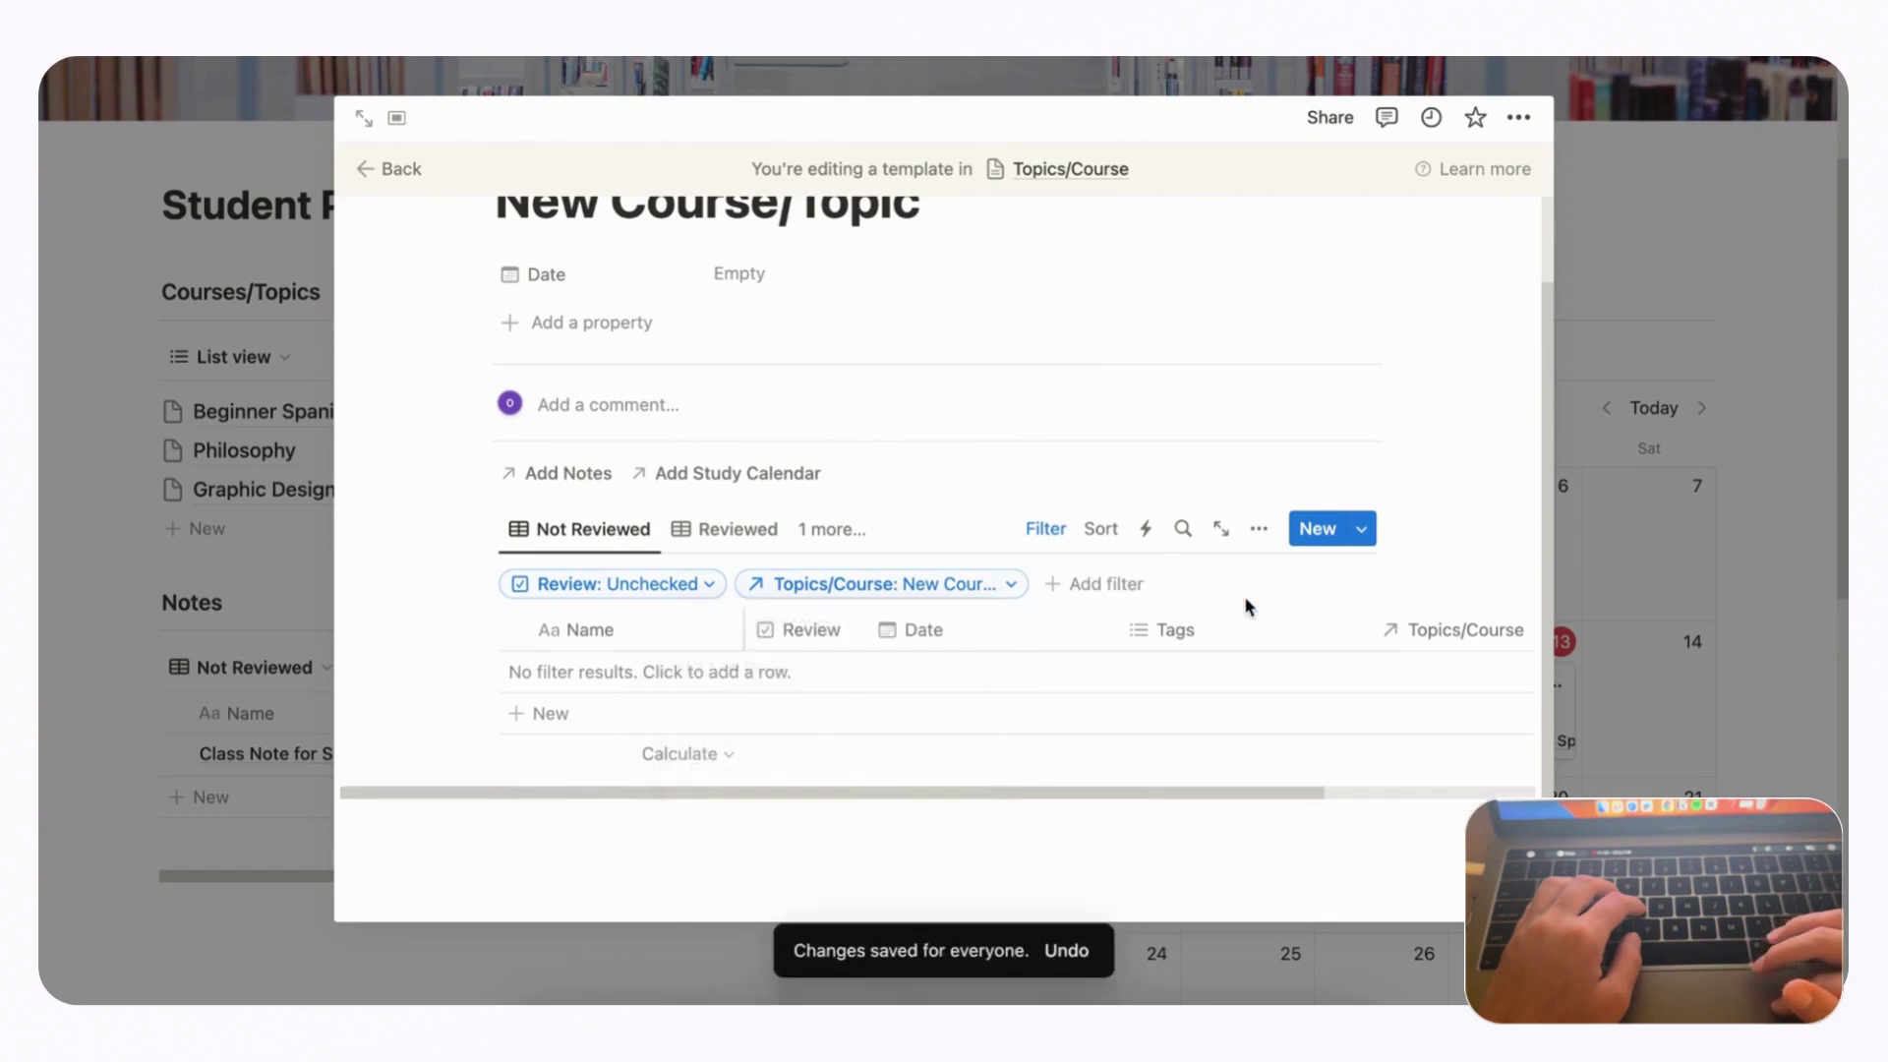
- Filter the template's Reviewed and View All views to Topics/Course containing New Course/Topic and save the filters for everyone
{"action": "left_click", "coordinate": [732, 529]}
{"action": "left_click", "coordinate": [1047, 530]}
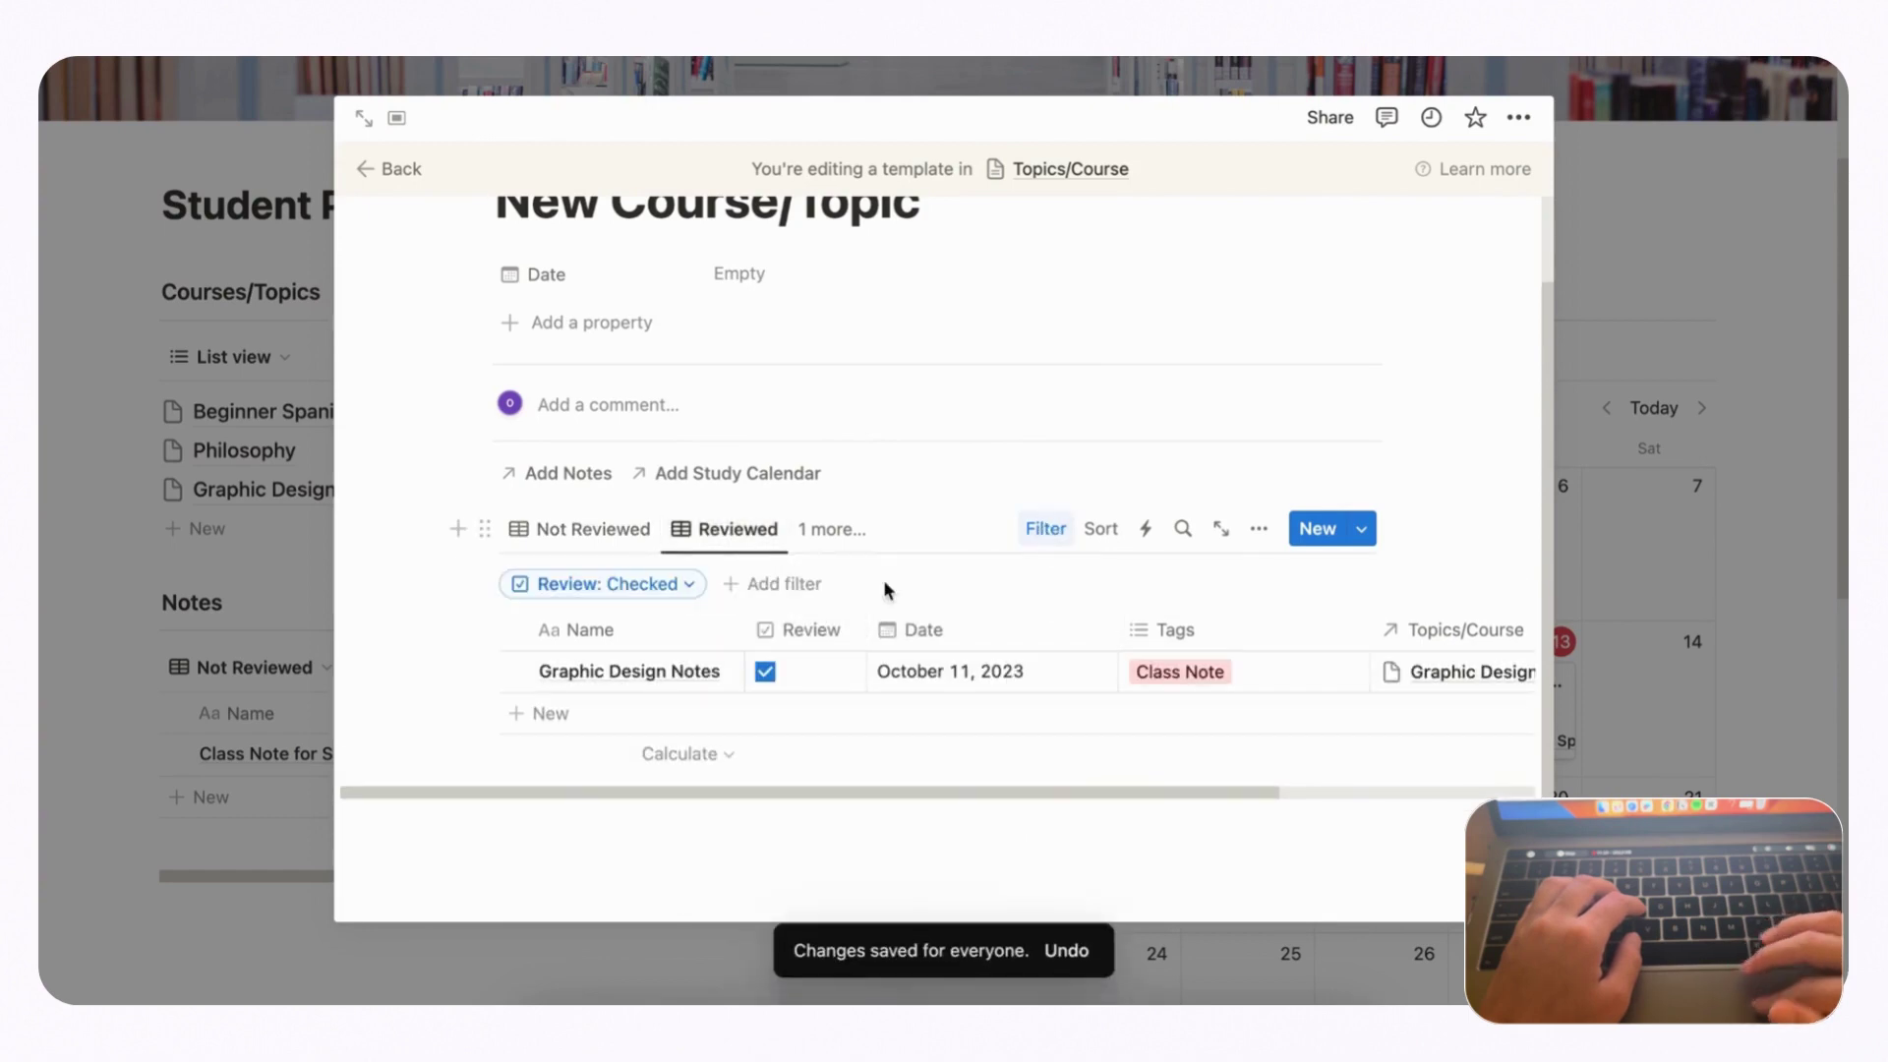
{"action": "left_click", "coordinate": [775, 586]}
{"action": "left_click", "coordinate": [759, 788]}
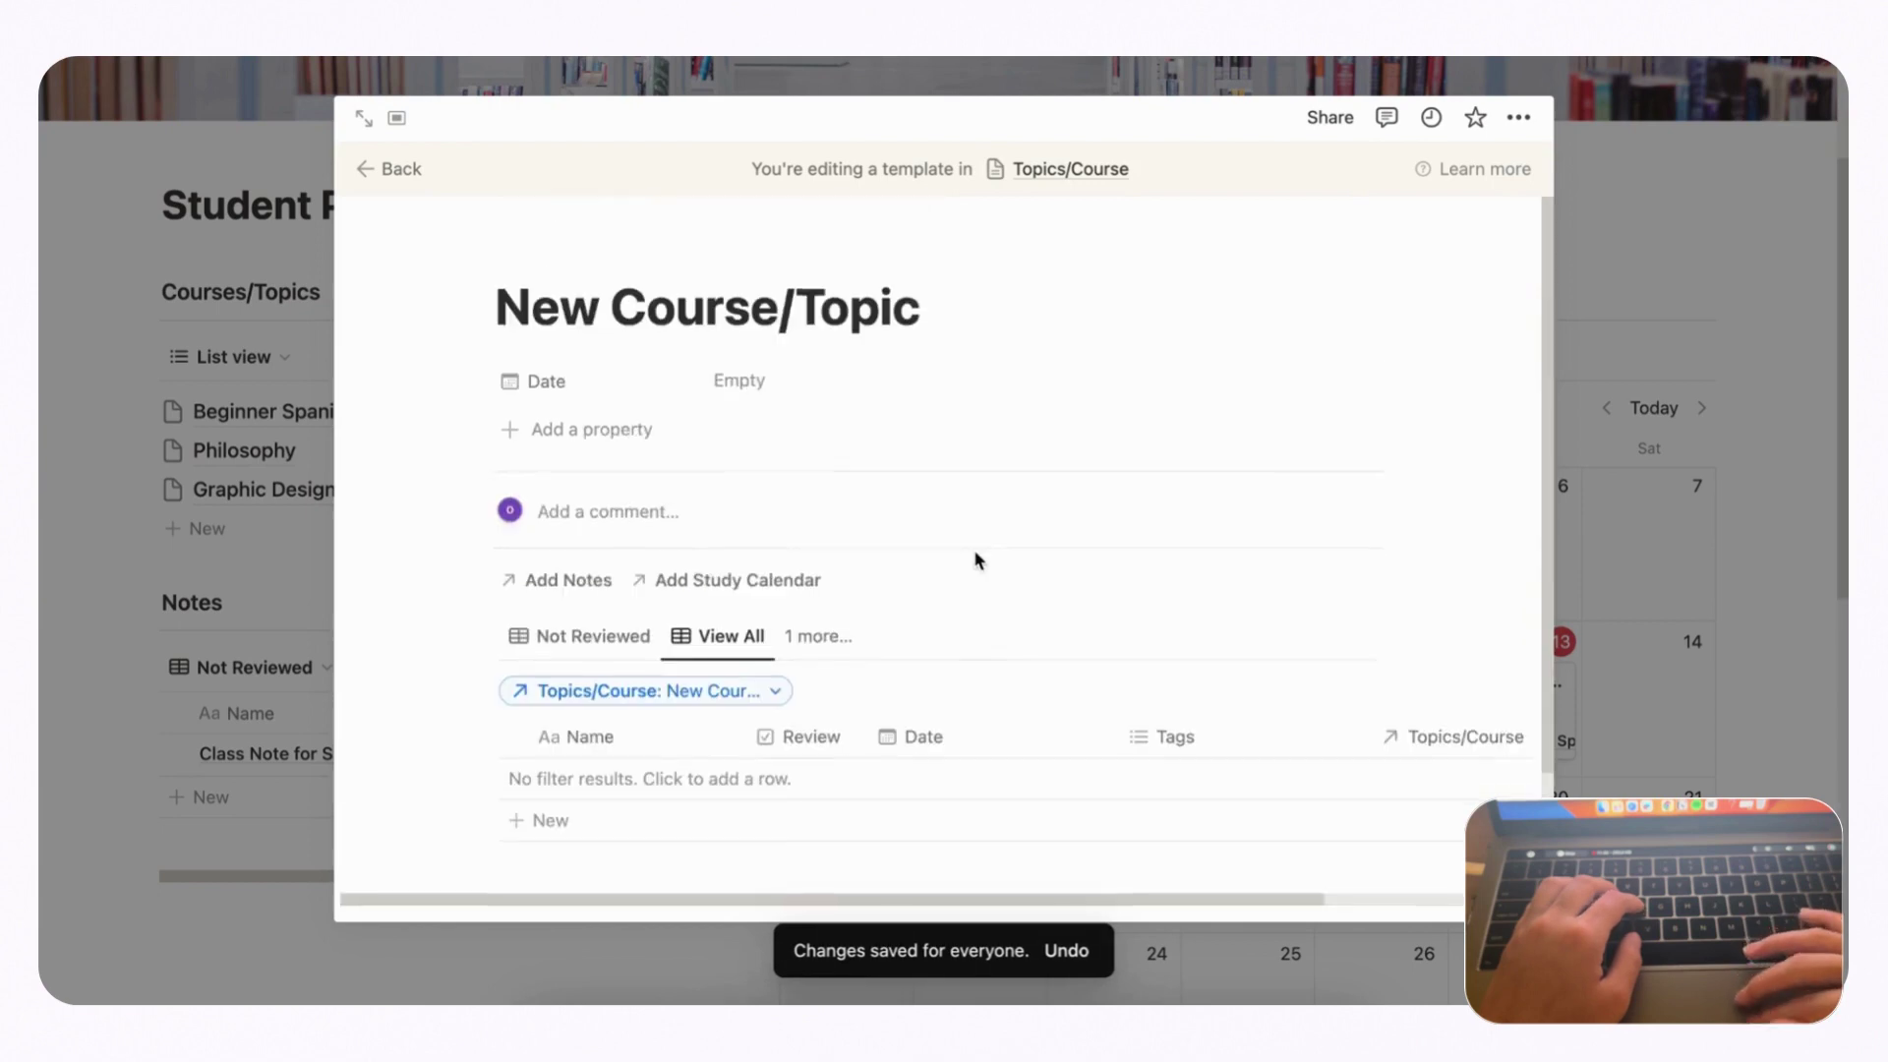
- Insert a linked view of the Study Calendar database below the template's Notes table, copying its existing Calendar view
{"action": "scroll", "coordinate": [636, 771], "scroll_direction": "down", "scroll_amount": 2}
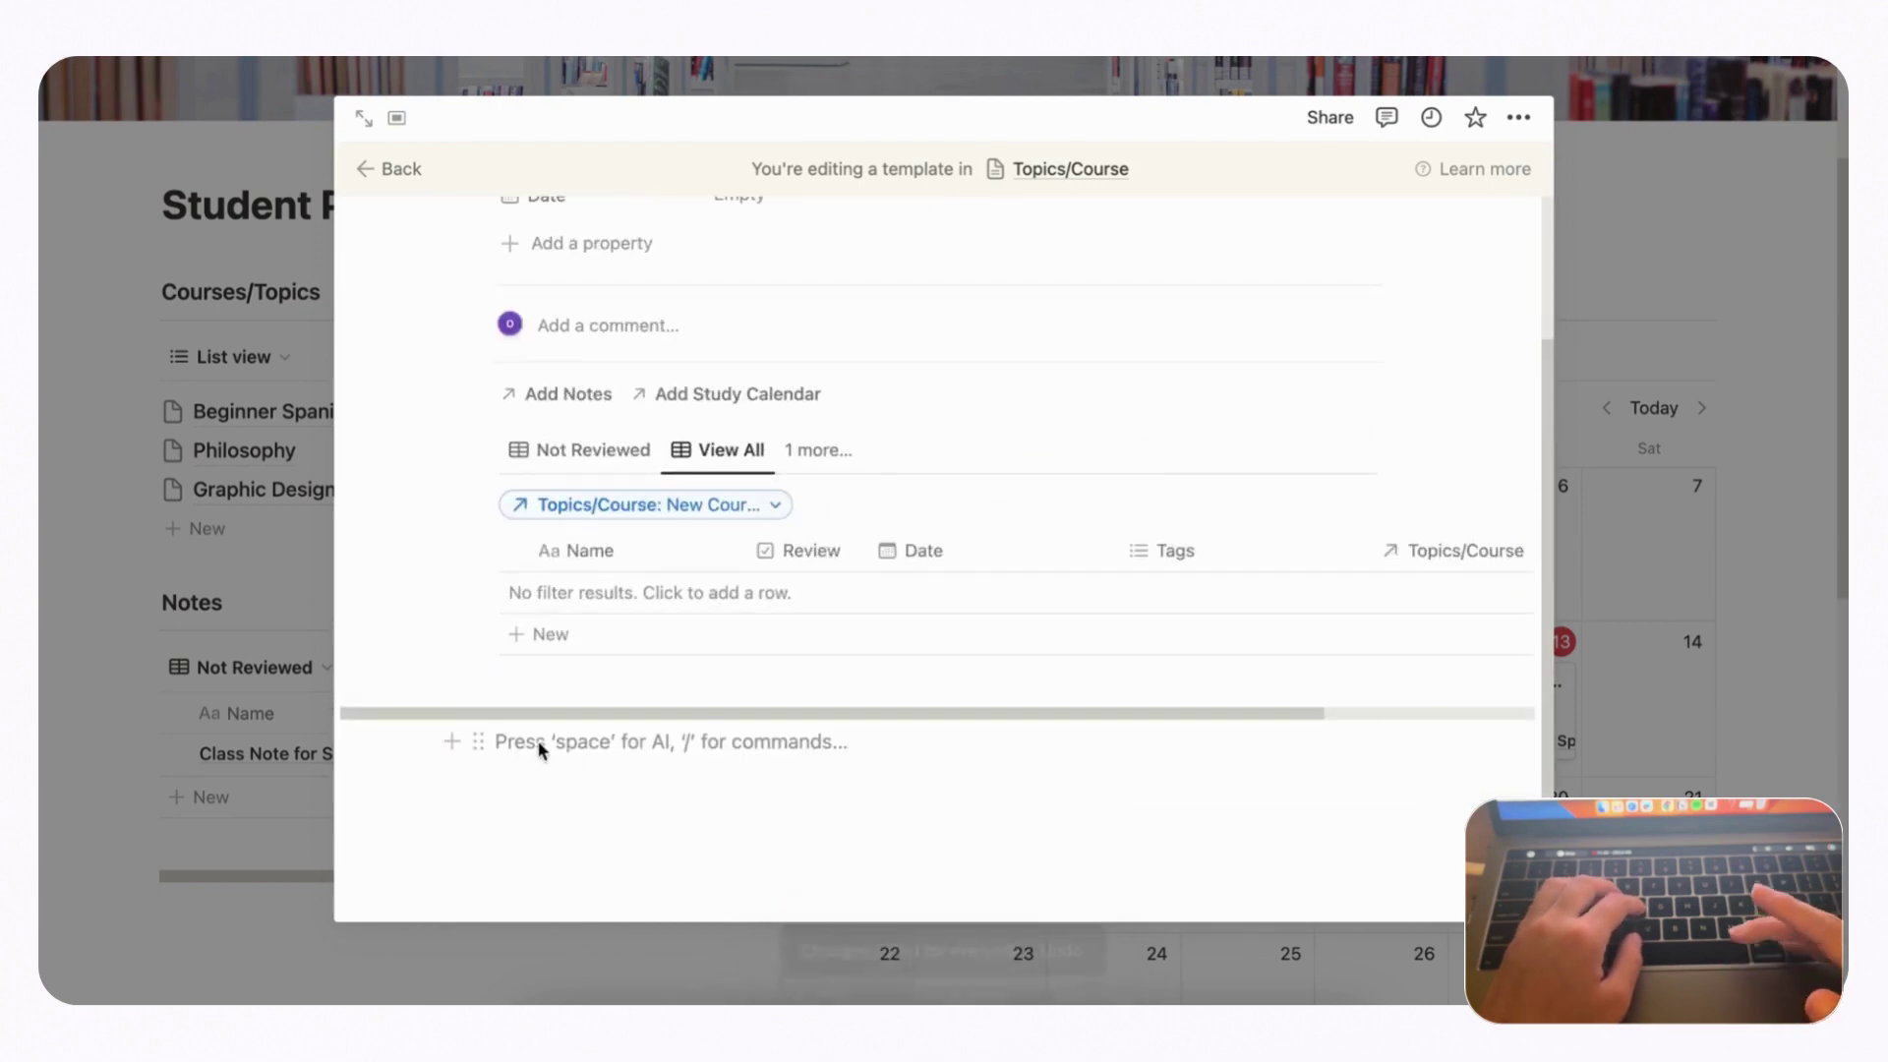
{"action": "type", "text": "/linked"}
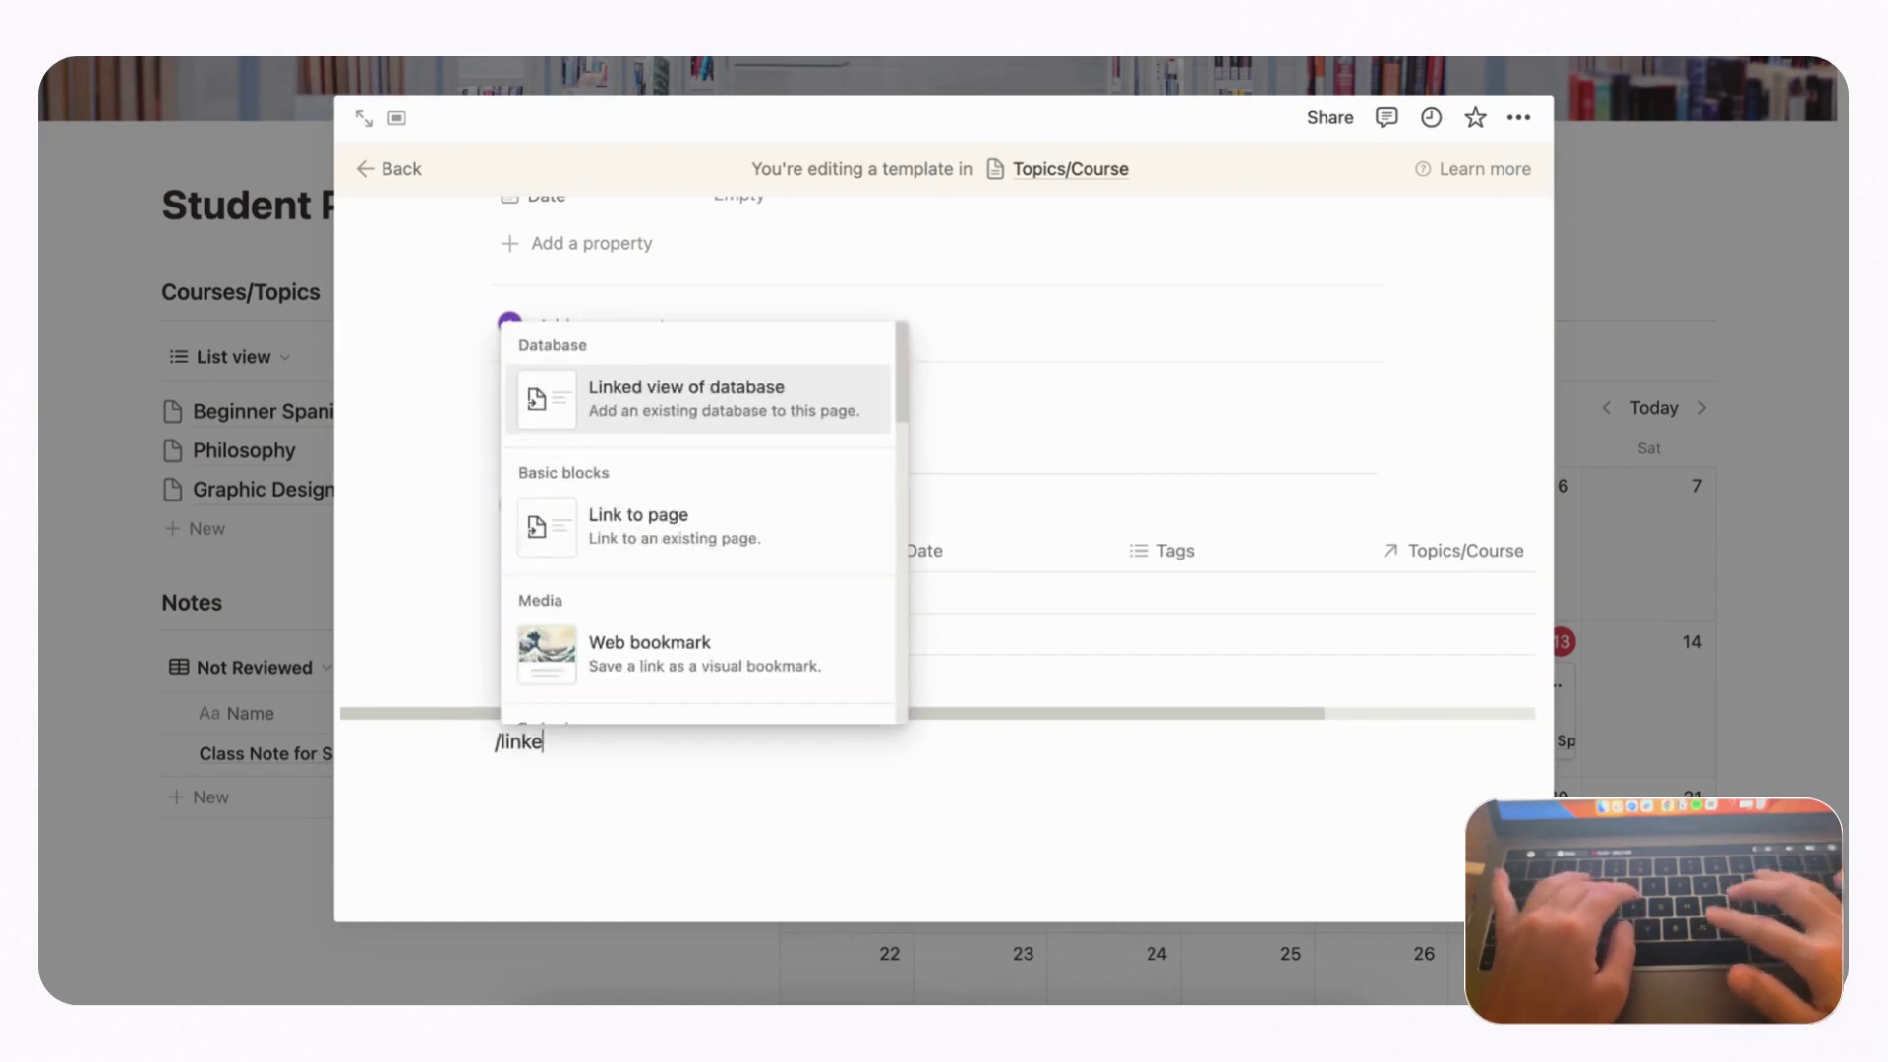
{"action": "left_click", "coordinate": [709, 411]}
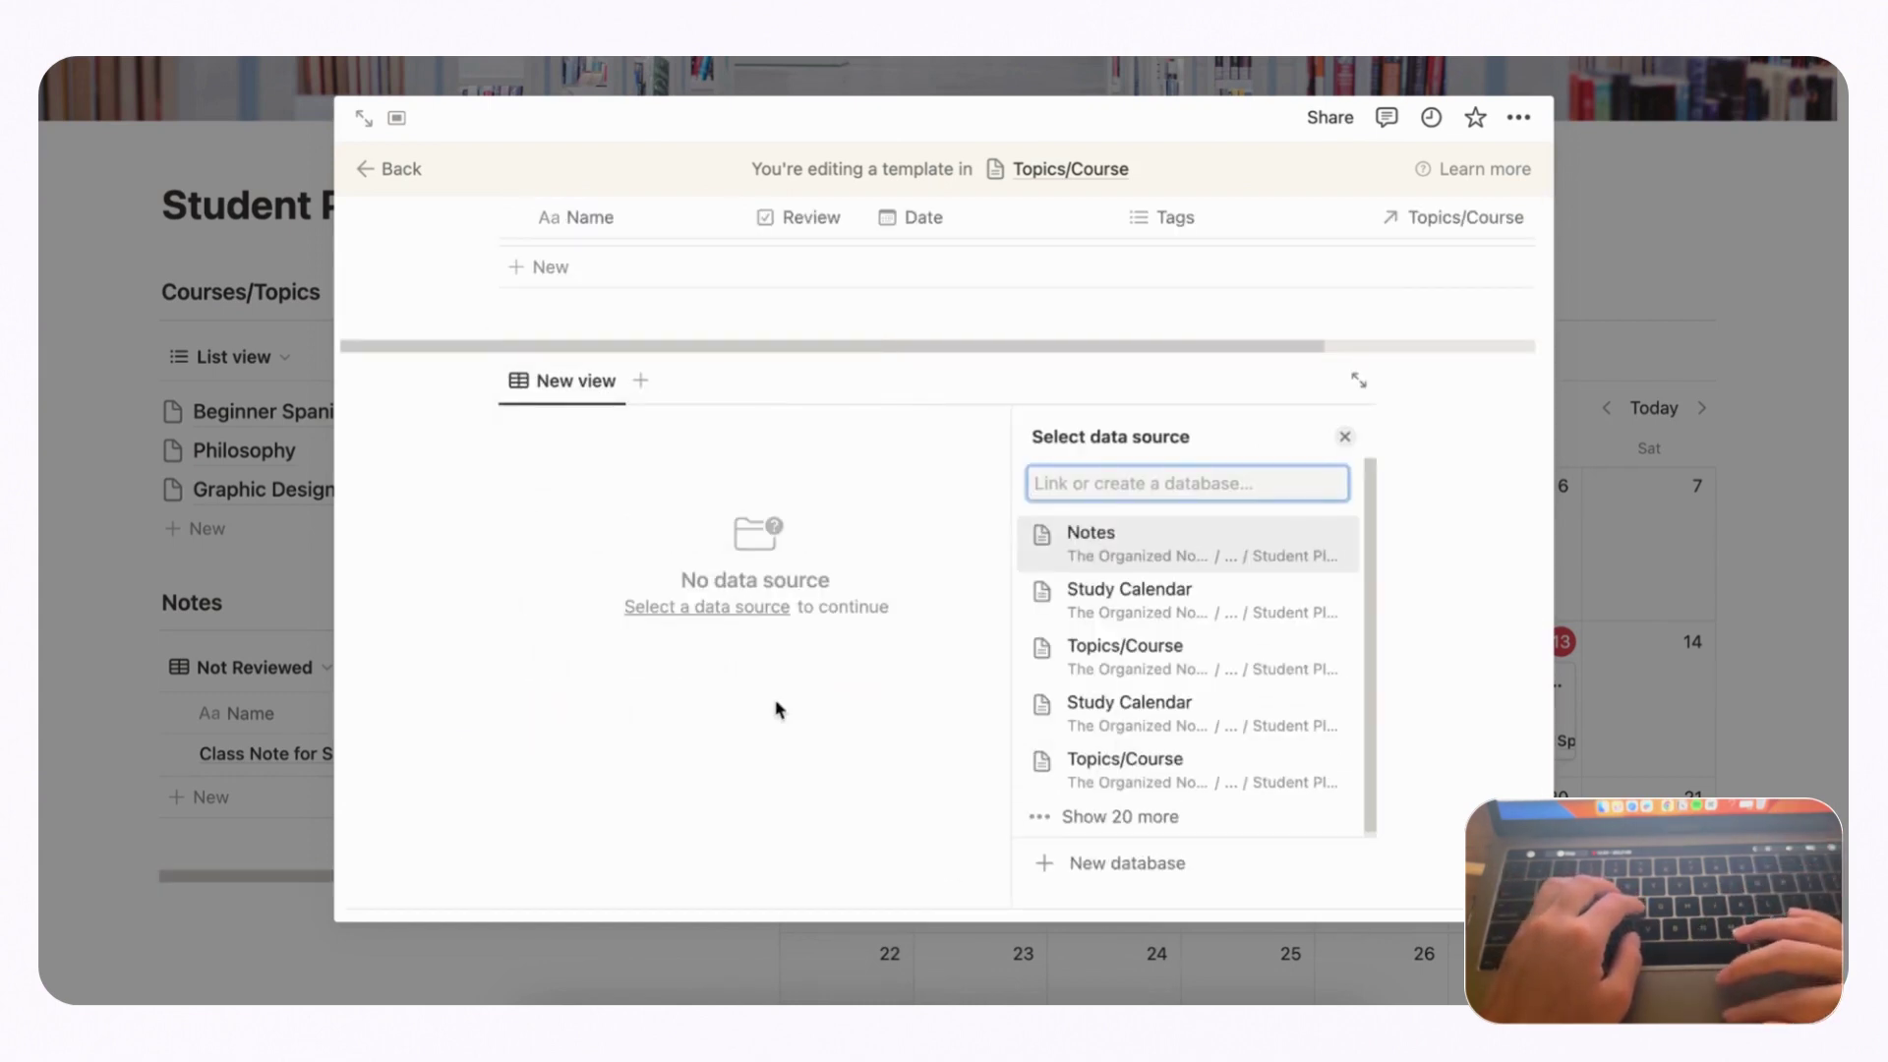
{"action": "left_click", "coordinate": [1131, 615]}
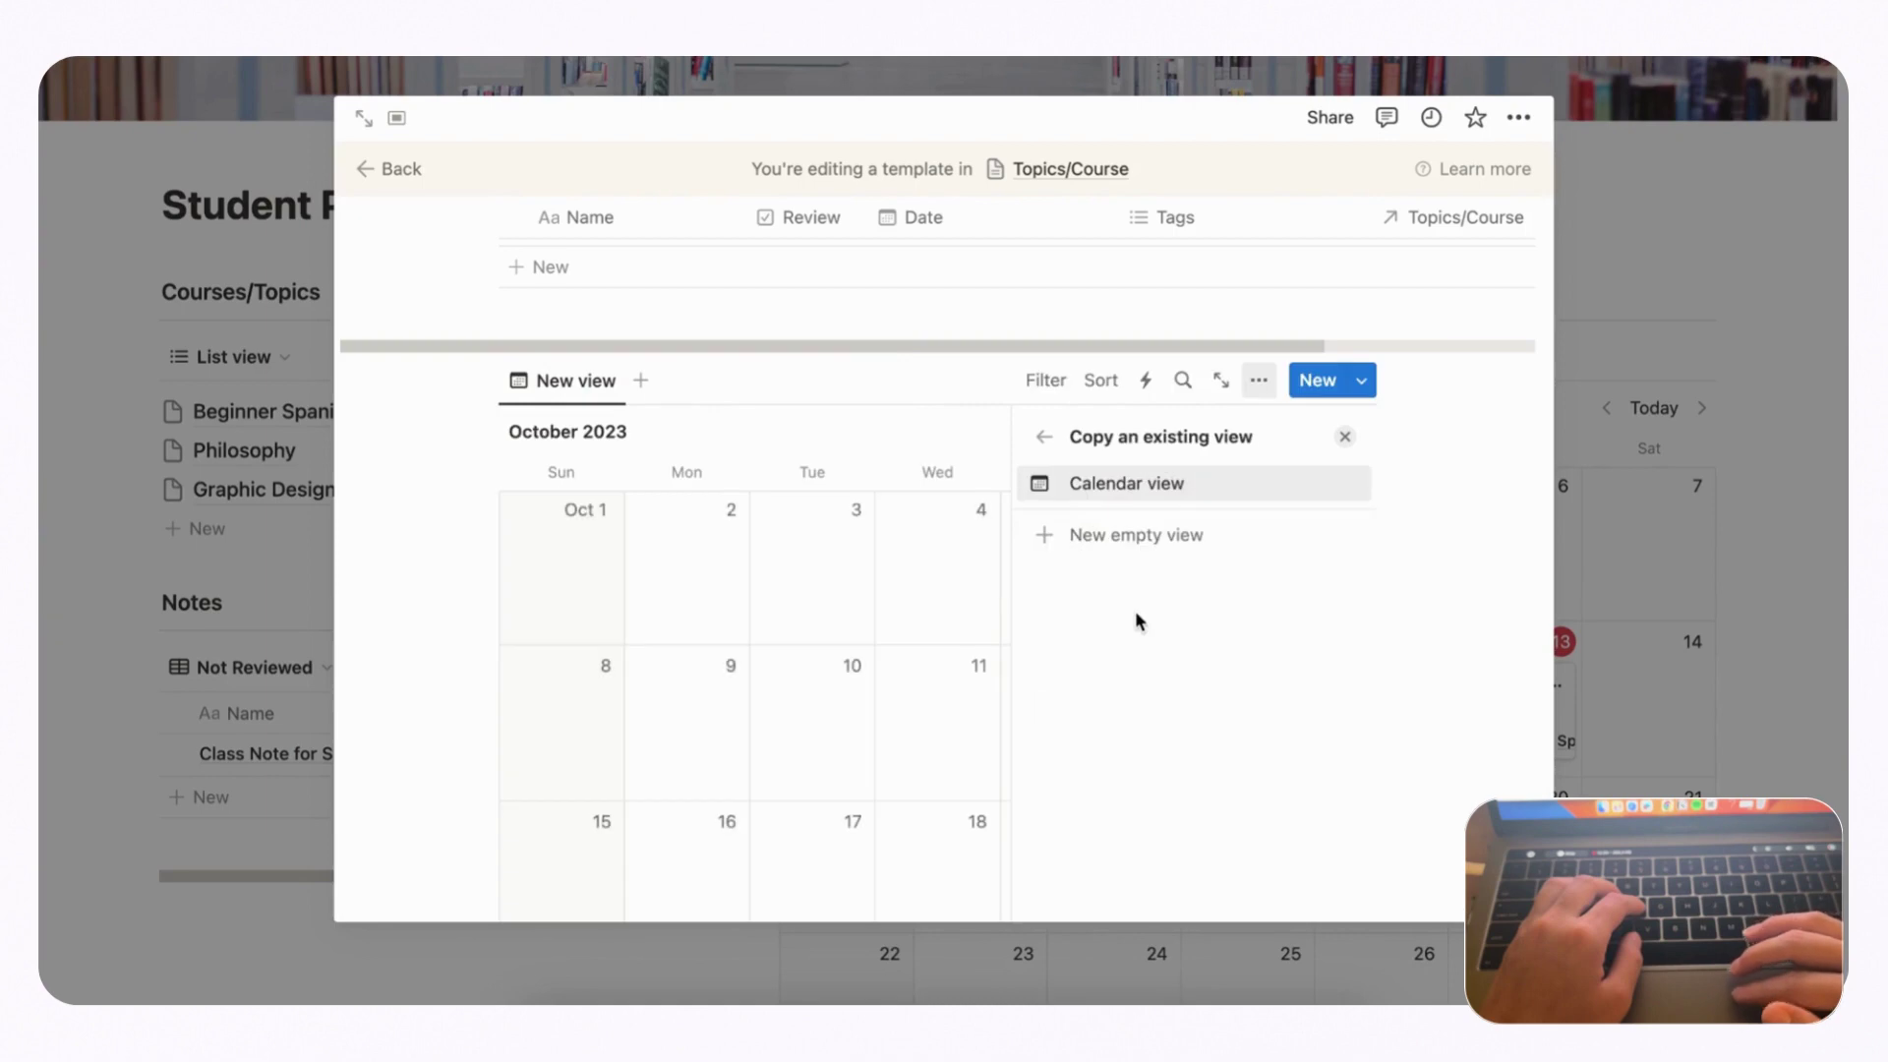
{"action": "left_click", "coordinate": [1130, 489]}
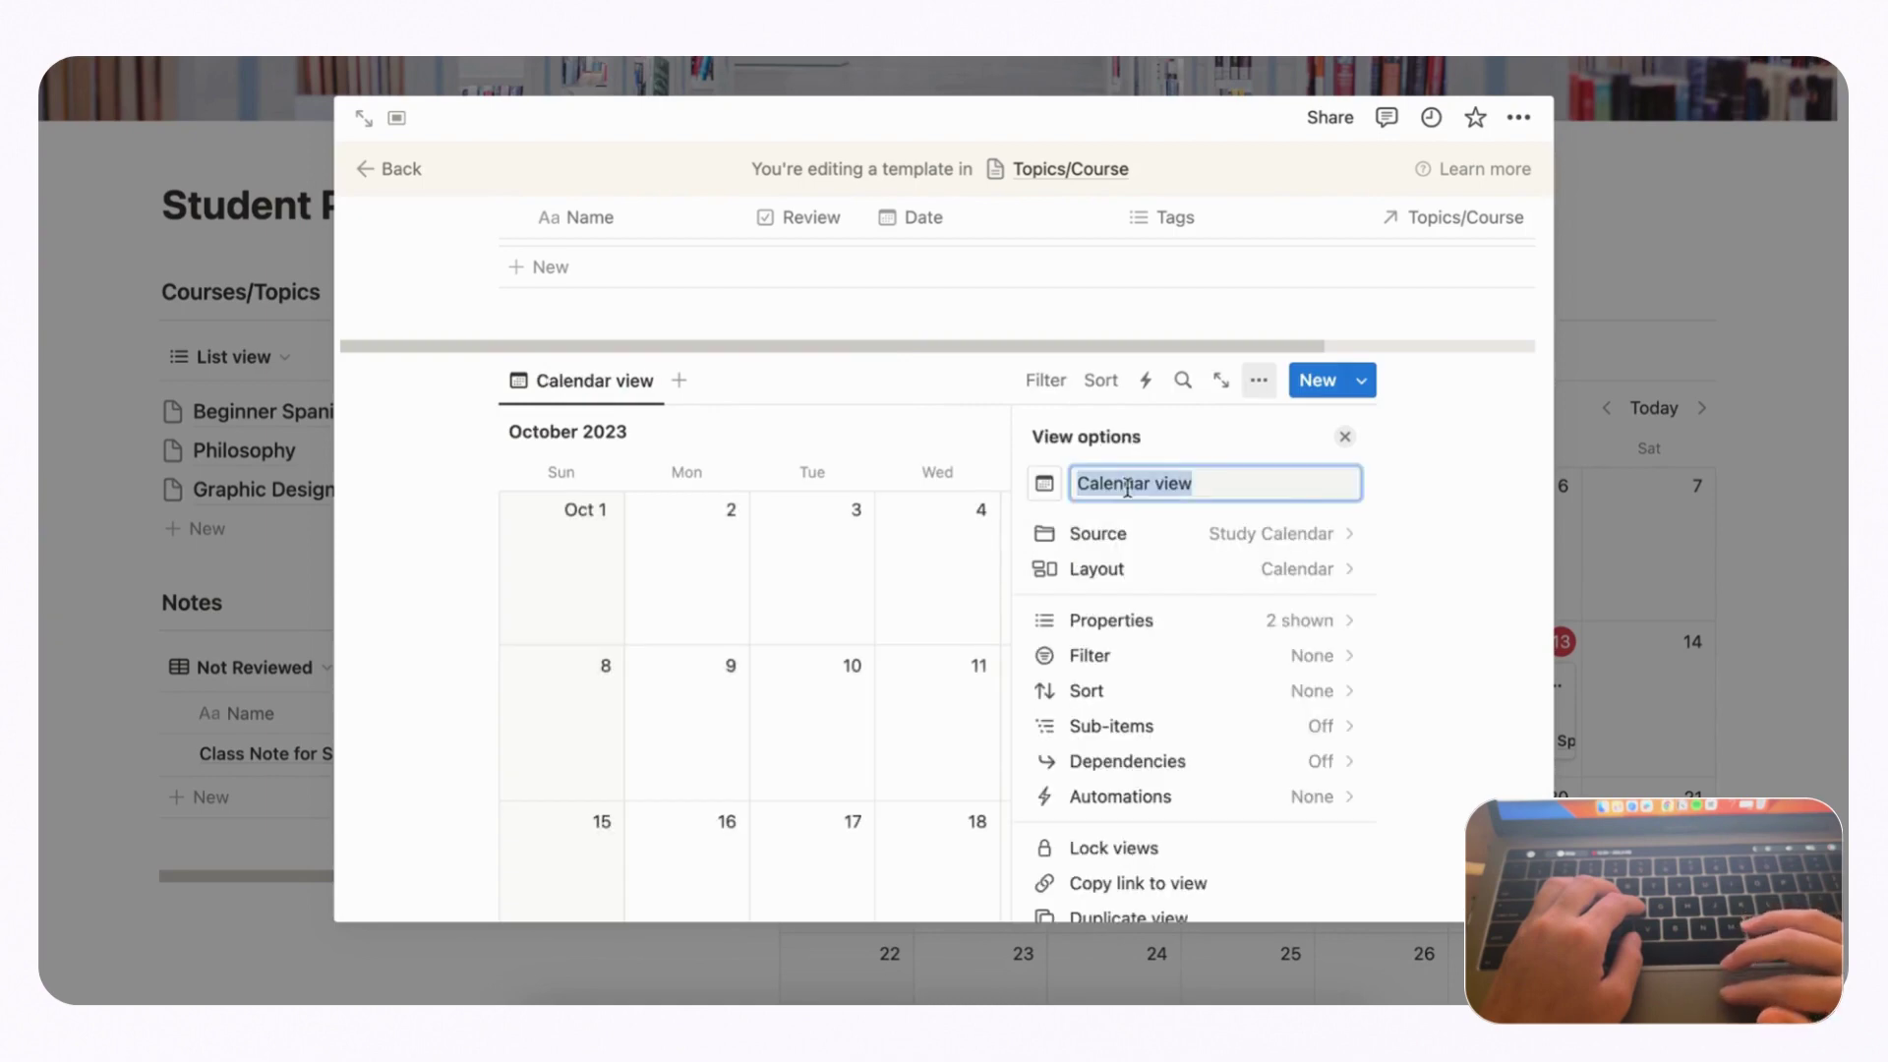
{"action": "left_click", "coordinate": [1343, 435]}
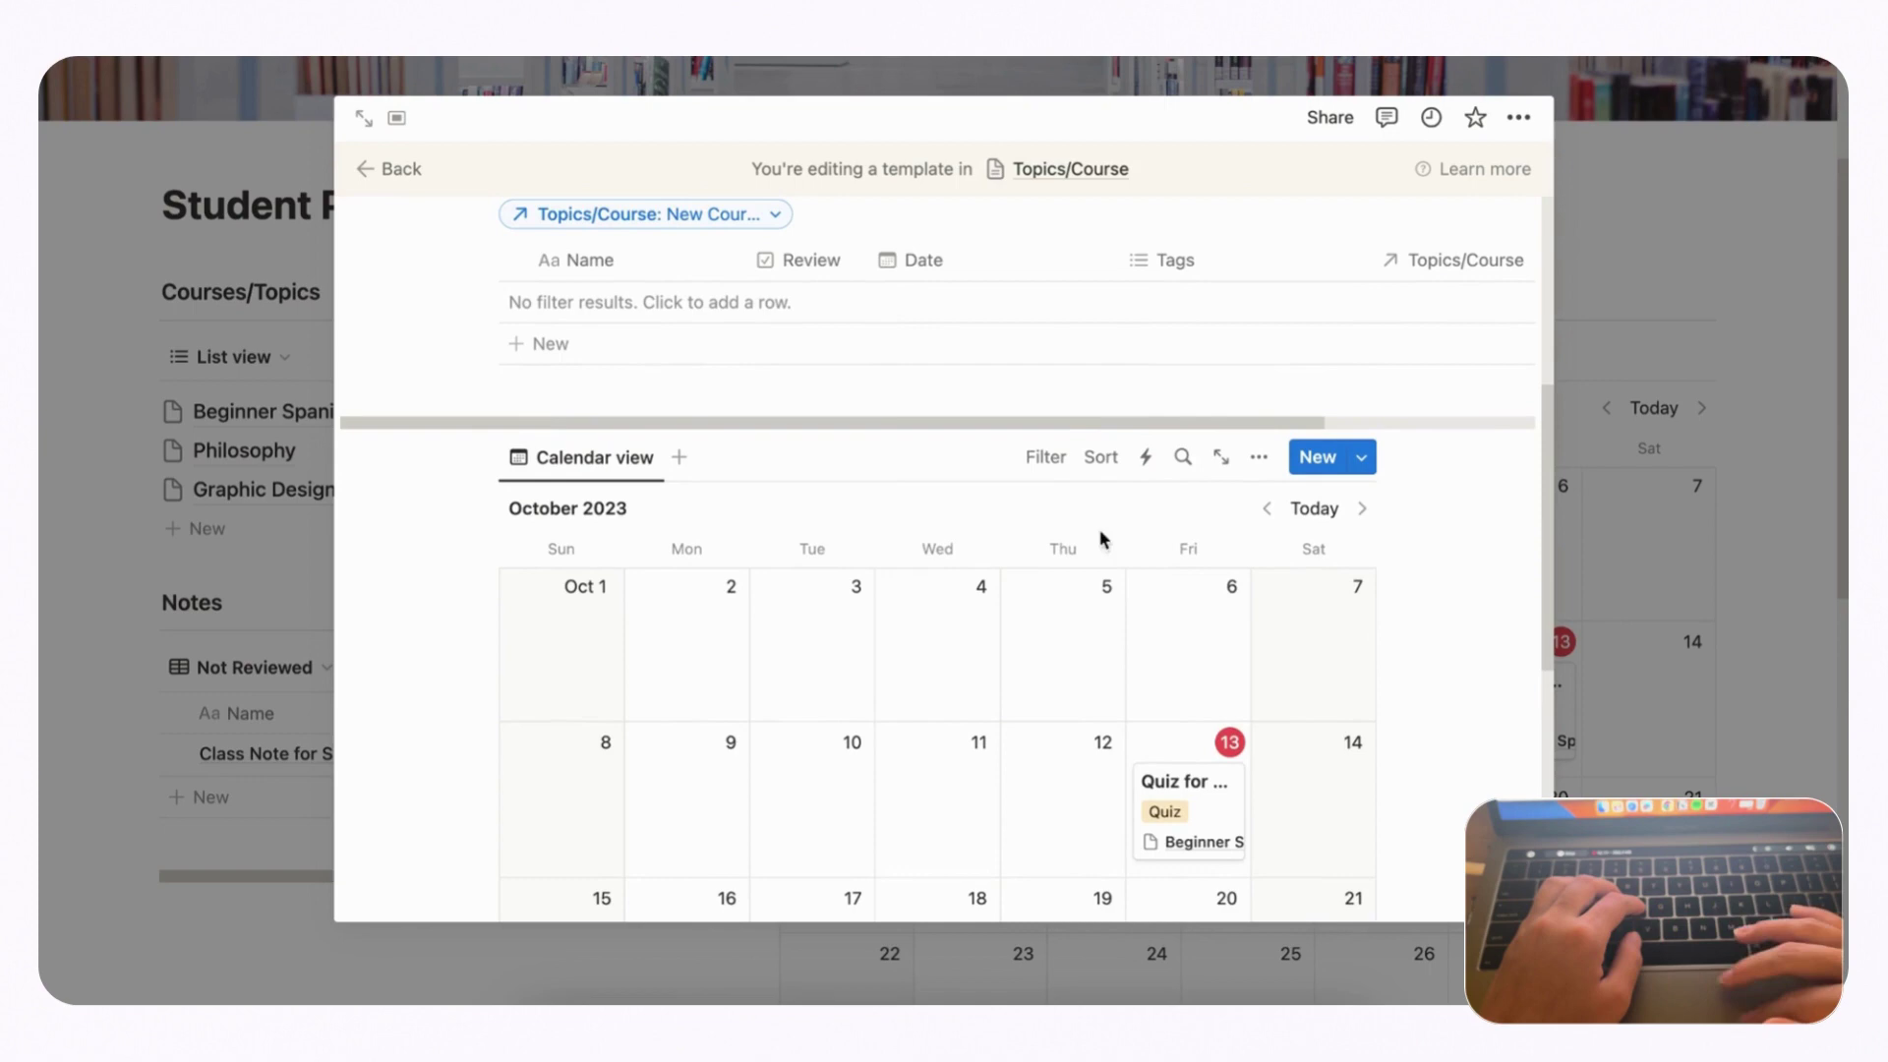
- Filter the template's Calendar view to Topics/Course containing New Course/Topic and save the filter for everyone
{"action": "left_click", "coordinate": [1046, 456]}
{"action": "left_click", "coordinate": [1033, 668]}
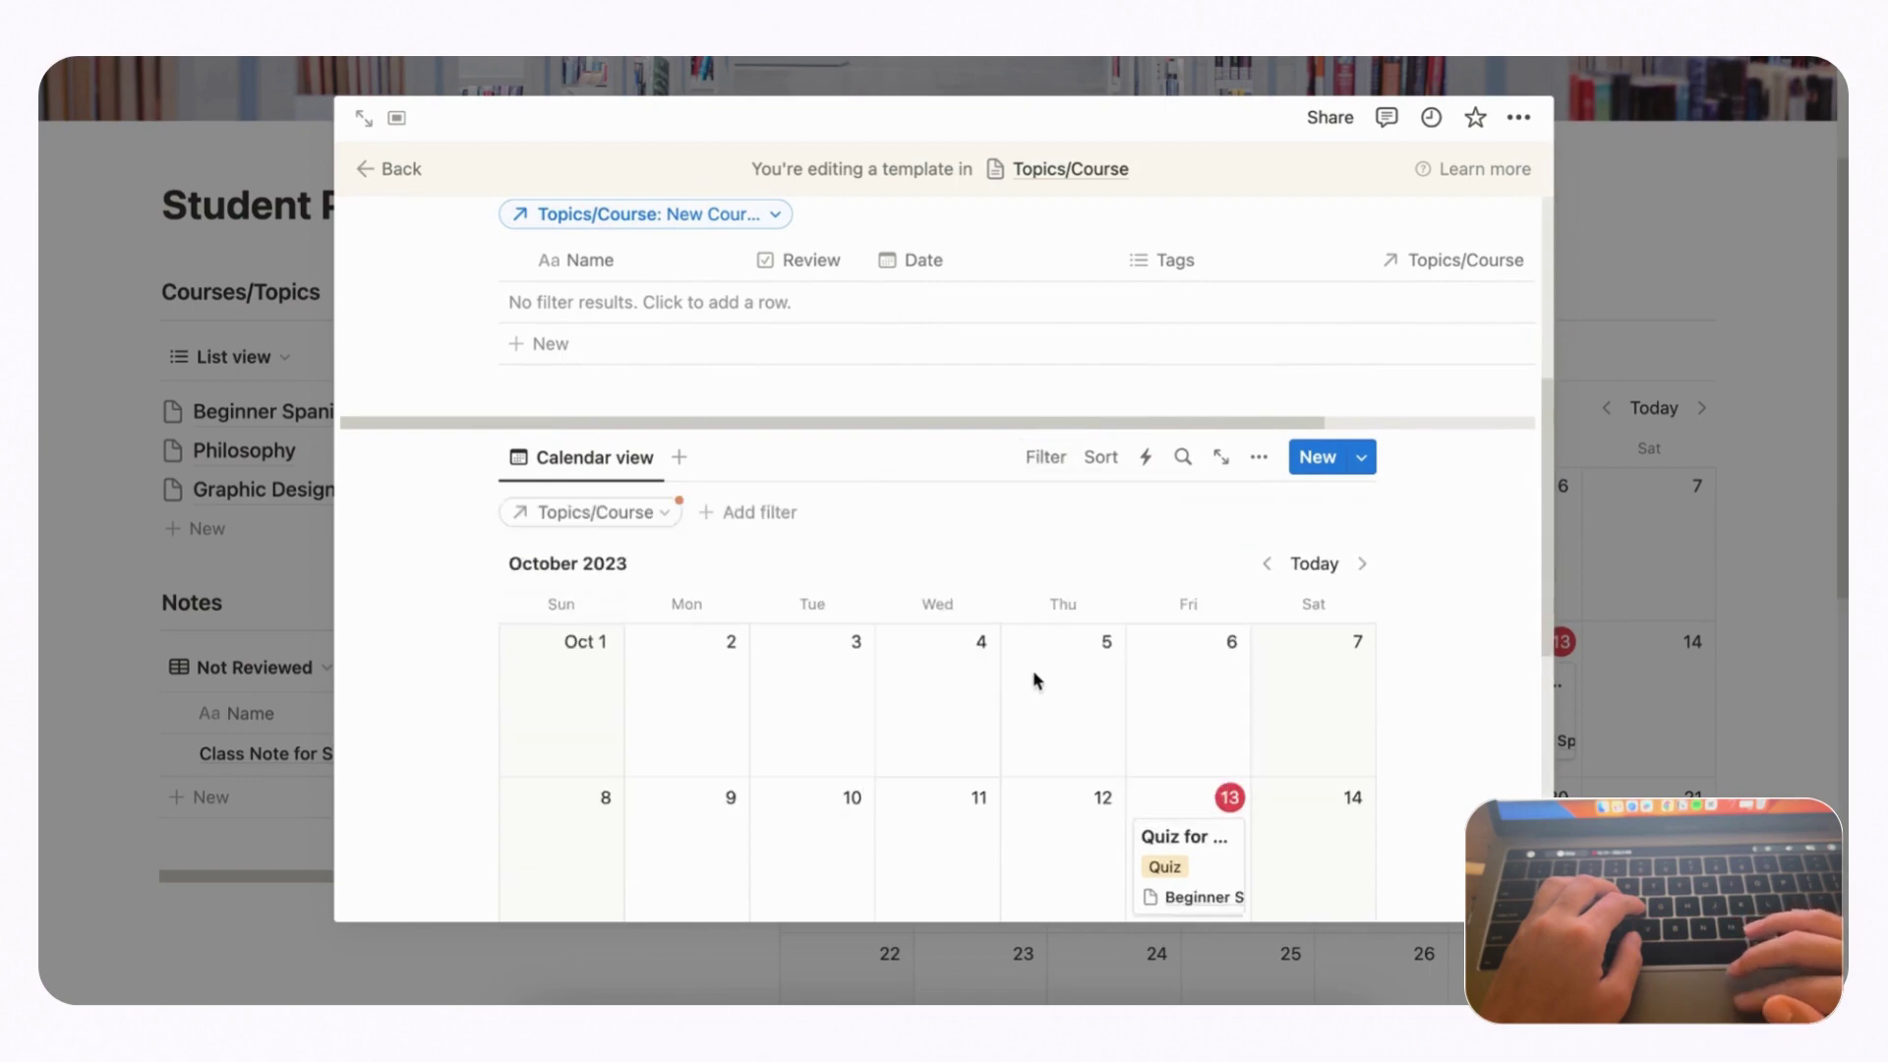
{"action": "left_click", "coordinate": [669, 647]}
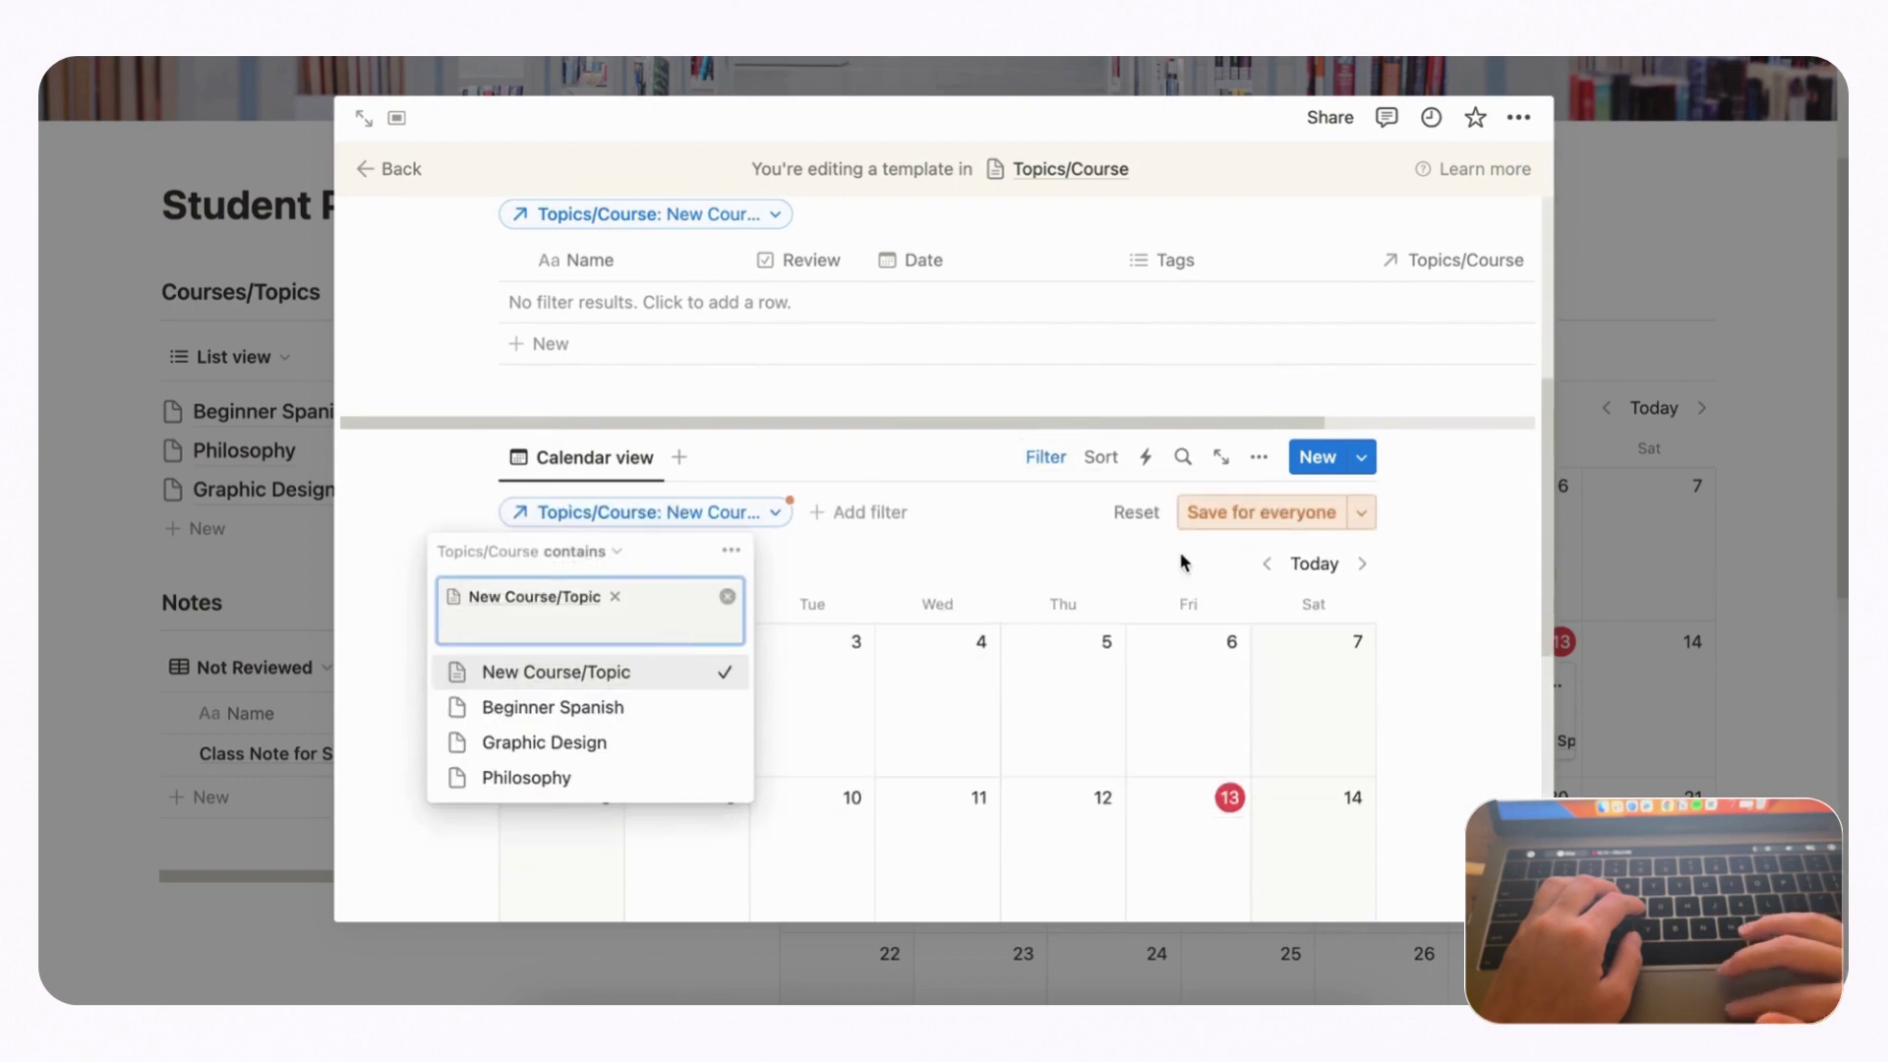
{"action": "left_click", "coordinate": [1259, 512]}
{"action": "scroll", "coordinate": [1043, 564], "scroll_direction": "up", "scroll_amount": 5}
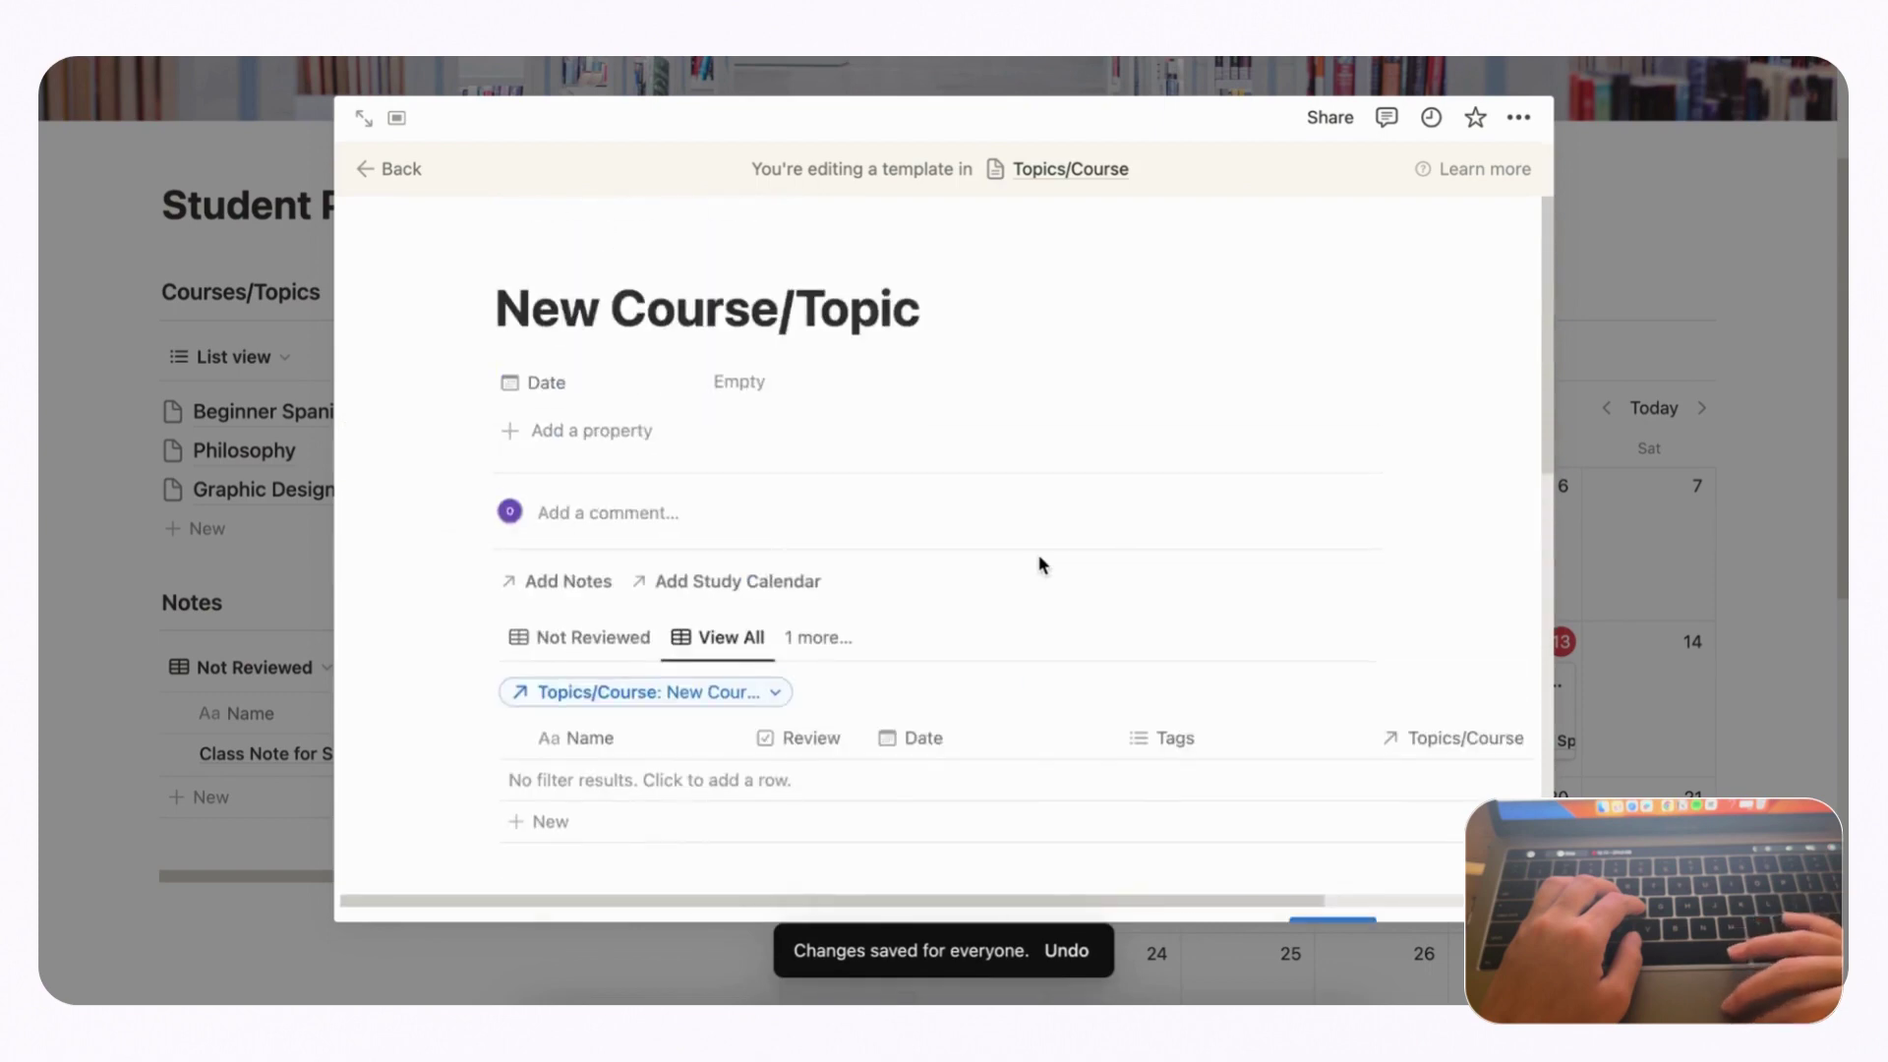
{"action": "scroll", "coordinate": [1043, 564], "scroll_direction": "down", "scroll_amount": 10}
{"action": "scroll", "coordinate": [1043, 563], "scroll_direction": "up", "scroll_amount": 8}
{"action": "scroll", "coordinate": [1043, 564], "scroll_direction": "up", "scroll_amount": 2}
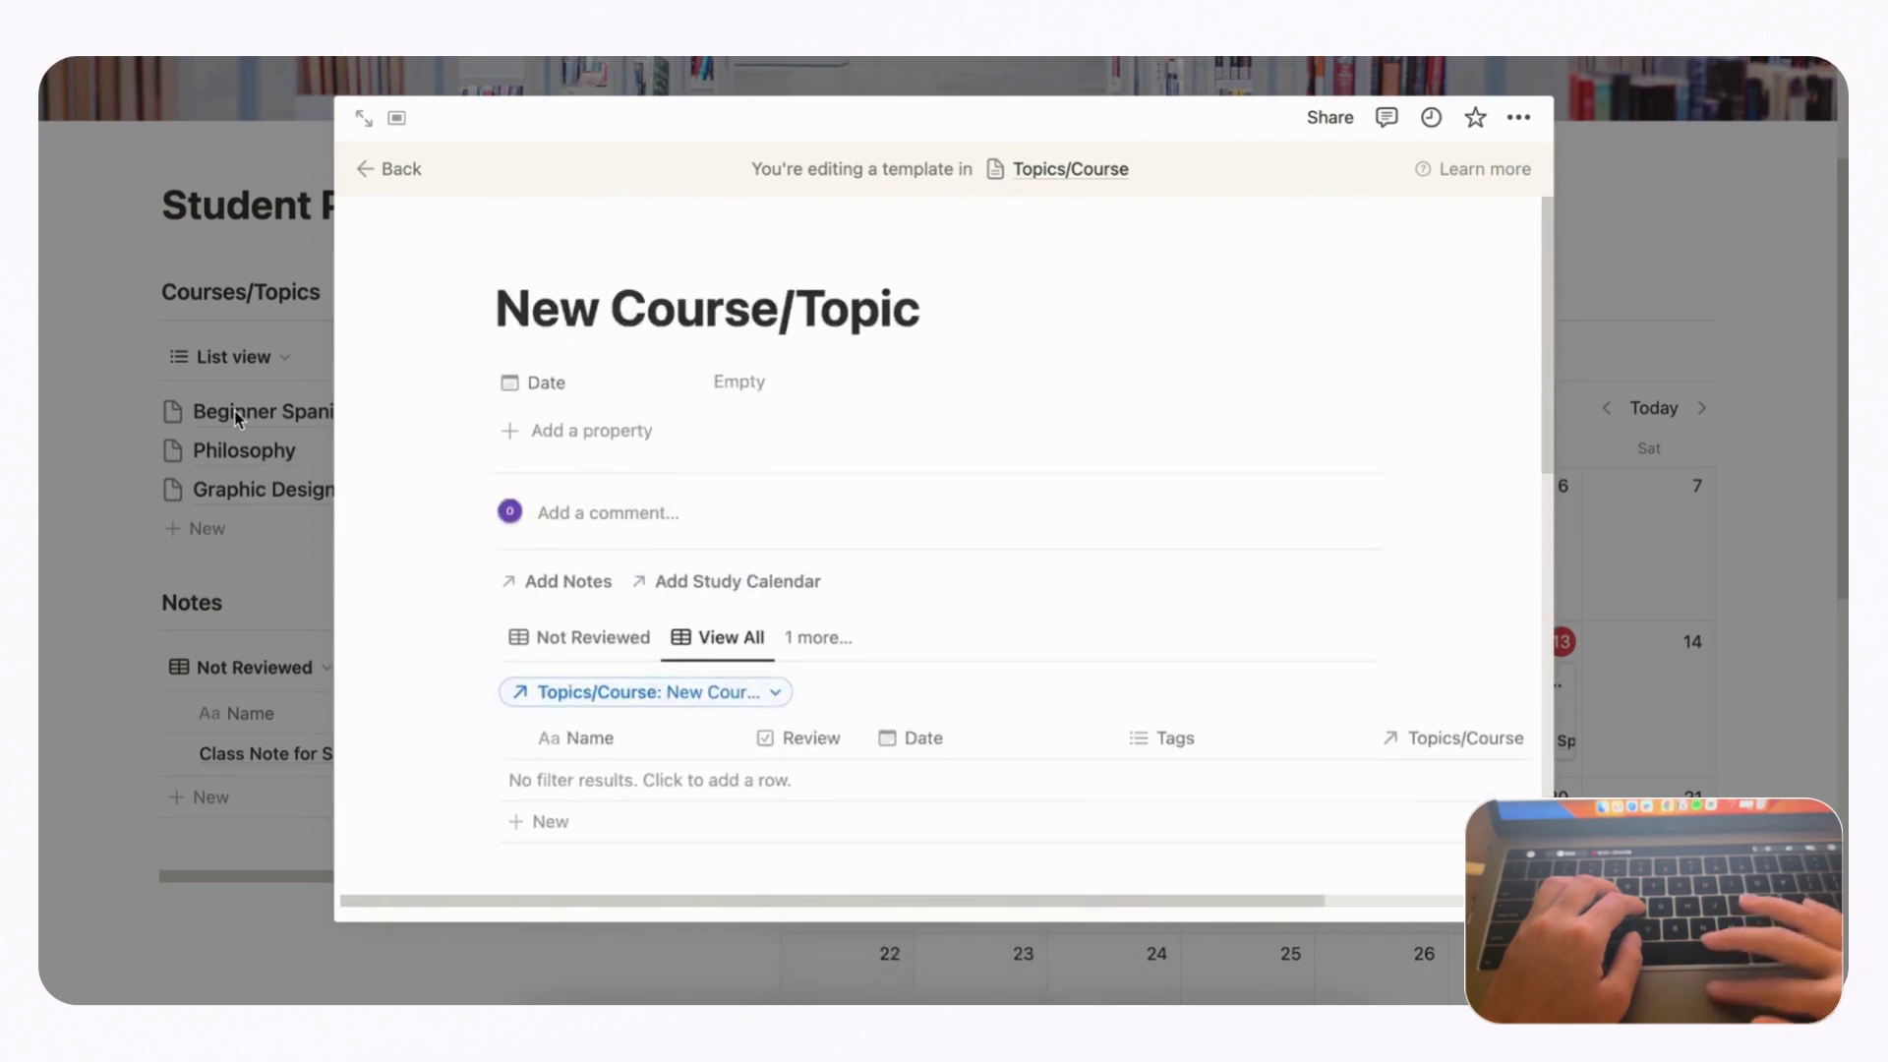
- Leave the template editor and set New Course/Topic as the default template for all views in Topics/Course
{"action": "left_click", "coordinate": [386, 169]}
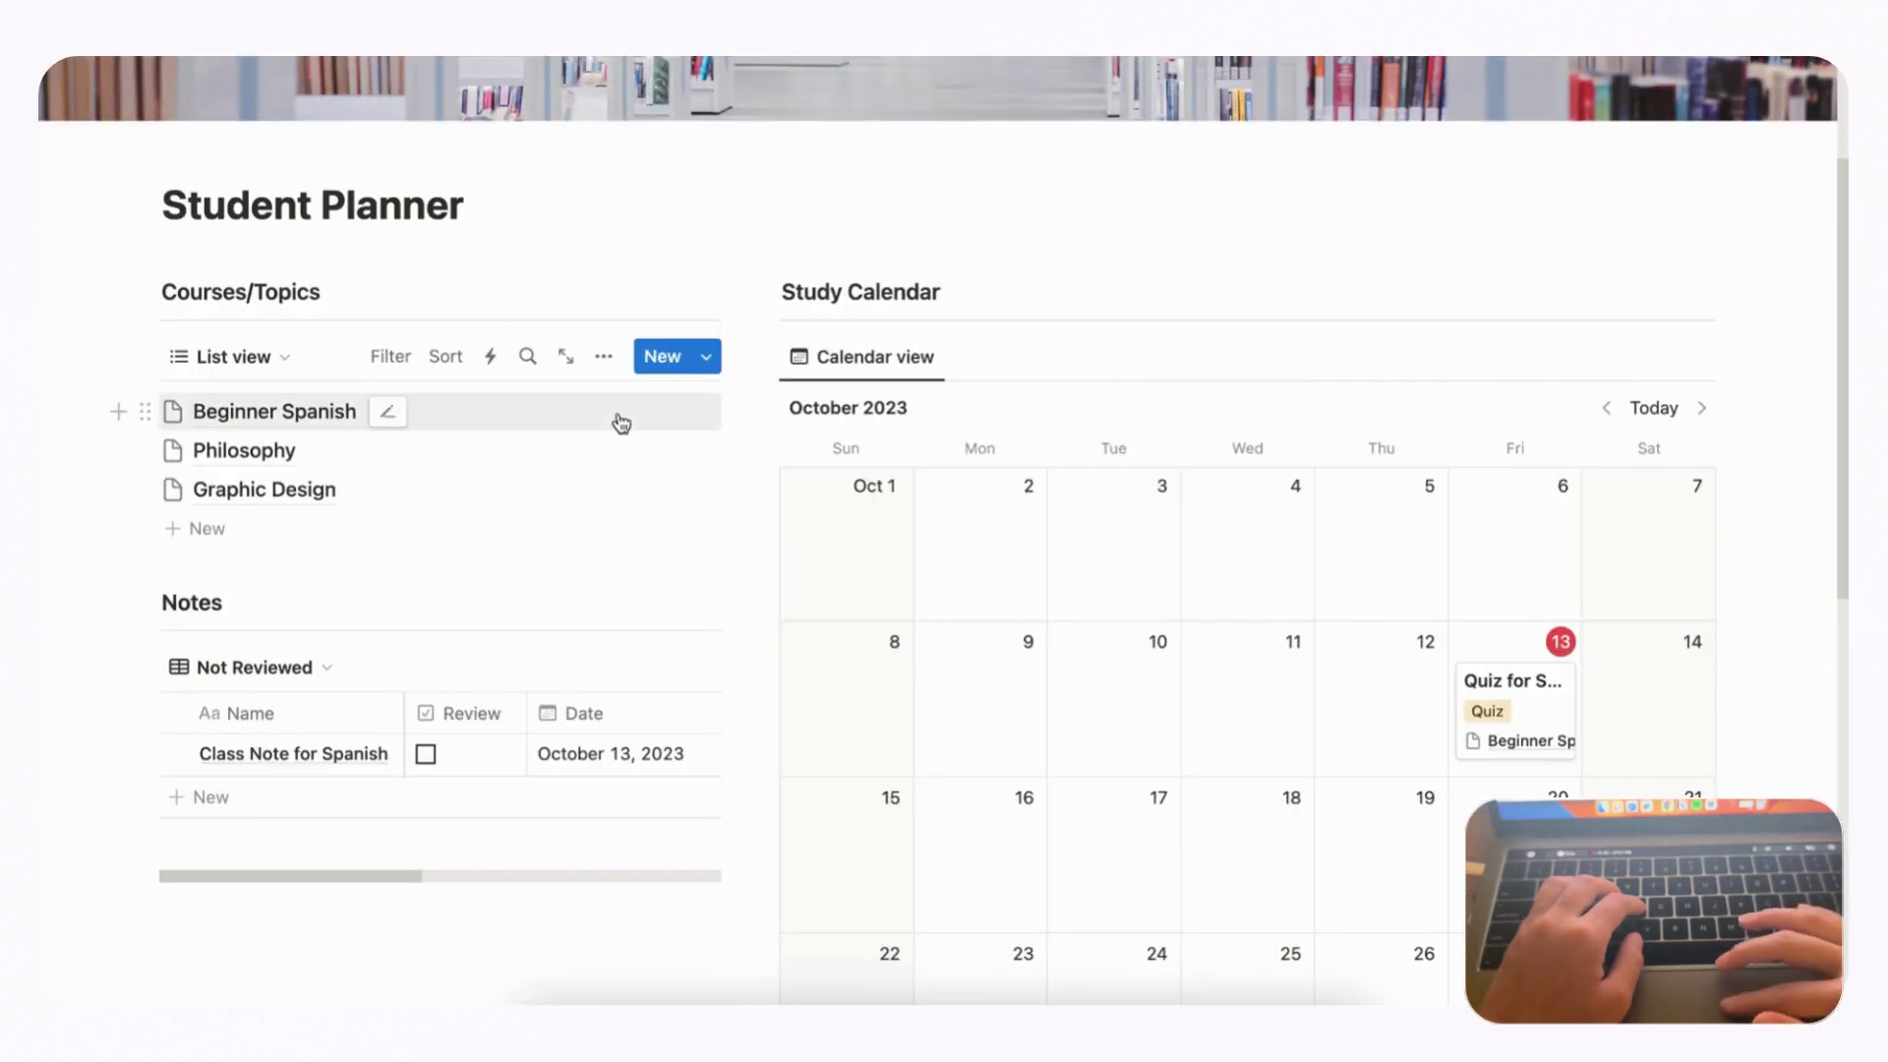
{"action": "left_click", "coordinate": [702, 360]}
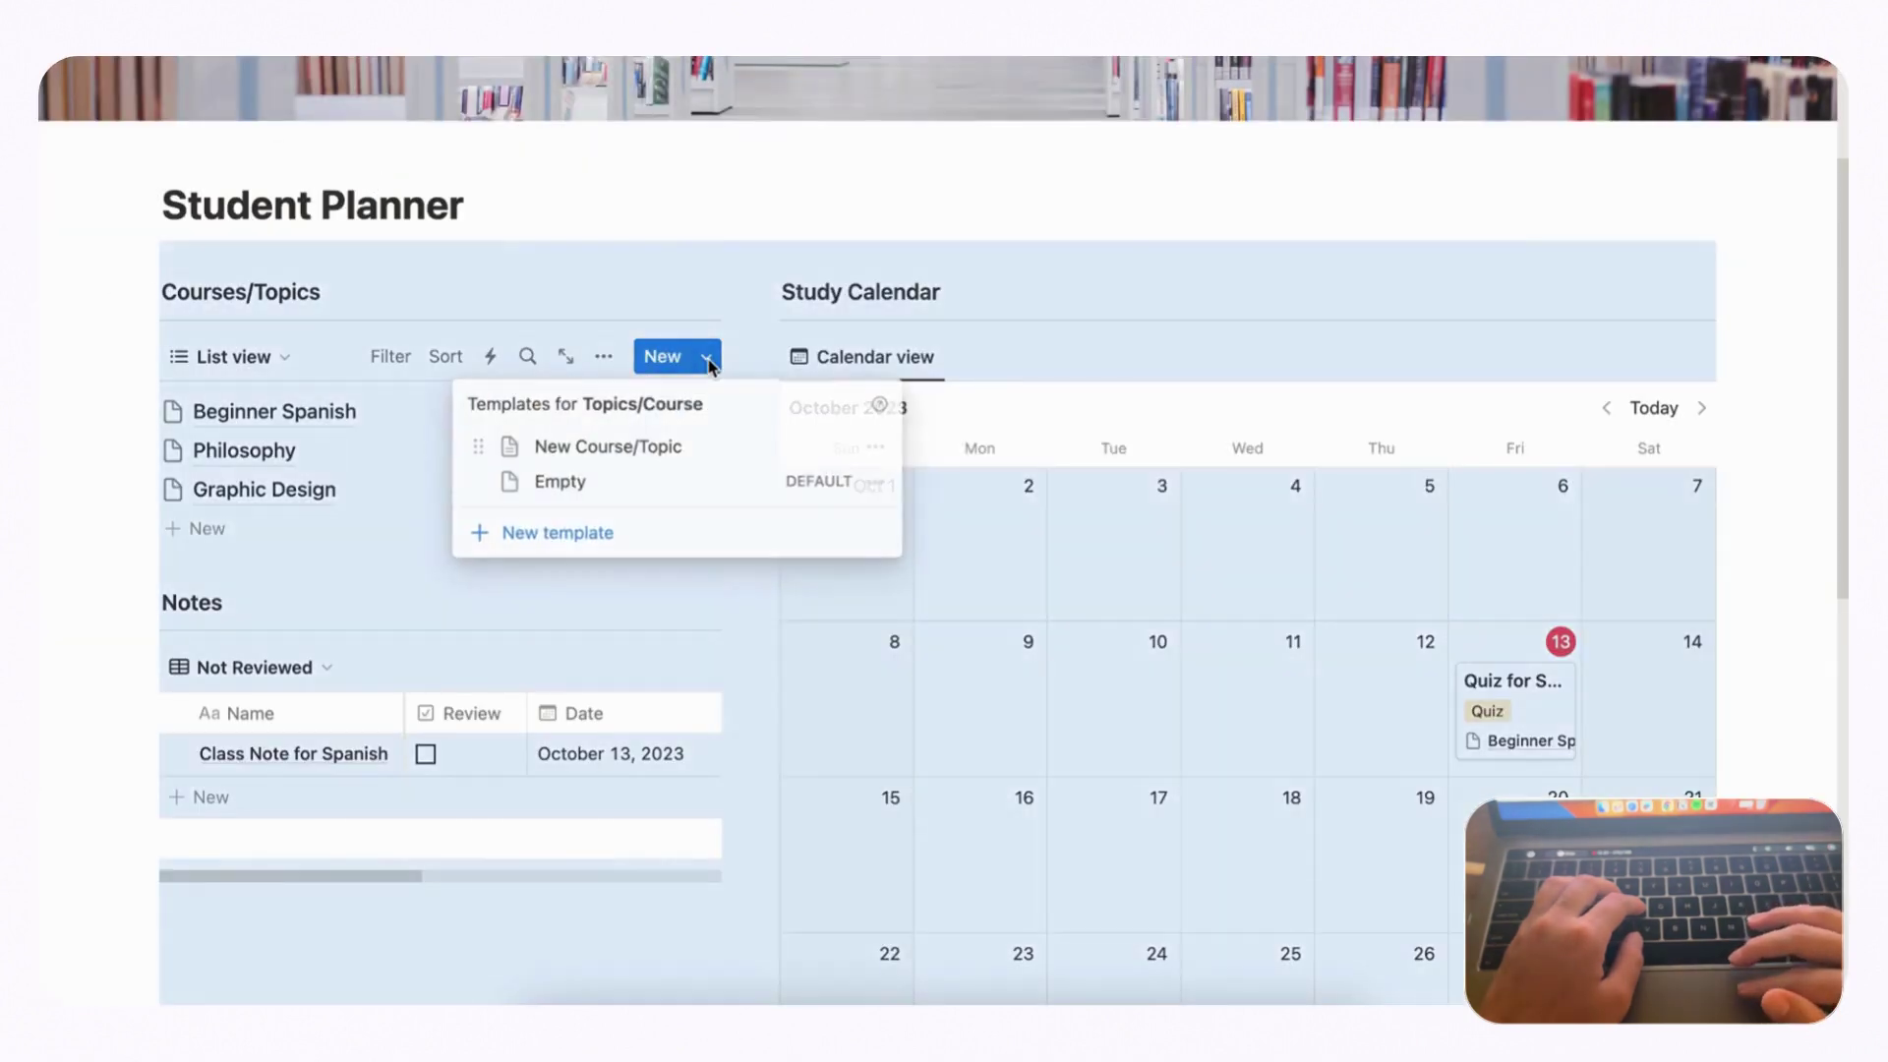
{"action": "left_click", "coordinate": [875, 448]}
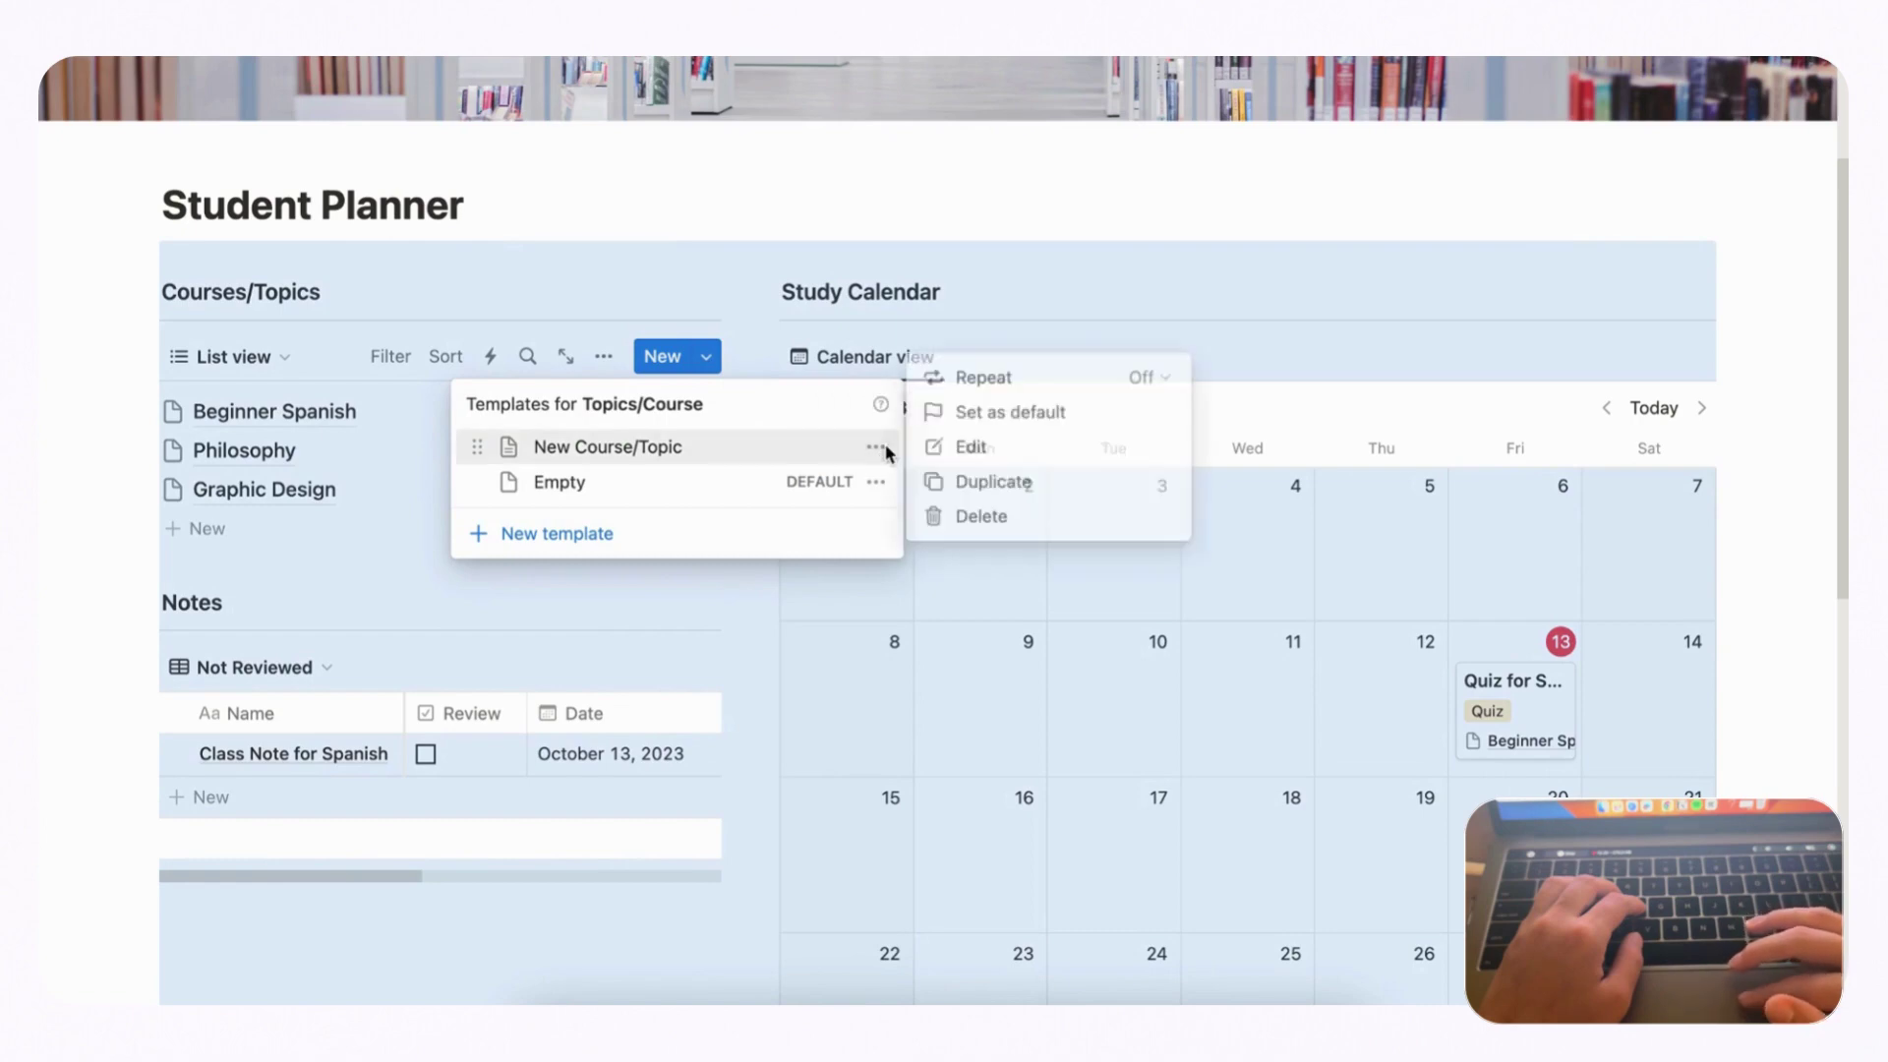
{"action": "left_click", "coordinate": [1009, 423]}
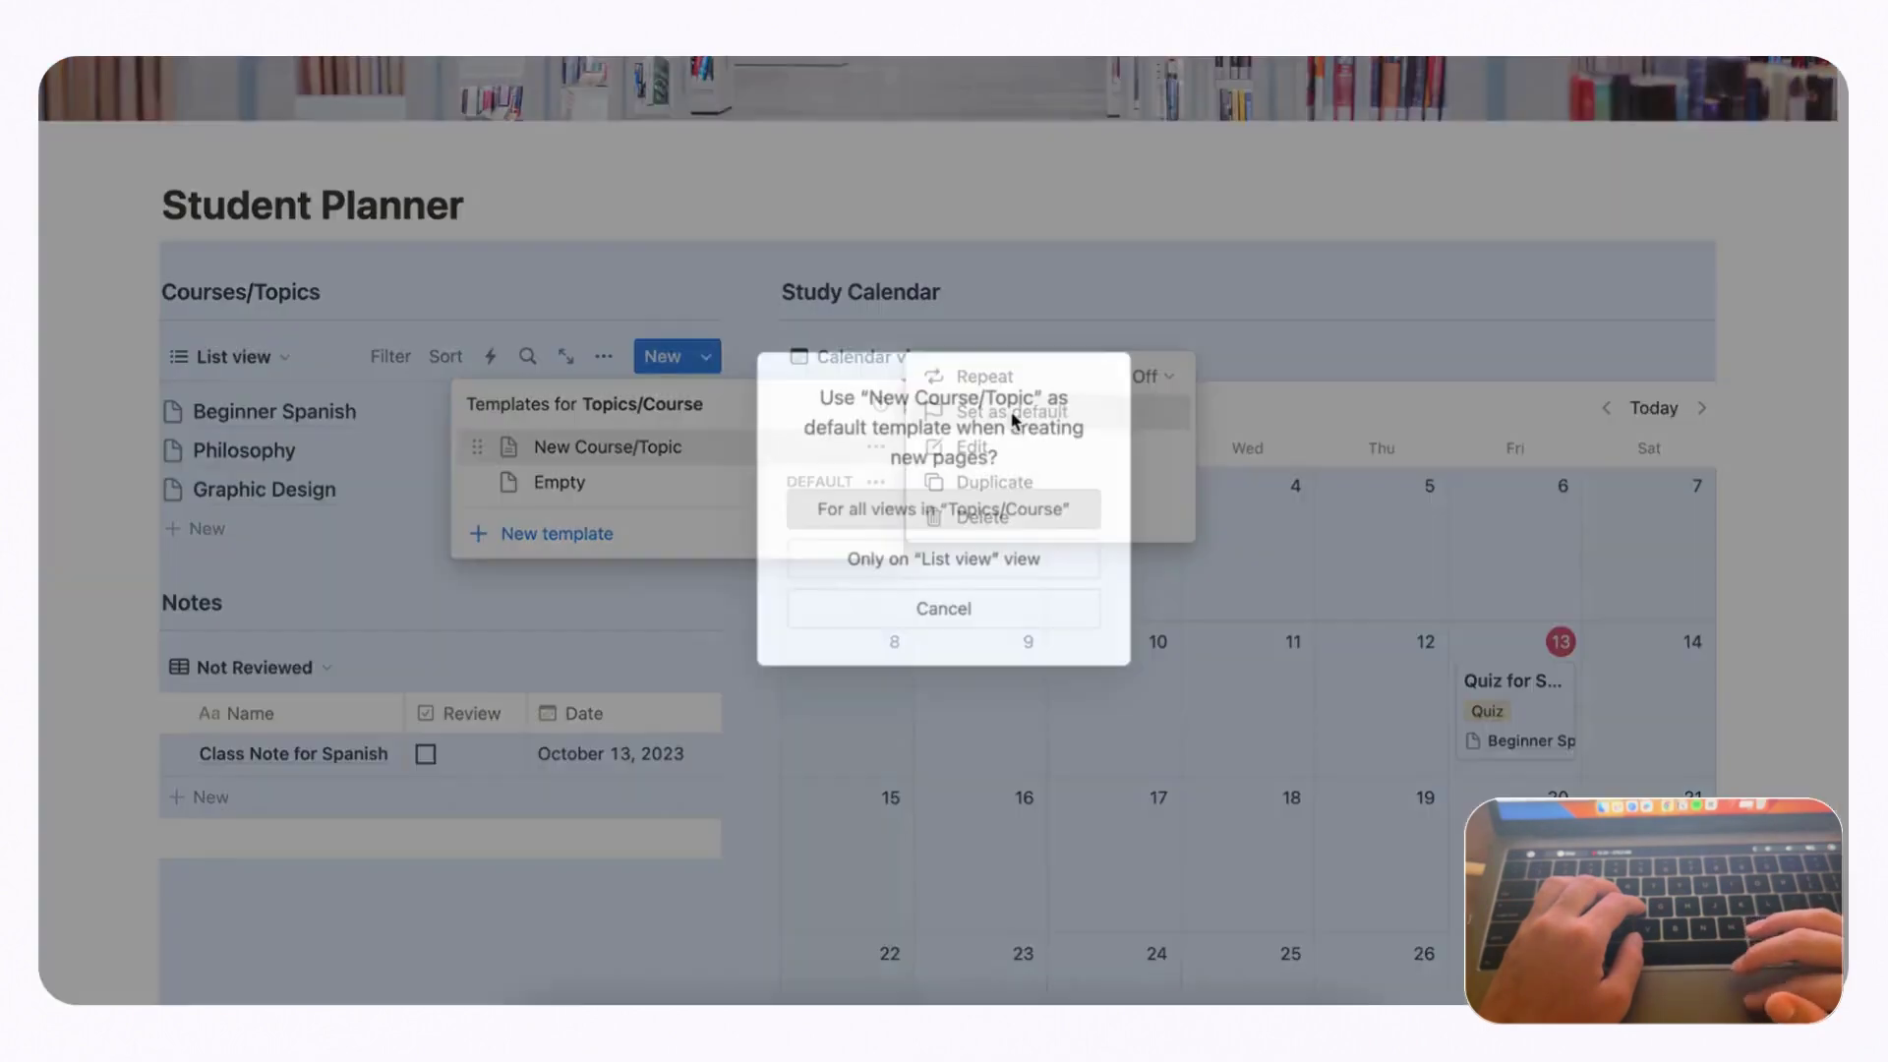
{"action": "left_click", "coordinate": [859, 520]}
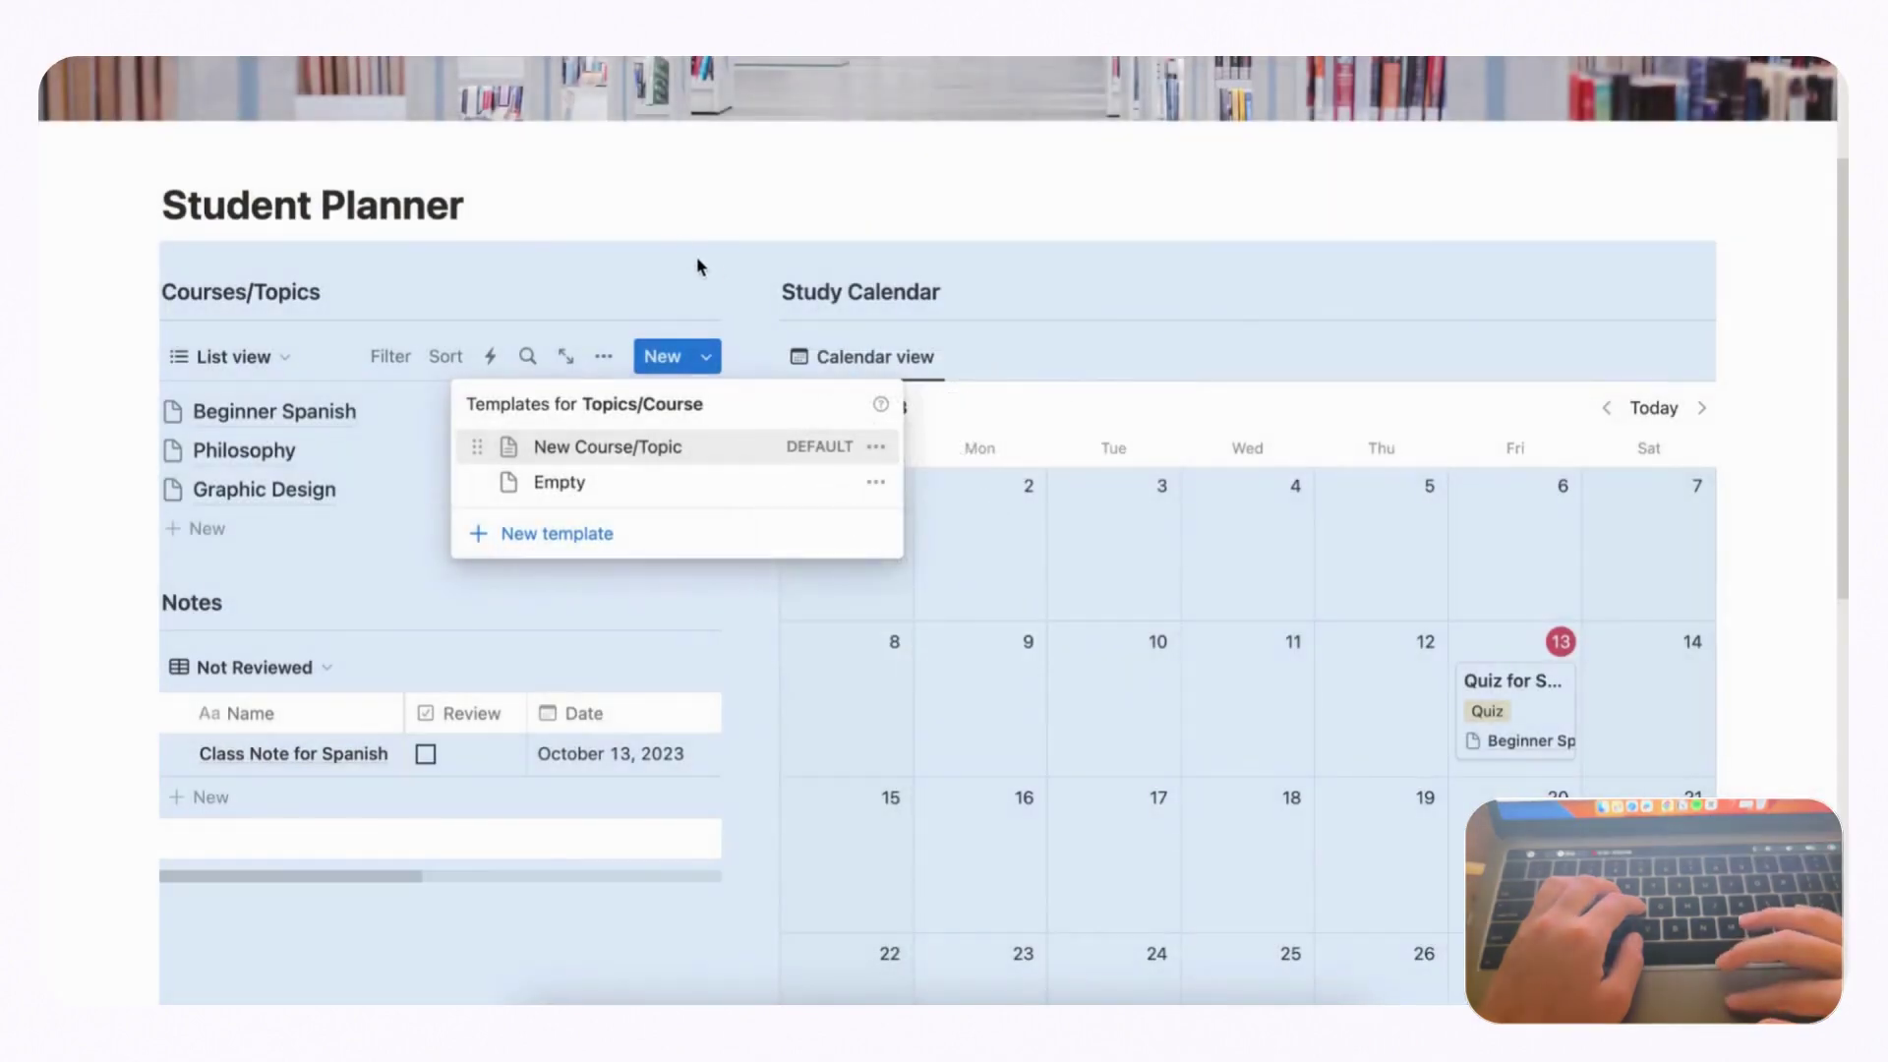
{"action": "left_click", "coordinate": [728, 262]}
- Open the Beginner Spanish course page and apply the New Course/Topic template to it
{"action": "mouse_move", "coordinate": [230, 440]}
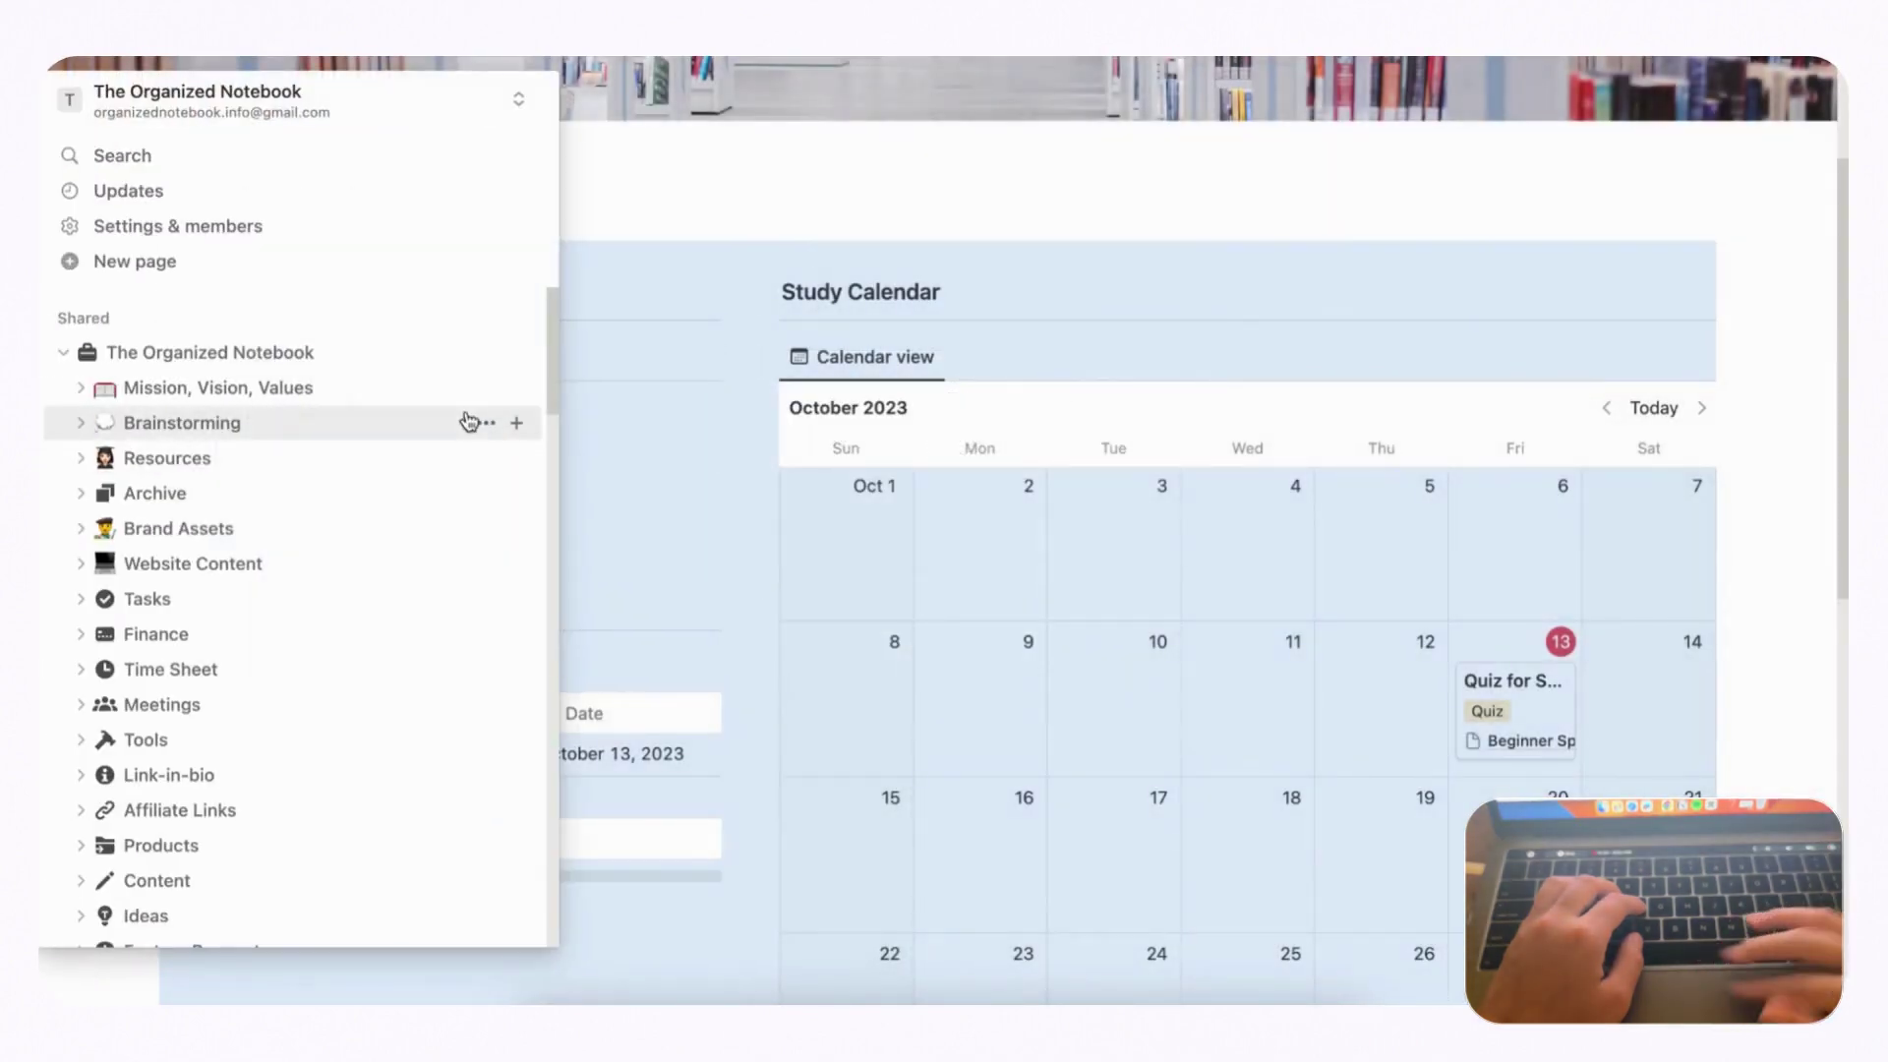
{"action": "left_click", "coordinate": [316, 414]}
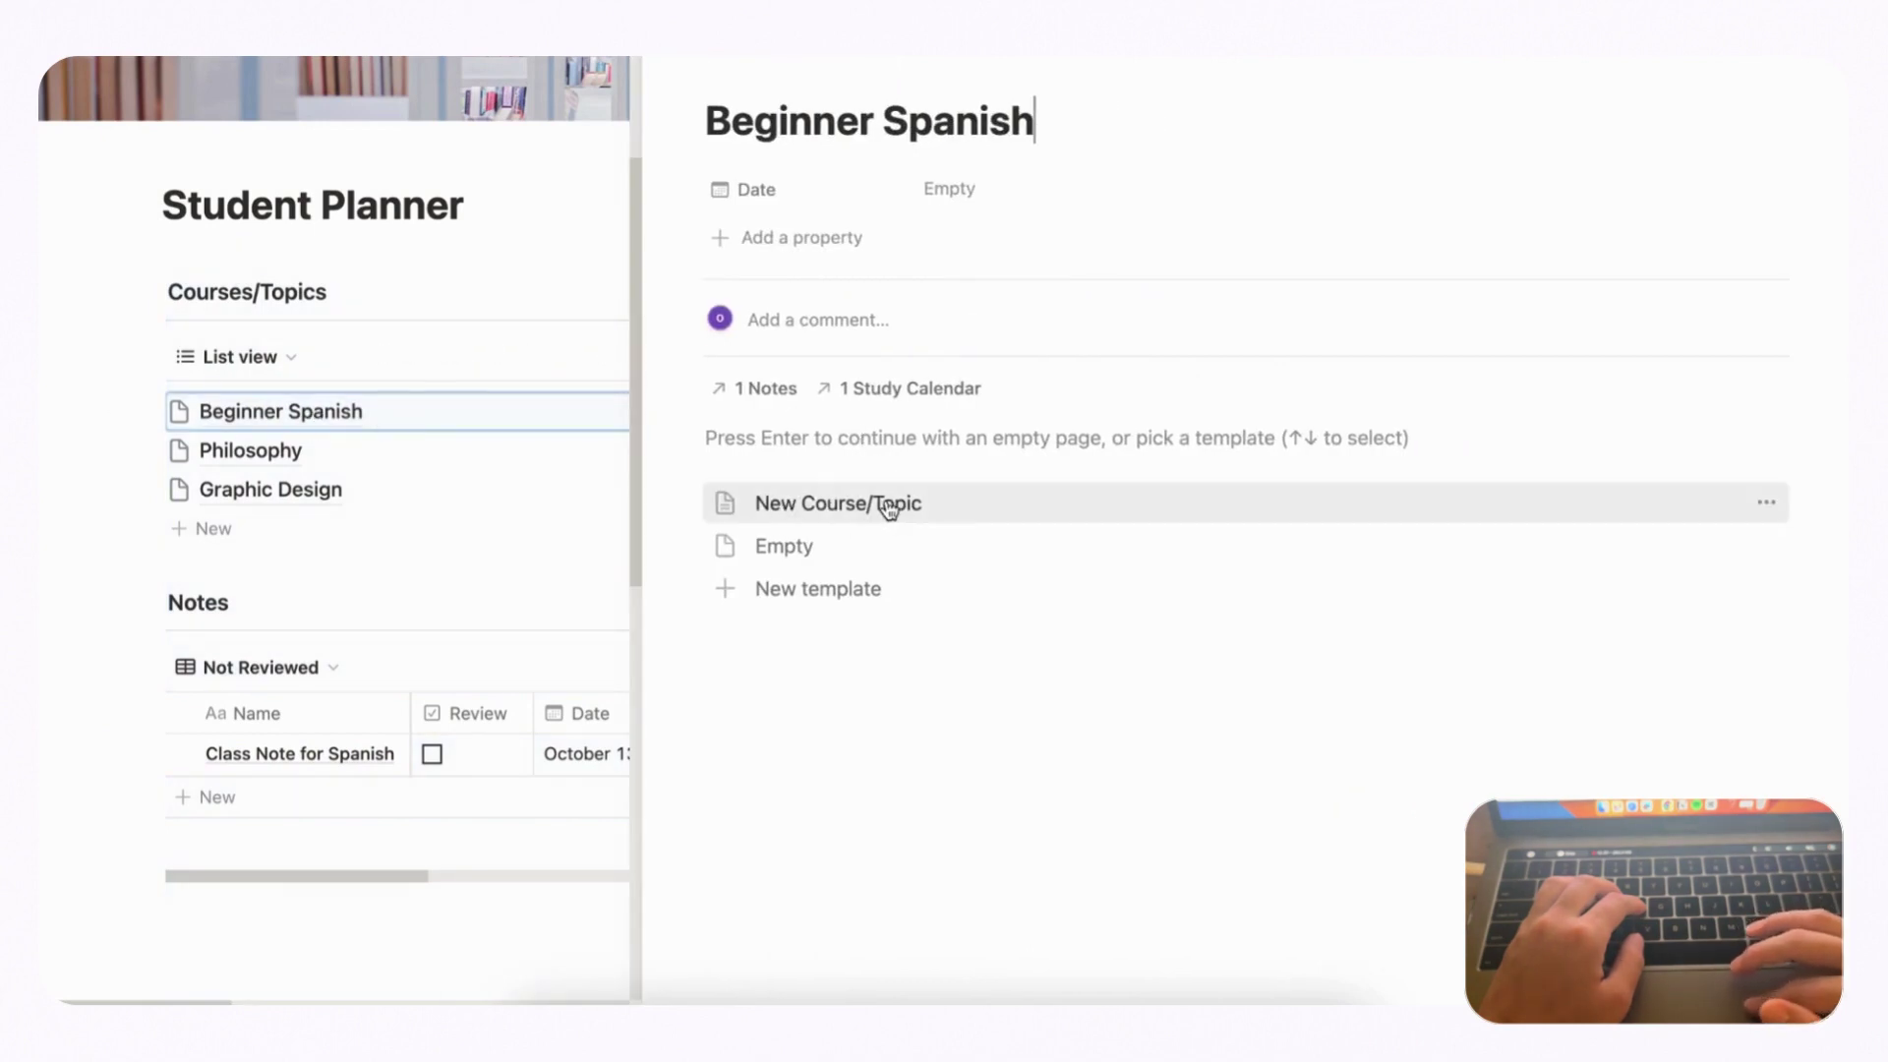
{"action": "left_click", "coordinate": [888, 502]}
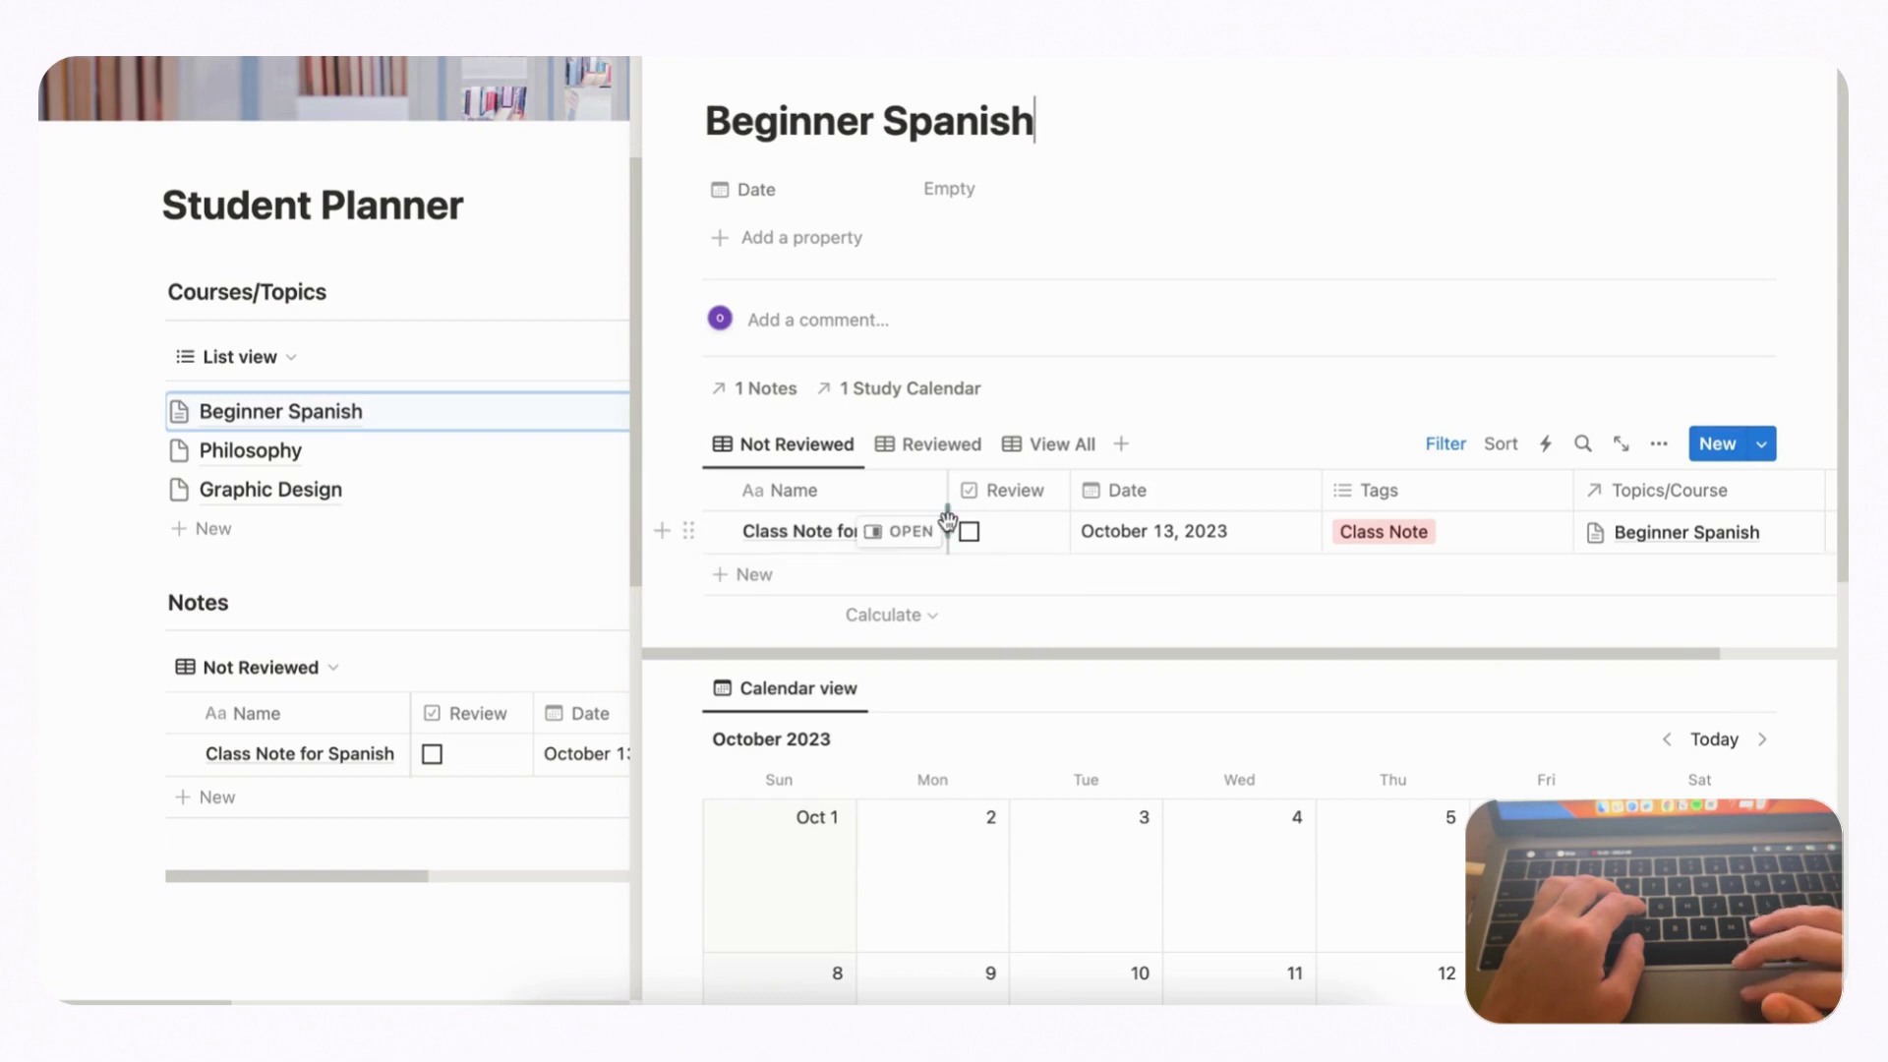
- Check the Reviewed, View All and Not Reviewed notes views and the study calendar on the Beginner Spanish page, and close it
{"action": "scroll", "coordinate": [944, 531], "scroll_direction": "right", "scroll_amount": 2}
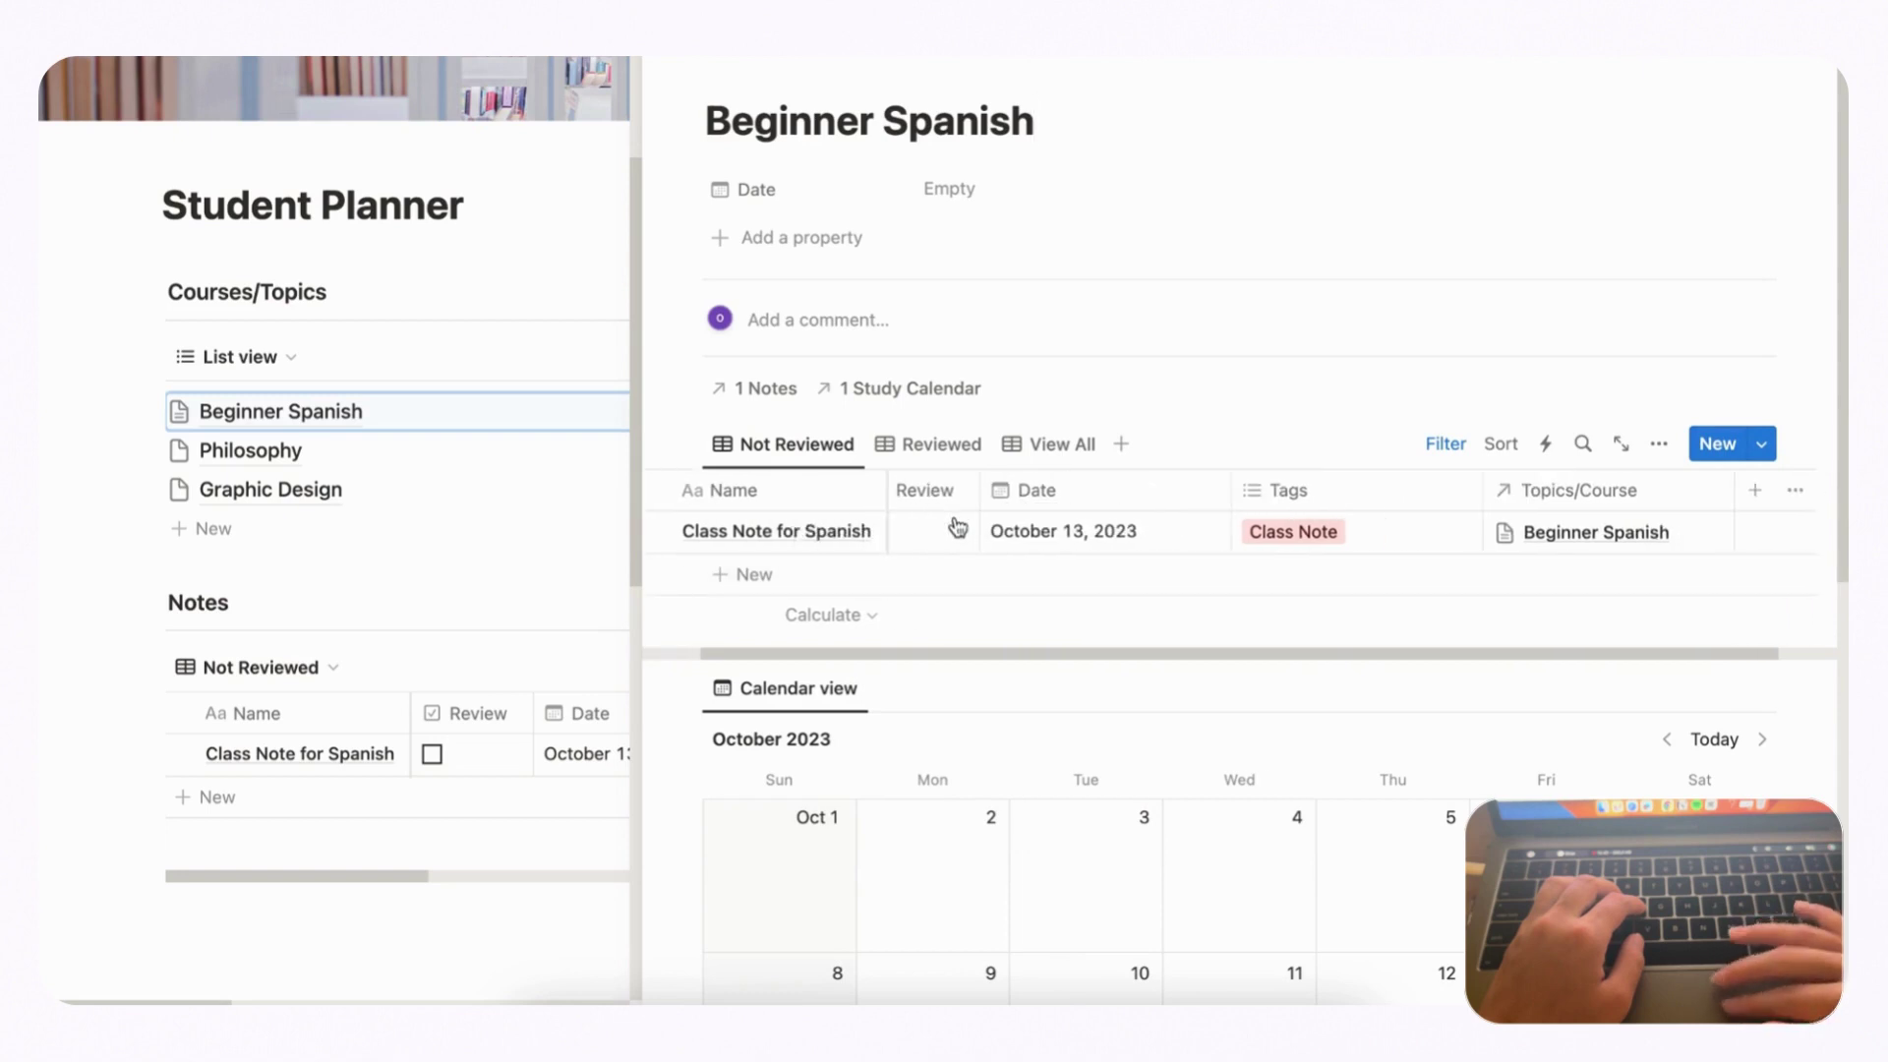
{"action": "left_click", "coordinate": [930, 444]}
{"action": "left_click", "coordinate": [1016, 447]}
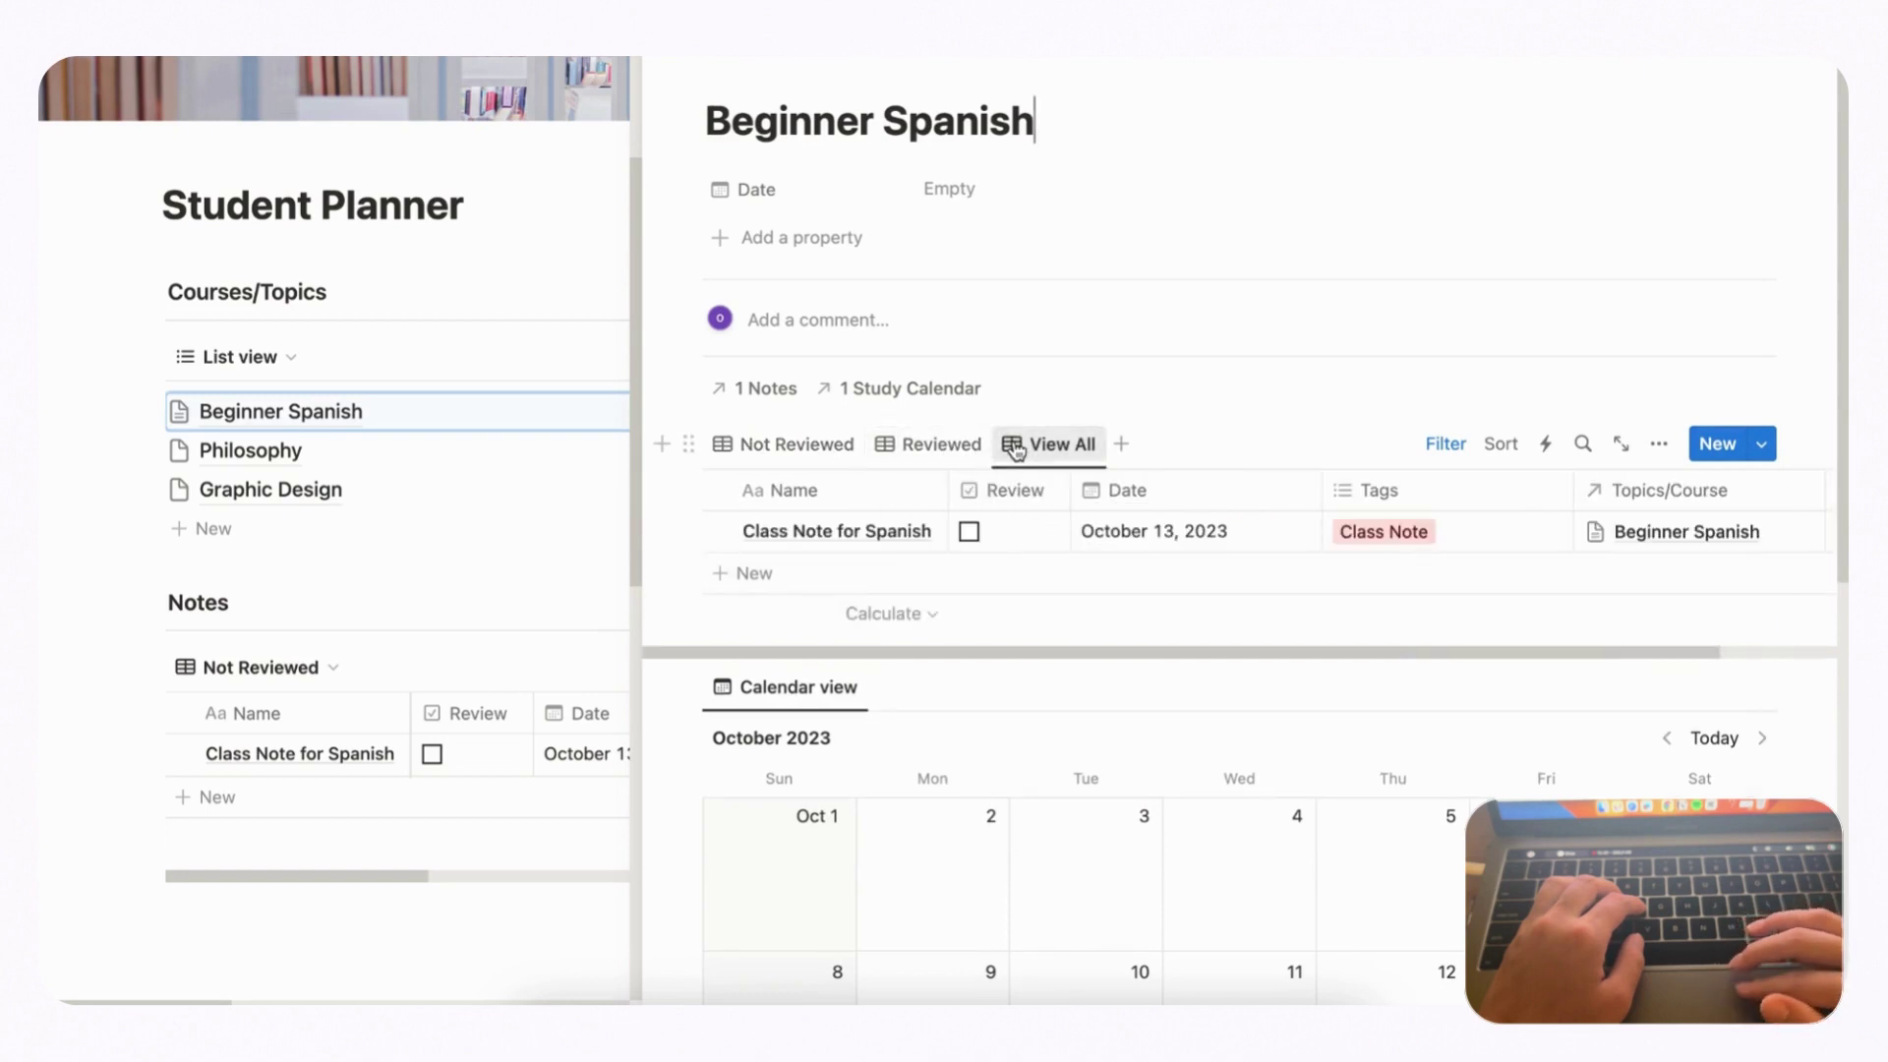
{"action": "left_click", "coordinate": [787, 450]}
{"action": "scroll", "coordinate": [1105, 604], "scroll_direction": "down", "scroll_amount": 4}
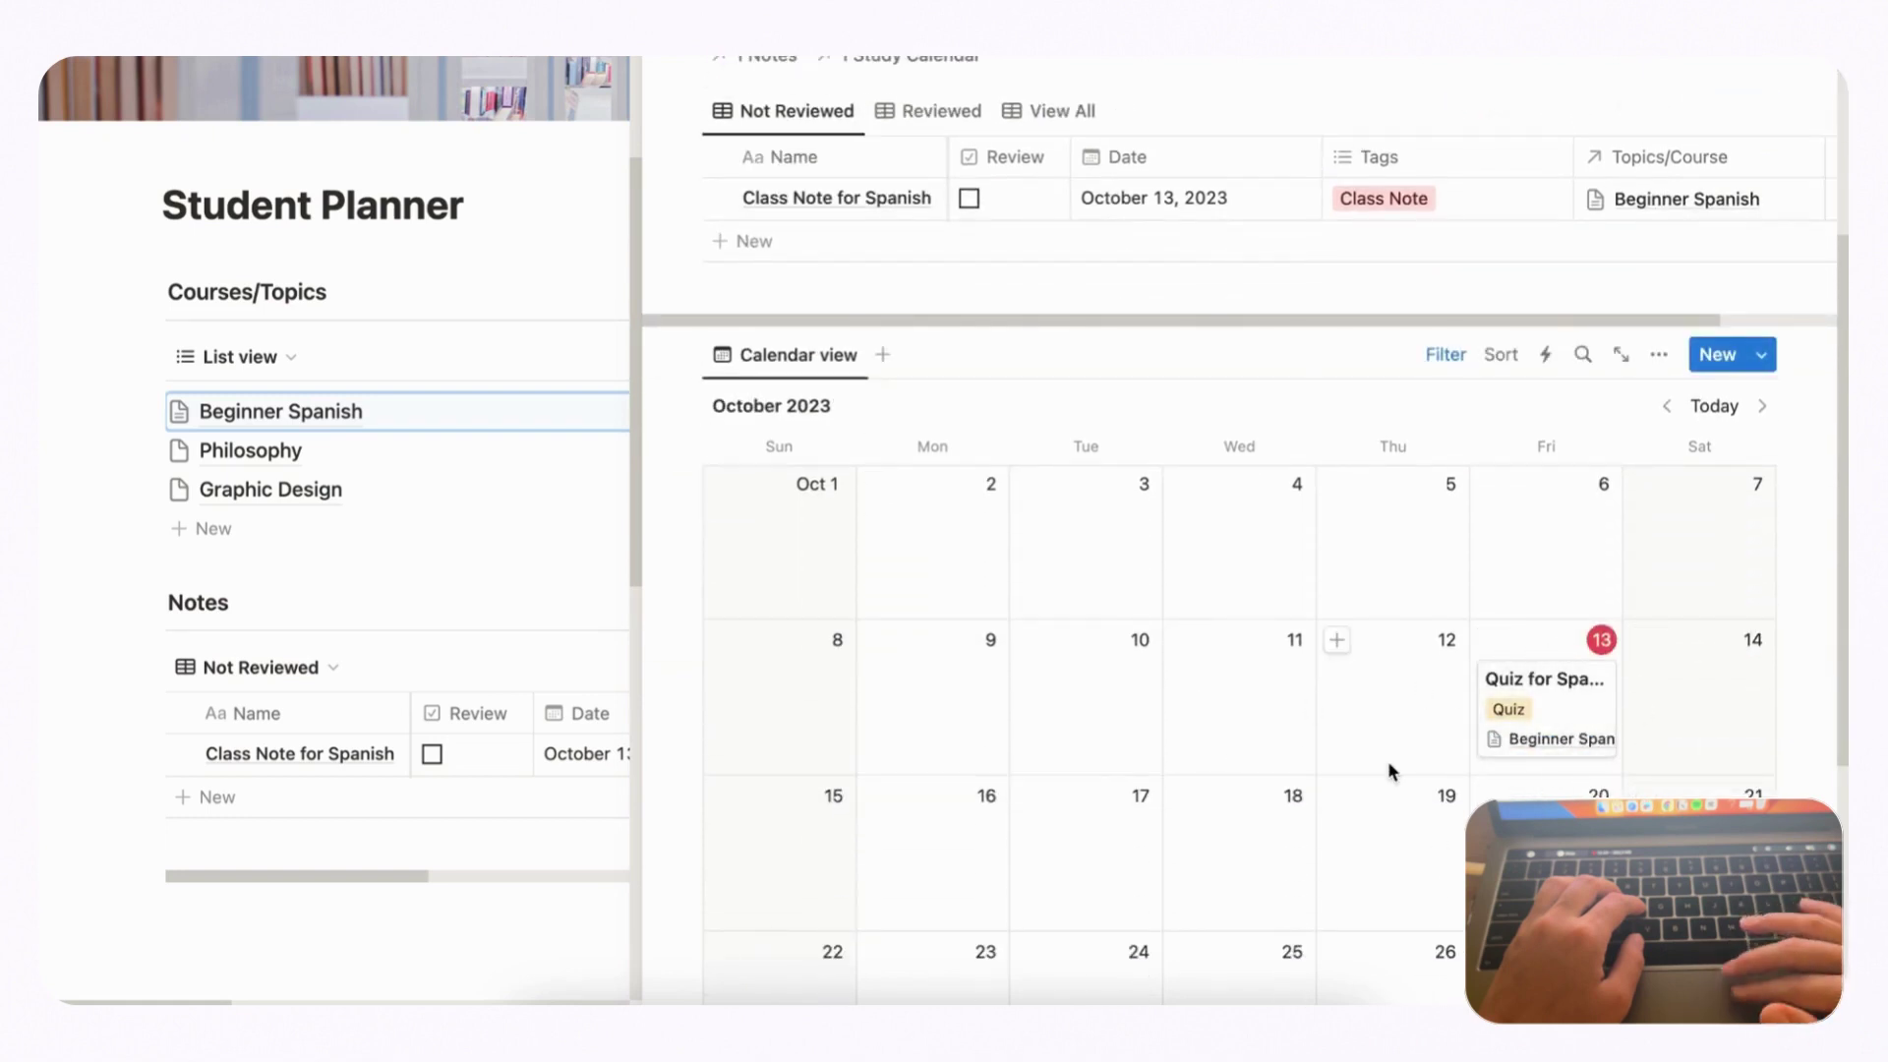
{"action": "scroll", "coordinate": [1389, 759], "scroll_direction": "up", "scroll_amount": 4}
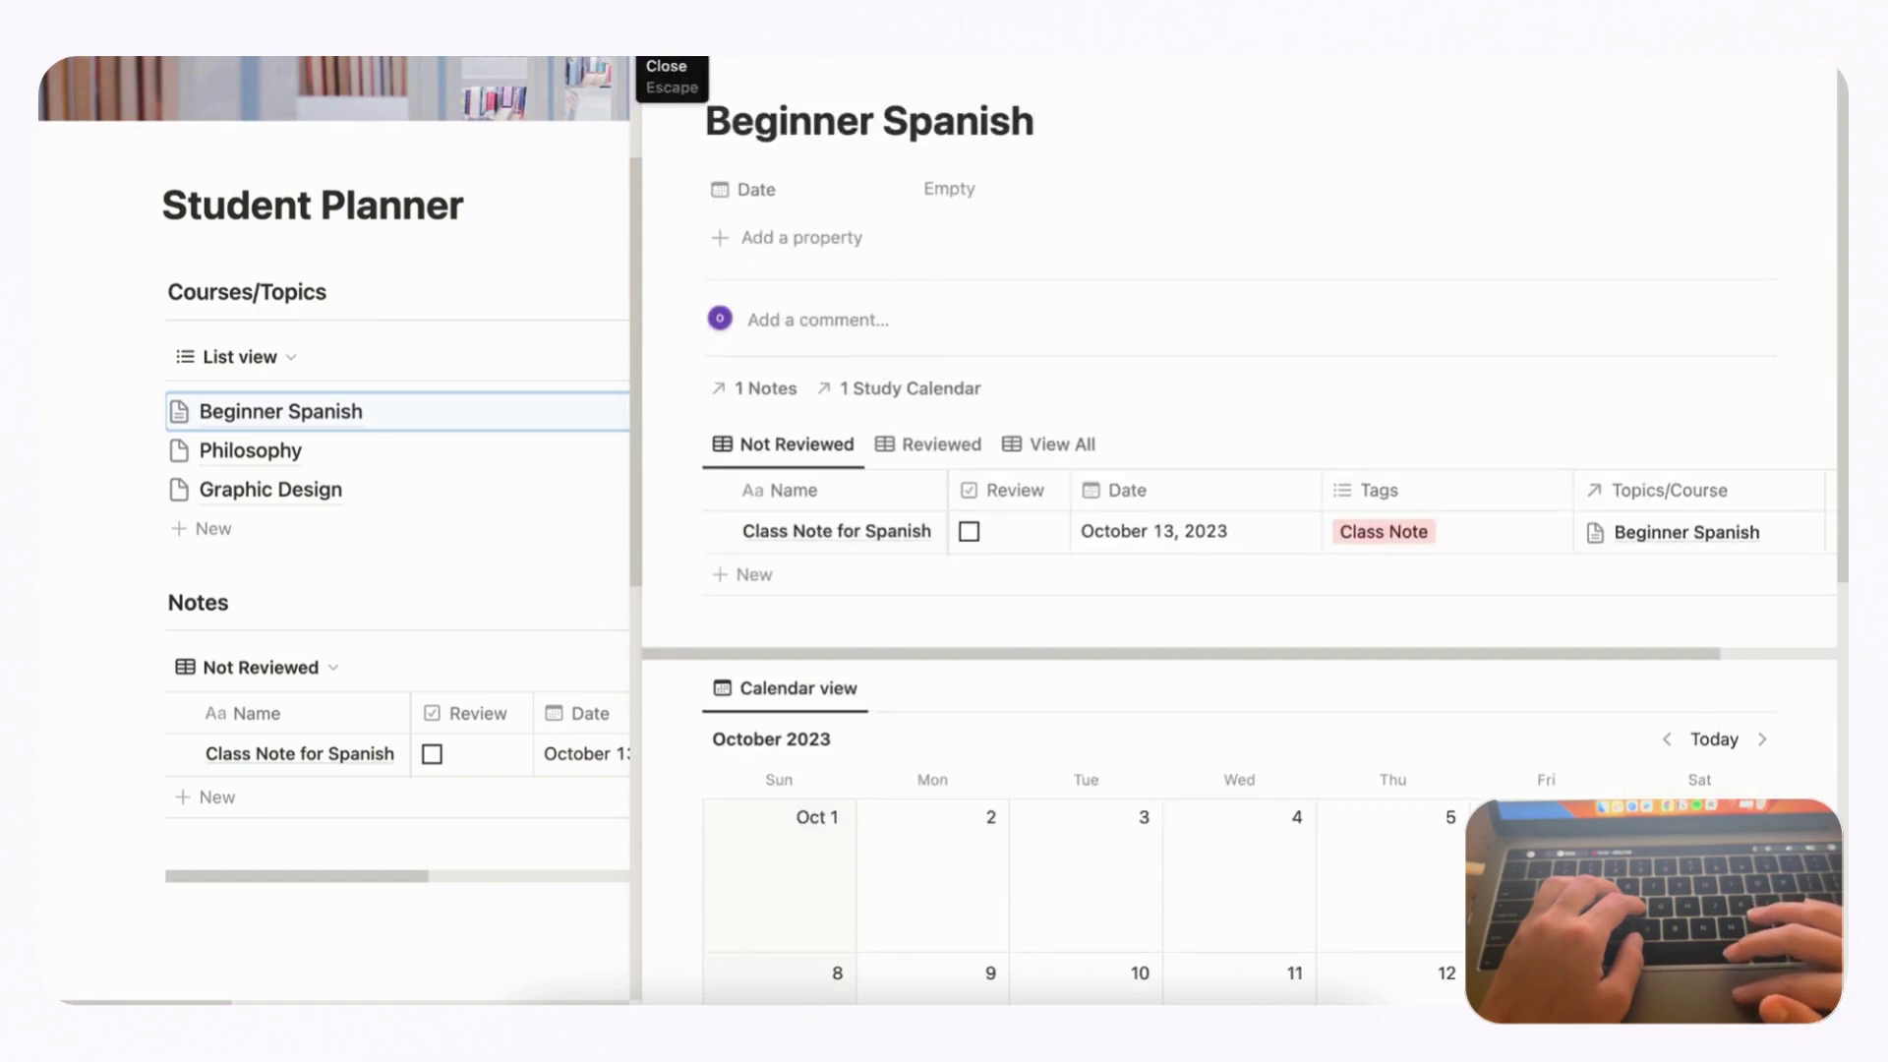
{"action": "left_click", "coordinate": [657, 77]}
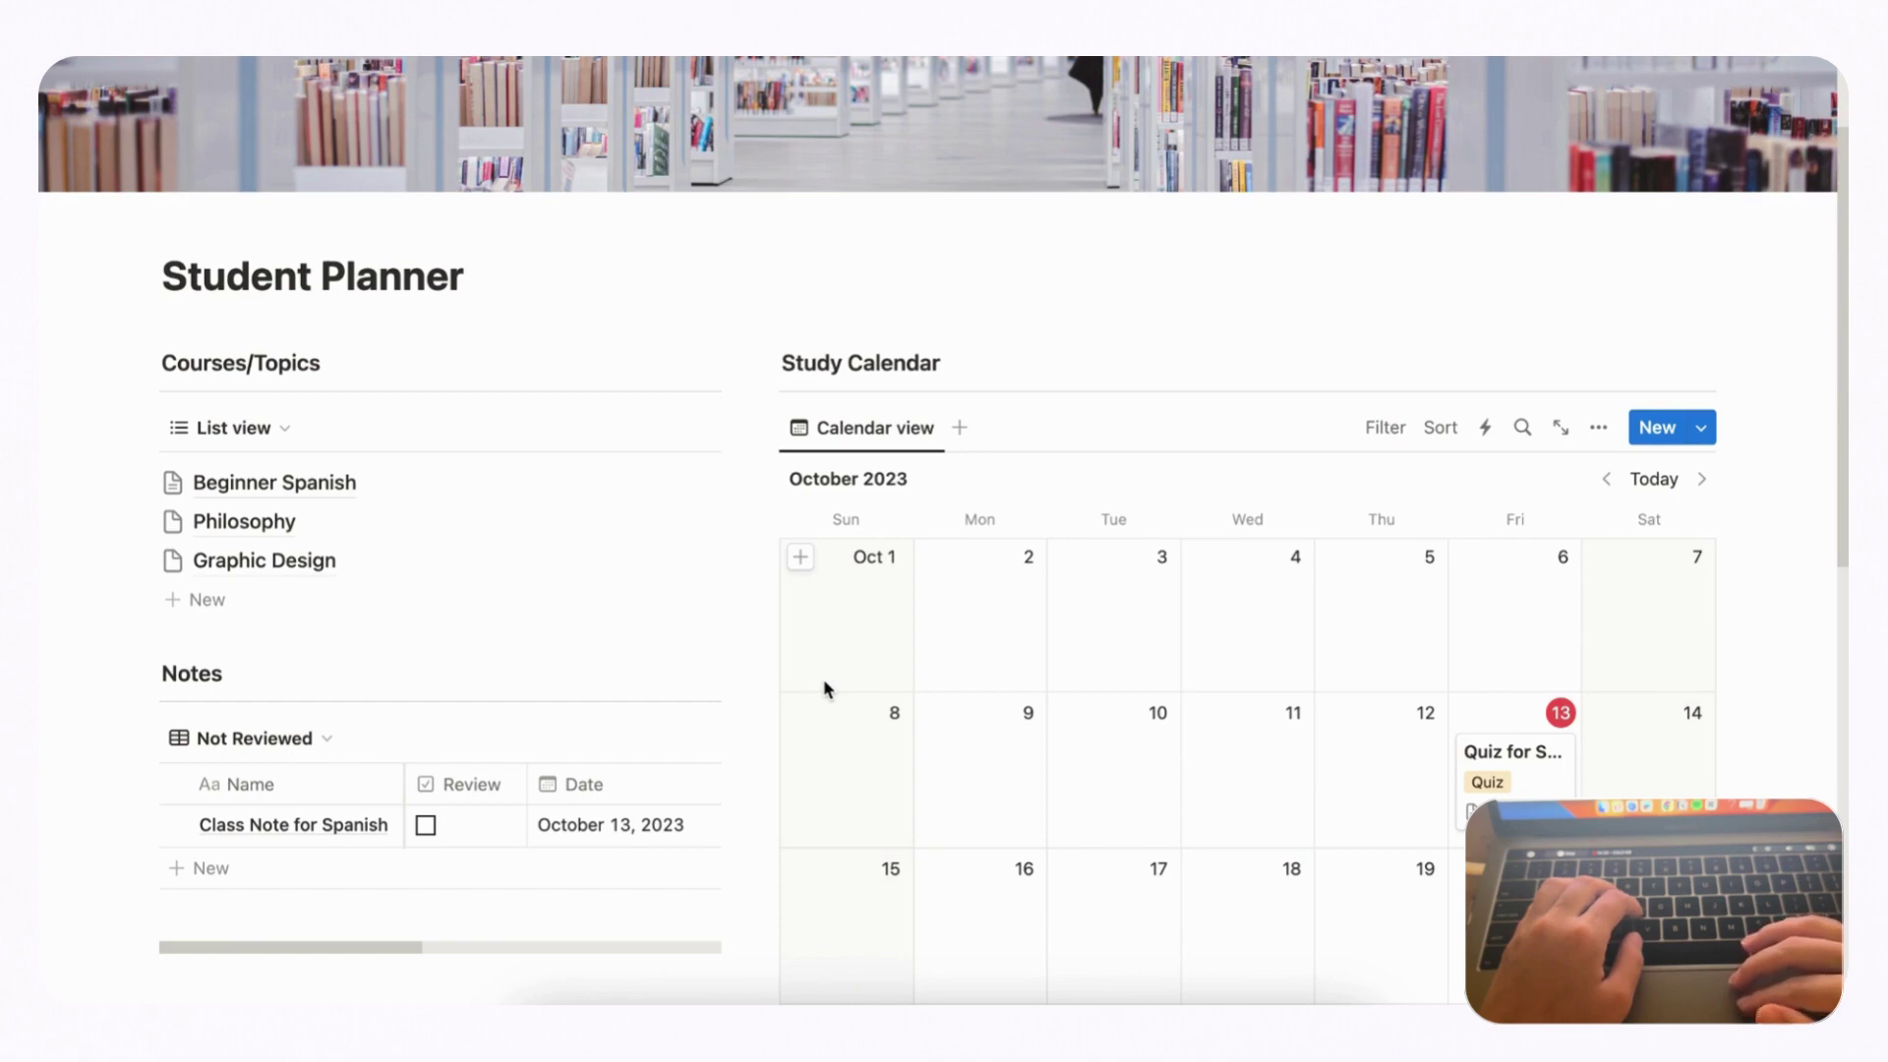
- Add an AI summary property to the Notes database after the Topics/Course column
{"action": "mouse_move", "coordinate": [740, 596]}
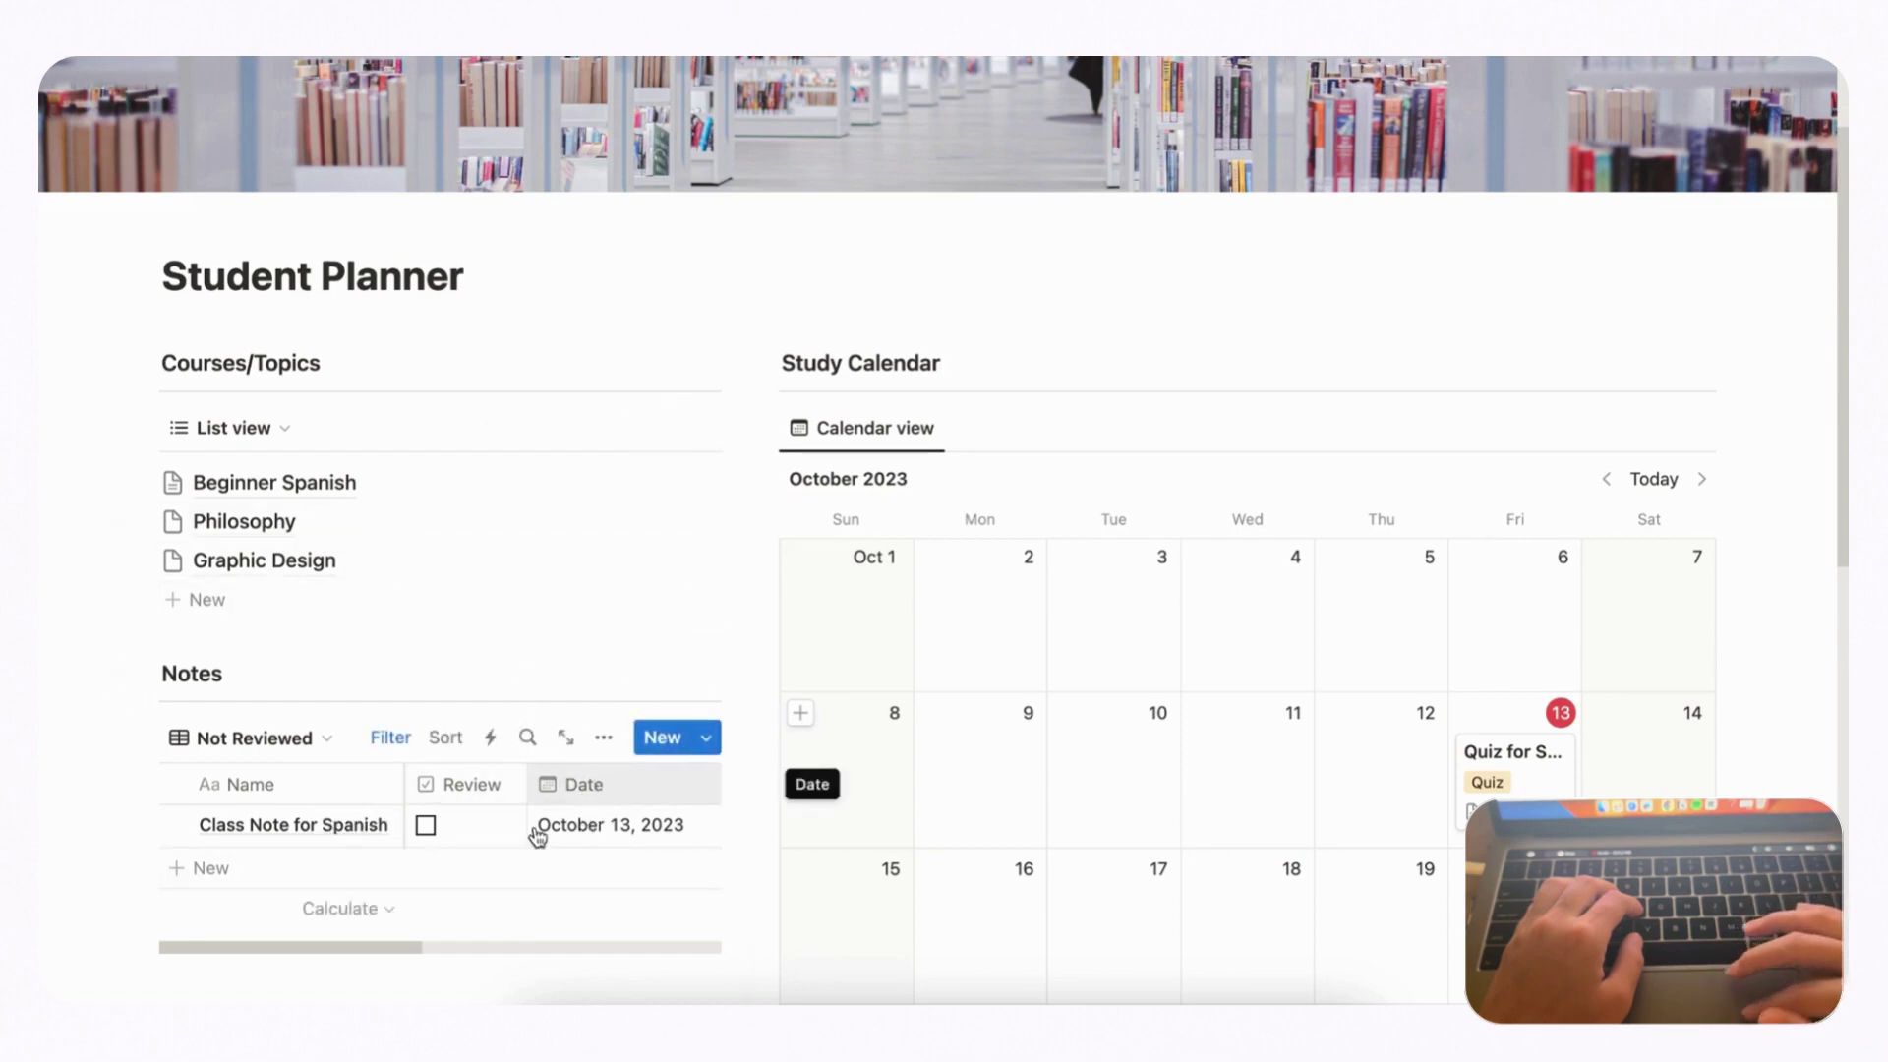
{"action": "scroll", "coordinate": [476, 838], "scroll_direction": "right", "scroll_amount": 5}
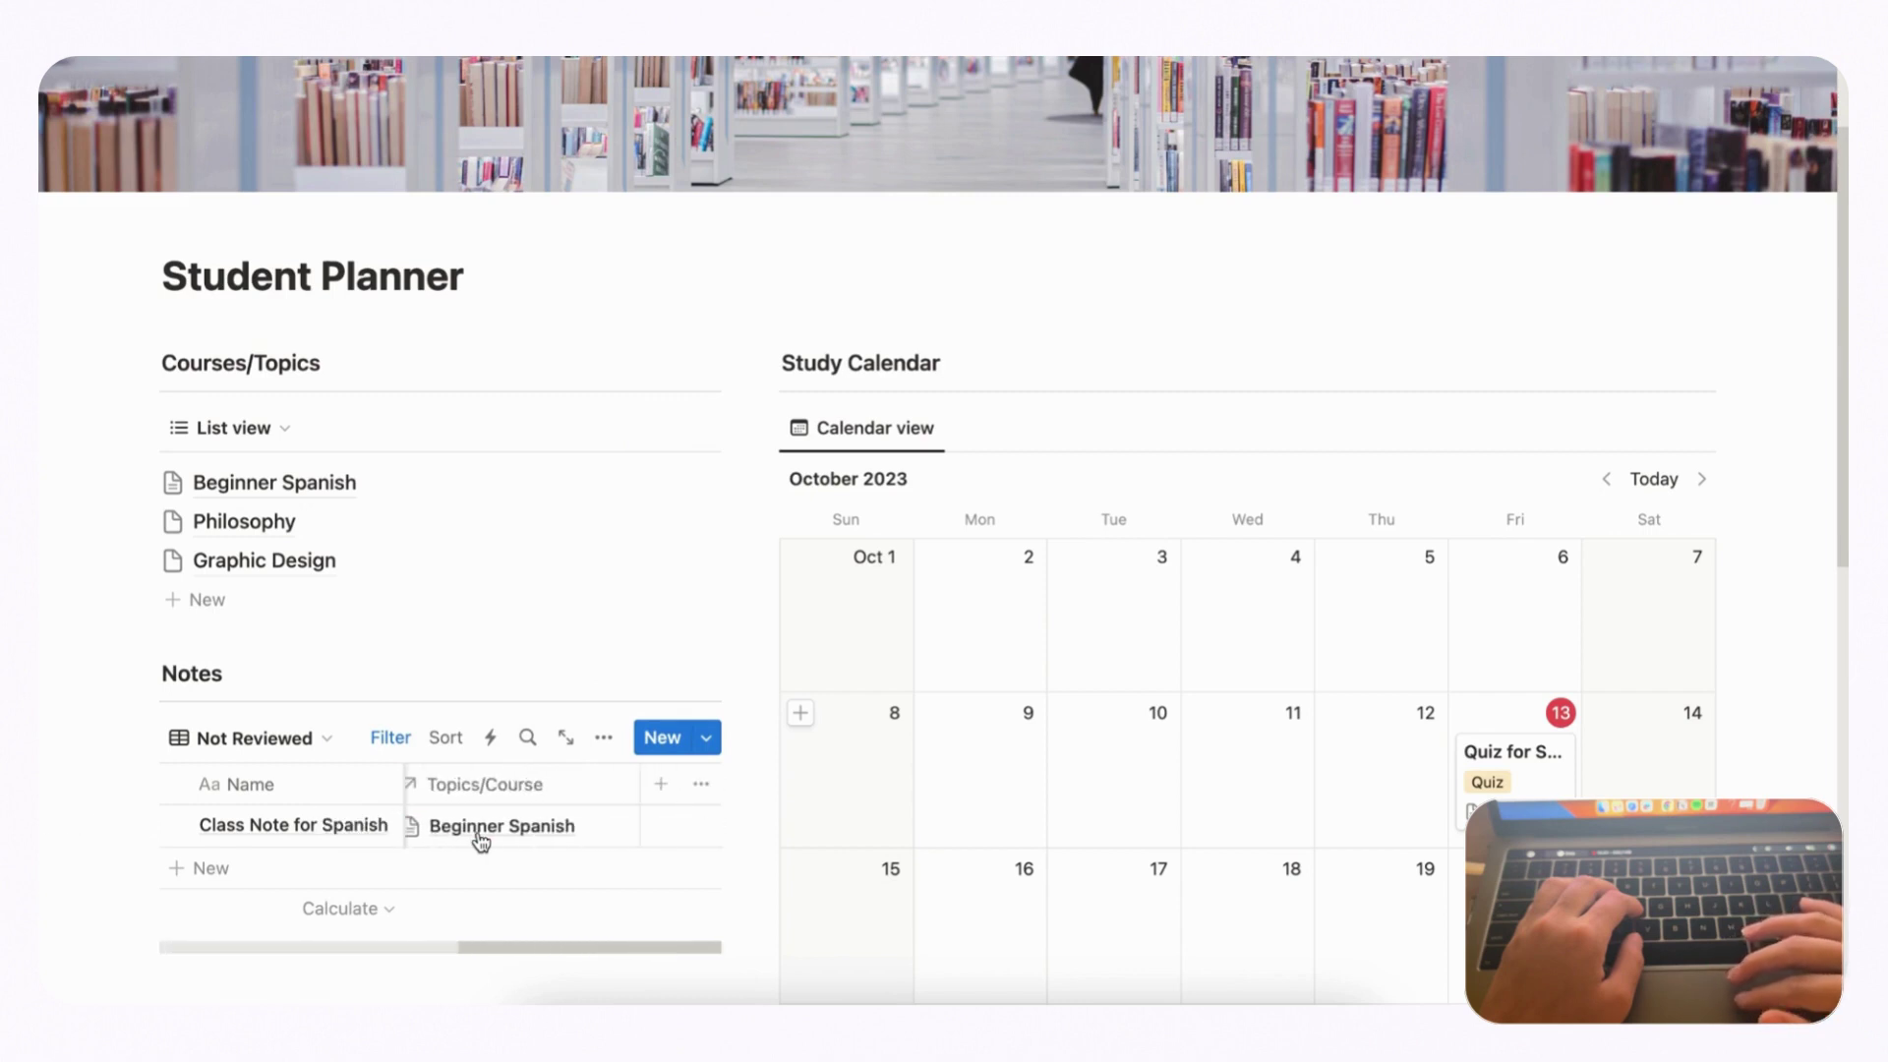
{"action": "scroll", "coordinate": [481, 836], "scroll_direction": "left", "scroll_amount": 4}
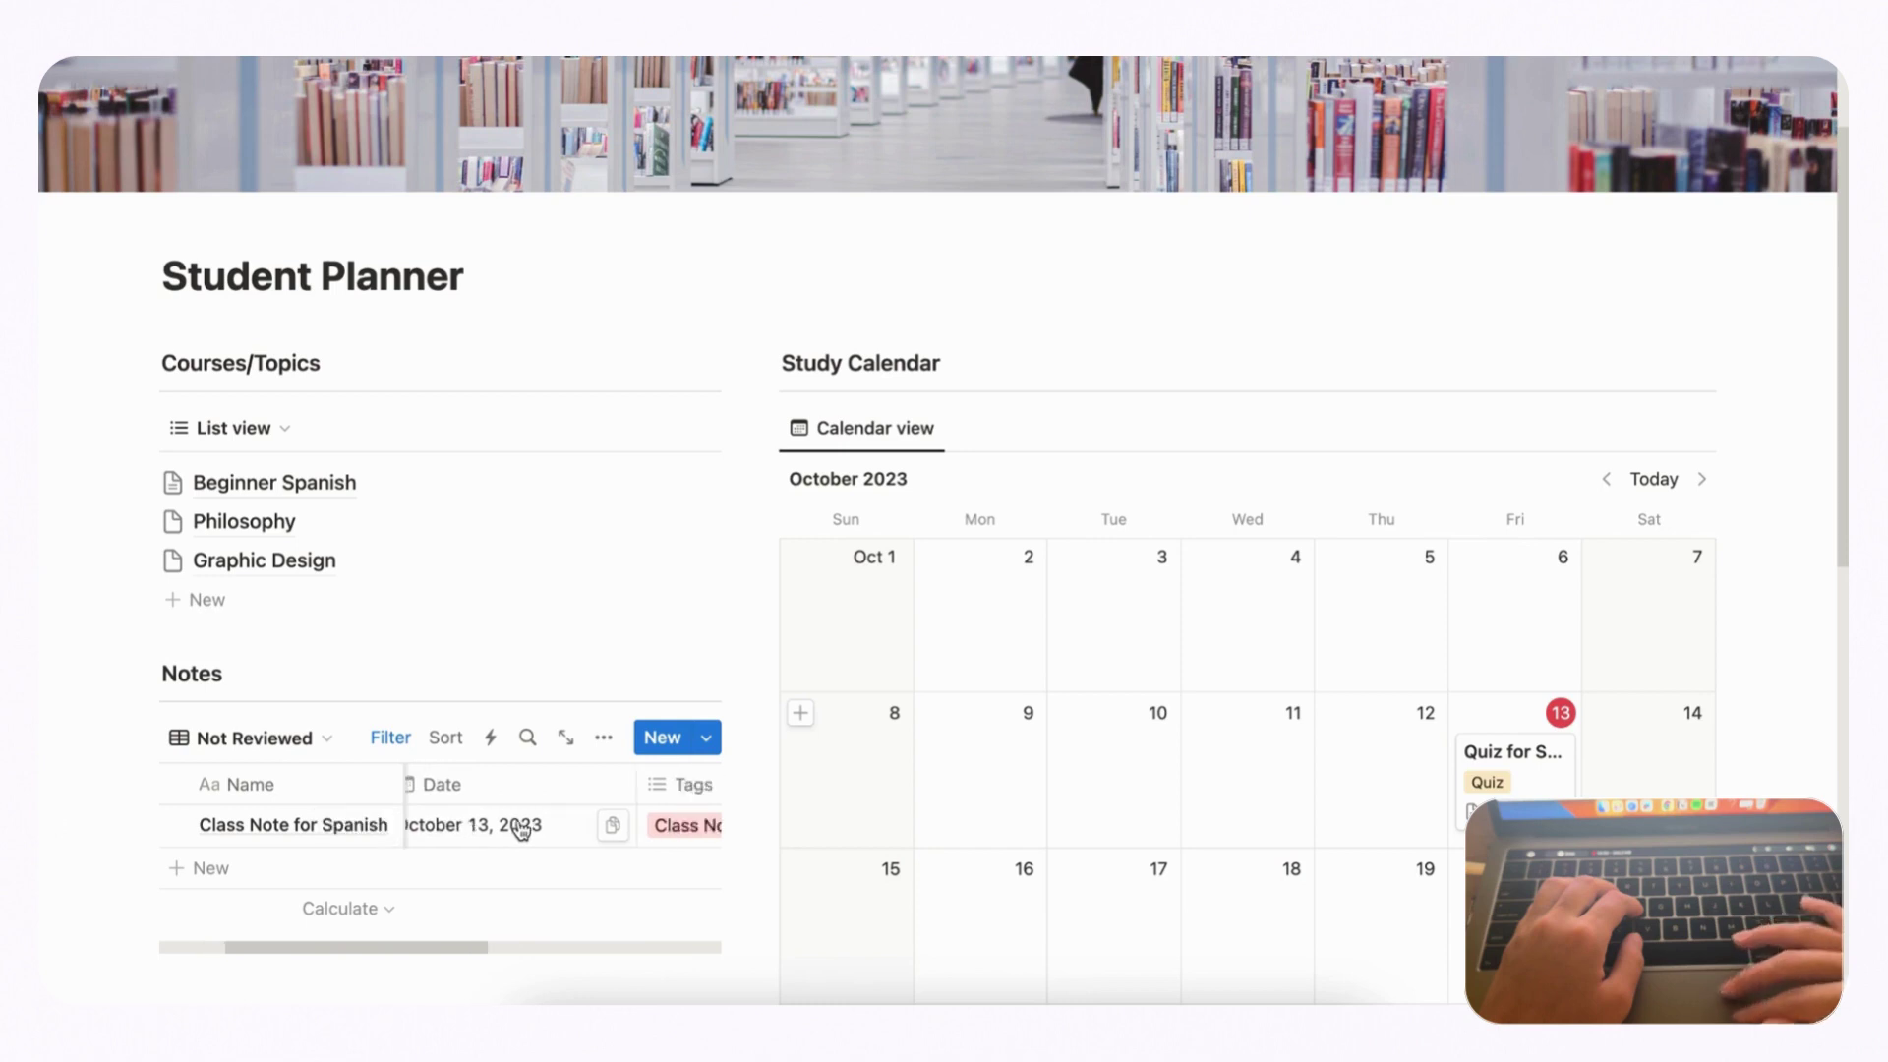
{"action": "scroll", "coordinate": [521, 831], "scroll_direction": "right", "scroll_amount": 4}
{"action": "scroll", "coordinate": [521, 831], "scroll_direction": "left", "scroll_amount": 5}
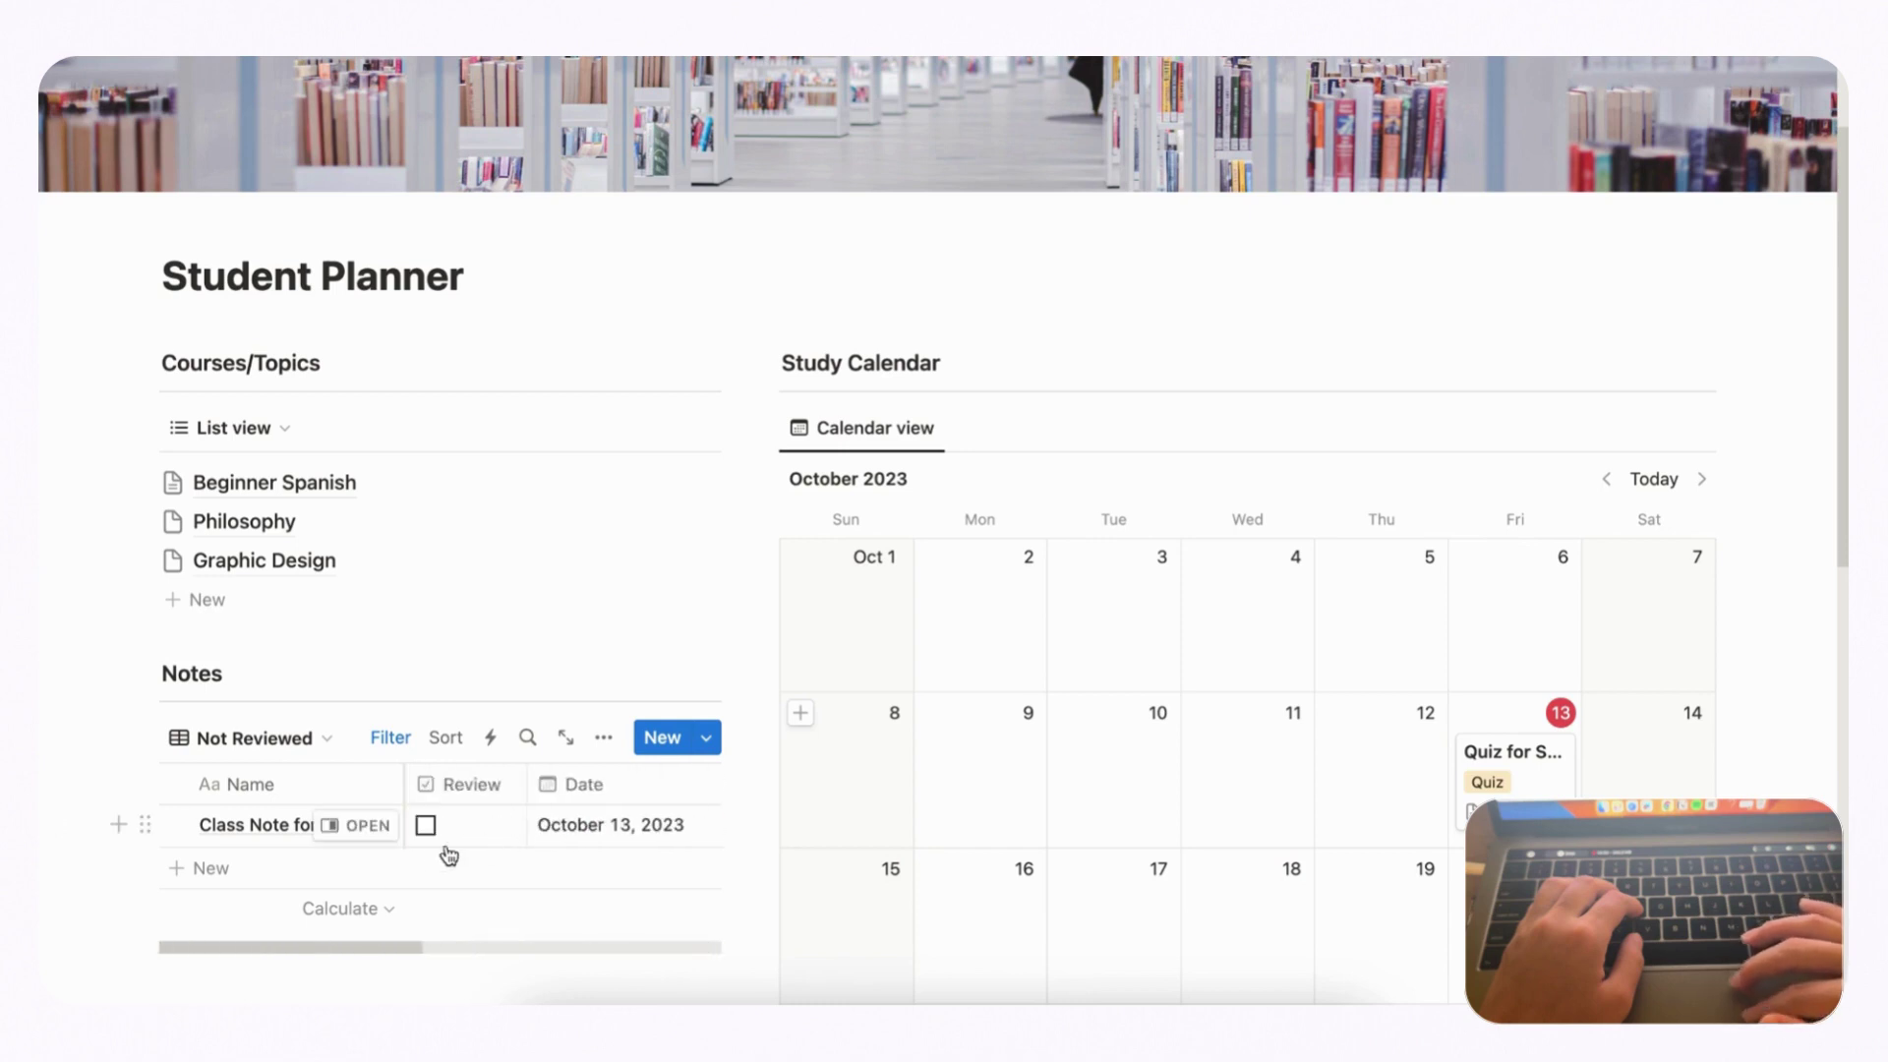
{"action": "scroll", "coordinate": [527, 836], "scroll_direction": "right", "scroll_amount": 5}
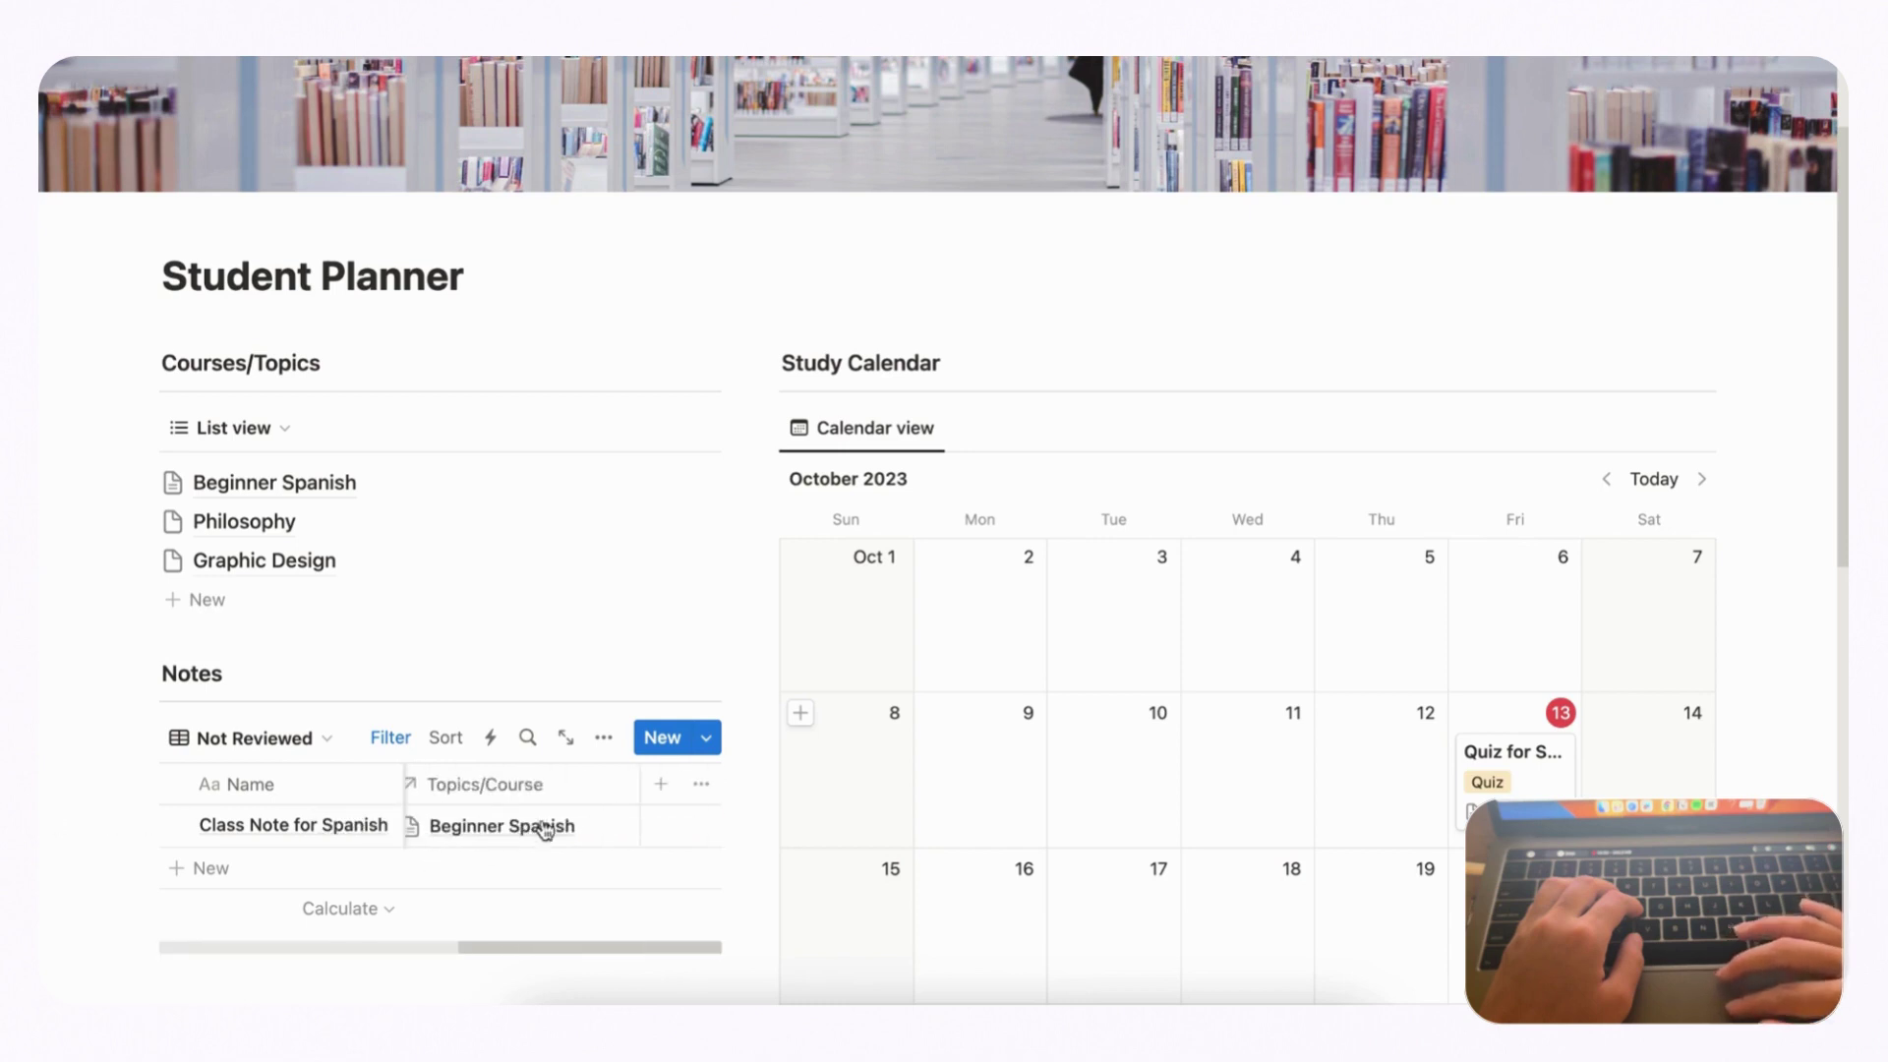
{"action": "left_click", "coordinate": [662, 787]}
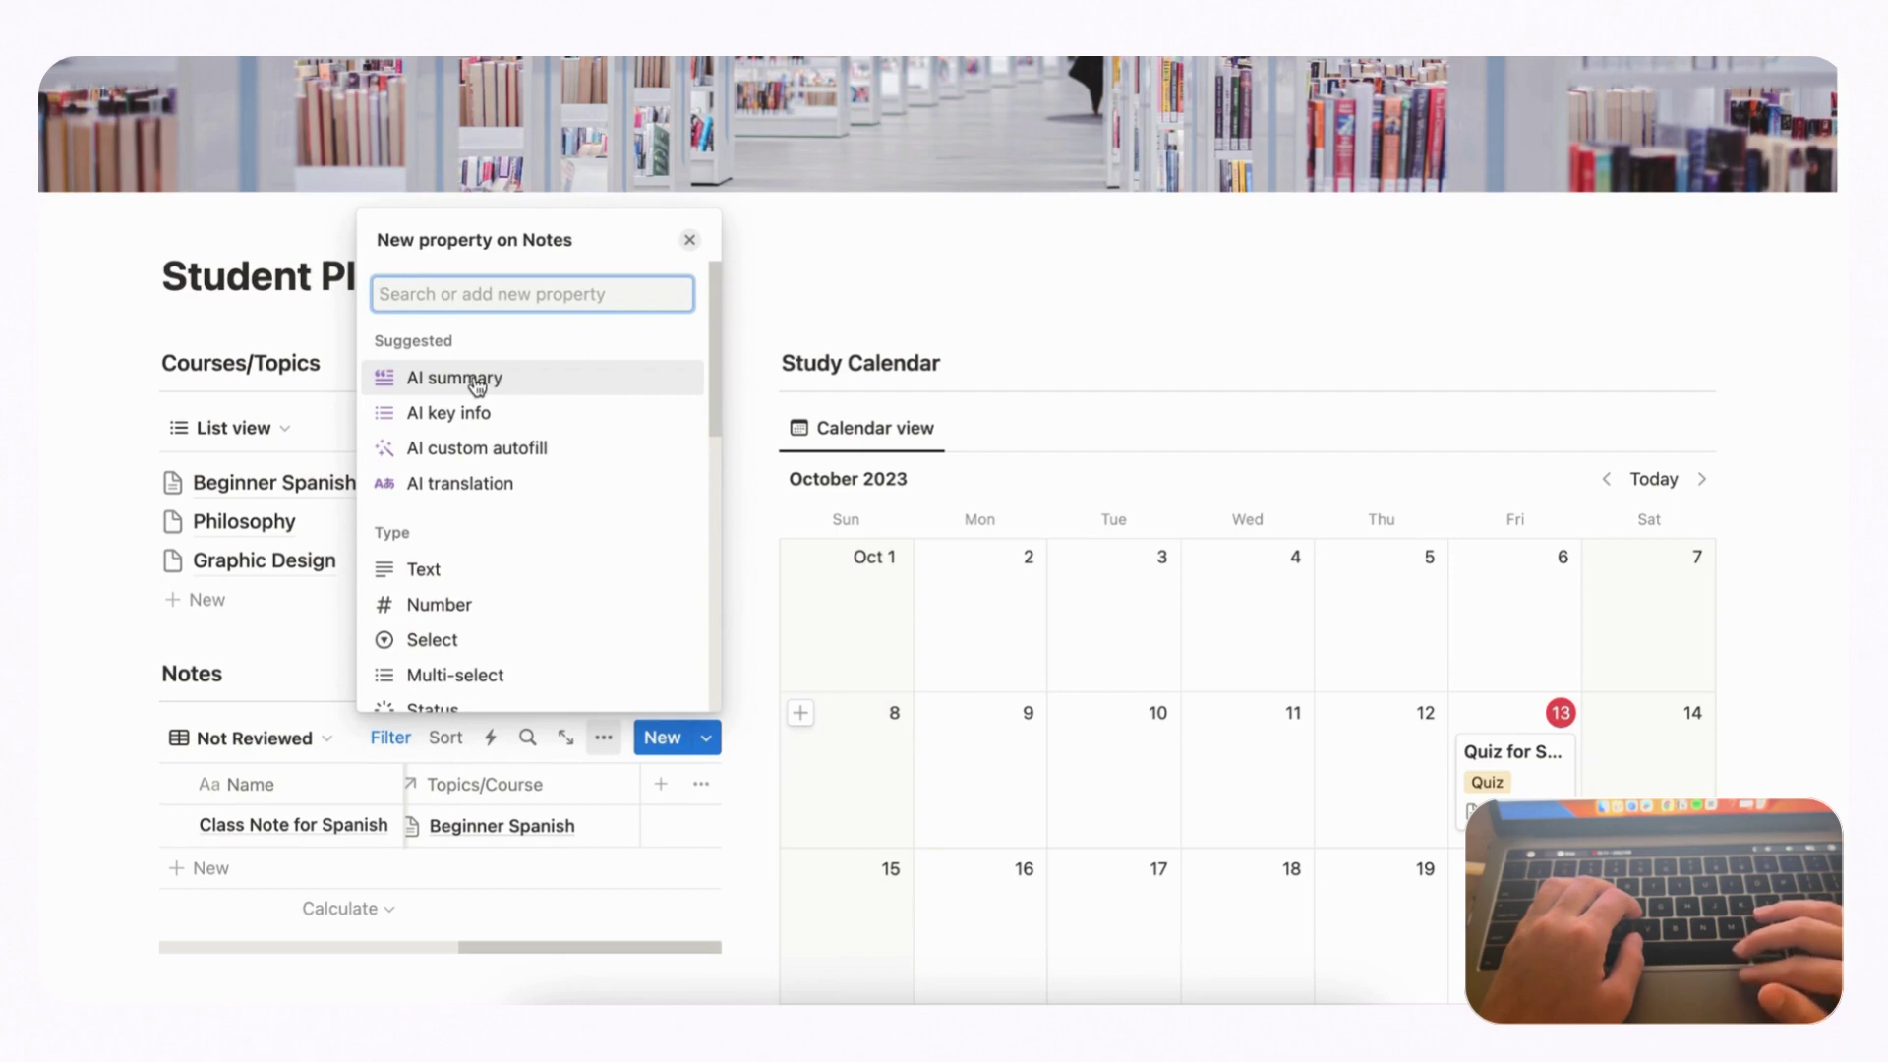
{"action": "left_click", "coordinate": [535, 385]}
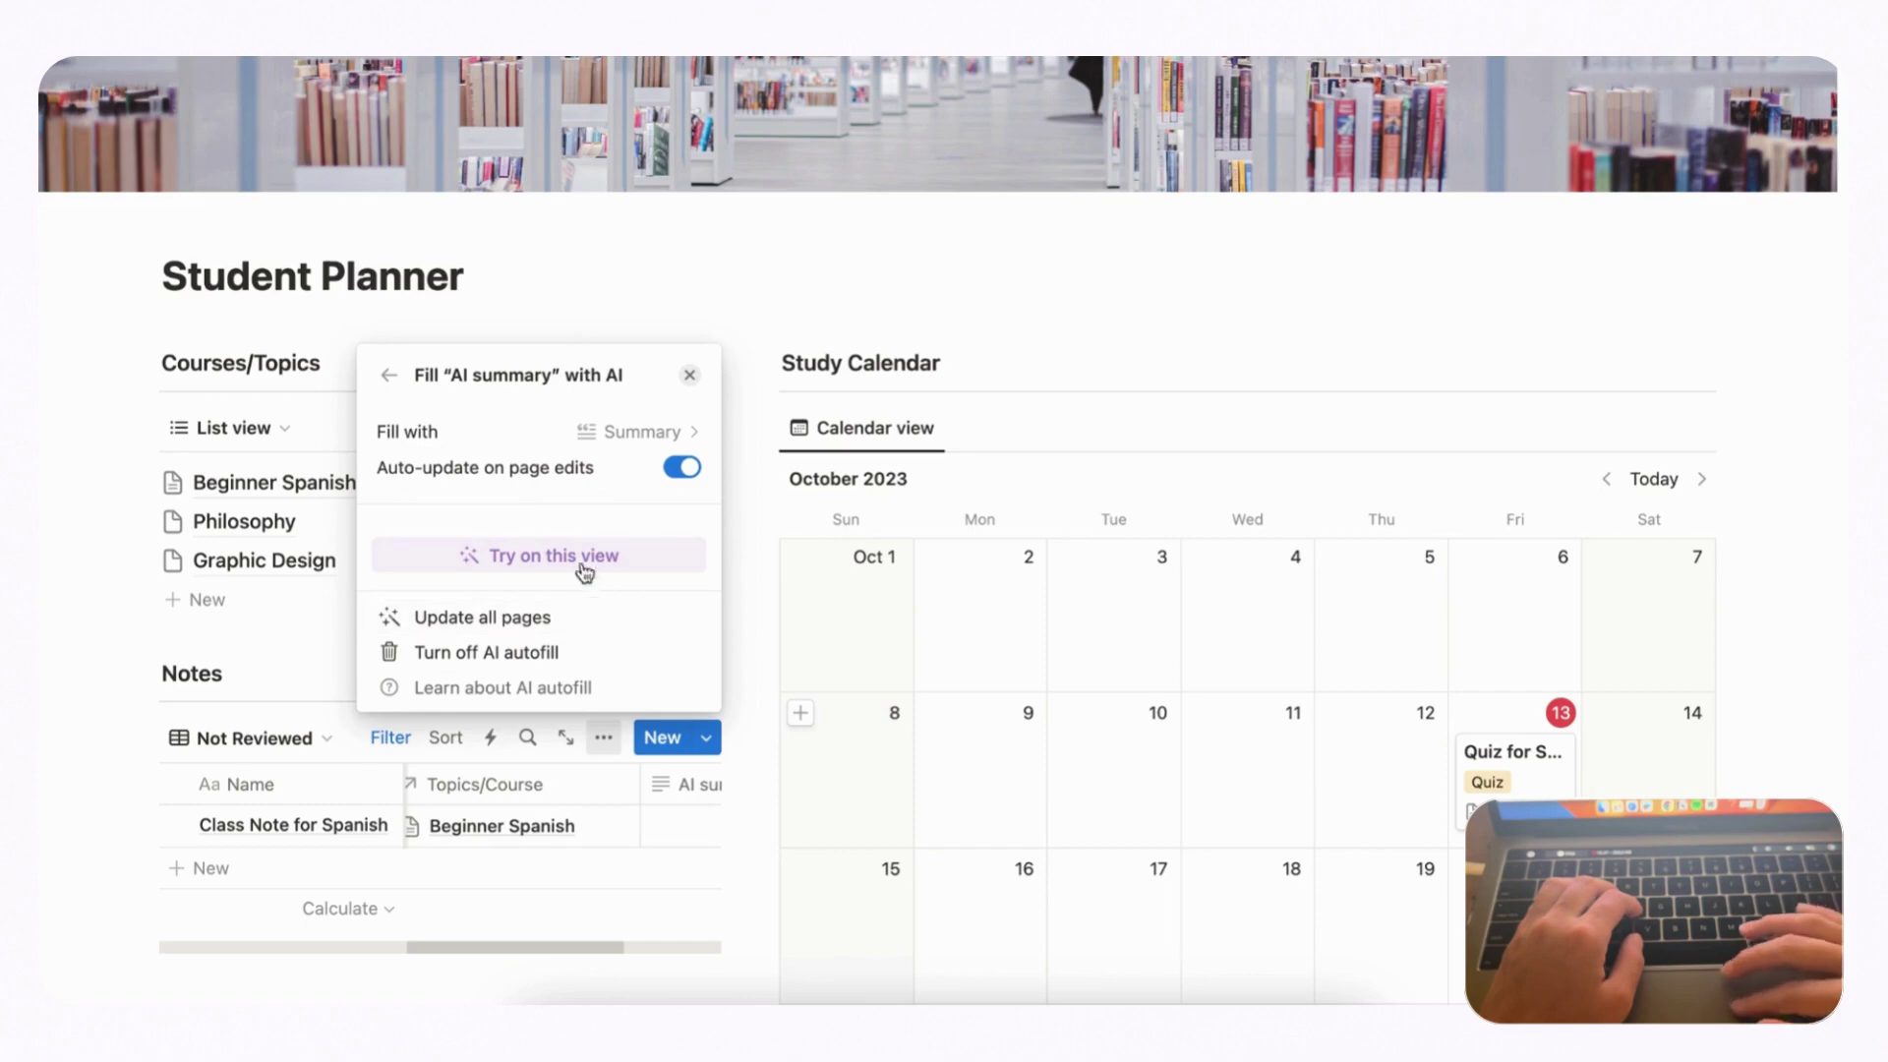
{"action": "left_click", "coordinate": [688, 381]}
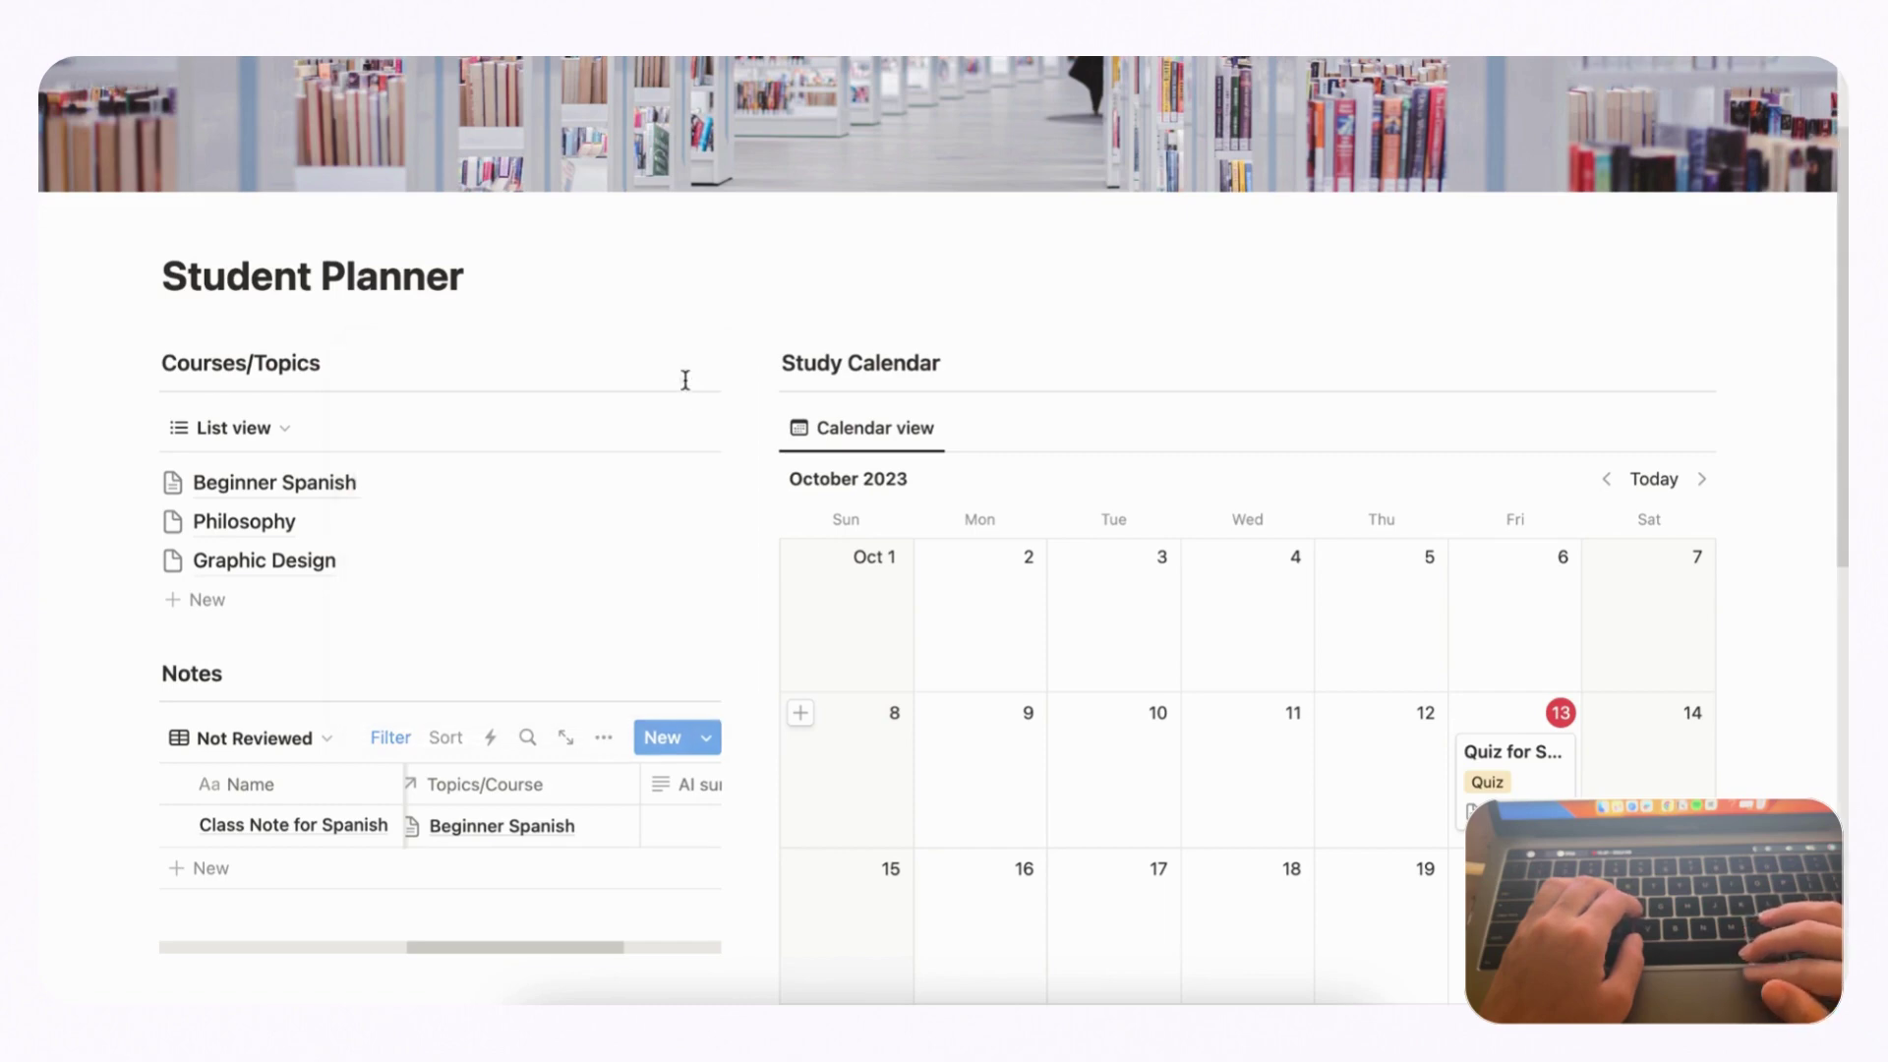
- Add a new note named AI Note to the Not Reviewed view of the Notes database
{"action": "scroll", "coordinate": [624, 826], "scroll_direction": "right", "scroll_amount": 4}
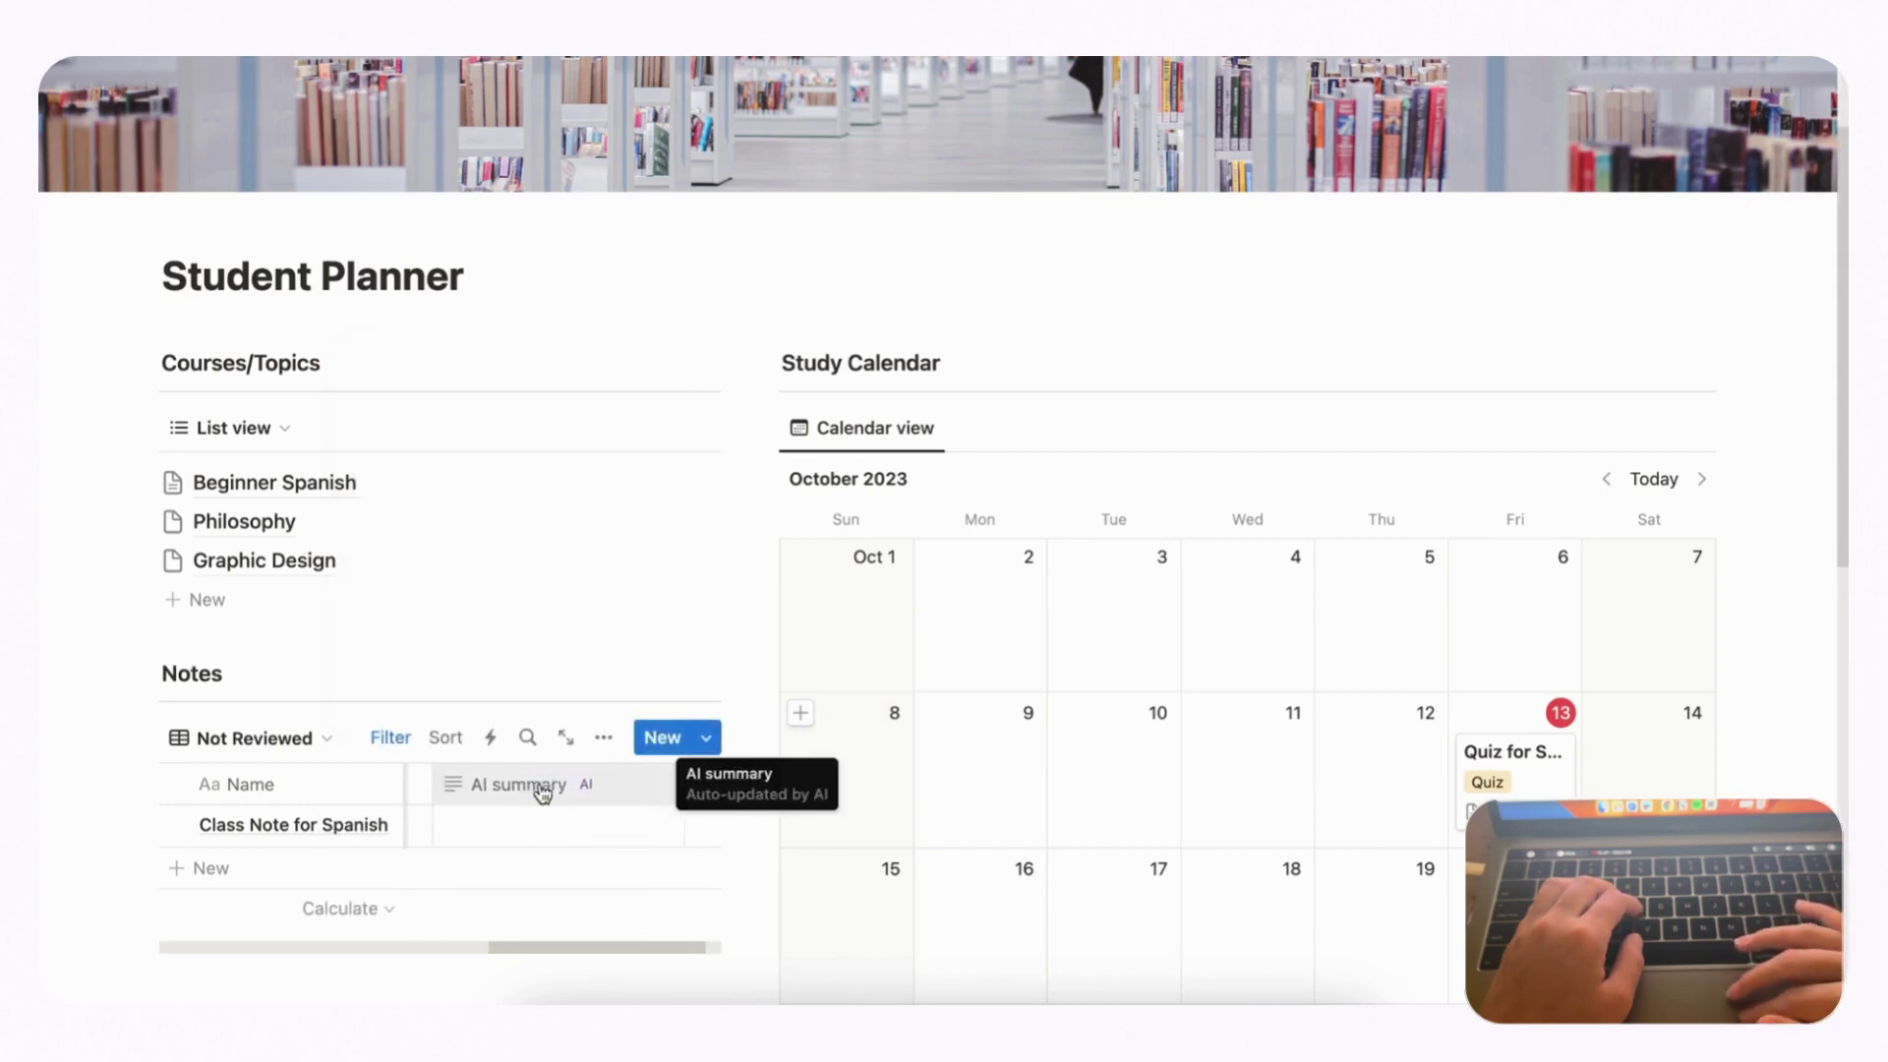
{"action": "scroll", "coordinate": [443, 816], "scroll_direction": "left", "scroll_amount": 3}
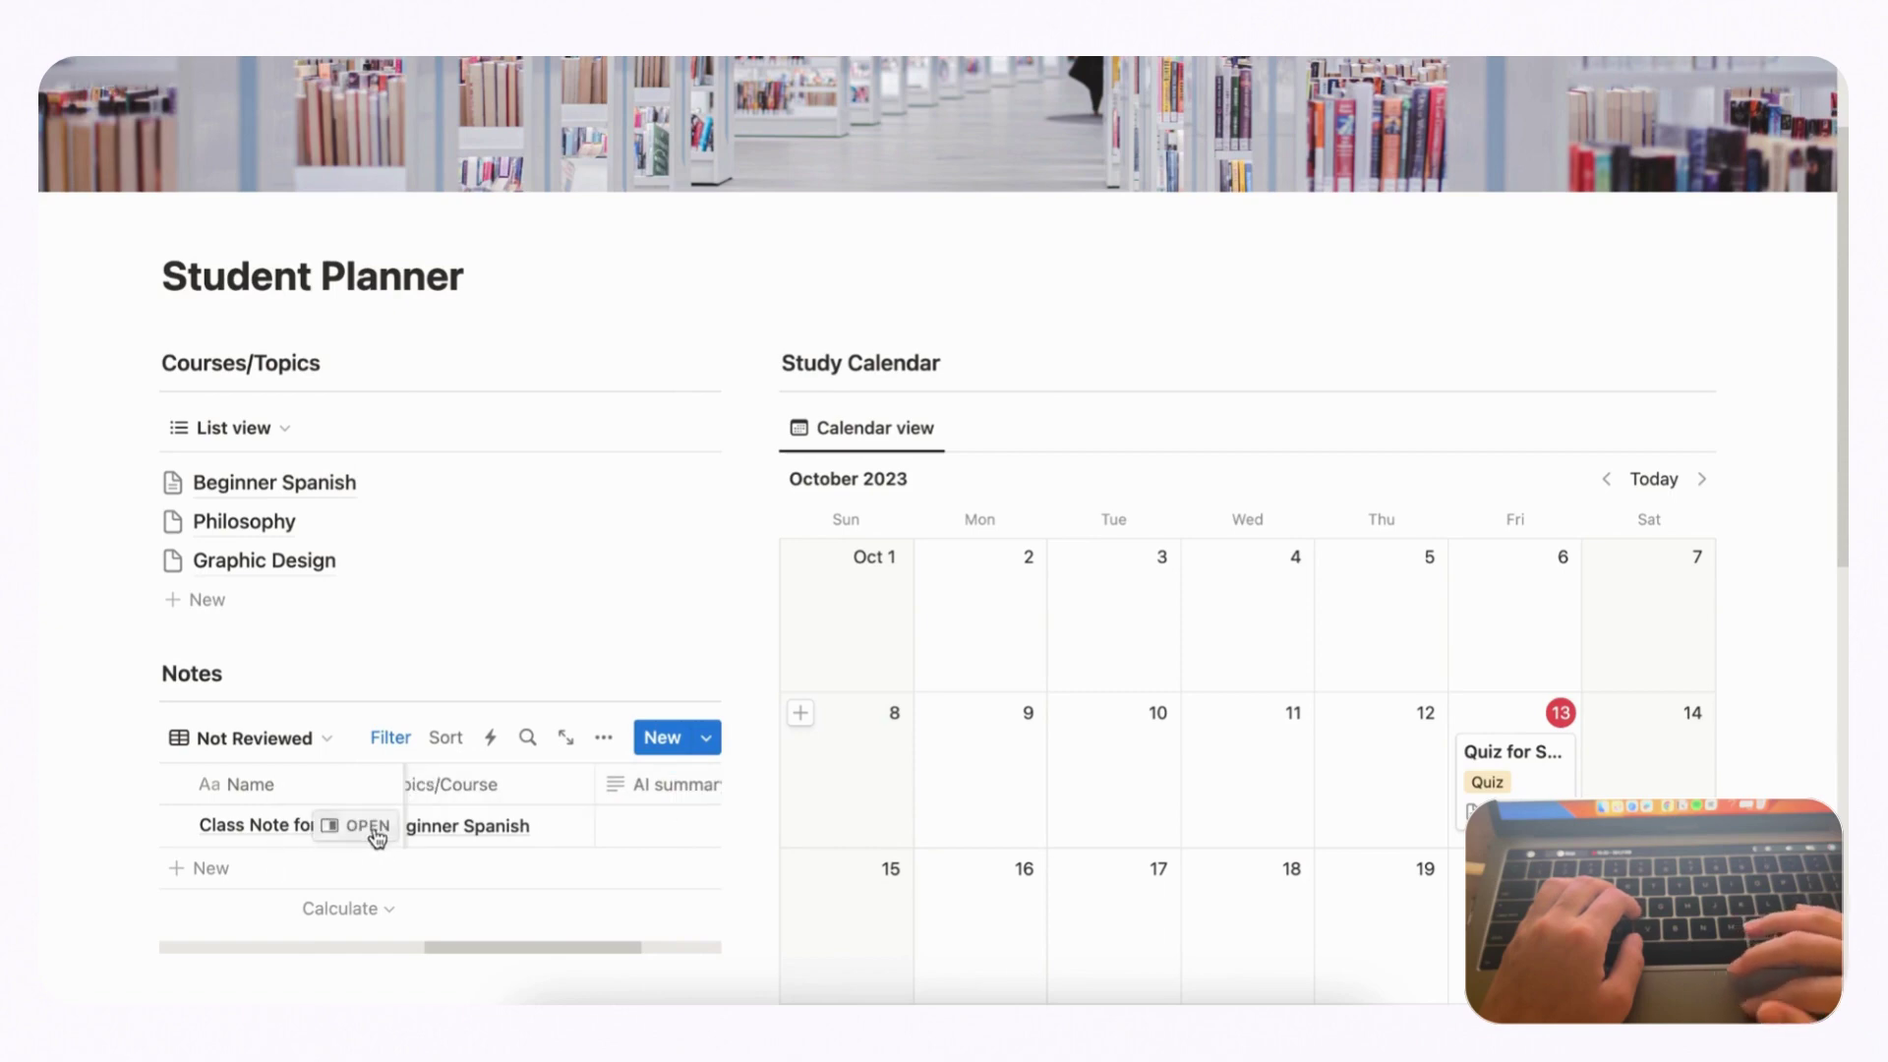
{"action": "scroll", "coordinate": [384, 834], "scroll_direction": "right", "scroll_amount": 4}
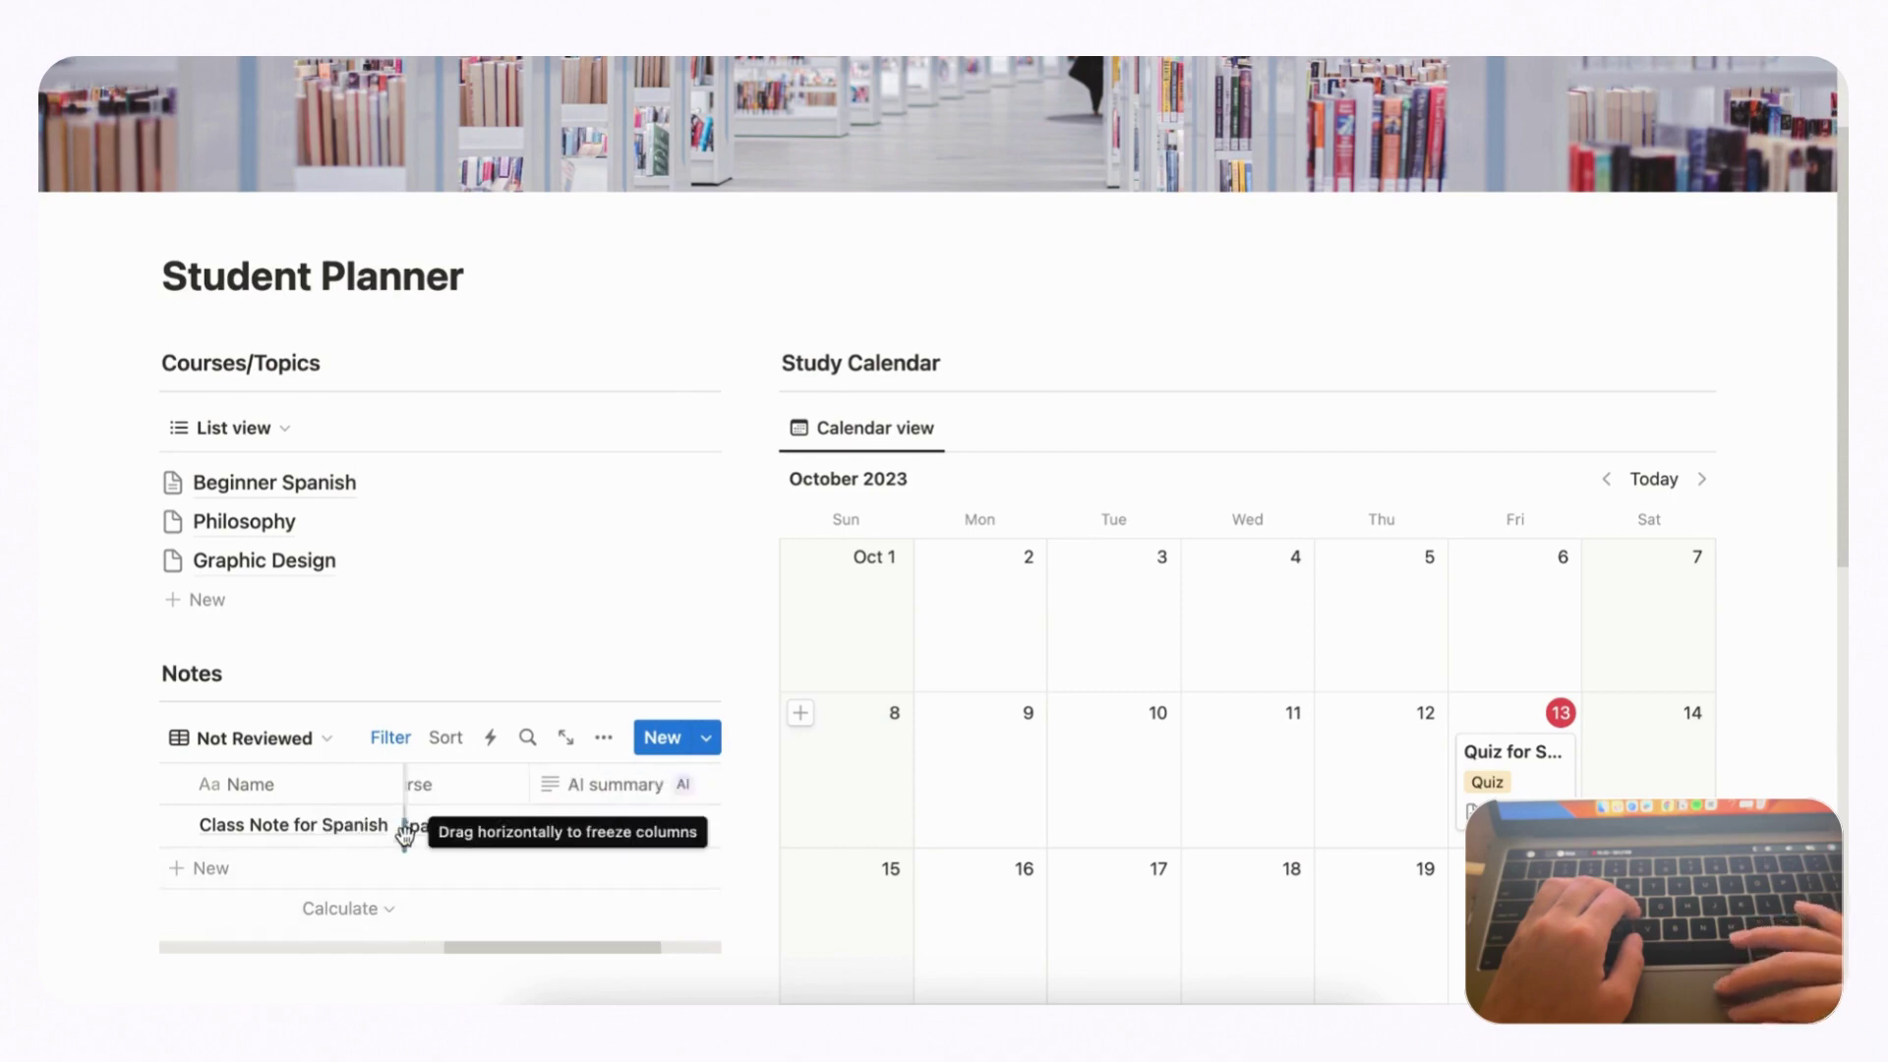
{"action": "left_click", "coordinate": [282, 876]}
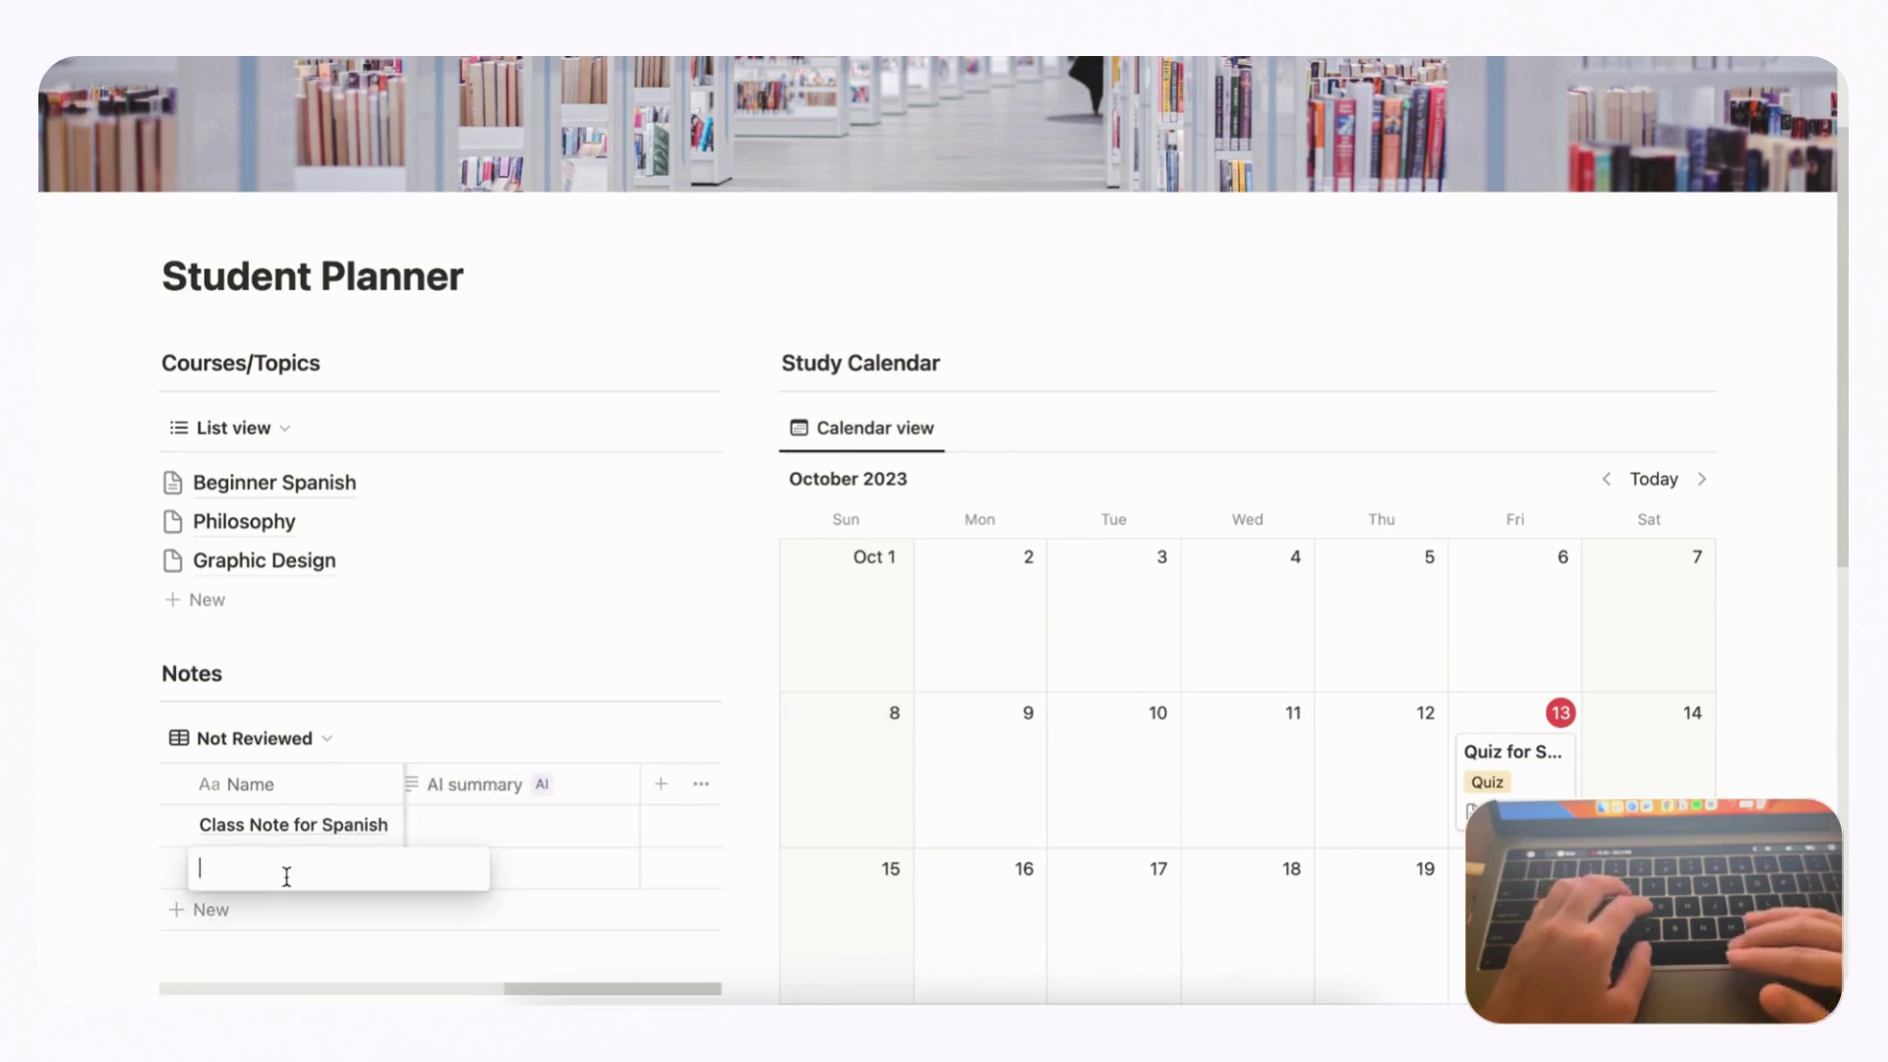
{"action": "type", "text": "AI"}
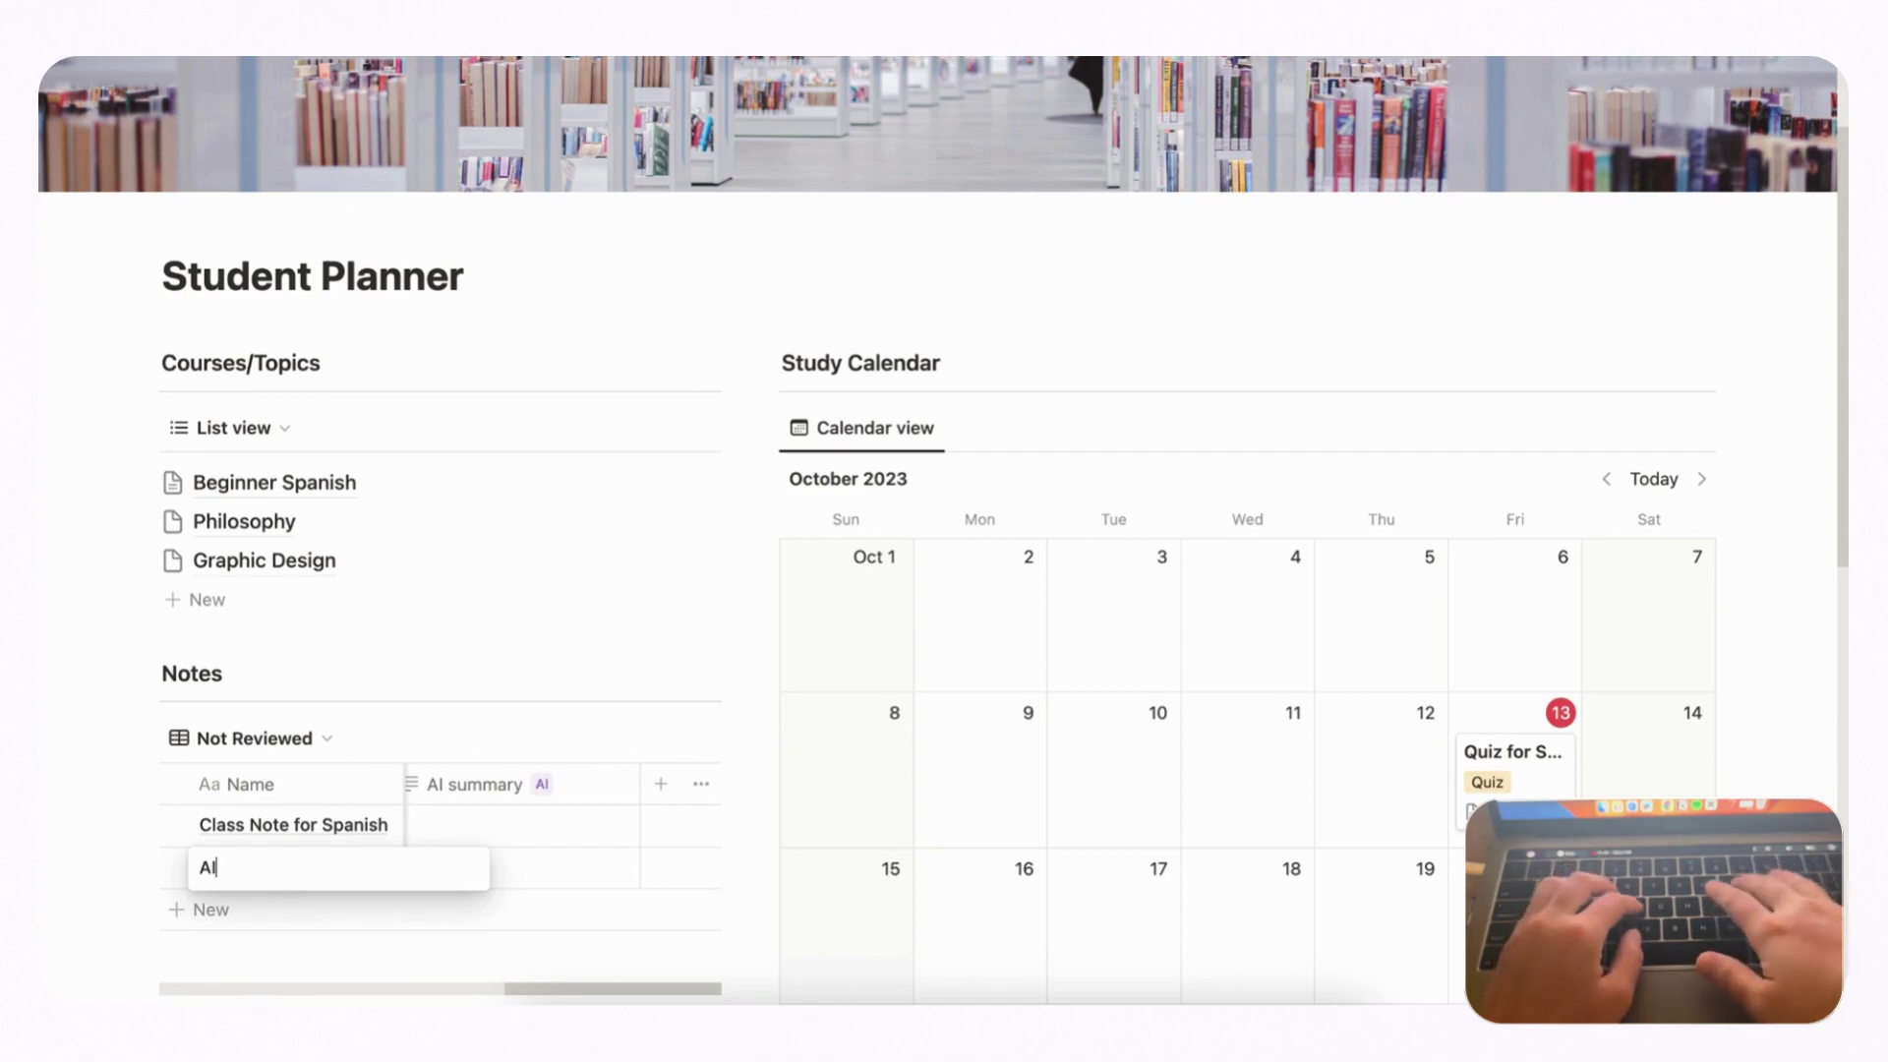
{"action": "type", "text": " Note"}
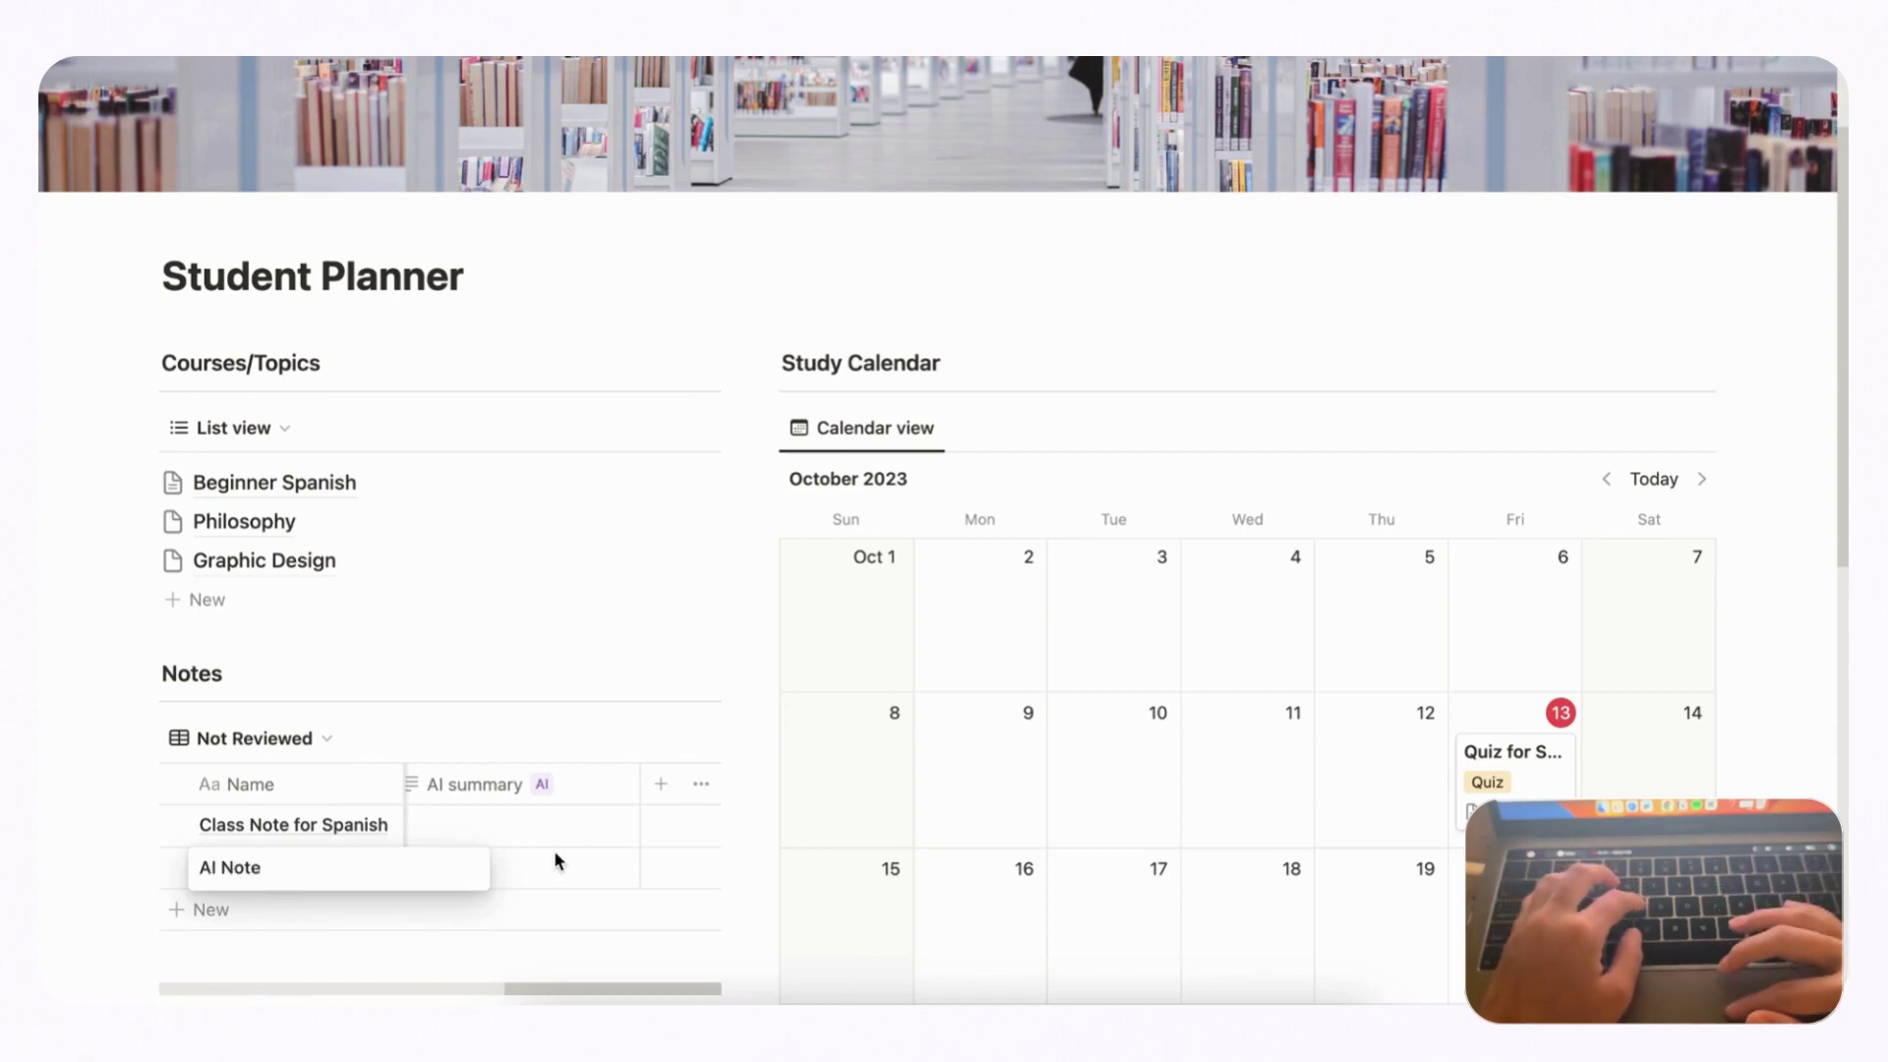
{"action": "key", "text": "Return"}
- Open the AI Note page from the Notes table and start its empty page body
{"action": "scroll", "coordinate": [511, 857], "scroll_direction": "left", "scroll_amount": 3}
{"action": "scroll", "coordinate": [511, 861], "scroll_direction": "right", "scroll_amount": 5}
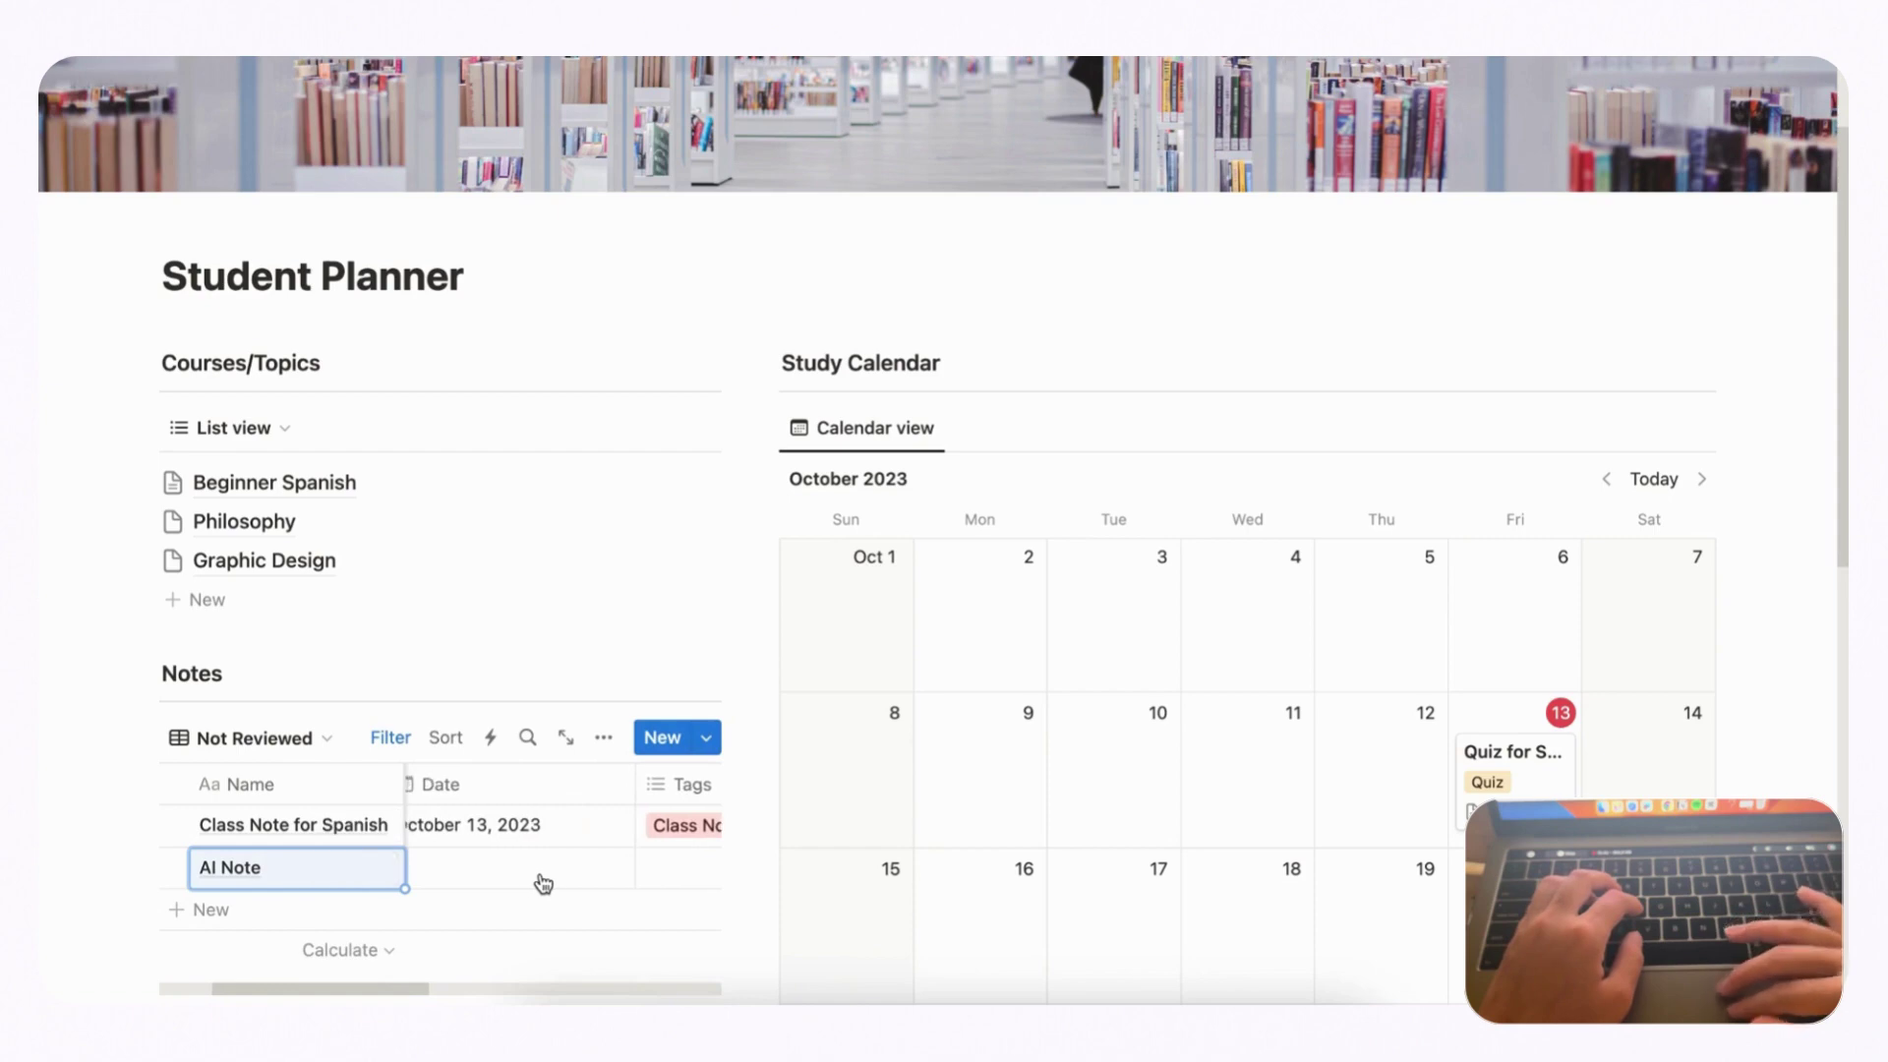
{"action": "left_click", "coordinate": [344, 870]}
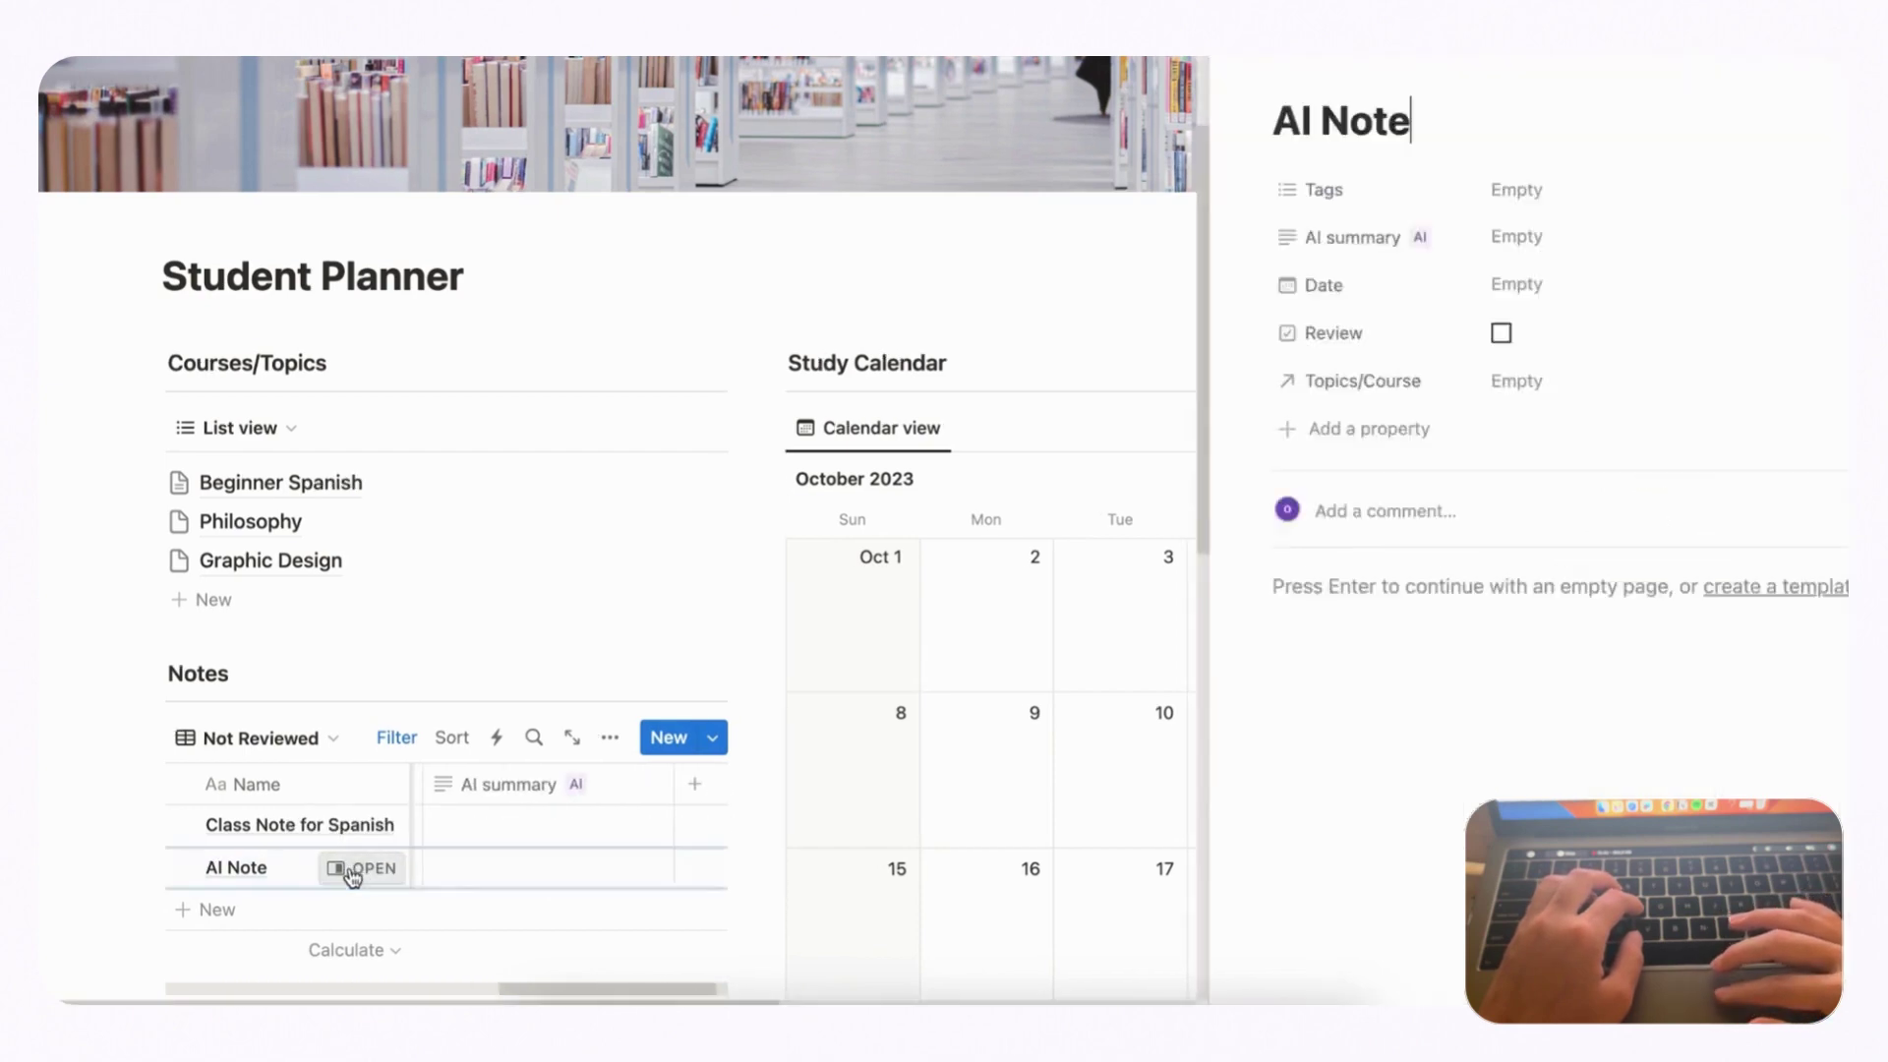
{"action": "key", "text": "Return"}
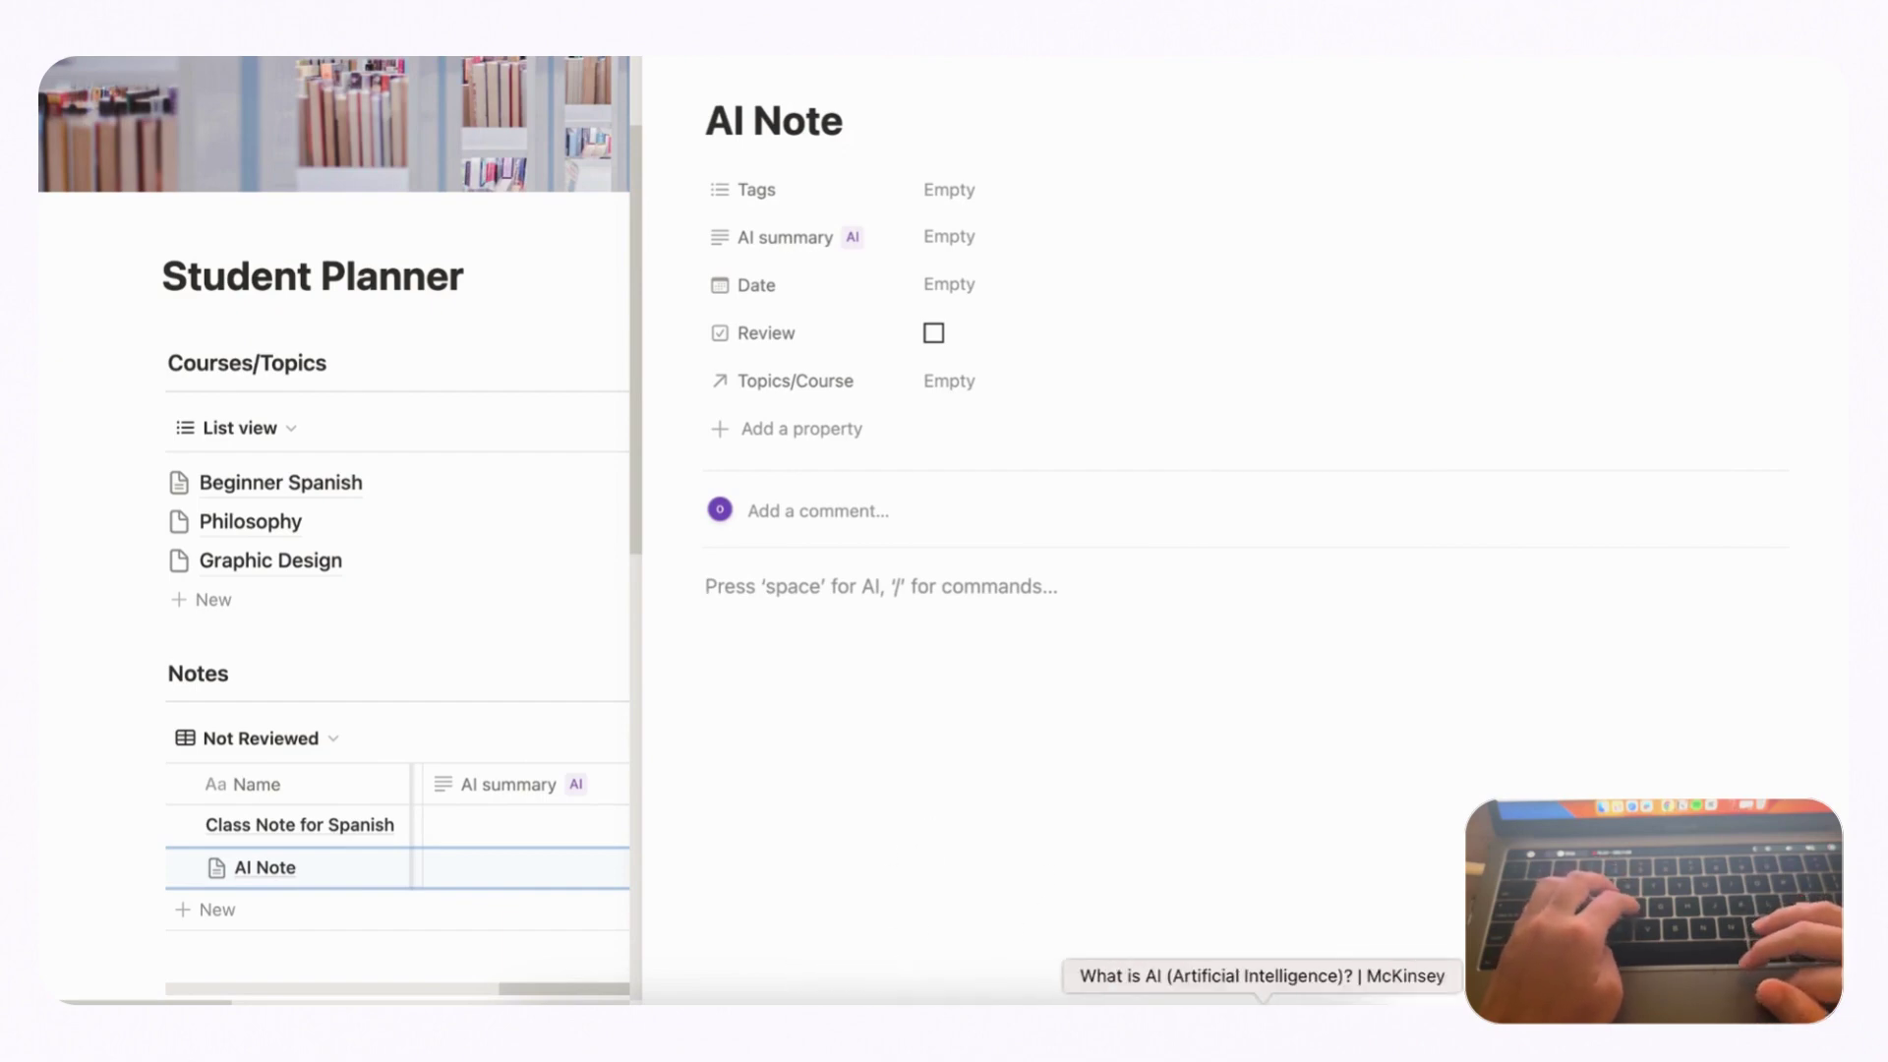
- Copy McKinsey's "What is AI?" article from "Humans and machines" through the machine learning section in the browser, and paste it into the AI Note body in Notion
{"action": "left_click", "coordinate": [1264, 1018]}
{"action": "scroll", "coordinate": [694, 516], "scroll_direction": "down", "scroll_amount": 10}
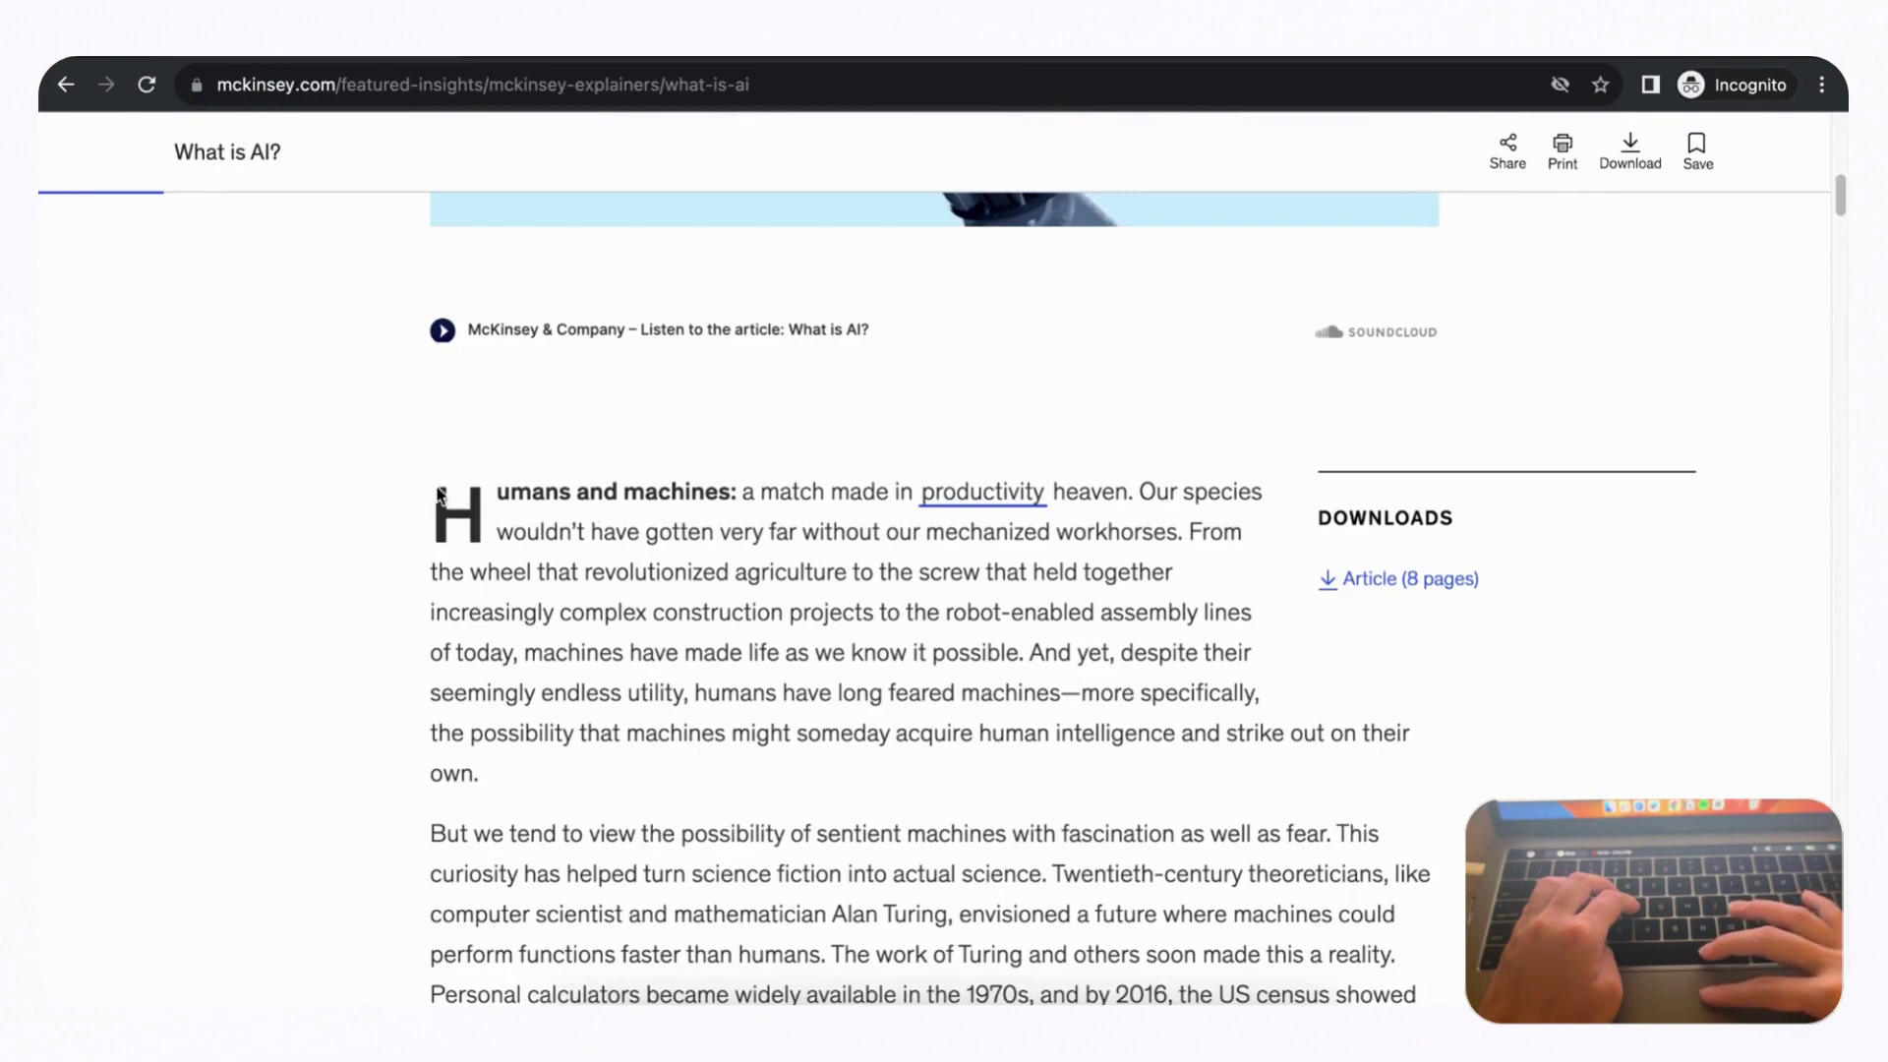
{"action": "left_click_drag", "start_coordinate": [438, 497], "coordinate": [834, 708]}
{"action": "scroll", "coordinate": [762, 959], "scroll_direction": "down", "scroll_amount": 15}
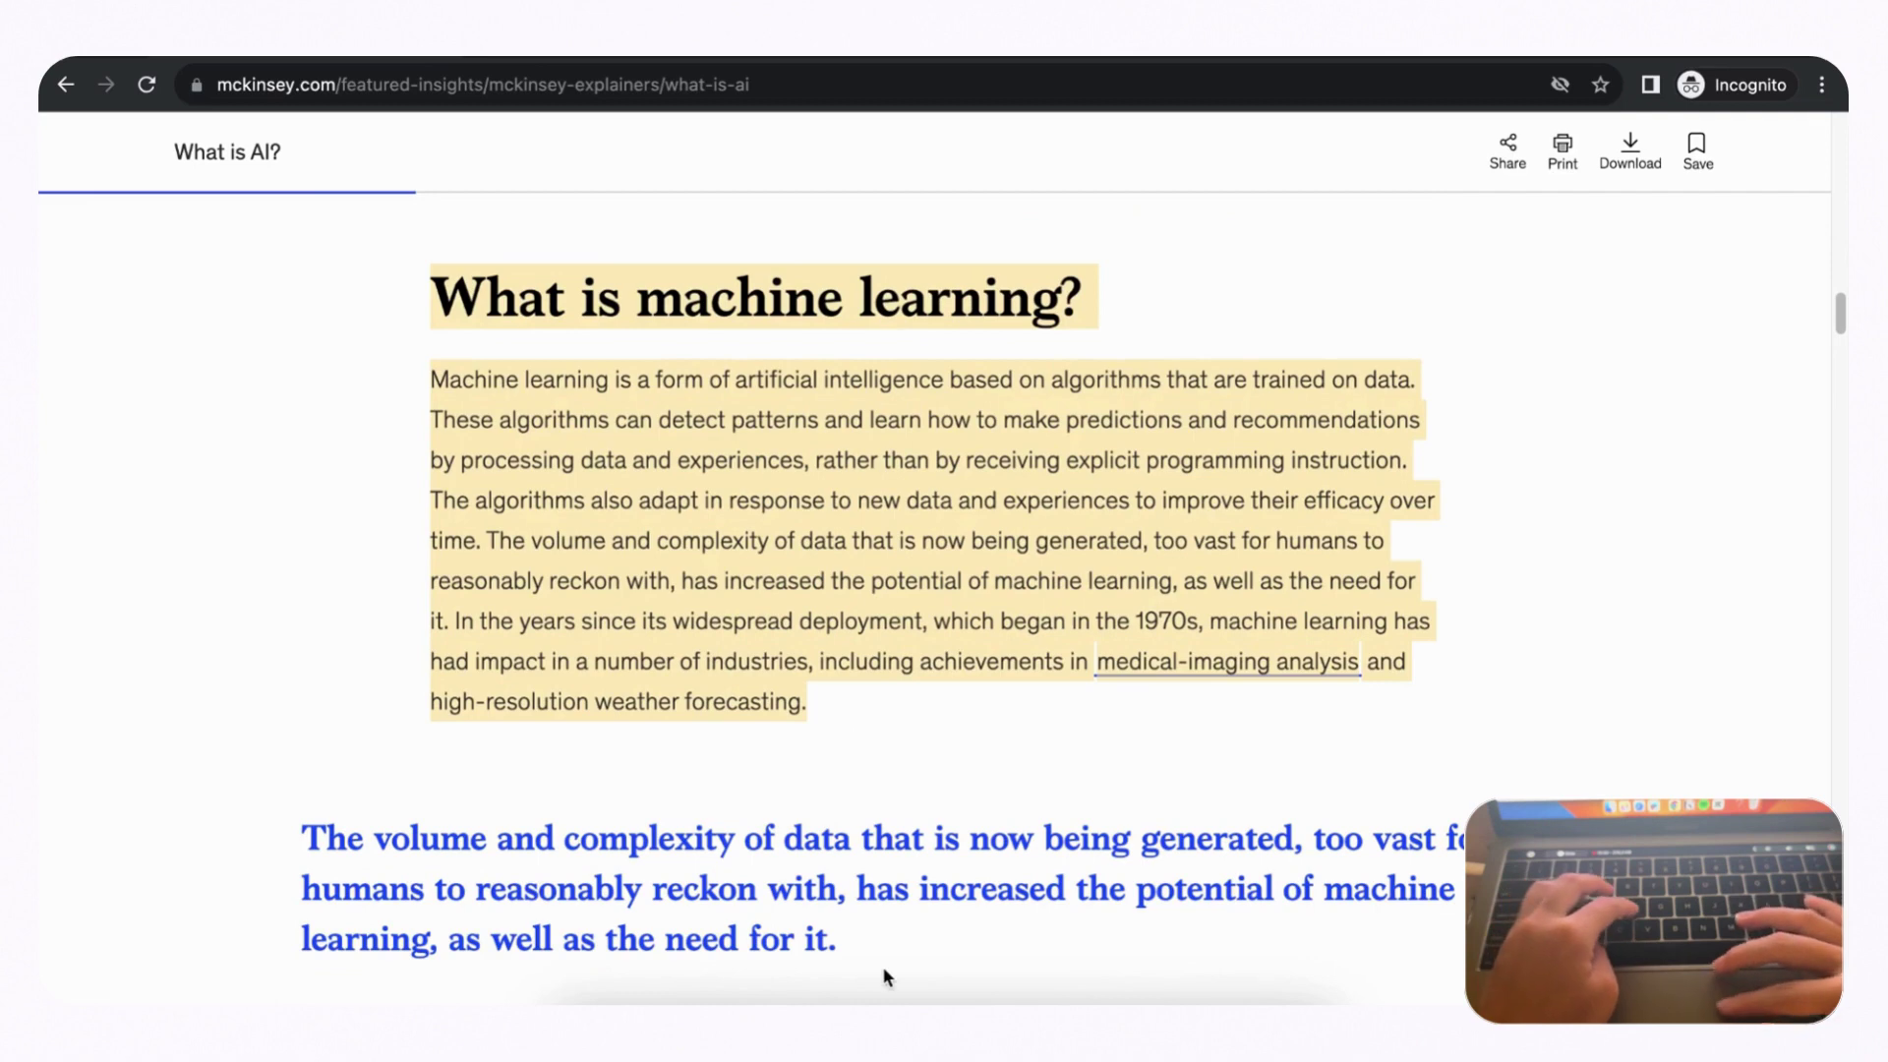
{"action": "left_click", "coordinate": [979, 1001]}
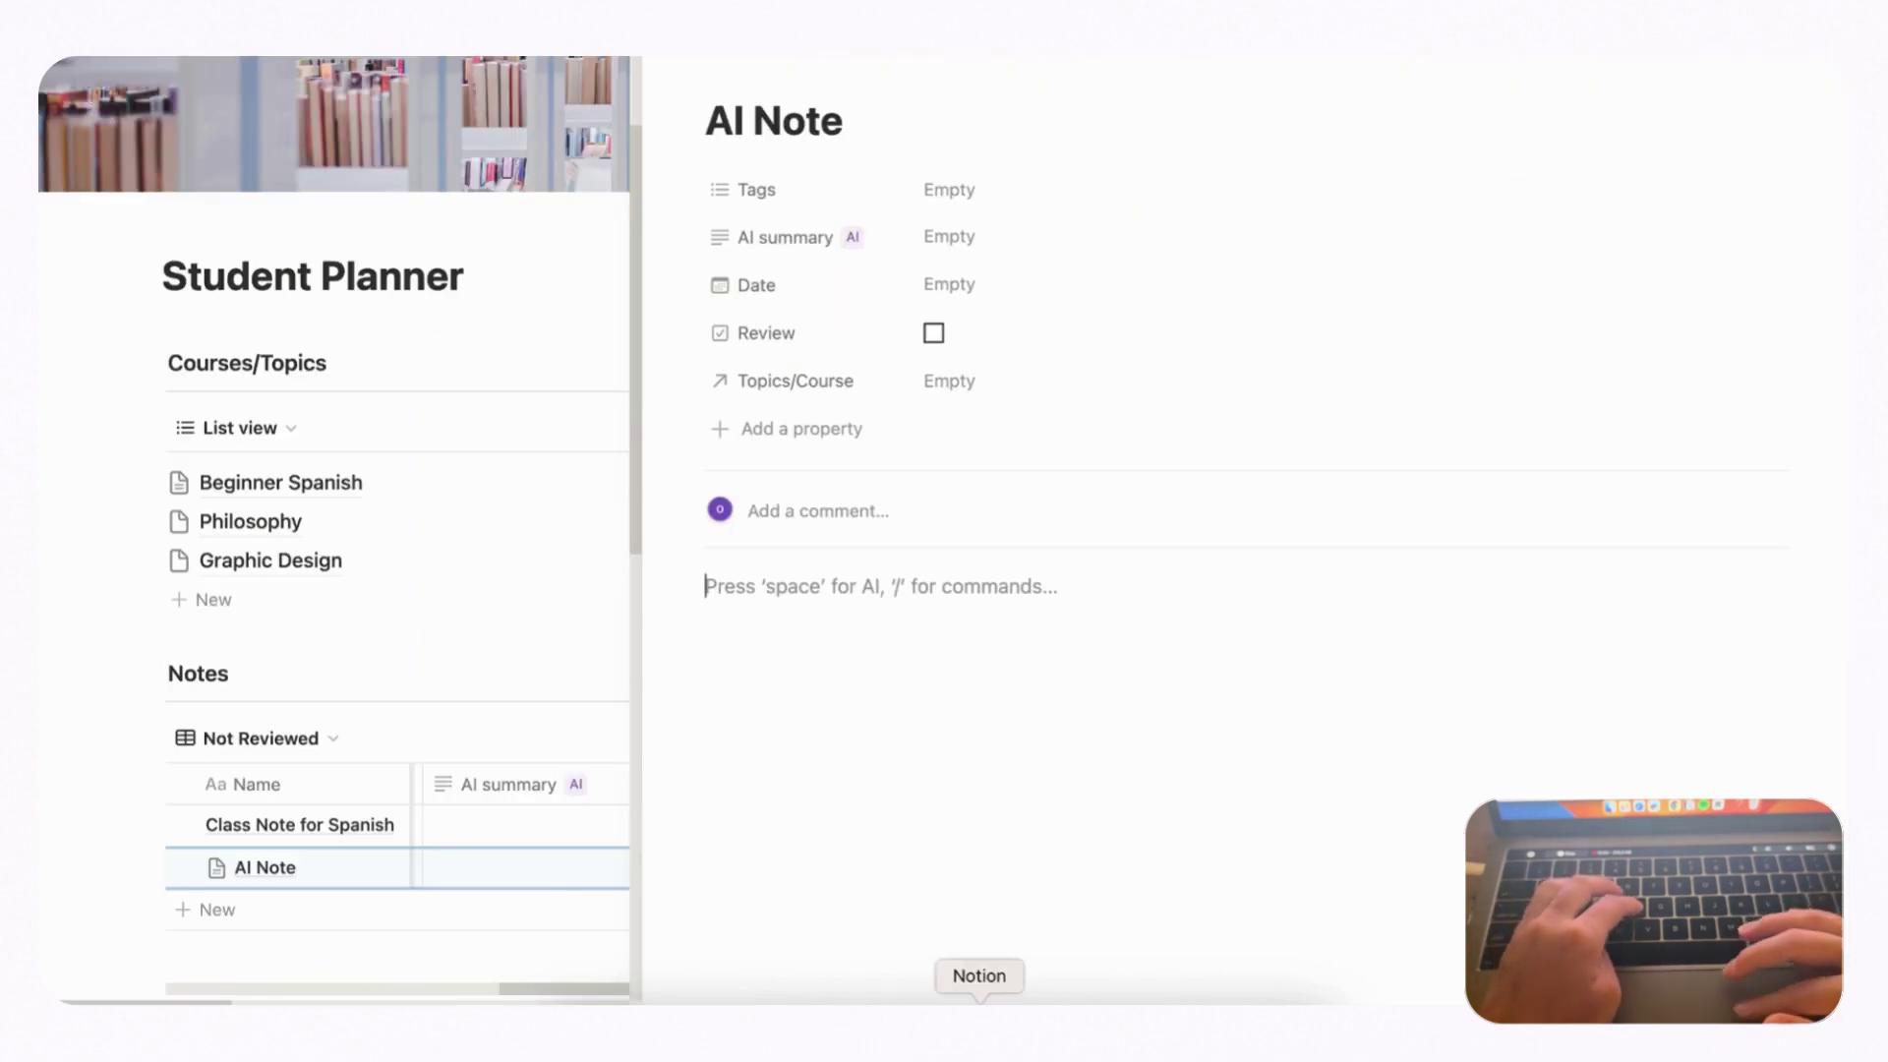
{"action": "key", "text": "super+v"}
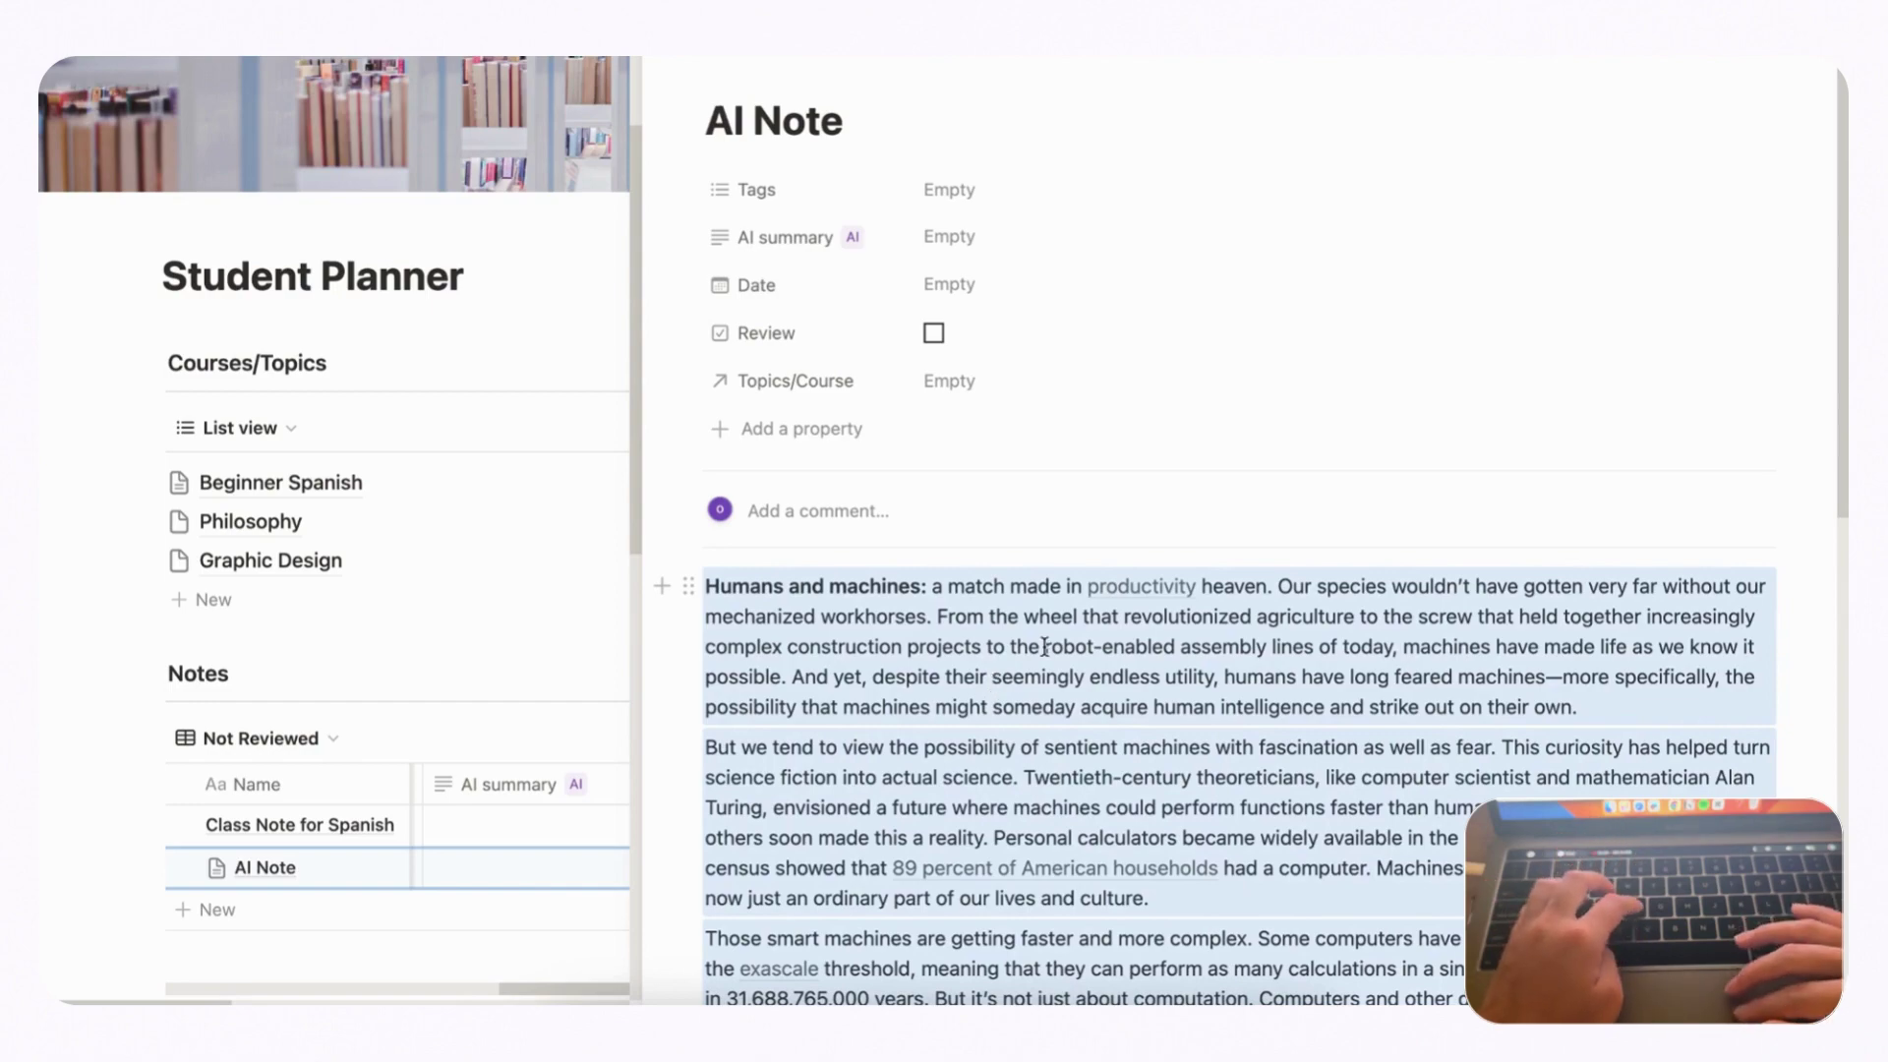
- Generate the AI summary property for AI Note from its pasted content and close the note page
{"action": "scroll", "coordinate": [993, 686], "scroll_direction": "down", "scroll_amount": 8}
{"action": "scroll", "coordinate": [1044, 647], "scroll_direction": "up", "scroll_amount": 8}
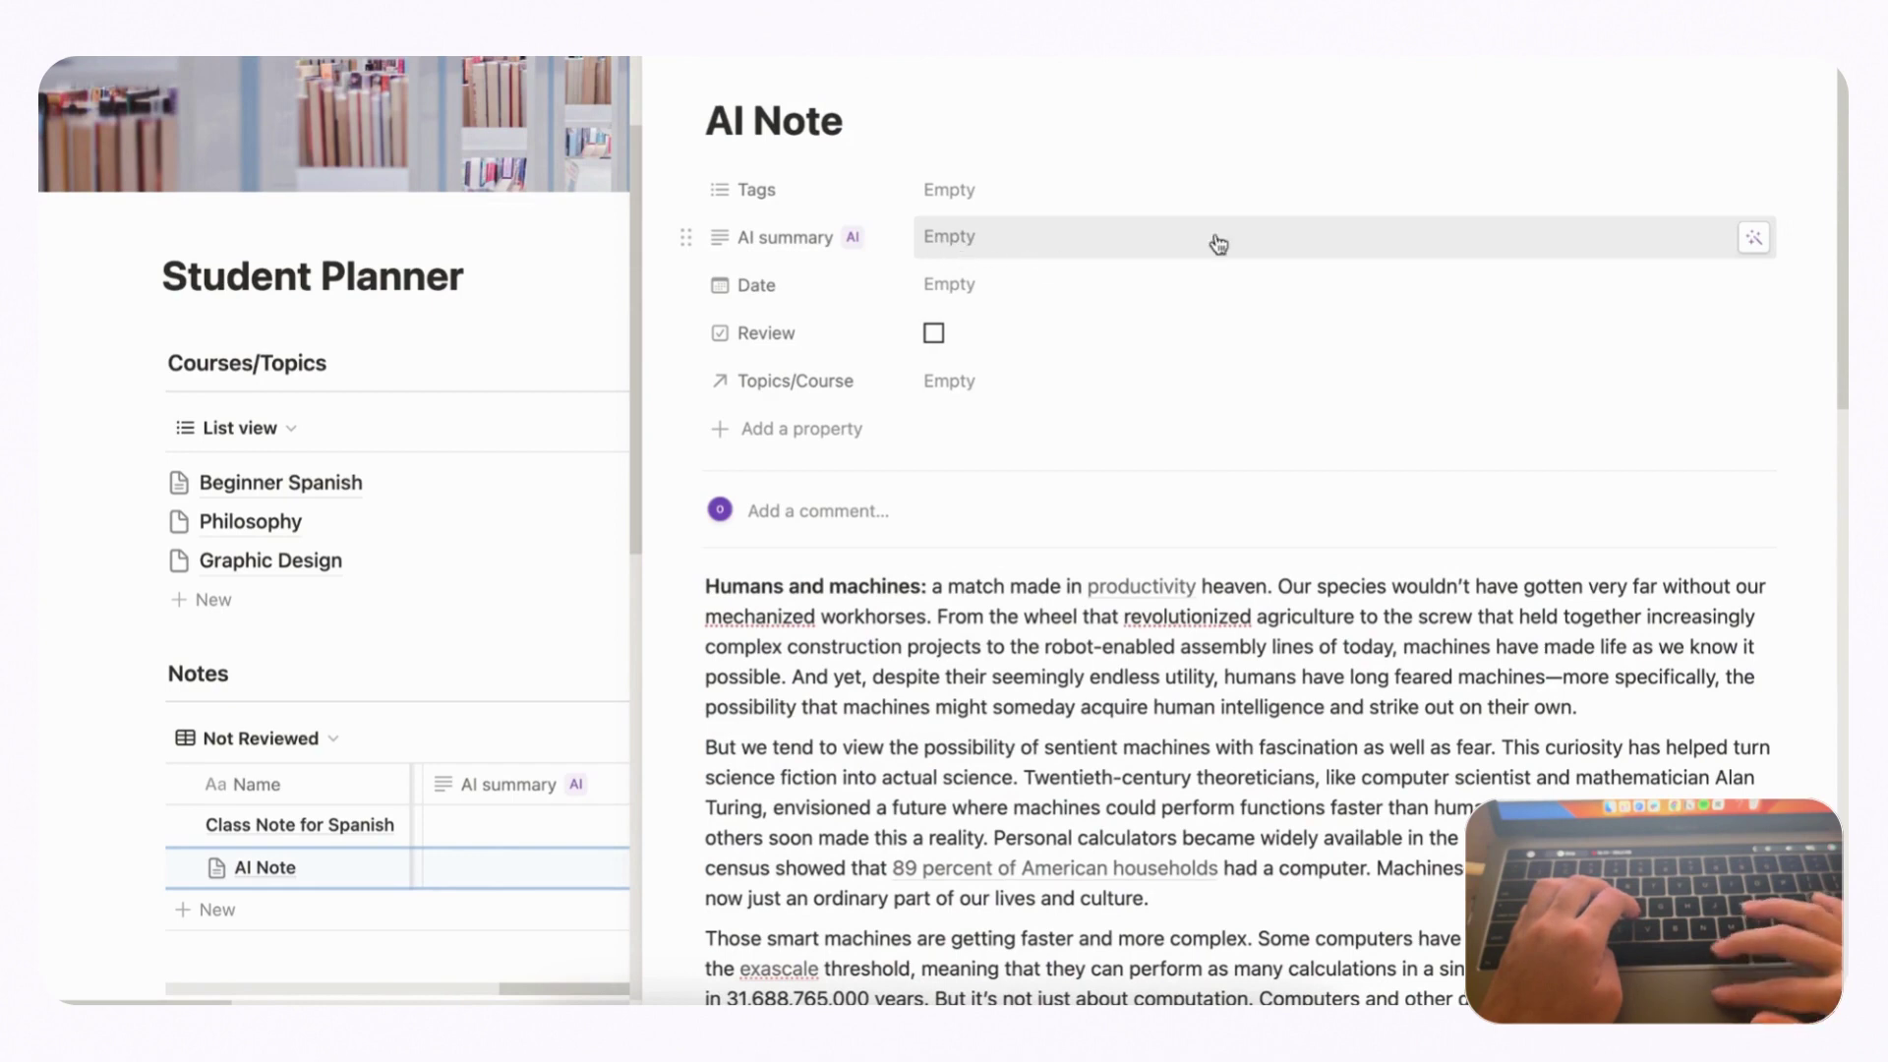
{"action": "left_click", "coordinate": [1754, 237]}
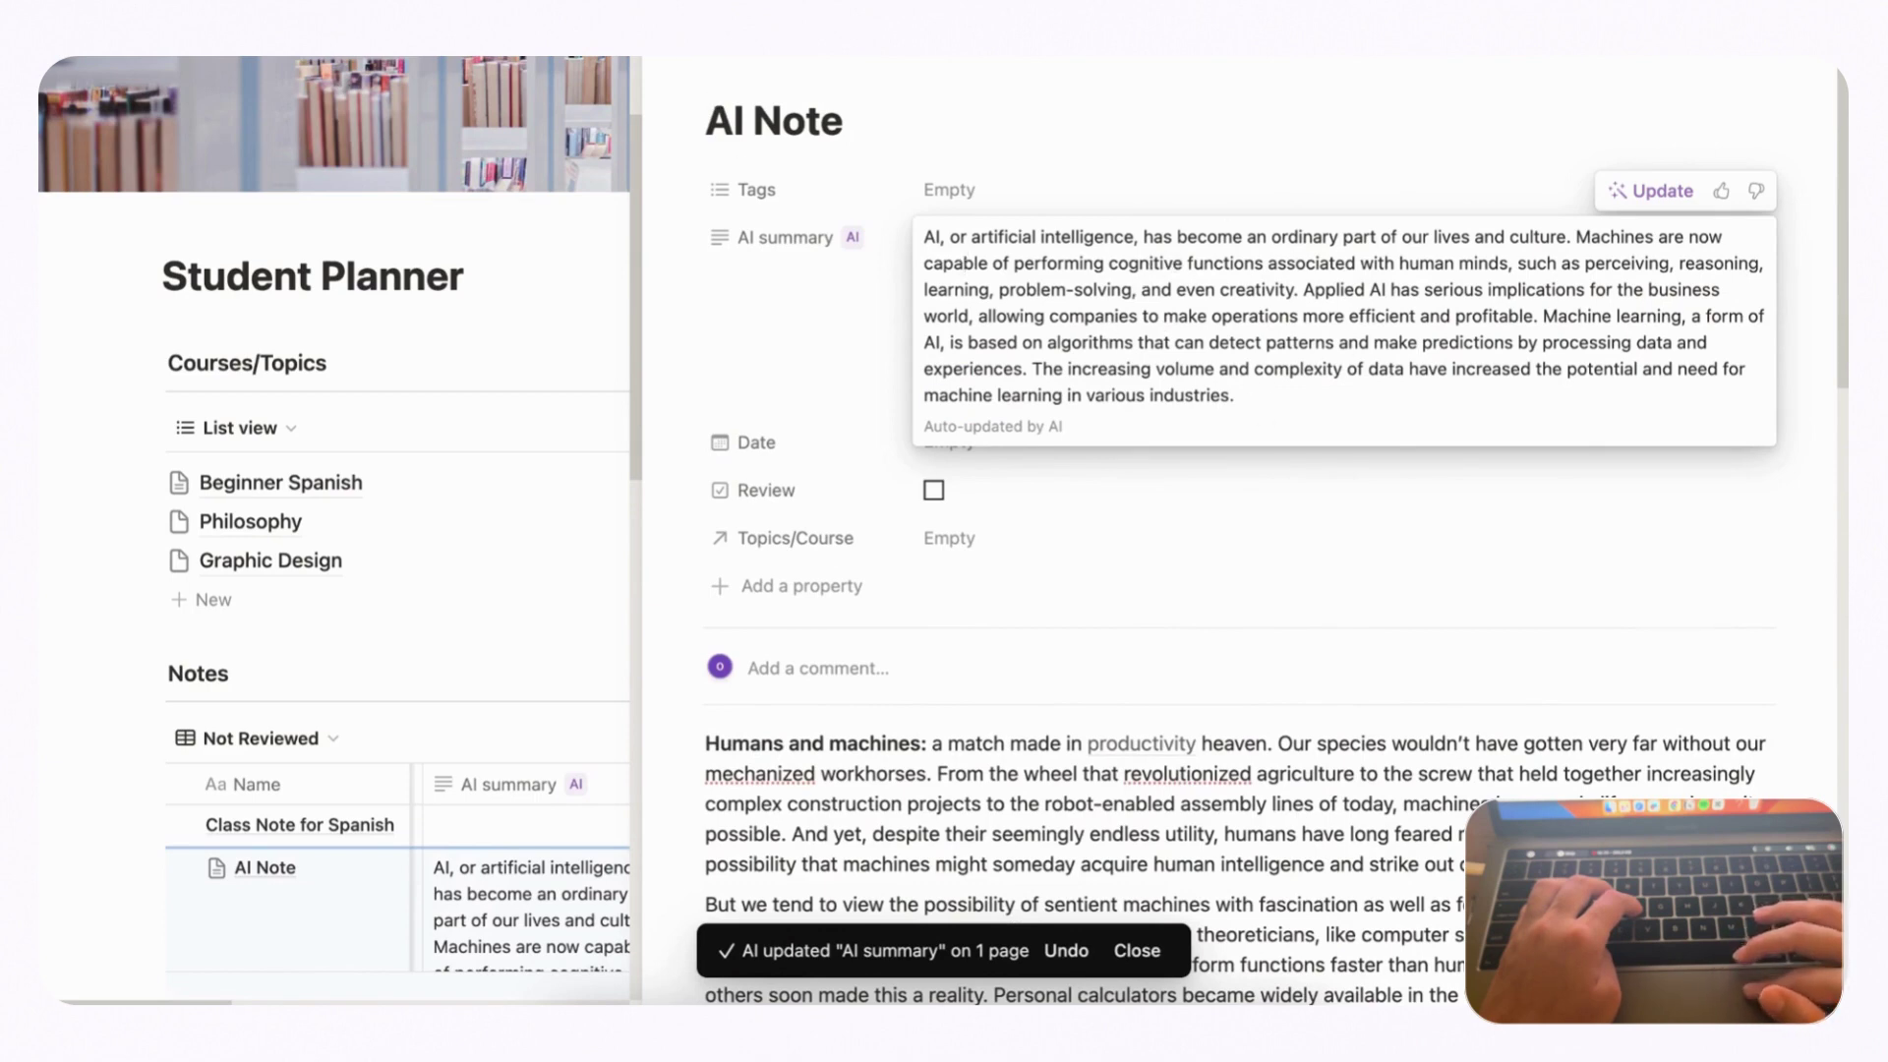
{"action": "left_click", "coordinate": [669, 73]}
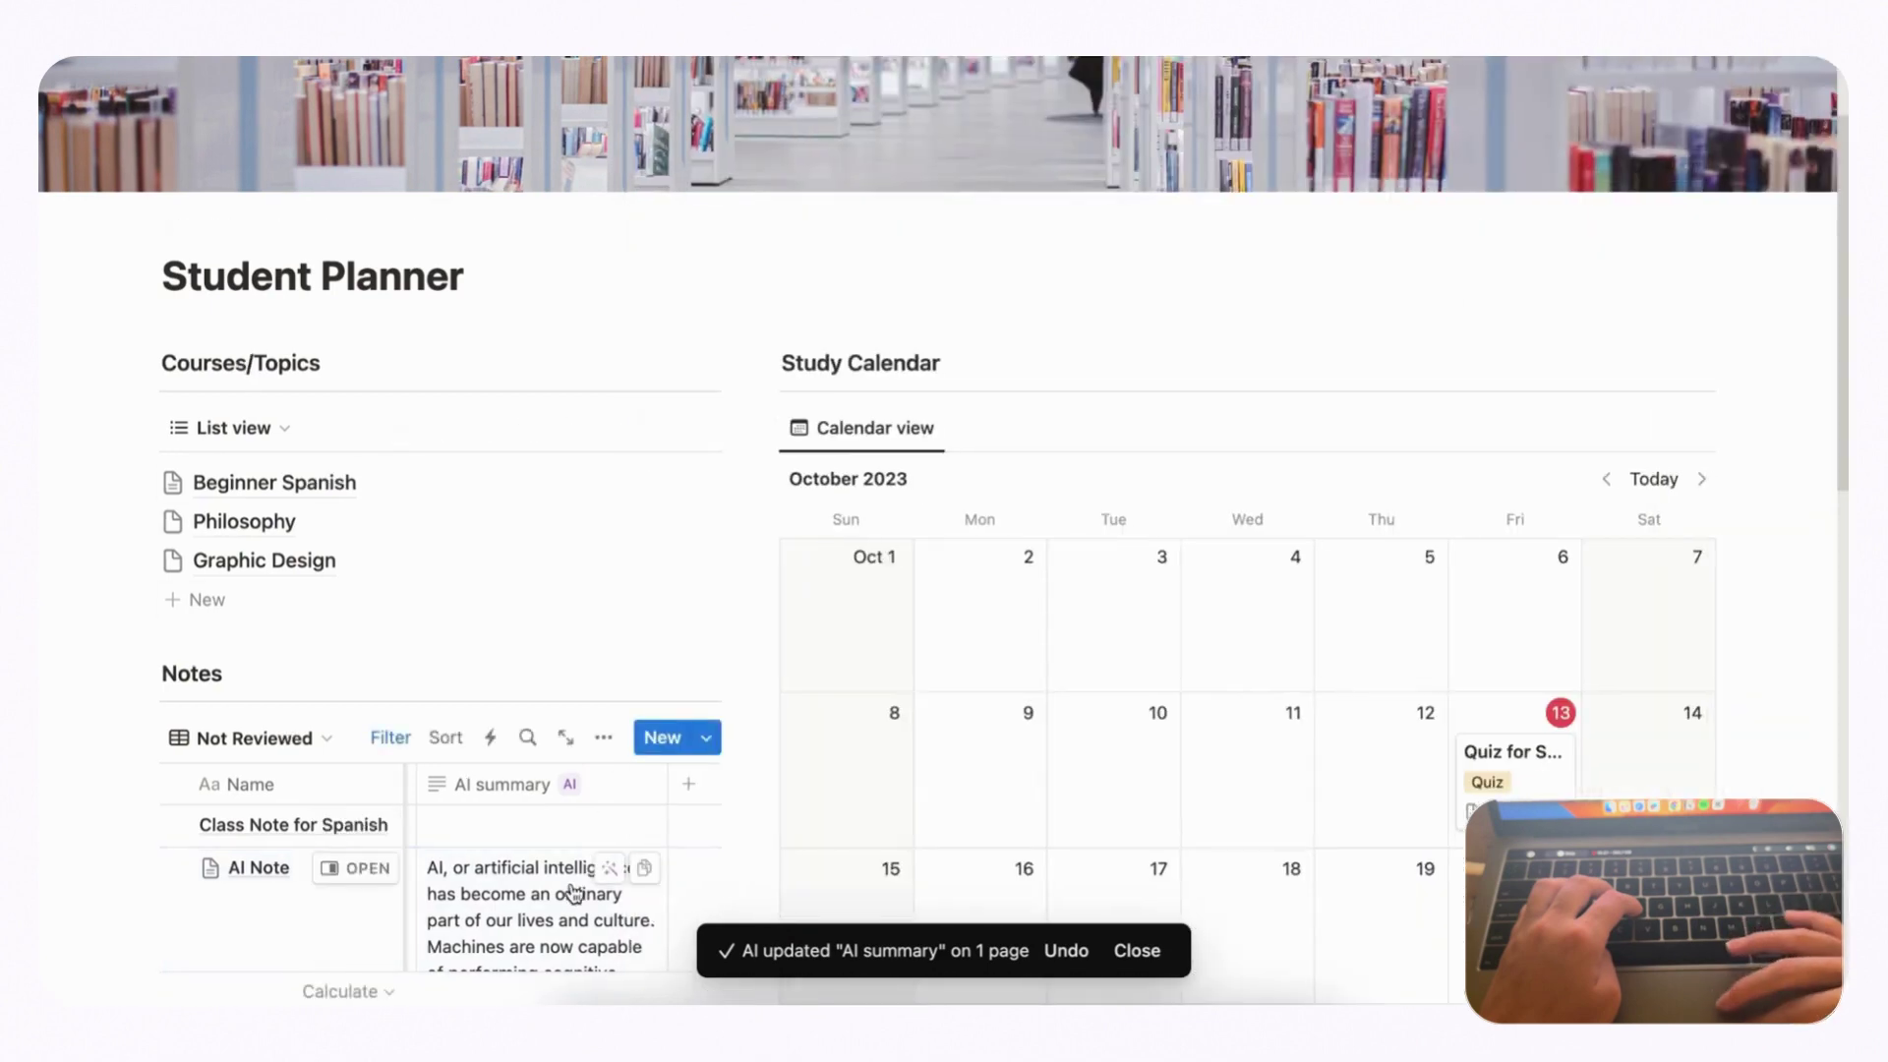
- Read through the generated summary of AI Note in the AI summary column of the Notes table
{"action": "scroll", "coordinate": [581, 854], "scroll_direction": "down", "scroll_amount": 5}
{"action": "scroll", "coordinate": [580, 786], "scroll_direction": "down", "scroll_amount": 9}
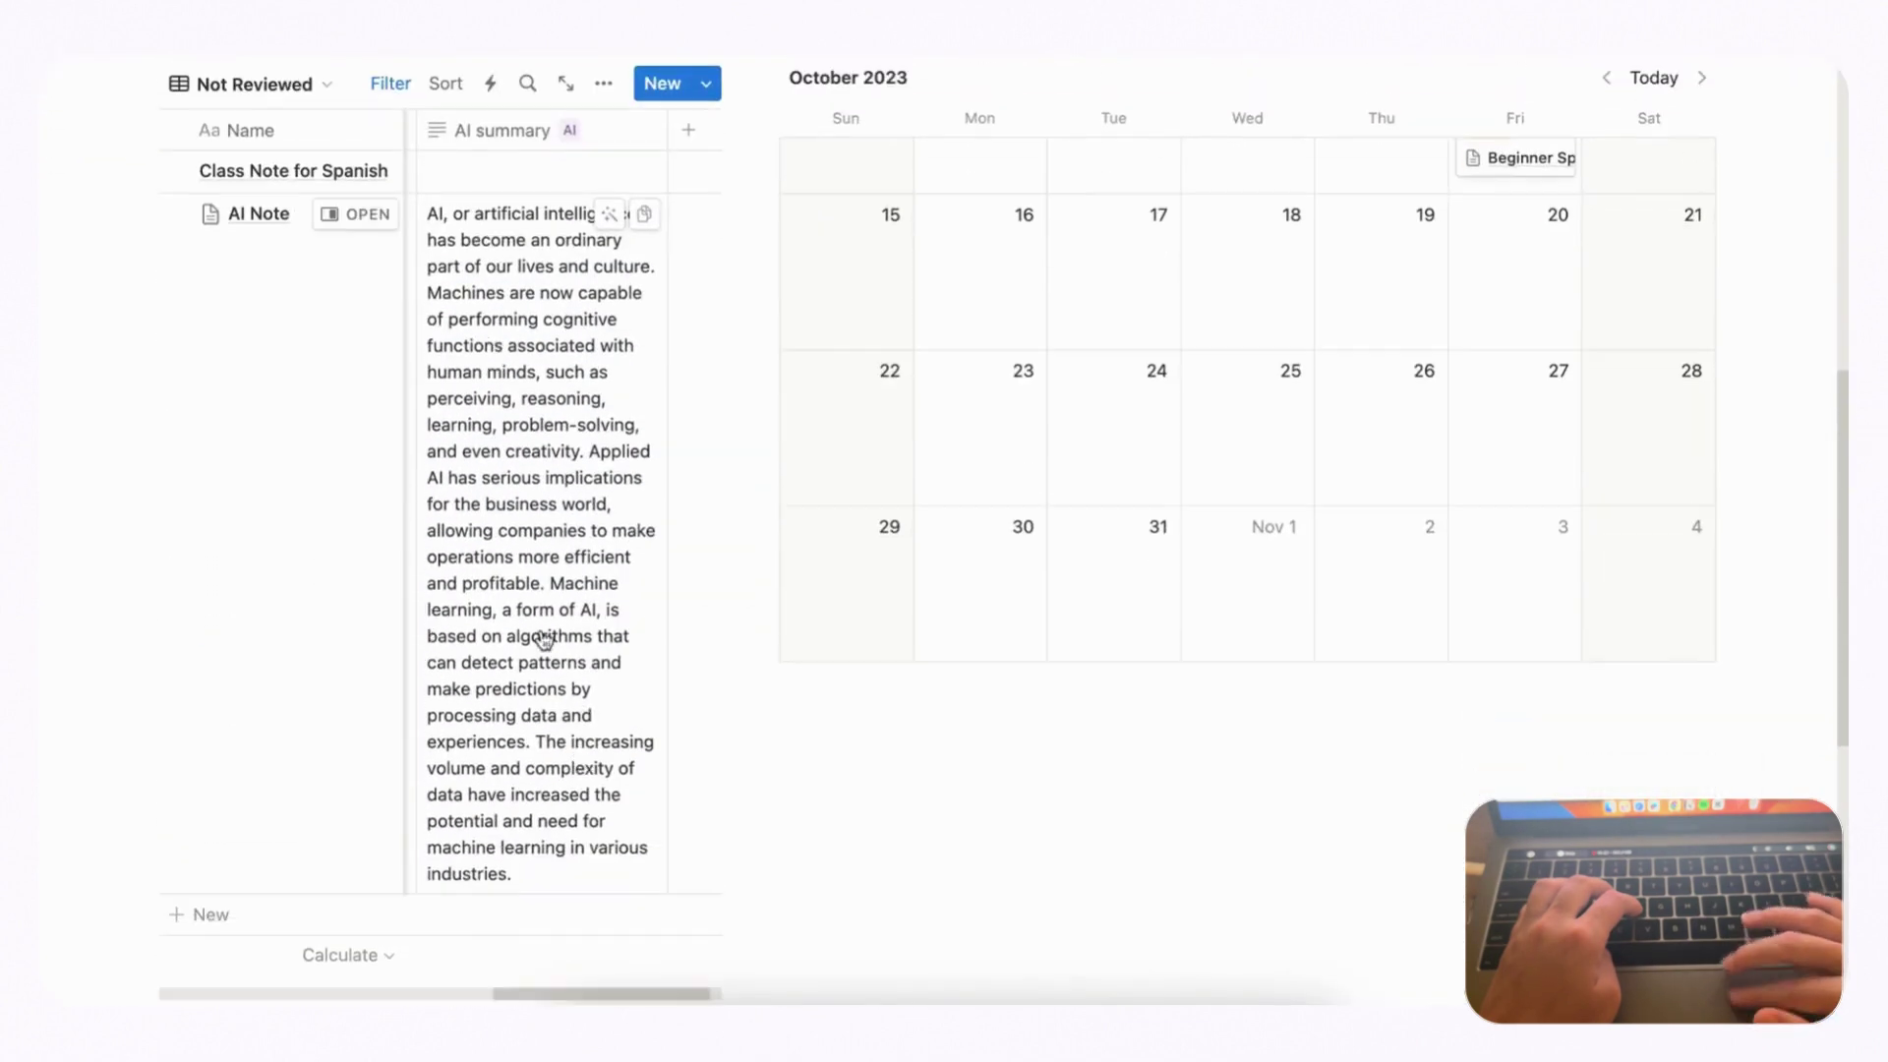
{"action": "scroll", "coordinate": [543, 575], "scroll_direction": "up", "scroll_amount": 5}
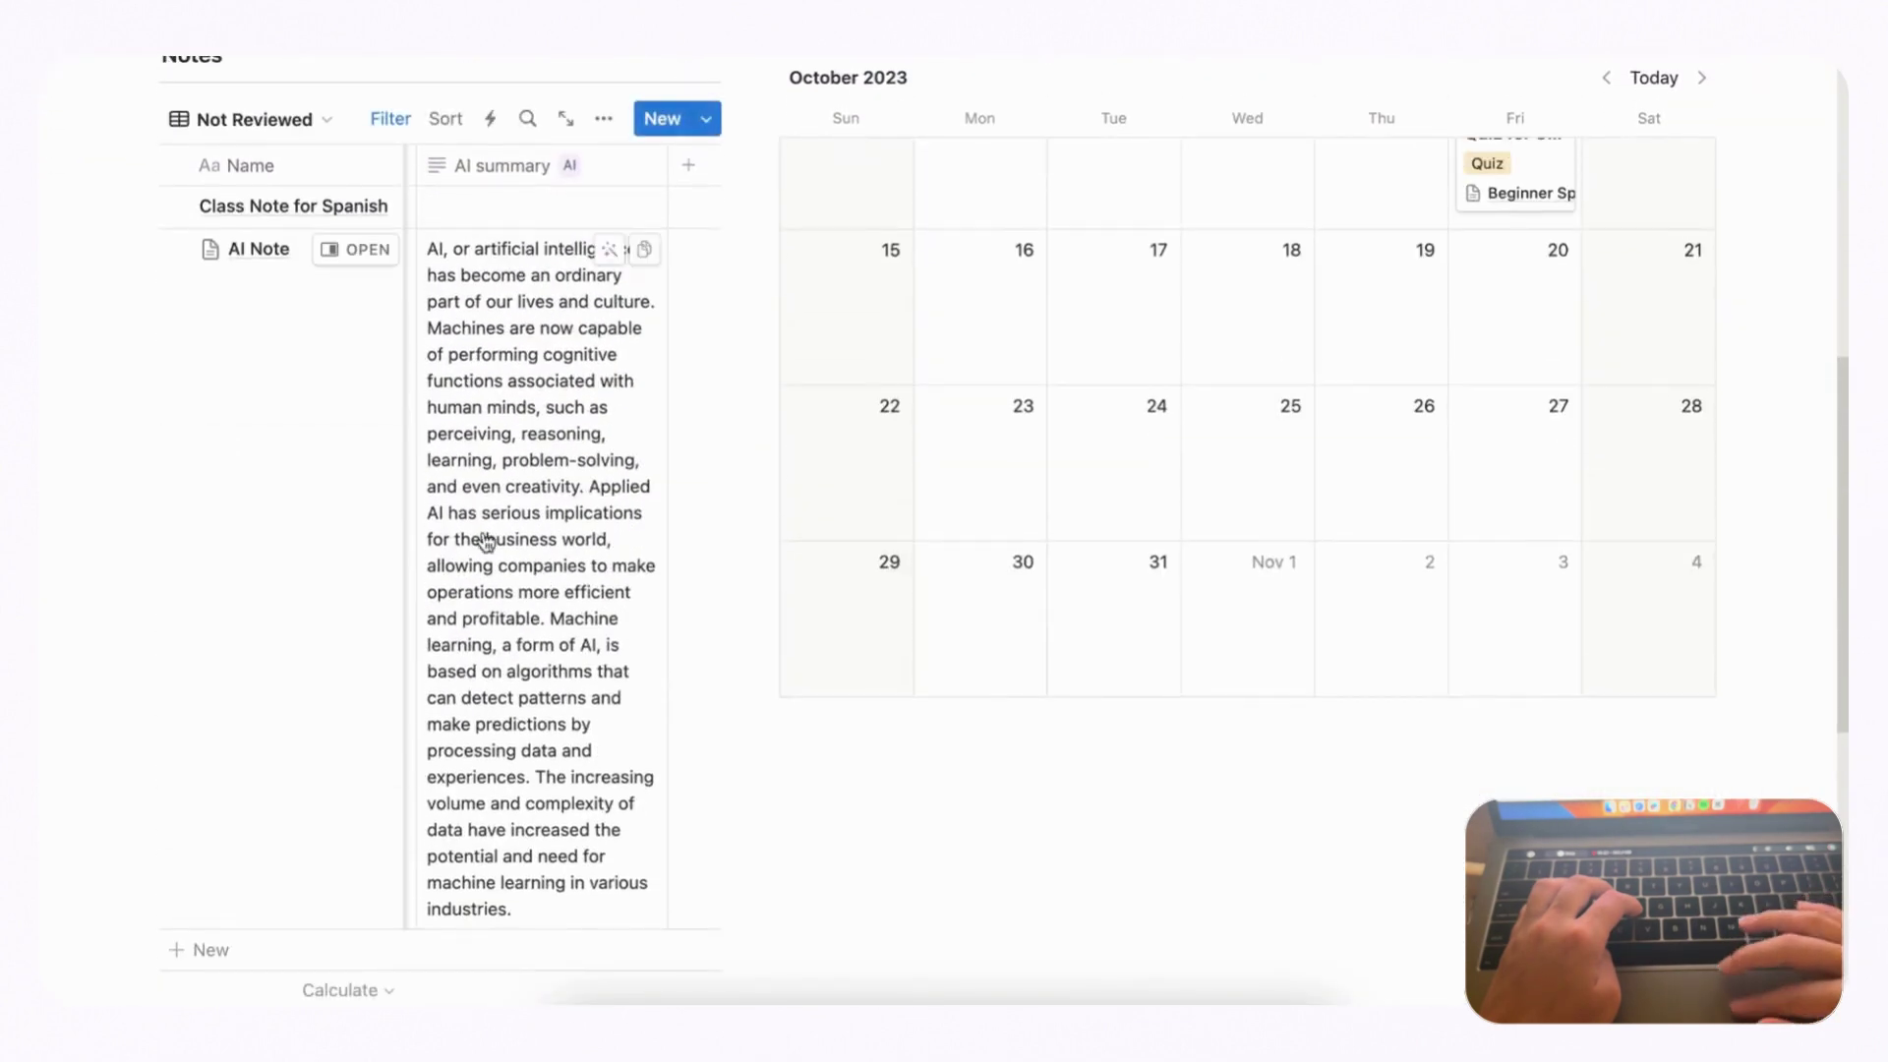
{"action": "scroll", "coordinate": [488, 488], "scroll_direction": "right", "scroll_amount": 1}
{"action": "scroll", "coordinate": [487, 489], "scroll_direction": "left", "scroll_amount": 3}
{"action": "scroll", "coordinate": [486, 488], "scroll_direction": "right", "scroll_amount": 4}
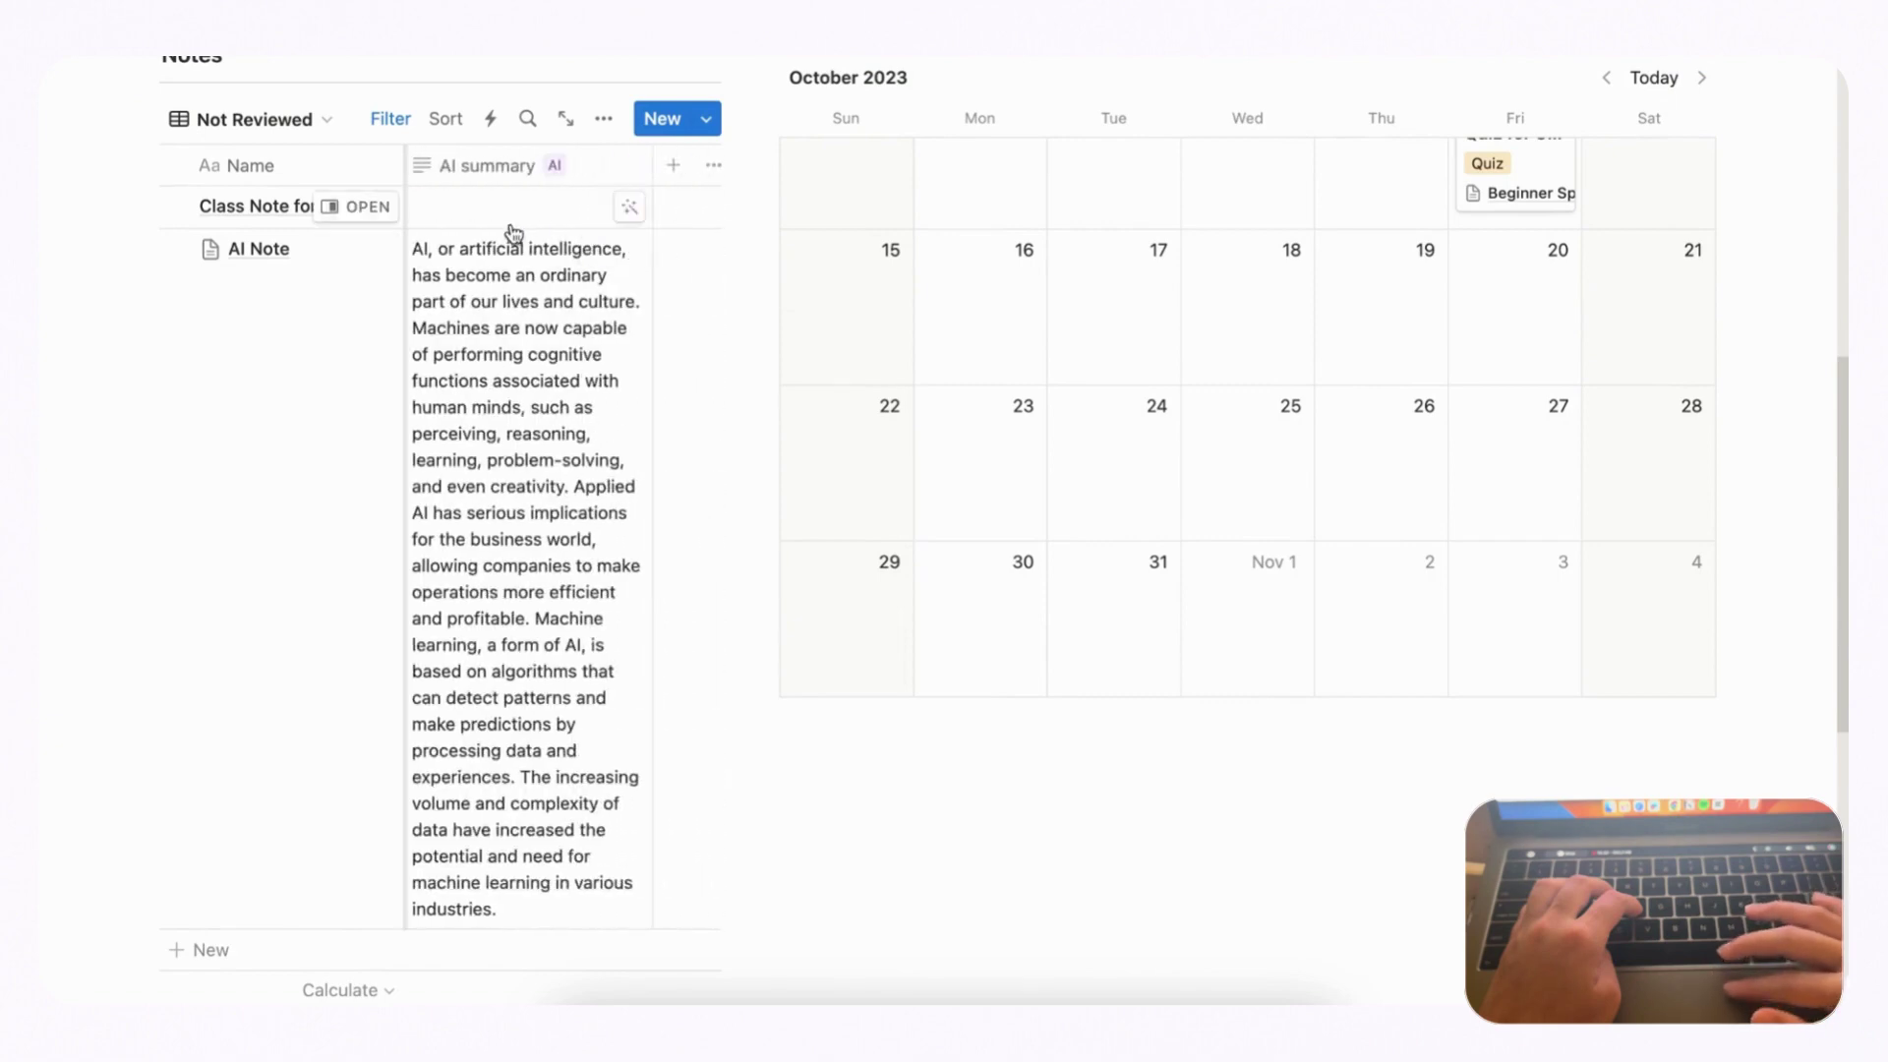
{"action": "scroll", "coordinate": [540, 471], "scroll_direction": "up", "scroll_amount": 3}
{"action": "scroll", "coordinate": [540, 470], "scroll_direction": "left", "scroll_amount": 2}
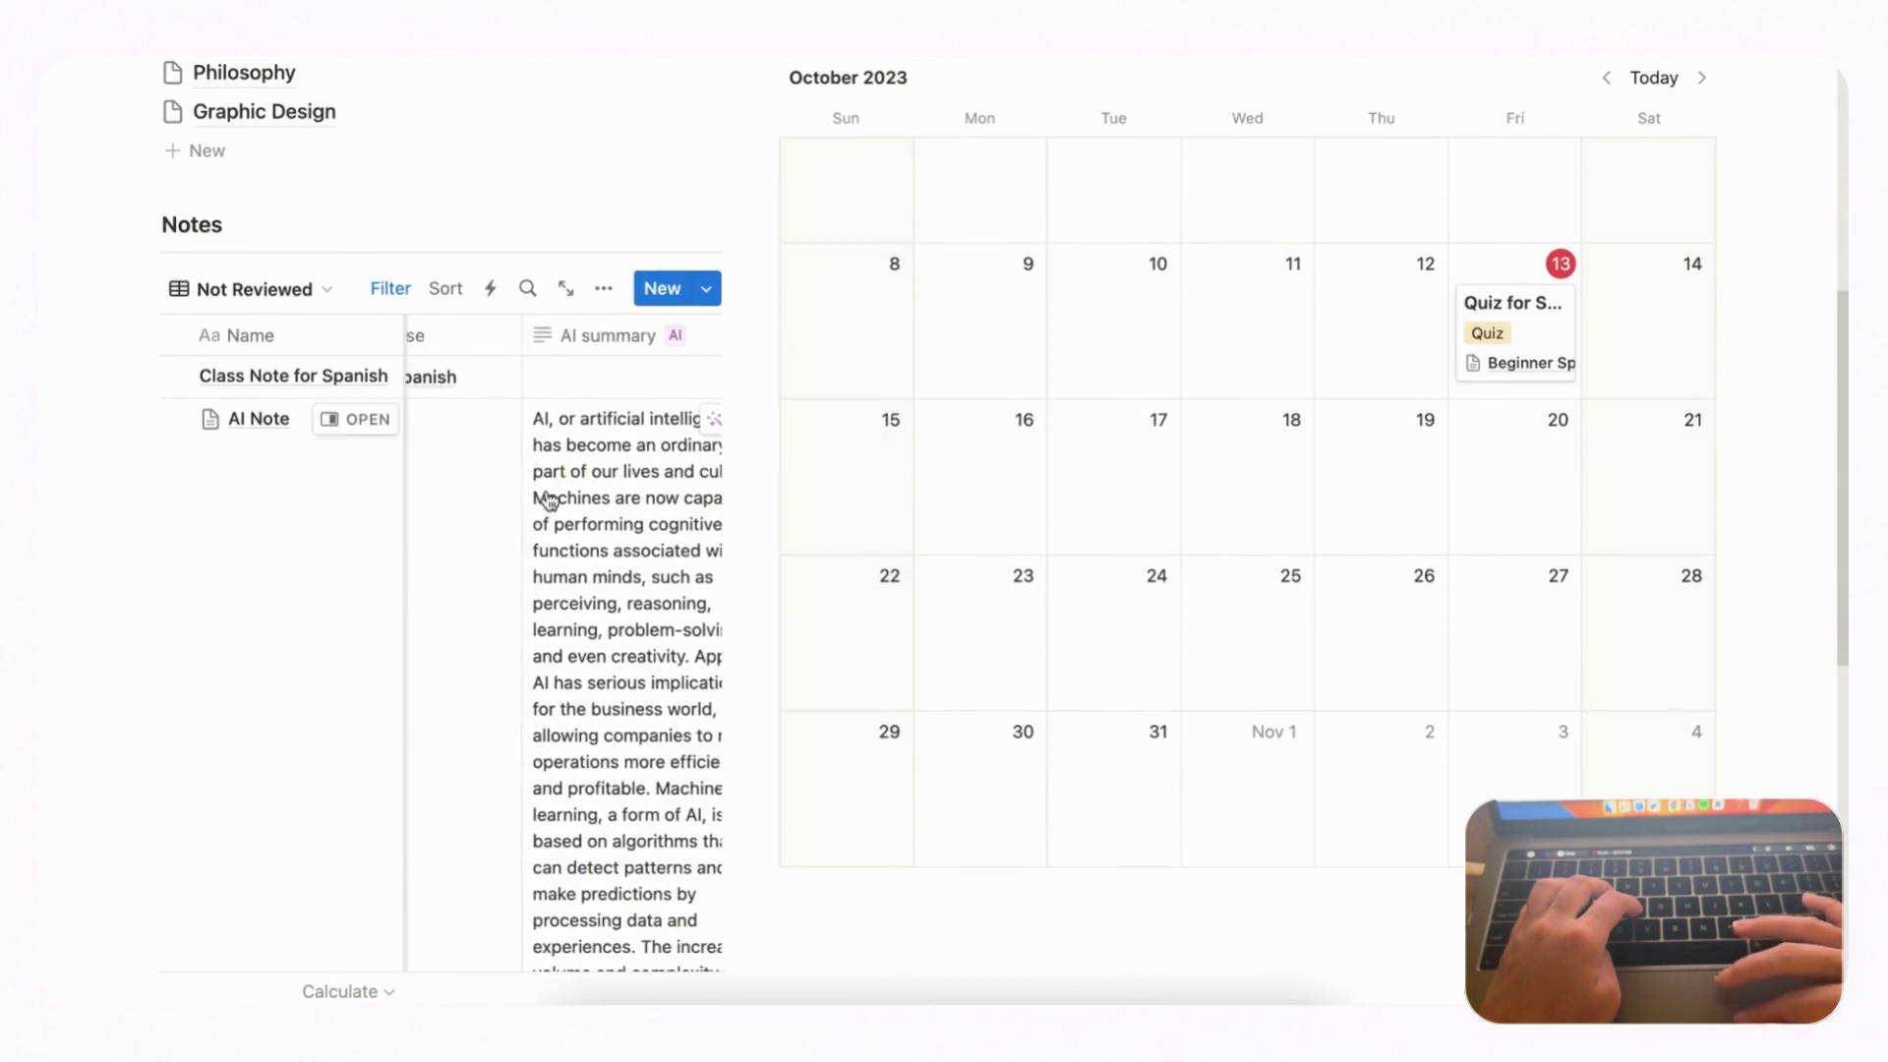
{"action": "scroll", "coordinate": [613, 504], "scroll_direction": "up", "scroll_amount": 1}
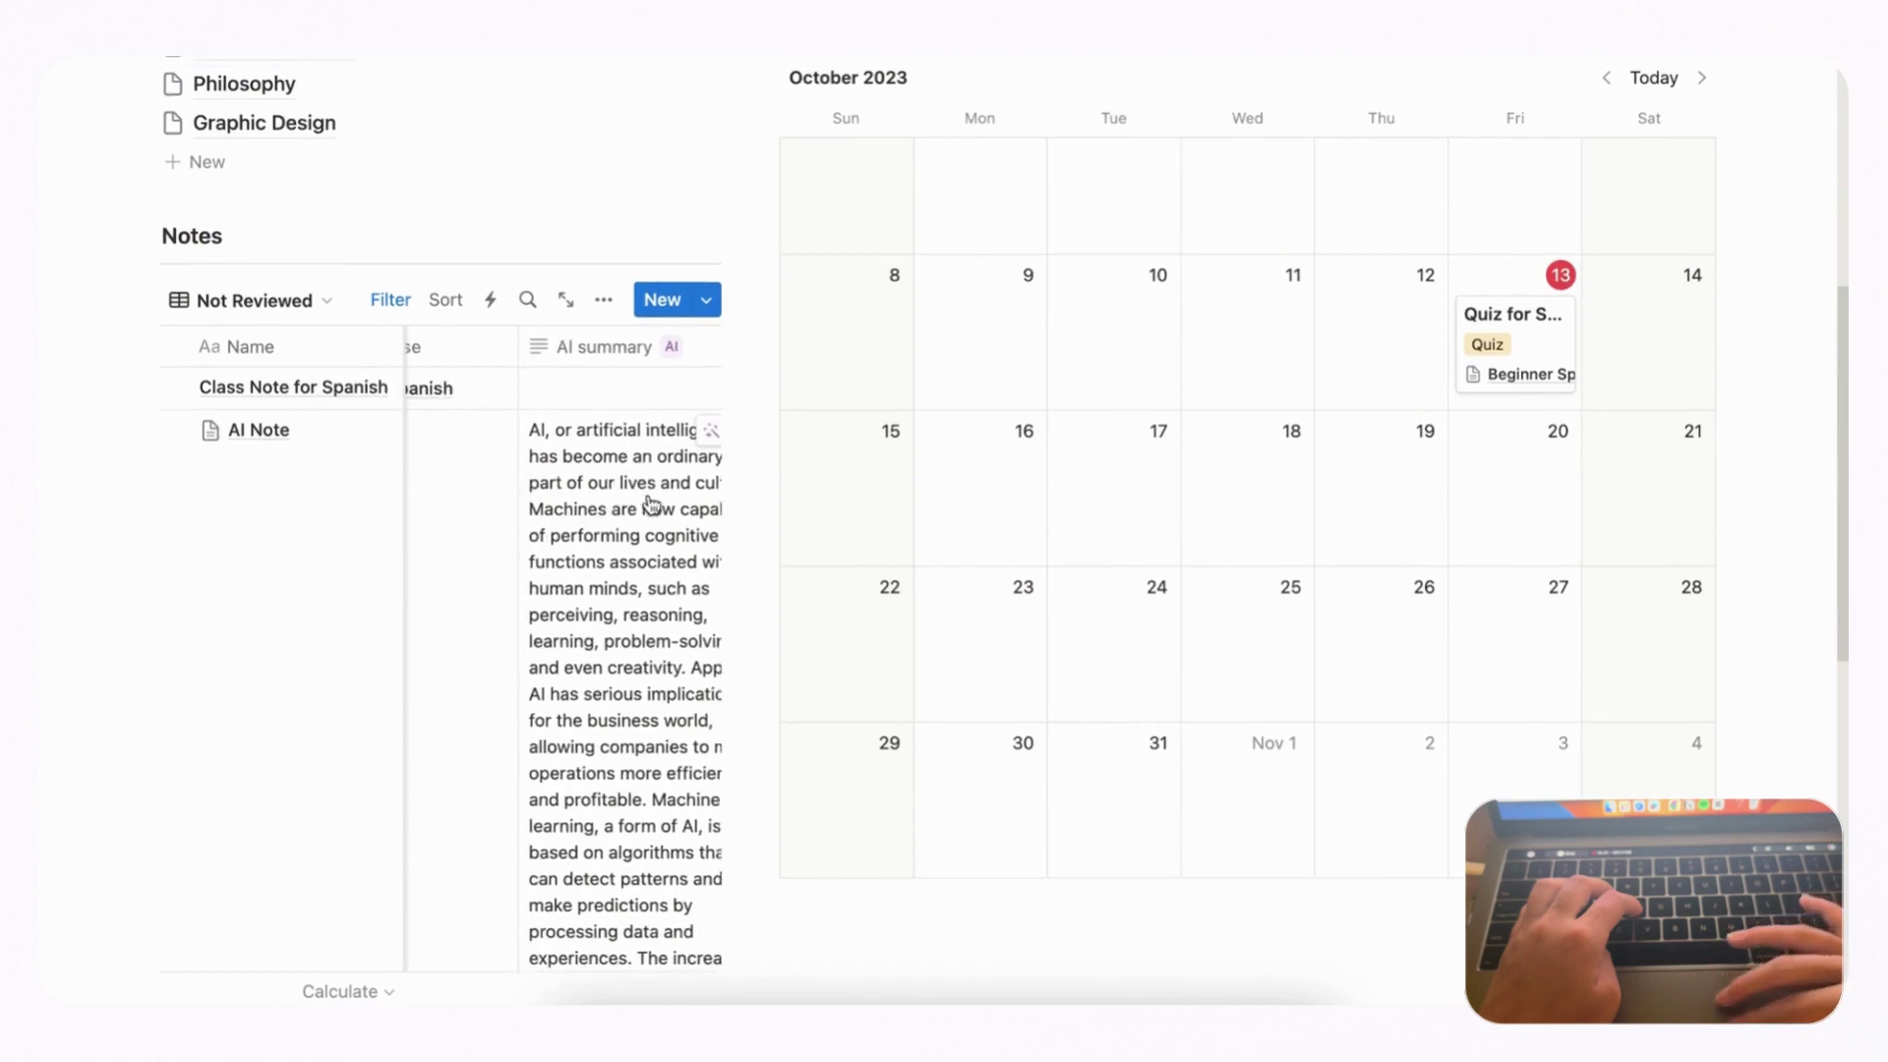
- Turn off Wrap all columns in the layout options of the Not Reviewed notes view
{"action": "scroll", "coordinate": [610, 505], "scroll_direction": "right", "scroll_amount": 2}
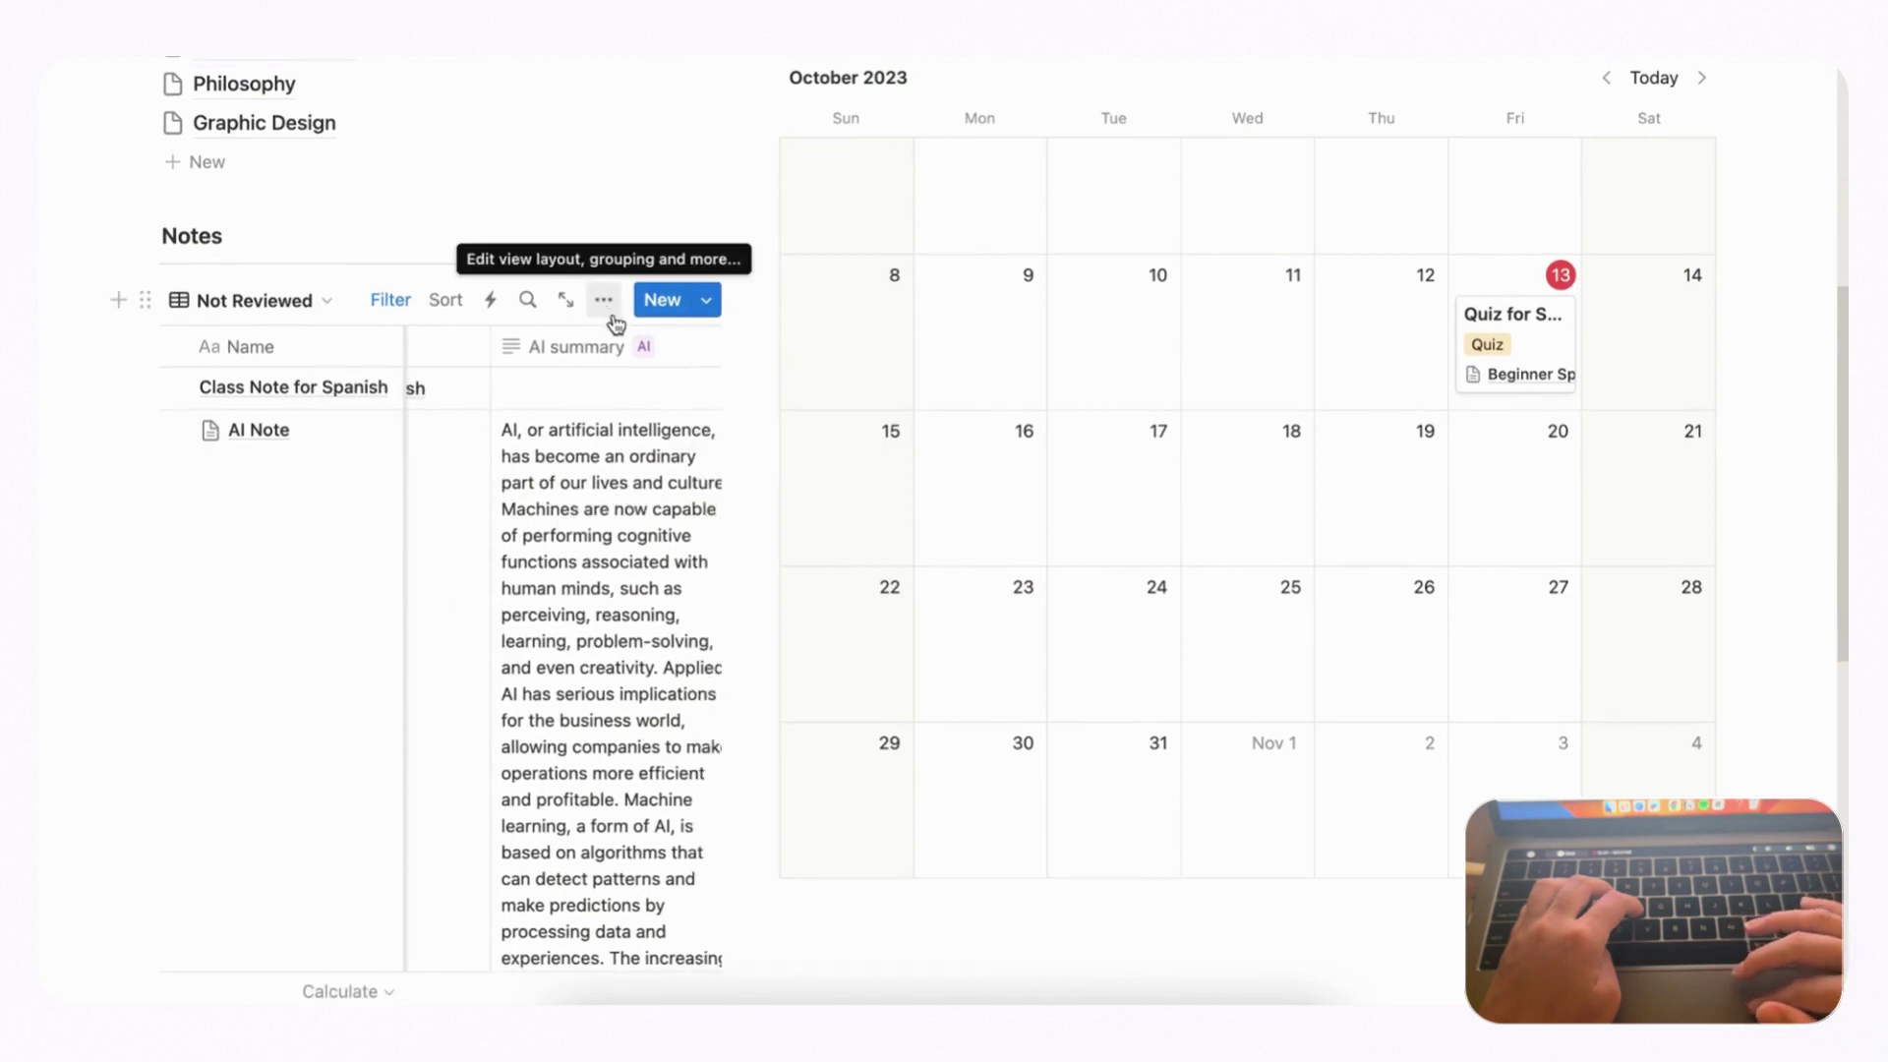
{"action": "left_click", "coordinate": [604, 304]}
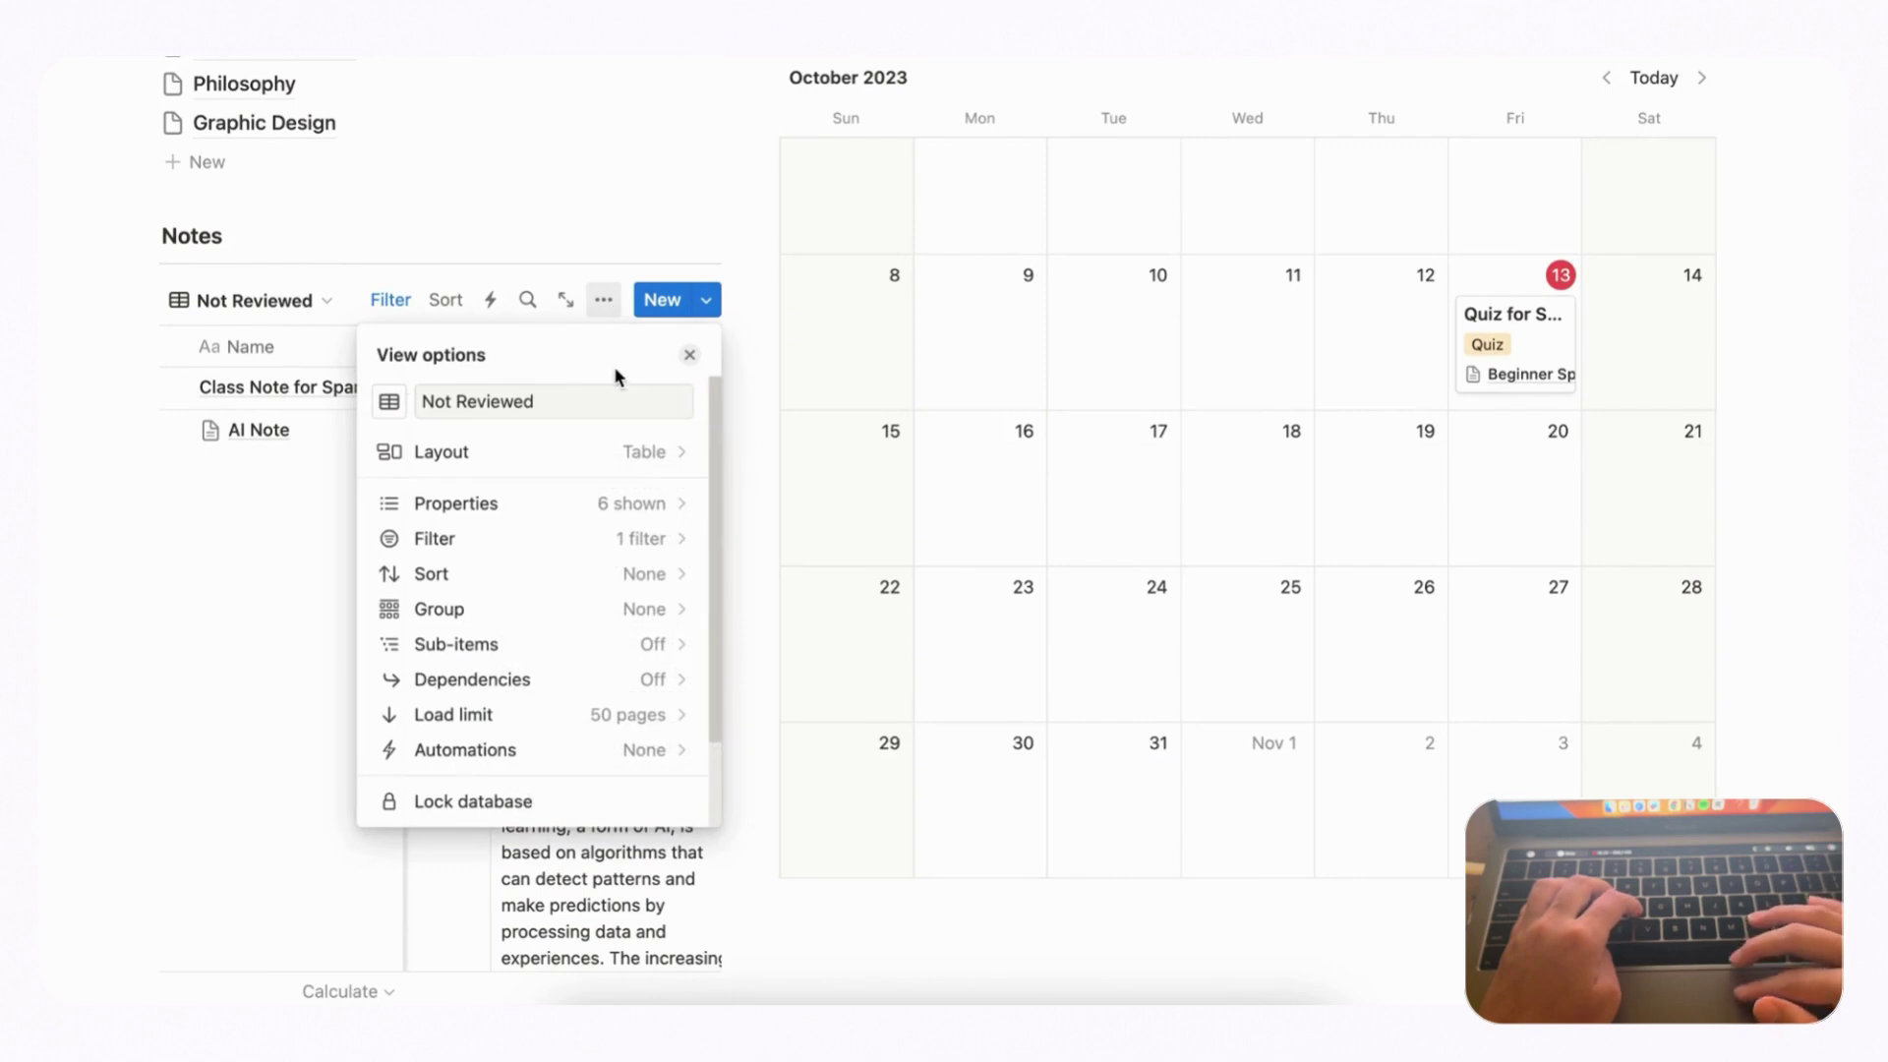
{"action": "left_click", "coordinate": [618, 462]}
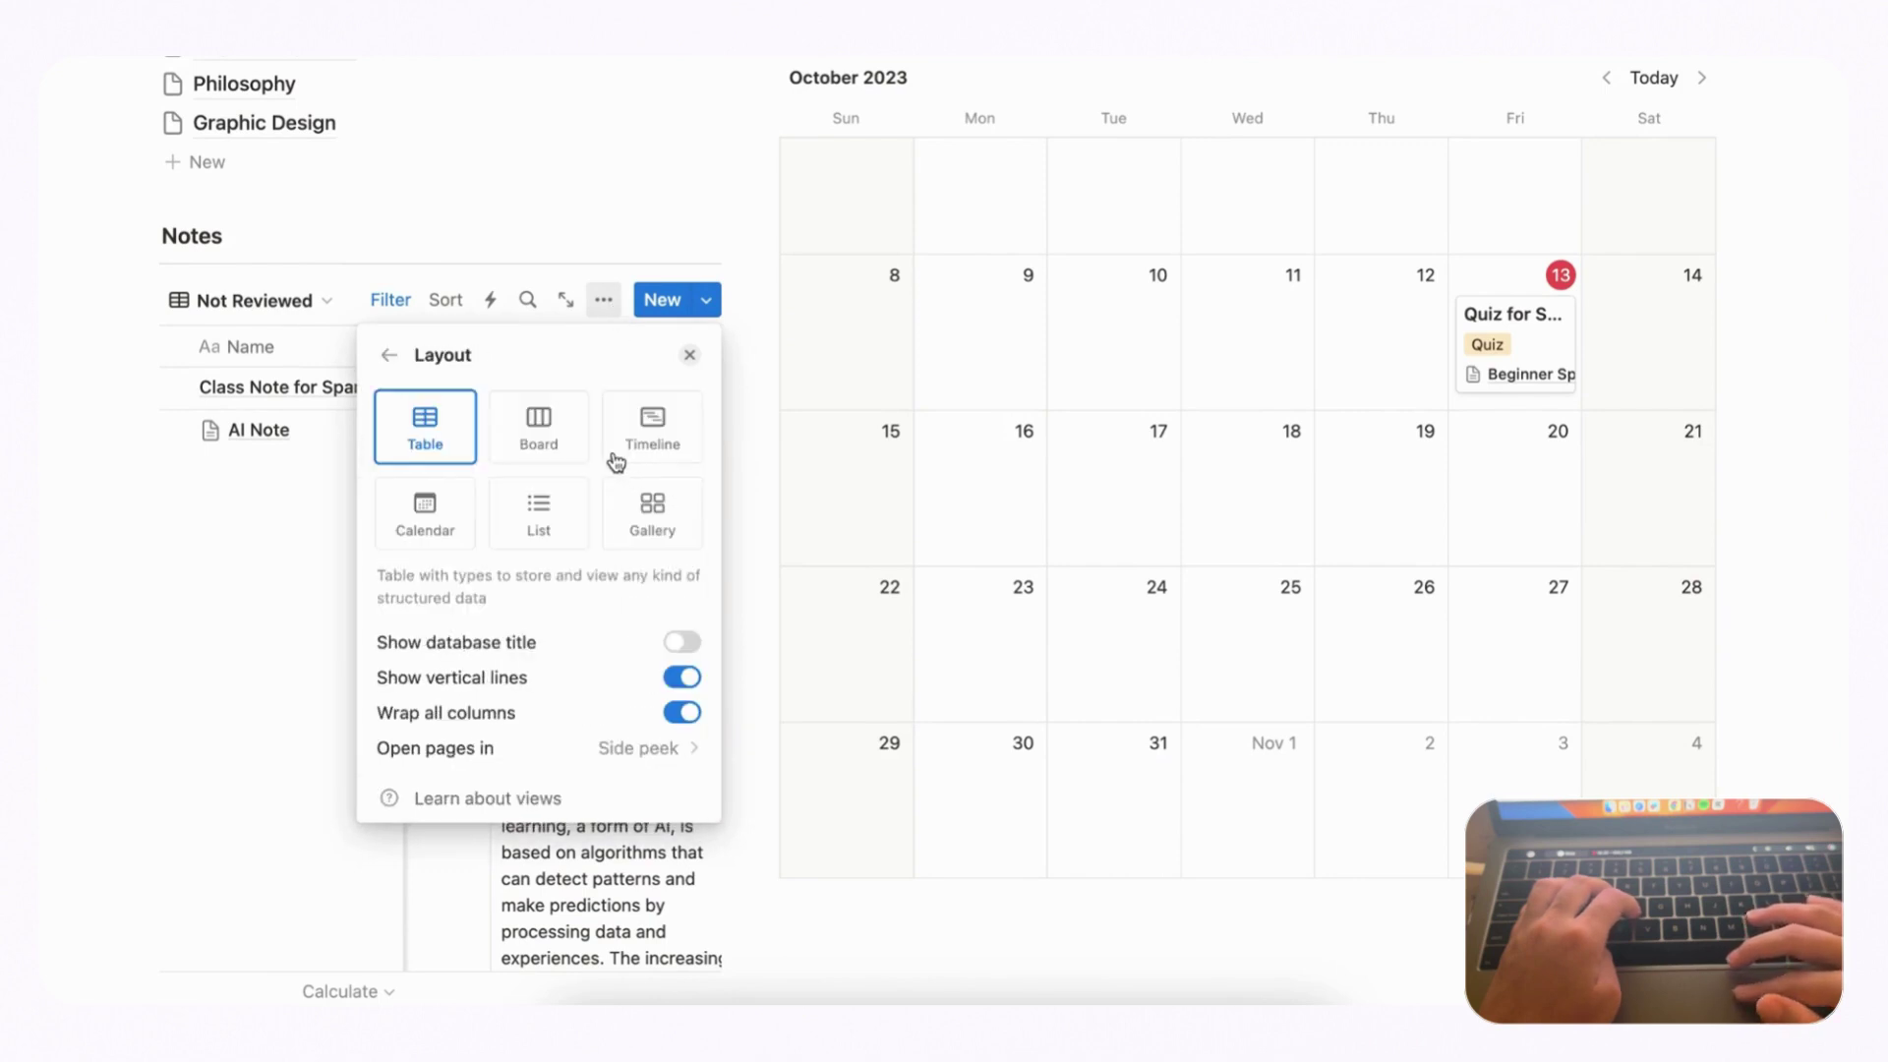
{"action": "left_click", "coordinate": [685, 712]}
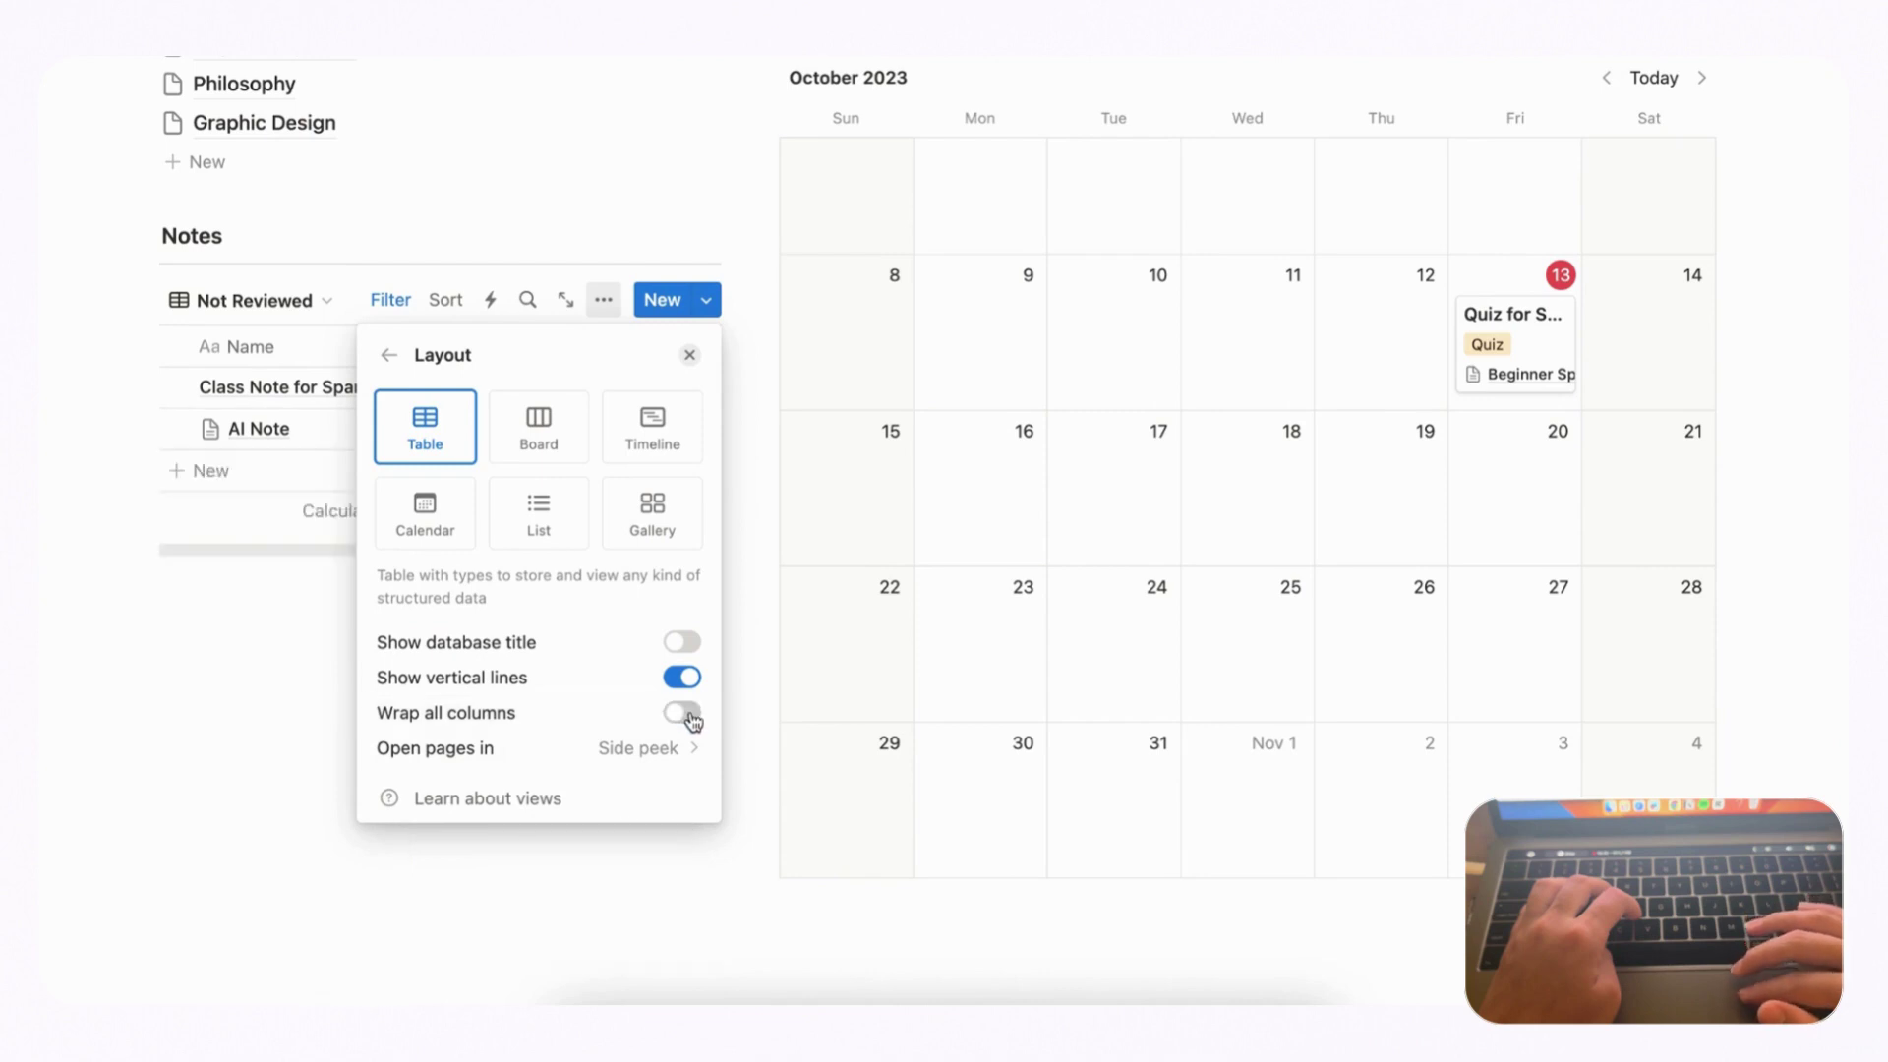
{"action": "left_click", "coordinate": [690, 355]}
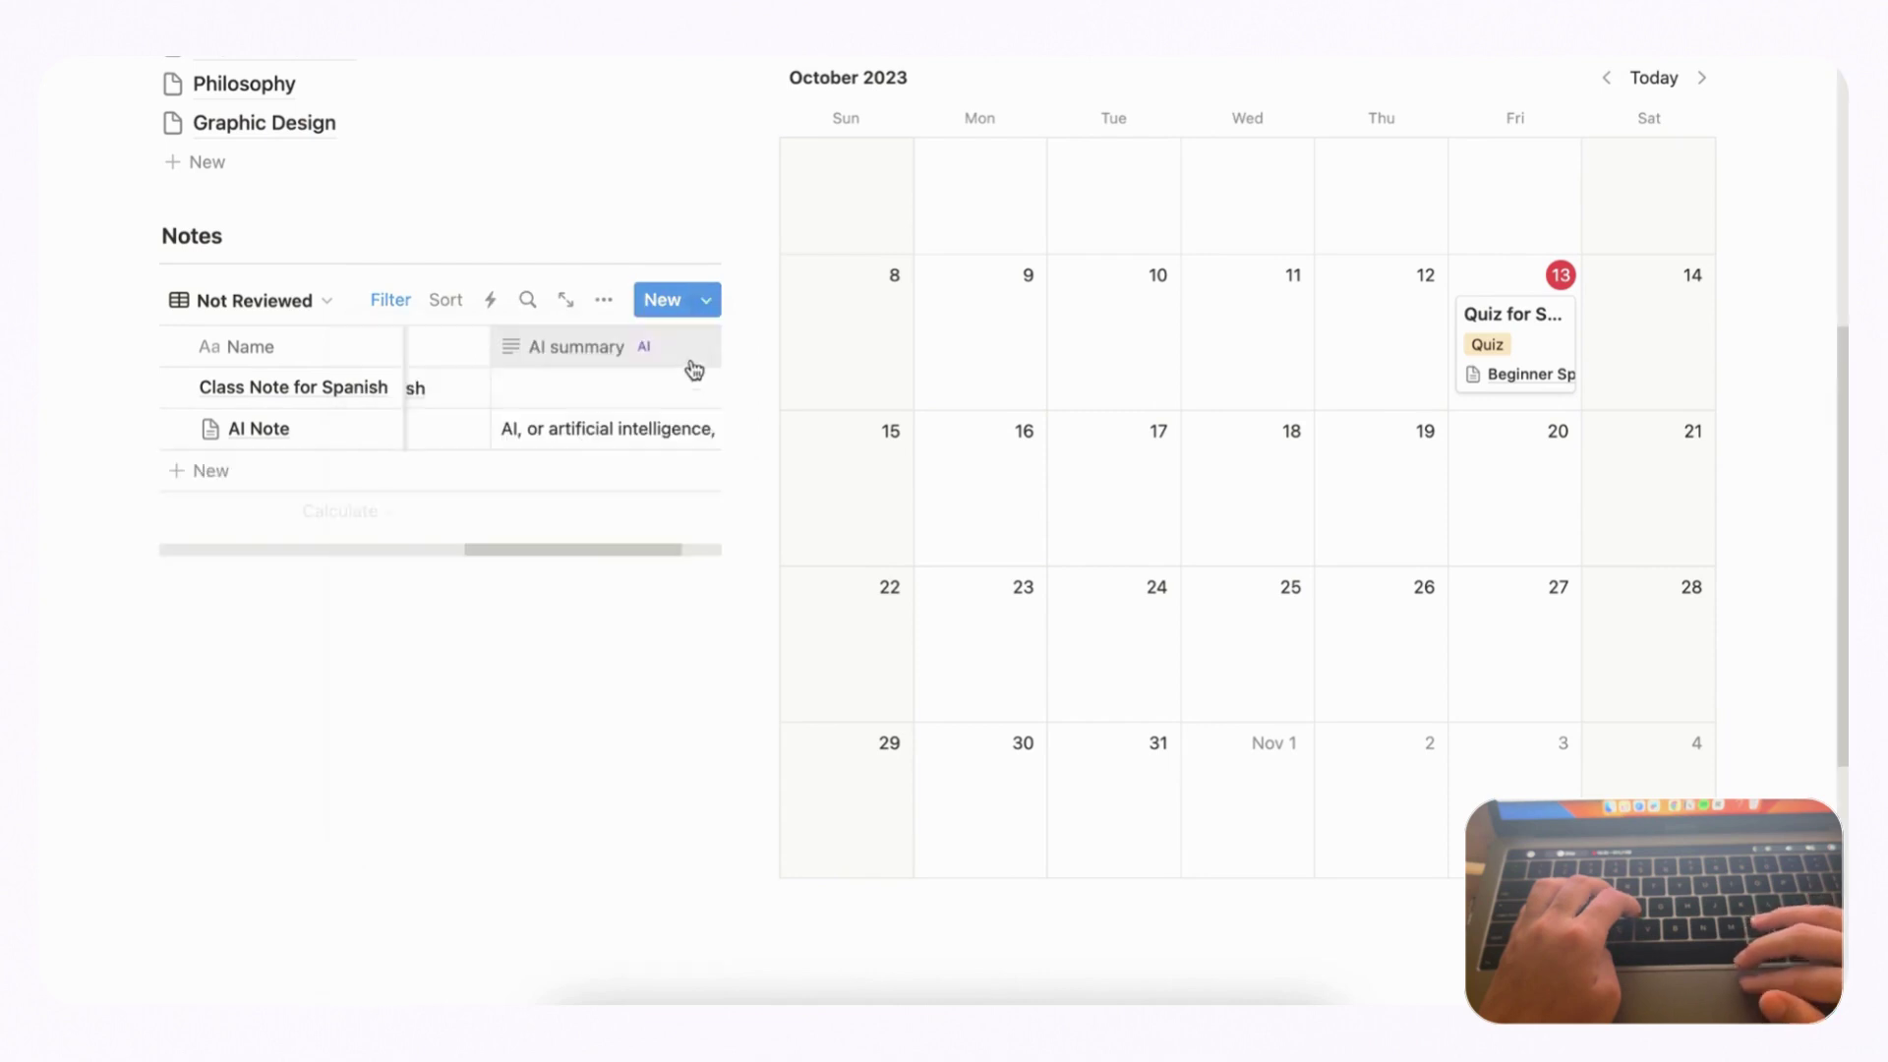
- Expand and close AI Note's summary cell, and look over the unwrapped columns of the Notes table
{"action": "left_click", "coordinate": [603, 432]}
{"action": "key", "text": "Escape"}
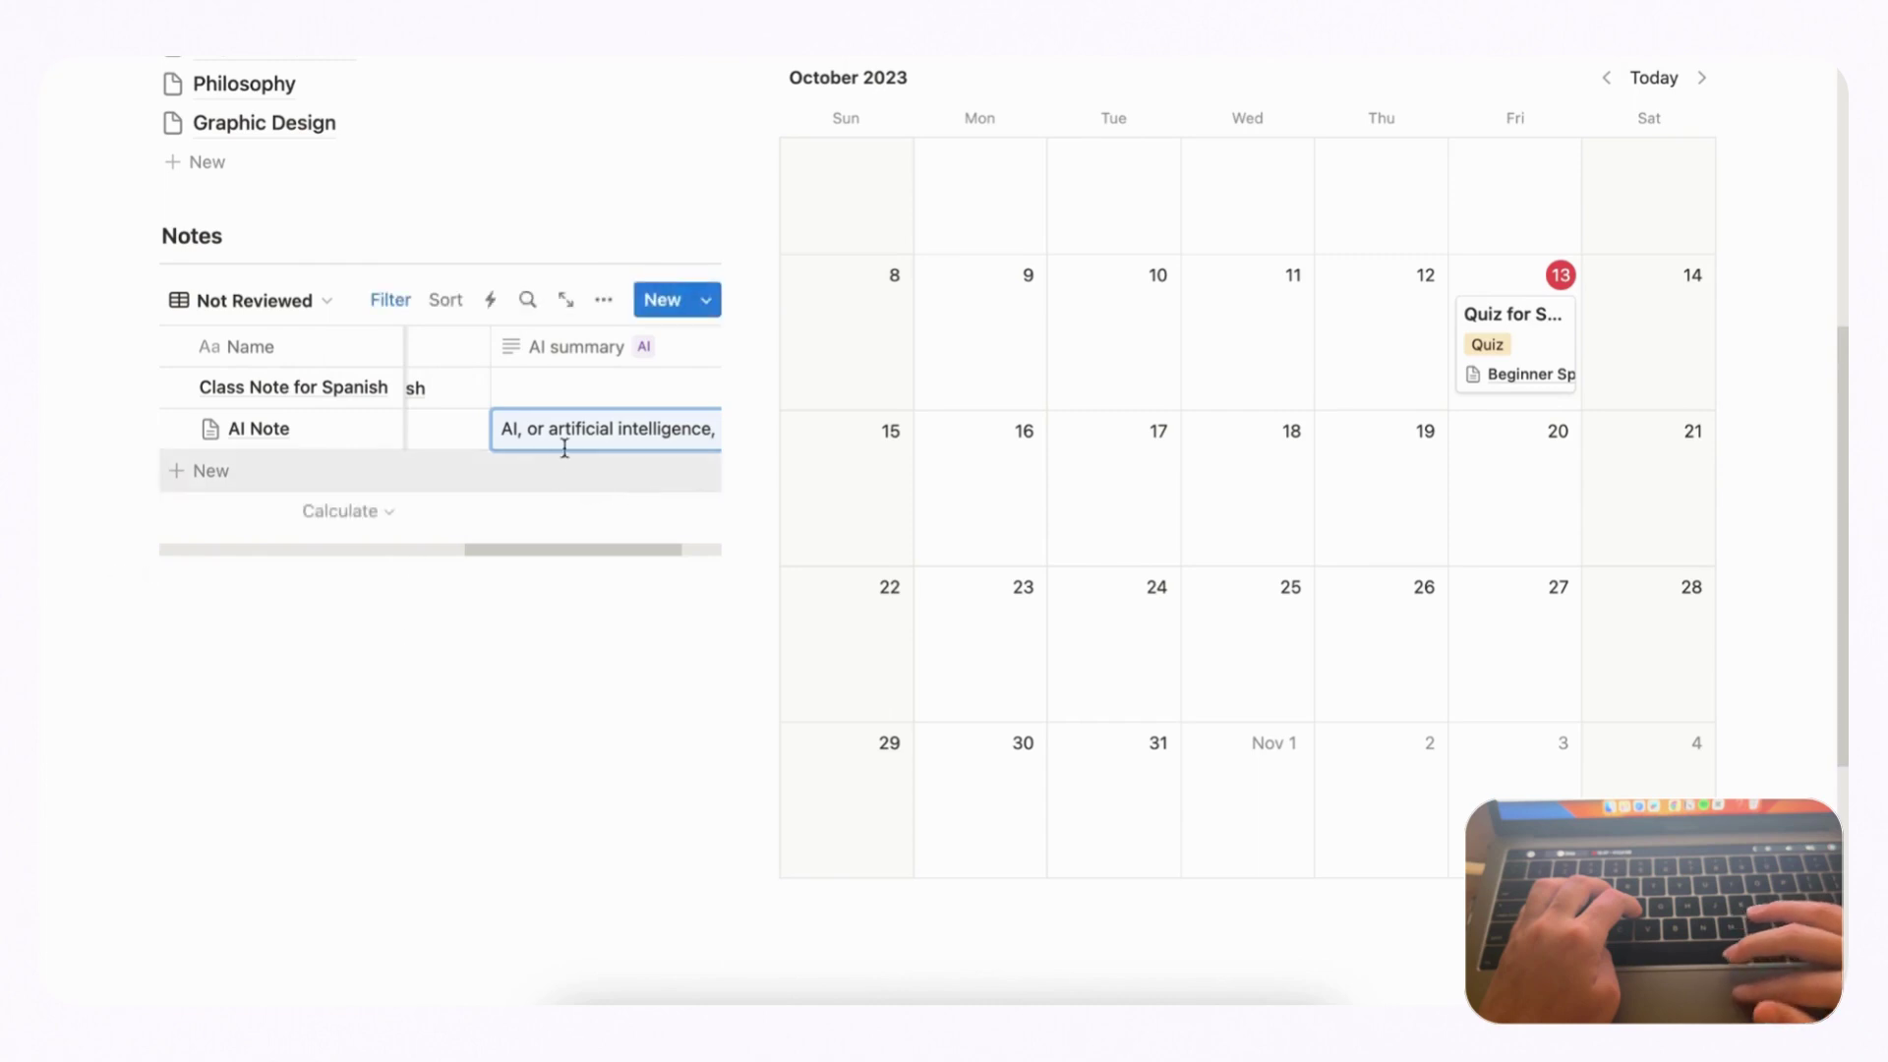
{"action": "scroll", "coordinate": [581, 456], "scroll_direction": "right", "scroll_amount": 2}
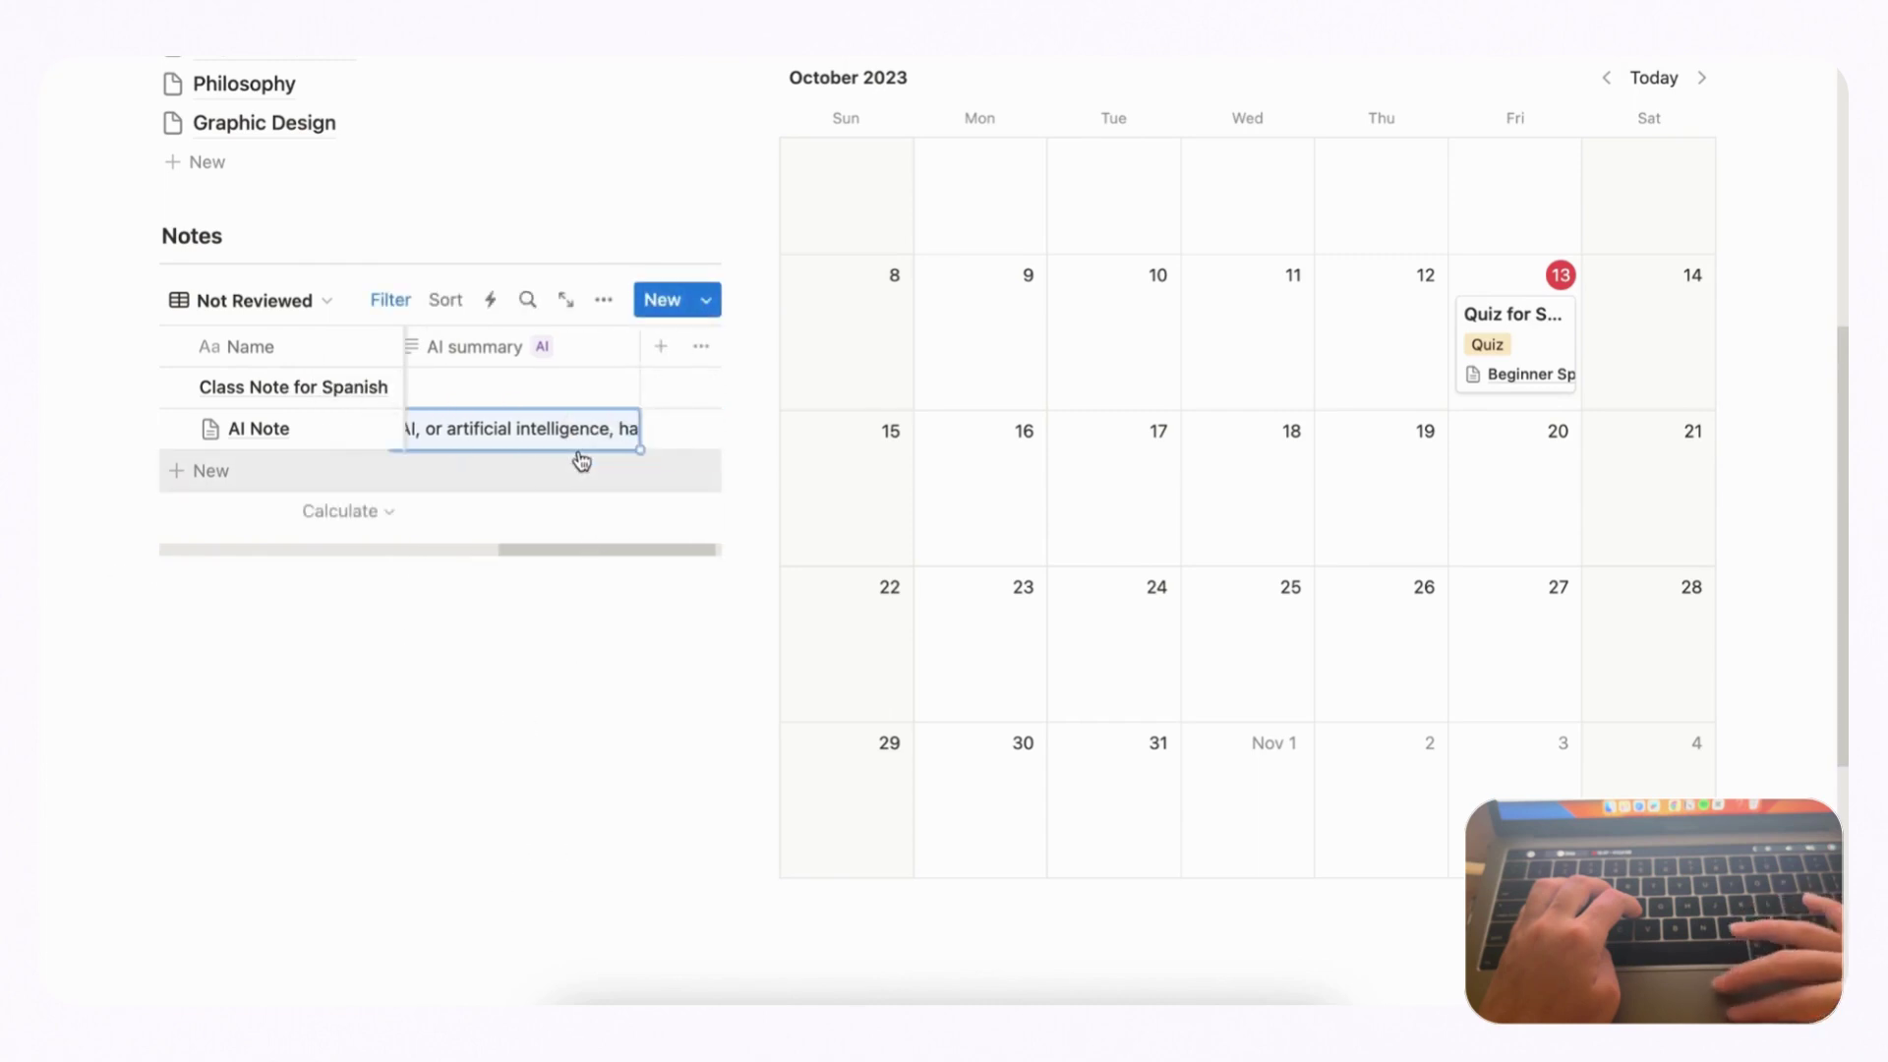
{"action": "scroll", "coordinate": [532, 440], "scroll_direction": "left", "scroll_amount": 4}
{"action": "scroll", "coordinate": [532, 439], "scroll_direction": "left", "scroll_amount": 3}
{"action": "scroll", "coordinate": [531, 439], "scroll_direction": "right", "scroll_amount": 6}
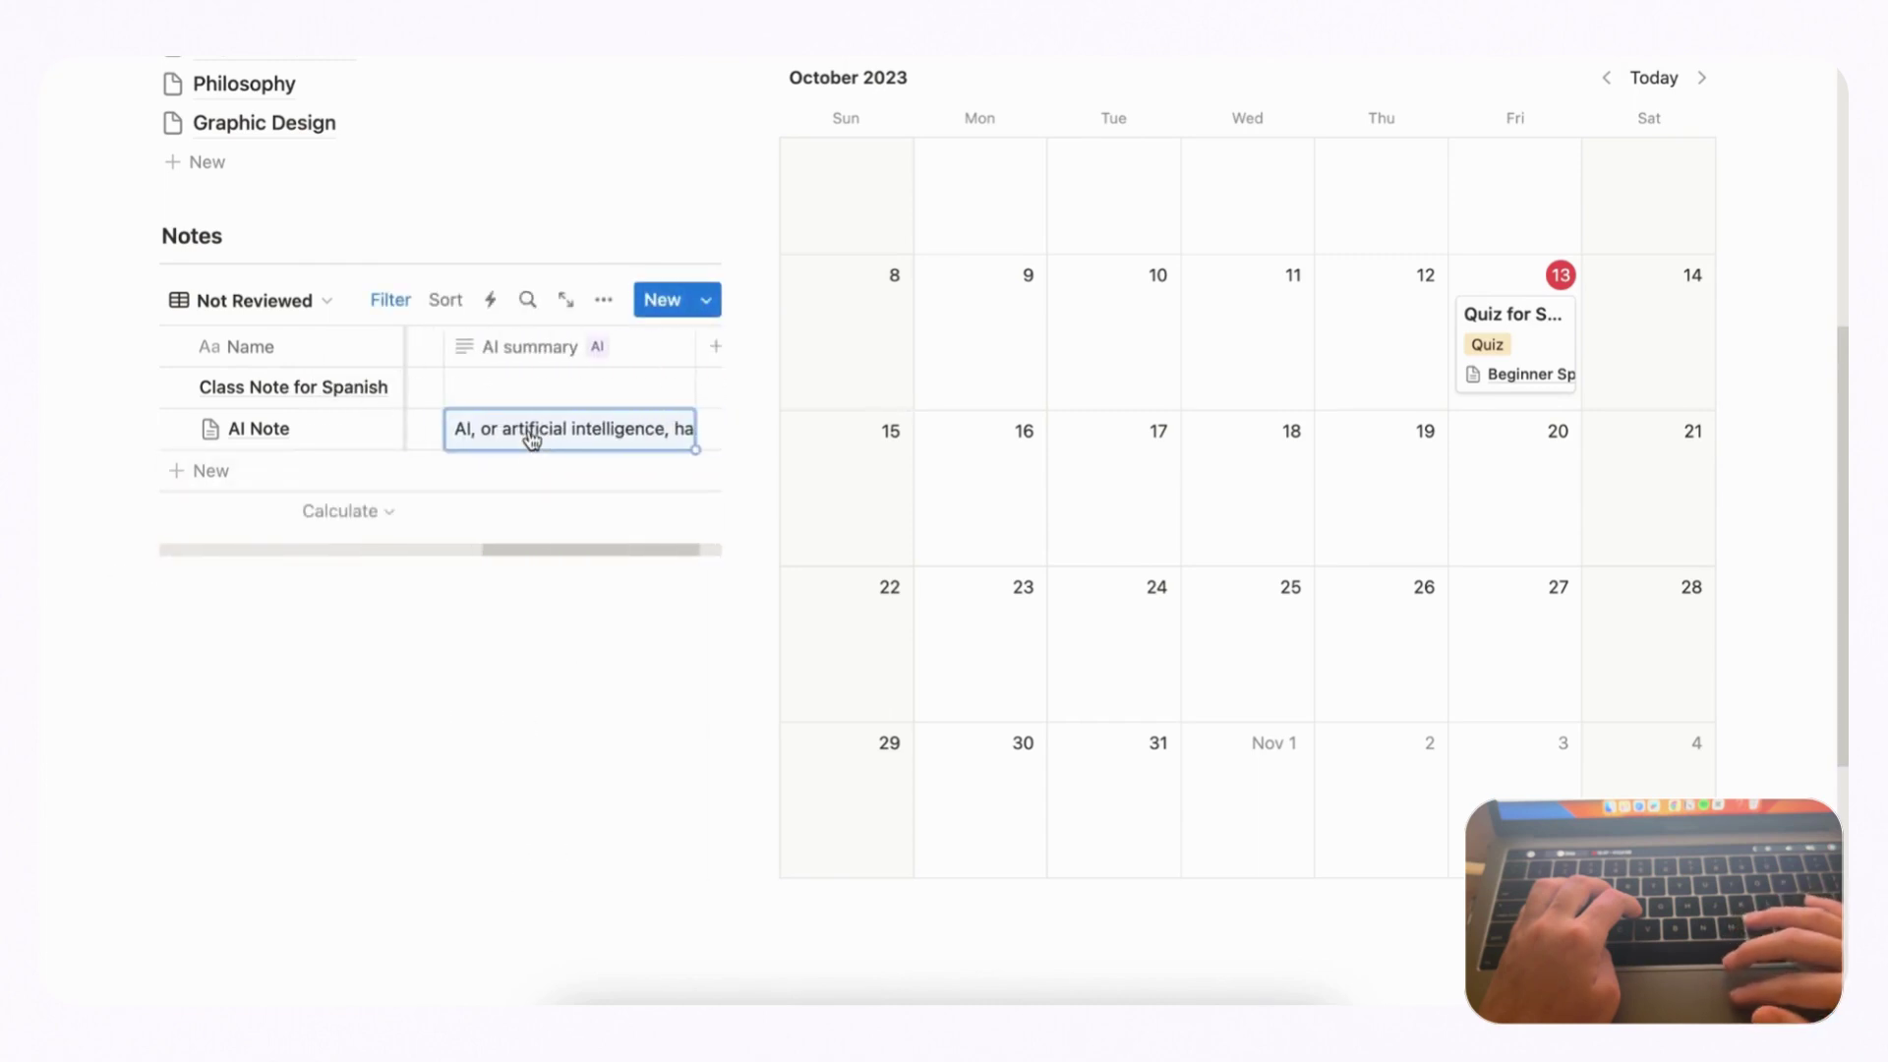
{"action": "mouse_move", "coordinate": [612, 432]}
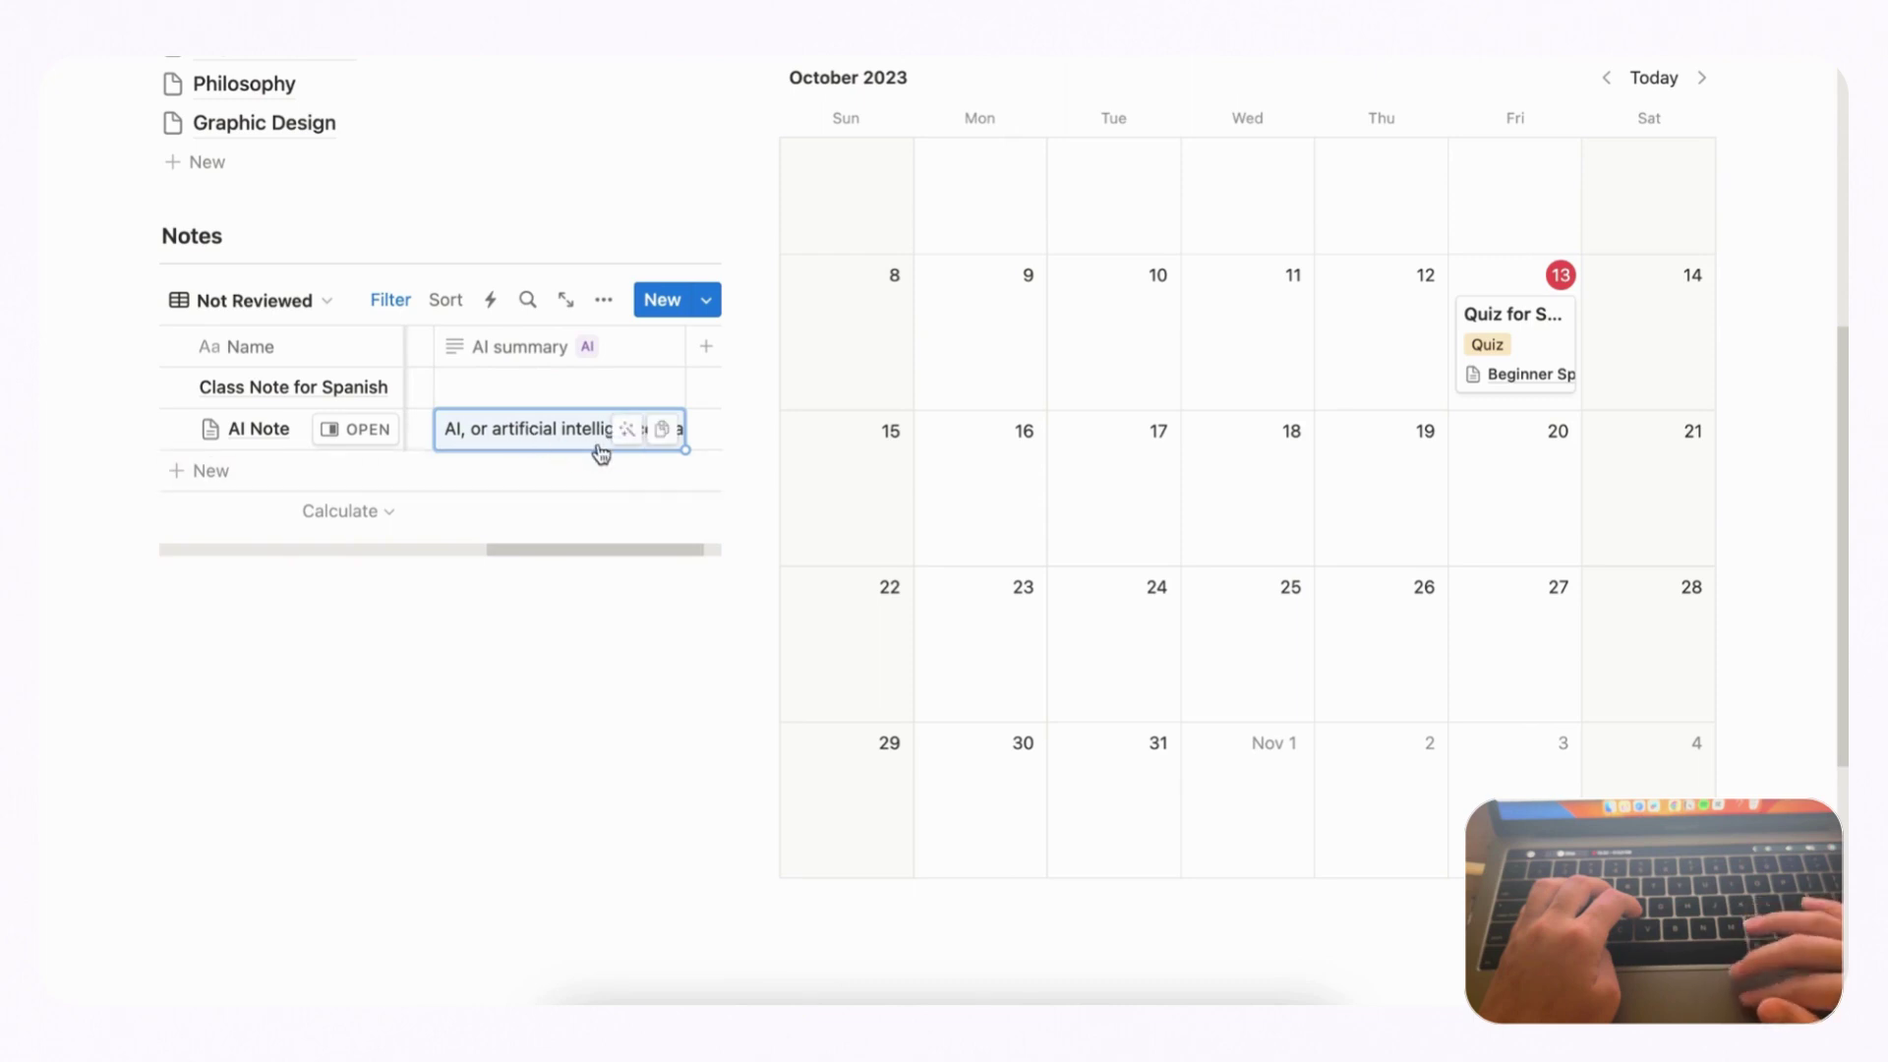
{"action": "scroll", "coordinate": [600, 452], "scroll_direction": "right", "scroll_amount": 1}
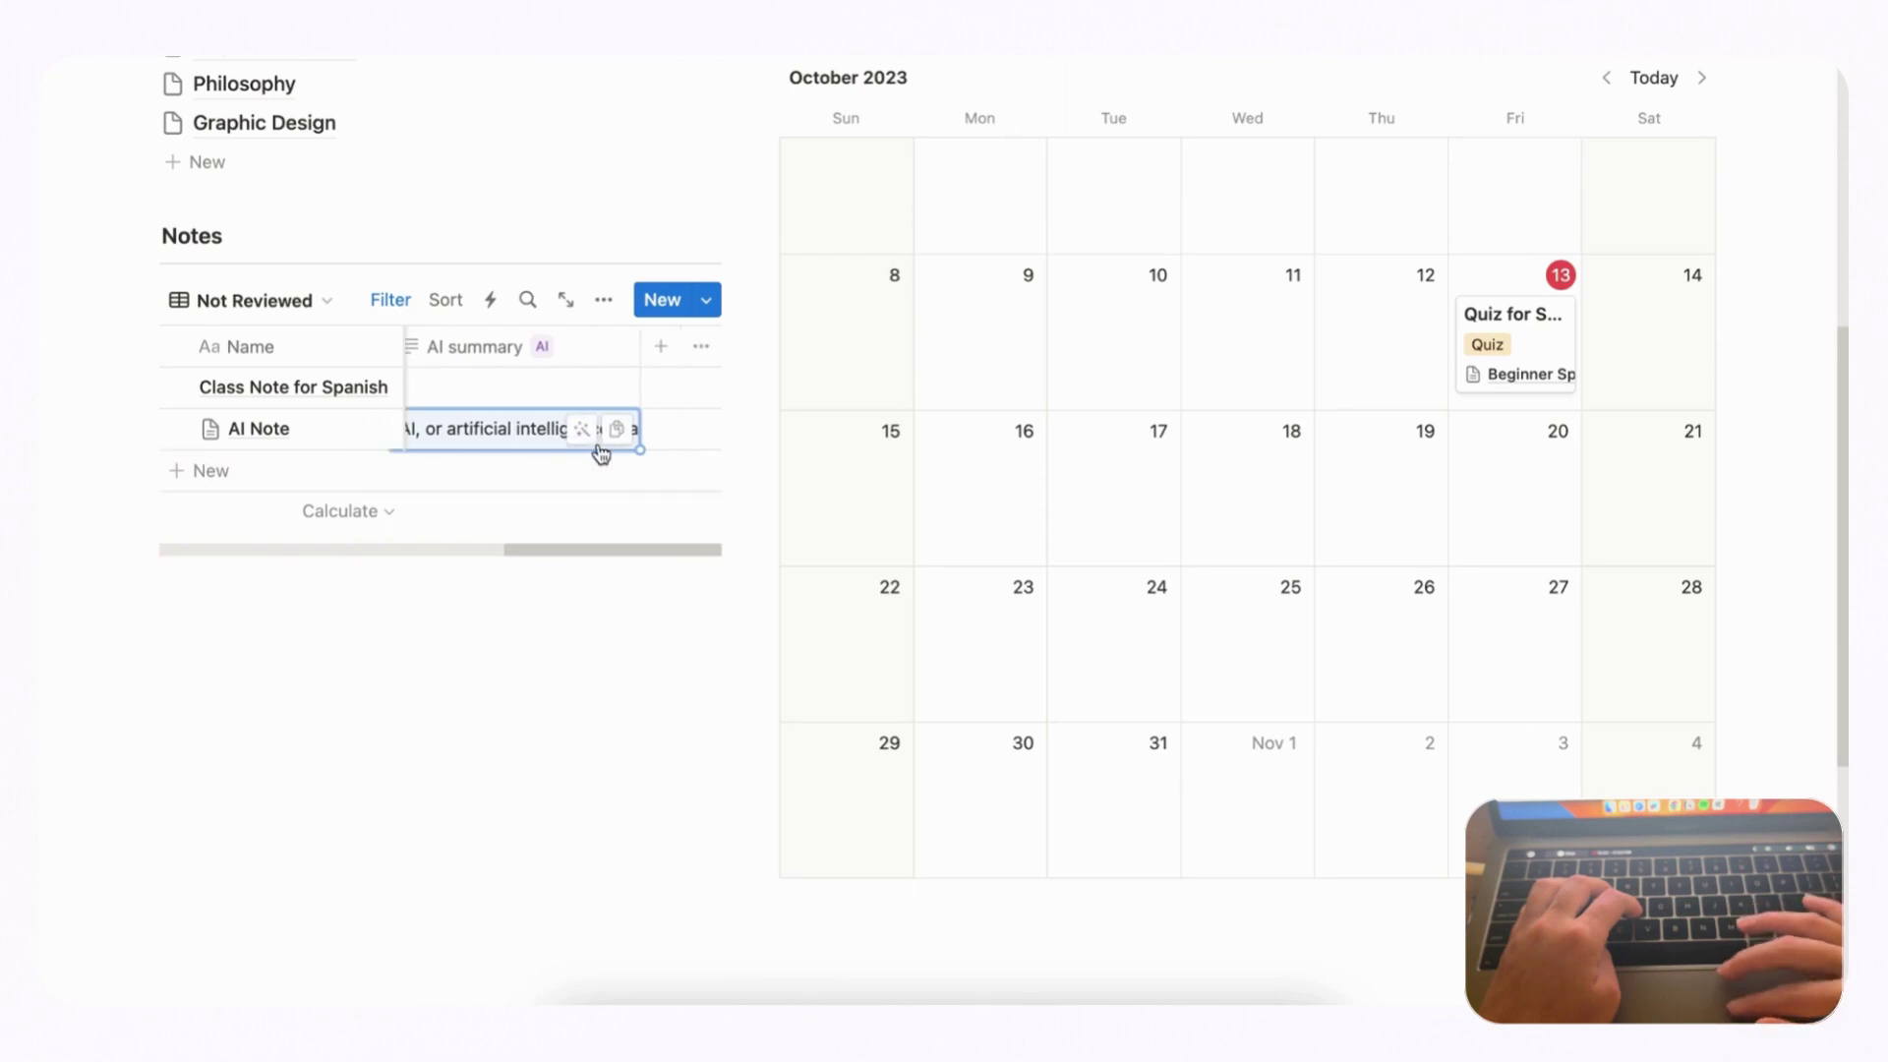
- Add an AI custom autofill property to the Notes database that generates "5 study questions based on this page" and save it
{"action": "left_click", "coordinate": [663, 348]}
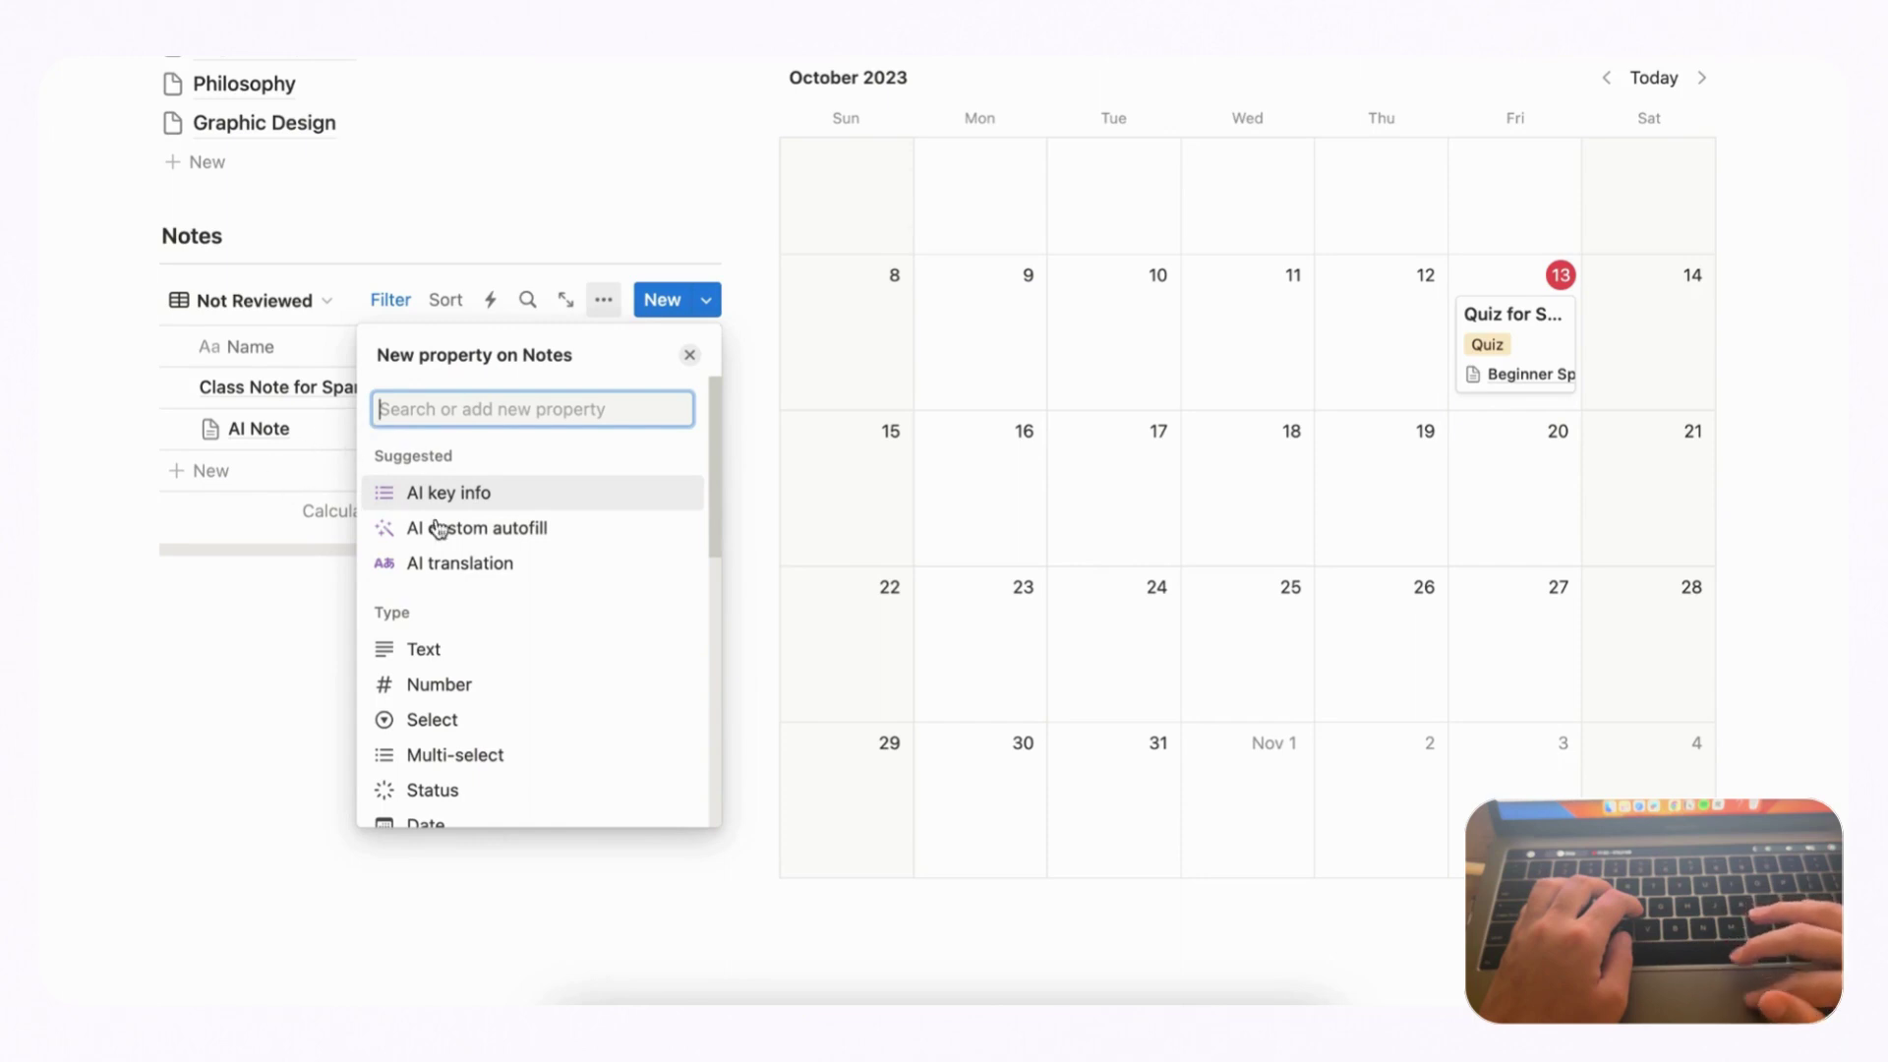
{"action": "left_click", "coordinate": [537, 542]}
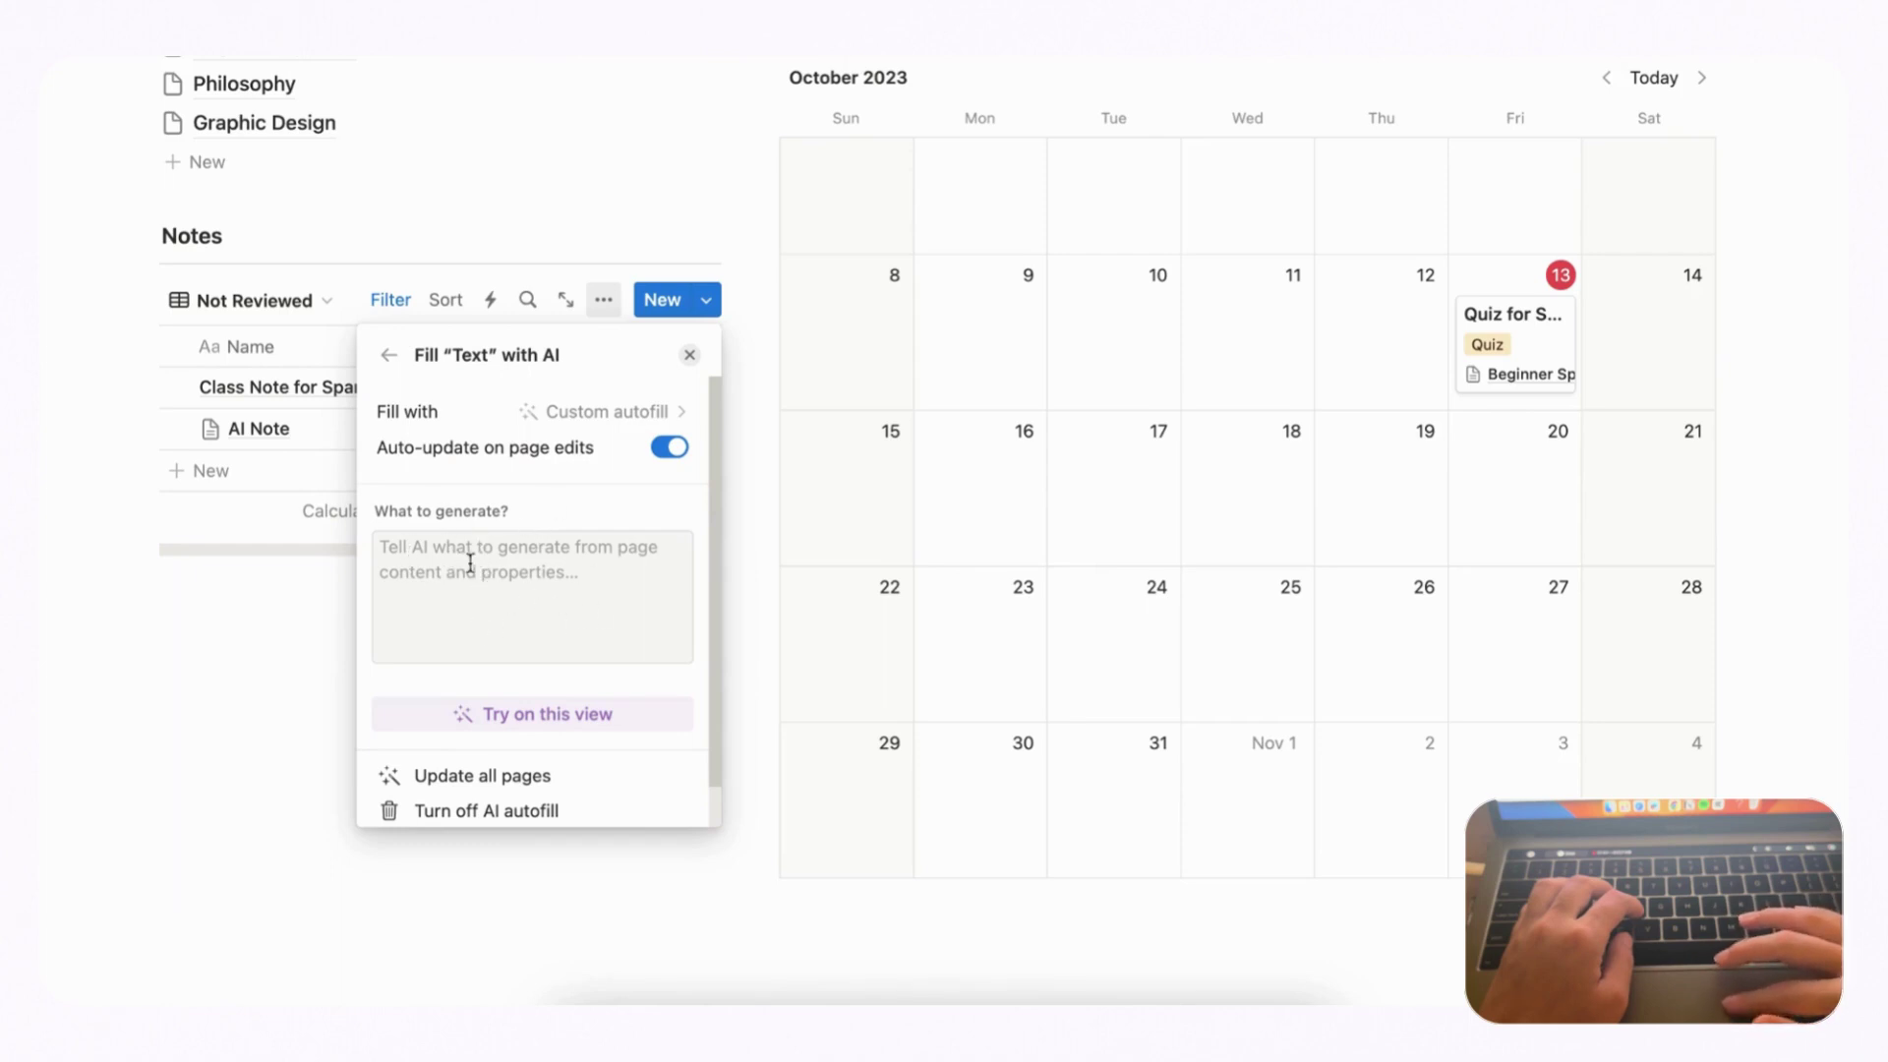
{"action": "left_click", "coordinate": [470, 562]}
{"action": "type", "text": "5"}
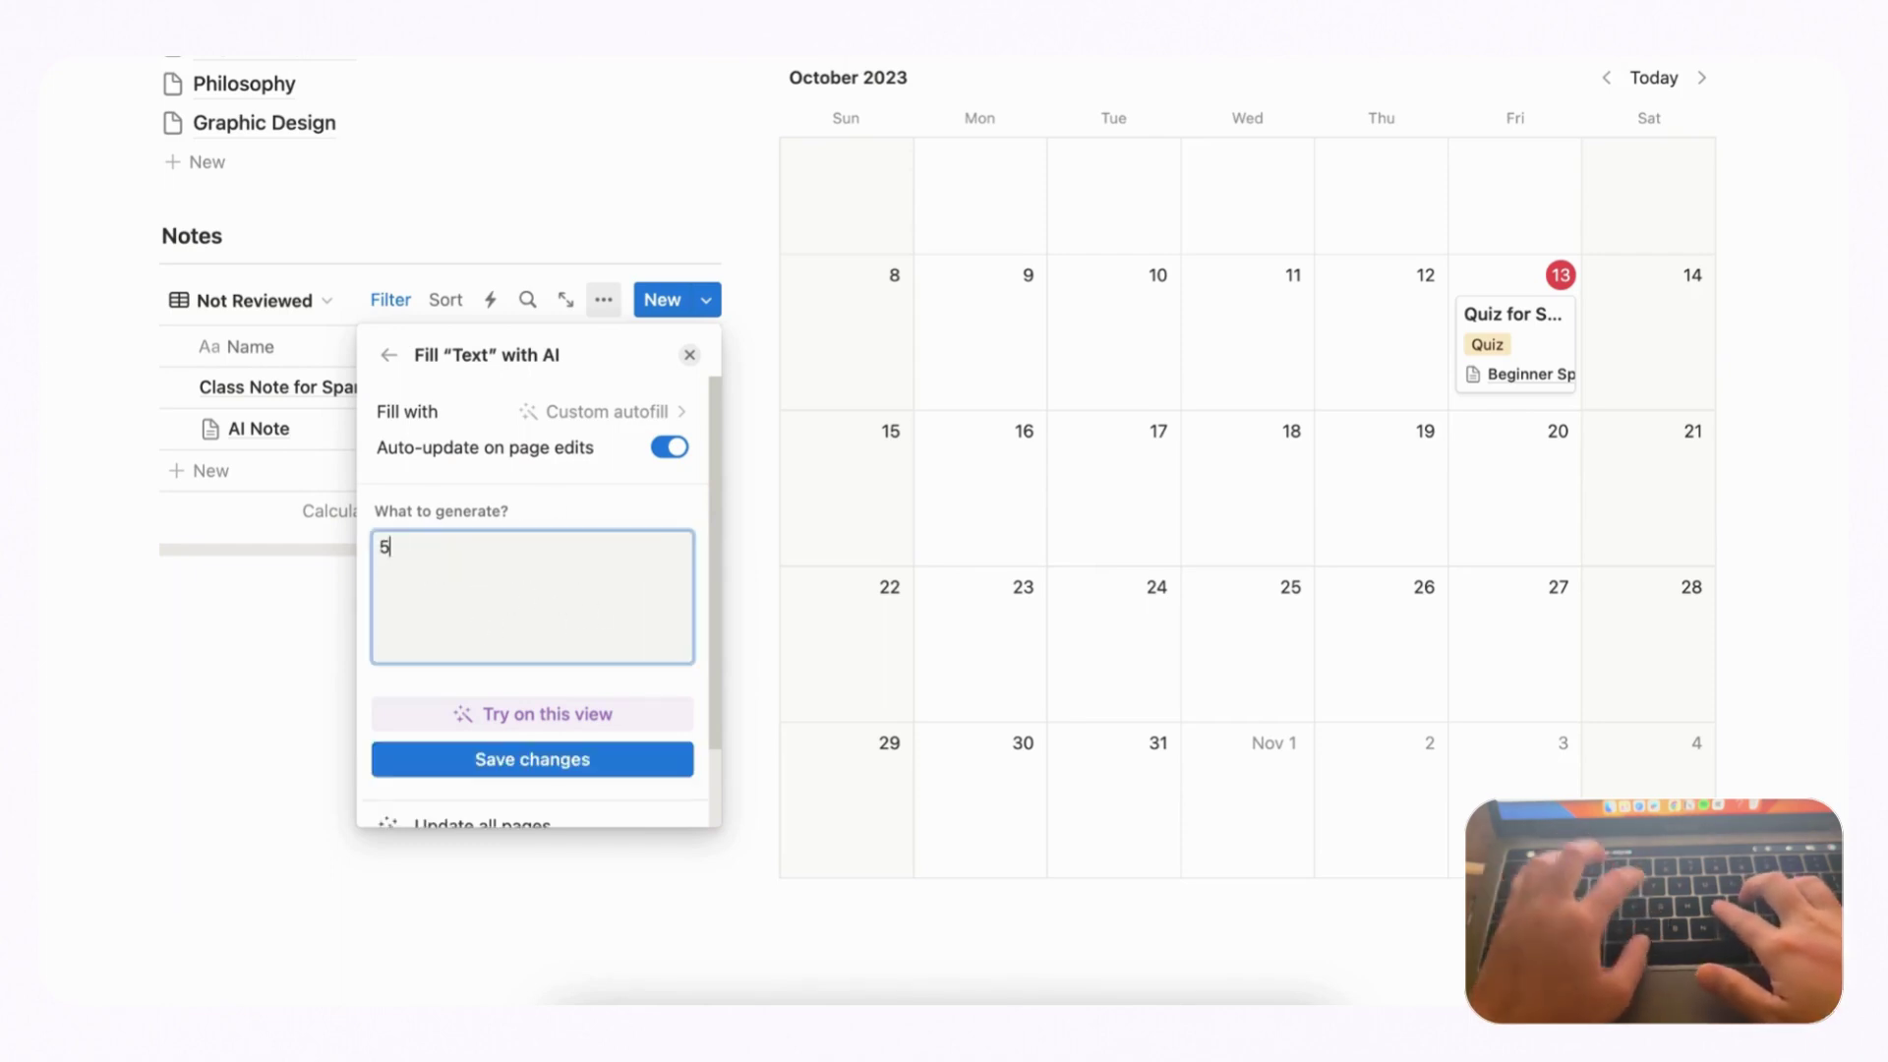
{"action": "type", "text": " study questions bas"}
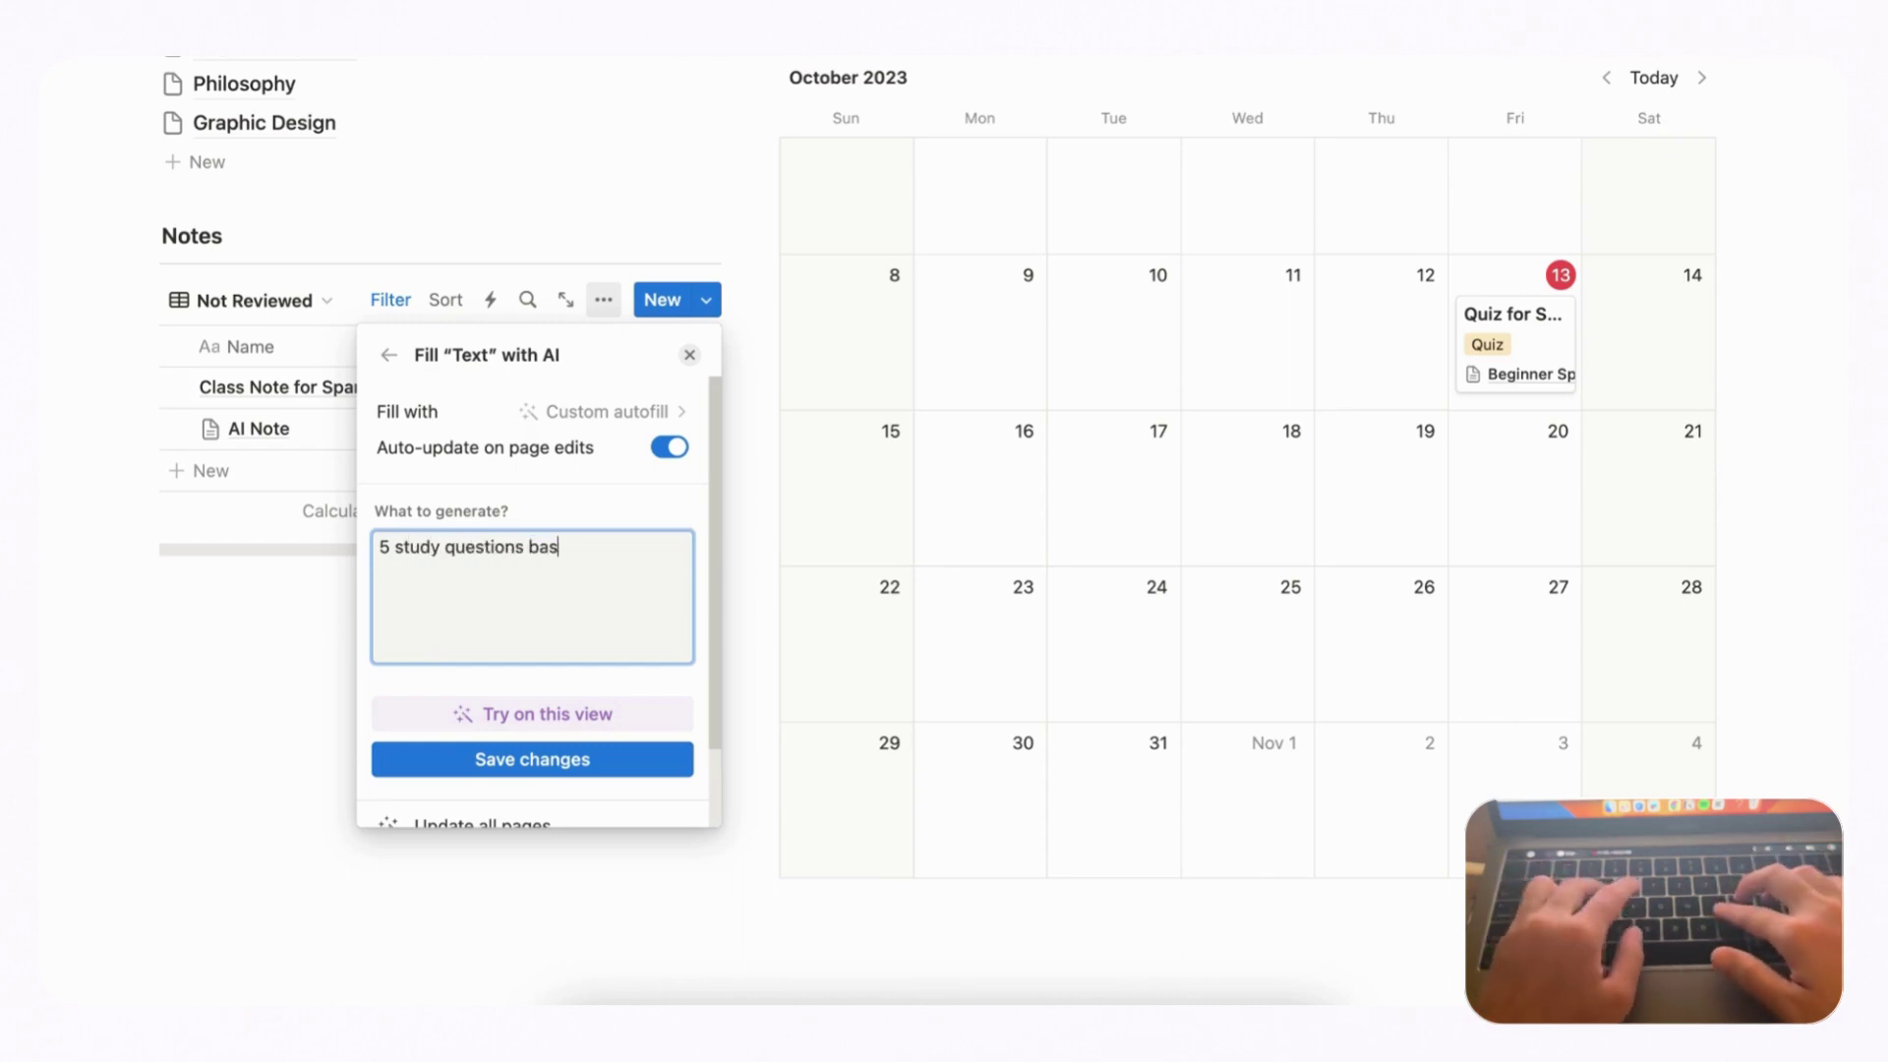
{"action": "type", "text": "ed on this page"}
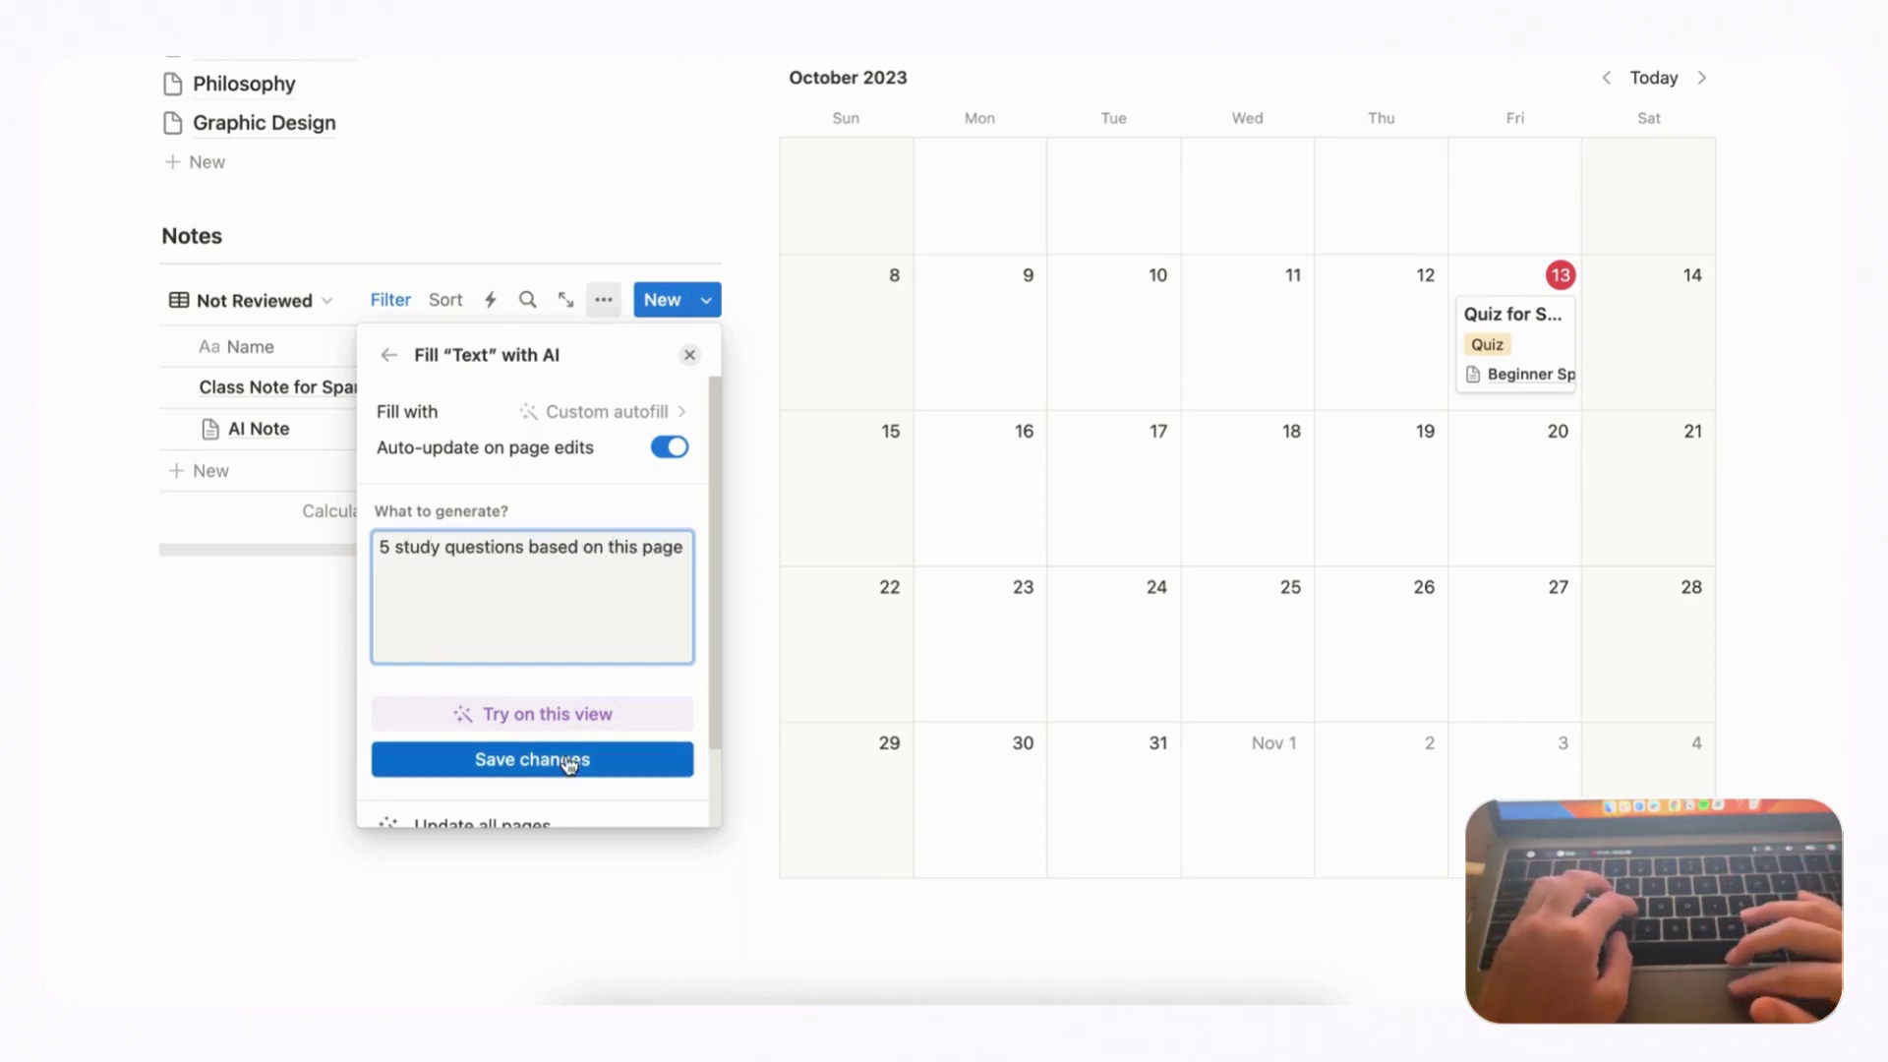
{"action": "left_click", "coordinate": [594, 771]}
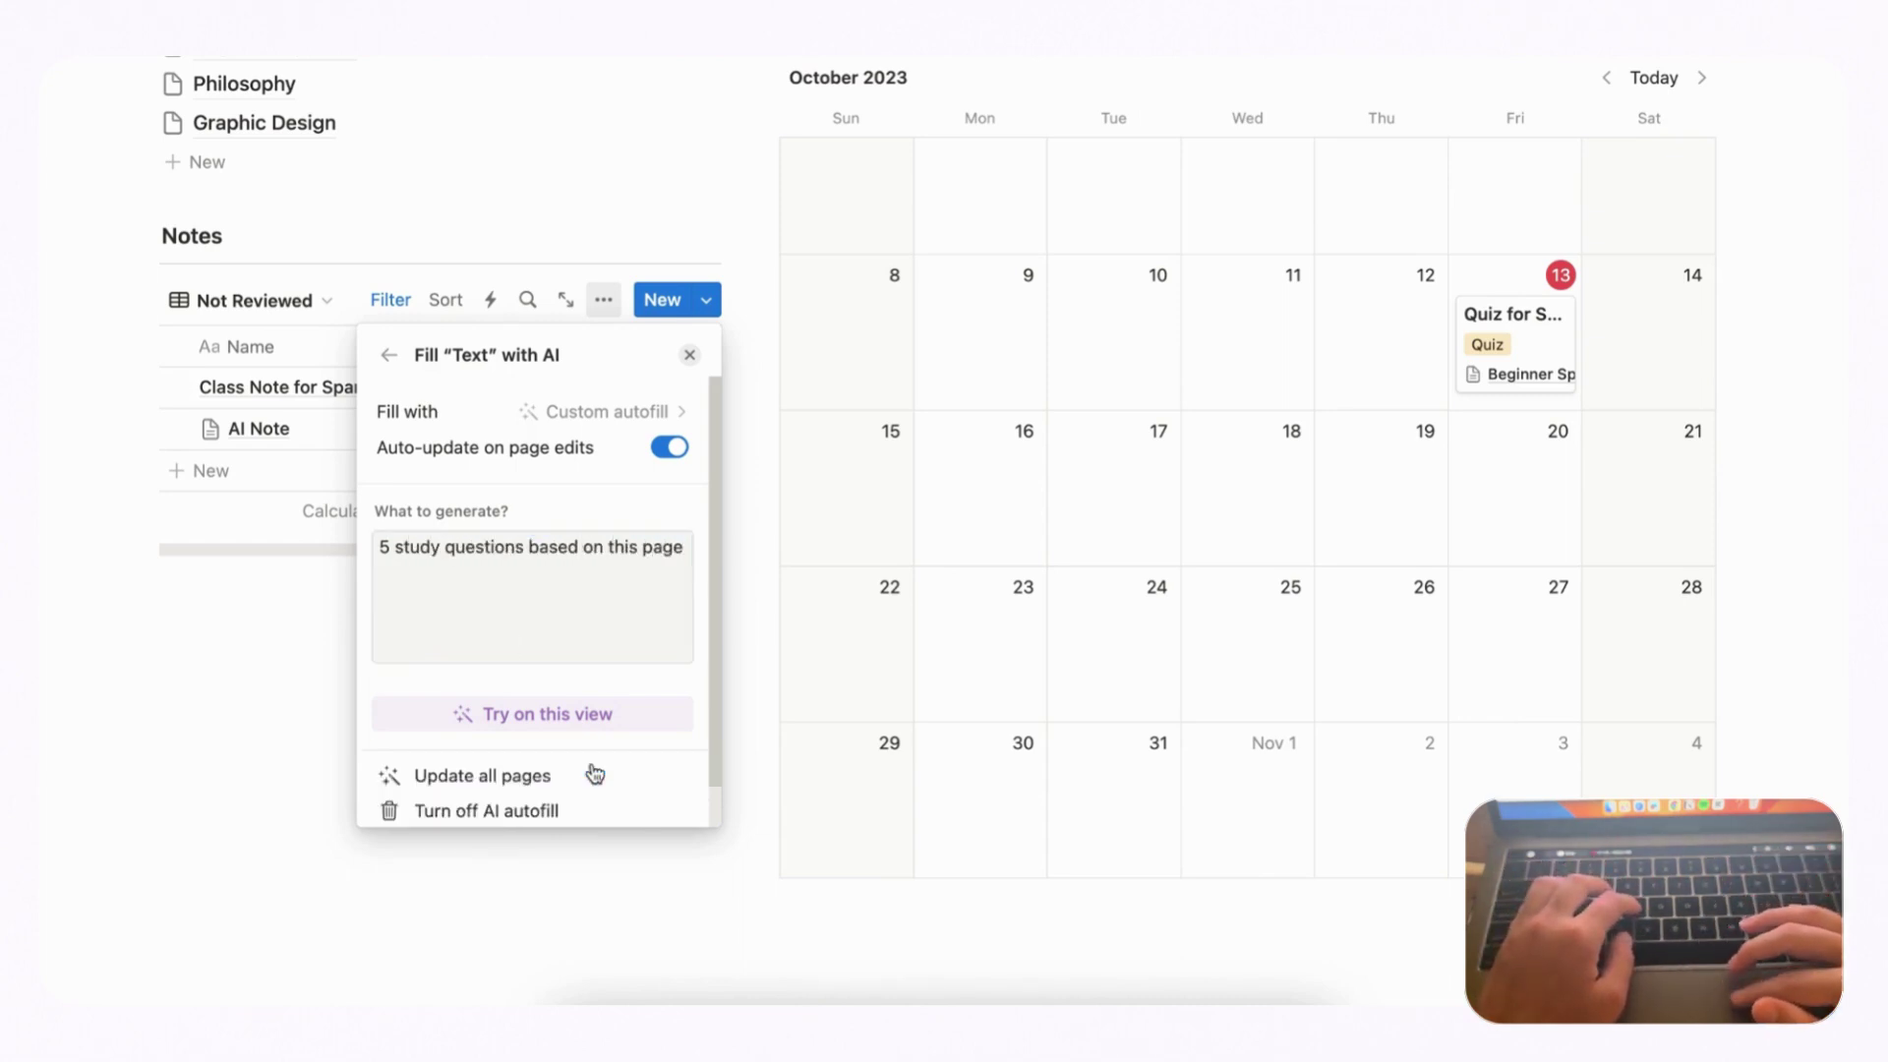
{"action": "left_click", "coordinate": [691, 354]}
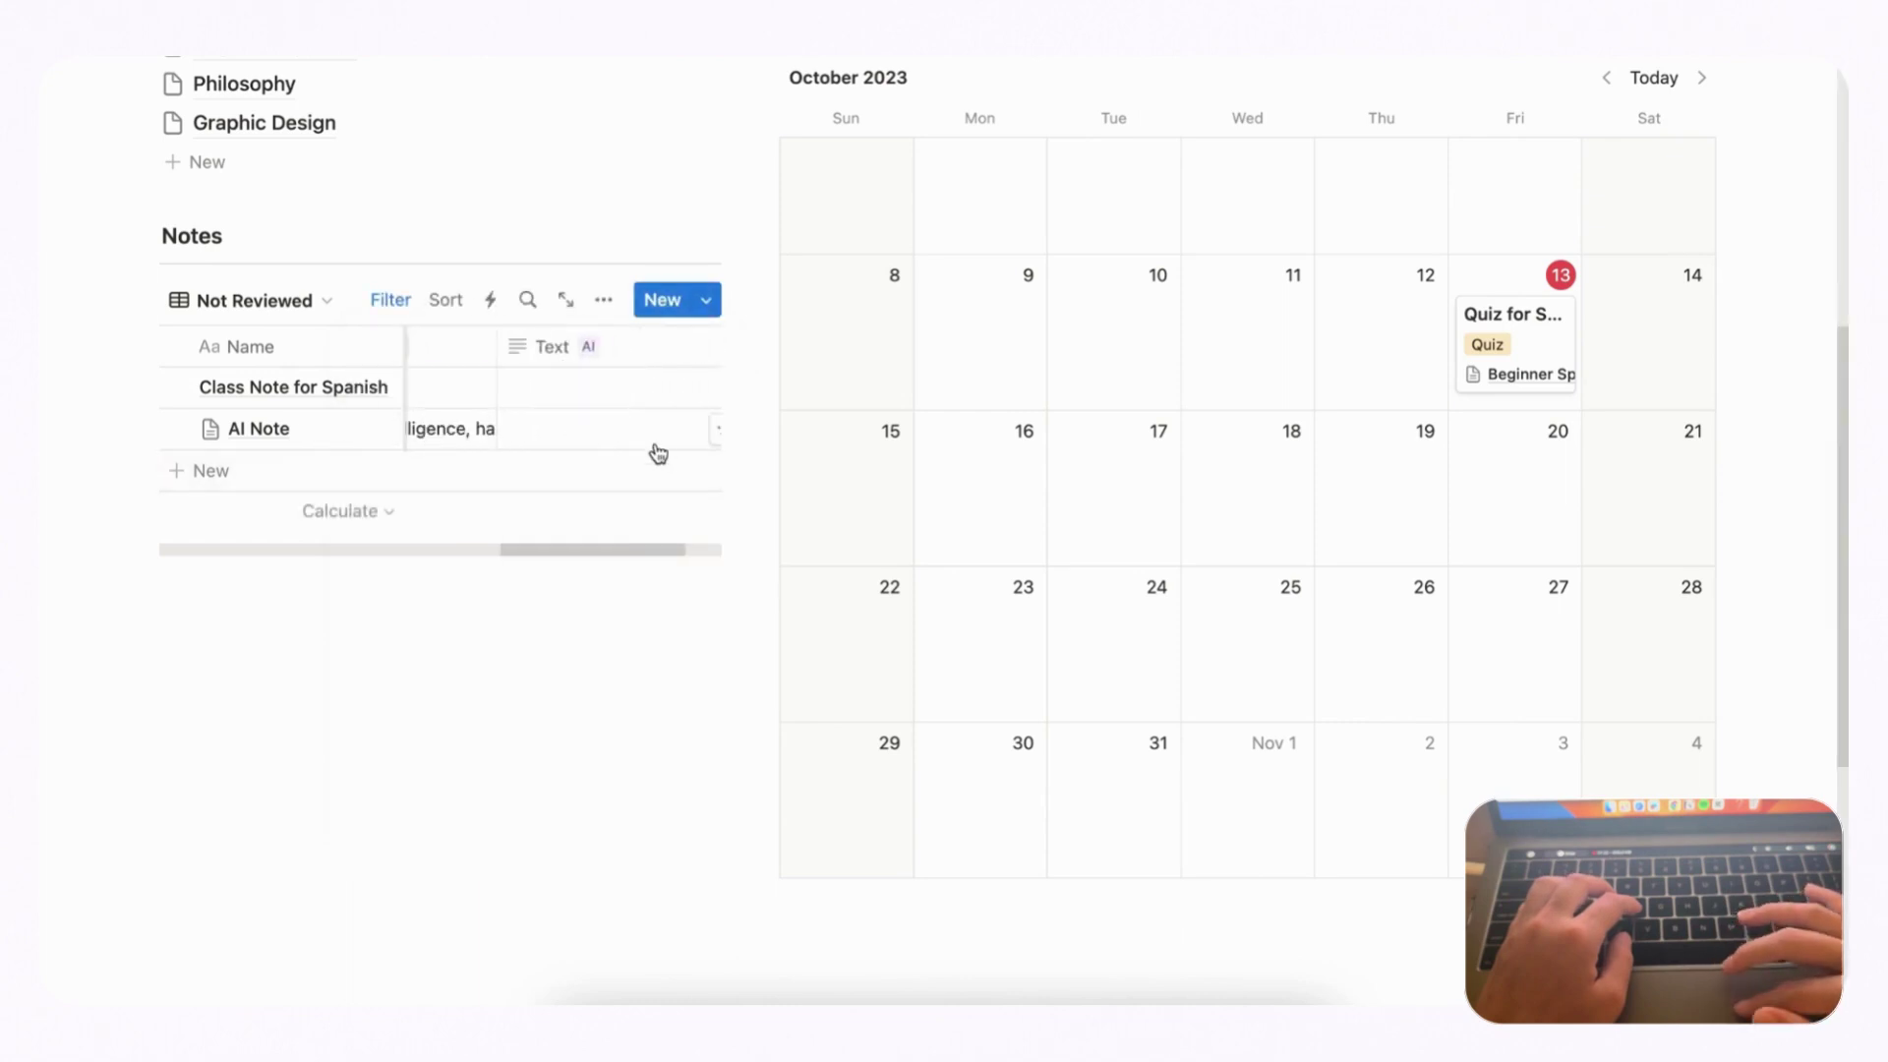
- Generate the study questions for AI Note in the new AI text column and view them
{"action": "scroll", "coordinate": [653, 434], "scroll_direction": "right", "scroll_amount": 2}
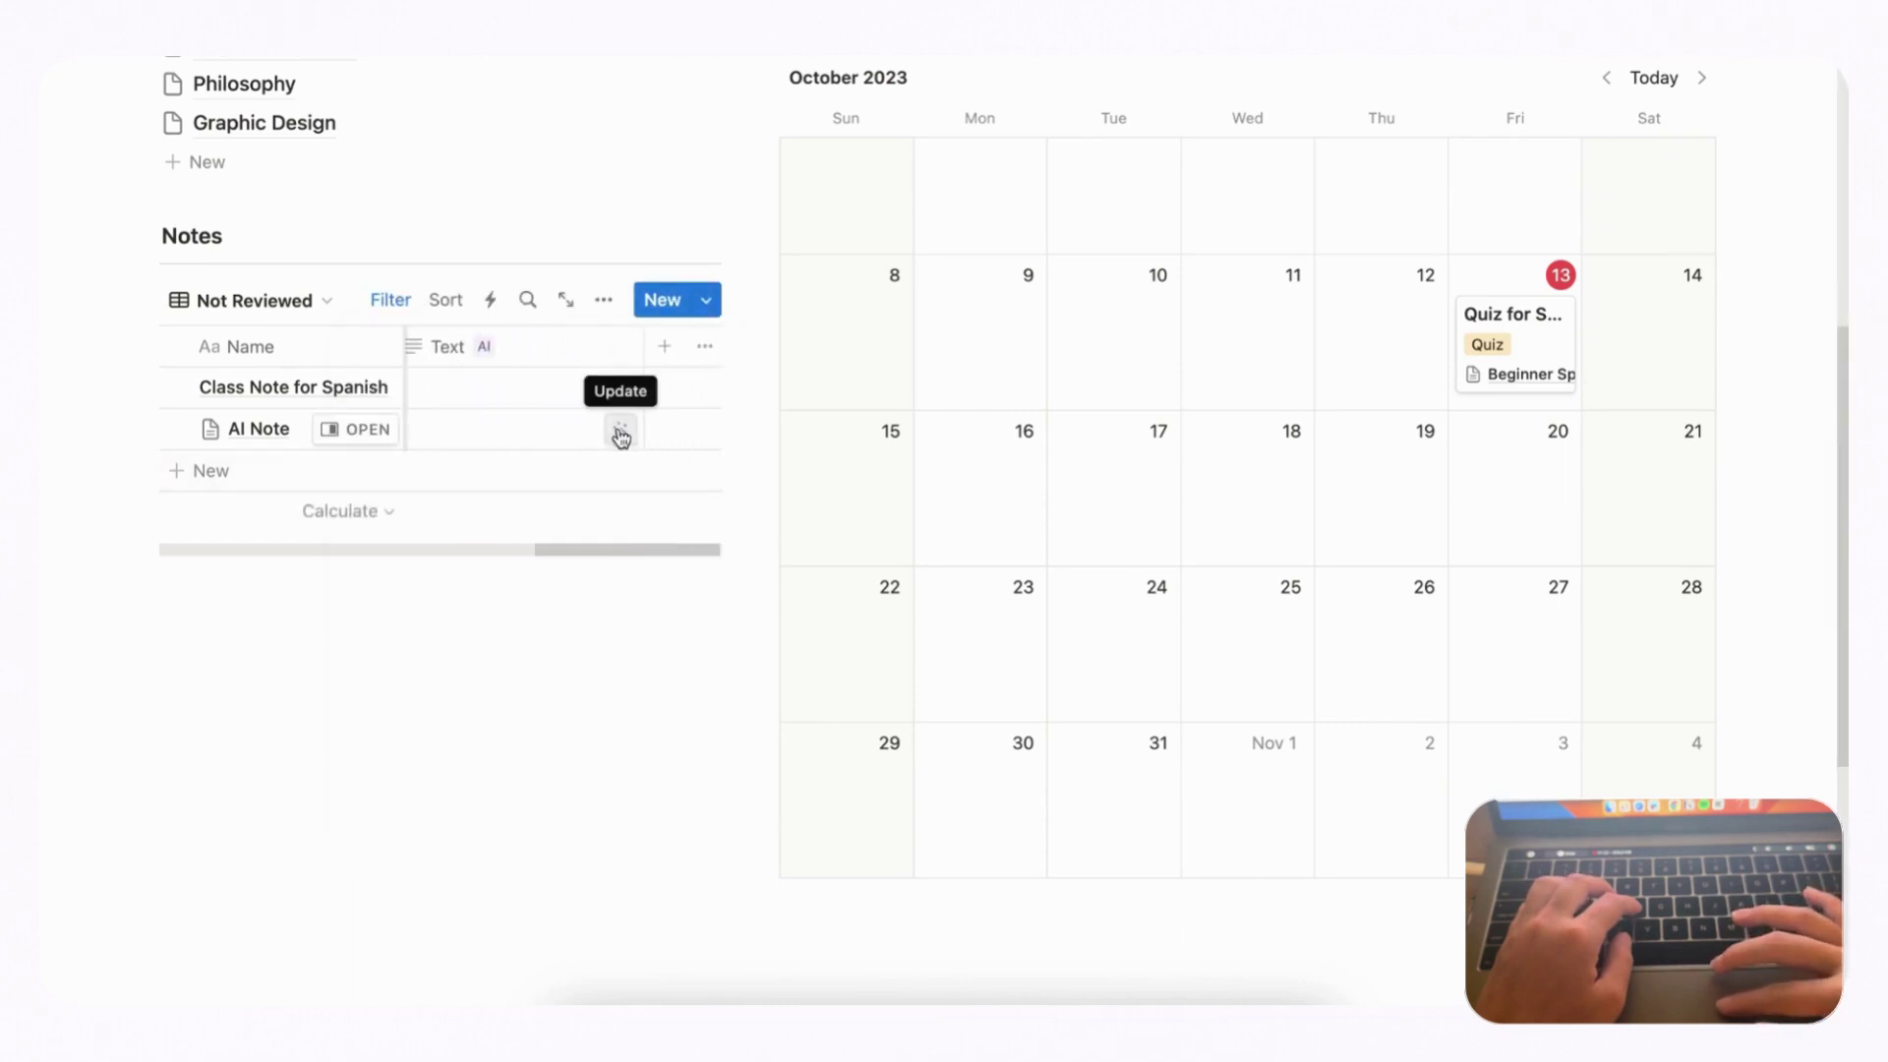
{"action": "left_click", "coordinate": [620, 433]}
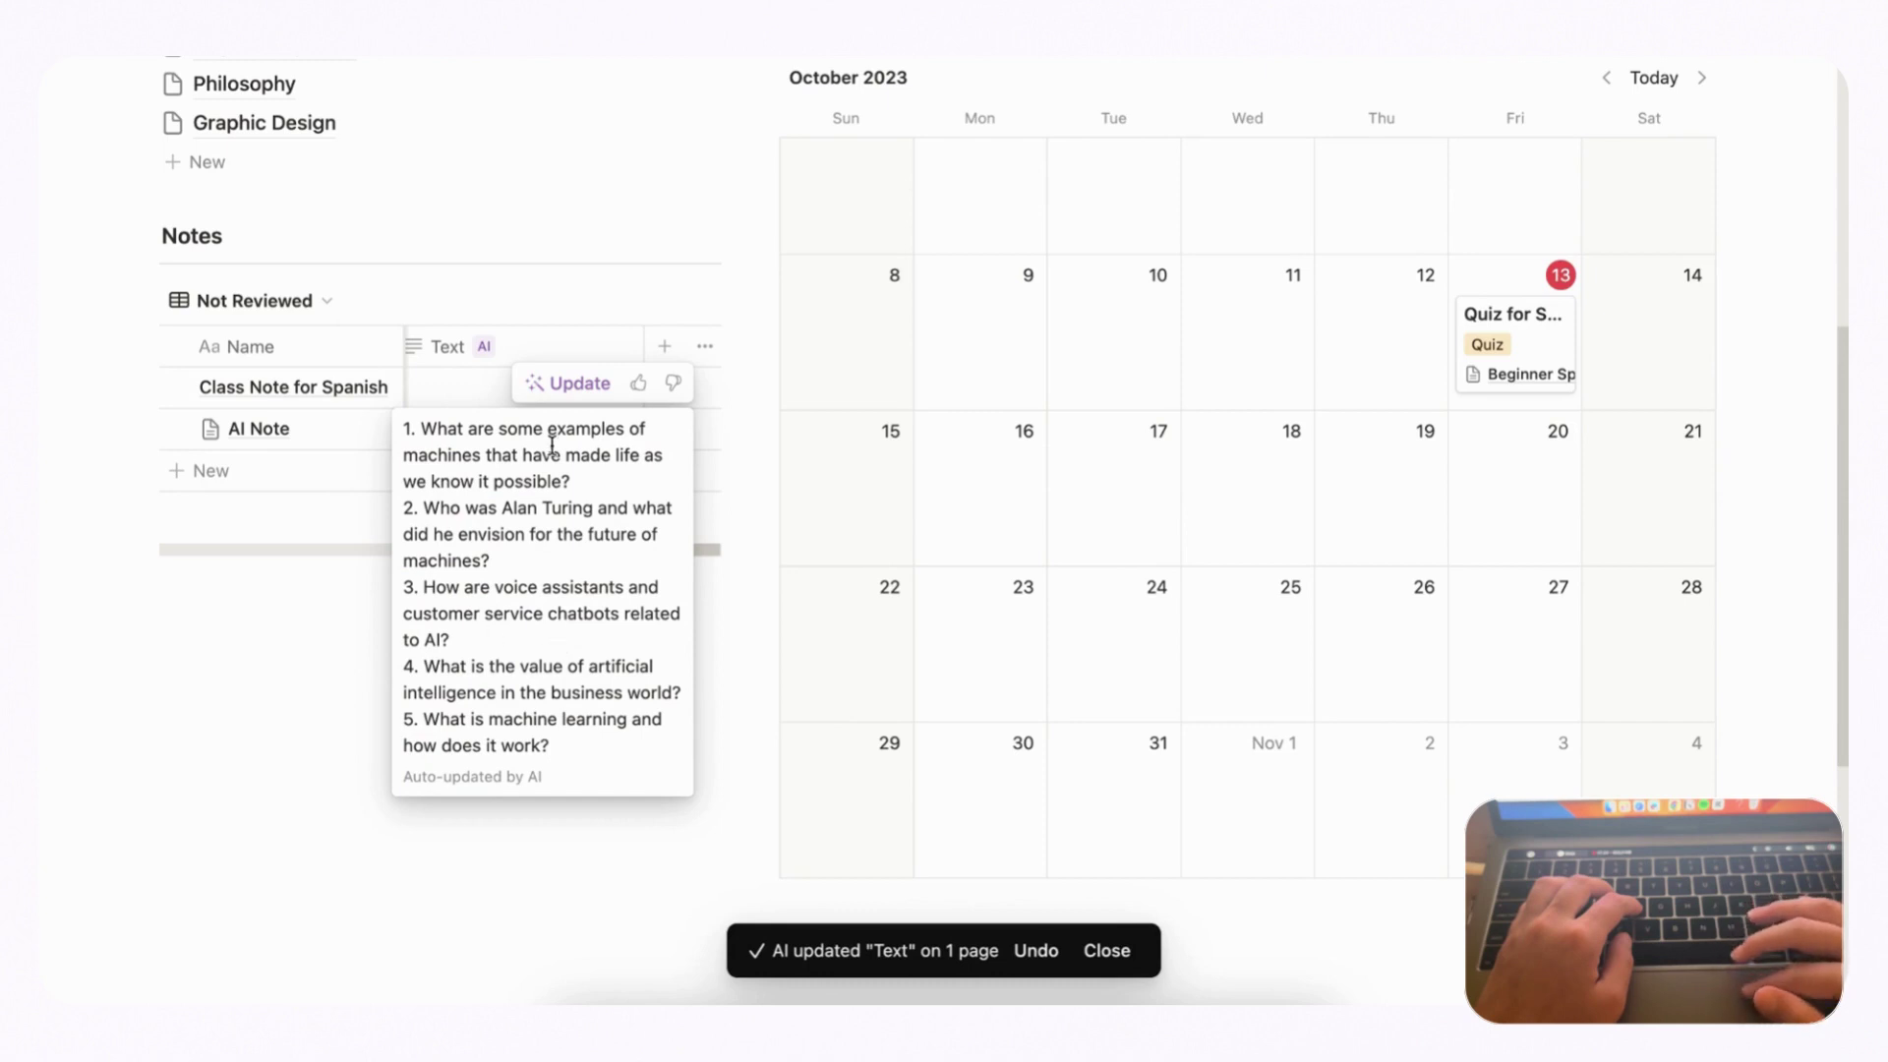
{"action": "key", "text": "Escape"}
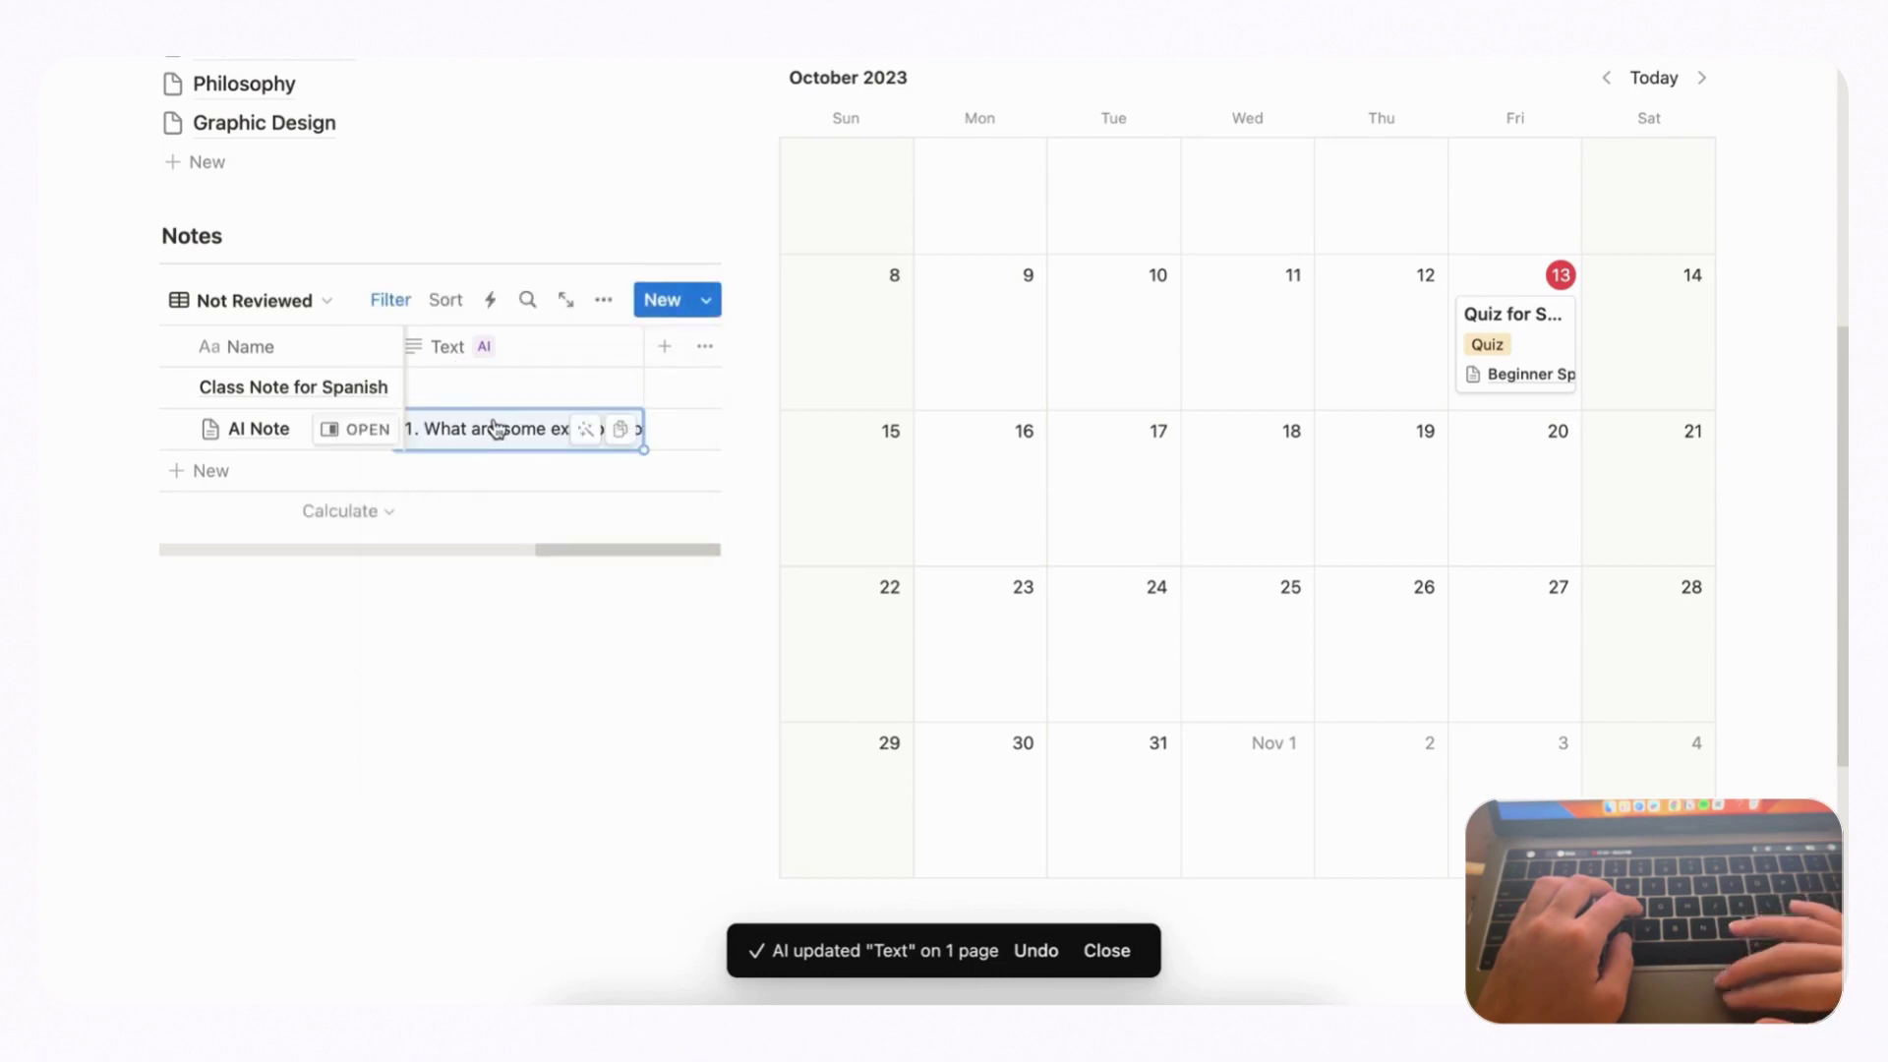
- Rename the AI text property holding the study questions to "5 Study Q's"
{"action": "scroll", "coordinate": [497, 429], "scroll_direction": "left", "scroll_amount": 2}
{"action": "left_click", "coordinate": [521, 346]}
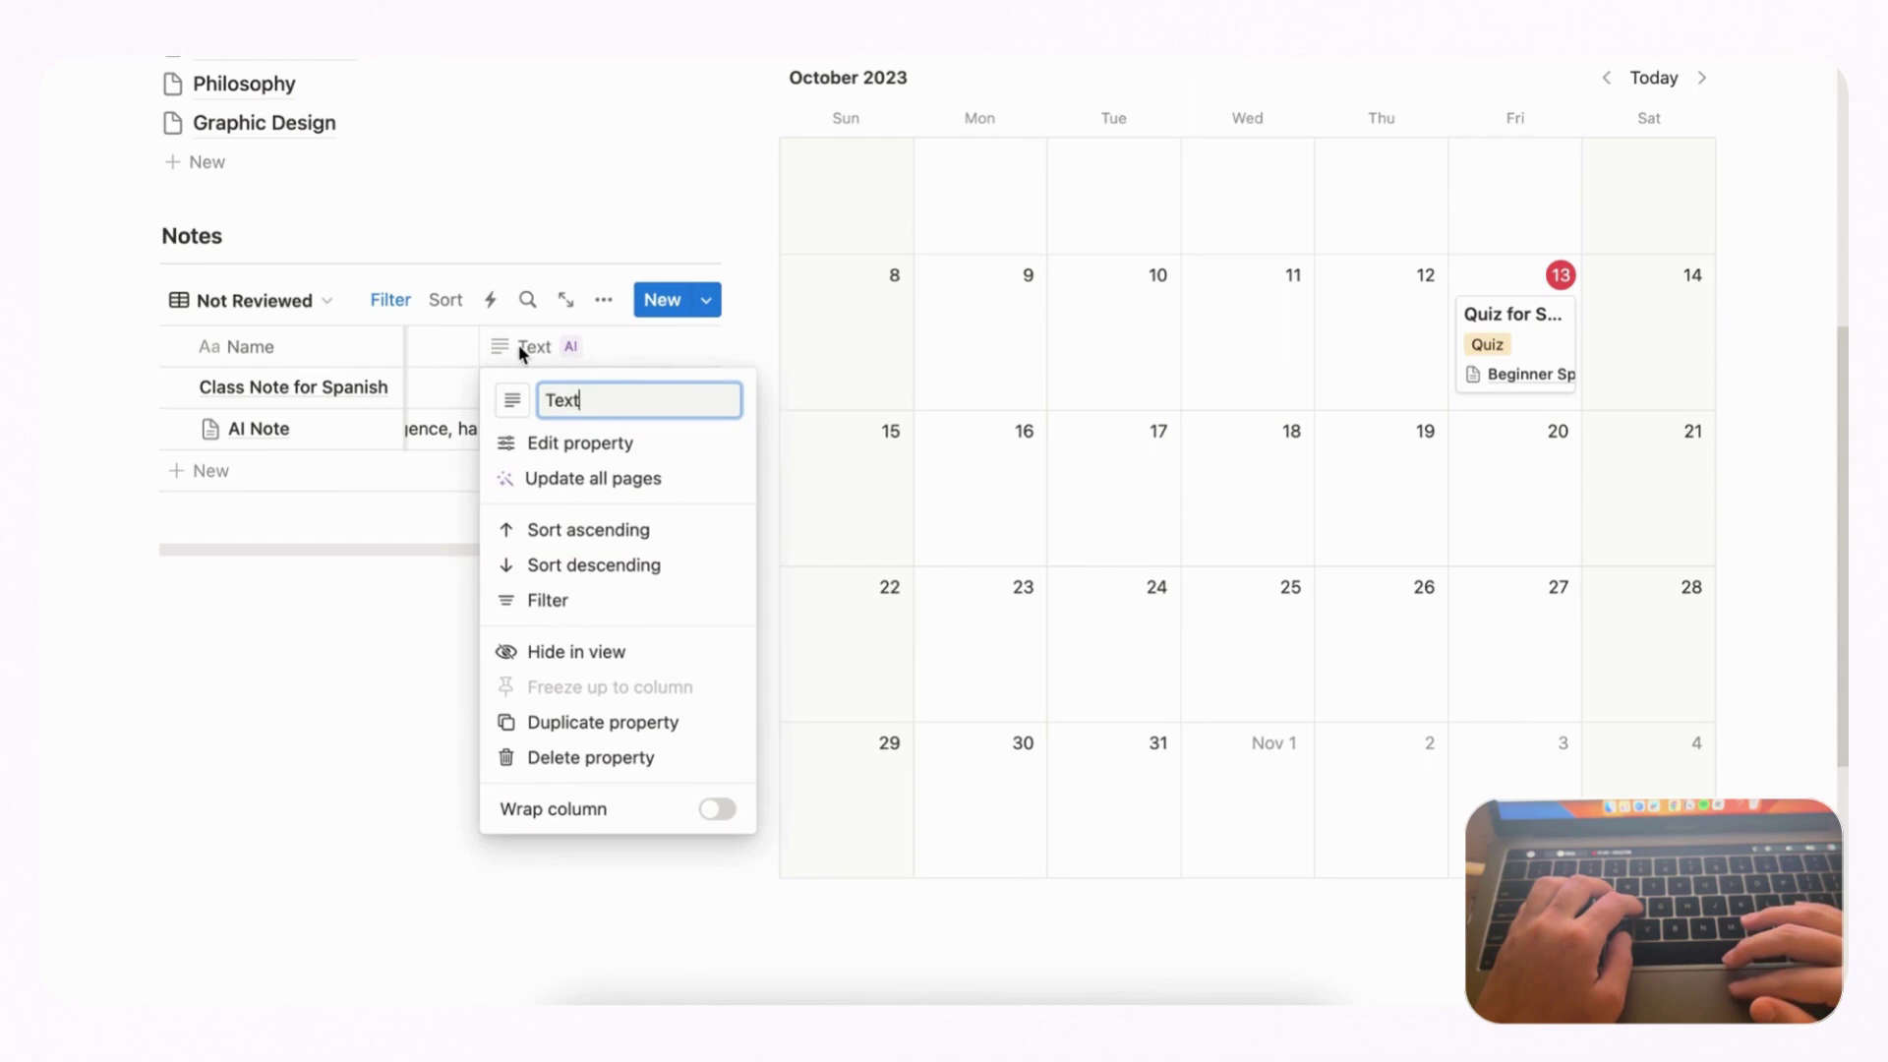
{"action": "double_click", "coordinate": [584, 400]}
{"action": "key", "text": "BackSpace"}
{"action": "type", "text": "5 Stud"}
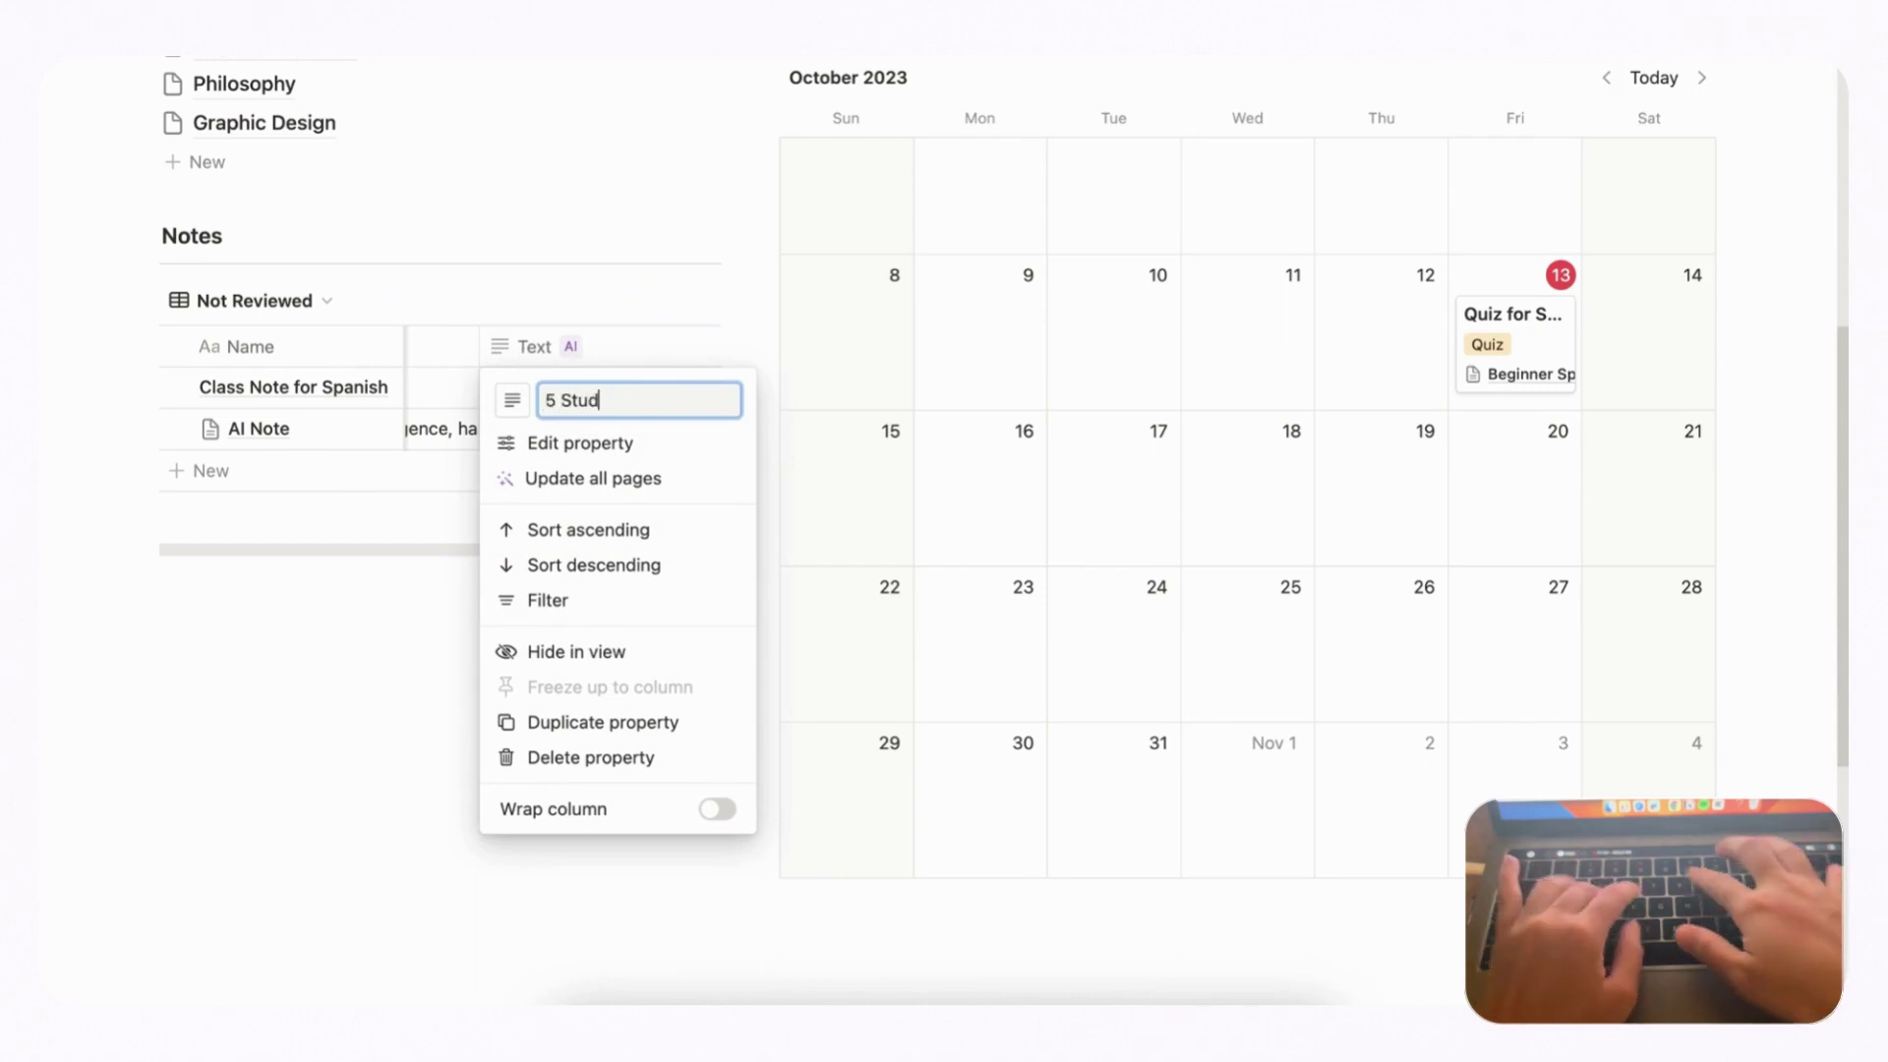
{"action": "type", "text": "y Q's"}
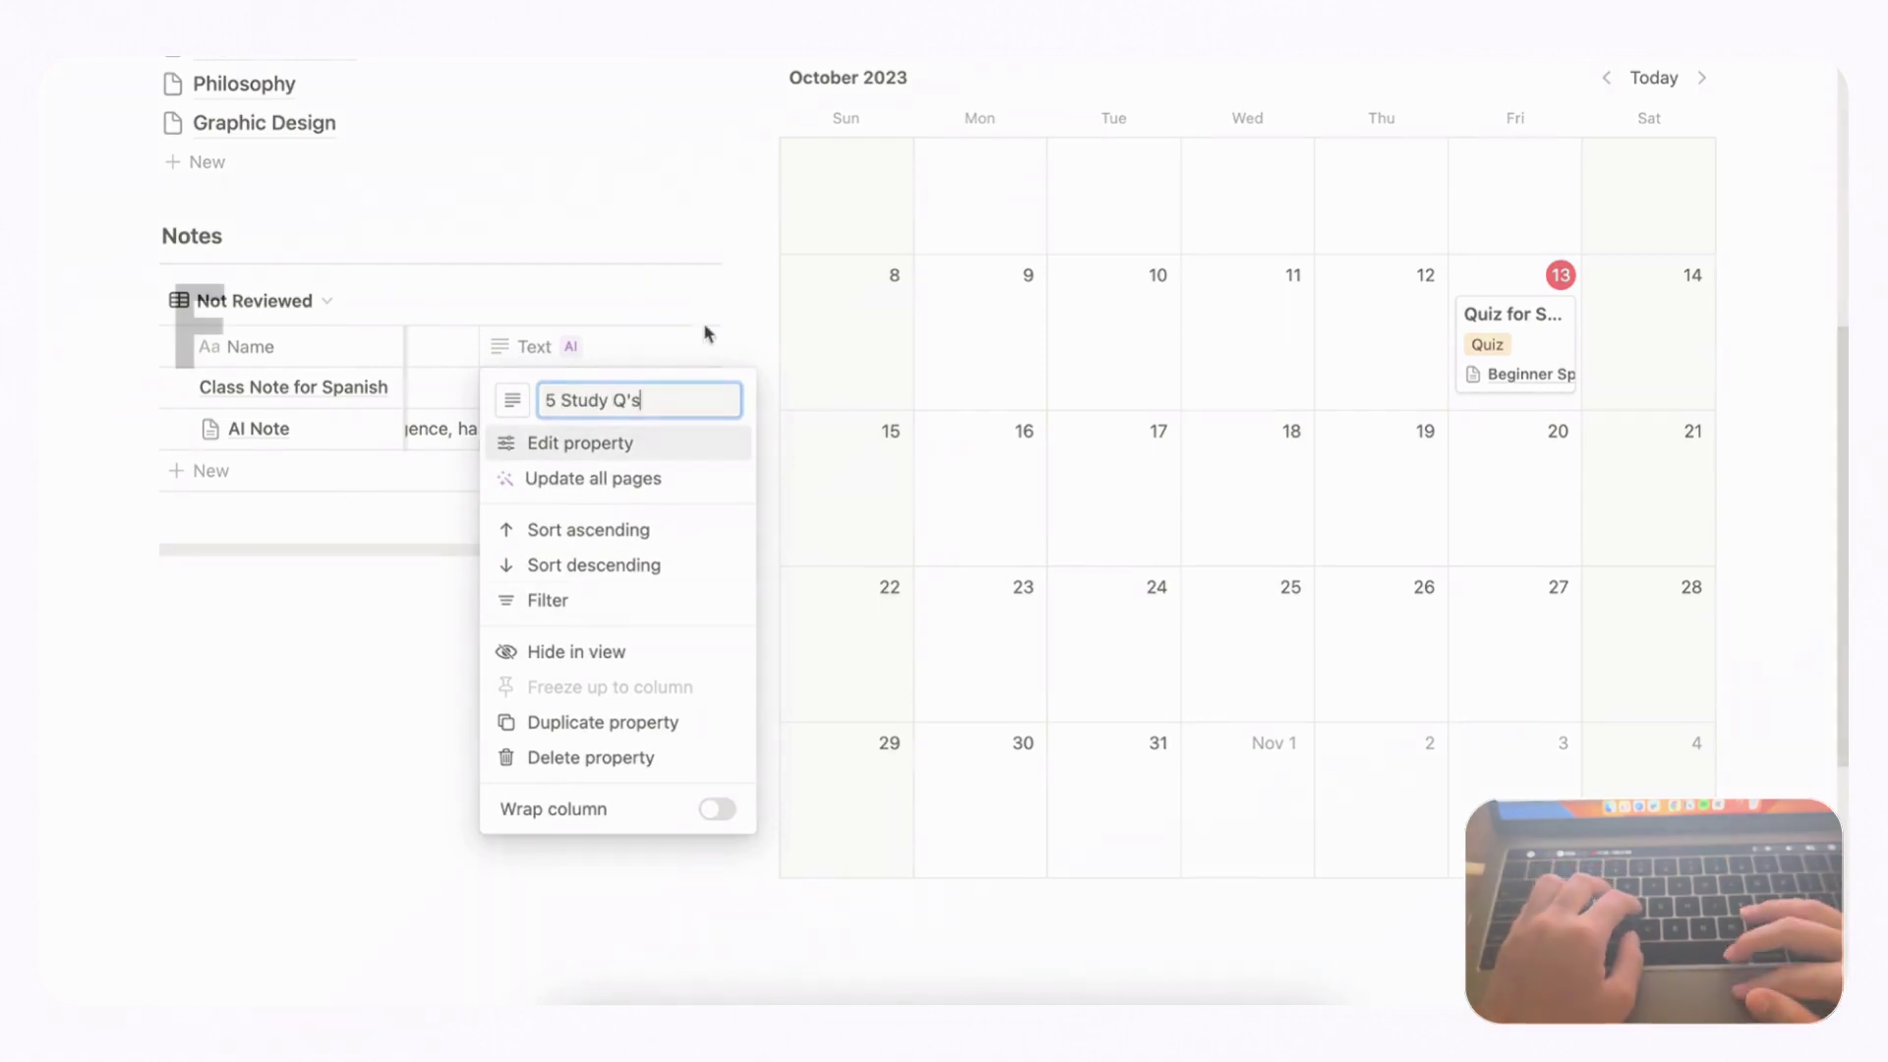